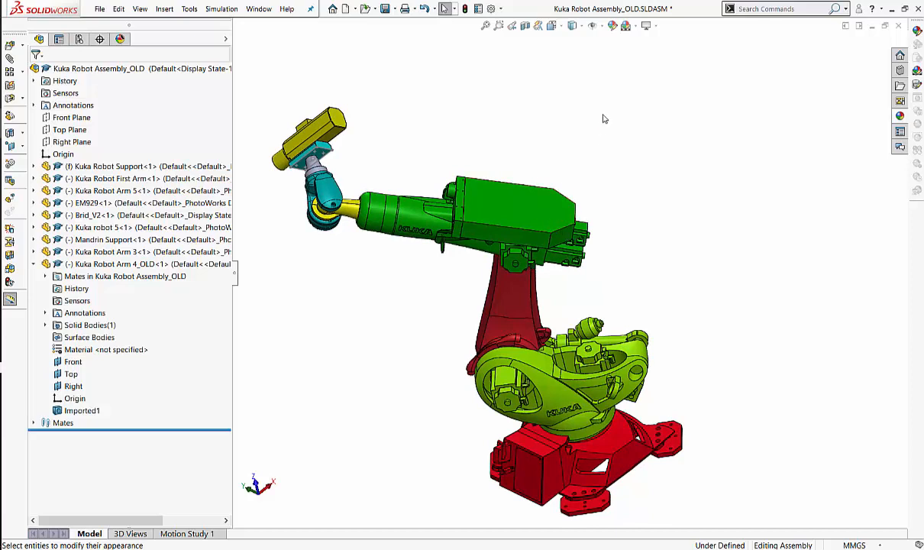
Open the green Kuka Robot Arm 4_OLD component from the assembly as its own part.
{"action": "left_click", "coordinate": [520, 209]}
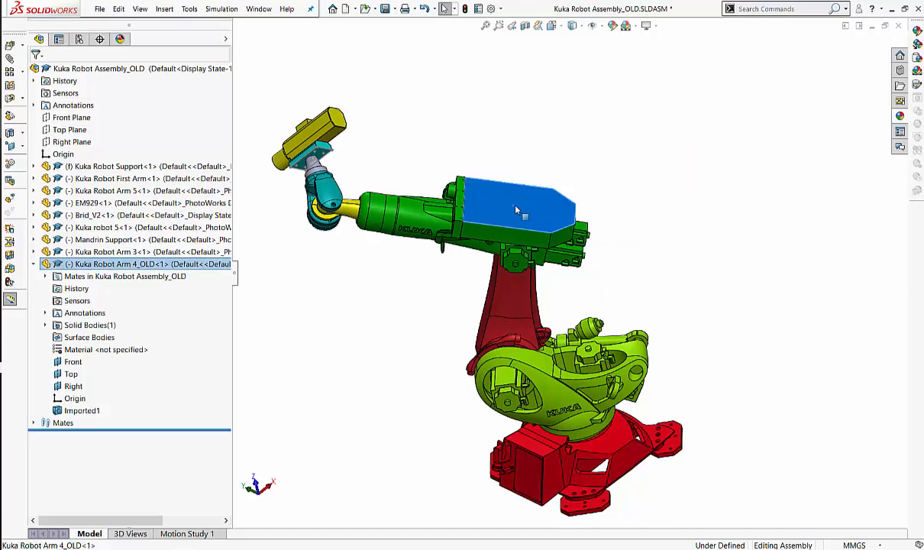
{"action": "right_click", "coordinate": [513, 209]}
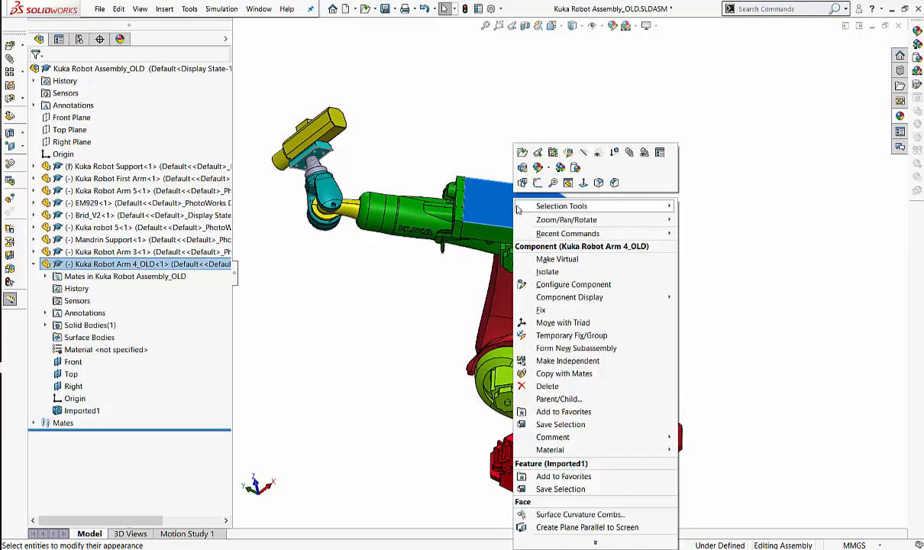
{"action": "left_click", "coordinate": [522, 153]}
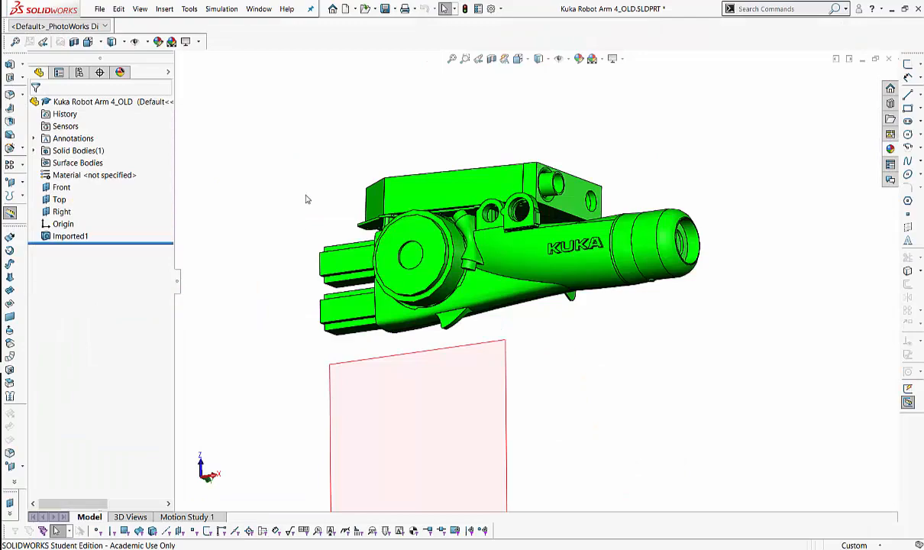
Examine the imported Arm 4 part from all sides, including the housing, motors, side joint and open front end.
{"action": "middle_click_drag", "start_coordinate": [323, 277], "coordinate": [703, 327]}
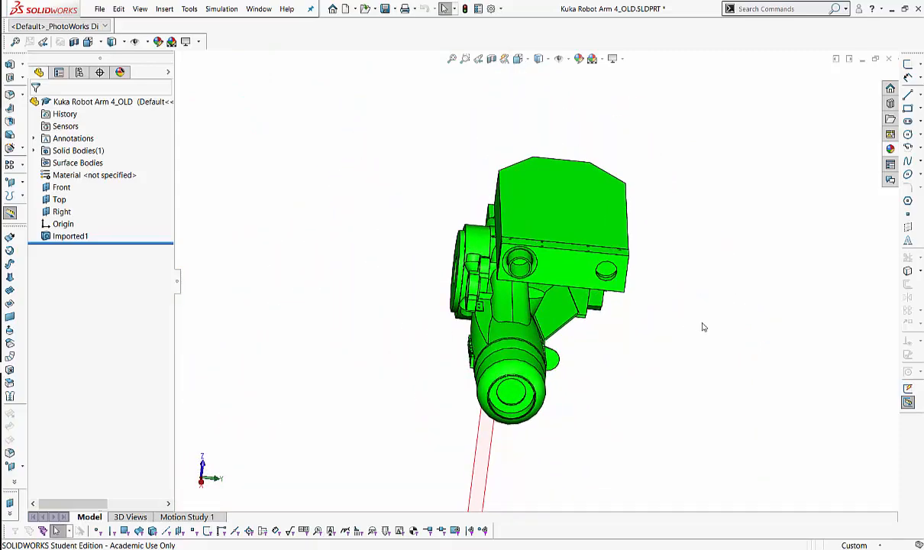
{"action": "middle_click_drag", "start_coordinate": [357, 237], "coordinate": [260, 205]}
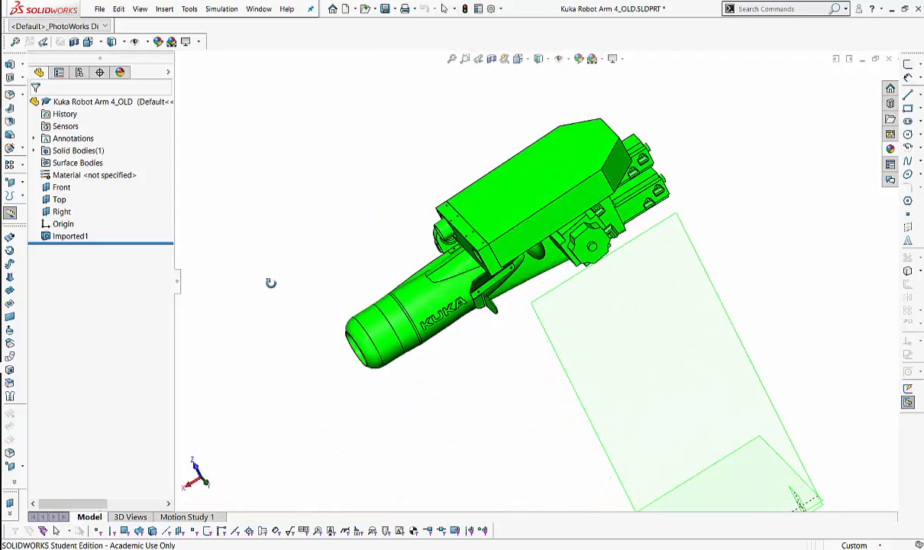
{"action": "middle_click_drag", "start_coordinate": [270, 283], "coordinate": [255, 218]}
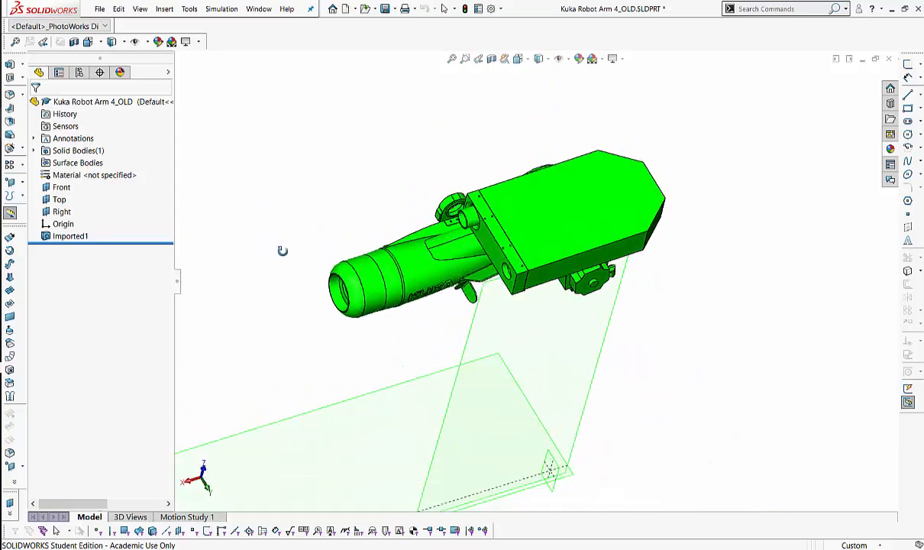
{"action": "middle_click_drag", "start_coordinate": [282, 250], "coordinate": [272, 223]}
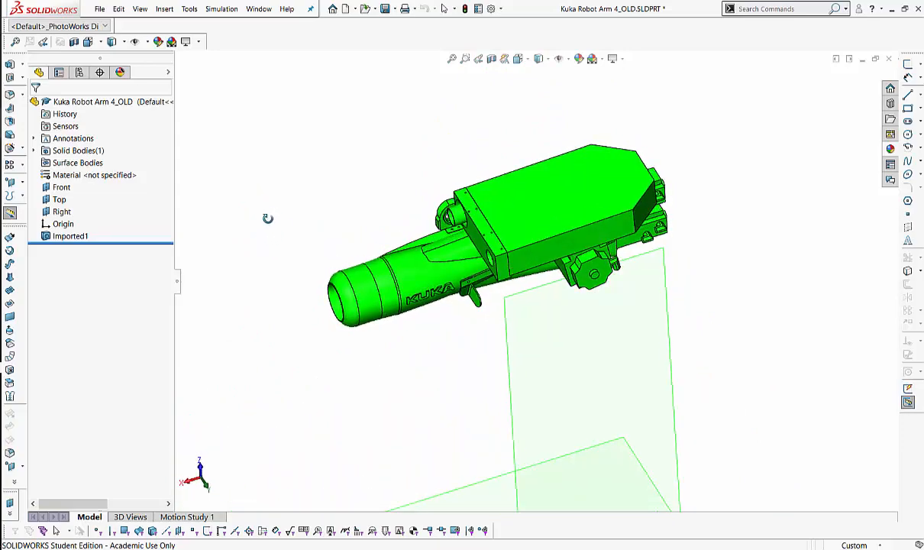
{"action": "middle_click_drag", "start_coordinate": [279, 240], "coordinate": [311, 212]}
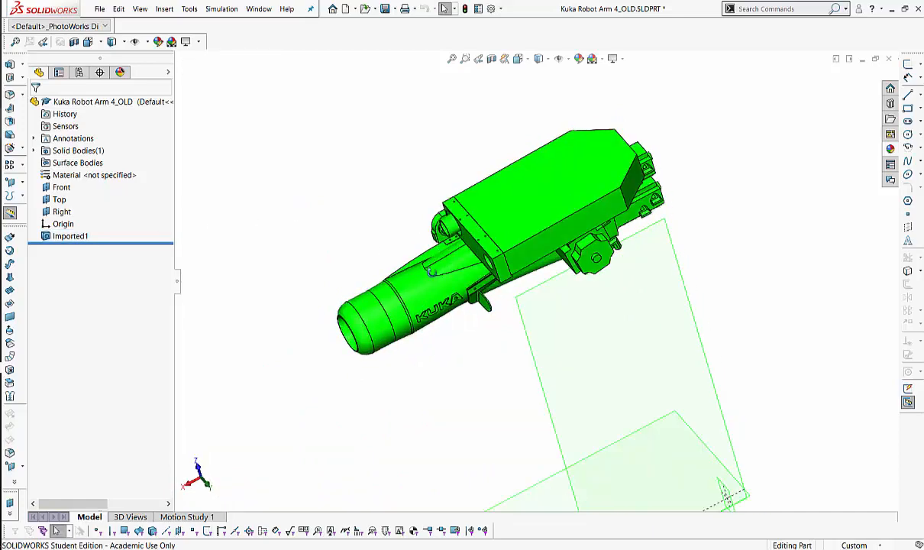
{"action": "middle_click_drag", "start_coordinate": [431, 271], "coordinate": [565, 320]}
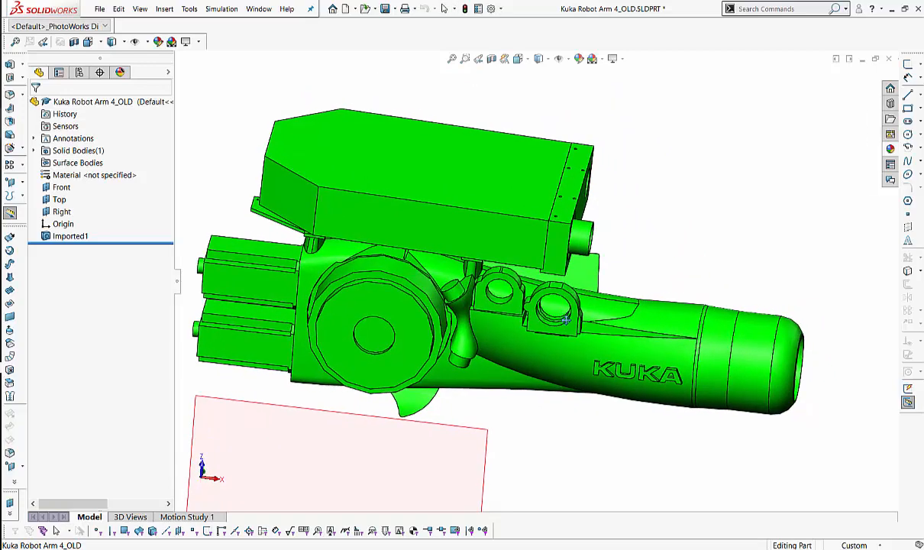
{"action": "middle_click_drag", "start_coordinate": [678, 262], "coordinate": [644, 268]}
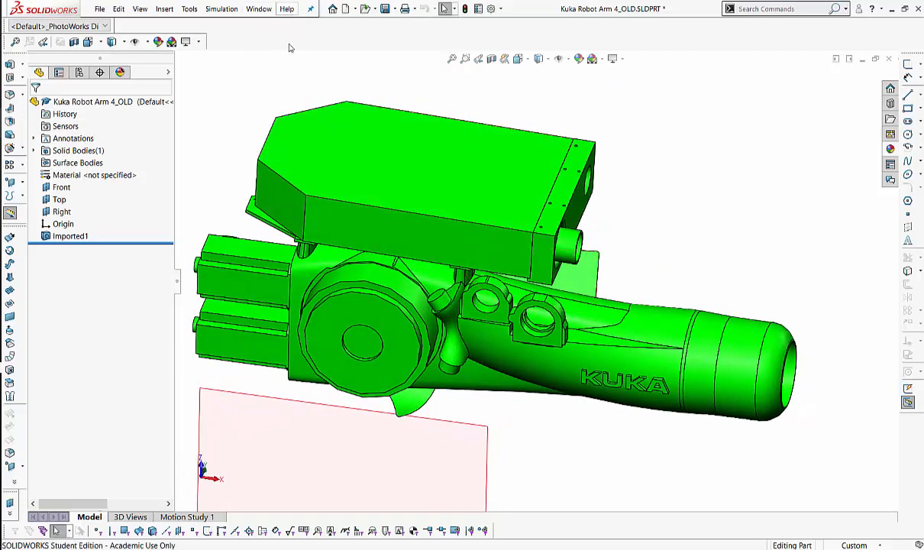
Switch back to Kuka Robot Assembly_OLD and focus on the joint between Arm 4 and the yellow Kuka robot 5.
{"action": "left_click", "coordinate": [259, 9]}
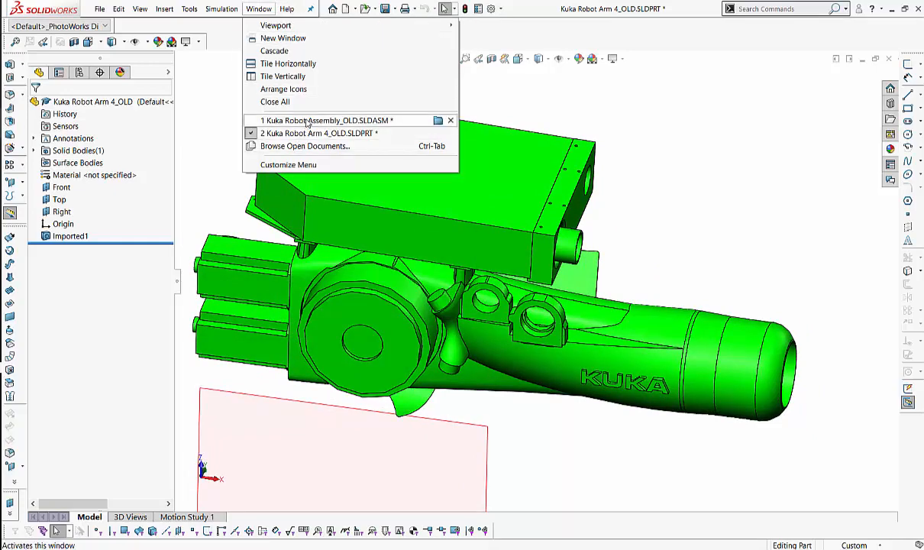
{"action": "left_click", "coordinate": [307, 120]}
{"action": "scroll", "coordinate": [610, 283], "scroll_direction": "down", "scroll_amount": 5}
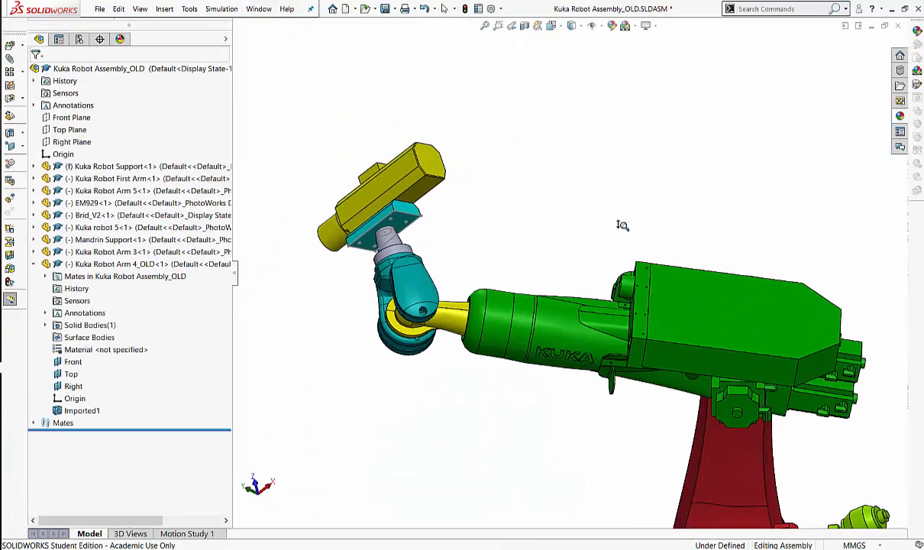
{"action": "scroll", "coordinate": [622, 225], "scroll_direction": "down", "scroll_amount": 8}
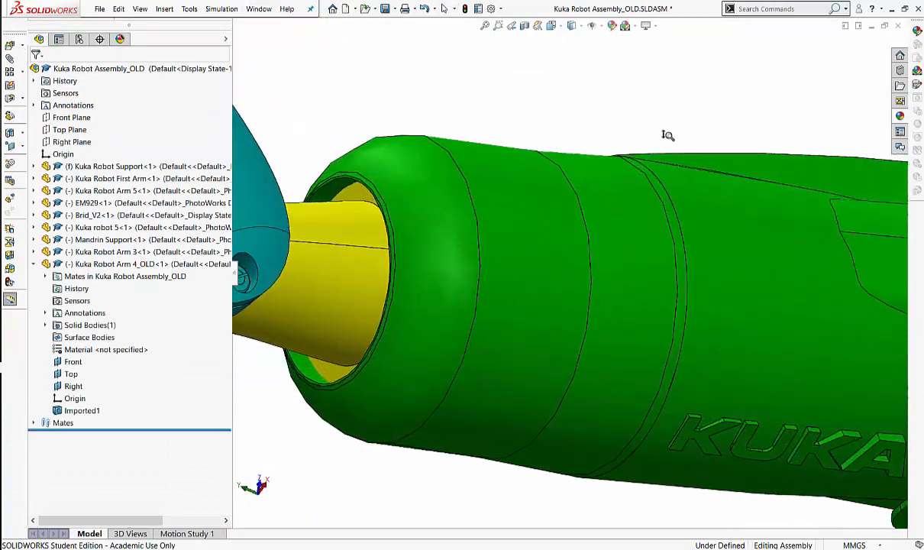
{"action": "middle_click_drag", "start_coordinate": [668, 135], "coordinate": [665, 120], "text": "shift"}
{"action": "middle_click_drag", "start_coordinate": [611, 165], "coordinate": [800, 198], "text": "ctrl"}
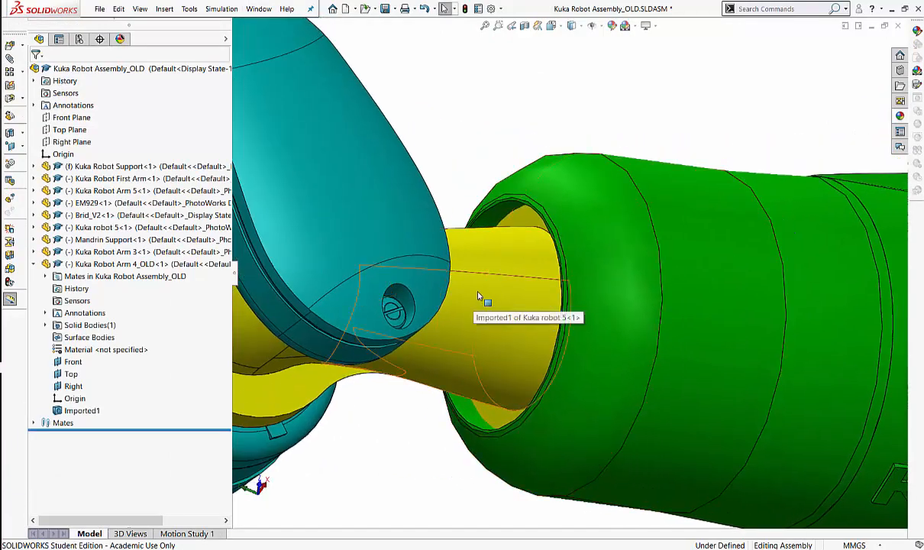
Examine how the yellow Kuka robot 5 component fits into the front end of Arm 4.
{"action": "left_click_drag", "start_coordinate": [477, 296], "coordinate": [726, 264]}
{"action": "left_click_drag", "start_coordinate": [693, 295], "coordinate": [723, 271]}
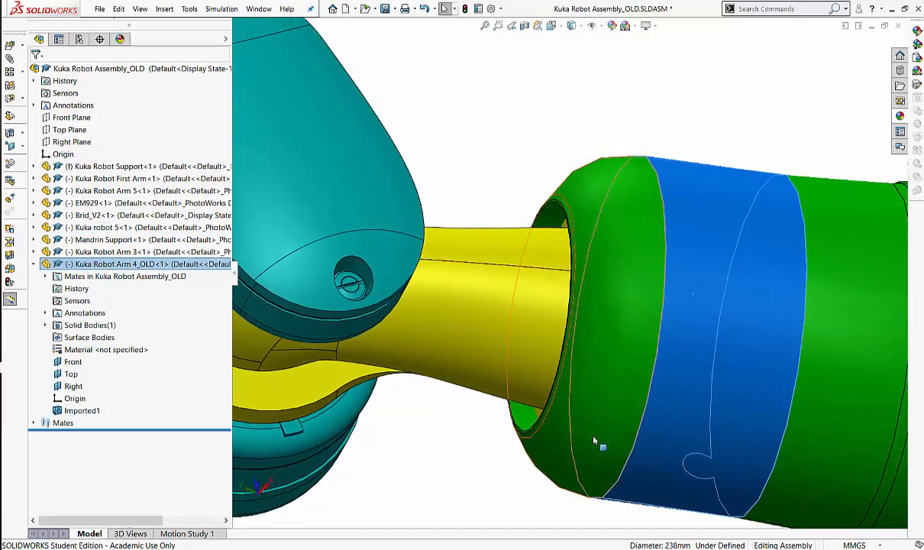
{"action": "left_click", "coordinate": [697, 110]}
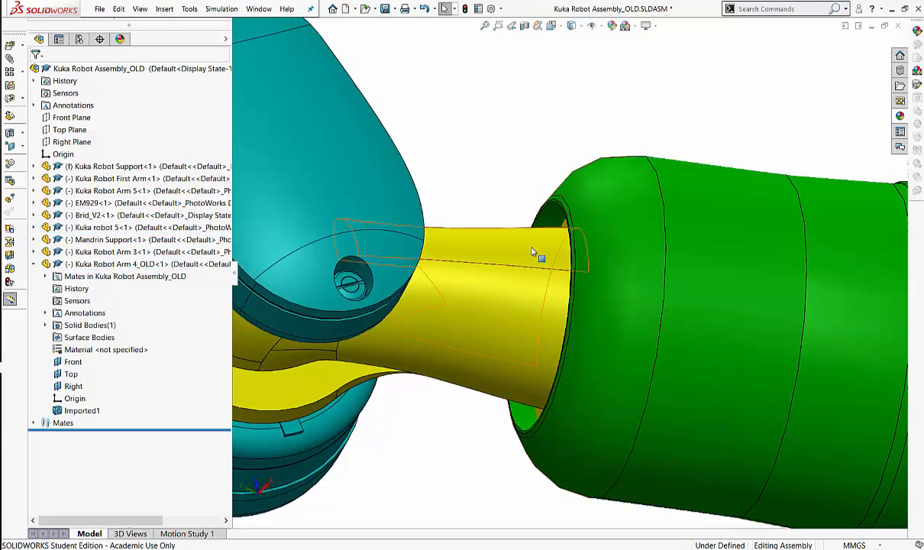
{"action": "scroll", "coordinate": [647, 123], "scroll_direction": "down", "scroll_amount": 3}
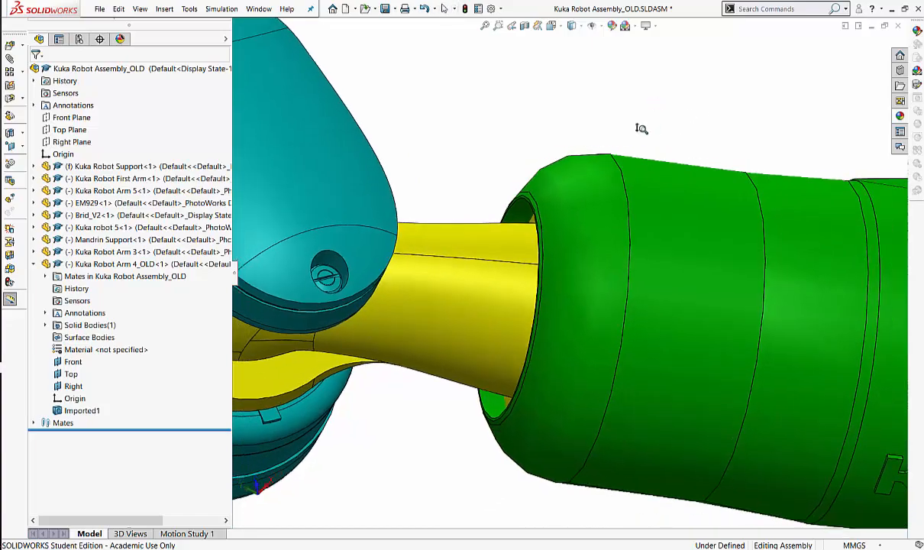
{"action": "middle_click_drag", "start_coordinate": [512, 148], "coordinate": [488, 109]}
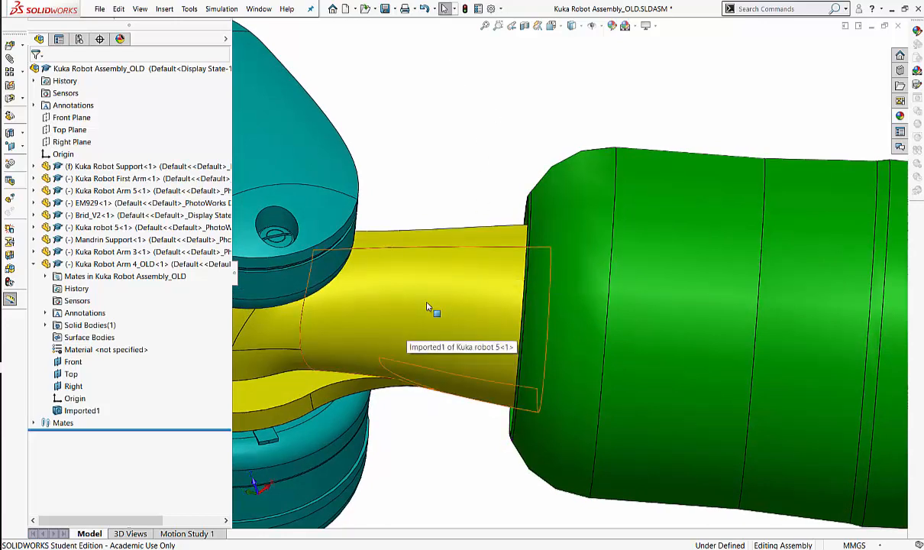
Hide the Kuka robot 5 component and inspect the individual faces inside the open front end of Arm 4.
{"action": "key", "text": "Tab"}
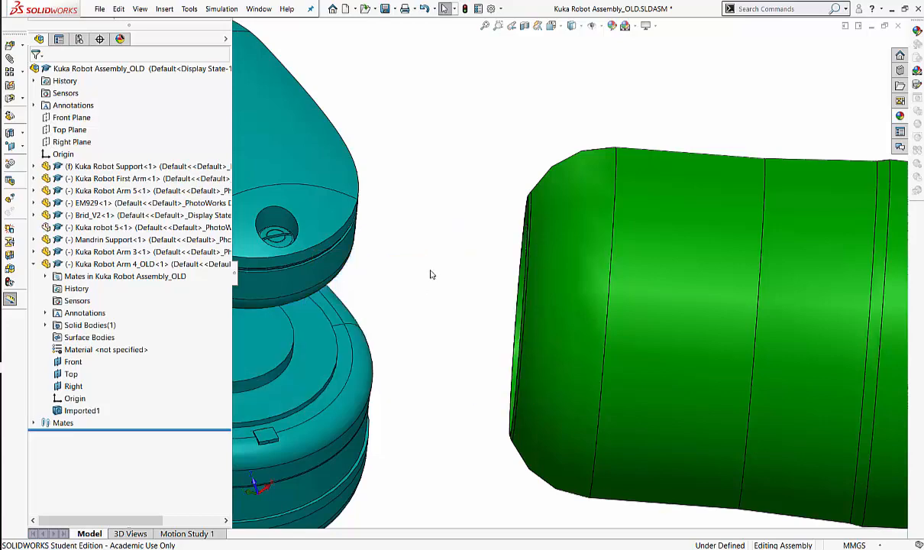
{"action": "middle_click_drag", "start_coordinate": [431, 272], "coordinate": [465, 410]}
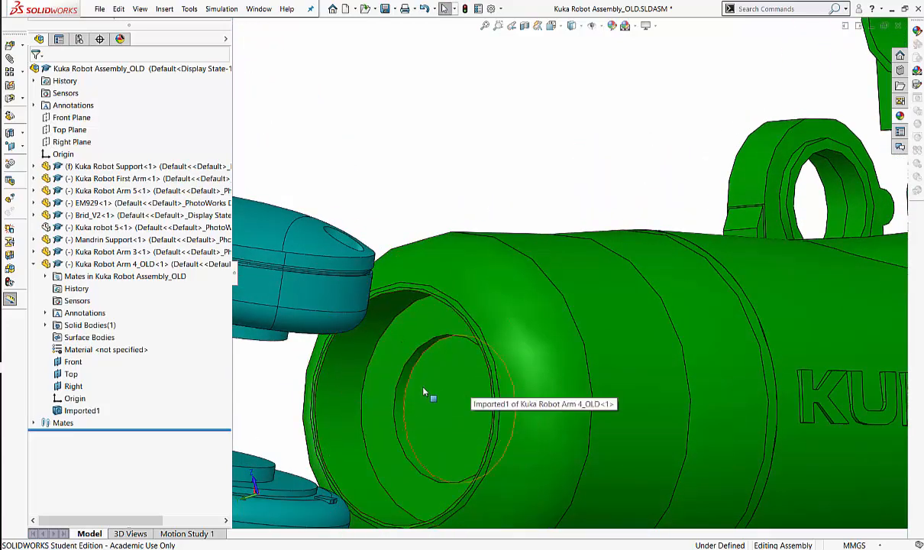
{"action": "left_click", "coordinate": [442, 409]}
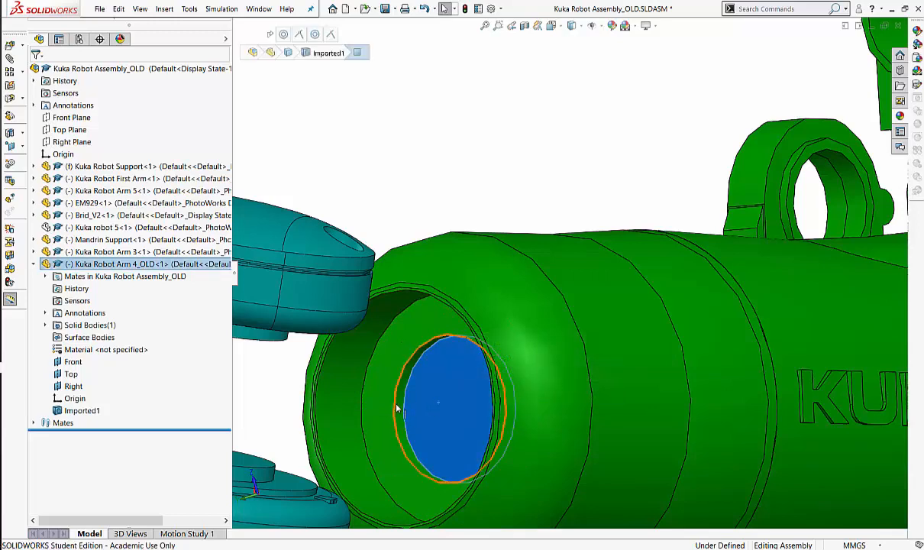
{"action": "left_click", "coordinate": [390, 408]}
{"action": "left_click", "coordinate": [428, 409]}
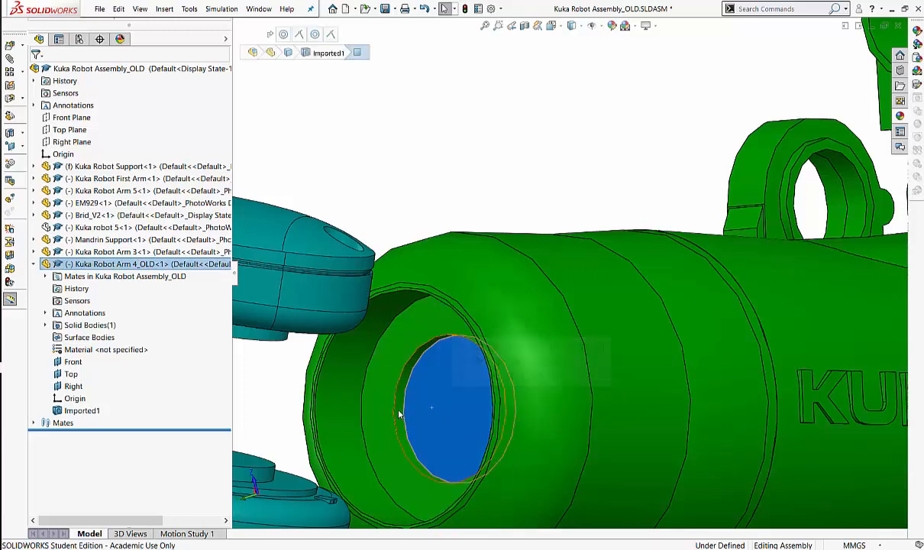
{"action": "left_click", "coordinate": [399, 410]}
{"action": "left_click", "coordinate": [380, 410]}
{"action": "left_click", "coordinate": [338, 403]}
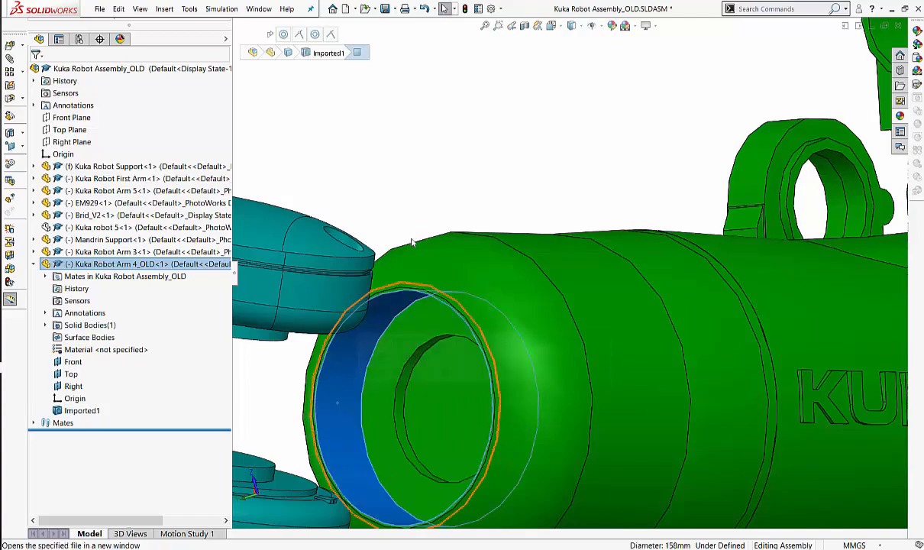
{"action": "middle_click_drag", "start_coordinate": [455, 178], "coordinate": [516, 268]}
{"action": "left_click", "coordinate": [531, 290]}
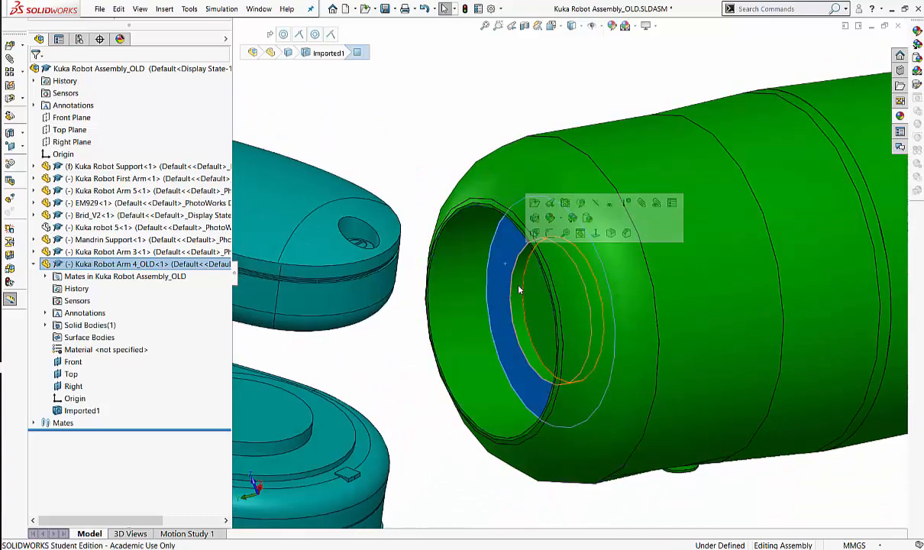
{"action": "left_click", "coordinate": [489, 127]}
Select the inner pocket, ring and cylindrical faces together inside the front end of Arm 4.
{"action": "middle_click_drag", "start_coordinate": [488, 128], "coordinate": [517, 274]}
{"action": "scroll", "coordinate": [522, 346], "scroll_direction": "up", "scroll_amount": 5}
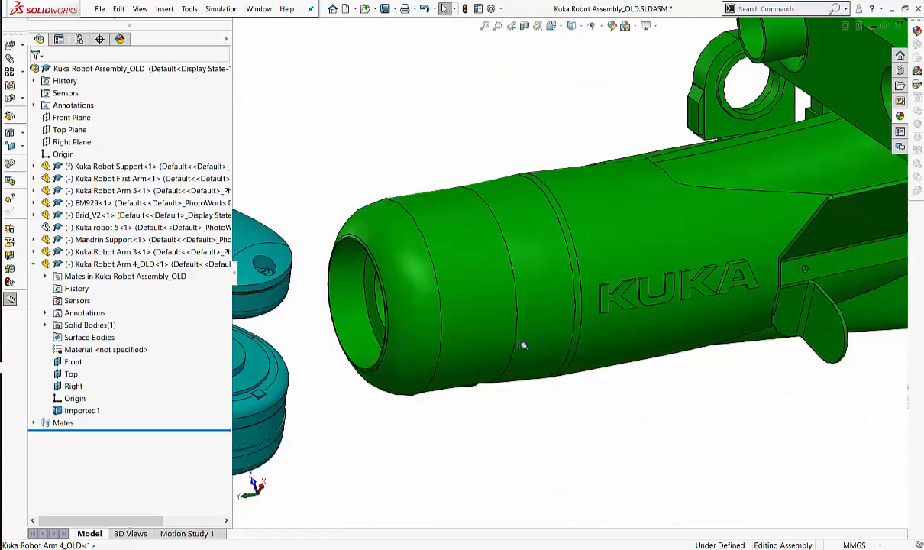
{"action": "middle_click_drag", "start_coordinate": [662, 256], "coordinate": [638, 210]}
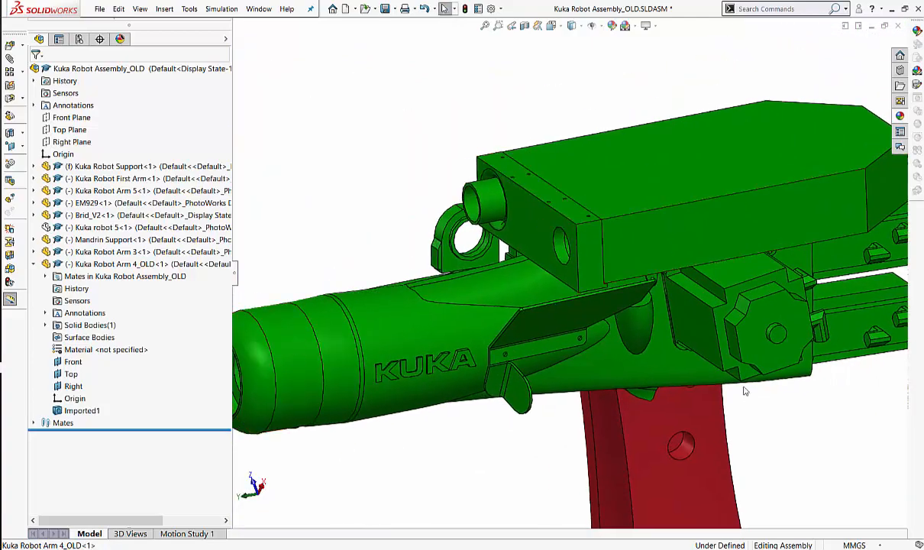
{"action": "middle_click_drag", "start_coordinate": [441, 252], "coordinate": [450, 350]}
{"action": "left_click", "coordinate": [475, 336]}
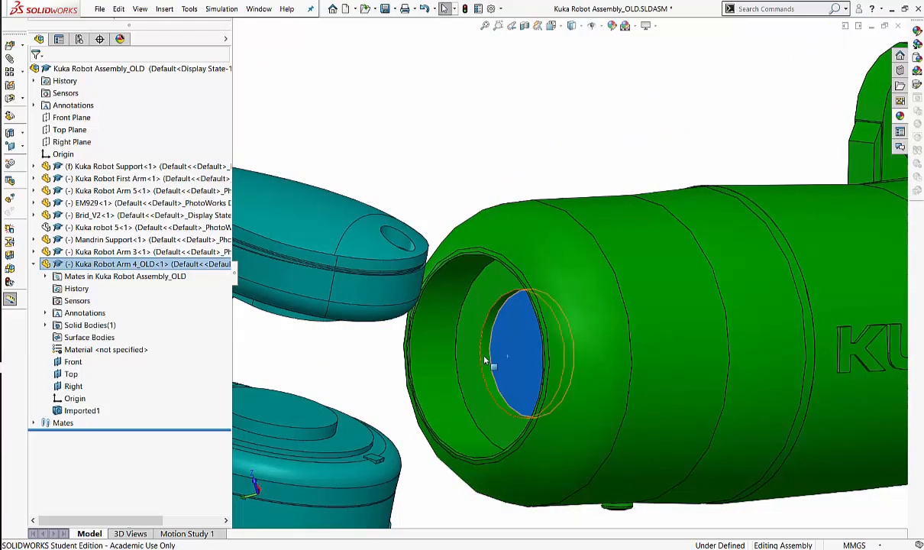
{"action": "left_click", "coordinate": [410, 324], "text": "ctrl"}
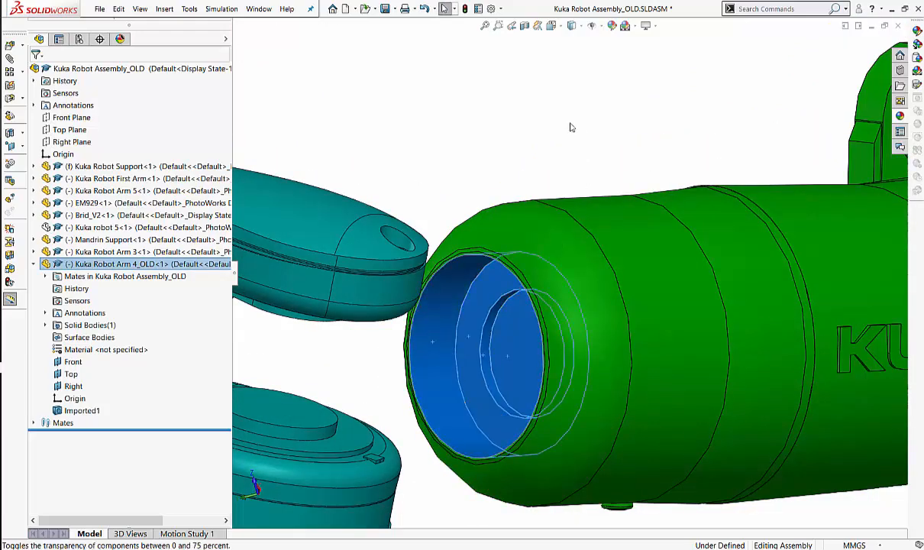
Clear the selection of Arm 4's inner faces and show the Kuka robot 5 component again.
{"action": "mouse_move", "coordinate": [556, 118]}
{"action": "middle_mouse_down"}
{"action": "mouse_move", "coordinate": [556, 82]}
{"action": "mouse_move", "coordinate": [542, 151]}
{"action": "mouse_move", "coordinate": [567, 93]}
{"action": "mouse_move", "coordinate": [544, 125]}
{"action": "mouse_move", "coordinate": [553, 110]}
{"action": "middle_mouse_up"}
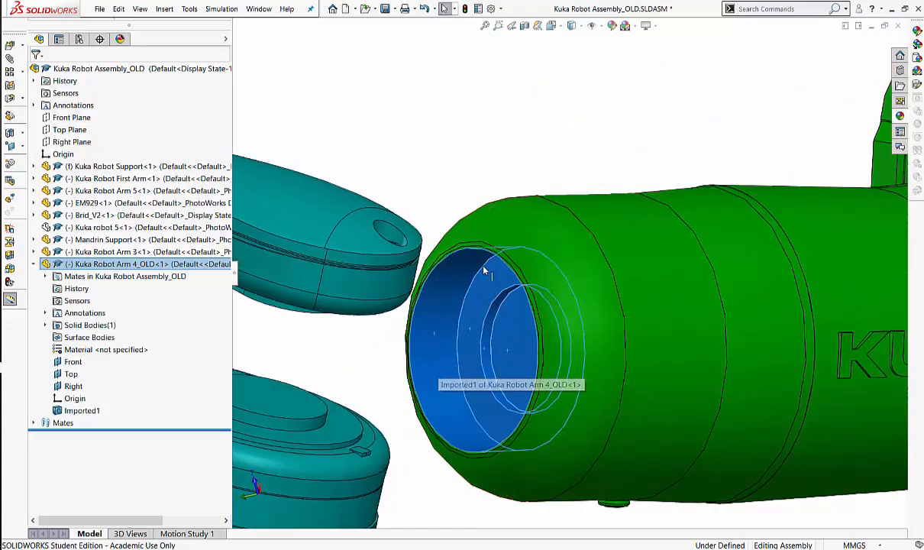
{"action": "middle_click_drag", "start_coordinate": [546, 147], "coordinate": [580, 128]}
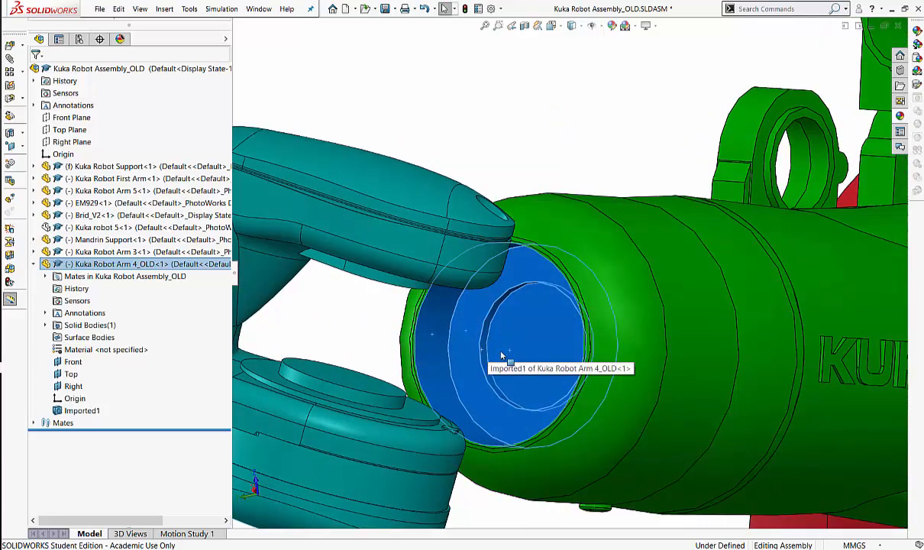
{"action": "left_click", "coordinate": [532, 155]}
{"action": "middle_click_drag", "start_coordinate": [532, 155], "coordinate": [483, 219]}
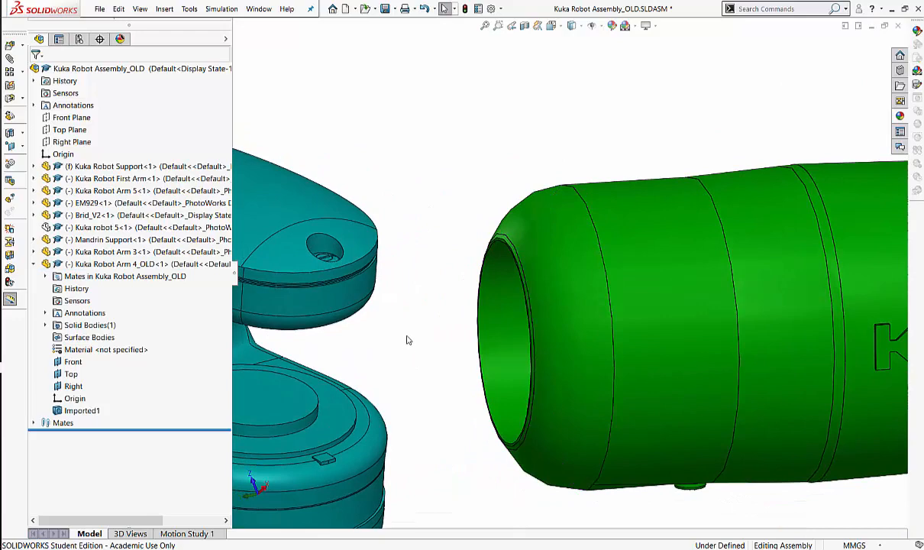
{"action": "key", "text": "shift+Tab"}
{"action": "middle_click_drag", "start_coordinate": [448, 147], "coordinate": [354, 310]}
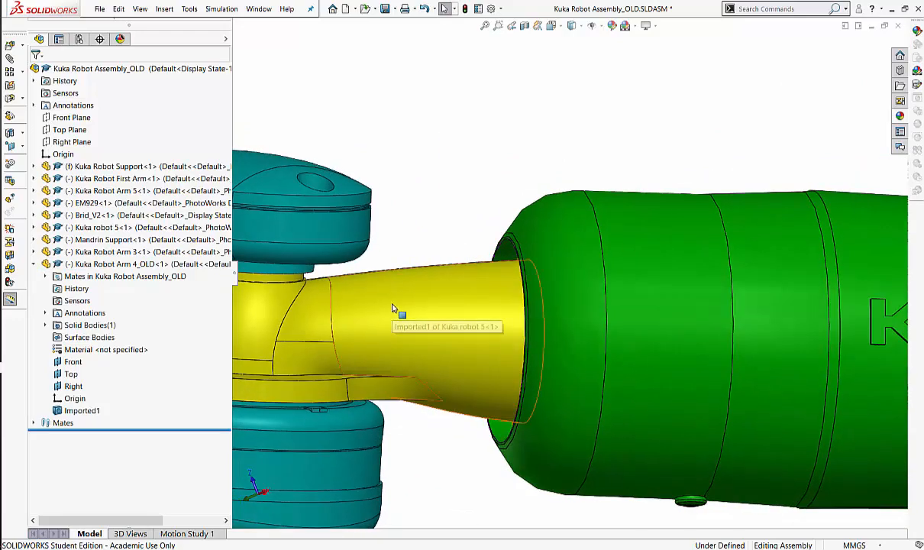
Hide the Kuka Robot Arm 3 component and select the round pocket and surrounding faces of Arm 4's side joint.
{"action": "middle_click_drag", "start_coordinate": [575, 269], "coordinate": [427, 356], "text": "ctrl"}
{"action": "middle_click_drag", "start_coordinate": [592, 305], "coordinate": [607, 384], "text": "ctrl"}
{"action": "key", "text": "Tab"}
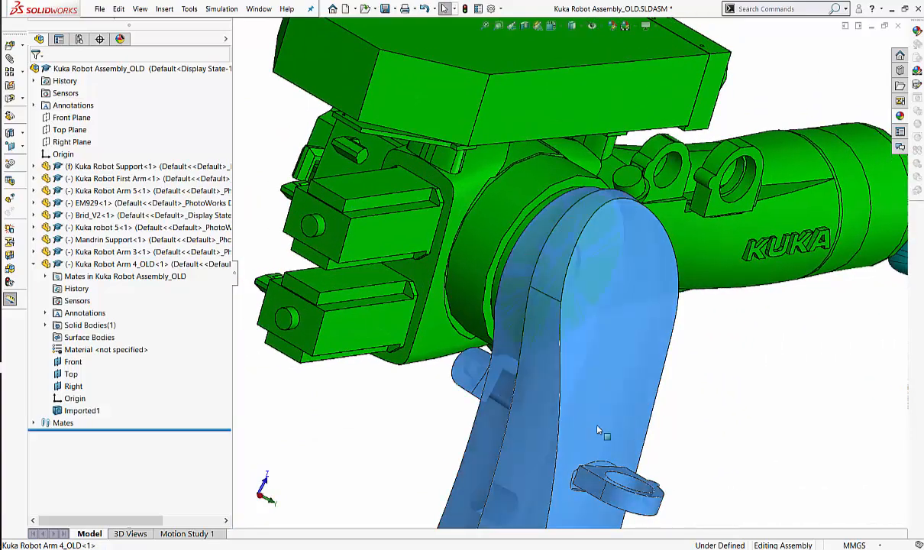
{"action": "middle_click_drag", "start_coordinate": [703, 378], "coordinate": [642, 373]}
{"action": "left_click", "coordinate": [578, 348]}
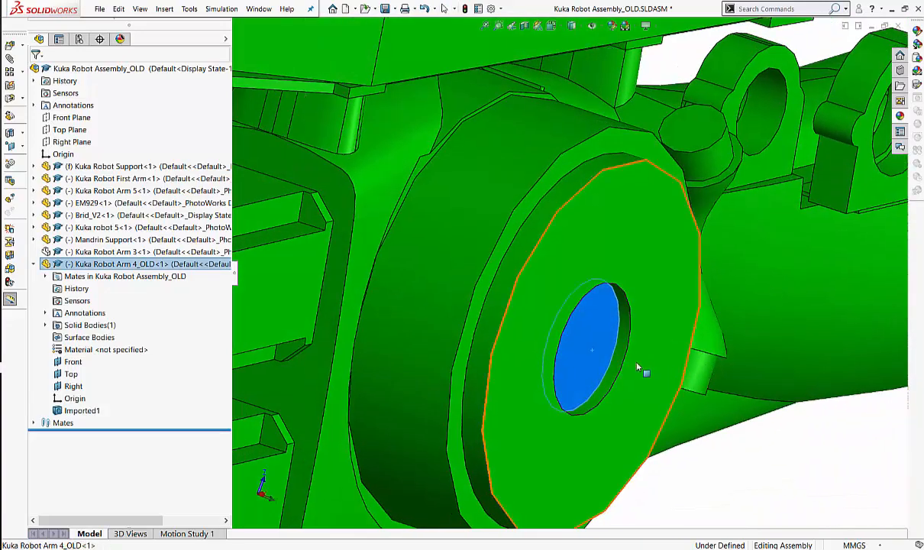
{"action": "left_click", "coordinate": [692, 284]}
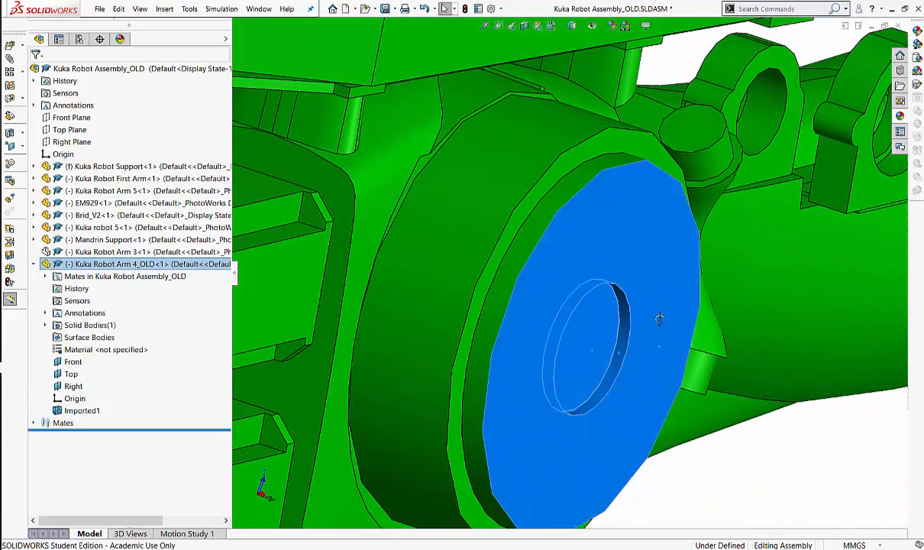
Clear the selection of Arm 4's side joint faces and show the Kuka Robot Arm 3 component again.
{"action": "middle_click_drag", "start_coordinate": [659, 318], "coordinate": [599, 342]}
{"action": "middle_click_drag", "start_coordinate": [726, 318], "coordinate": [674, 270]}
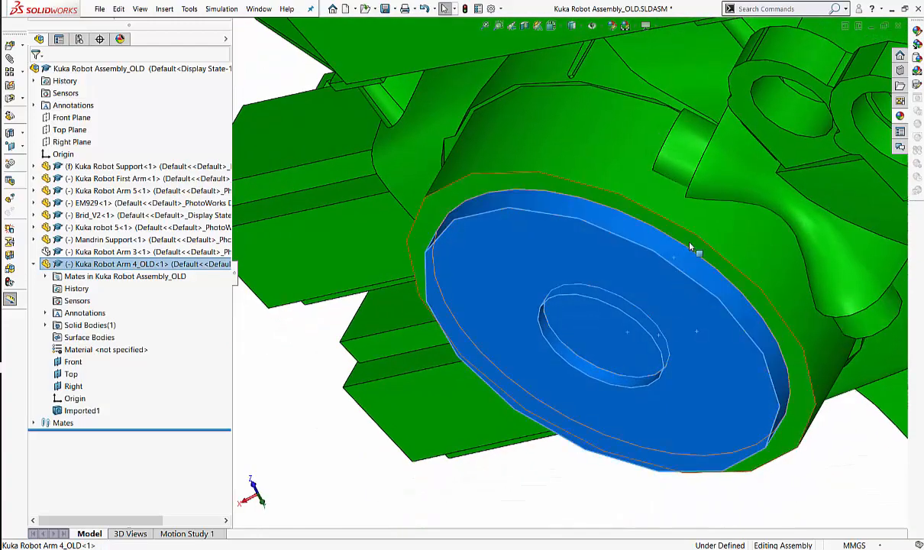
{"action": "middle_click_drag", "start_coordinate": [680, 374], "coordinate": [701, 344]}
{"action": "left_click", "coordinate": [719, 332]}
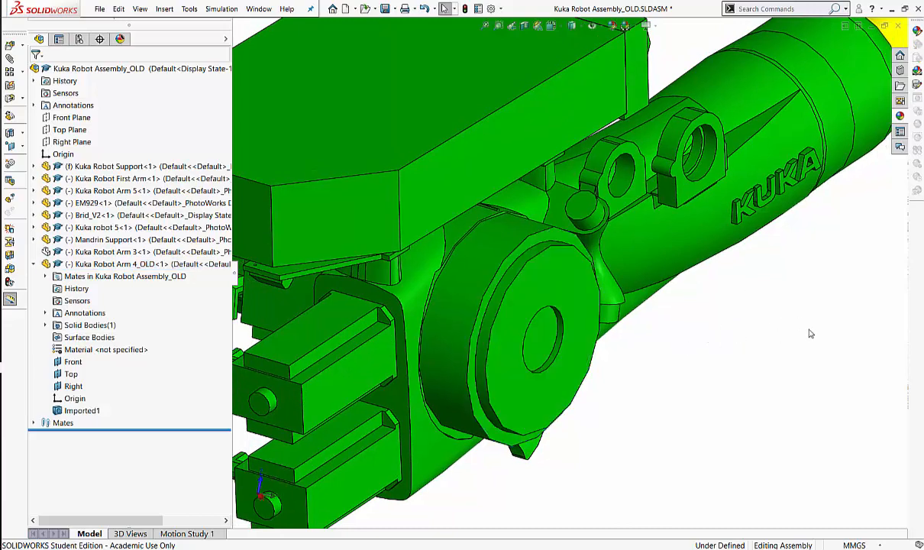
{"action": "middle_click_drag", "start_coordinate": [802, 320], "coordinate": [690, 318], "text": "ctrl"}
{"action": "middle_click_drag", "start_coordinate": [714, 371], "coordinate": [695, 381]}
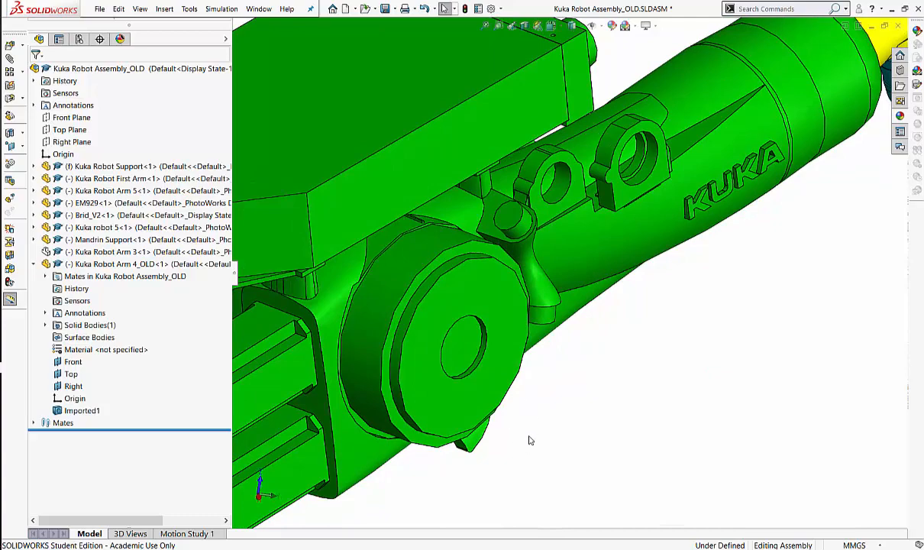
{"action": "key", "text": "shift+Tab"}
{"action": "middle_click_drag", "start_coordinate": [725, 412], "coordinate": [661, 395]}
{"action": "middle_click_drag", "start_coordinate": [661, 396], "coordinate": [676, 370], "text": "shift"}
{"action": "middle_click_drag", "start_coordinate": [691, 333], "coordinate": [733, 359]}
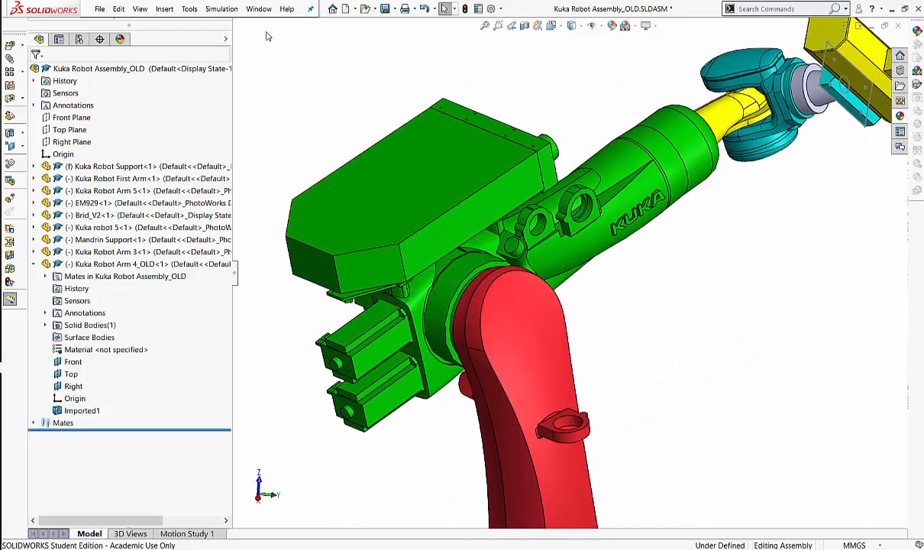
Switch to the open Kuka Robot Arm 4_OLD part document.
{"action": "left_click", "coordinate": [258, 9]}
{"action": "left_click", "coordinate": [291, 133]}
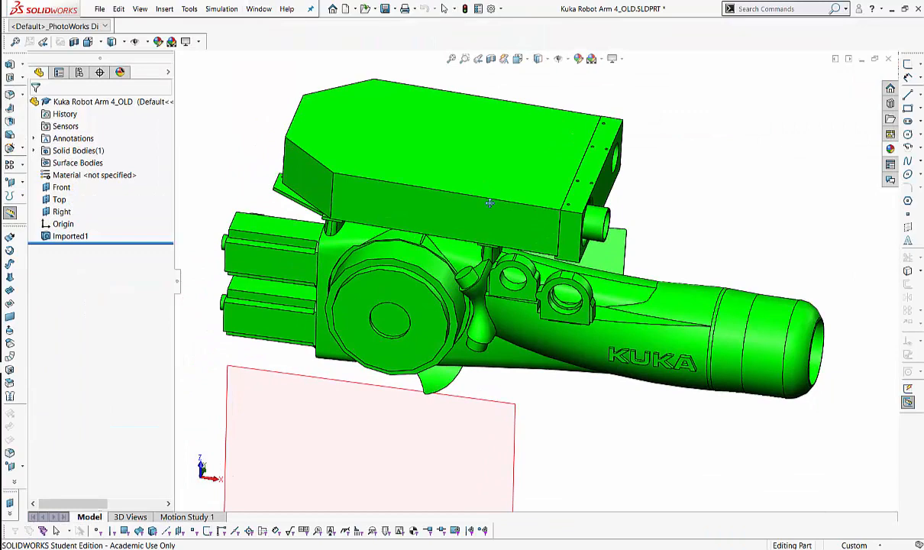
{"action": "middle_click_drag", "start_coordinate": [489, 202], "coordinate": [562, 189]}
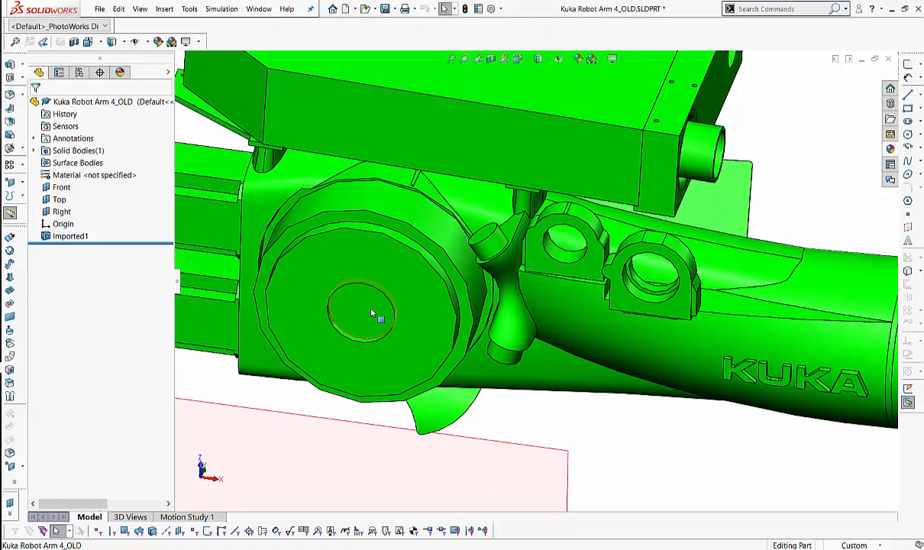
Select the round pocket, its wall and the surrounding flat, ring and outer cylindrical faces of Arm 4's side joint.
{"action": "left_click", "coordinate": [371, 312]}
{"action": "middle_click_drag", "start_coordinate": [441, 270], "coordinate": [639, 185], "text": "ctrl"}
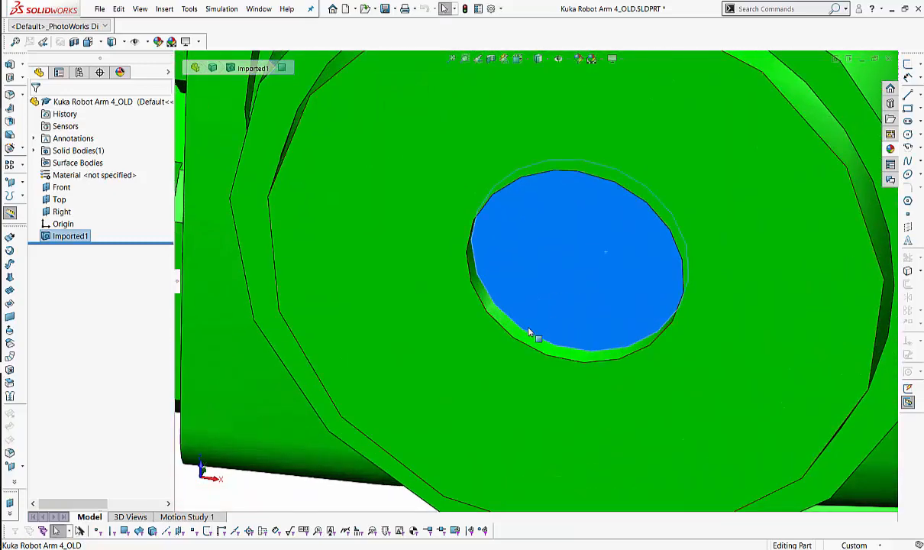
{"action": "left_click", "coordinate": [441, 365]}
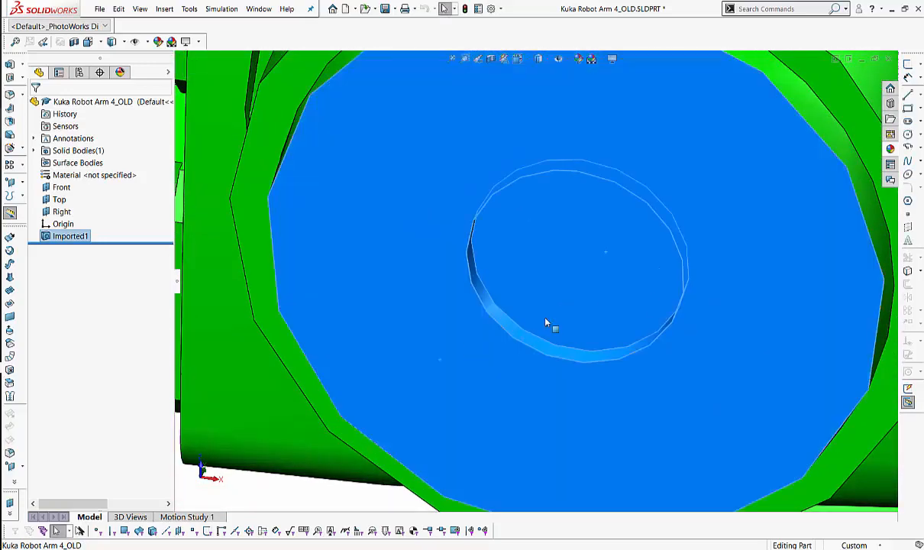
{"action": "middle_click_drag", "start_coordinate": [547, 323], "coordinate": [313, 313], "text": "ctrl"}
{"action": "left_click", "coordinate": [569, 161], "text": "ctrl"}
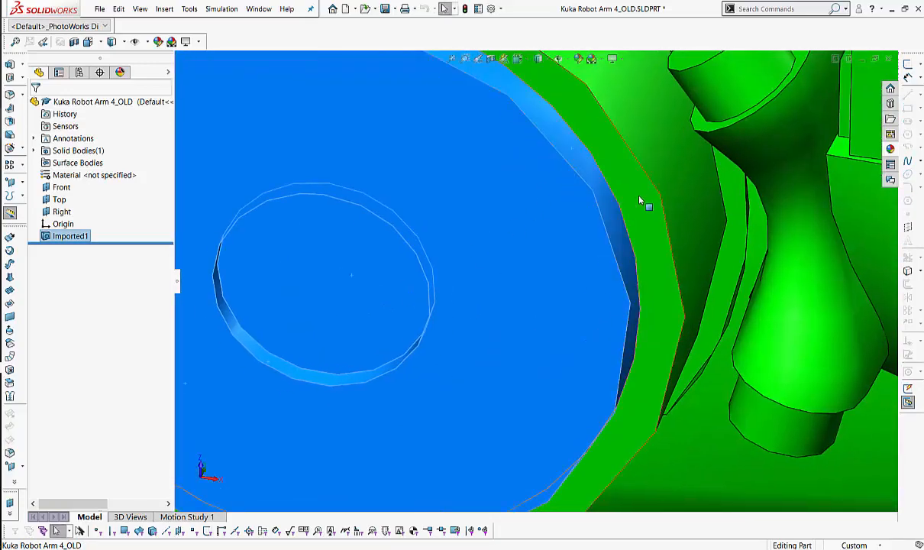
{"action": "left_click", "coordinate": [634, 200], "text": "ctrl"}
{"action": "middle_click_drag", "start_coordinate": [692, 200], "coordinate": [636, 244]}
{"action": "scroll", "coordinate": [584, 275], "scroll_direction": "up", "scroll_amount": 5}
{"action": "scroll", "coordinate": [547, 250], "scroll_direction": "down", "scroll_amount": 1}
{"action": "left_click", "coordinate": [539, 217], "text": "ctrl"}
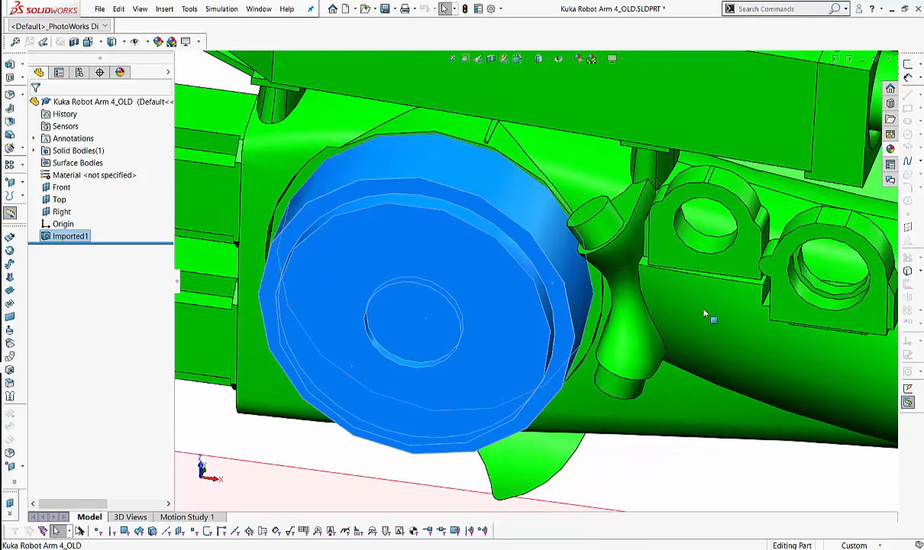
Add the inner pocket, ring, bore, narrow rim and outer rounded faces of Arm 4's open front end to the selection.
{"action": "middle_click_drag", "start_coordinate": [755, 280], "coordinate": [761, 326]}
{"action": "middle_click_drag", "start_coordinate": [730, 292], "coordinate": [465, 196], "text": "ctrl"}
{"action": "middle_click_drag", "start_coordinate": [570, 244], "coordinate": [570, 164], "text": "shift"}
{"action": "middle_click_drag", "start_coordinate": [595, 208], "coordinate": [538, 171]}
{"action": "middle_click_drag", "start_coordinate": [691, 250], "coordinate": [473, 184], "text": "ctrl"}
{"action": "middle_click_drag", "start_coordinate": [574, 257], "coordinate": [584, 212], "text": "shift"}
{"action": "left_click", "coordinate": [572, 257]}
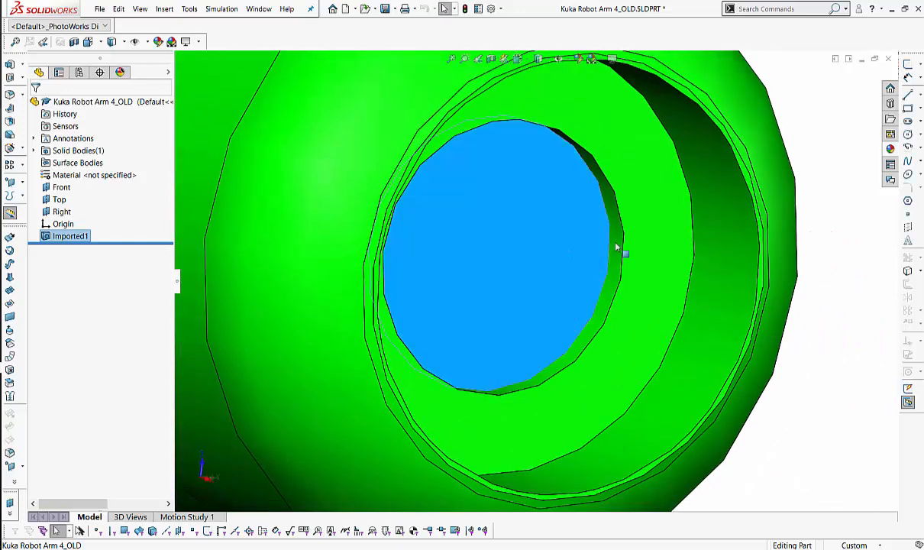
{"action": "left_click", "coordinate": [615, 249], "text": "ctrl"}
{"action": "left_click", "coordinate": [653, 241], "text": "ctrl"}
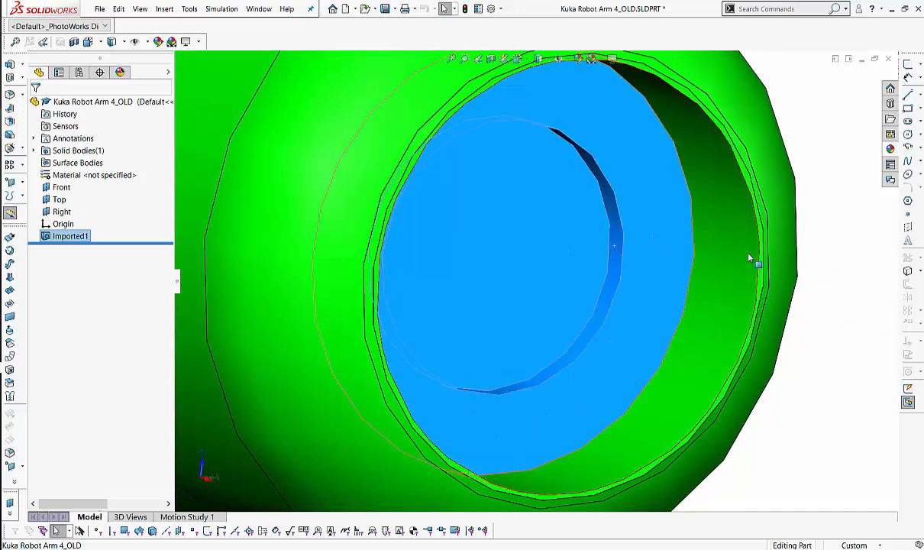
{"action": "left_click", "coordinate": [739, 254], "text": "ctrl"}
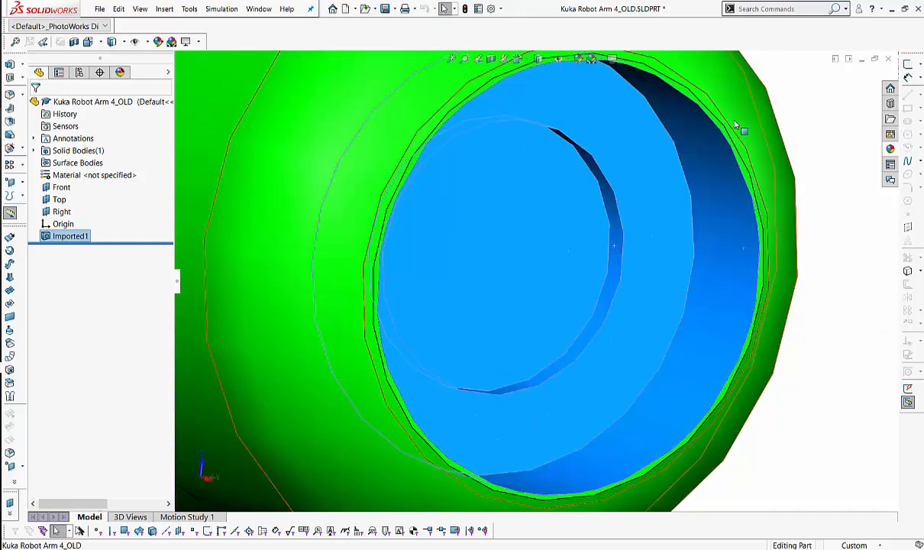
{"action": "scroll", "coordinate": [727, 137], "scroll_direction": "down", "scroll_amount": 5}
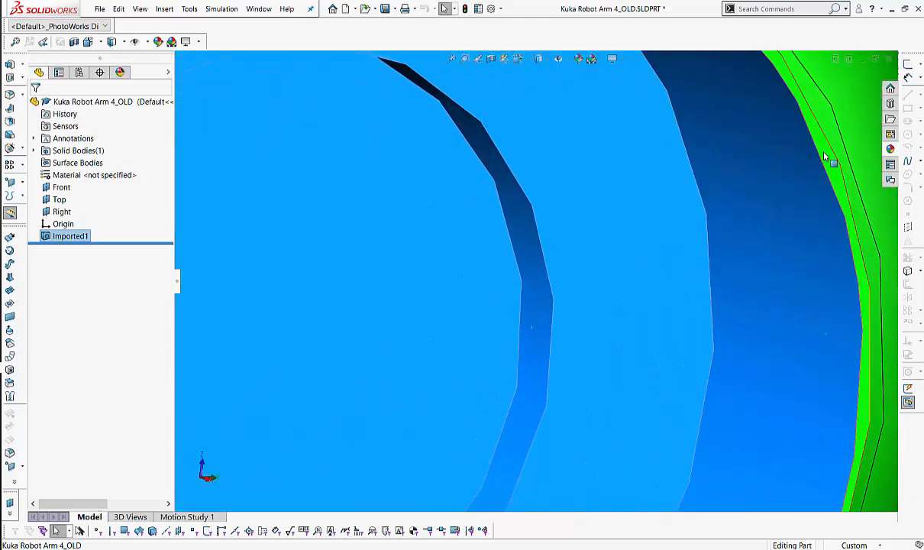
{"action": "middle_click_drag", "start_coordinate": [532, 276], "coordinate": [563, 235]}
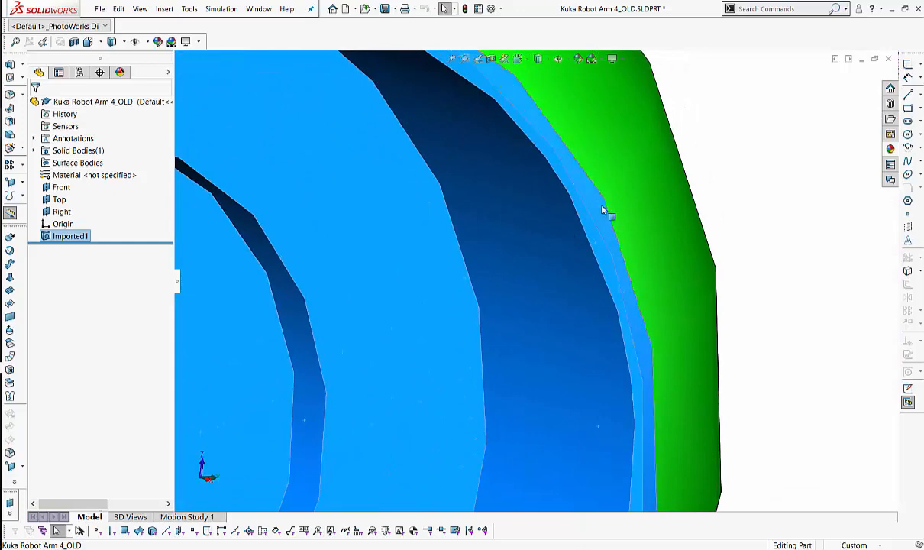
{"action": "scroll", "coordinate": [611, 260], "scroll_direction": "up", "scroll_amount": 5}
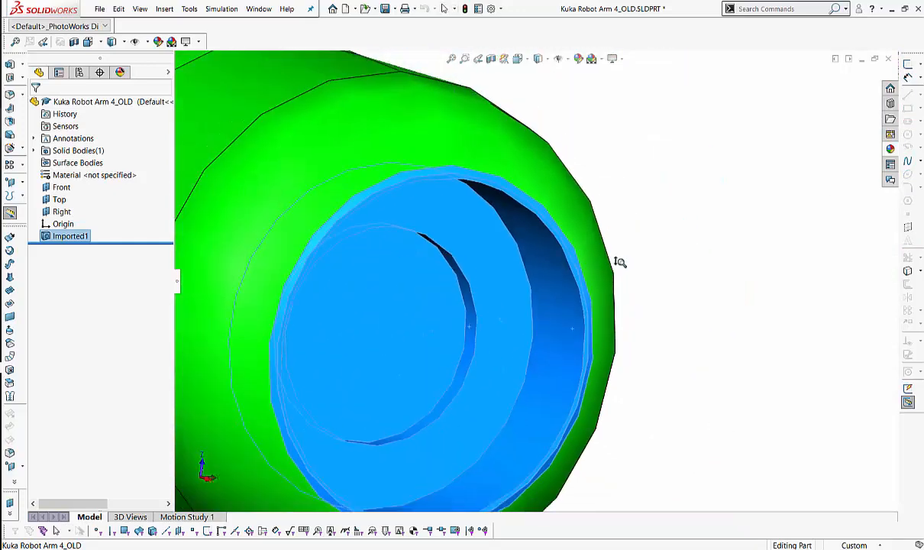
{"action": "middle_click_drag", "start_coordinate": [616, 259], "coordinate": [615, 252], "text": "shift"}
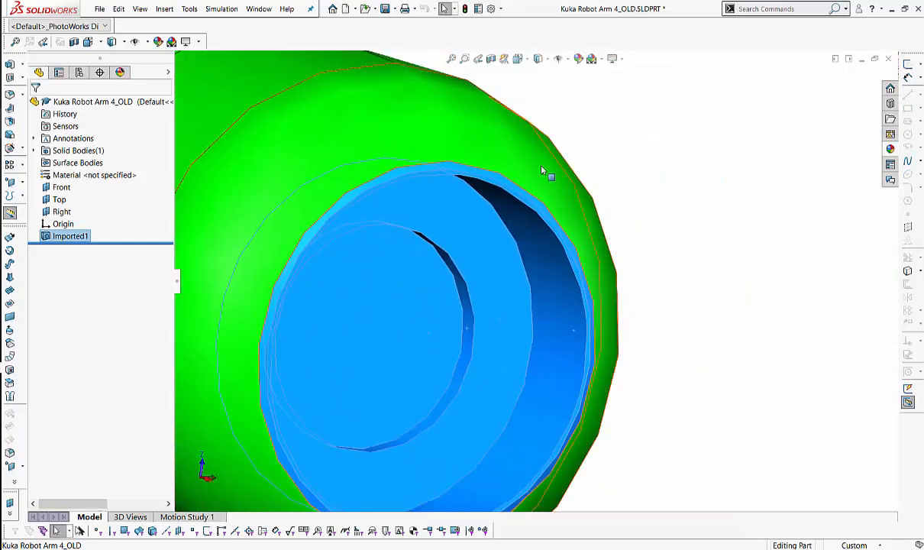
{"action": "left_click", "coordinate": [543, 170], "text": "ctrl"}
Copy the selected side joint and front end faces as surfaces using Offset Surface with a distance of 0.
{"action": "middle_click_drag", "start_coordinate": [631, 196], "coordinate": [800, 235], "text": "ctrl"}
{"action": "scroll", "coordinate": [680, 226], "scroll_direction": "up", "scroll_amount": 10}
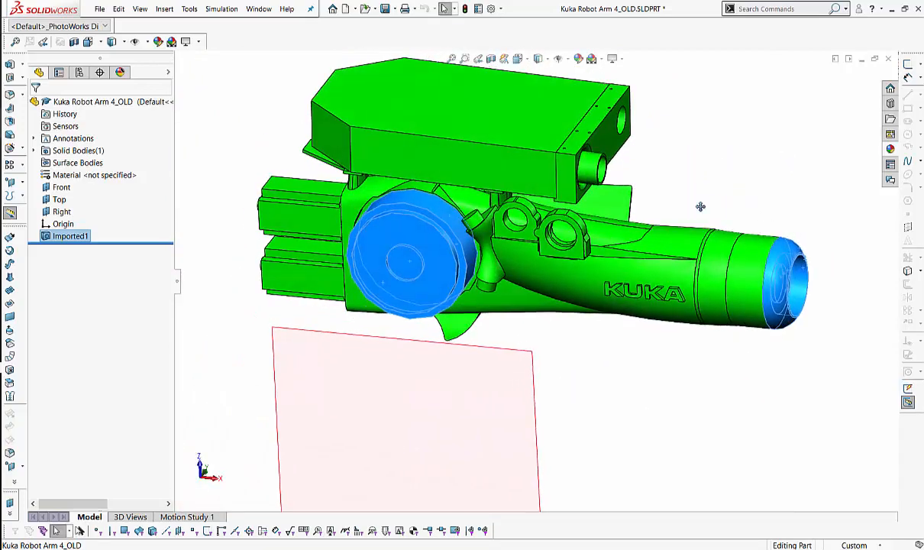
{"action": "middle_click_drag", "start_coordinate": [699, 206], "coordinate": [658, 210], "text": "ctrl"}
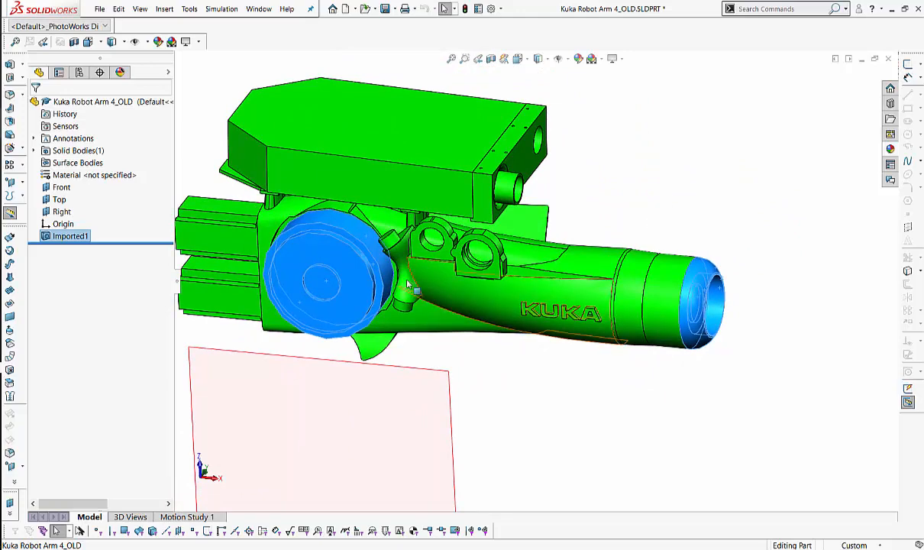
{"action": "mouse_move", "coordinate": [701, 221]}
{"action": "middle_mouse_down"}
{"action": "mouse_move", "coordinate": [684, 229]}
{"action": "mouse_move", "coordinate": [693, 228]}
{"action": "middle_mouse_up"}
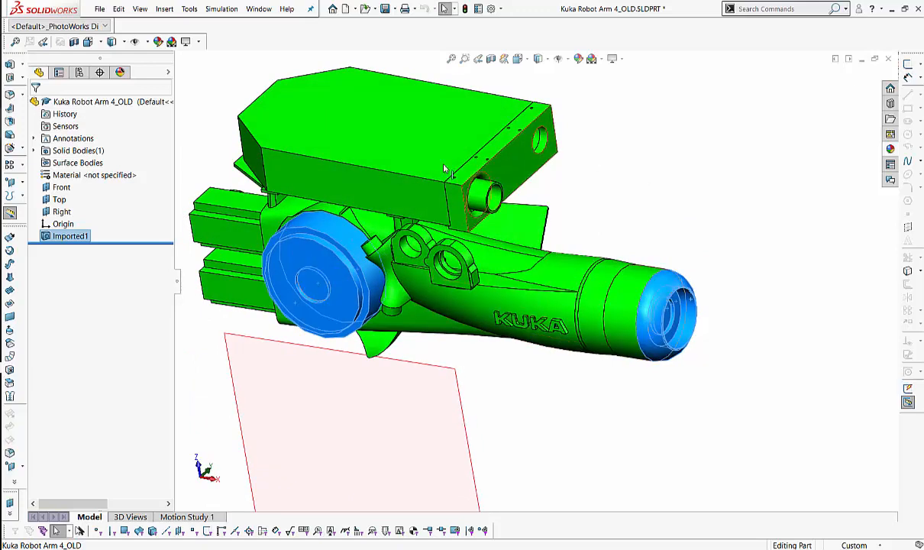
{"action": "left_click", "coordinate": [164, 9]}
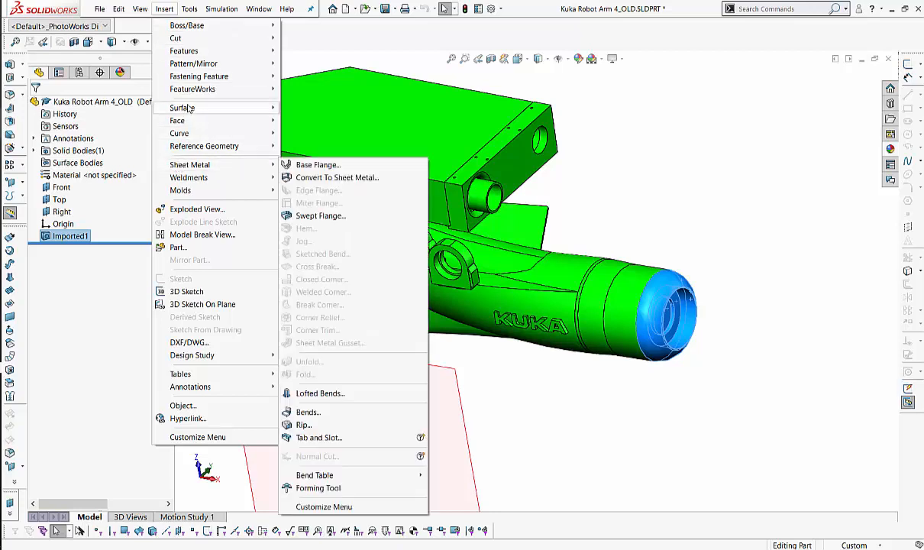
{"action": "mouse_move", "coordinate": [188, 112]}
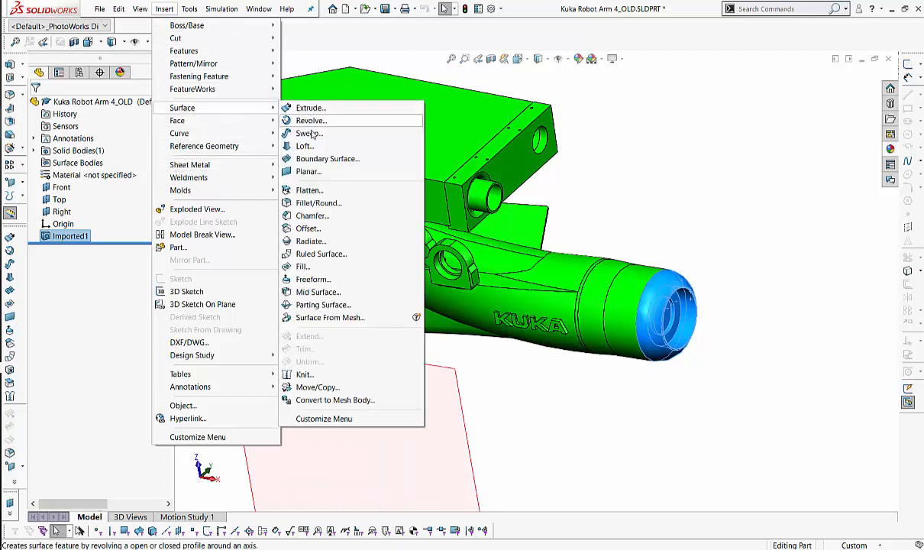
{"action": "left_click", "coordinate": [307, 228]}
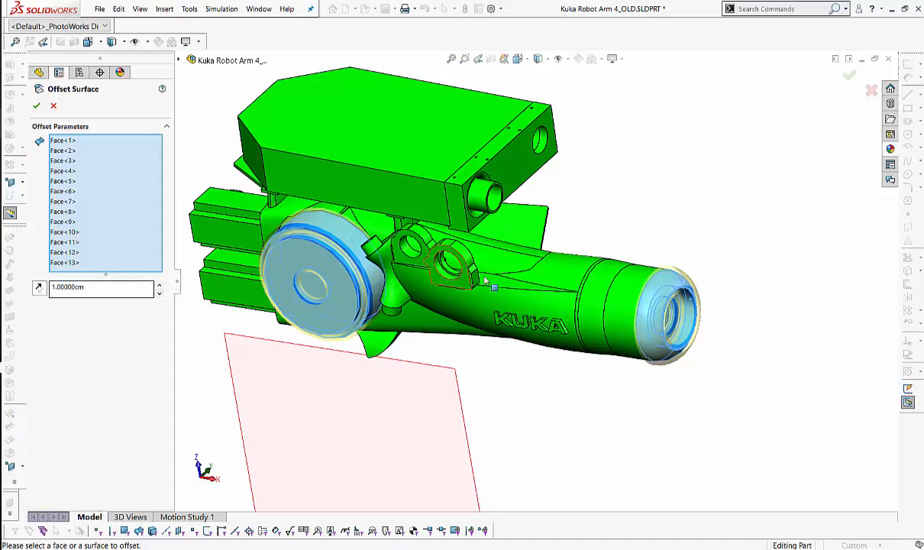
{"action": "scroll", "coordinate": [657, 263], "scroll_direction": "down", "scroll_amount": 5}
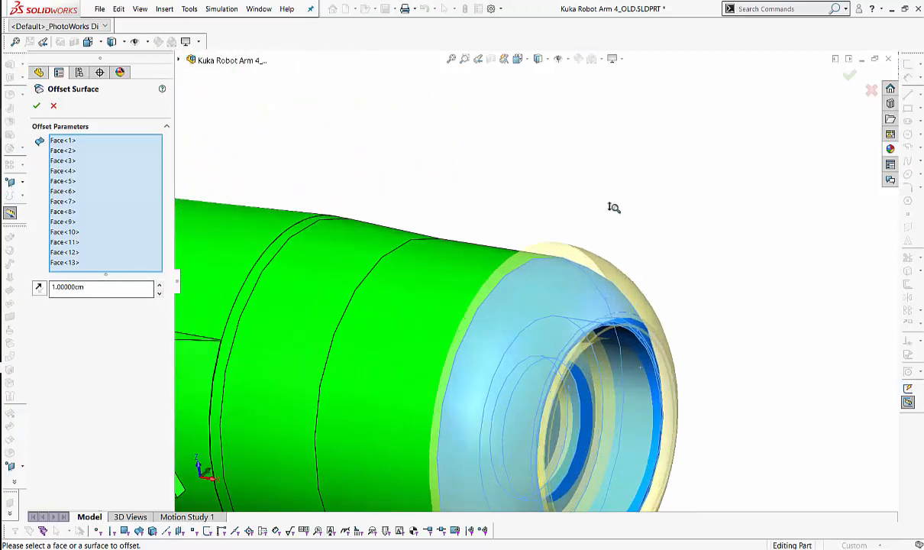
{"action": "double_click", "coordinate": [90, 287]}
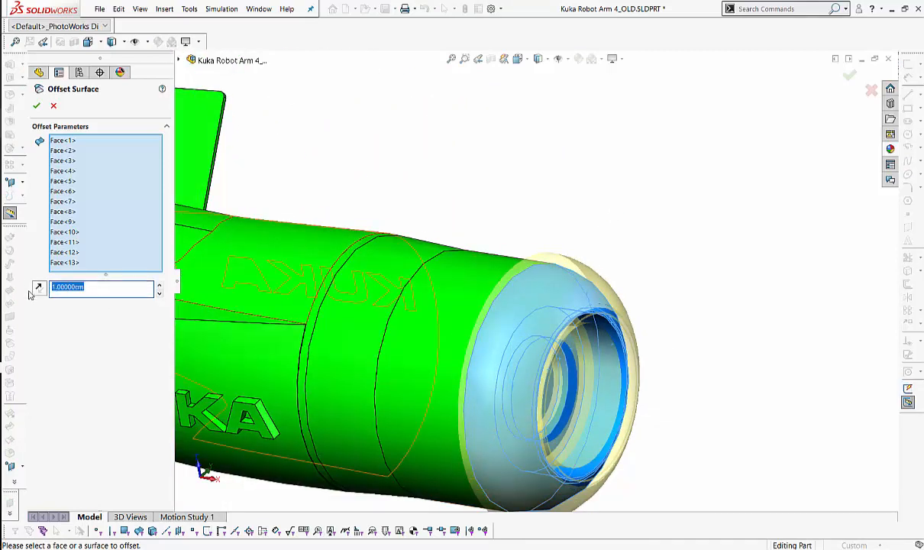
{"action": "type", "text": "0"}
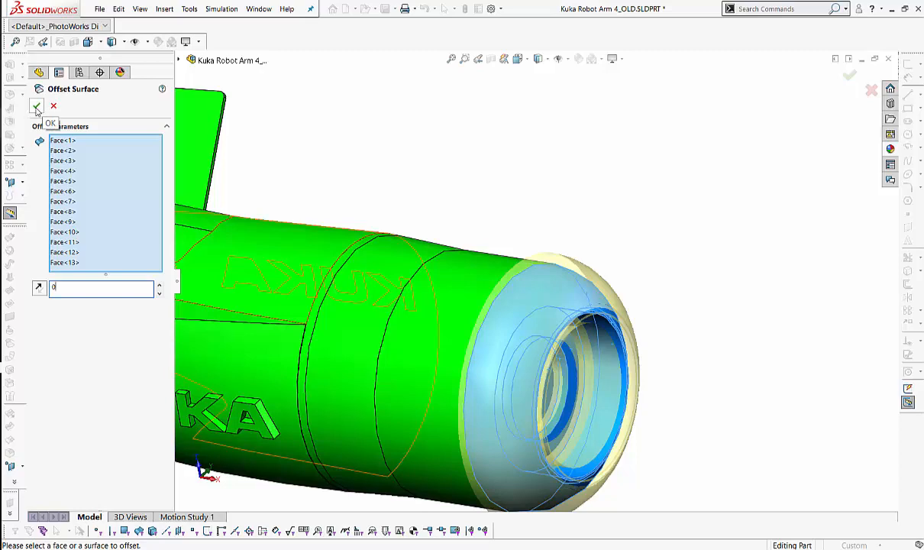
{"action": "left_click", "coordinate": [37, 110]}
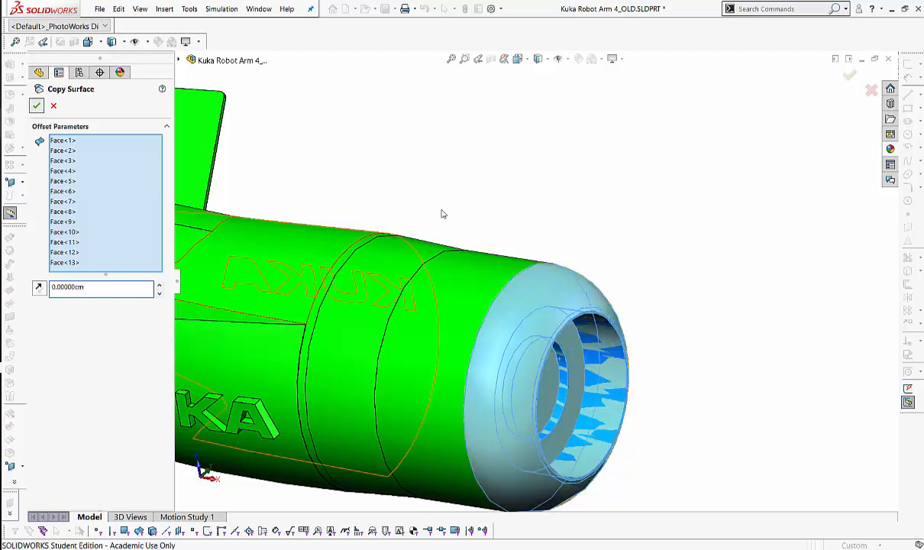
Highlight the Imported1 and Surface-Offset1 features in turn to compare the original arm with the copied surfaces.
{"action": "middle_click_drag", "start_coordinate": [439, 210], "coordinate": [790, 243]}
{"action": "scroll", "coordinate": [680, 229], "scroll_direction": "up", "scroll_amount": 5}
{"action": "scroll", "coordinate": [790, 243], "scroll_direction": "up", "scroll_amount": 2}
{"action": "left_click", "coordinate": [69, 236]}
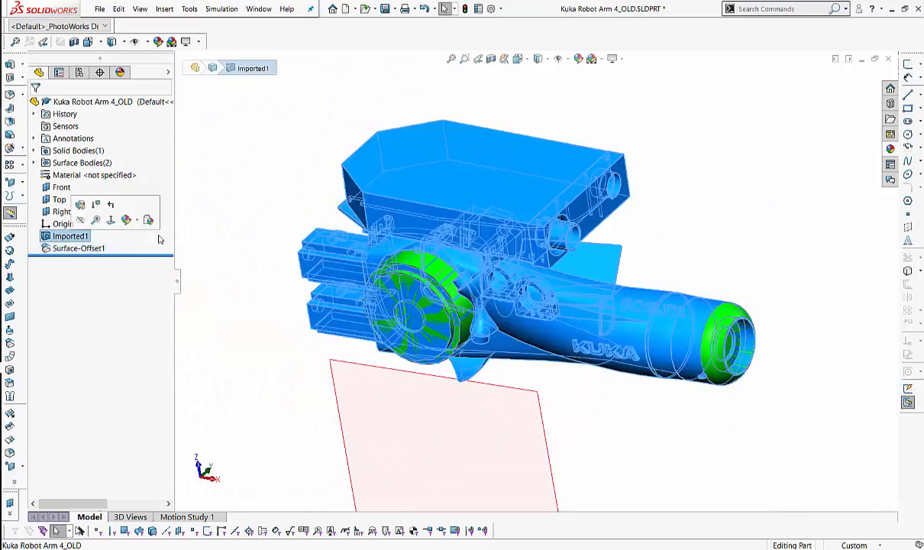
{"action": "left_click", "coordinate": [222, 145]}
{"action": "left_click", "coordinate": [80, 250]}
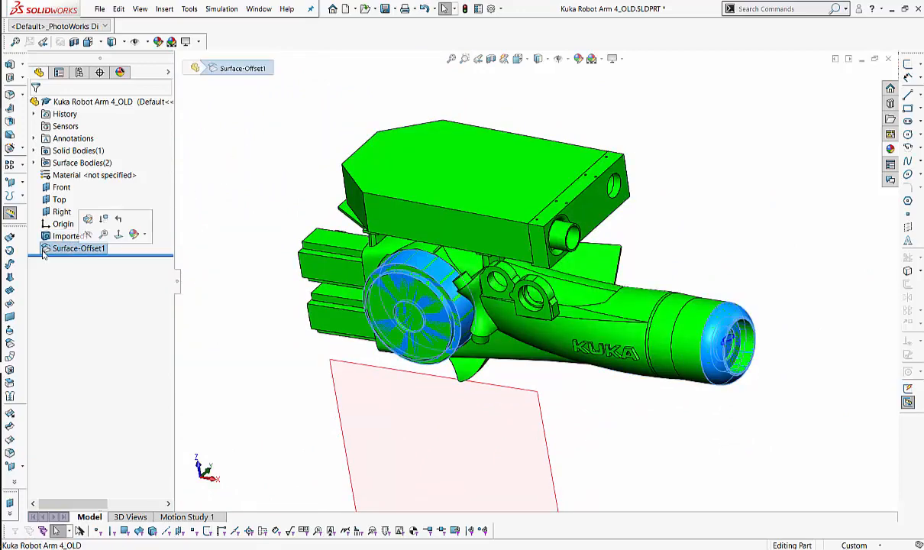
{"action": "left_click", "coordinate": [246, 224]}
{"action": "left_click", "coordinate": [62, 249]}
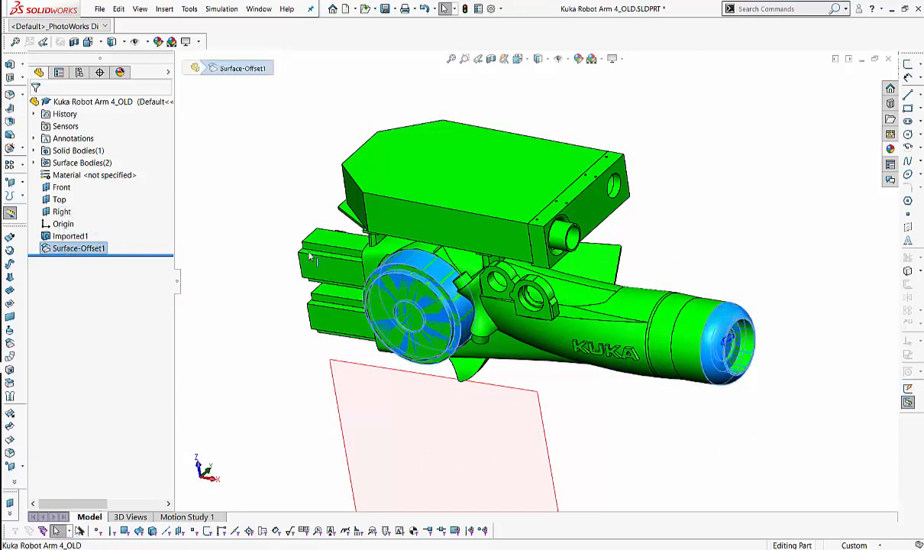
{"action": "left_click", "coordinate": [280, 215]}
{"action": "left_click", "coordinate": [74, 248]}
{"action": "left_click", "coordinate": [201, 193]}
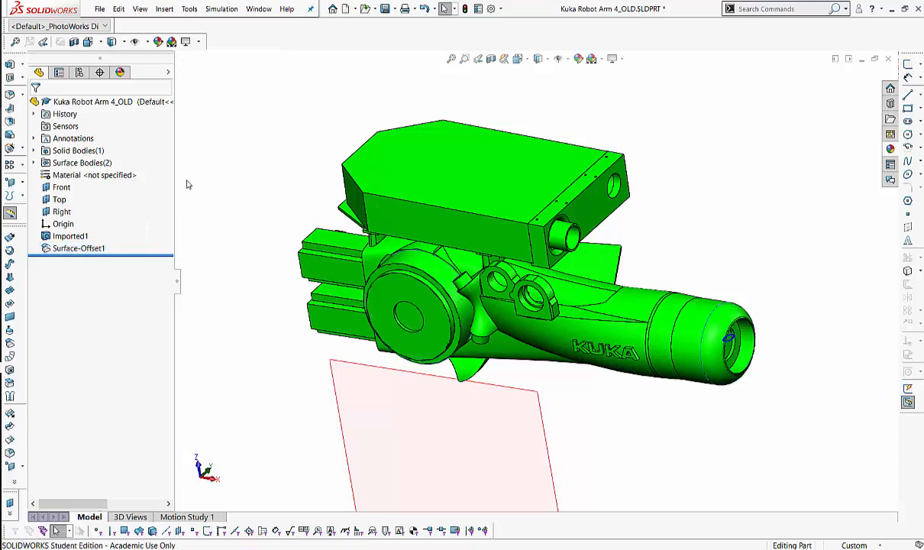
Expand the Surface Bodies folder and highlight each copied surface body to identify the joint it covers.
{"action": "left_click", "coordinate": [76, 163]}
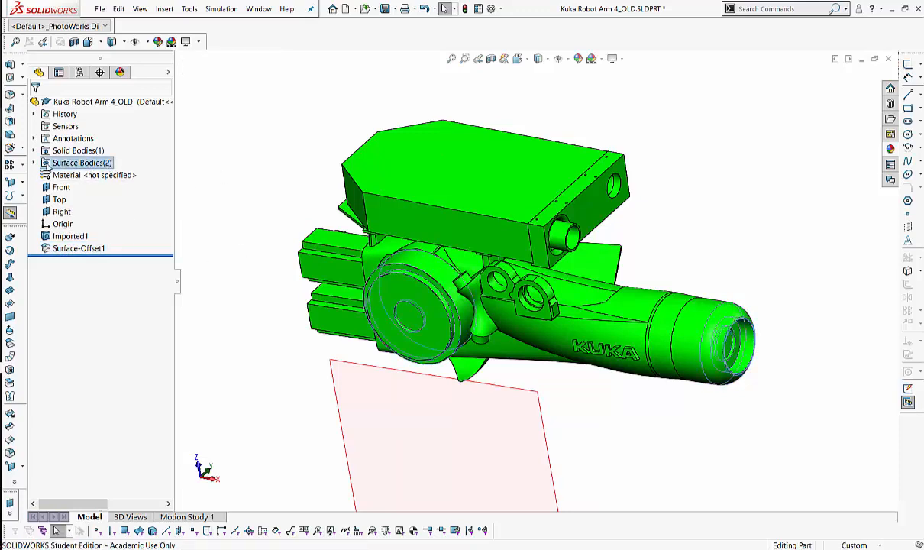
{"action": "left_click", "coordinate": [34, 162]}
{"action": "left_click", "coordinate": [227, 161]}
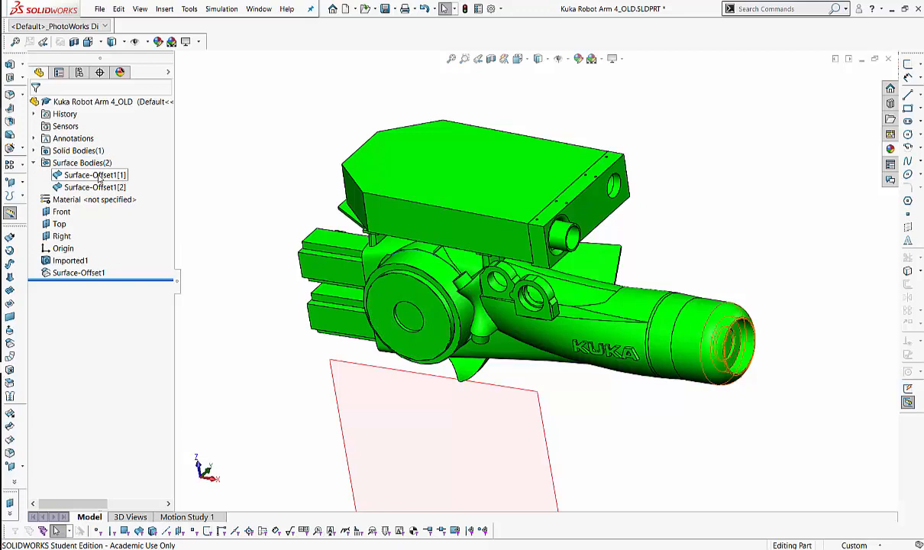
{"action": "left_click", "coordinate": [98, 178]}
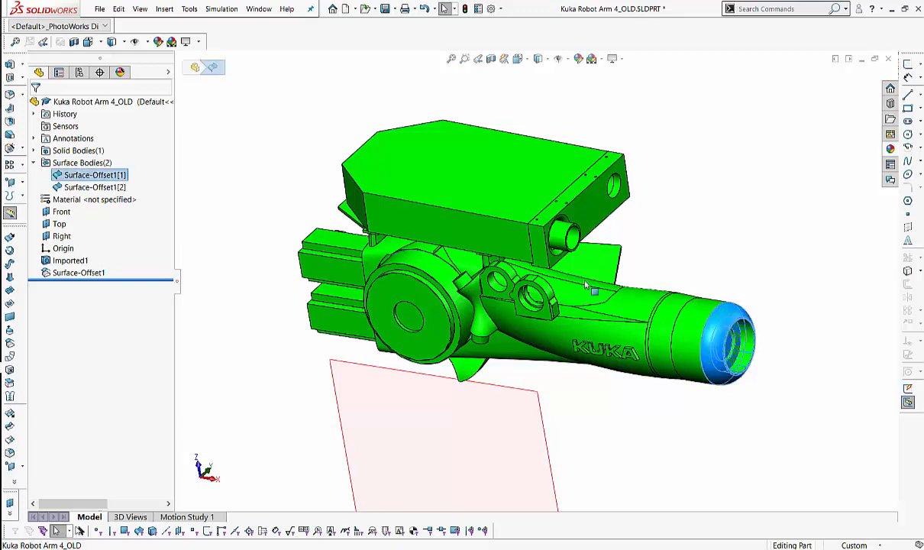
{"action": "left_click", "coordinate": [91, 187]}
{"action": "left_click", "coordinate": [747, 254]}
Hide the imported solid arm body so only the copied surfaces show, and select the front end surface body.
{"action": "scroll", "coordinate": [747, 255], "scroll_direction": "up", "scroll_amount": 1}
{"action": "middle_click_drag", "start_coordinate": [578, 181], "coordinate": [519, 169]}
{"action": "middle_click_drag", "start_coordinate": [582, 221], "coordinate": [426, 262]}
{"action": "key", "text": "Tab"}
{"action": "left_click", "coordinate": [95, 175]}
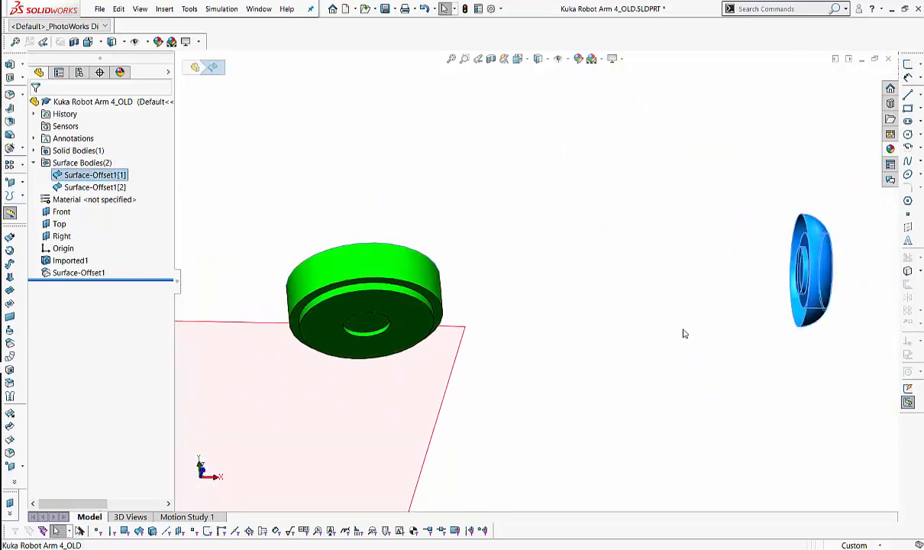
Highlight the round side joint surface body and the Imported1 feature, and inspect both copied joint surfaces from several angles.
{"action": "left_click", "coordinate": [94, 187]}
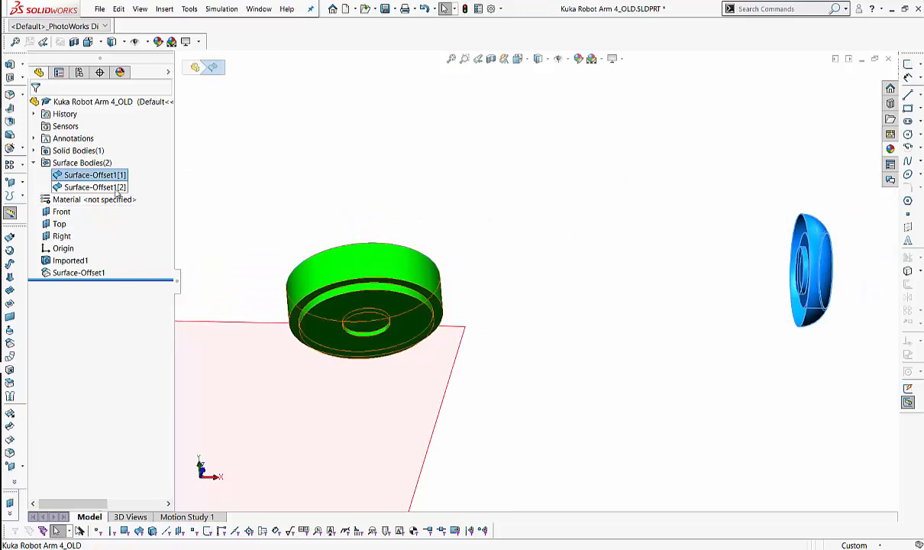
{"action": "middle_click_drag", "start_coordinate": [573, 251], "coordinate": [592, 237]}
{"action": "left_click", "coordinate": [458, 192]}
{"action": "middle_click_drag", "start_coordinate": [458, 191], "coordinate": [387, 218]}
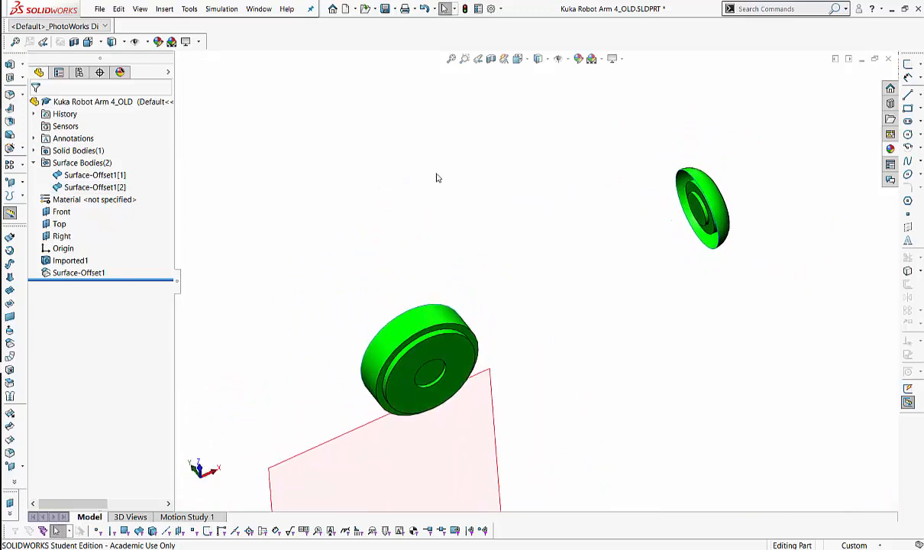
{"action": "middle_click_drag", "start_coordinate": [436, 177], "coordinate": [412, 197]}
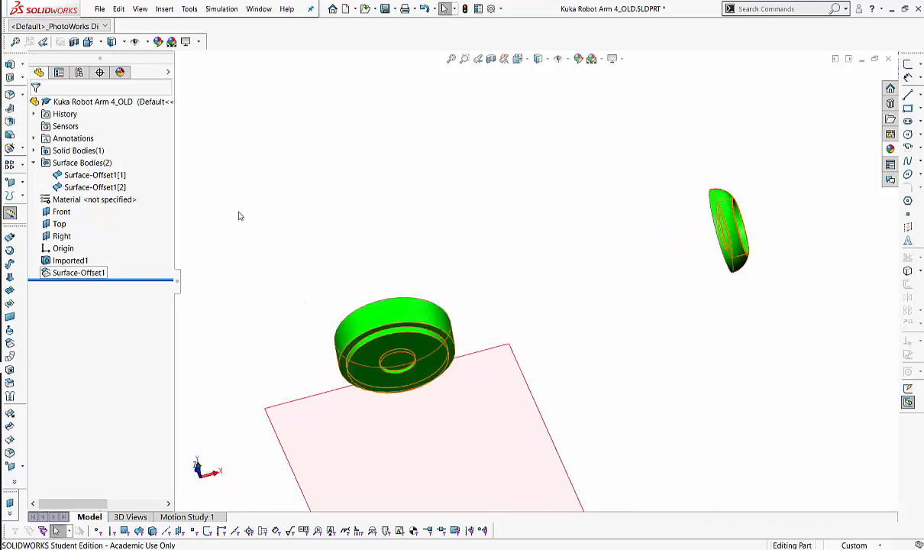
{"action": "left_click", "coordinate": [73, 260]}
{"action": "left_click", "coordinate": [390, 119]}
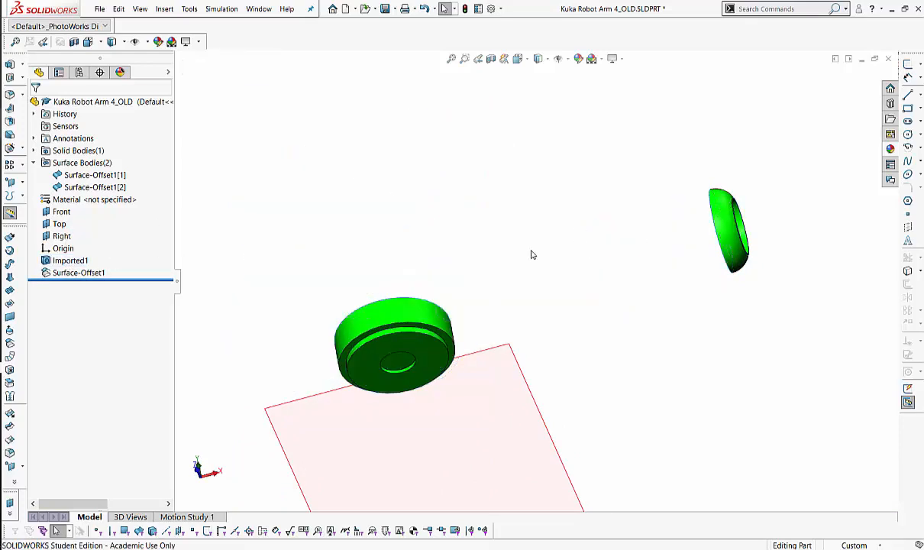
Show the hidden solid arm body again and remove it with Delete/Keep Body using the Delete Bodies option.
{"action": "key", "text": "shift+Tab"}
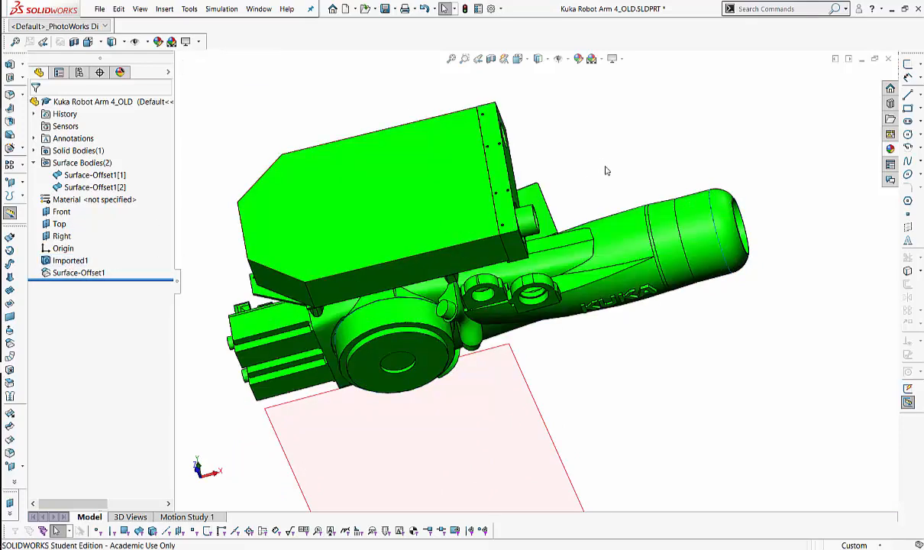
{"action": "middle_click_drag", "start_coordinate": [614, 163], "coordinate": [591, 158]}
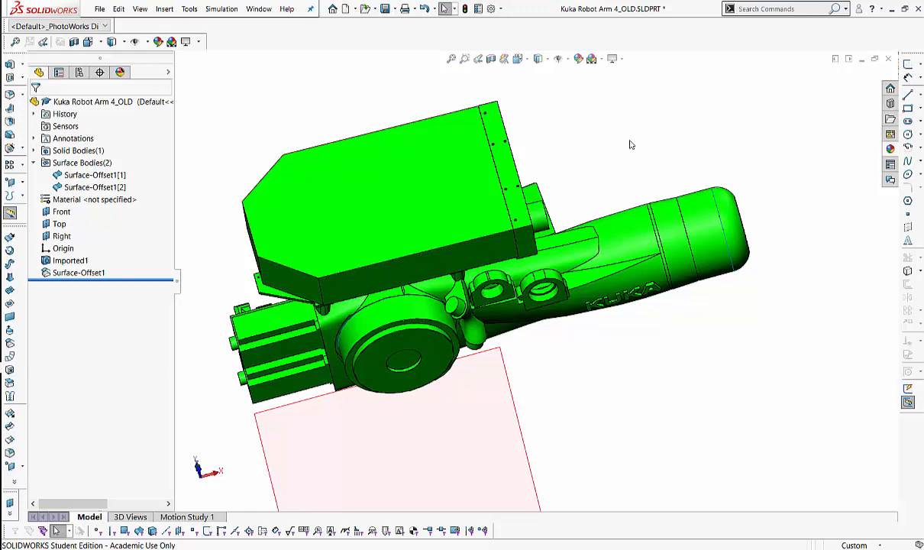
{"action": "left_click", "coordinate": [169, 10]}
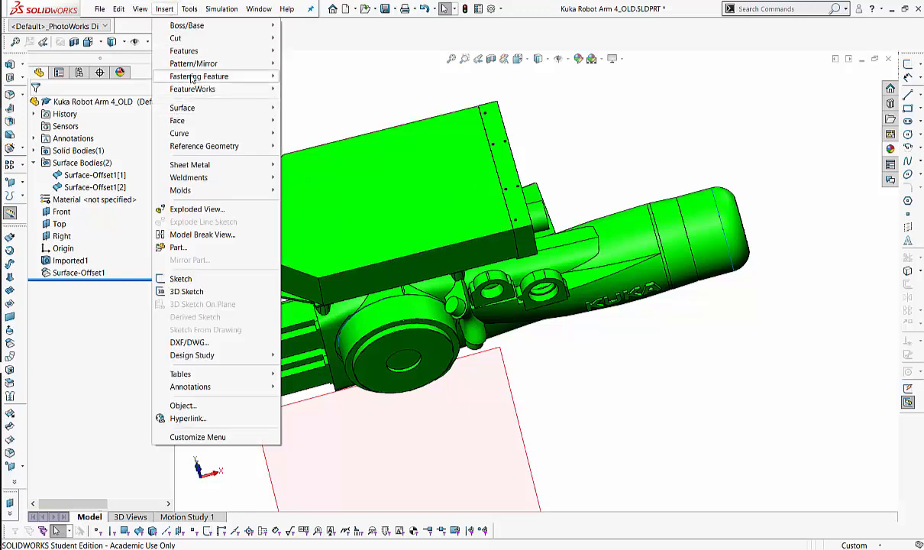
{"action": "mouse_move", "coordinate": [191, 25]}
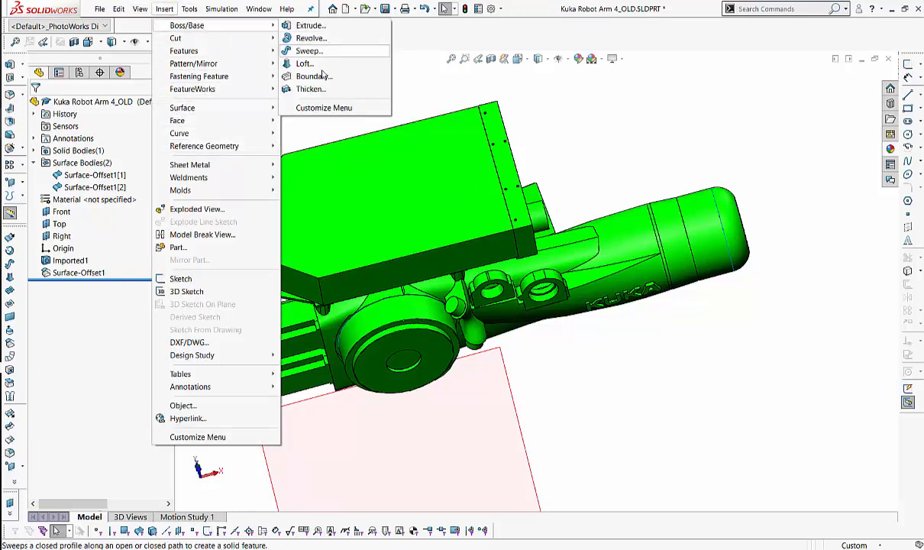
{"action": "mouse_move", "coordinate": [196, 51]}
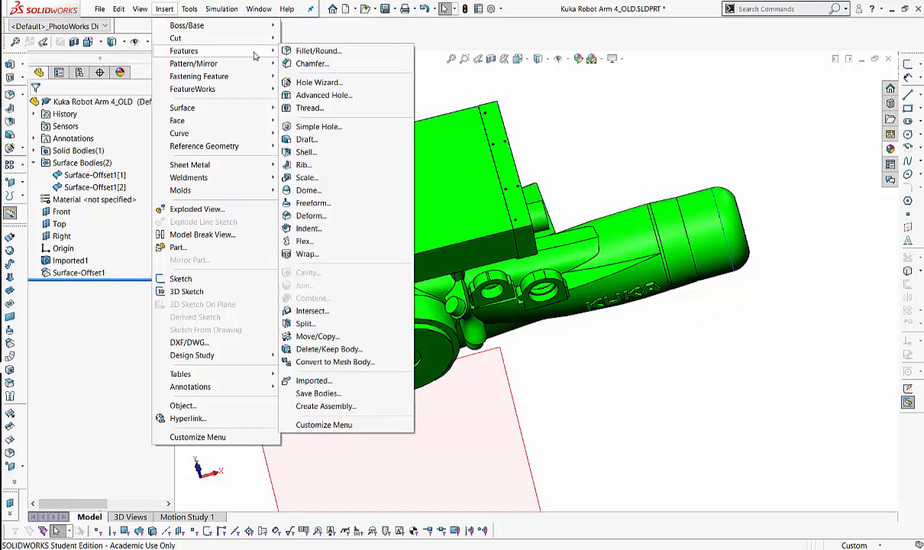
{"action": "left_click", "coordinate": [358, 351]}
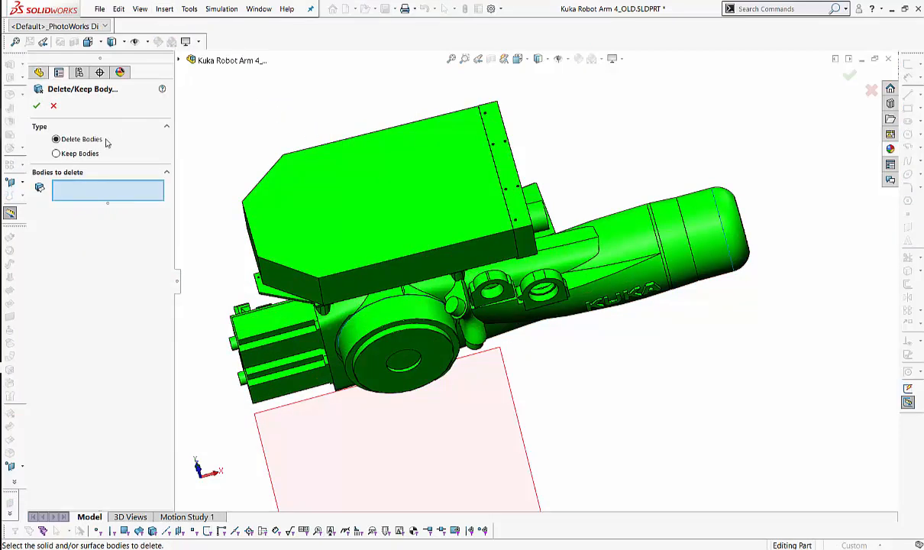
{"action": "left_click", "coordinate": [449, 185]}
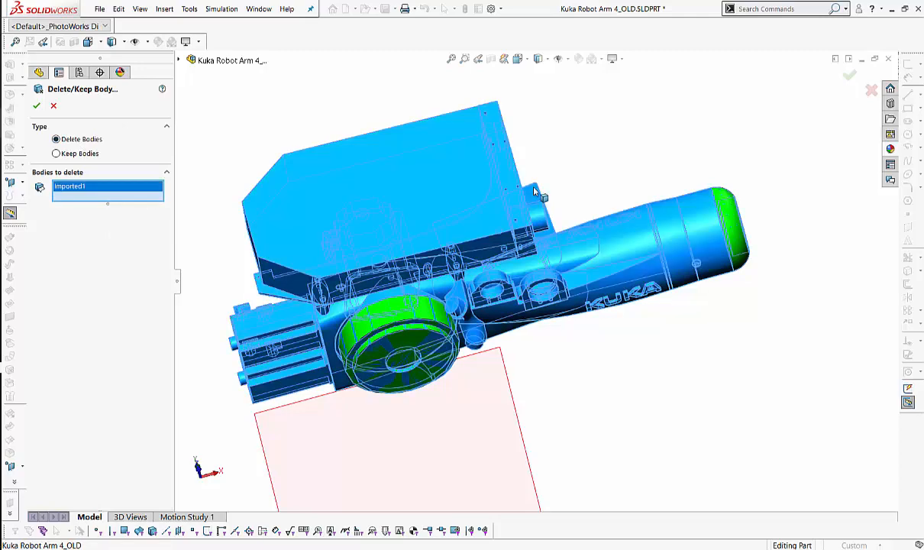
{"action": "left_click", "coordinate": [37, 106]}
{"action": "middle_click_drag", "start_coordinate": [462, 159], "coordinate": [458, 202]}
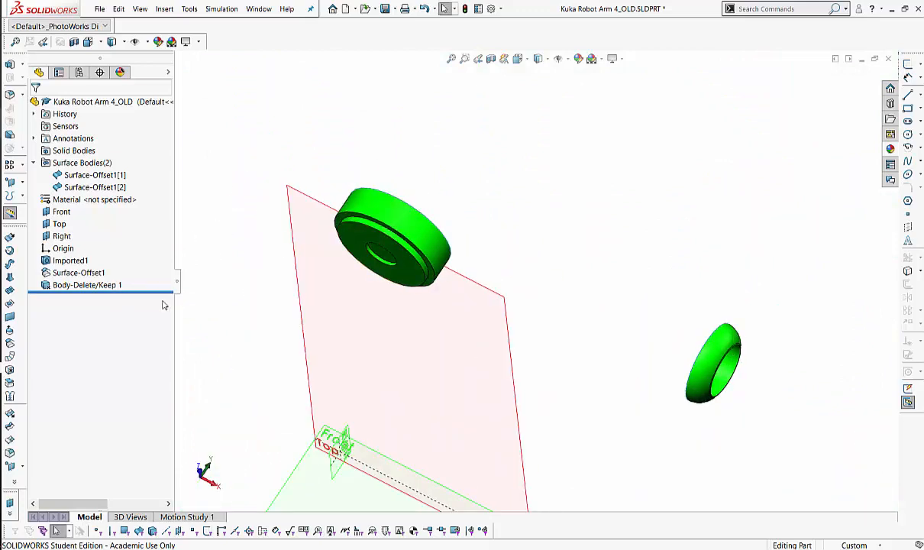
Roll the feature history back before Body-Delete/Keep 1 and before Surface-Offset1, and roll it forward to the end to compare the stages.
{"action": "left_click_drag", "start_coordinate": [149, 292], "coordinate": [150, 278]}
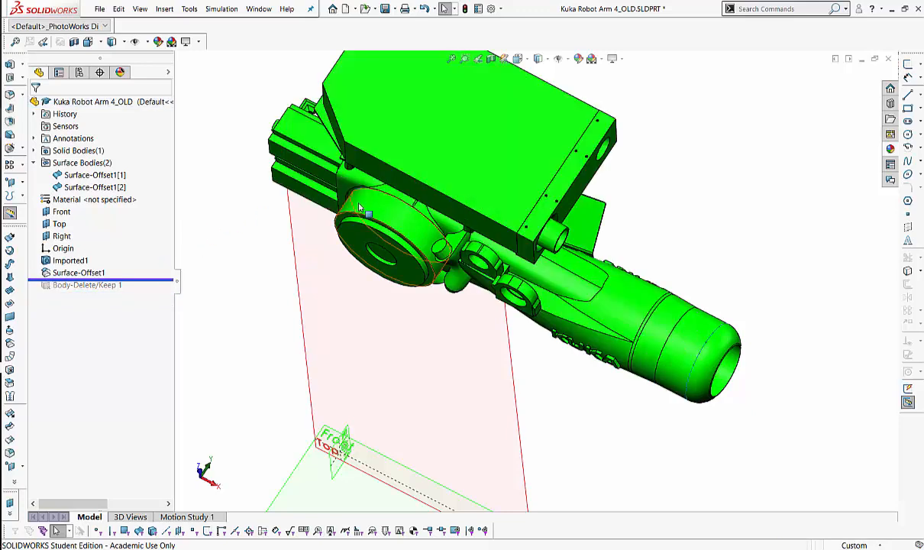
{"action": "mouse_move", "coordinate": [160, 276]}
{"action": "left_mouse_down"}
{"action": "mouse_move", "coordinate": [153, 230]}
{"action": "mouse_move", "coordinate": [145, 281]}
{"action": "mouse_move", "coordinate": [156, 265]}
{"action": "left_mouse_up"}
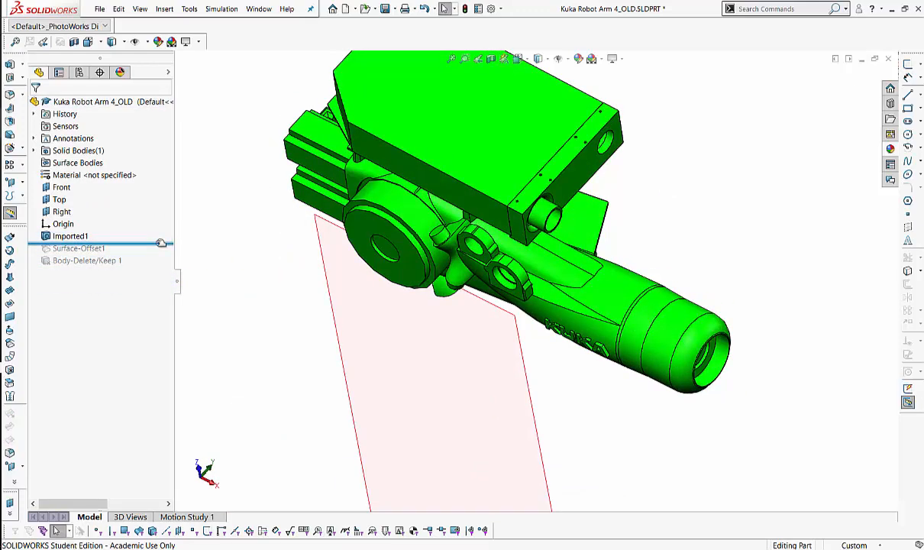
{"action": "left_click_drag", "start_coordinate": [161, 243], "coordinate": [149, 264]}
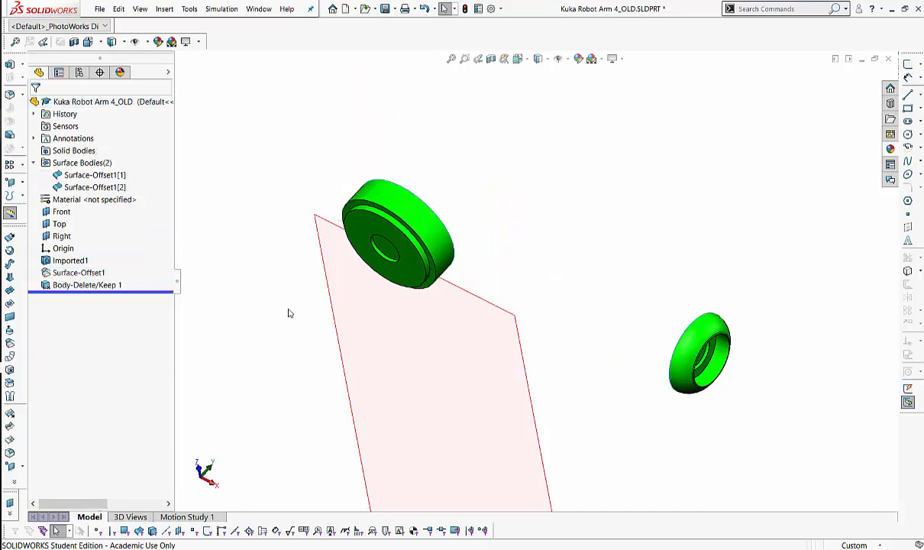
Highlight the Body-Delete/Keep 1 feature and the Solid Bodies folder to check the effect of deleting the solid arm.
{"action": "left_click", "coordinate": [102, 287]}
{"action": "left_click", "coordinate": [266, 187]}
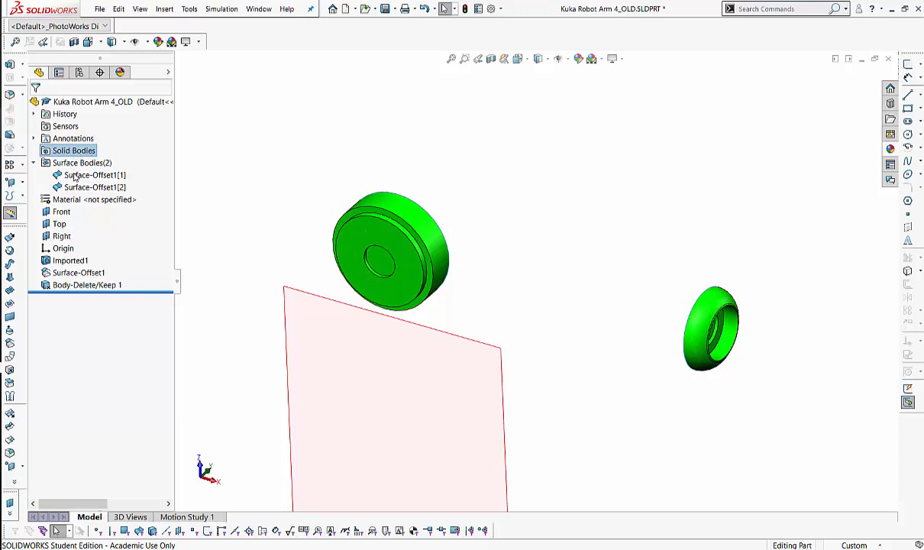
{"action": "left_click", "coordinate": [80, 286]}
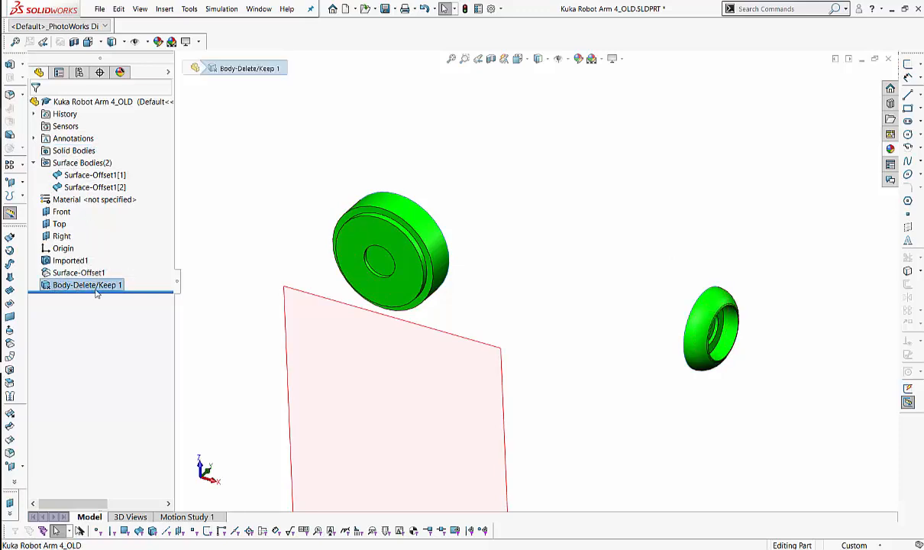
{"action": "left_click", "coordinate": [233, 221]}
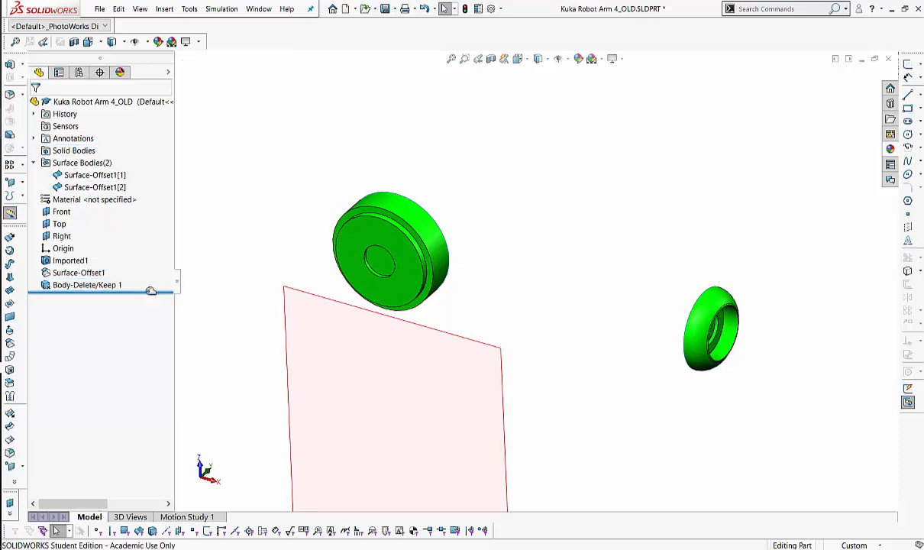
Roll back before Body-Delete/Keep 1, expand the Solid Bodies folder, and highlight the Imported1 body and the Surface-Offset1 feature.
{"action": "mouse_move", "coordinate": [151, 286]}
{"action": "left_mouse_down"}
{"action": "mouse_move", "coordinate": [160, 268]}
{"action": "mouse_move", "coordinate": [157, 276]}
{"action": "left_mouse_up"}
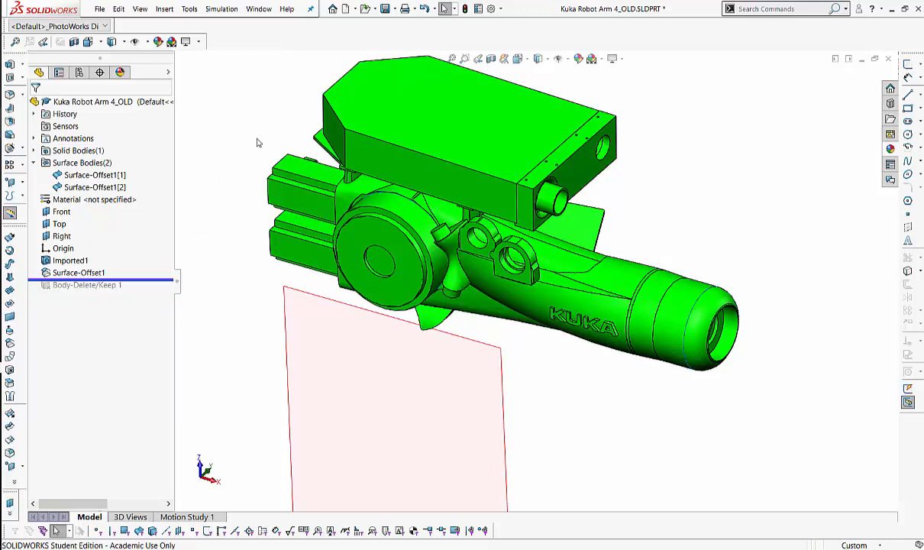
{"action": "left_click", "coordinate": [96, 152]}
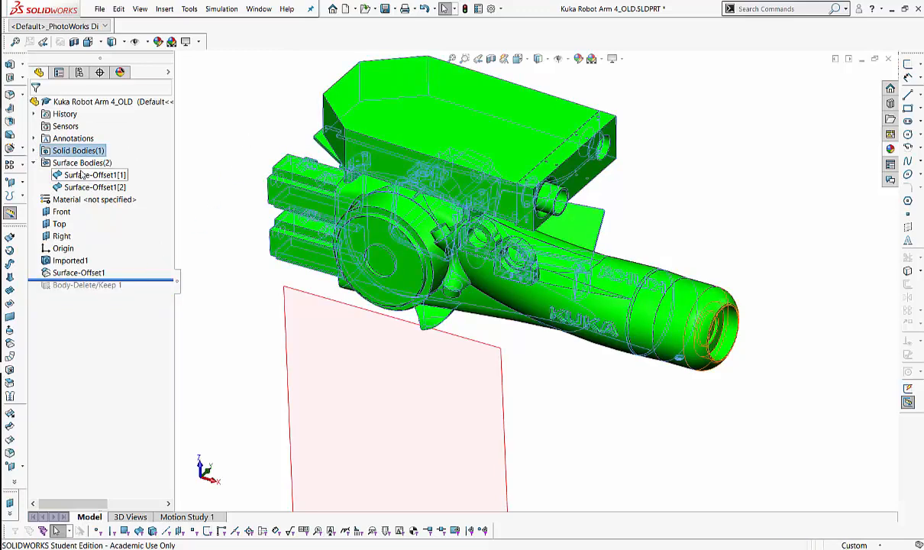
{"action": "left_click", "coordinate": [33, 150]}
{"action": "left_click", "coordinate": [80, 162]}
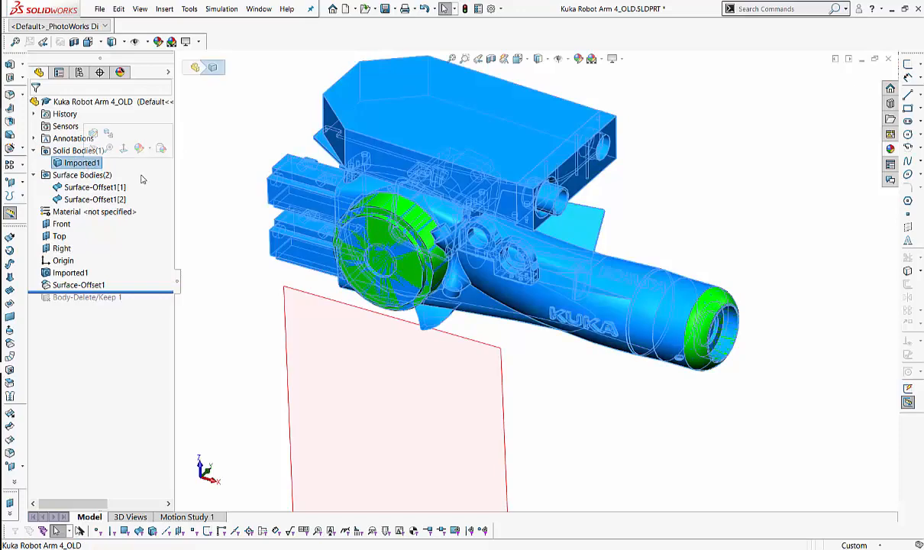
{"action": "left_click", "coordinate": [228, 112]}
{"action": "left_click", "coordinate": [117, 289]}
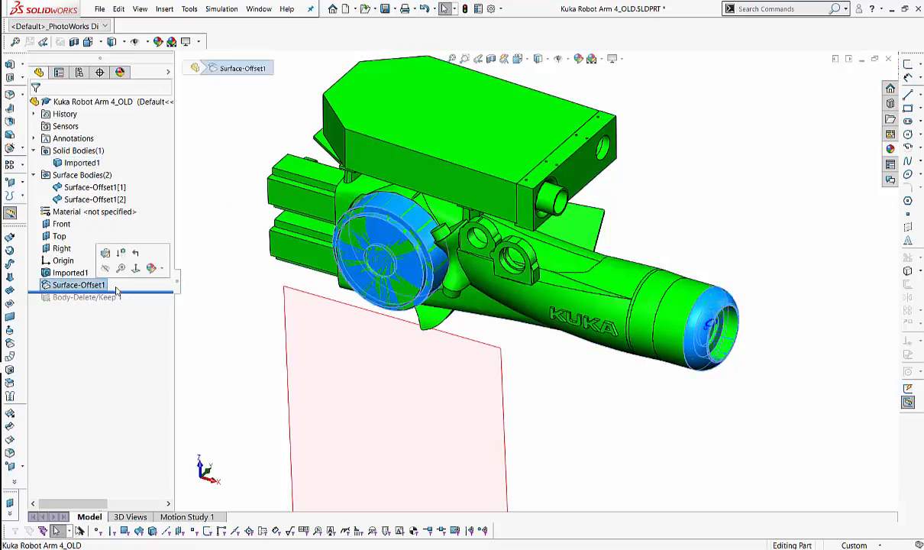
{"action": "left_click", "coordinate": [197, 285]}
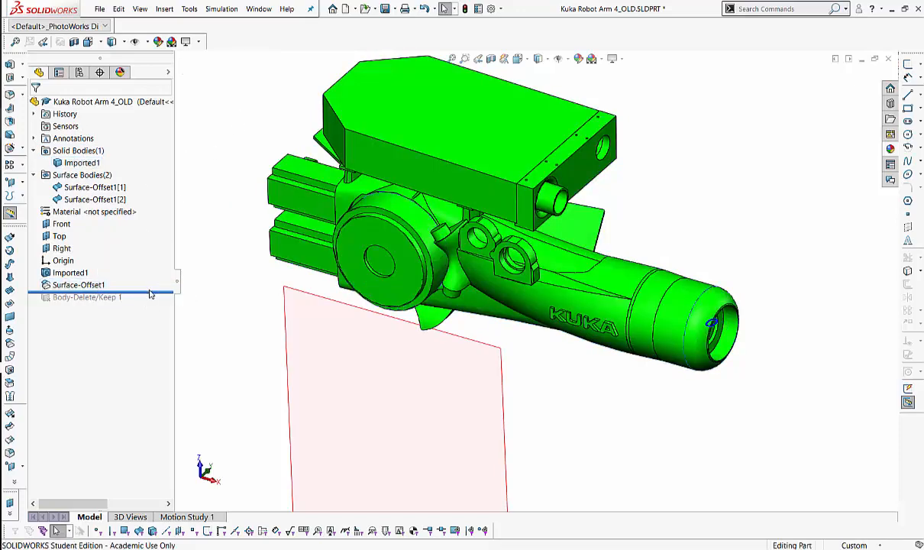
Roll the history forward past Body-Delete/Keep 1, highlight that feature, and inspect the two remaining joint surfaces.
{"action": "left_click_drag", "start_coordinate": [157, 289], "coordinate": [124, 306]}
{"action": "left_click", "coordinate": [90, 284]}
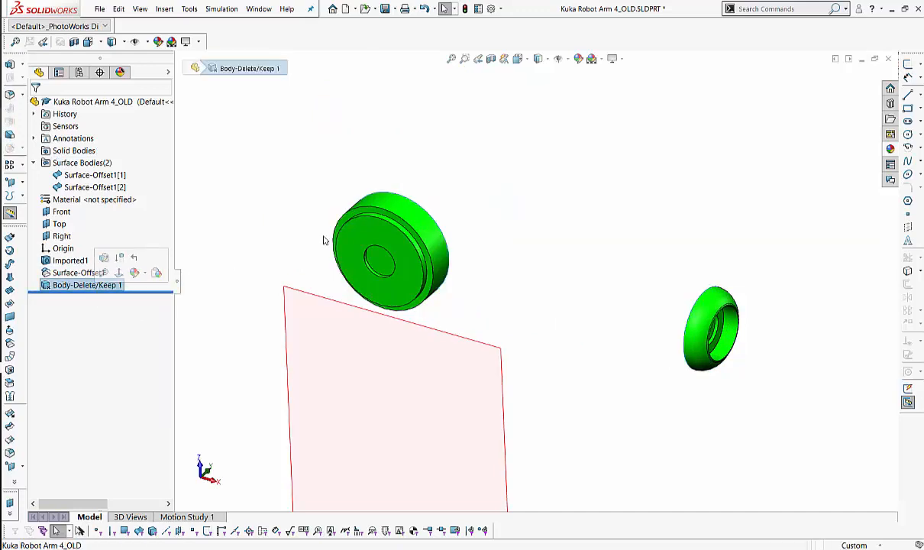
{"action": "left_click", "coordinate": [332, 148]}
{"action": "middle_click_drag", "start_coordinate": [332, 149], "coordinate": [191, 272]}
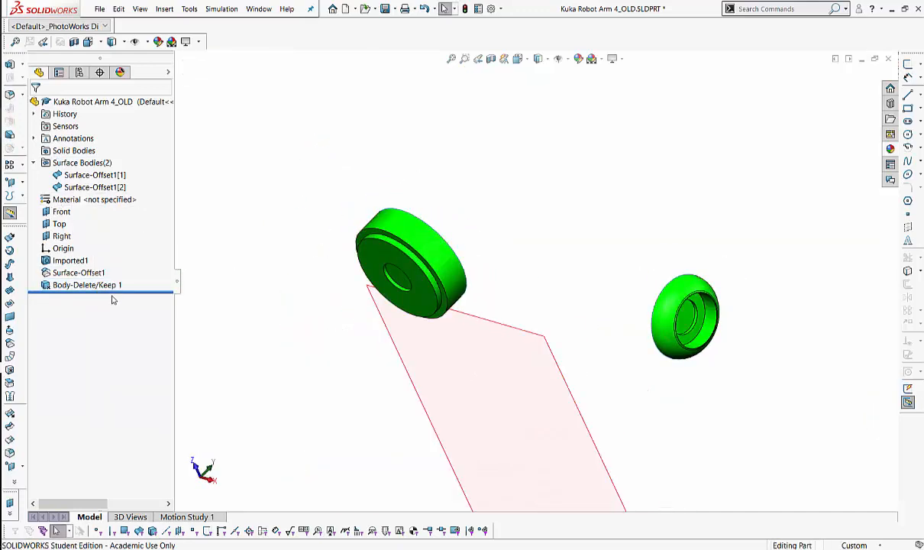
{"action": "mouse_move", "coordinate": [113, 291]}
{"action": "left_mouse_down"}
{"action": "mouse_move", "coordinate": [126, 264]}
{"action": "mouse_move", "coordinate": [121, 290]}
{"action": "mouse_move", "coordinate": [126, 254]}
{"action": "mouse_move", "coordinate": [123, 282]}
{"action": "mouse_move", "coordinate": [115, 294]}
{"action": "mouse_move", "coordinate": [128, 241]}
{"action": "mouse_move", "coordinate": [120, 294]}
{"action": "left_mouse_up"}
{"action": "middle_click_drag", "start_coordinate": [336, 151], "coordinate": [304, 145]}
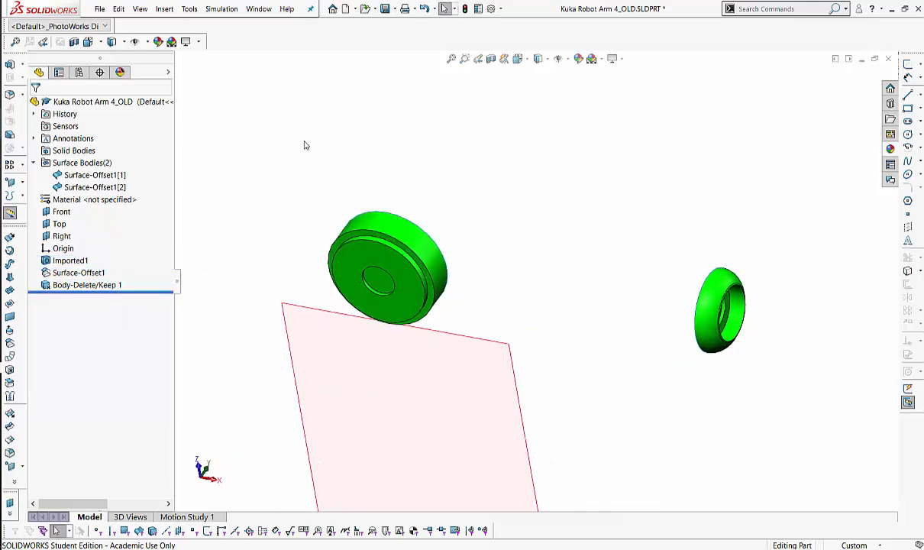
Start saving the old arm part under a new name, choosing the option to save as copy and open.
{"action": "left_click", "coordinate": [100, 9]}
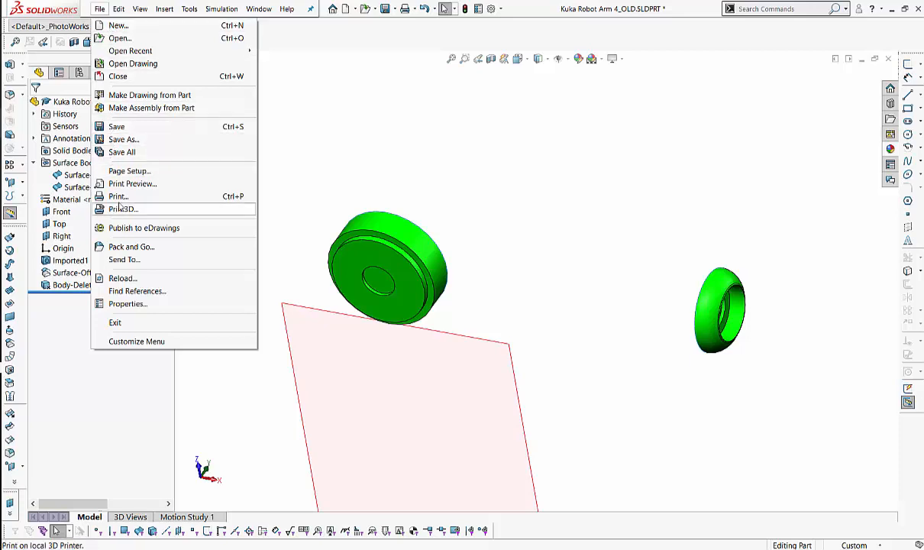
{"action": "left_click", "coordinate": [122, 140]}
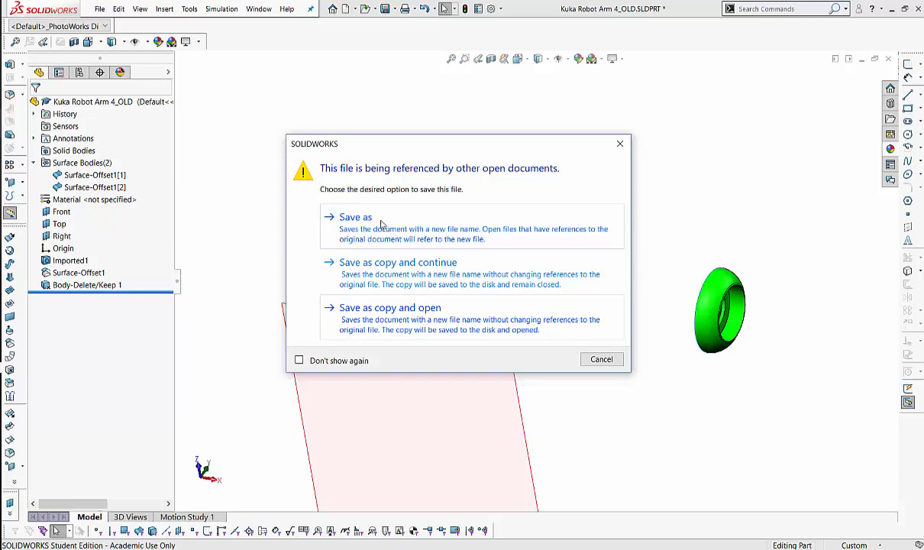
{"action": "left_click_drag", "start_coordinate": [391, 149], "coordinate": [575, 368]}
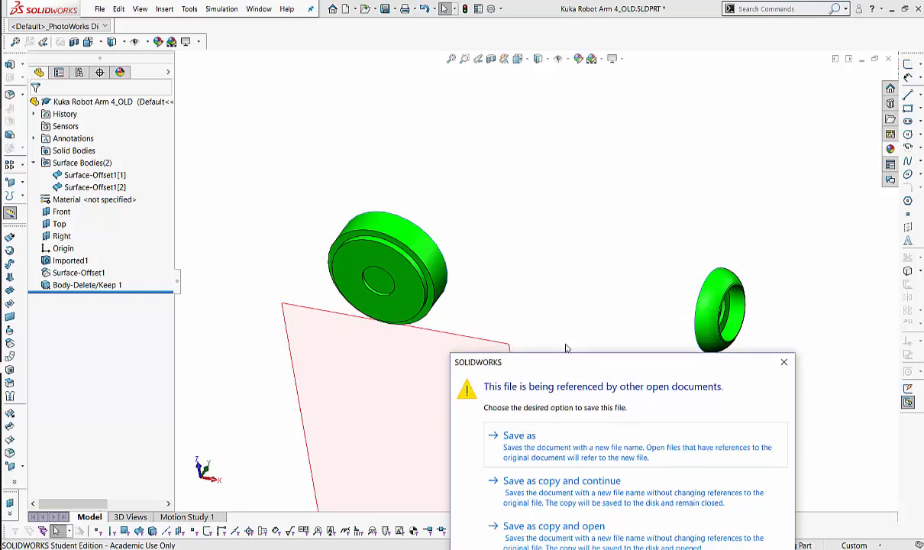
{"action": "left_click_drag", "start_coordinate": [675, 373], "coordinate": [729, 99]}
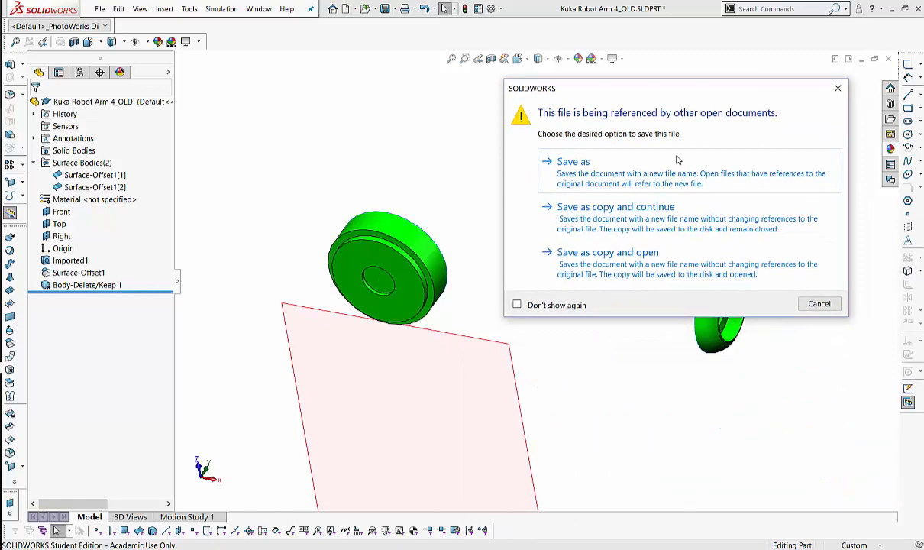
{"action": "left_click", "coordinate": [588, 262]}
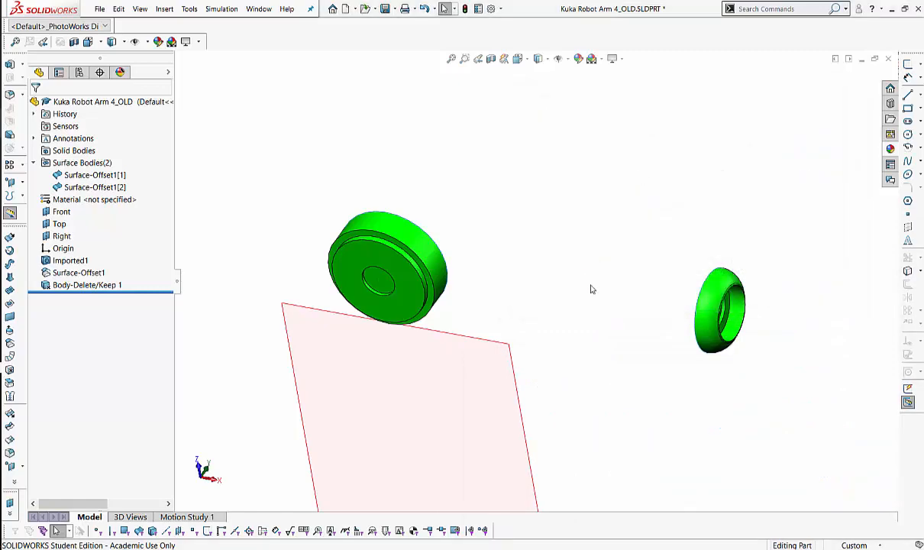
Name the copy Kuka Robot Arm 4_NEW_A and set its file type to IGES (*.igs).
{"action": "left_click_drag", "start_coordinate": [289, 10], "coordinate": [399, 33]}
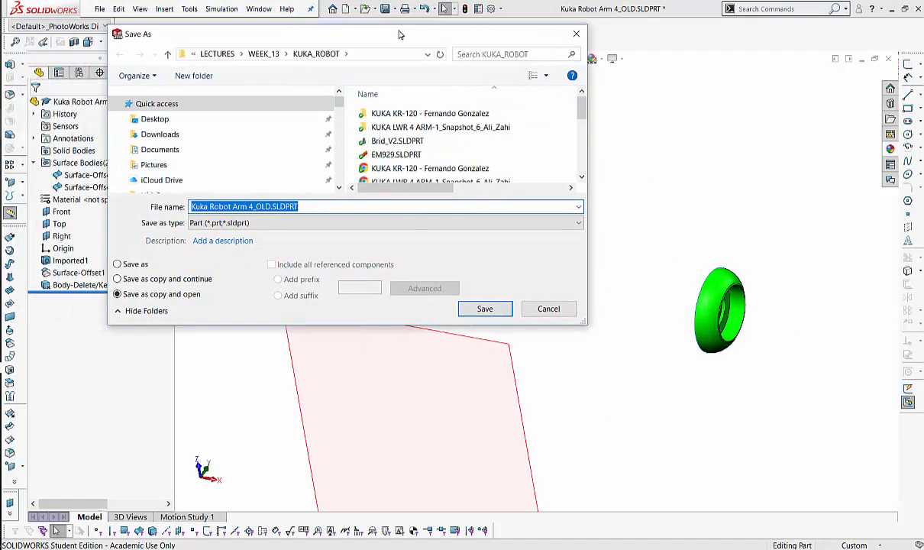
{"action": "left_click", "coordinate": [206, 208]}
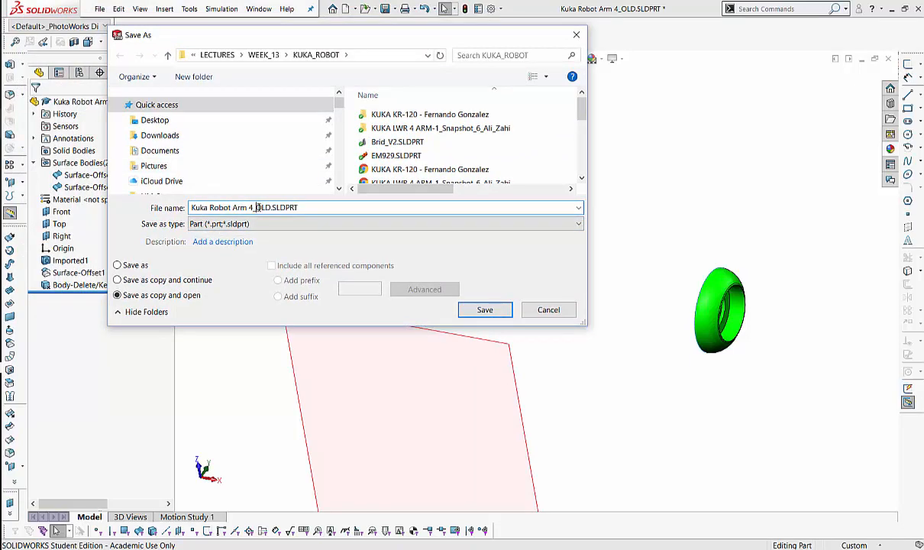
{"action": "left_click_drag", "start_coordinate": [256, 207], "coordinate": [366, 178]}
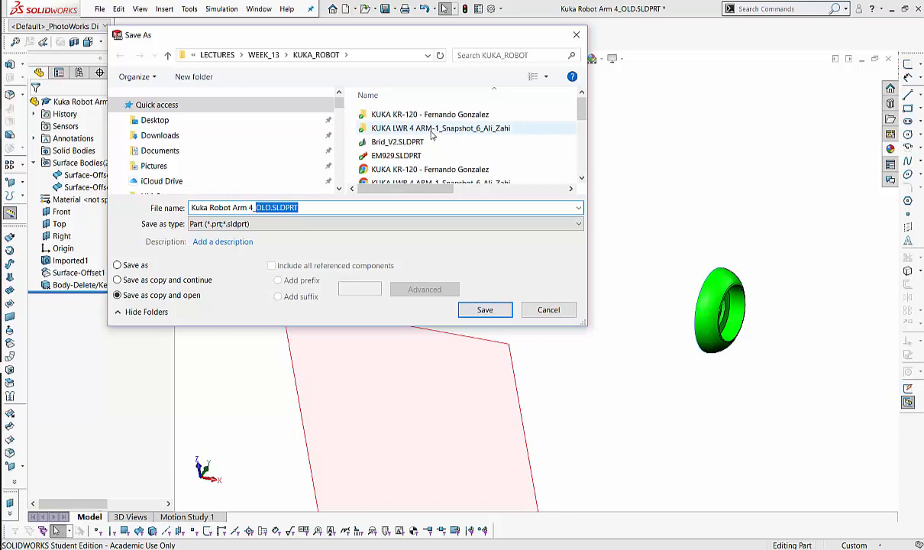
{"action": "type", "text": "NEW_A"}
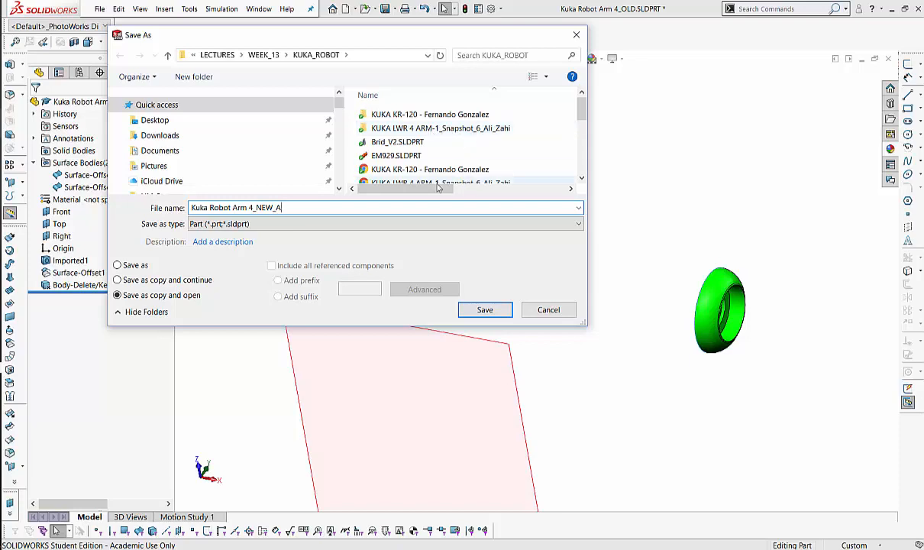
{"action": "left_click_drag", "start_coordinate": [327, 207], "coordinate": [291, 214]}
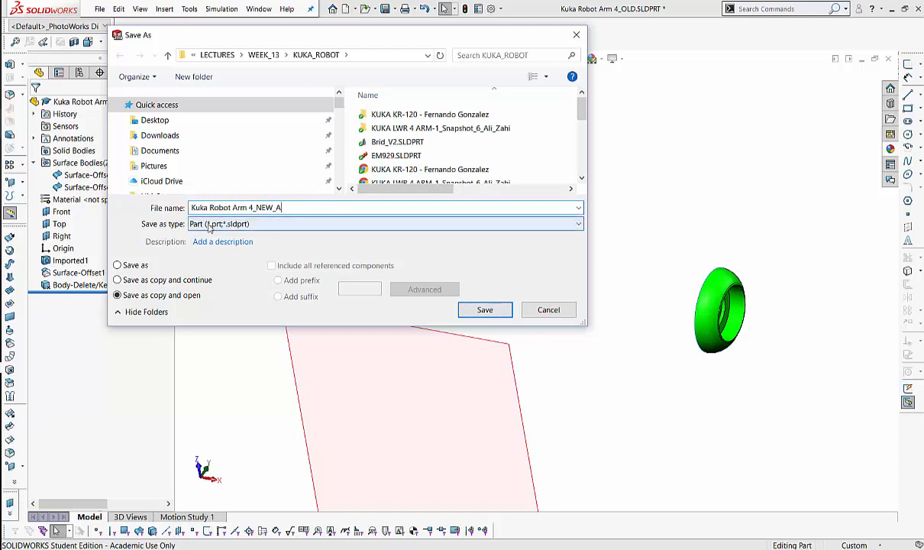
{"action": "left_click", "coordinate": [261, 227]}
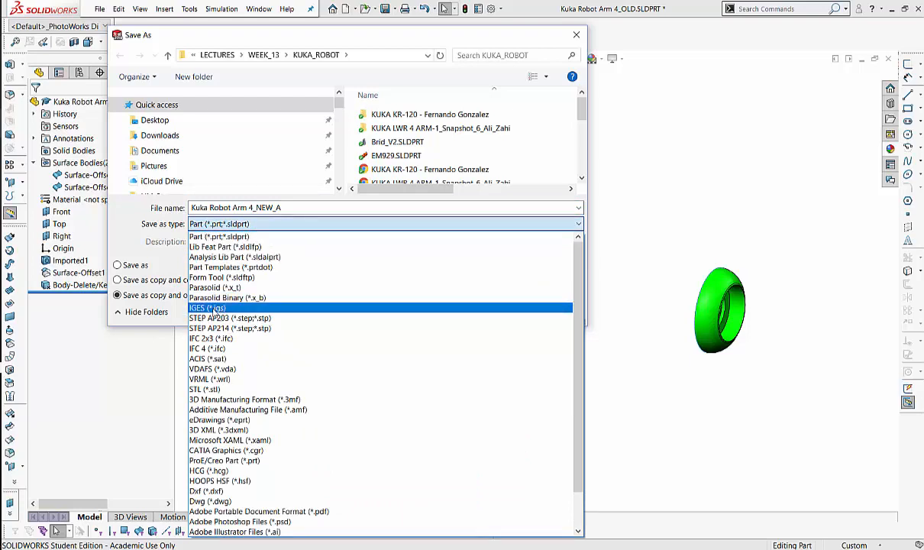
{"action": "left_click", "coordinate": [215, 309]}
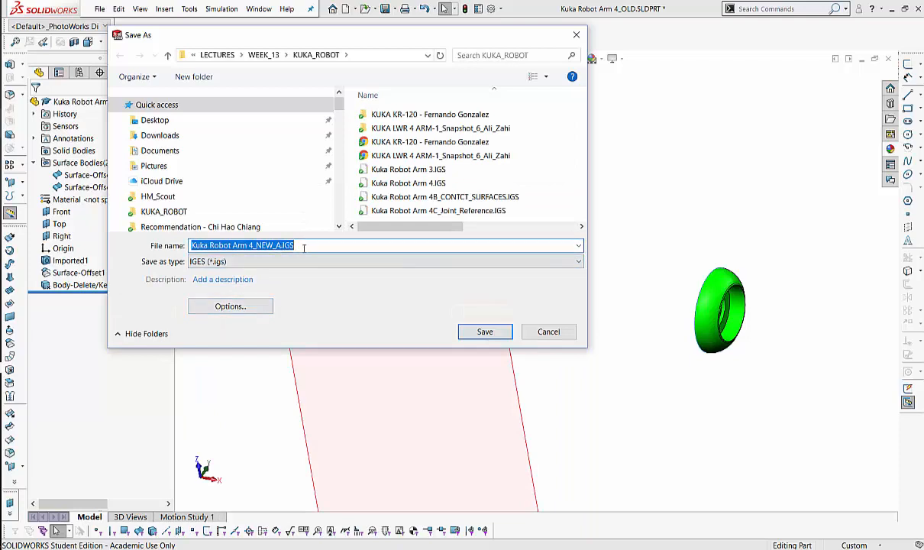
{"action": "left_click", "coordinate": [275, 245]}
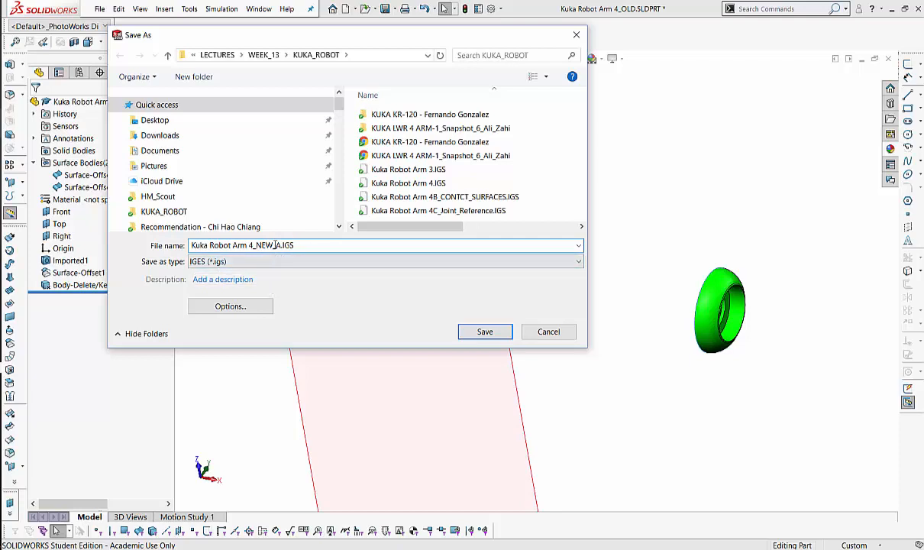
Open the IGES export options, try the STANDARD and NURBS surface representations, and set the preference to MASTERCAM.
{"action": "left_click", "coordinate": [246, 307]}
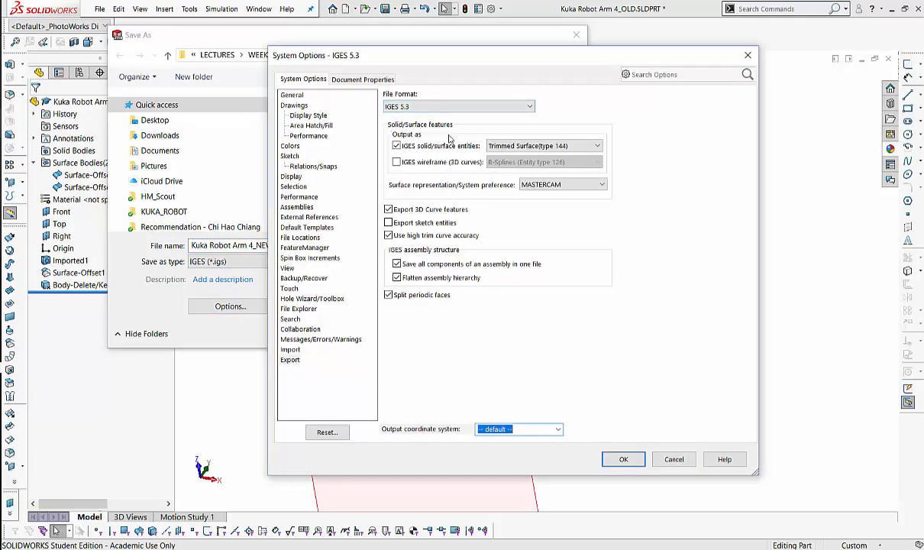
{"action": "left_click", "coordinate": [584, 185]}
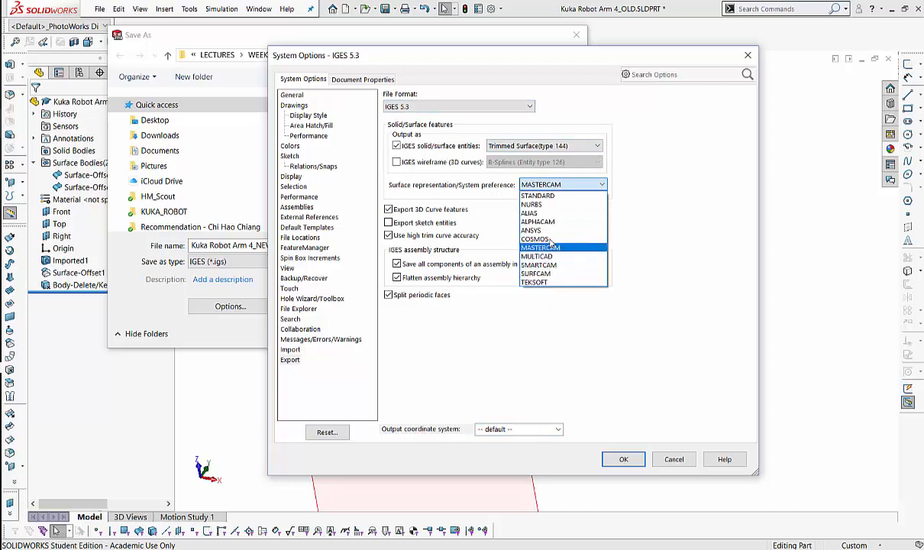
{"action": "left_click", "coordinate": [550, 196]}
{"action": "left_click", "coordinate": [550, 184]}
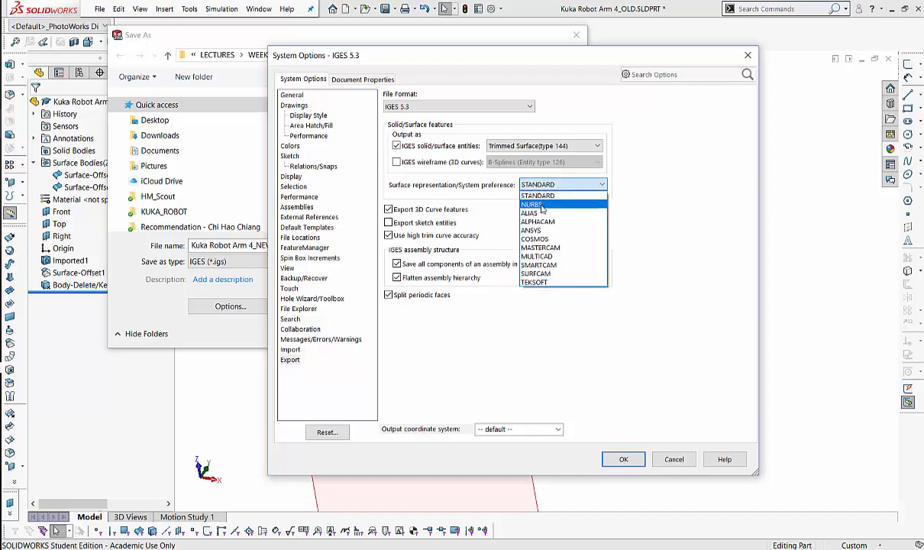
{"action": "left_click", "coordinate": [541, 205]}
{"action": "left_click", "coordinate": [550, 184]}
{"action": "left_click", "coordinate": [550, 247]}
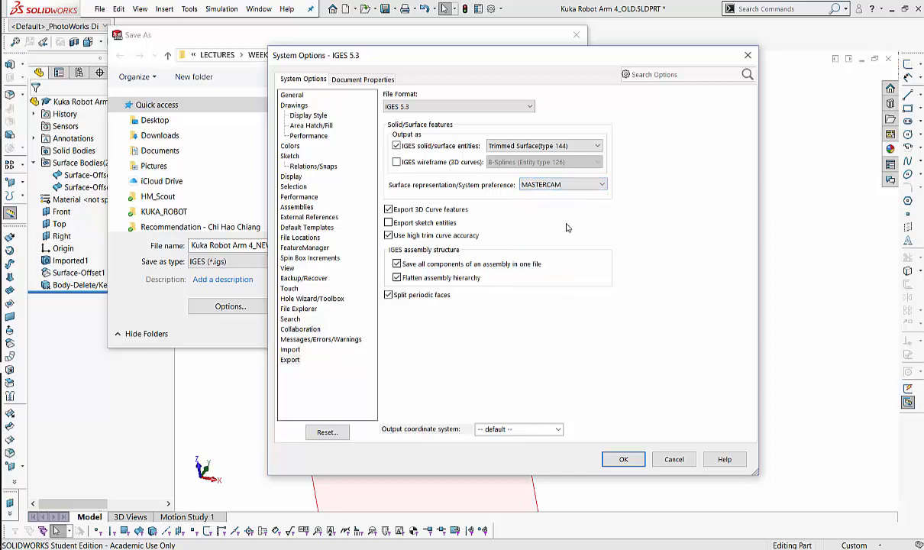
Review the available surface representation presets and accept the IGES options with MASTERCAM selected.
{"action": "left_click", "coordinate": [568, 190]}
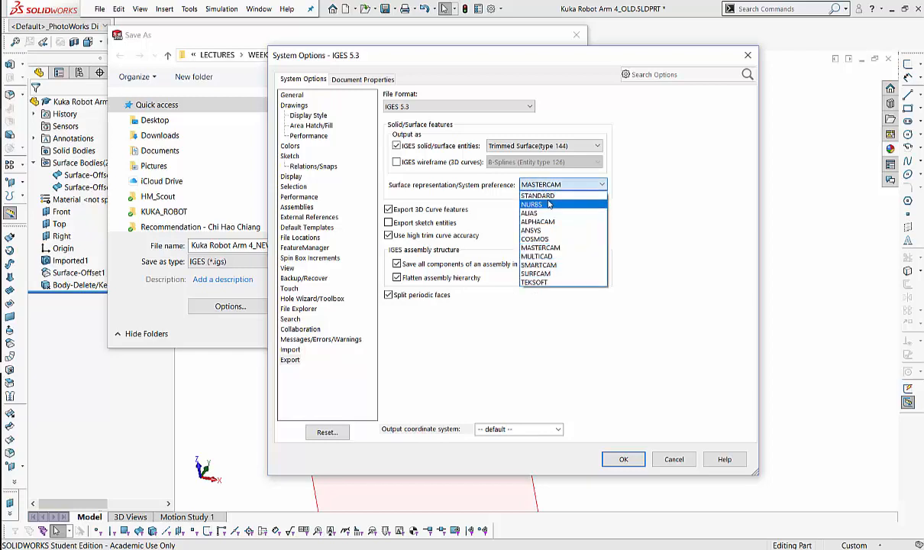
{"action": "left_click", "coordinate": [644, 200]}
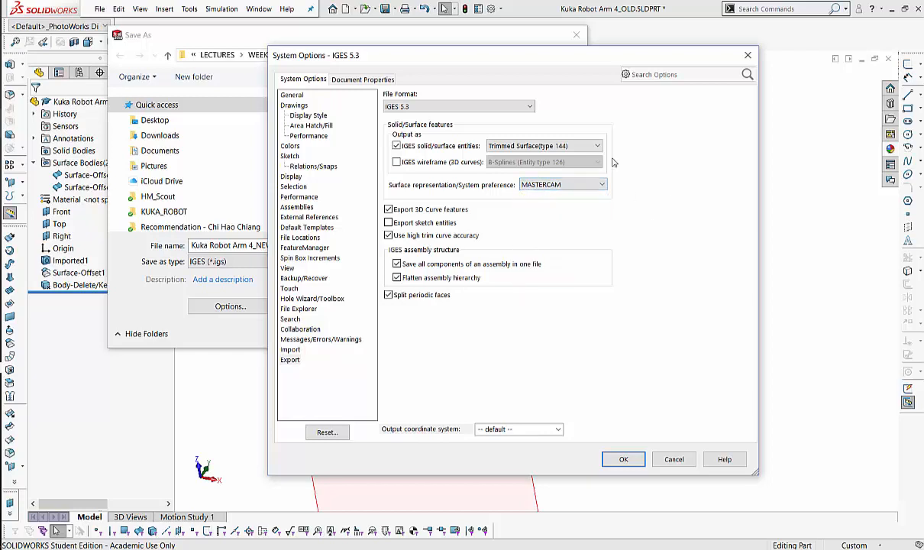
{"action": "left_click", "coordinate": [580, 187]}
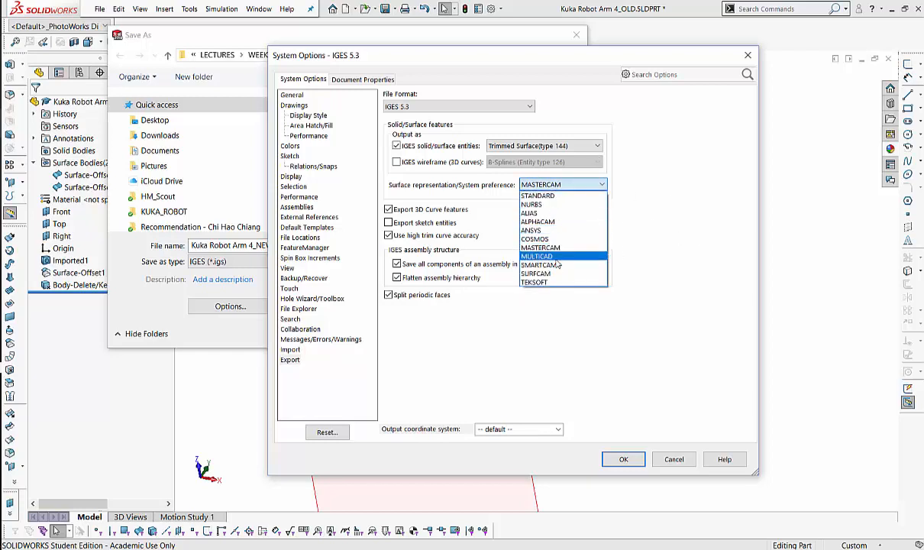
{"action": "left_click", "coordinate": [661, 216]}
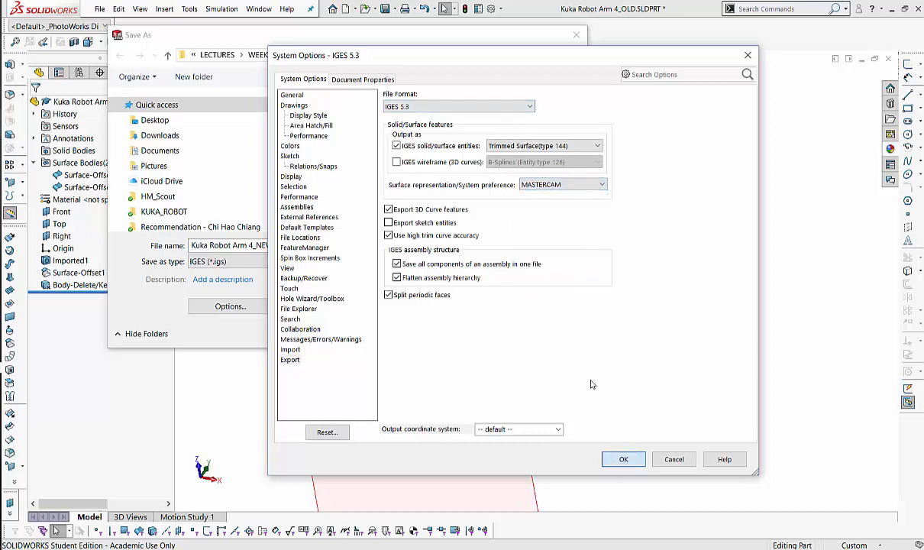
{"action": "left_click", "coordinate": [623, 459]}
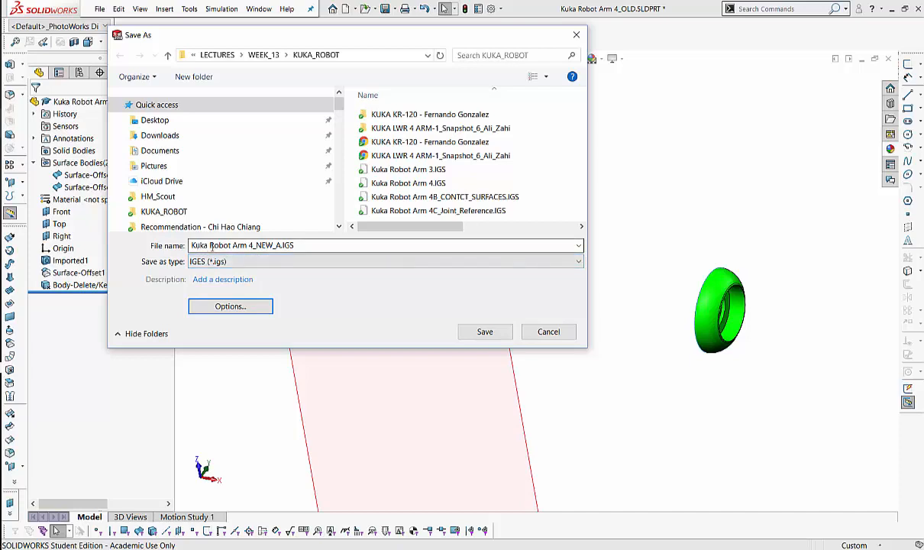
Save the joint surfaces as Kuka Robot Arm 4_NEW_A.IGS in the KUKA_ROBOT folder.
{"action": "left_click", "coordinate": [277, 245]}
{"action": "left_click", "coordinate": [303, 244]}
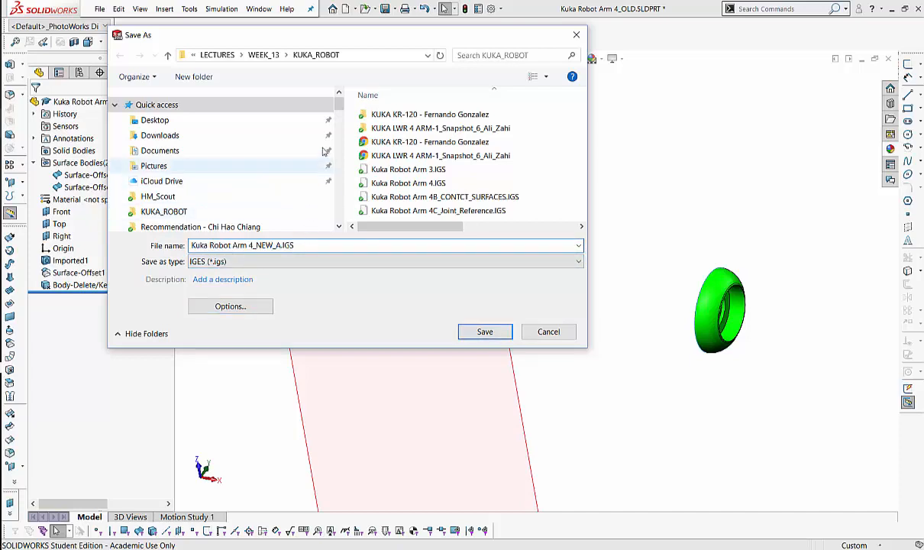
{"action": "left_click", "coordinate": [491, 334]}
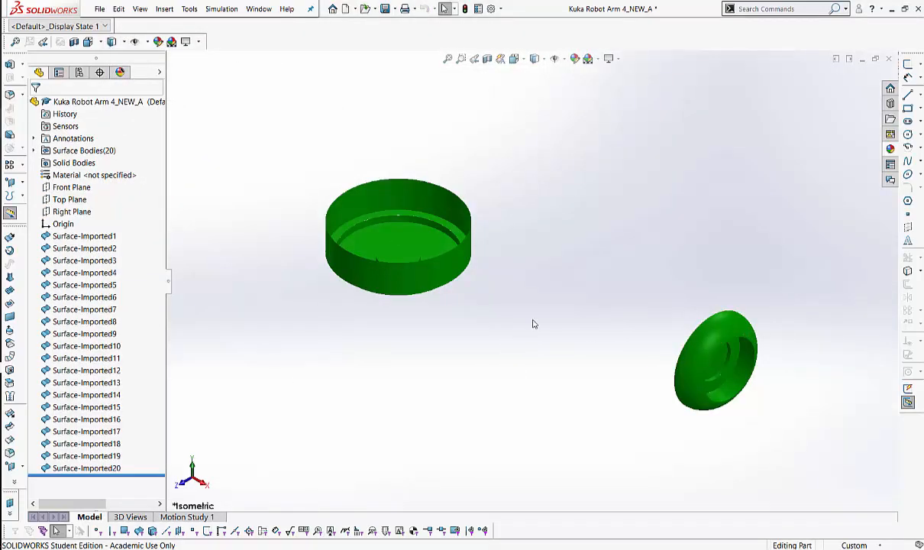
Inspect the imported joint surfaces in the new part, highlight Surface-Imported1, and check the list of open documents.
{"action": "middle_click_drag", "start_coordinate": [532, 324], "coordinate": [553, 264]}
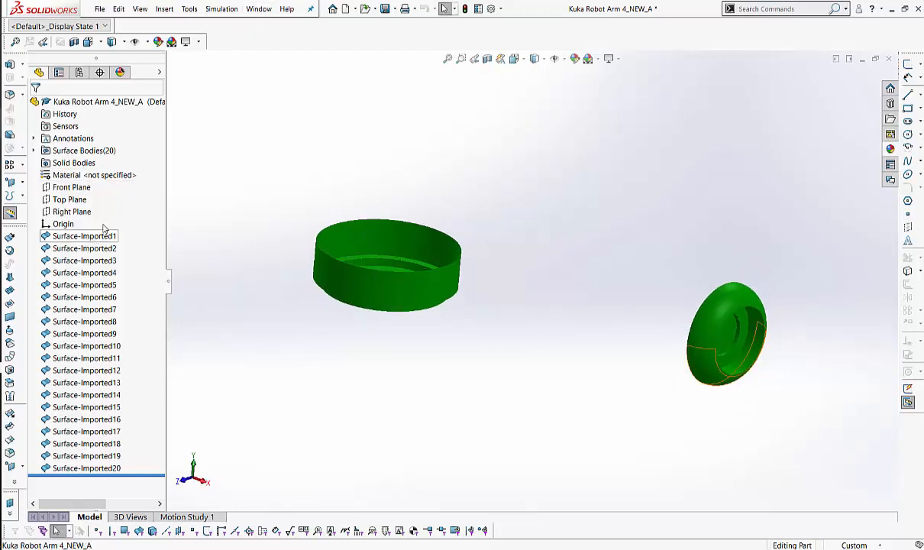
{"action": "left_click", "coordinate": [80, 236]}
{"action": "left_click", "coordinate": [267, 8]}
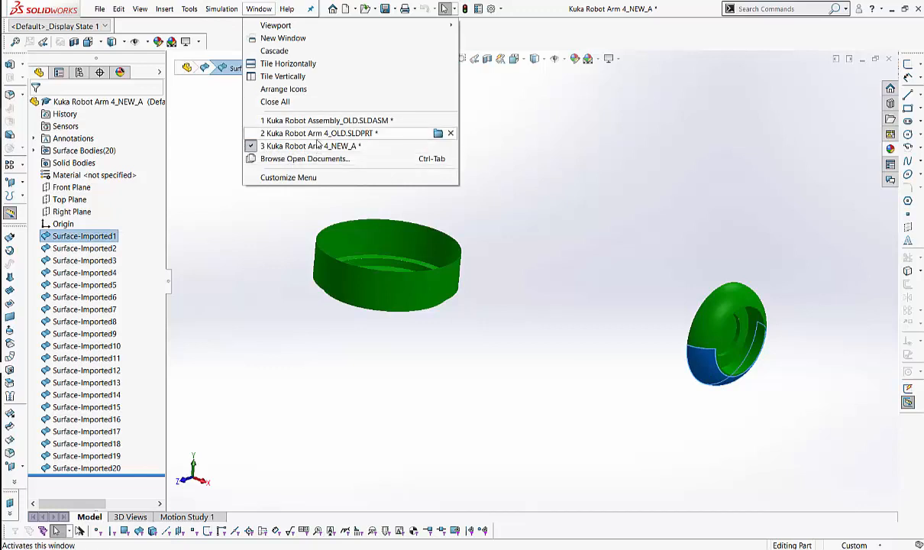
{"action": "left_click", "coordinate": [289, 300]}
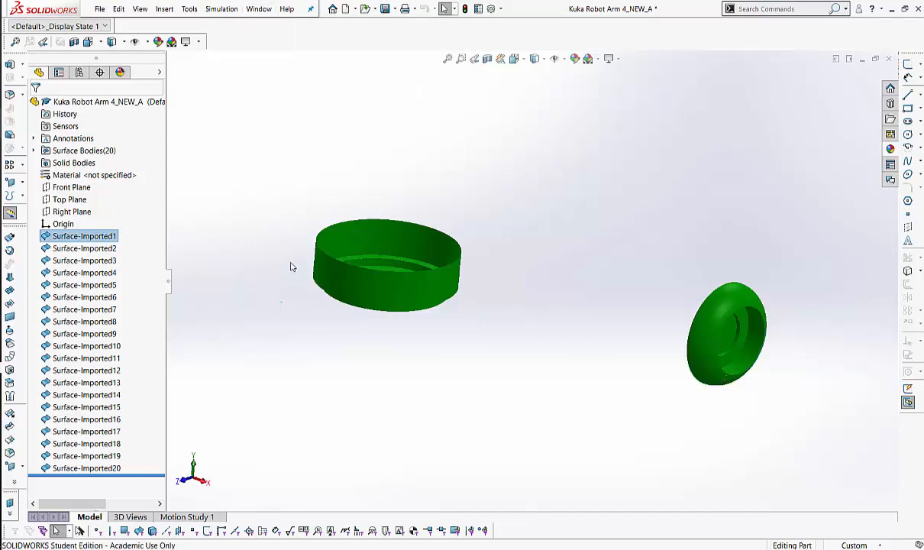
Switch to File Explorer and open the WEEK_13 folder in LECTURES under PRATT - DIGITAL IDEATION.
{"action": "key", "text": "alt+Tab"}
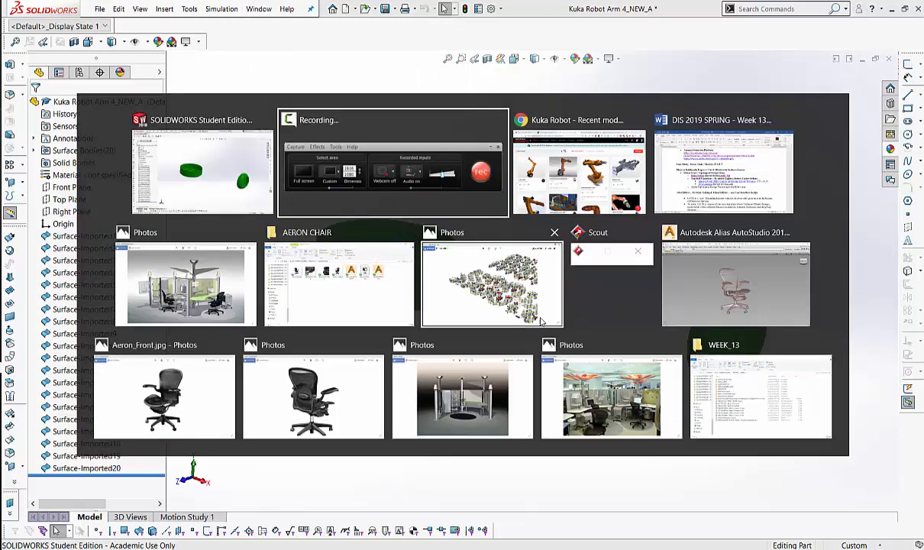
{"action": "left_click", "coordinate": [362, 289]}
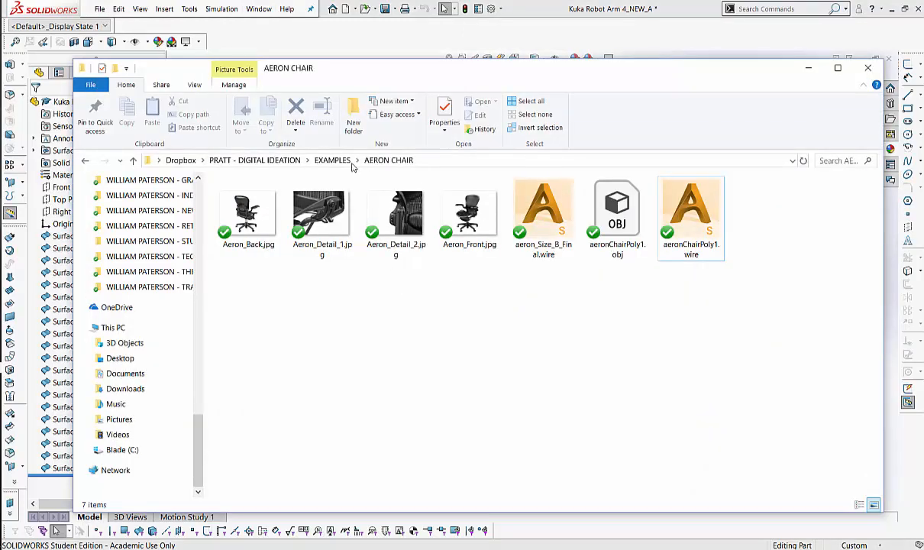
{"action": "left_click", "coordinate": [268, 160]}
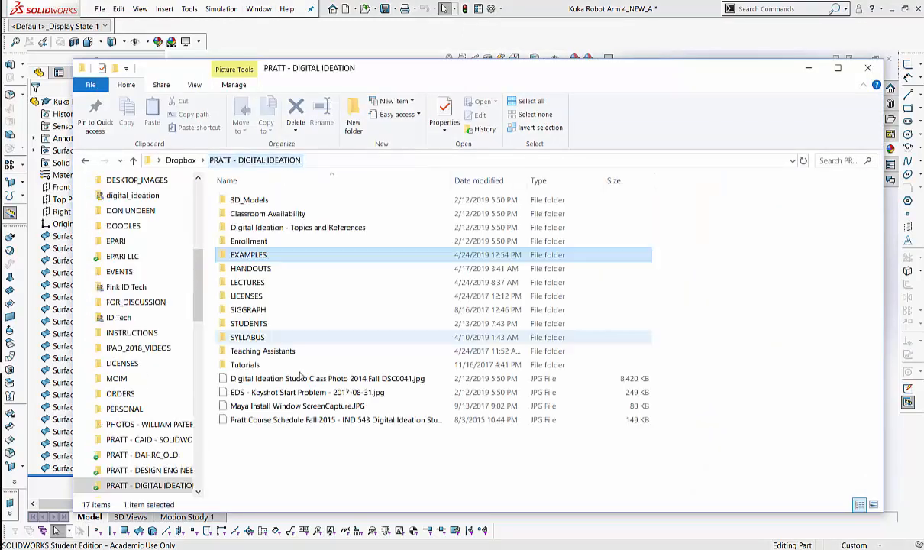
{"action": "double_click", "coordinate": [248, 282]}
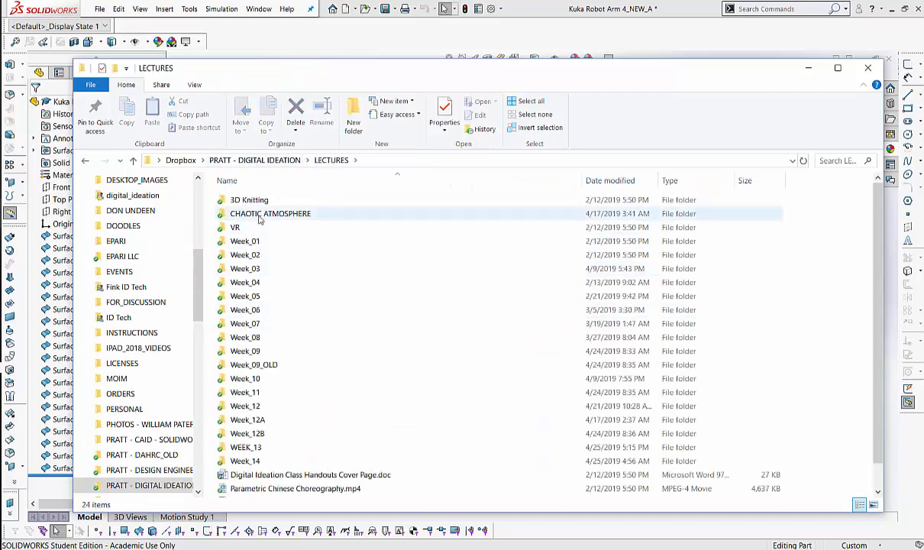
{"action": "left_click", "coordinate": [267, 160]}
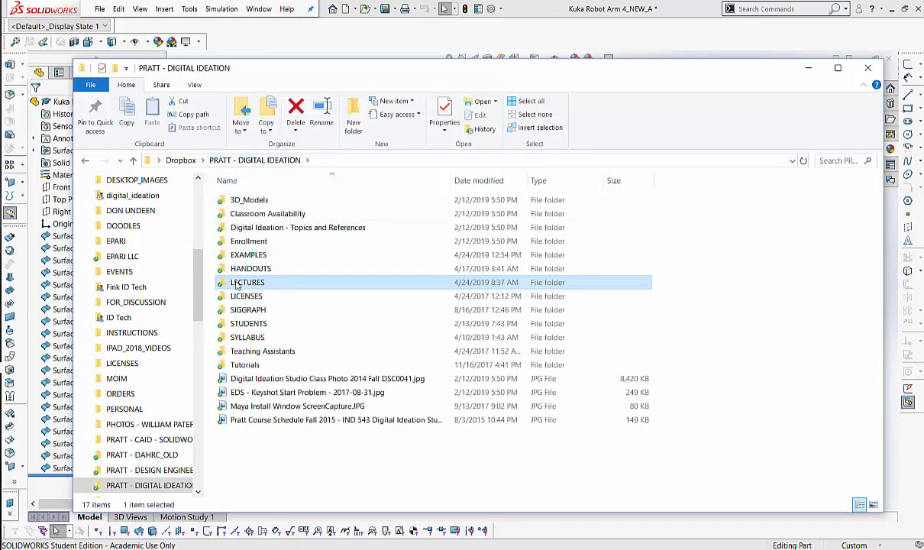
{"action": "double_click", "coordinate": [238, 282]}
{"action": "double_click", "coordinate": [243, 447]}
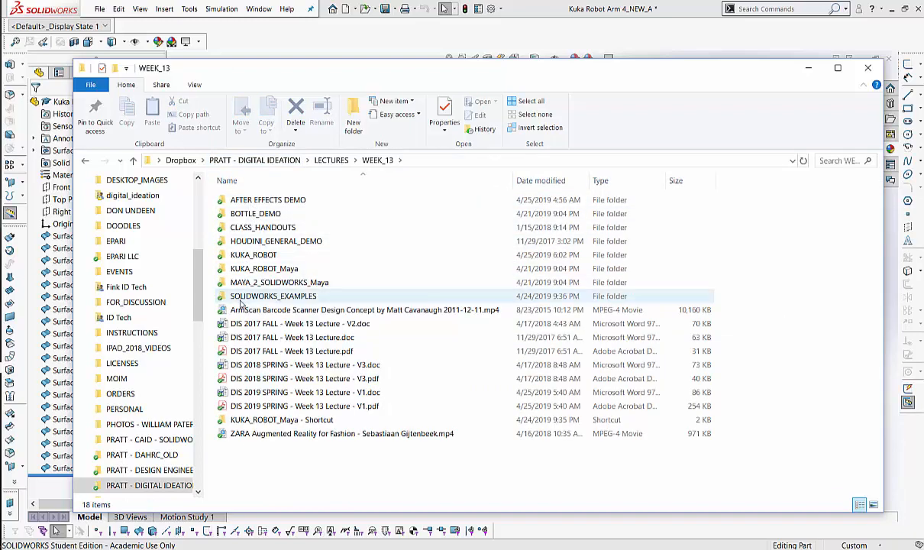
Open the OBJ_IGES_FBX_TOPMOD folder inside KUKA_ROBOT_Maya.
{"action": "left_click", "coordinate": [256, 296]}
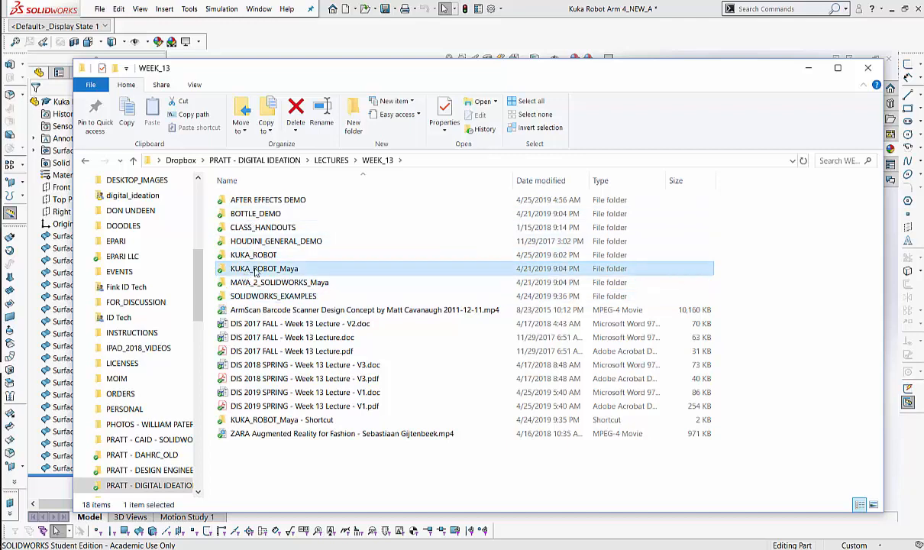
{"action": "double_click", "coordinate": [249, 268]}
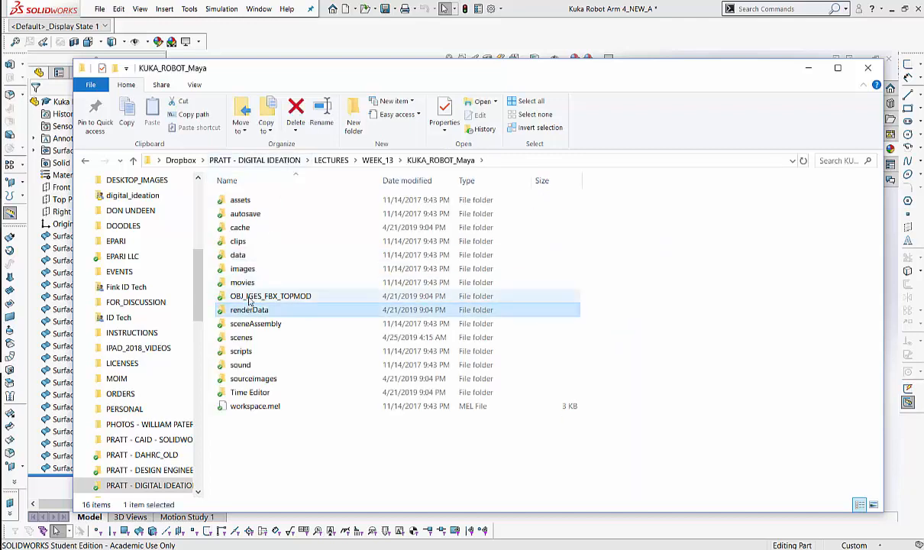
{"action": "left_click", "coordinate": [238, 299]}
{"action": "double_click", "coordinate": [249, 299]}
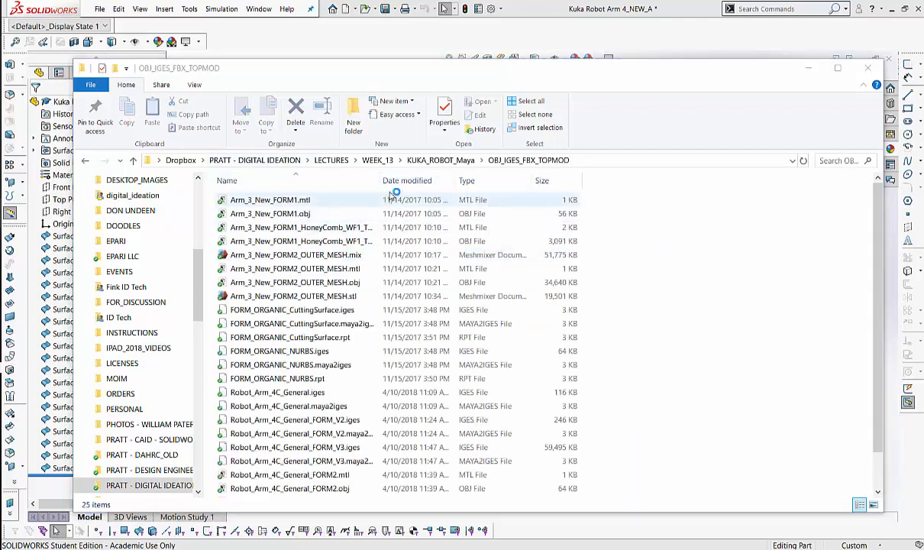
Widen the Name column, sort the files by newest modification date, and review the newest Robot_Arm_4C_General files.
{"action": "left_click_drag", "start_coordinate": [391, 183], "coordinate": [547, 189]}
{"action": "left_click", "coordinate": [574, 181]}
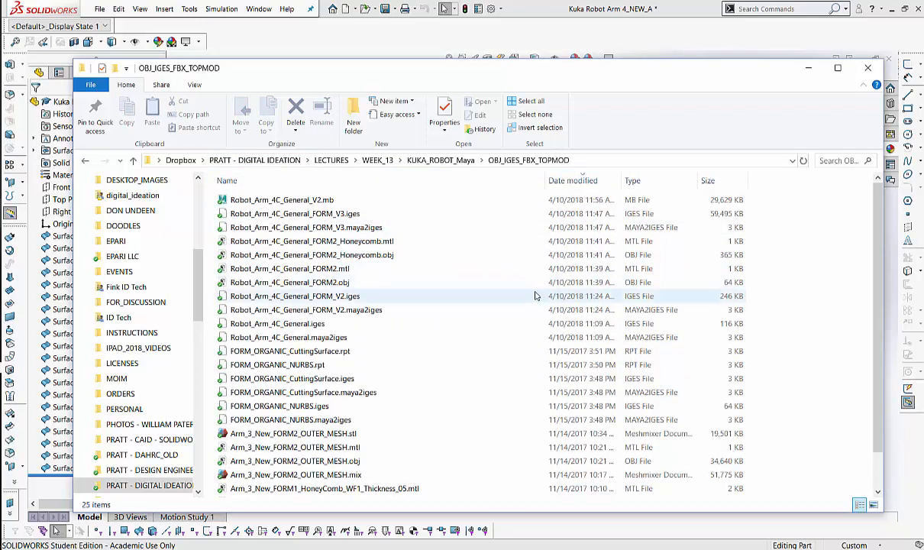
{"action": "left_click", "coordinate": [288, 200]}
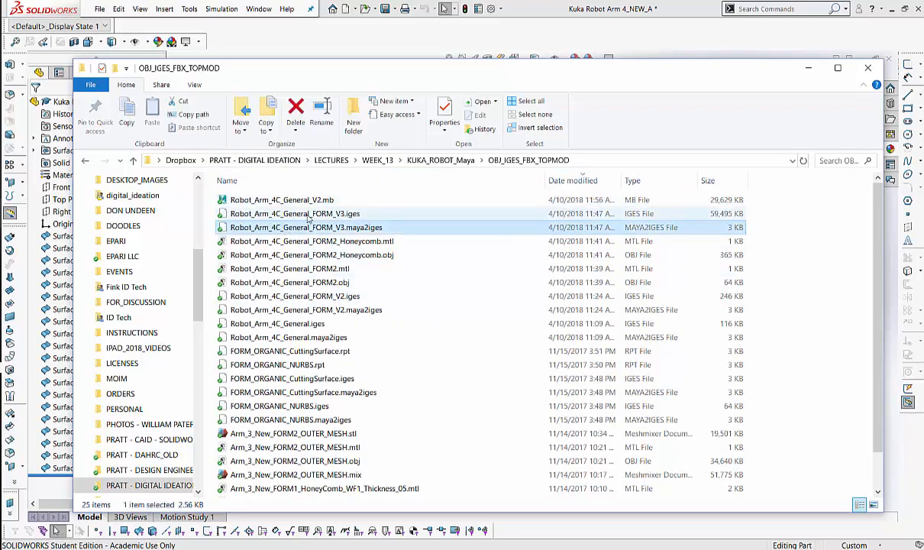
{"action": "left_click", "coordinate": [293, 213]}
Review the Arm_3_New_FORM1 and honeycomb files, reversing the date order and returning it to newest first.
{"action": "left_click", "coordinate": [573, 181]}
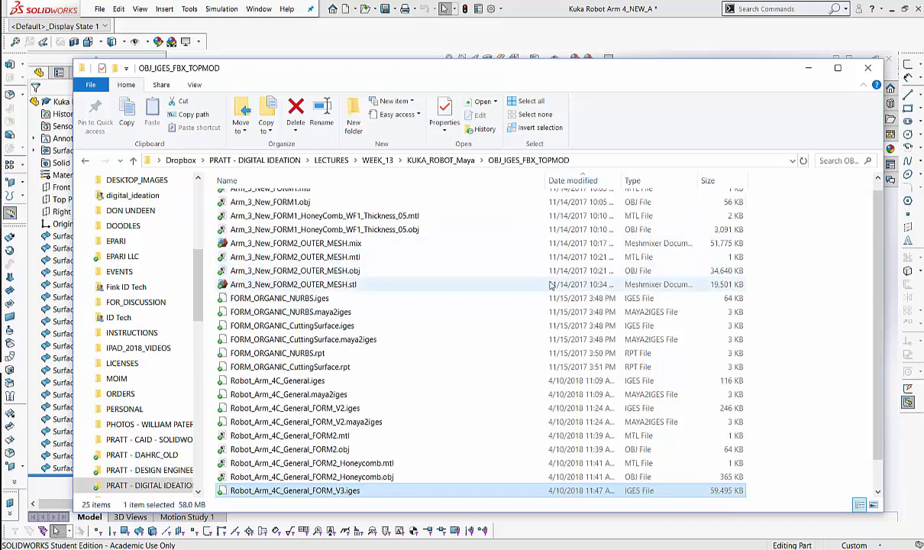
{"action": "scroll", "coordinate": [497, 239], "scroll_direction": "up", "scroll_amount": 1}
{"action": "left_click", "coordinate": [294, 199]}
{"action": "left_click", "coordinate": [271, 213]}
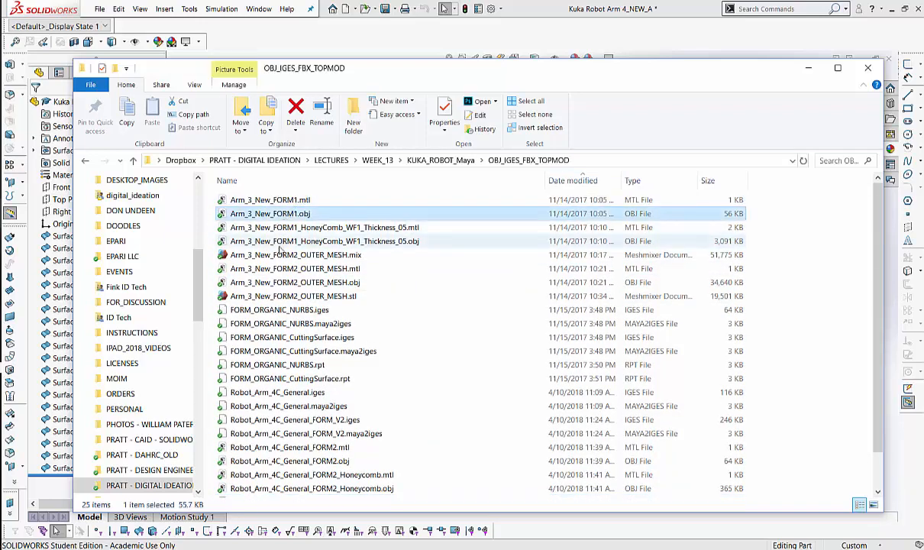
{"action": "left_click", "coordinate": [261, 226]}
{"action": "left_click", "coordinate": [260, 217]}
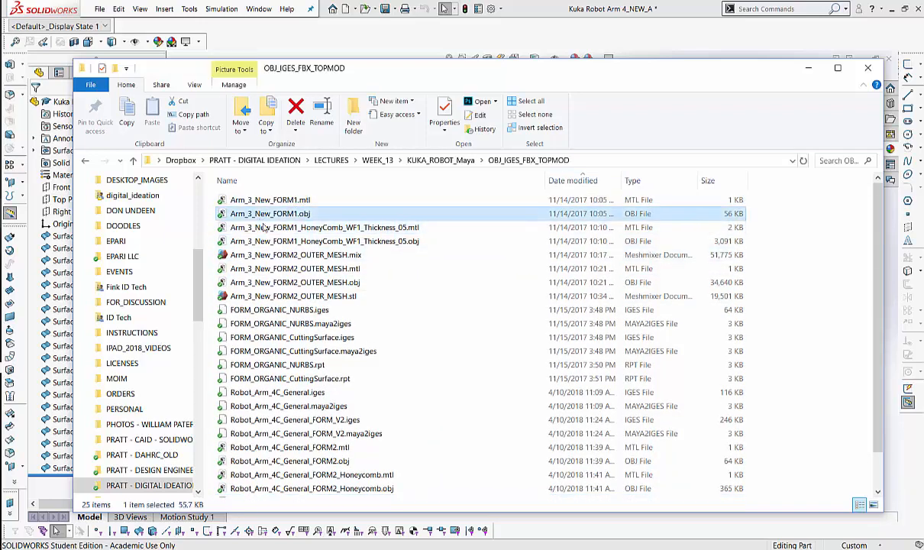
{"action": "left_click", "coordinate": [275, 228]}
{"action": "left_click", "coordinate": [286, 240]}
{"action": "left_click", "coordinate": [573, 180]}
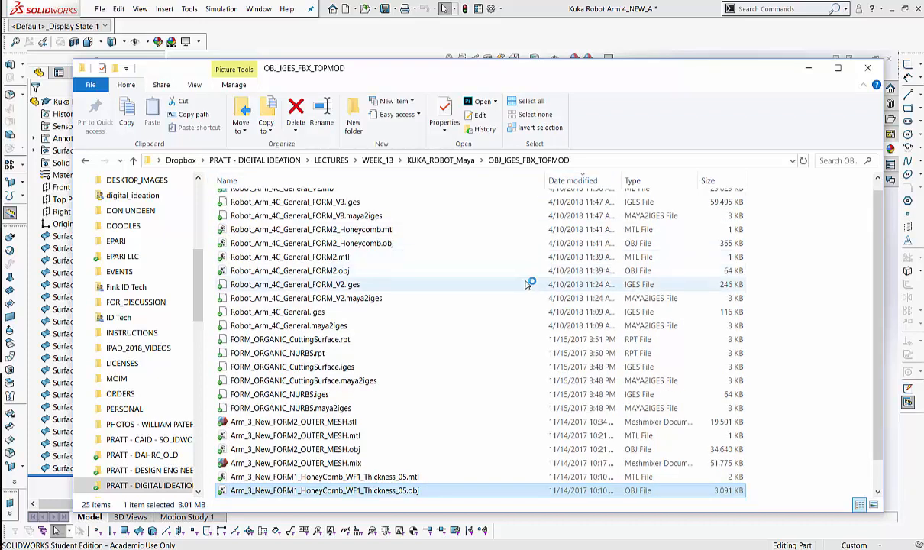
{"action": "scroll", "coordinate": [530, 283], "scroll_direction": "up", "scroll_amount": 1}
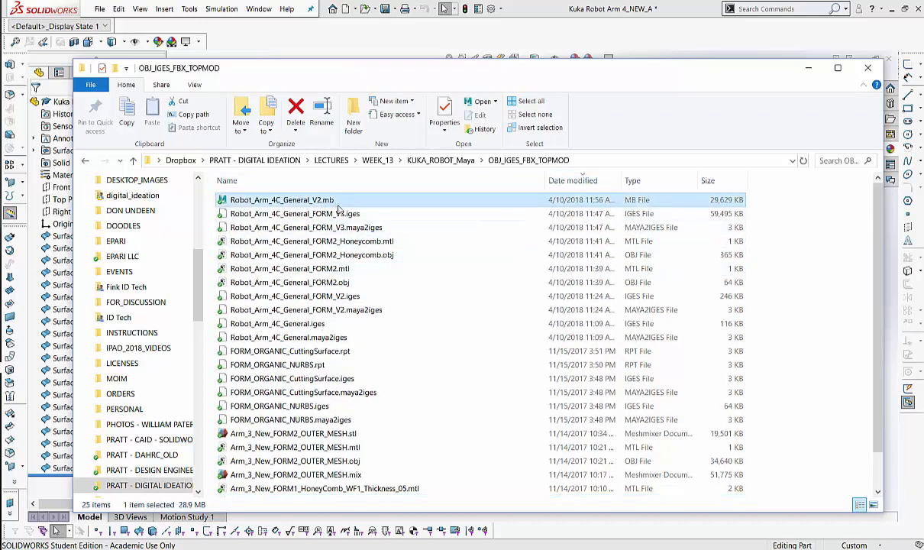
{"action": "left_click", "coordinate": [321, 241]}
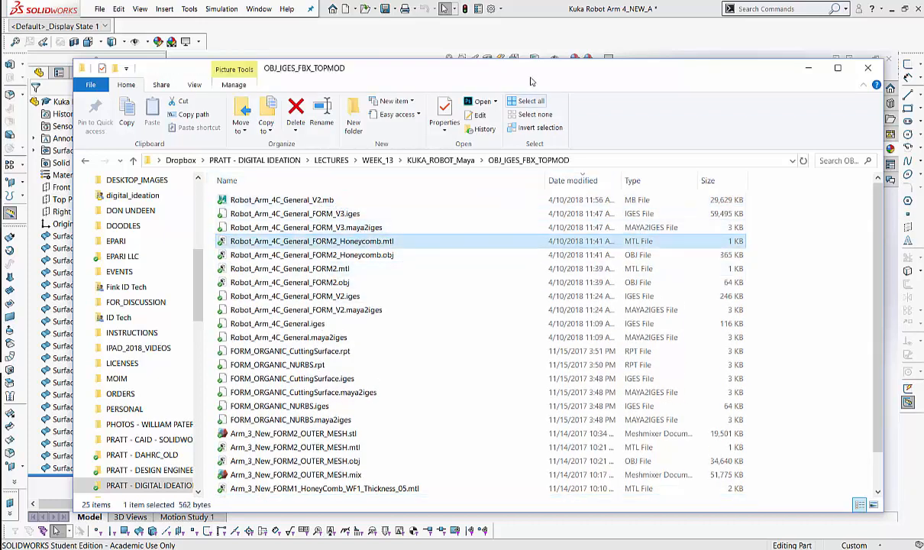
Copy the full path of the OBJ_IGES_FBX_TOPMOD folder.
{"action": "left_click_drag", "start_coordinate": [598, 68], "coordinate": [655, 72]}
{"action": "left_click", "coordinate": [655, 167]}
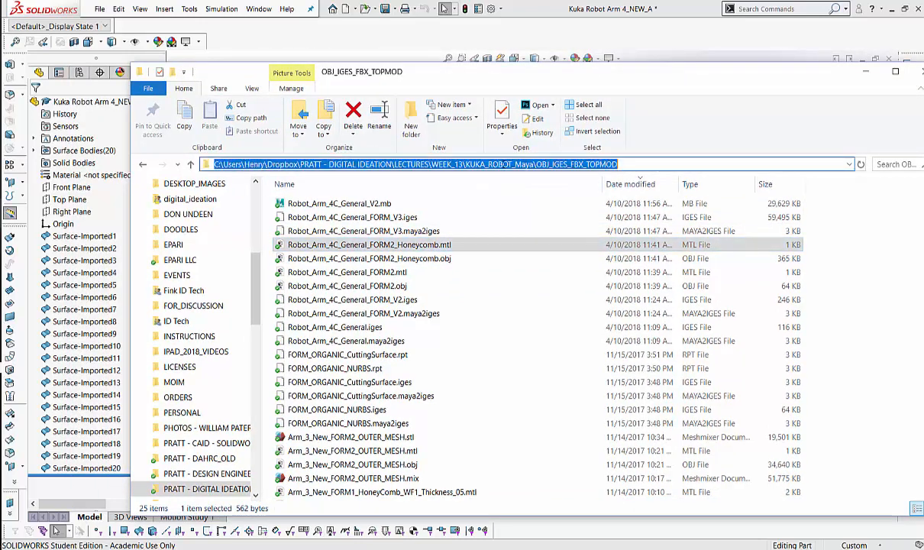
{"action": "right_click", "coordinate": [359, 166]}
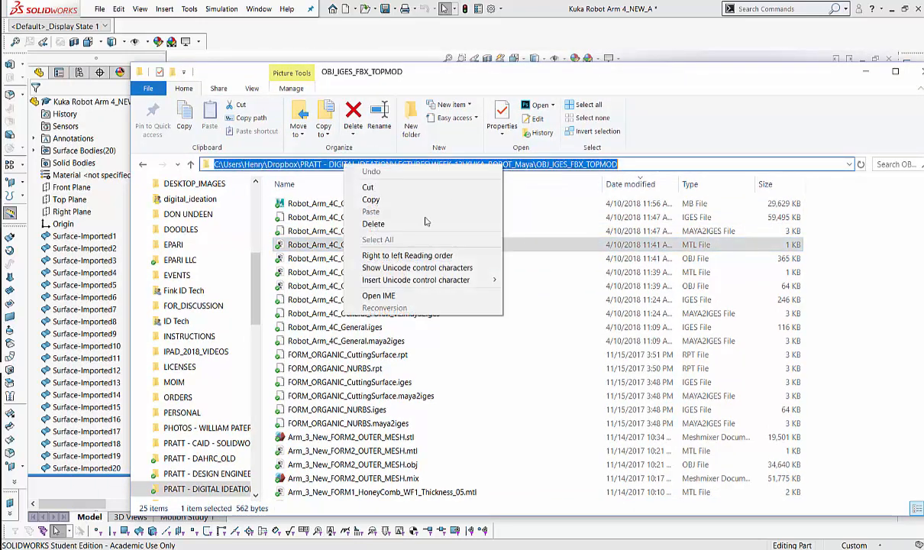
{"action": "left_click", "coordinate": [371, 201]}
Return to SOLIDWORKS and inspect the imported joints, highlighting Surface-Imported1 through Surface-Imported20 before clearing the selection.
{"action": "left_click", "coordinate": [285, 33]}
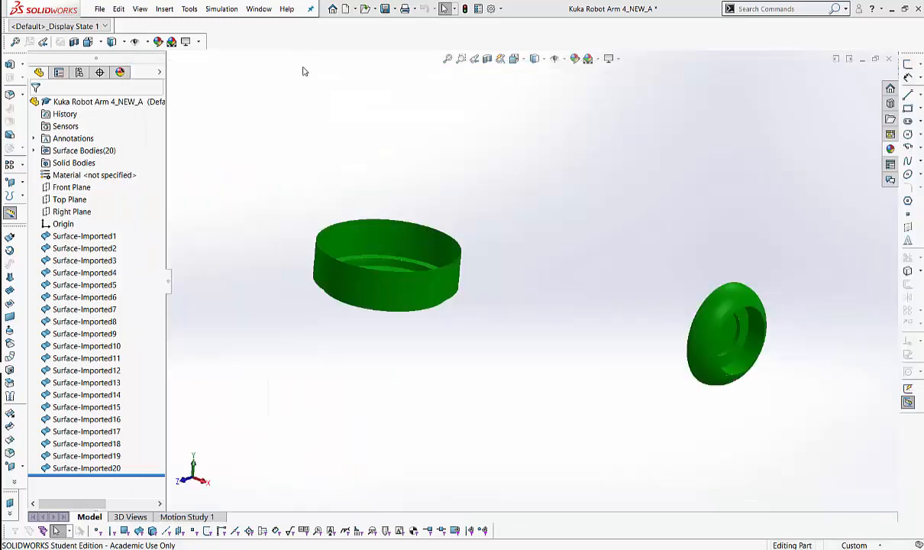
{"action": "middle_click_drag", "start_coordinate": [354, 222], "coordinate": [427, 313]}
{"action": "left_click", "coordinate": [83, 238]}
{"action": "left_click", "coordinate": [343, 194]}
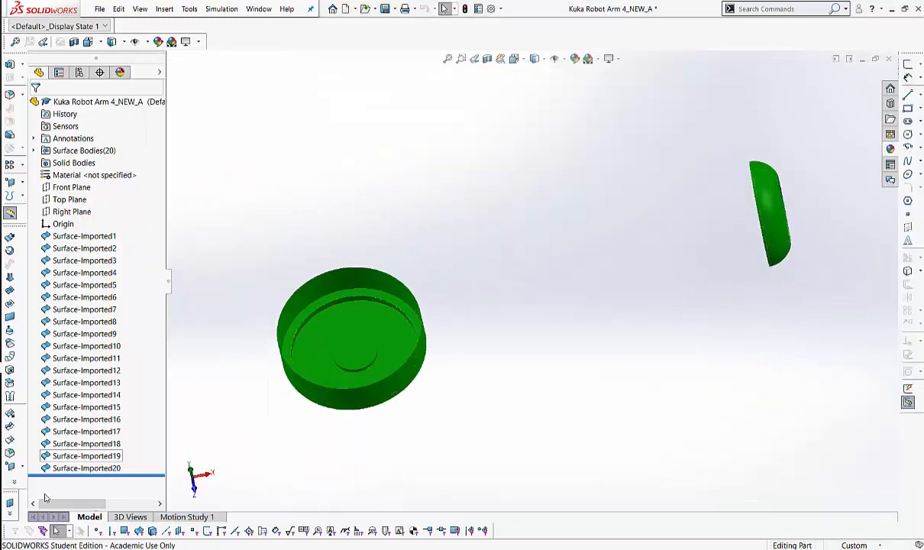
{"action": "left_click", "coordinate": [80, 468]}
{"action": "left_click", "coordinate": [80, 237], "text": "shift"}
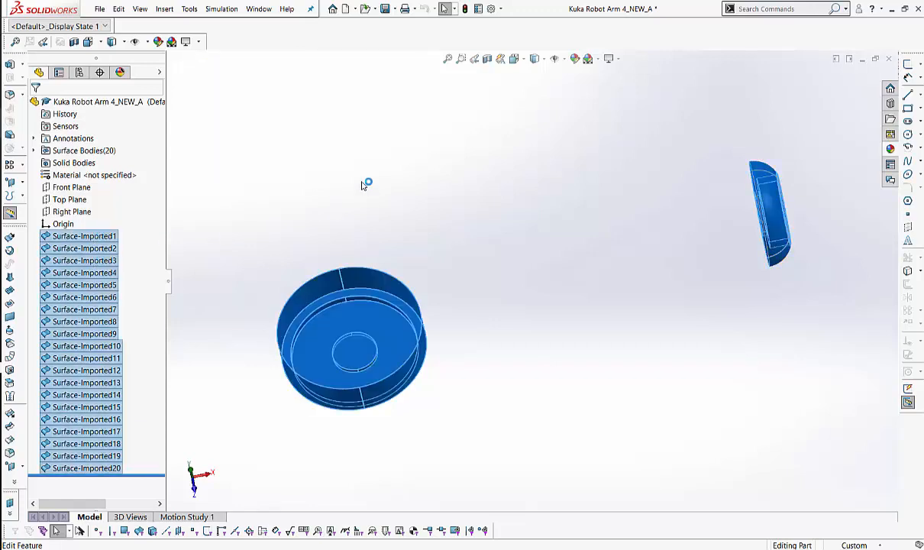
{"action": "left_click", "coordinate": [367, 184]}
Switch to the Kuka Robot Arm 4_OLD part and start saving it with the Save as copy and continue option.
{"action": "left_click", "coordinate": [259, 9]}
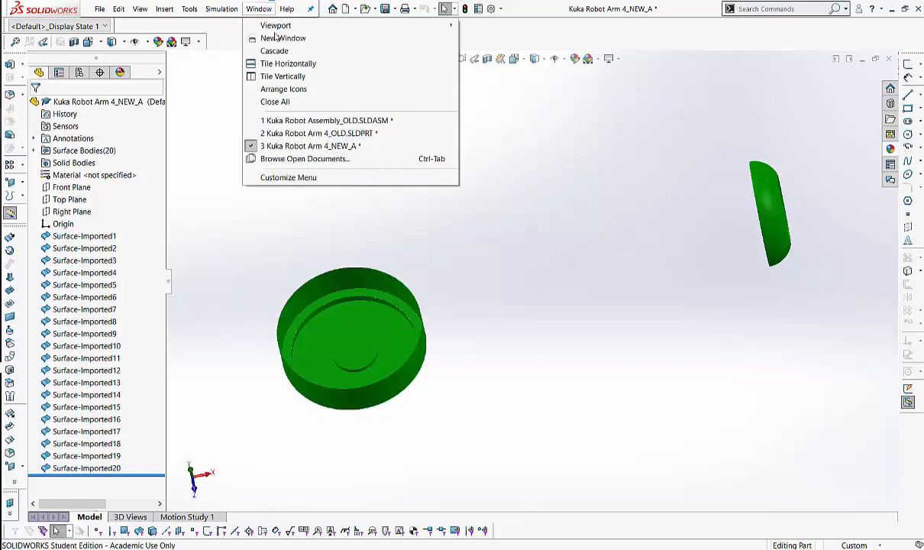
{"action": "left_click", "coordinate": [305, 133]}
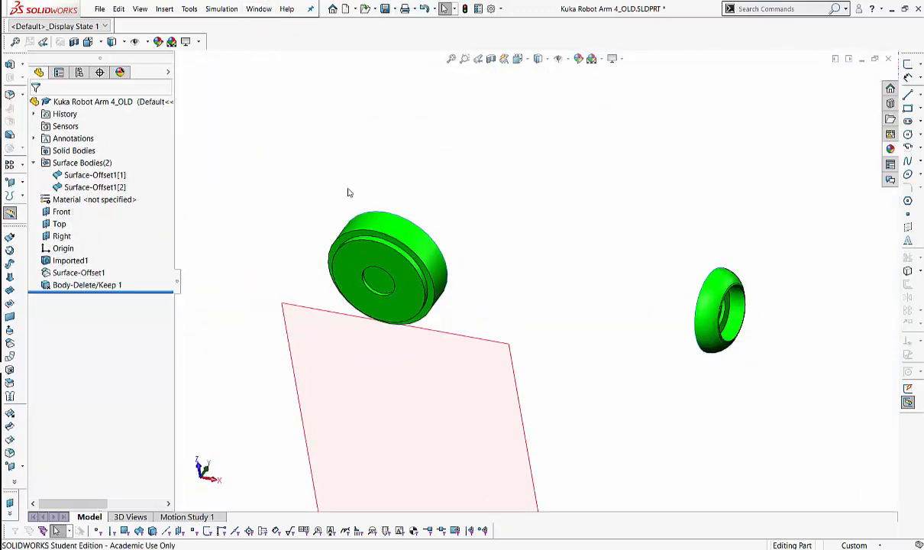
{"action": "middle_click_drag", "start_coordinate": [348, 190], "coordinate": [336, 221]}
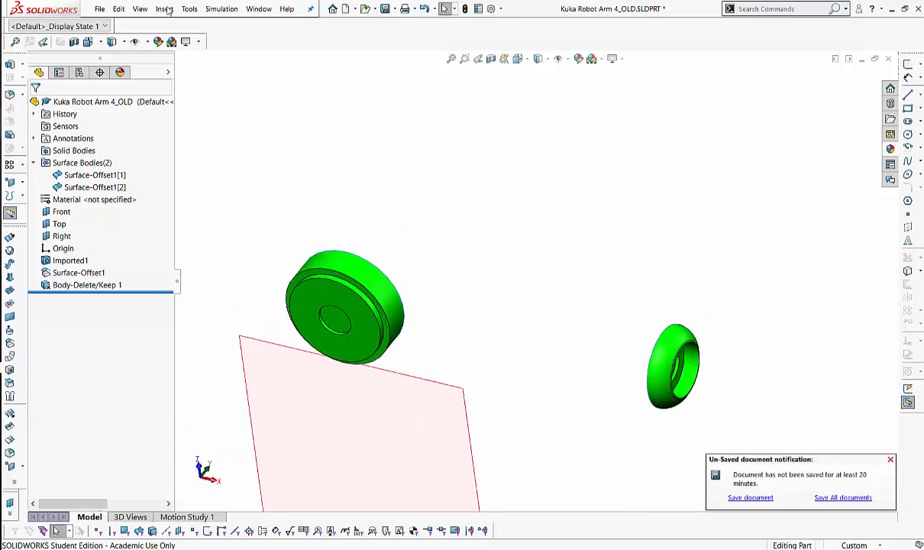
{"action": "left_click", "coordinate": [100, 9]}
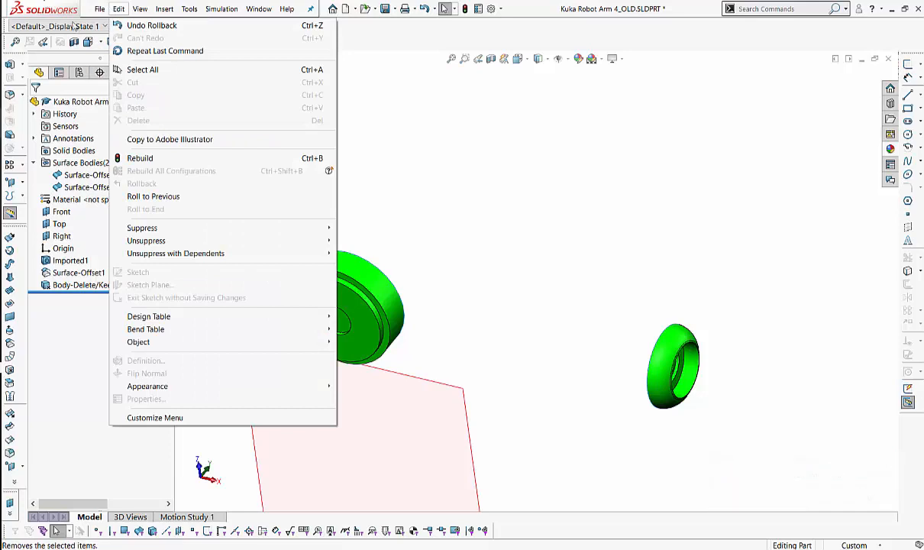
{"action": "left_click", "coordinate": [120, 141]}
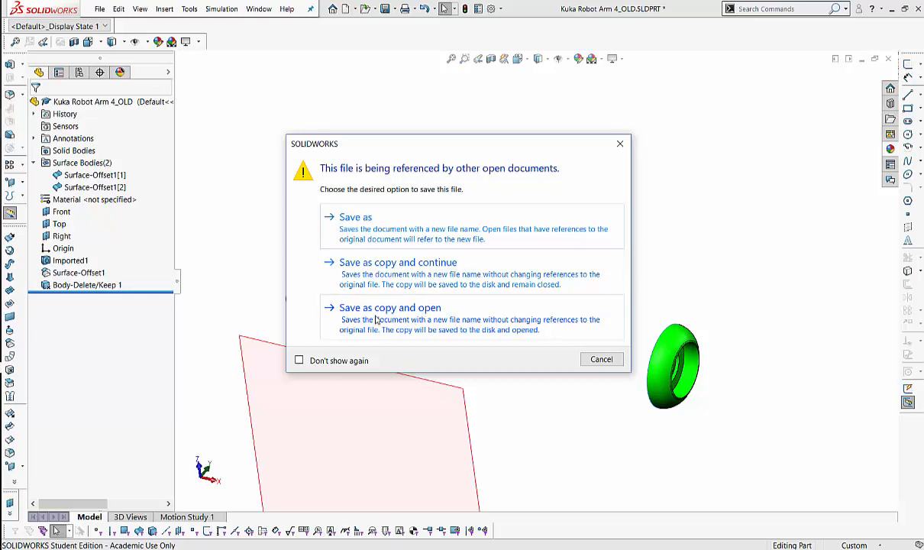
{"action": "left_click", "coordinate": [381, 264]}
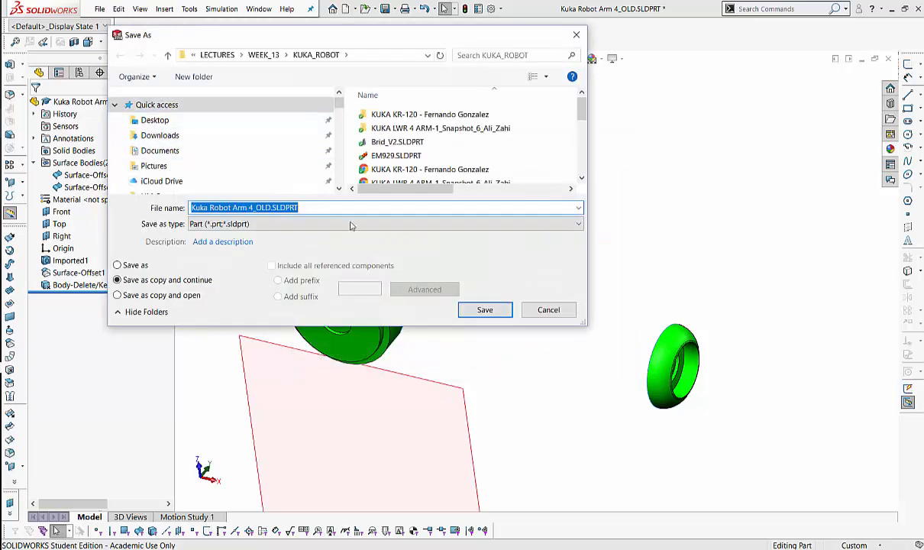
Enlarge the Save As dialog and set the save location to OBJ_IGES_FBX_TOPMOD using the copied folder path.
{"action": "left_click_drag", "start_coordinate": [588, 330], "coordinate": [920, 541]}
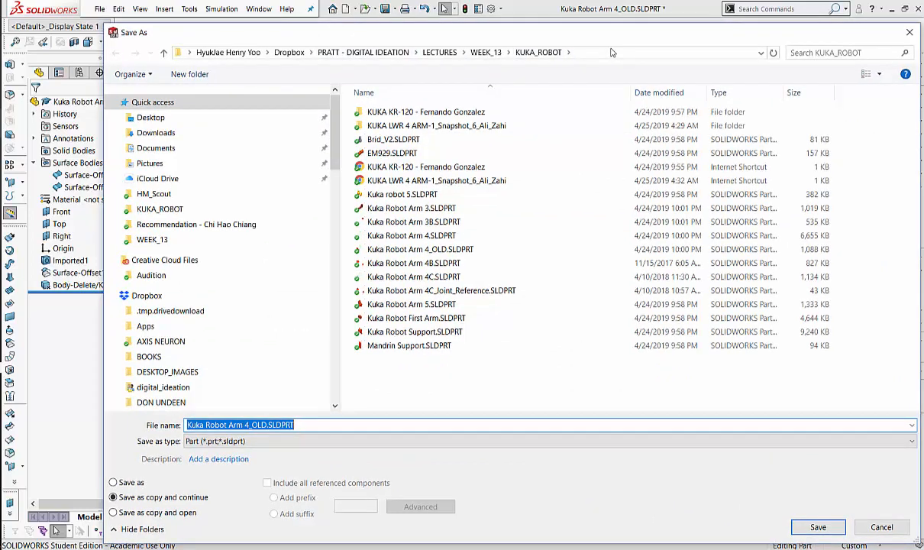
{"action": "left_click", "coordinate": [644, 53]}
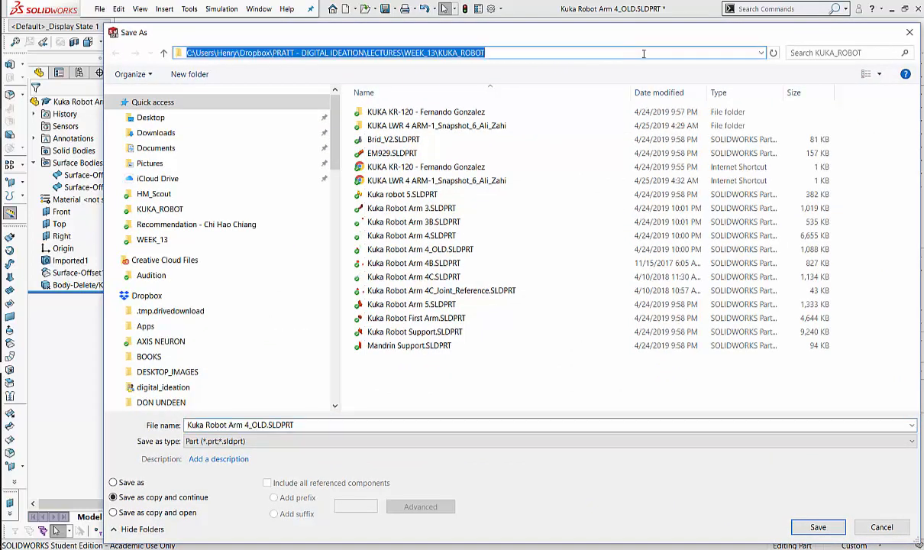
{"action": "key", "text": "BackSpace"}
{"action": "key", "text": "ctrl+v"}
{"action": "key", "text": "Return"}
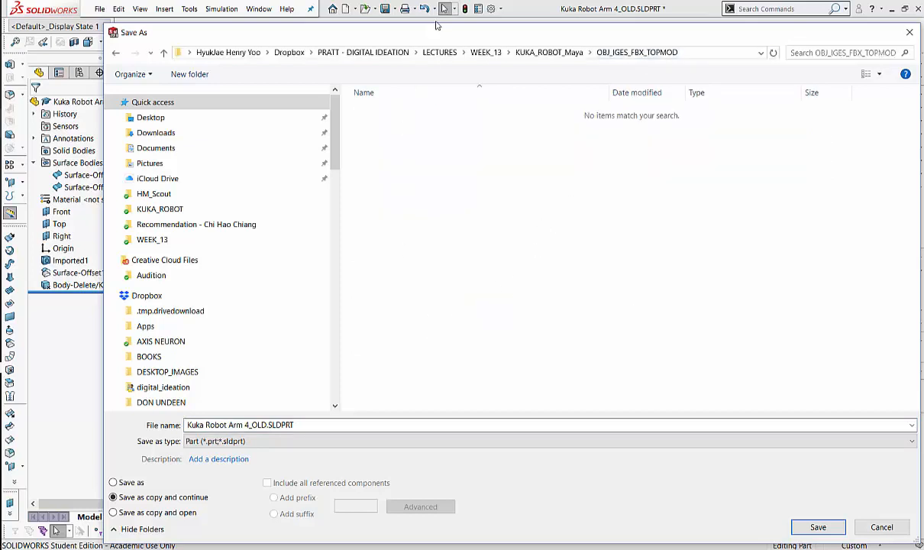
Set the save type to IGES (*.igs) and the file name to Kuka Robot Arm 4_NEW_A.
{"action": "left_click_drag", "start_coordinate": [416, 29], "coordinate": [349, 19]}
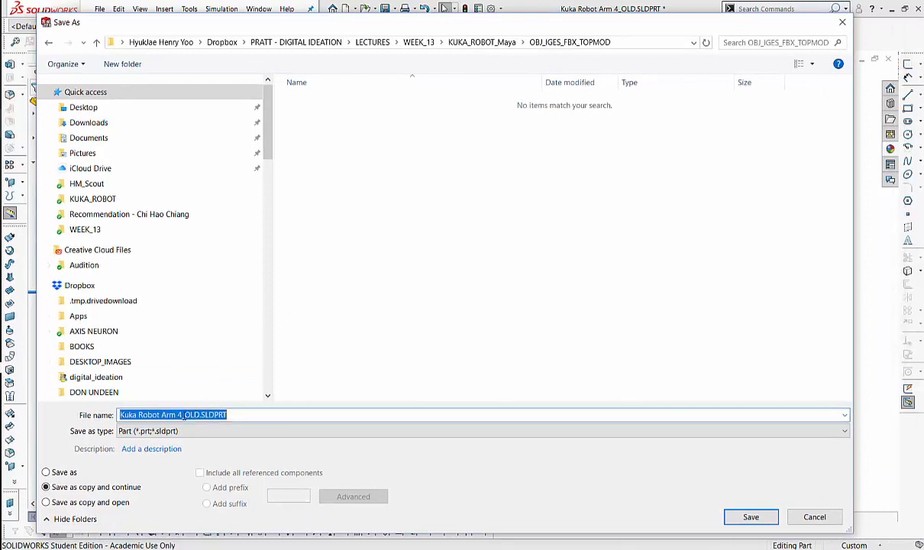
{"action": "left_click", "coordinate": [172, 431]}
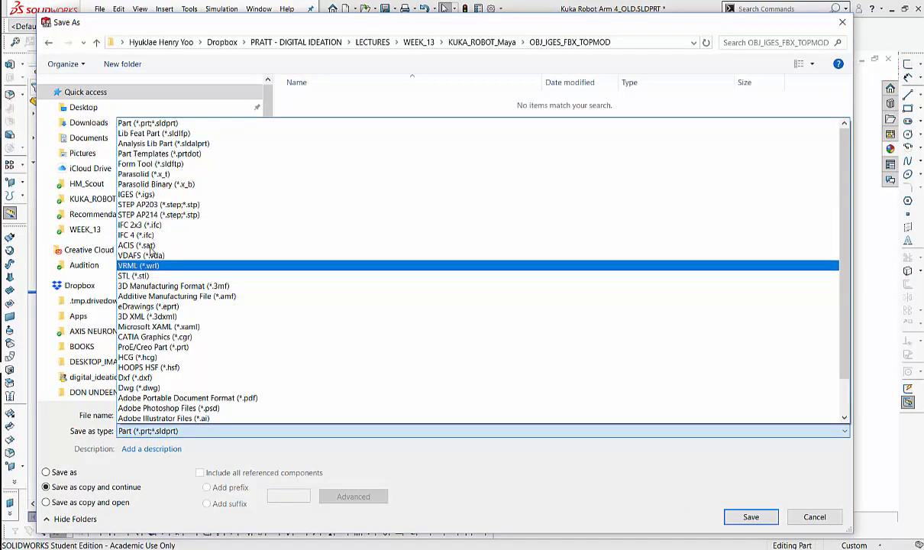
{"action": "left_click", "coordinate": [145, 194]}
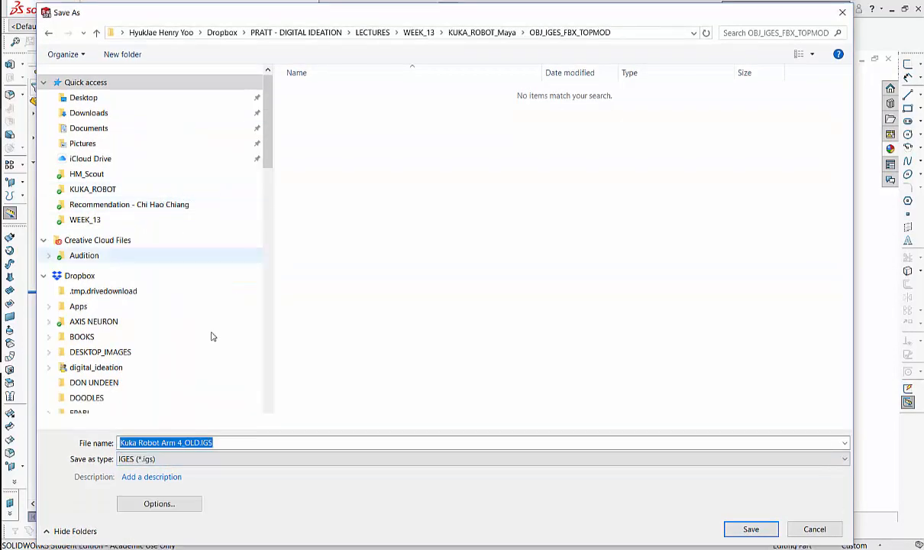
{"action": "left_click_drag", "start_coordinate": [176, 443], "coordinate": [229, 438]}
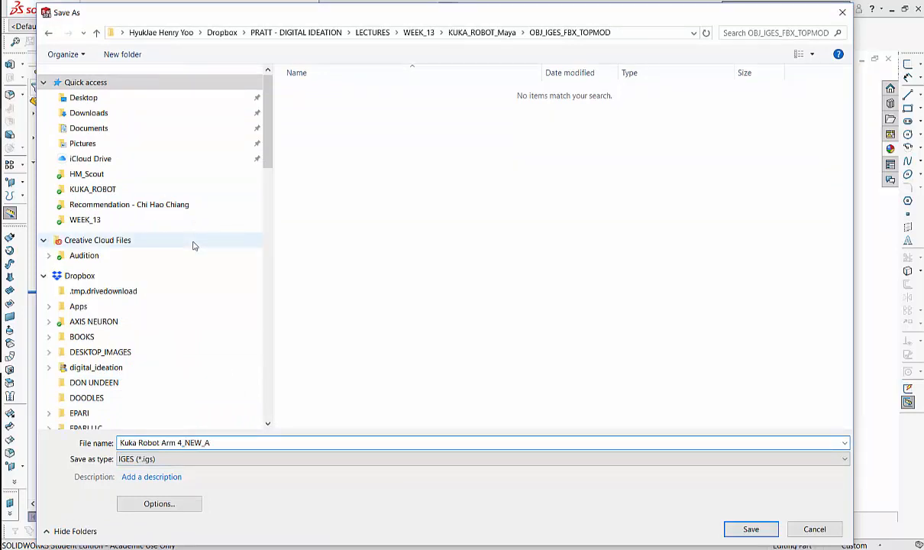
Save the IGES copy as Kuka Robot Arm 4_NEW_A in the OBJ_IGES_FBX_TOPMOD folder.
{"action": "left_click_drag", "start_coordinate": [206, 442], "coordinate": [116, 442]}
{"action": "left_click", "coordinate": [204, 442]}
{"action": "left_click_drag", "start_coordinate": [205, 442], "coordinate": [116, 442]}
{"action": "right_click", "coordinate": [141, 446]}
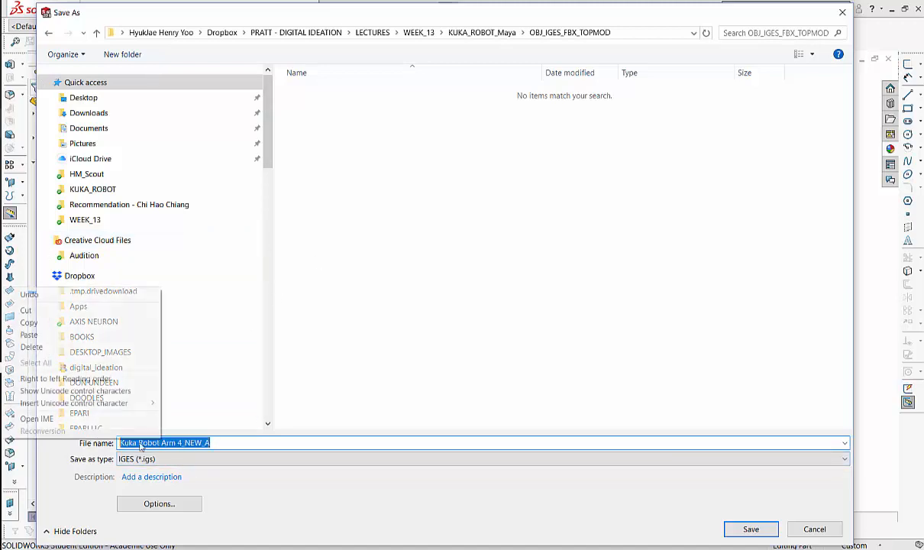
{"action": "left_click", "coordinate": [219, 442]}
{"action": "left_click_drag", "start_coordinate": [200, 442], "coordinate": [280, 454]}
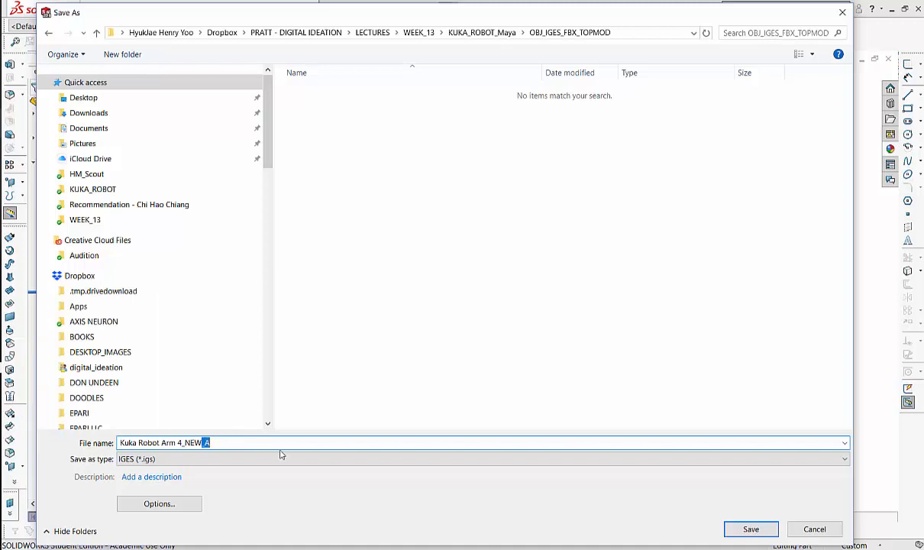
{"action": "left_click", "coordinate": [233, 444]}
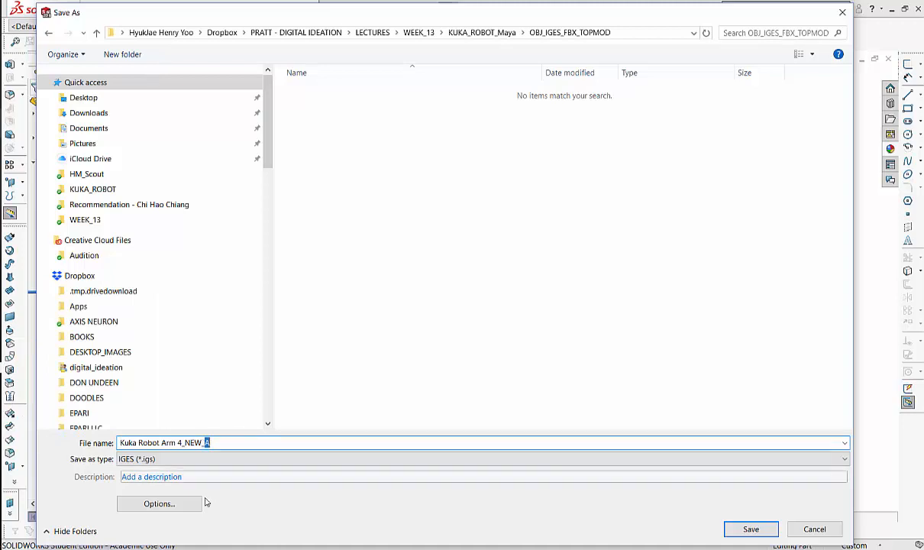
{"action": "left_click", "coordinate": [758, 529]}
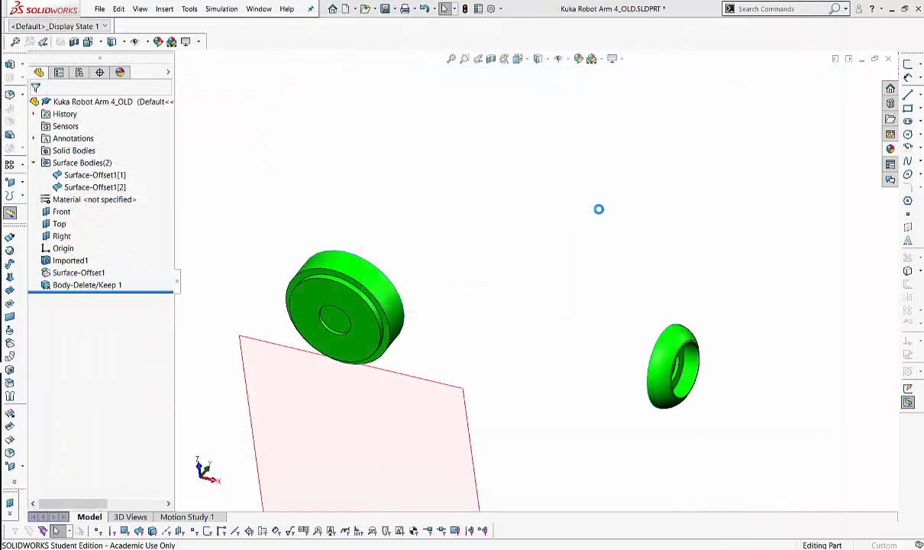
Switch to the Kuka Robot Arm 4_NEW_A part and close it without saving.
{"action": "key", "text": "alt+Tab"}
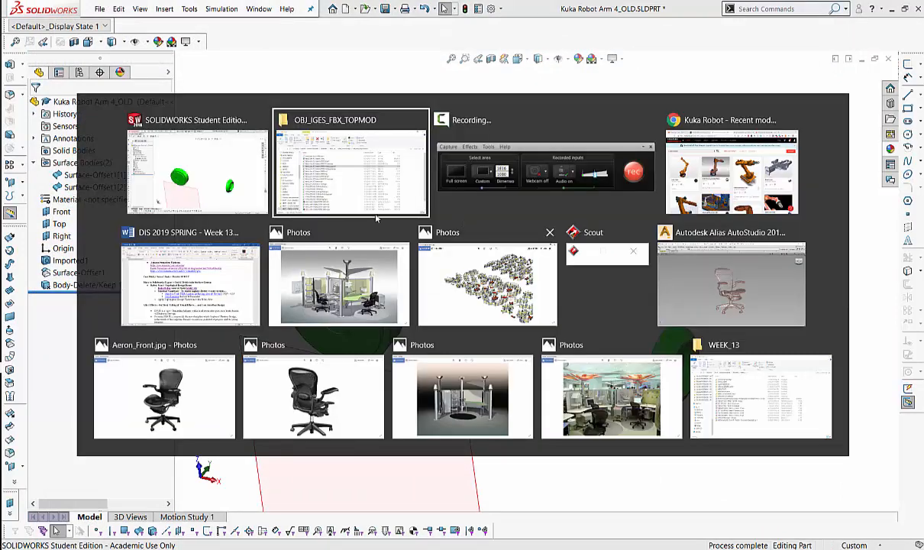
{"action": "left_click", "coordinate": [210, 175]}
{"action": "left_click", "coordinate": [258, 8]}
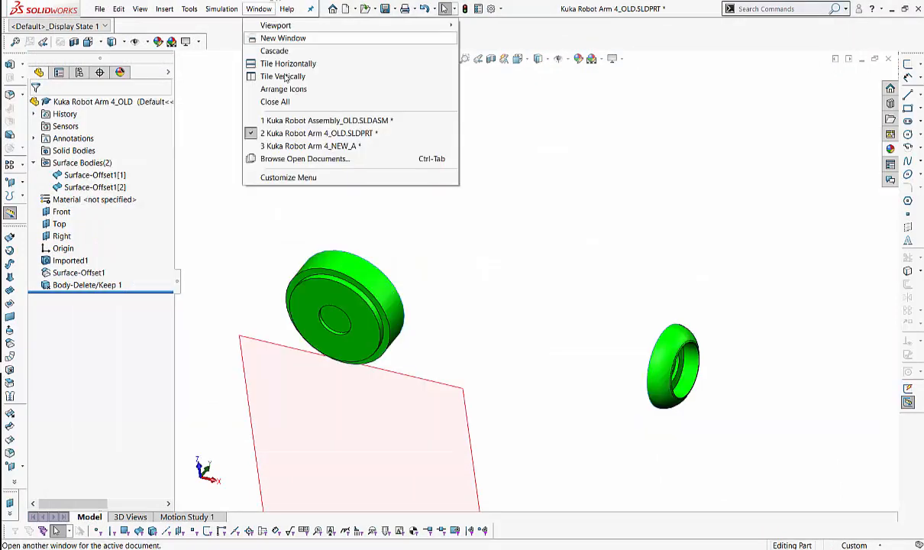
{"action": "left_click", "coordinate": [312, 145]}
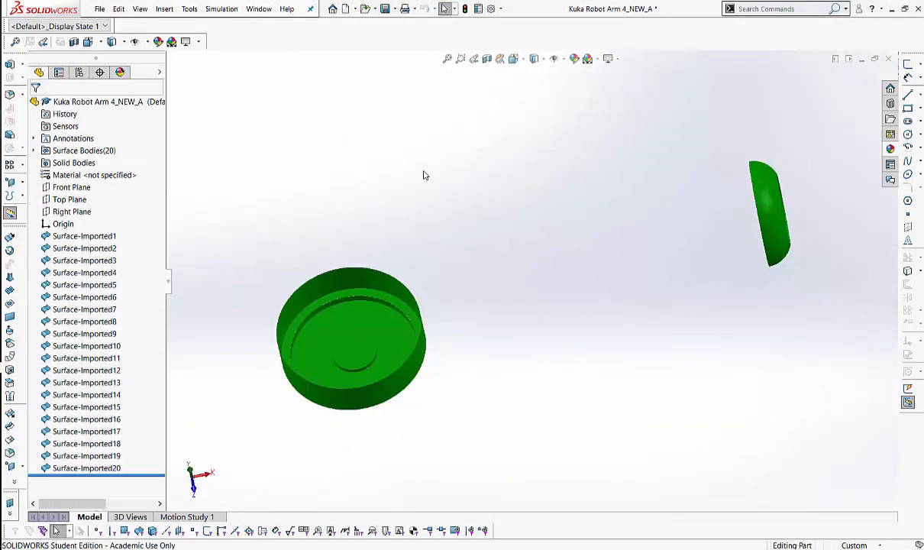
{"action": "key", "text": "ctrl+w"}
{"action": "left_click", "coordinate": [418, 294]}
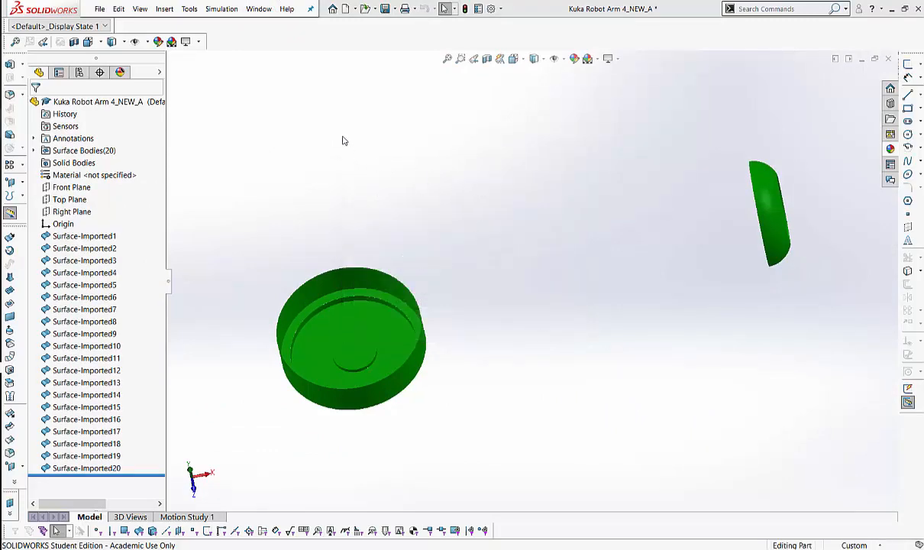
Switch to Autodesk Alias AutoStudio and close it, discarding changes to the aeronChairPoly1 chair scene.
{"action": "key", "text": "alt+Tab"}
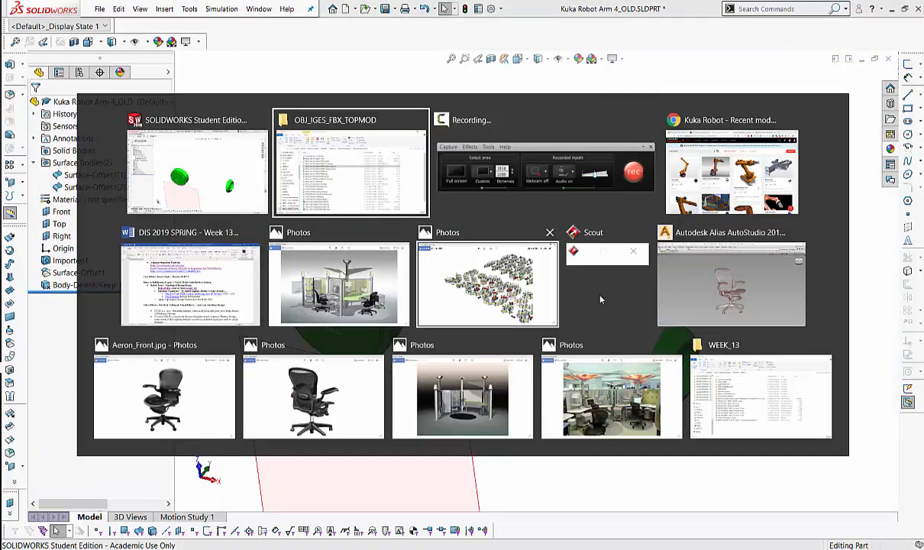
{"action": "left_click", "coordinate": [731, 235]}
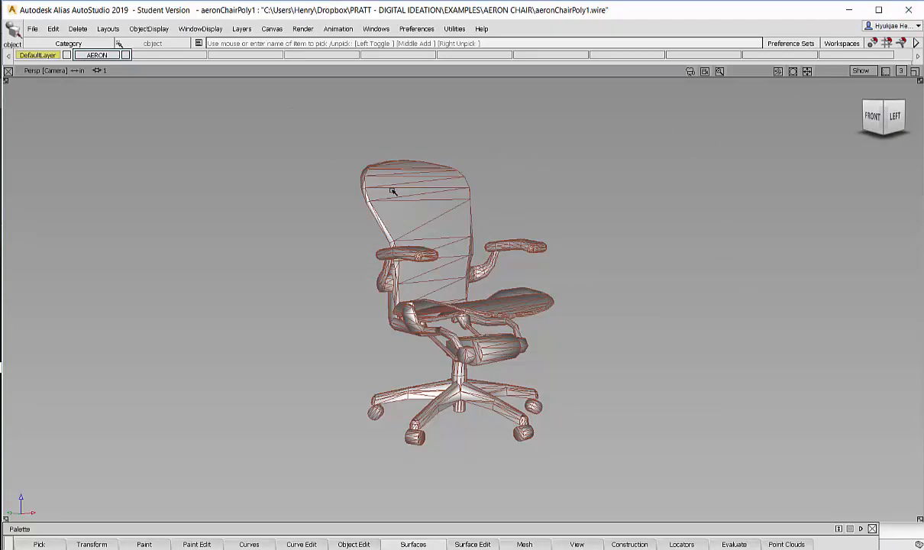
{"action": "left_click_drag", "start_coordinate": [405, 169], "coordinate": [420, 229], "text": "alt+shift"}
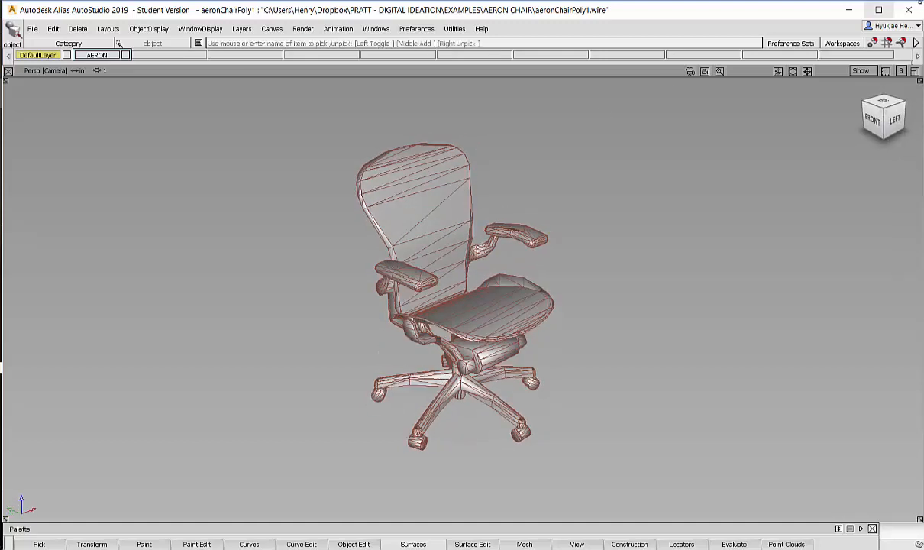
{"action": "left_click", "coordinate": [919, 10]}
{"action": "left_click", "coordinate": [435, 311]}
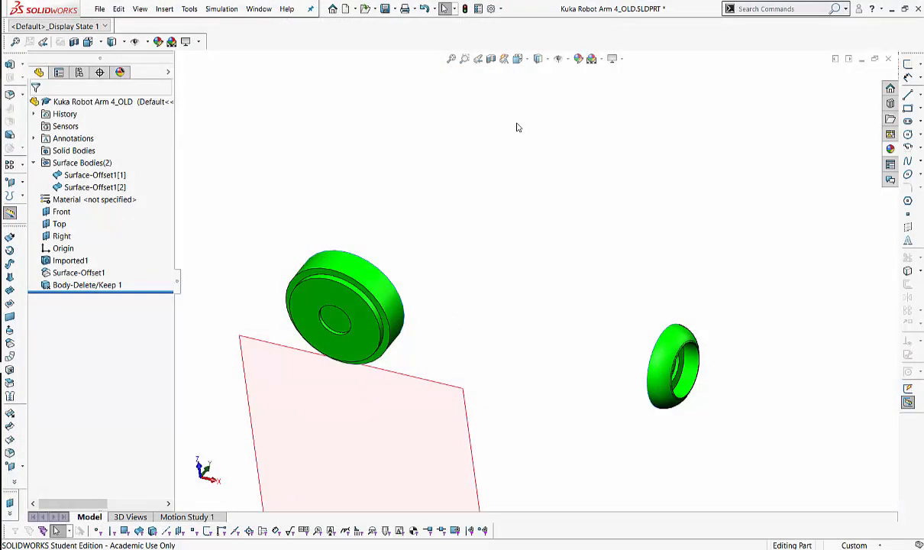
Launch Autodesk Maya 2018.
{"action": "key", "text": "super"}
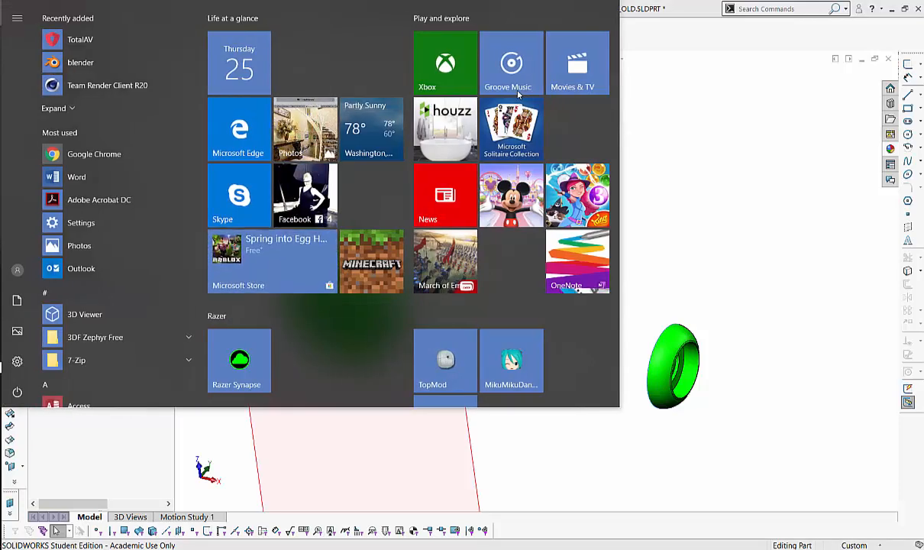
{"action": "type", "text": "maya"}
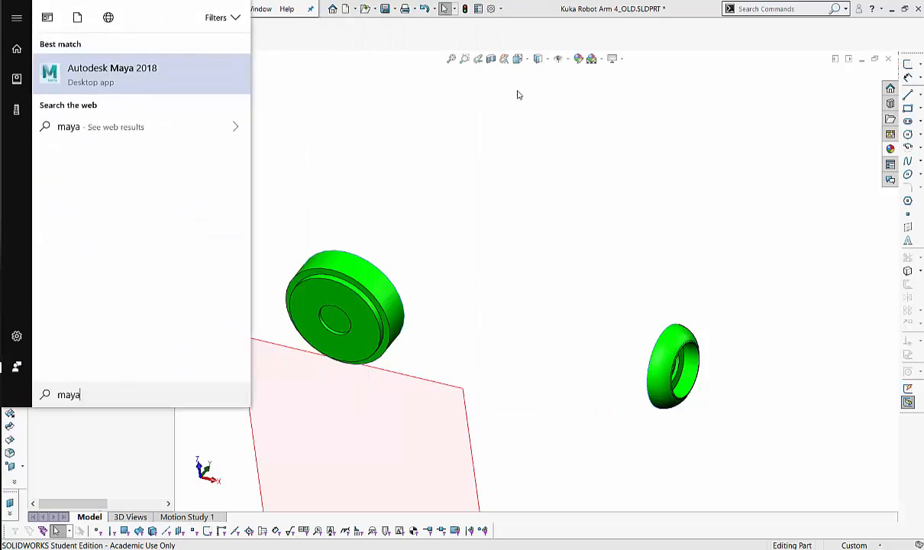
{"action": "left_click", "coordinate": [111, 67]}
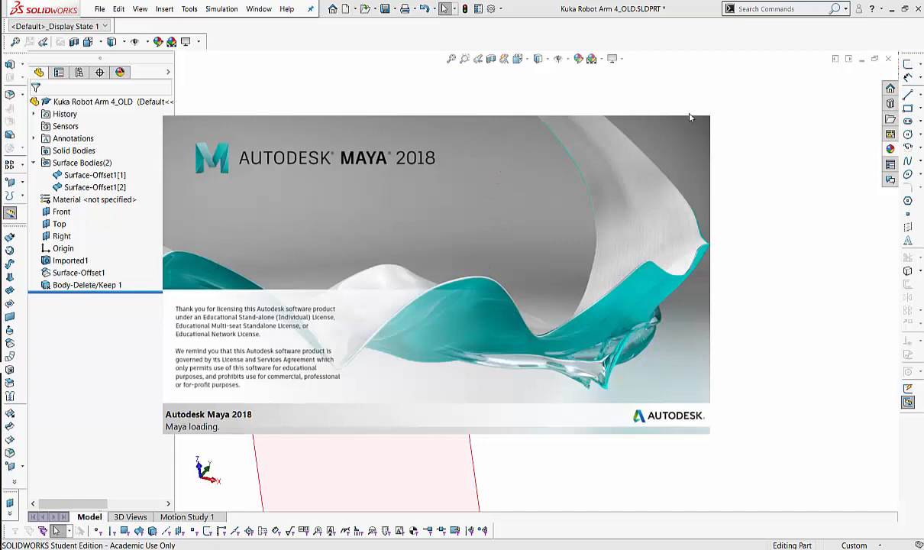
Switch to File Explorer and browse from WEEK_13 through the KUKA_ROBOT_Maya project folder into its OBJ_IGES_FBX_TOPMOD subfolder.
{"action": "key", "text": "alt+Tab"}
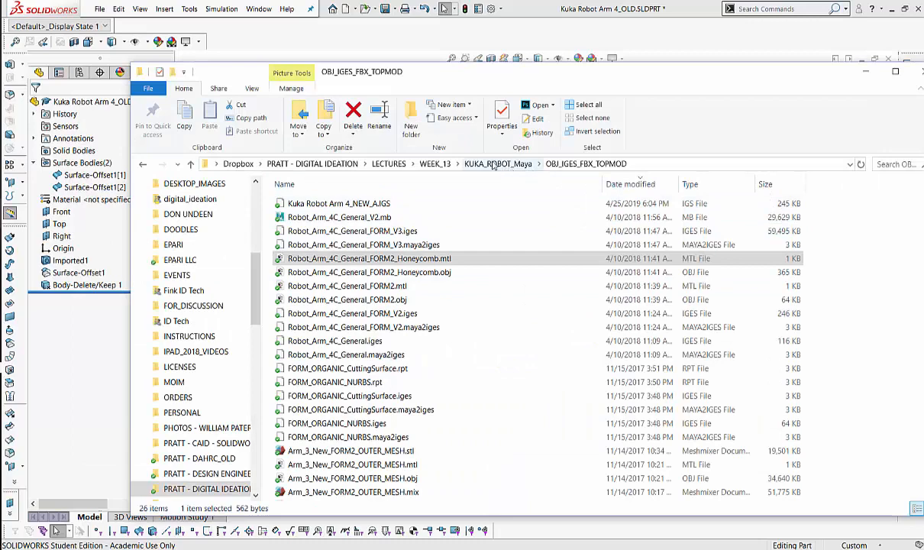
{"action": "left_click", "coordinate": [434, 164]}
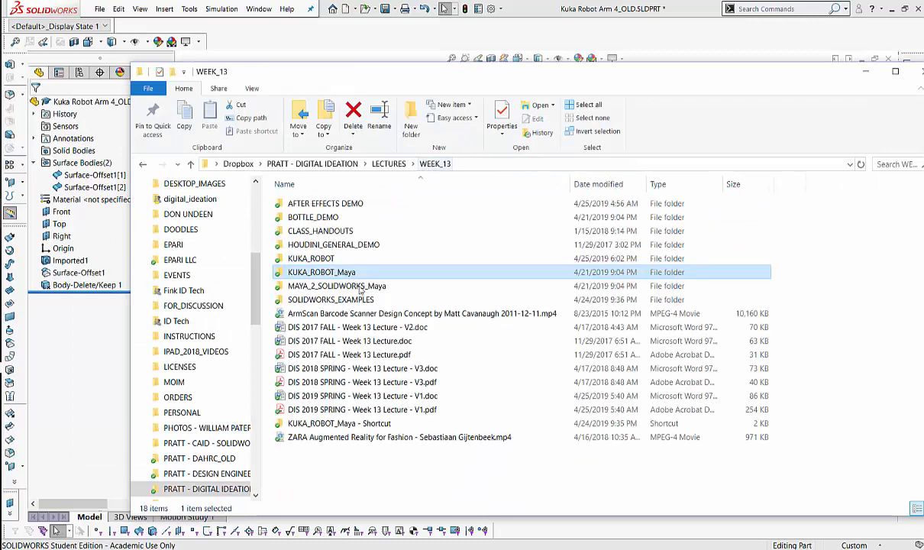
{"action": "double_click", "coordinate": [309, 272]}
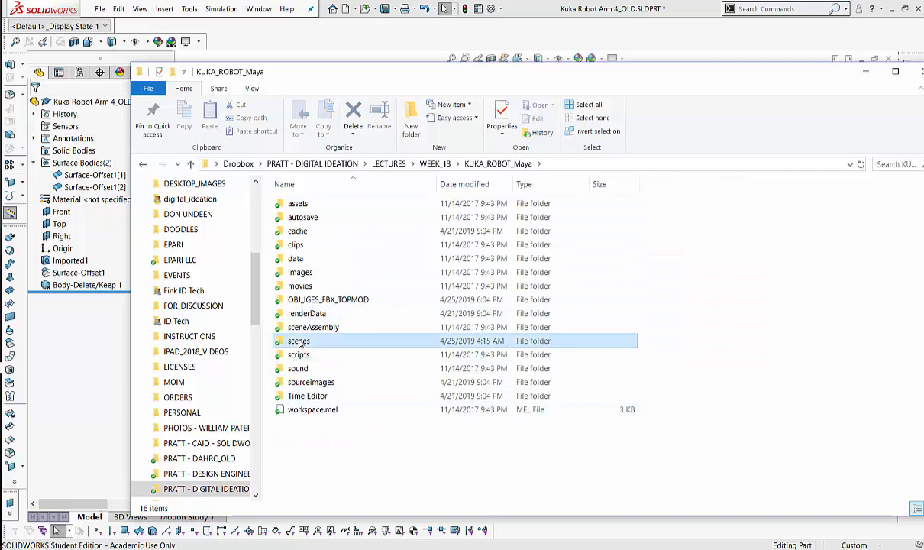
{"action": "left_click", "coordinate": [294, 300]}
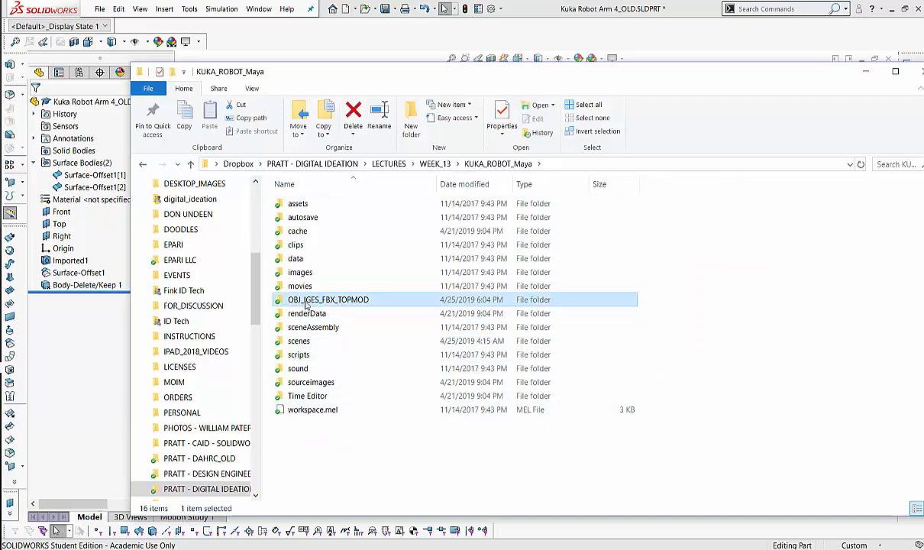
{"action": "double_click", "coordinate": [306, 302]}
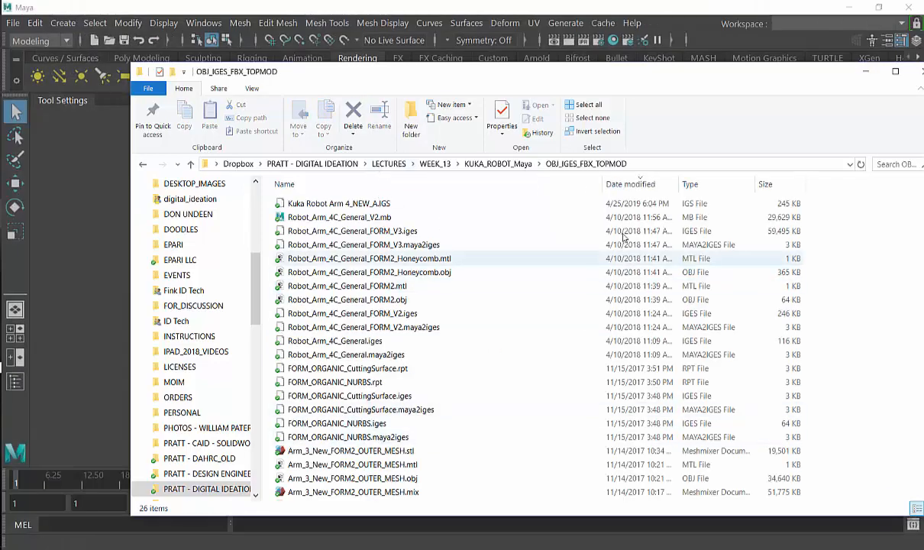
Switch to Maya and dismiss the What's New Highlight Settings dialog.
{"action": "left_click_drag", "start_coordinate": [661, 77], "coordinate": [646, 58]}
{"action": "left_click", "coordinate": [90, 149]}
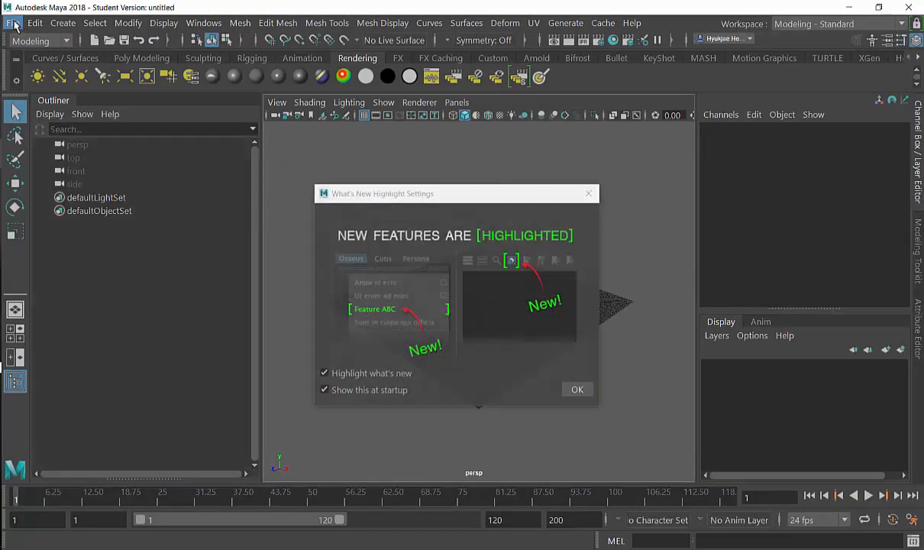
{"action": "left_click", "coordinate": [13, 24]}
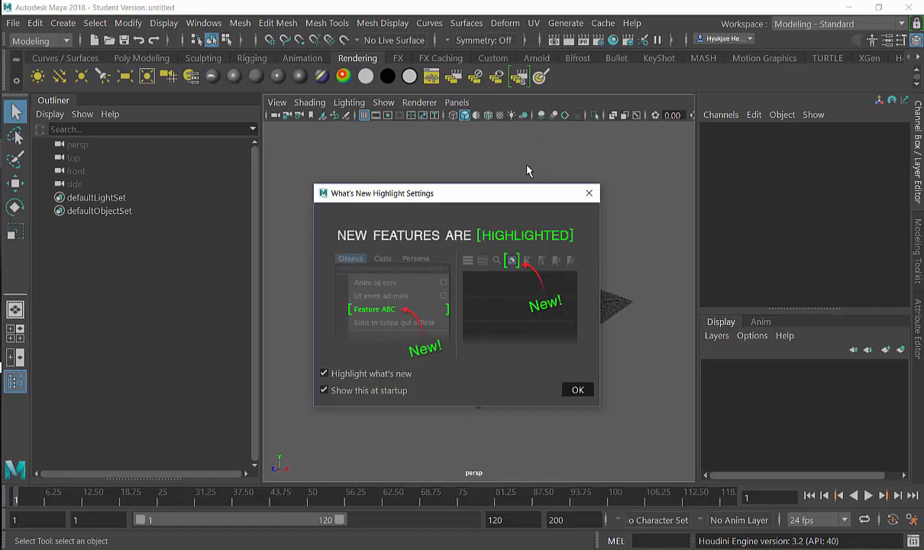
{"action": "left_click_drag", "start_coordinate": [484, 200], "coordinate": [526, 170]}
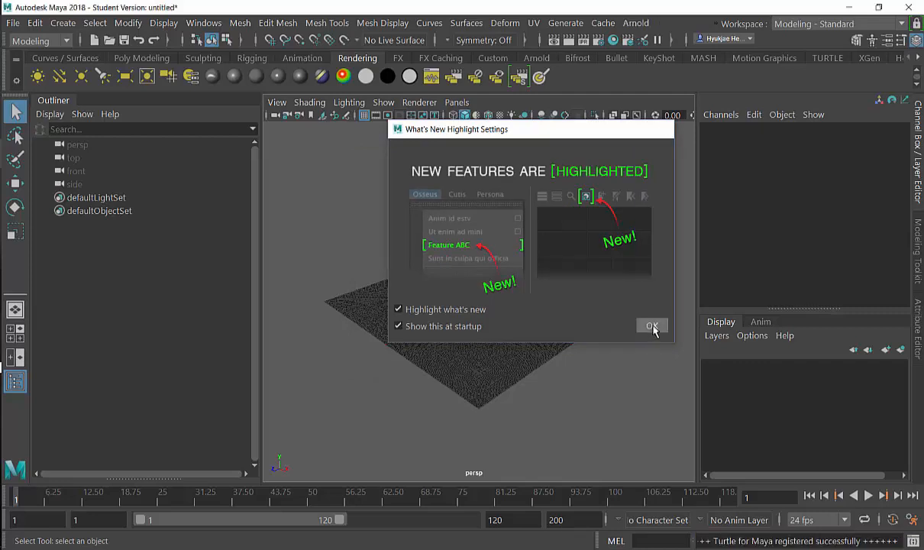
{"action": "left_click", "coordinate": [651, 326]}
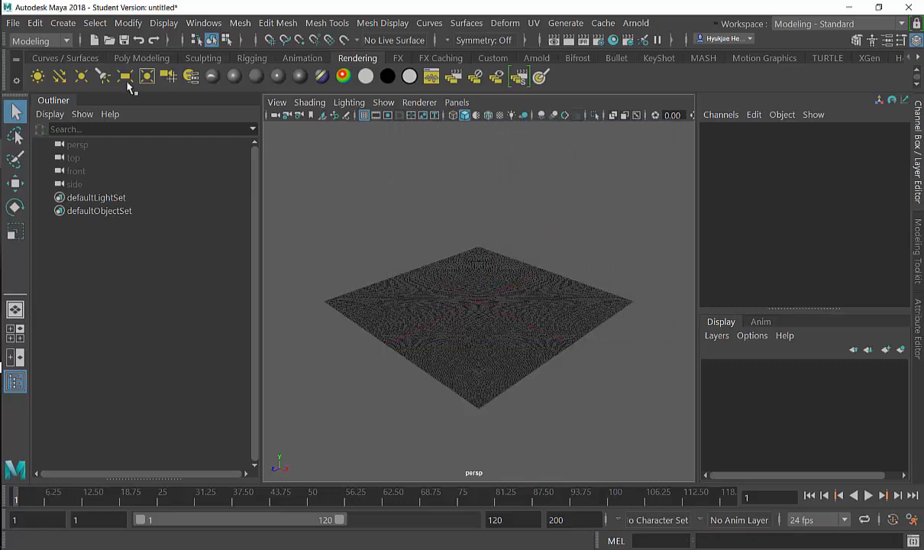
Set the Maya project to the KUKA_ROBOT_Maya folder inside WEEK_13.
{"action": "left_click", "coordinate": [13, 23]}
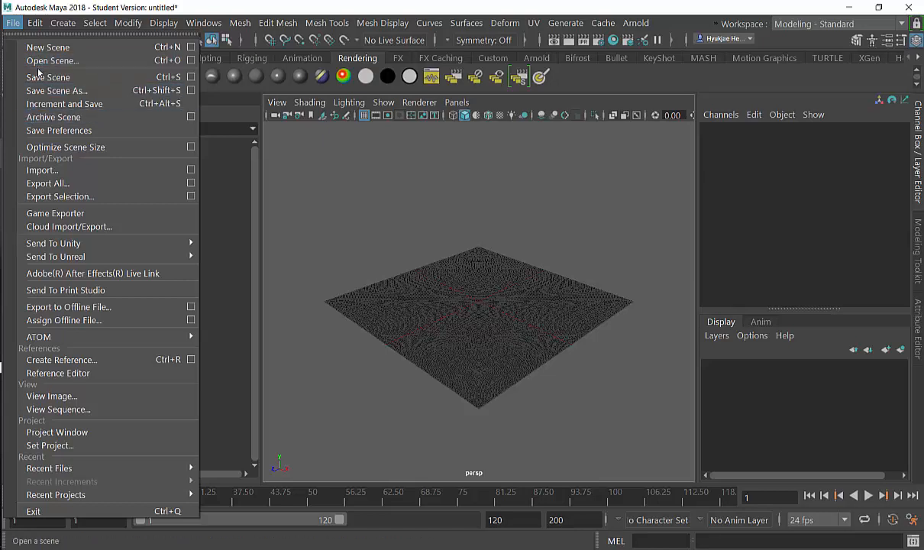
{"action": "left_click", "coordinate": [38, 445]}
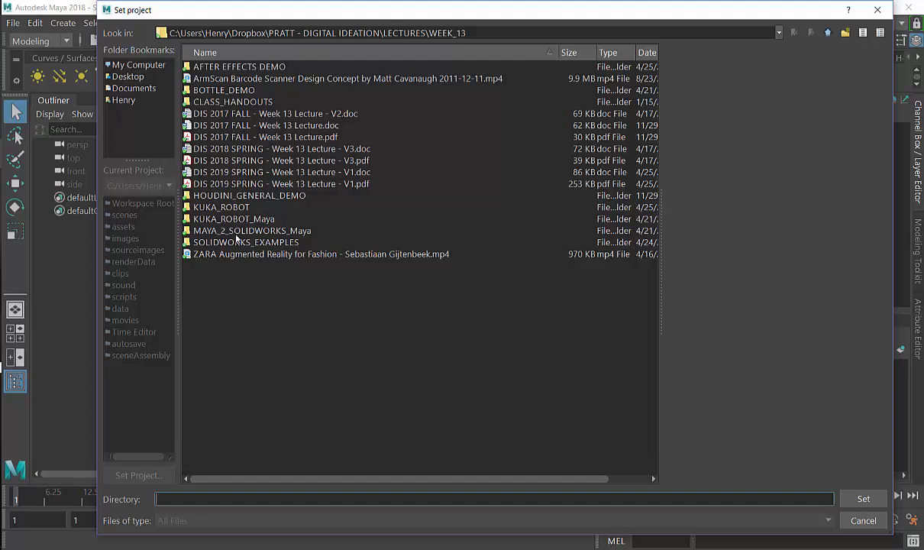
{"action": "left_click", "coordinate": [212, 208]}
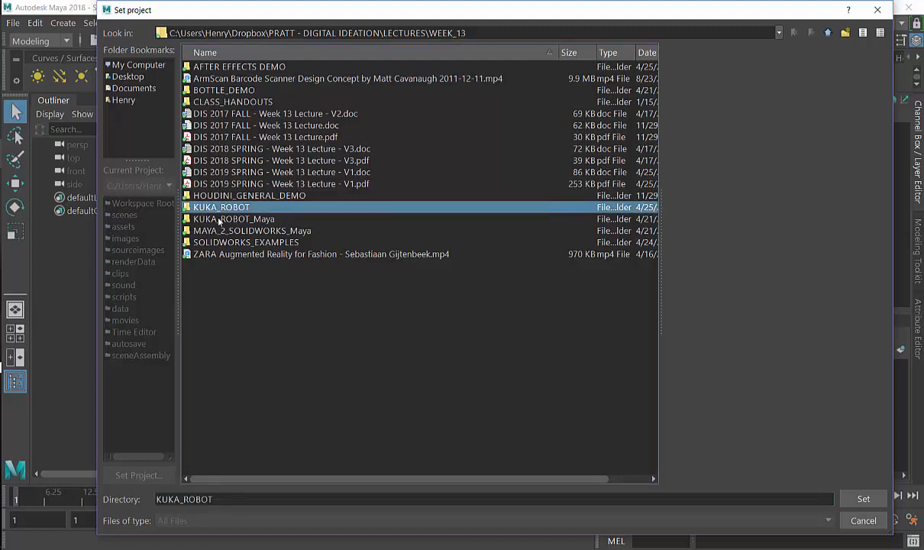
{"action": "left_click", "coordinate": [217, 219]}
{"action": "left_click", "coordinate": [864, 499]}
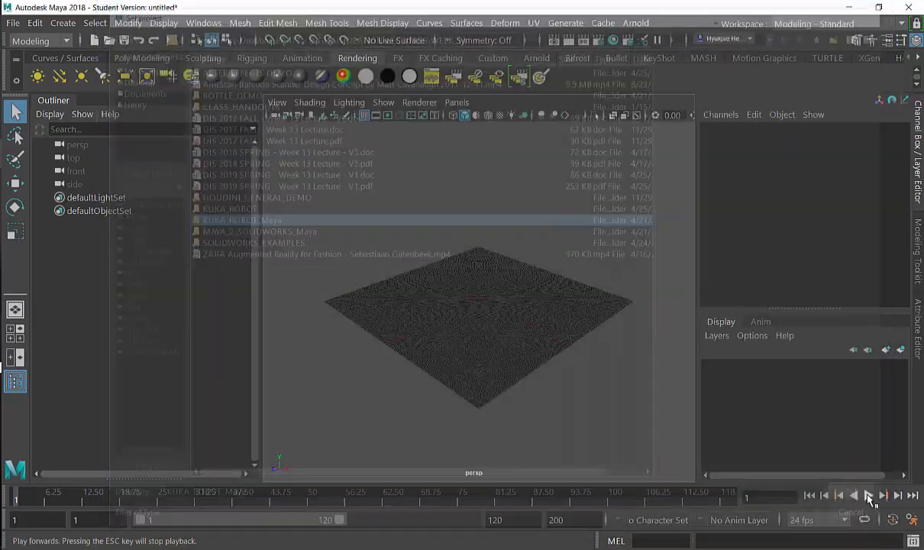
Check the project's scenes folder through the Open Scene dialog, then cancel without opening a file.
{"action": "key", "text": "space"}
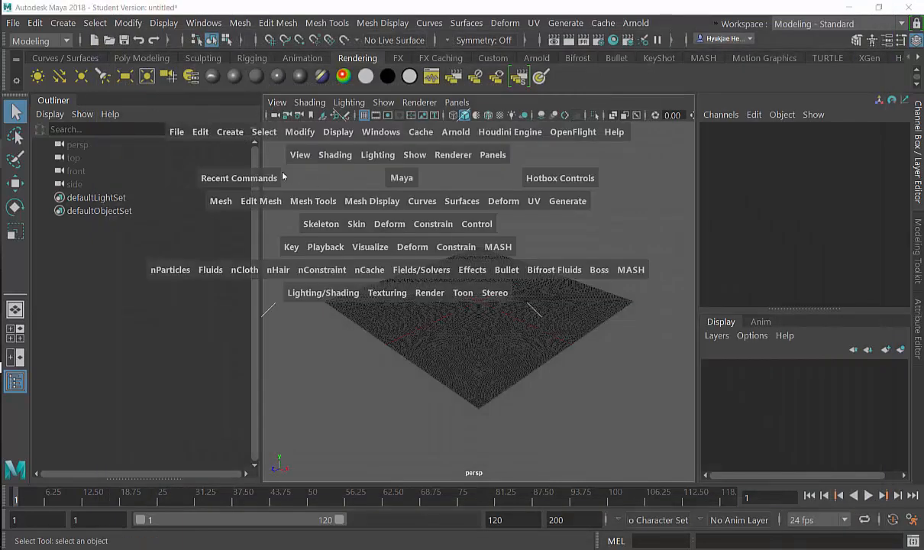
{"action": "left_click", "coordinate": [176, 130]}
{"action": "left_click", "coordinate": [221, 93]}
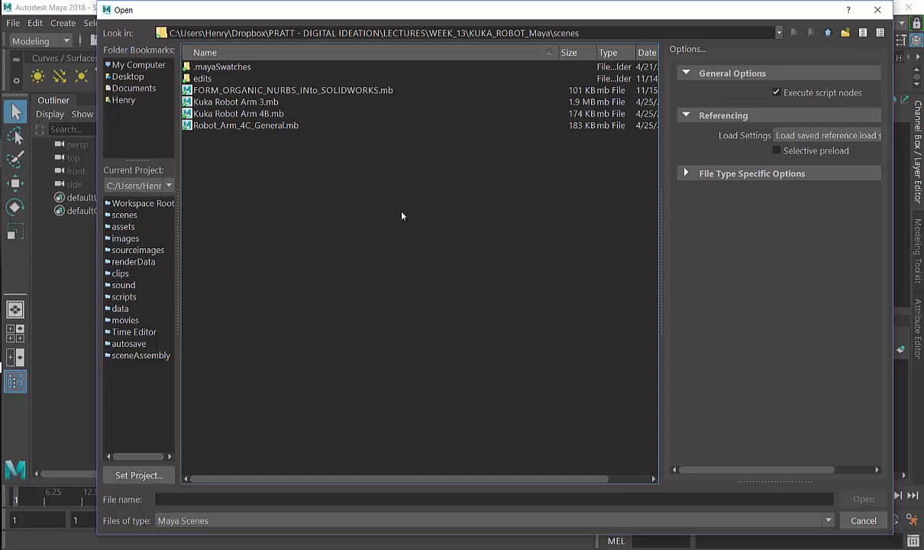
{"action": "left_click", "coordinate": [857, 524]}
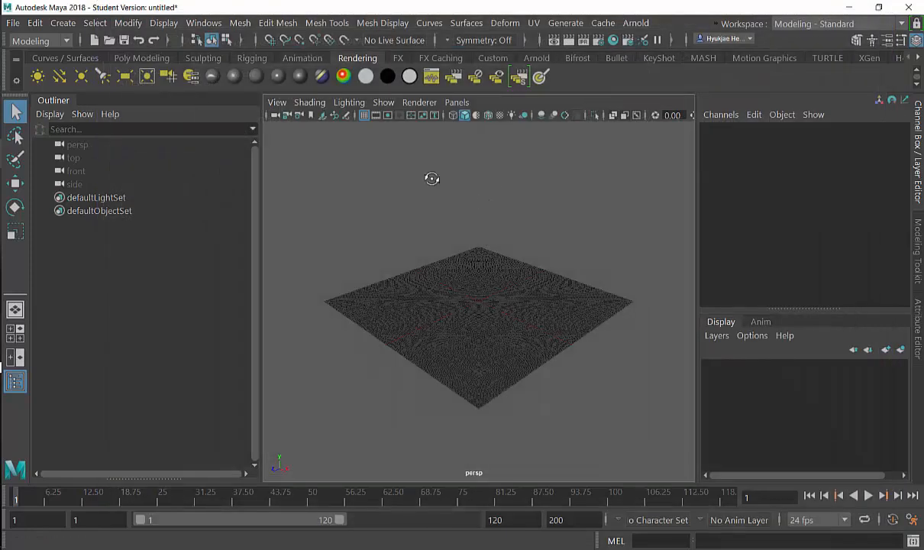
{"action": "left_click_drag", "start_coordinate": [431, 177], "coordinate": [462, 204], "text": "alt"}
Switch to File Explorer and select the Kuka Robot Arm 4_NEW_A IGS file in the OBJ_IGES_FBX_TOPMOD folder.
{"action": "key", "text": "alt+Tab"}
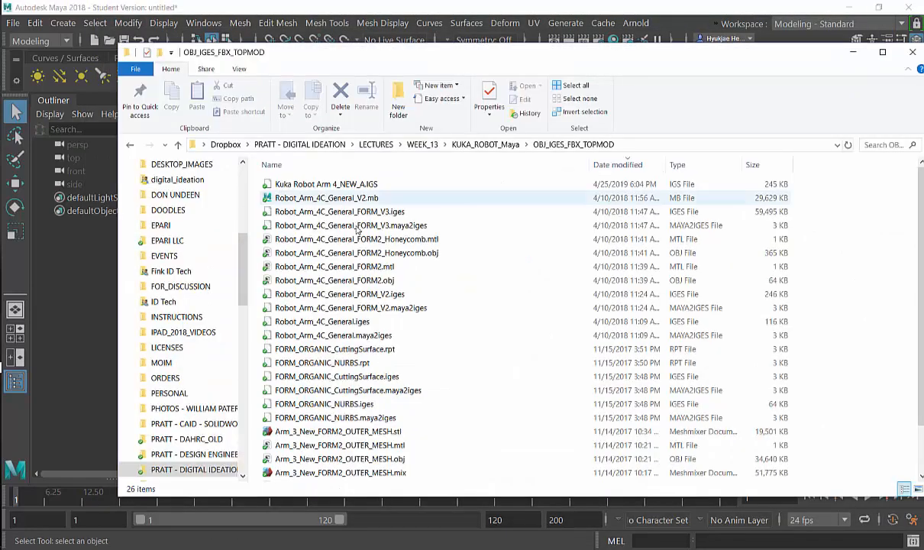
{"action": "left_click", "coordinate": [342, 199]}
{"action": "left_click", "coordinate": [321, 184]}
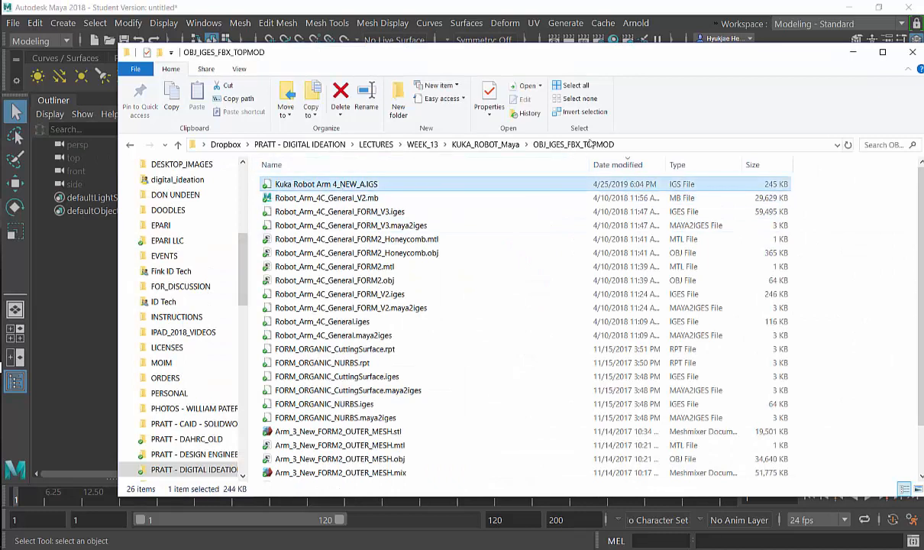
{"action": "left_click", "coordinate": [302, 196]}
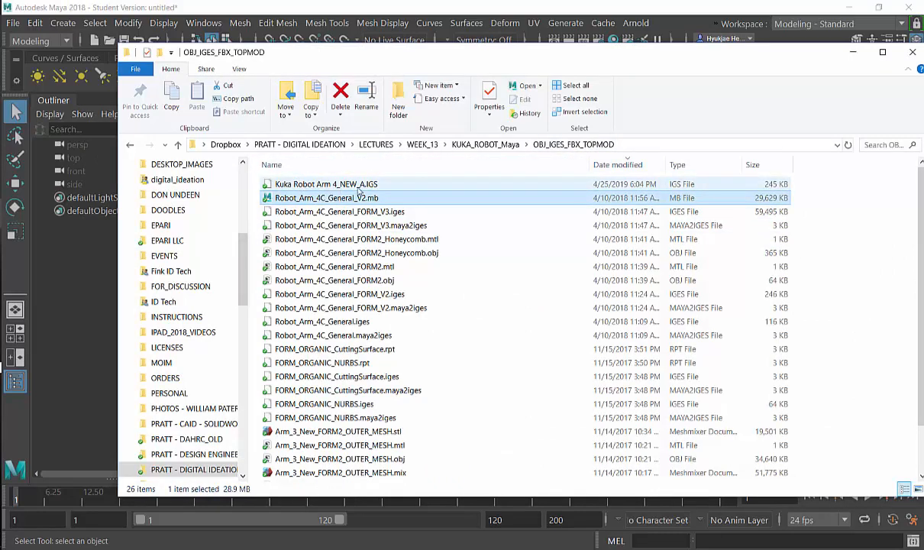
{"action": "left_click", "coordinate": [368, 184]}
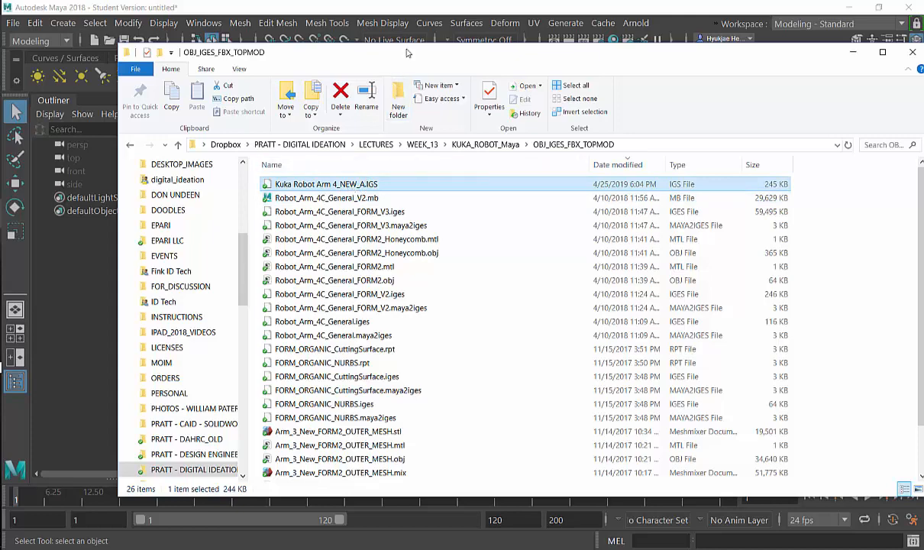
Import Kuka Robot Arm 4_NEW_A.IGS from the OBJ_IGES_FBX_TOPMOD folder into the open Maya scene.
{"action": "left_click_drag", "start_coordinate": [386, 51], "coordinate": [700, 171]}
{"action": "left_click_drag", "start_coordinate": [649, 306], "coordinate": [611, 313]}
{"action": "left_click", "coordinate": [13, 24]}
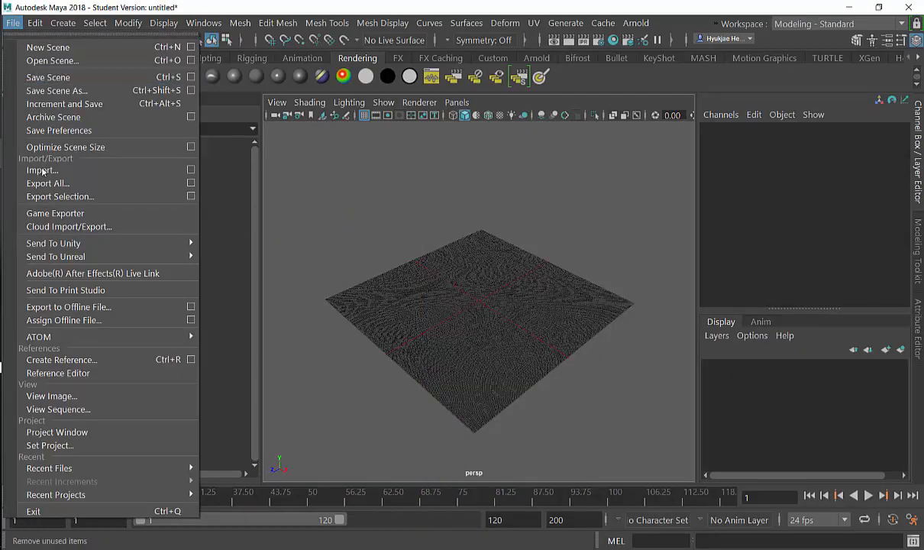
{"action": "left_click", "coordinate": [558, 200]}
{"action": "key", "text": "alt+Tab"}
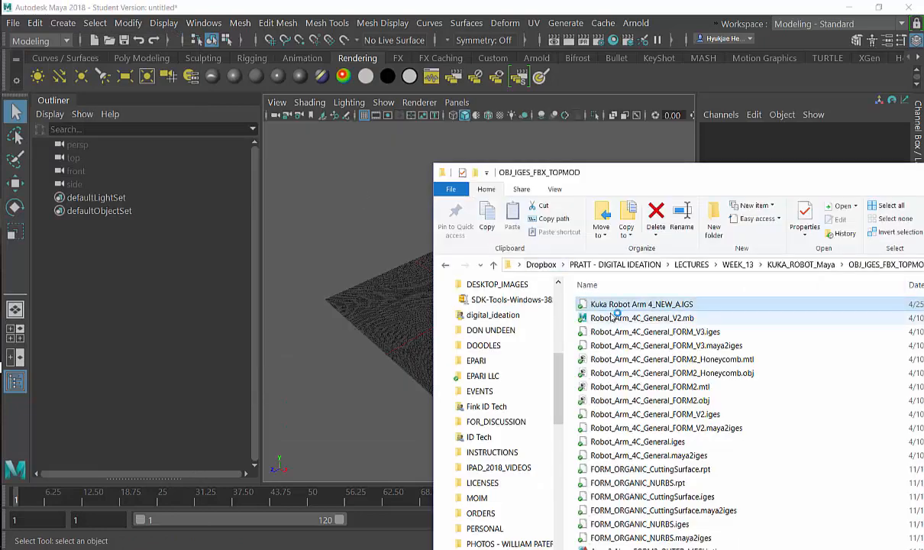
{"action": "left_click_drag", "start_coordinate": [583, 302], "coordinate": [351, 174]}
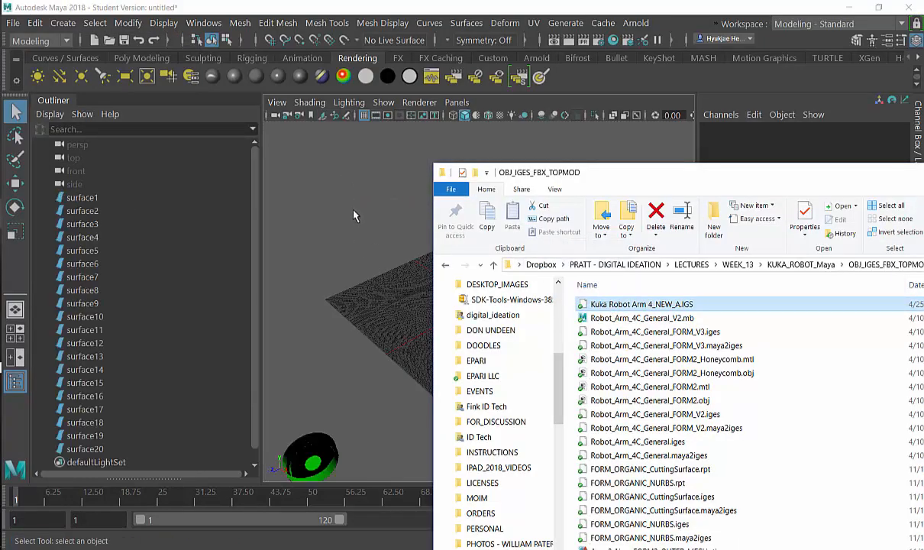
{"action": "left_click", "coordinate": [353, 213]}
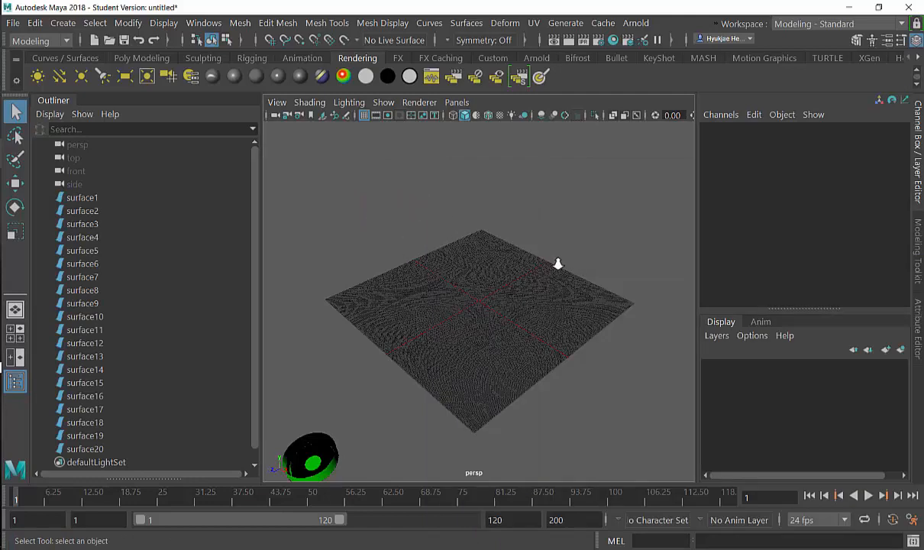
Examine the imported joint surfaces and their placement relative to the grid in Maya's perspective view.
{"action": "scroll", "coordinate": [557, 264], "scroll_direction": "down", "scroll_amount": 5}
{"action": "left_click_drag", "start_coordinate": [515, 275], "coordinate": [563, 222], "text": "alt"}
{"action": "middle_click_drag", "start_coordinate": [563, 222], "coordinate": [628, 336], "text": "alt"}
{"action": "right_click_drag", "start_coordinate": [628, 337], "coordinate": [718, 301], "text": "alt"}
{"action": "left_click_drag", "start_coordinate": [648, 298], "coordinate": [538, 291], "text": "alt"}
{"action": "middle_click_drag", "start_coordinate": [538, 290], "coordinate": [532, 296], "text": "alt"}
{"action": "right_click_drag", "start_coordinate": [533, 295], "coordinate": [607, 274], "text": "alt"}
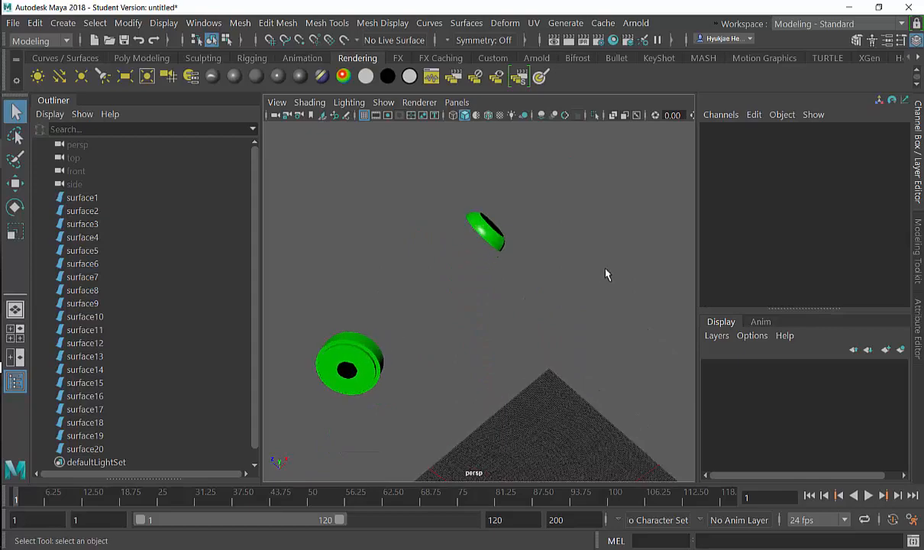
{"action": "left_click_drag", "start_coordinate": [606, 274], "coordinate": [604, 239], "text": "alt"}
{"action": "right_click_drag", "start_coordinate": [604, 239], "coordinate": [566, 458], "text": "alt"}
{"action": "middle_click_drag", "start_coordinate": [567, 385], "coordinate": [535, 361], "text": "alt"}
Switch to the Kuka Robot Arm 4_OLD part in SolidWorks and examine where its origin lies relative to the two joint surfaces.
{"action": "key", "text": "alt+Tab"}
{"action": "left_click", "coordinate": [445, 208]}
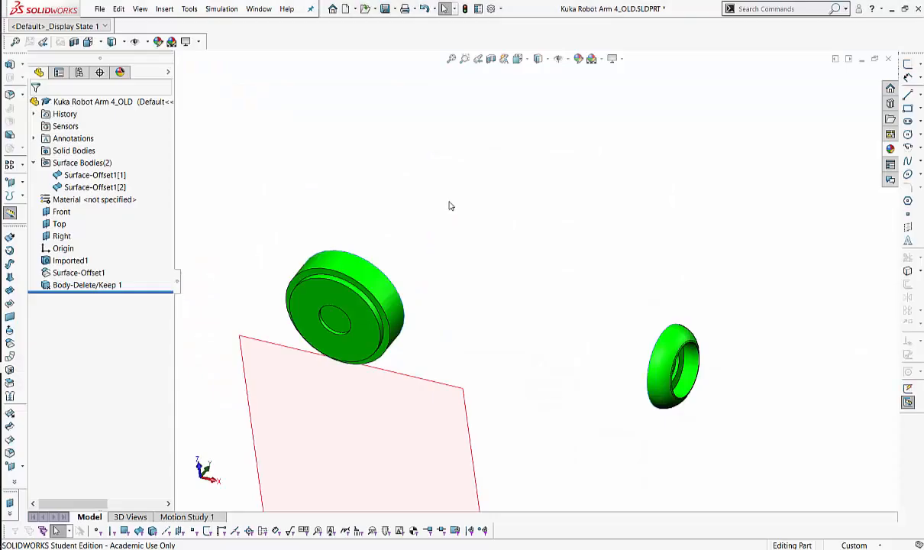
{"action": "middle_click_drag", "start_coordinate": [470, 260], "coordinate": [540, 175]}
{"action": "scroll", "coordinate": [522, 270], "scroll_direction": "up", "scroll_amount": 3}
{"action": "scroll", "coordinate": [513, 280], "scroll_direction": "up", "scroll_amount": 3}
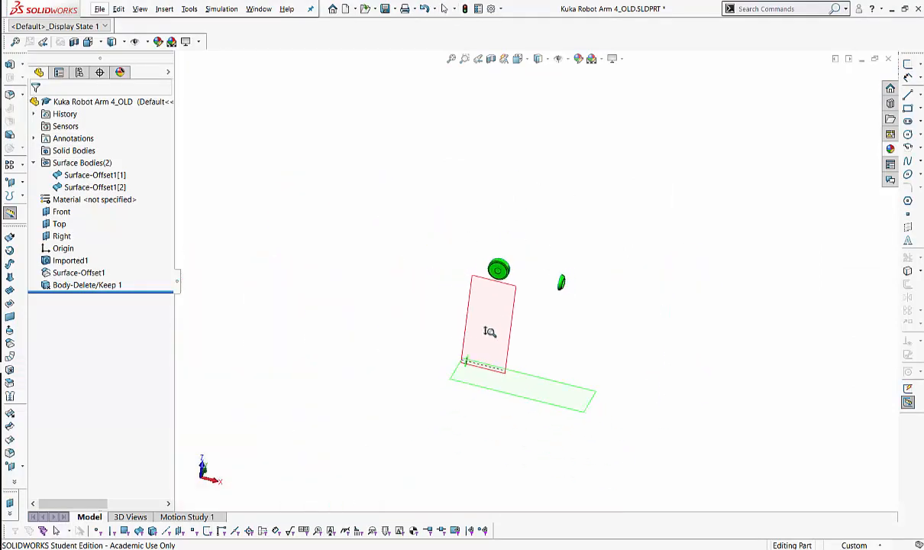
{"action": "mouse_move", "coordinate": [489, 329]}
{"action": "middle_mouse_down"}
{"action": "mouse_move", "coordinate": [480, 327]}
{"action": "mouse_move", "coordinate": [497, 336]}
{"action": "middle_mouse_up"}
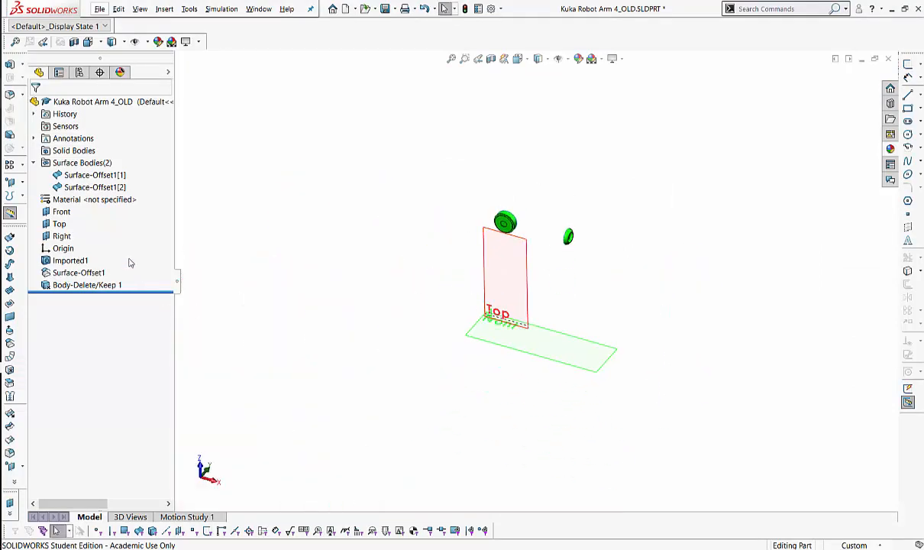
{"action": "left_click", "coordinate": [64, 248]}
{"action": "scroll", "coordinate": [578, 268], "scroll_direction": "down", "scroll_amount": 6}
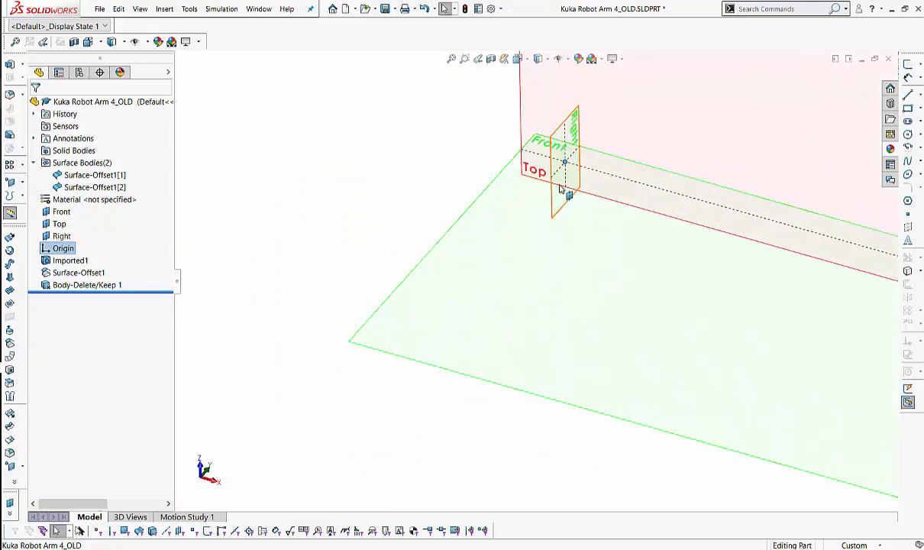
{"action": "scroll", "coordinate": [522, 441], "scroll_direction": "up", "scroll_amount": 5}
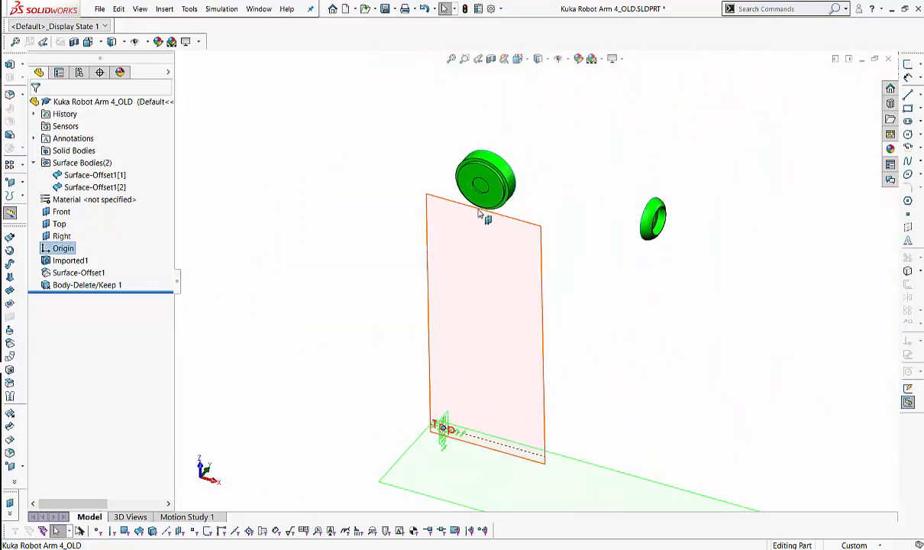
{"action": "middle_click_drag", "start_coordinate": [575, 270], "coordinate": [558, 284]}
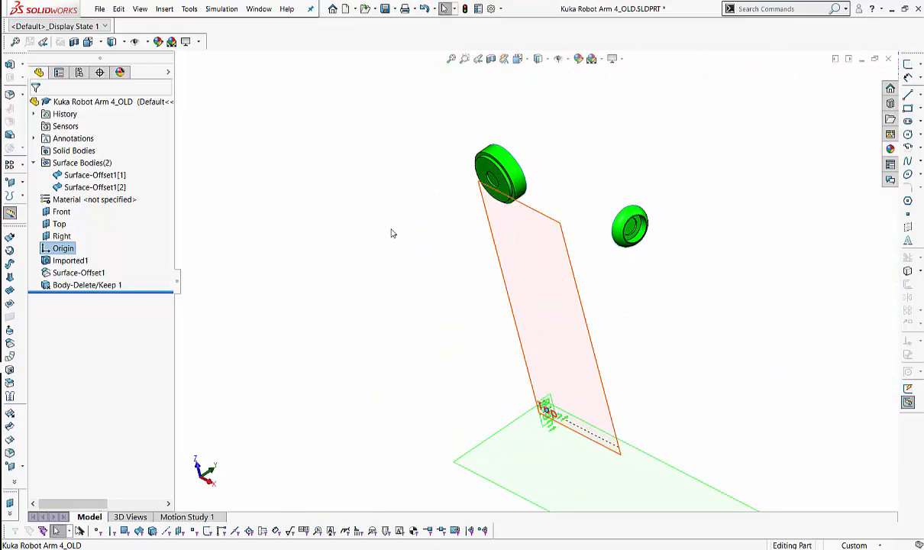
Switch back to Maya and select surface1 in the Outliner to locate it among the imported joints.
{"action": "key", "text": "alt+Tab"}
{"action": "left_click_drag", "start_coordinate": [481, 291], "coordinate": [423, 297], "text": "alt"}
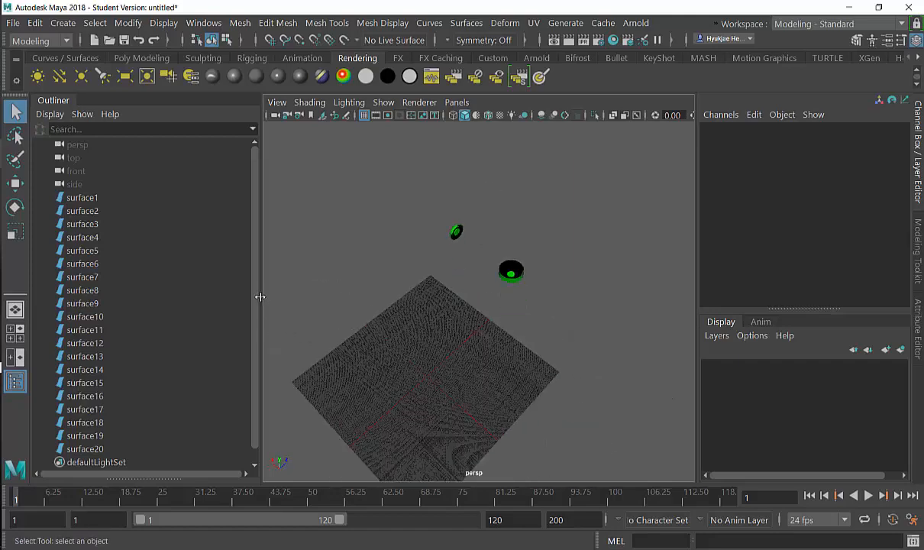
{"action": "left_click_drag", "start_coordinate": [259, 296], "coordinate": [255, 297]}
{"action": "left_click", "coordinate": [81, 198]}
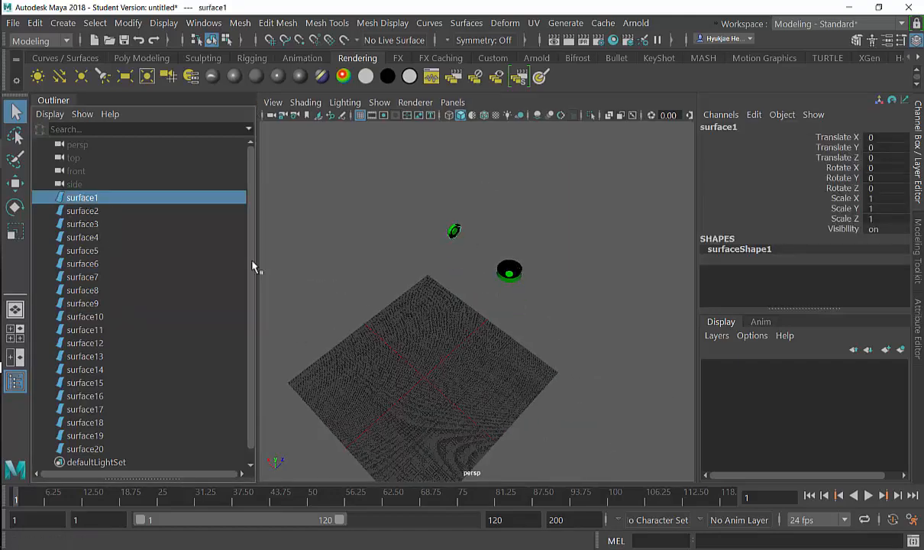
{"action": "scroll", "coordinate": [254, 298], "scroll_direction": "down", "scroll_amount": 1}
{"action": "right_click_drag", "start_coordinate": [350, 282], "coordinate": [648, 254], "text": "alt"}
{"action": "middle_click_drag", "start_coordinate": [522, 231], "coordinate": [471, 282], "text": "alt"}
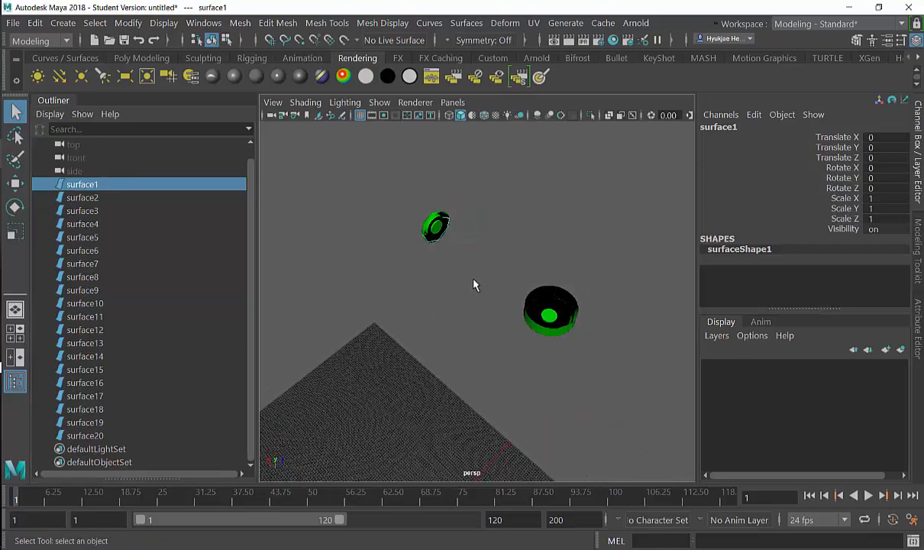
Select surface1 through surface11 of the smaller joint, frame them in the view and inspect their shape.
{"action": "left_click", "coordinate": [555, 212]}
{"action": "scroll", "coordinate": [465, 305], "scroll_direction": "up", "scroll_amount": 5}
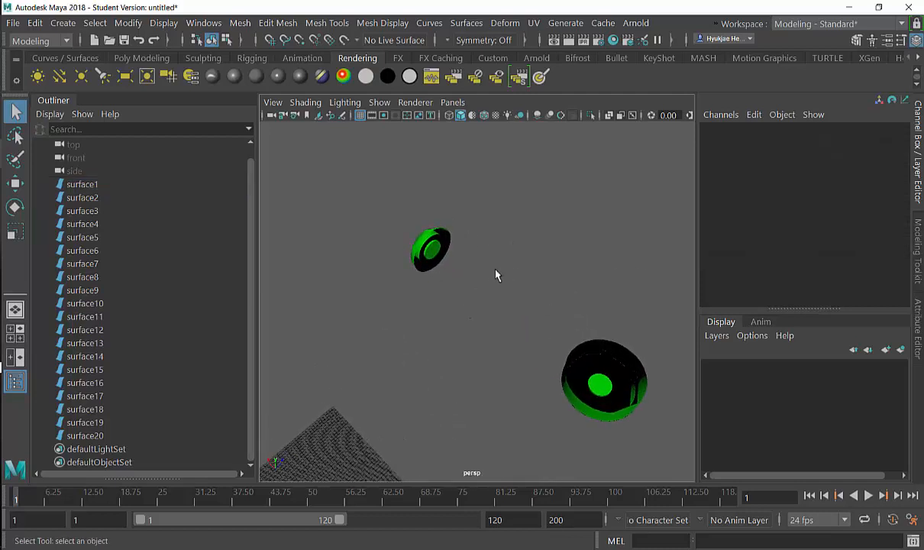
{"action": "left_click_drag", "start_coordinate": [419, 251], "coordinate": [458, 307]}
{"action": "left_click", "coordinate": [120, 369]}
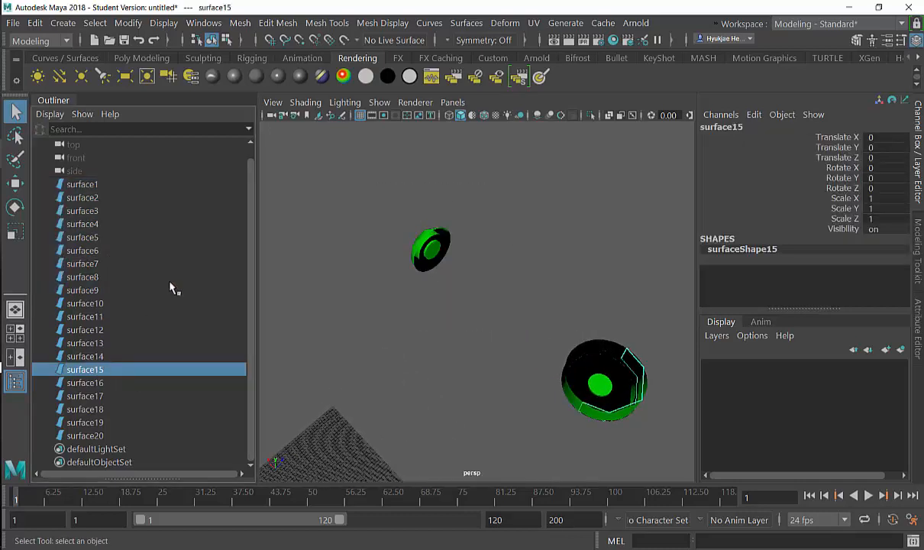
{"action": "key", "text": "ctrl+z"}
{"action": "key", "text": "f"}
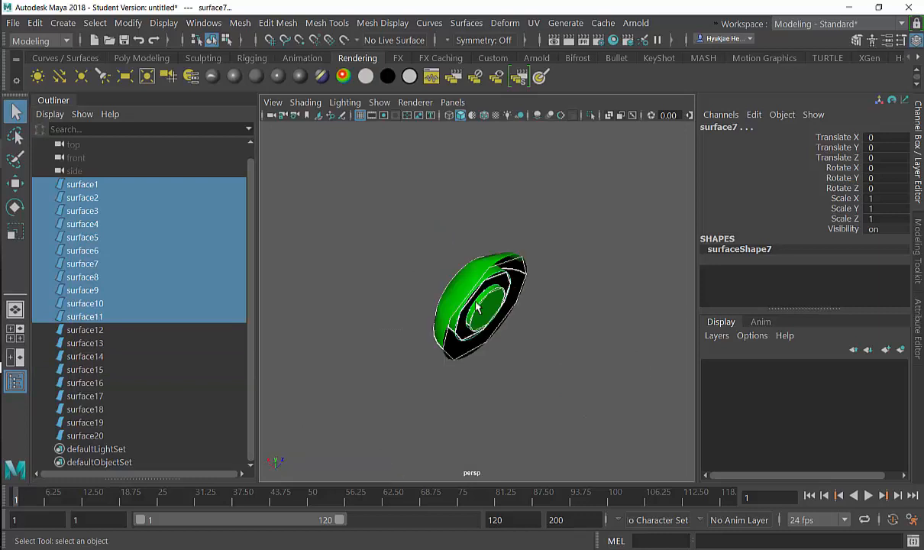
{"action": "left_click_drag", "start_coordinate": [476, 307], "coordinate": [528, 260], "text": "alt"}
{"action": "right_click_drag", "start_coordinate": [527, 261], "coordinate": [633, 245], "text": "alt"}
{"action": "left_click", "coordinate": [633, 246]}
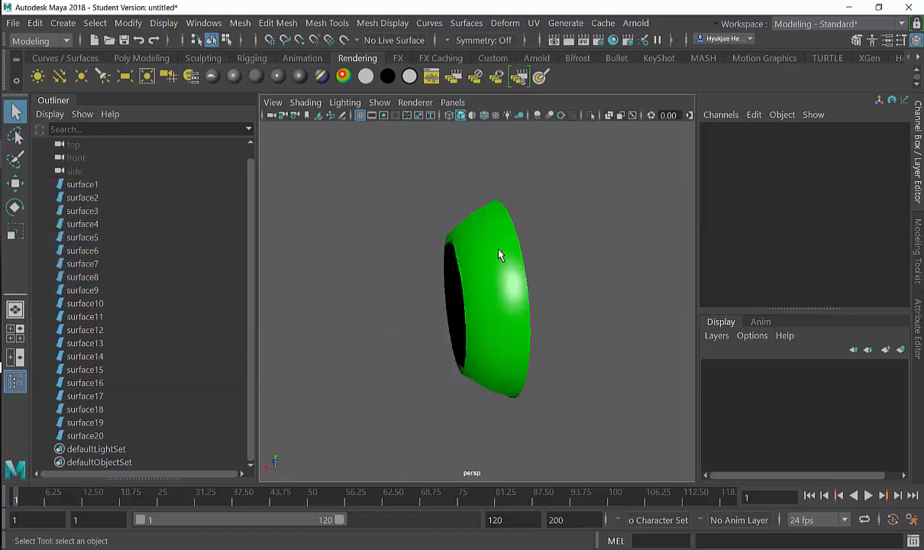
Try moving one of the smaller joint's outer surface patches away, then undo the move.
{"action": "left_click", "coordinate": [512, 290]}
{"action": "left_click_drag", "start_coordinate": [484, 273], "coordinate": [536, 268], "text": "alt"}
{"action": "left_click", "coordinate": [537, 267]}
{"action": "left_click_drag", "start_coordinate": [632, 184], "coordinate": [538, 274], "text": "alt"}
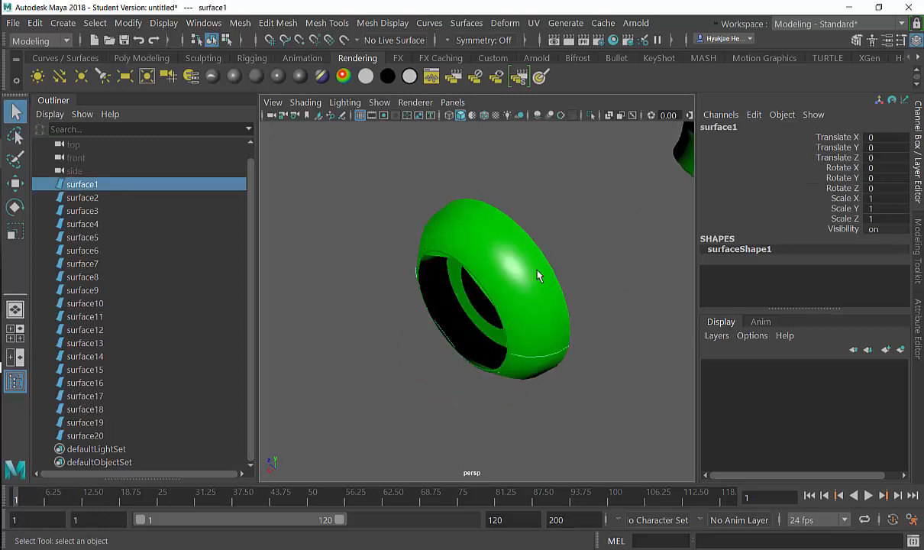
{"action": "left_click", "coordinate": [538, 274]}
{"action": "key", "text": "w"}
{"action": "middle_click_drag", "start_coordinate": [581, 244], "coordinate": [612, 108]}
{"action": "key", "text": "ctrl+z"}
{"action": "left_click_drag", "start_coordinate": [614, 264], "coordinate": [592, 305], "text": "alt"}
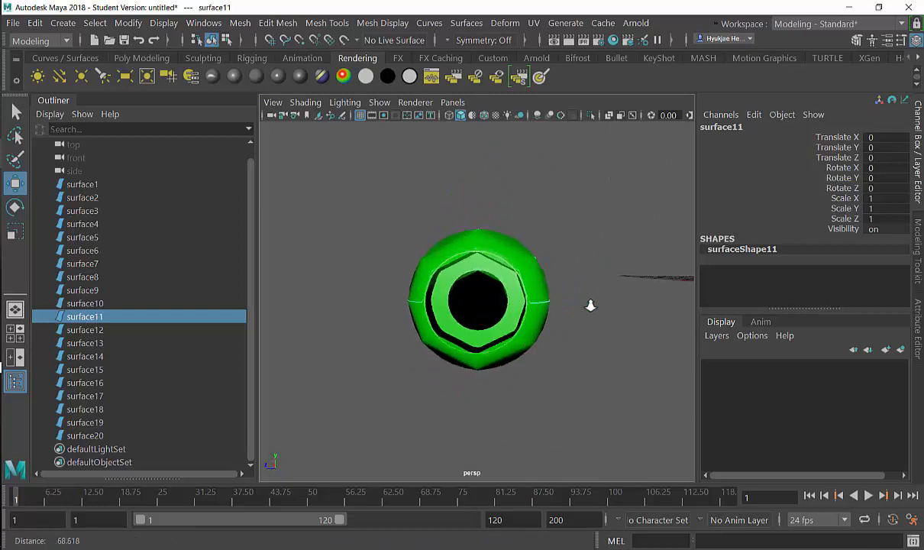
Inspect the smaller joint's separate surface patches and its position relative to the larger joint.
{"action": "left_click", "coordinate": [581, 184]}
{"action": "left_click_drag", "start_coordinate": [574, 204], "coordinate": [521, 254], "text": "alt"}
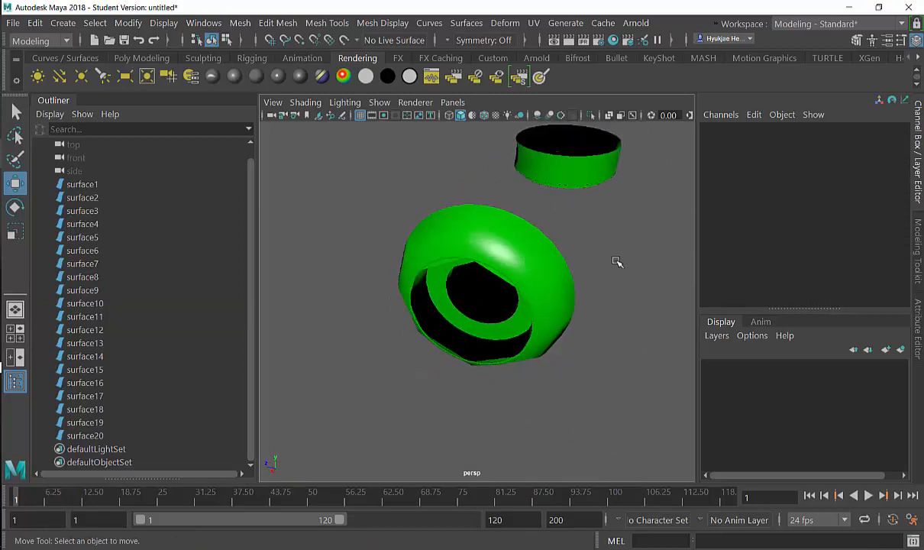
{"action": "left_click_drag", "start_coordinate": [617, 262], "coordinate": [391, 333], "text": "alt"}
{"action": "left_click", "coordinate": [401, 340]}
{"action": "left_click_drag", "start_coordinate": [388, 374], "coordinate": [394, 313]}
{"action": "left_click", "coordinate": [383, 289]}
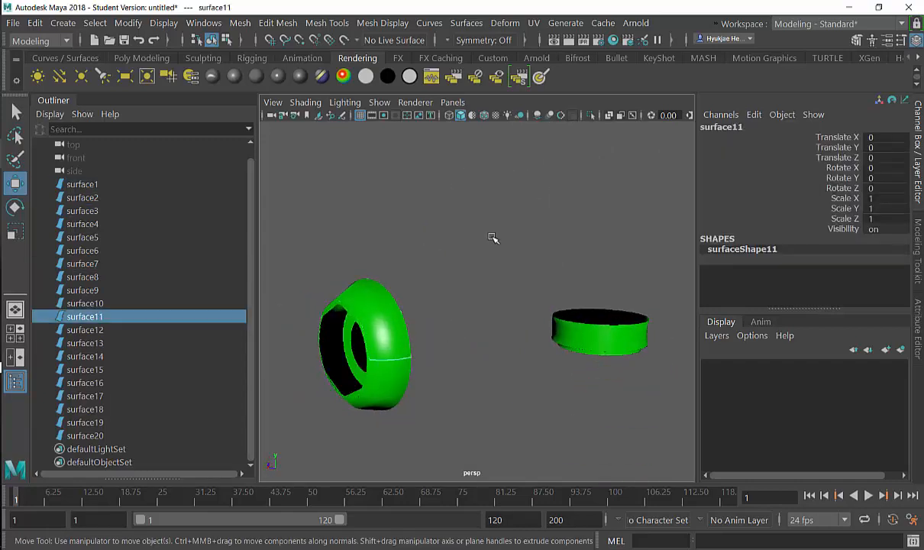
{"action": "left_click", "coordinate": [508, 231]}
{"action": "left_click_drag", "start_coordinate": [512, 230], "coordinate": [557, 128], "text": "alt"}
{"action": "right_click_drag", "start_coordinate": [557, 128], "coordinate": [486, 213], "text": "alt"}
{"action": "middle_click_drag", "start_coordinate": [486, 212], "coordinate": [432, 240], "text": "alt"}
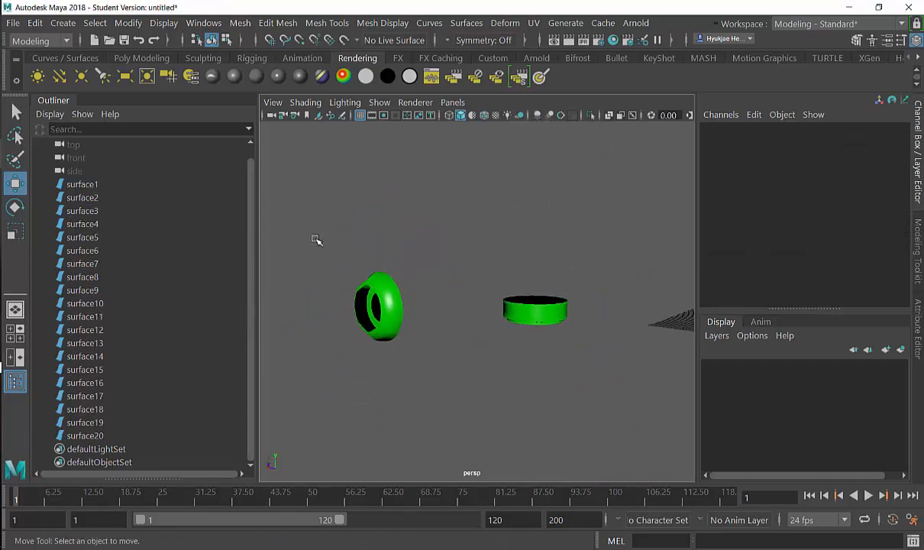
Group the larger joint's surfaces, surface12 through surface20.
{"action": "left_click_drag", "start_coordinate": [795, 542], "coordinate": [794, 541]}
{"action": "left_click_drag", "start_coordinate": [501, 319], "coordinate": [482, 291], "text": "alt"}
{"action": "left_click", "coordinate": [509, 206]}
{"action": "left_click_drag", "start_coordinate": [685, 360], "coordinate": [686, 360]}
{"action": "middle_click_drag", "start_coordinate": [586, 318], "coordinate": [557, 324], "text": "alt"}
{"action": "left_click", "coordinate": [439, 190]}
{"action": "left_click_drag", "start_coordinate": [626, 327], "coordinate": [626, 238]}
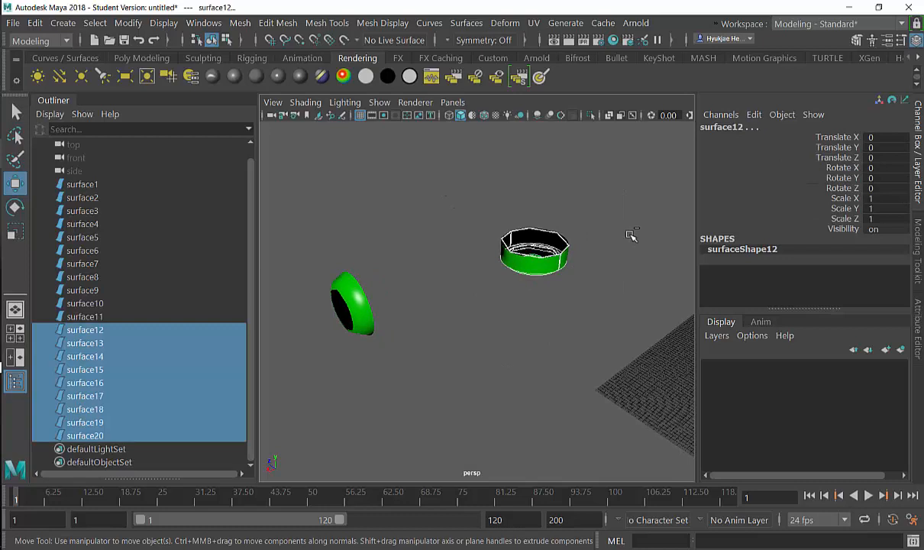
{"action": "key", "text": "ctrl+g"}
Group the smaller joint's surfaces, surface1 through surface11, separately and check both groups in the Outliner.
{"action": "left_click_drag", "start_coordinate": [423, 229], "coordinate": [284, 466]}
{"action": "key", "text": "ctrl+g"}
{"action": "left_click", "coordinate": [297, 322]}
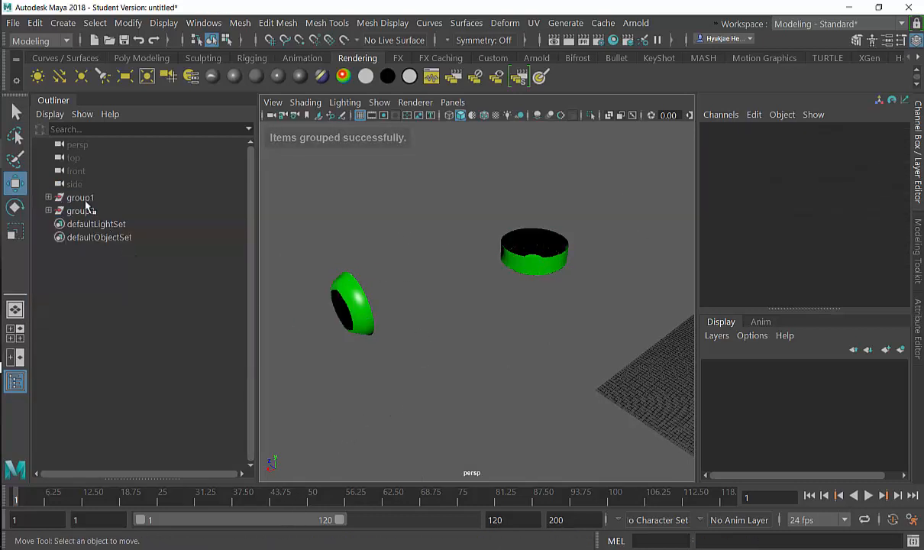
{"action": "left_click", "coordinate": [83, 198]}
{"action": "left_click", "coordinate": [82, 212]}
{"action": "left_click", "coordinate": [318, 207]}
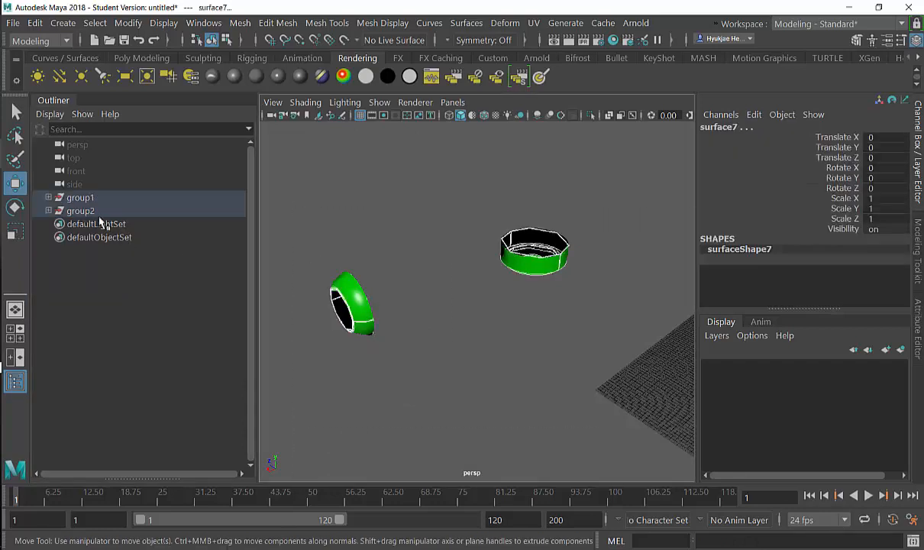
Create a display layer from group1 and group2 and name it JOINT_REFERENCE_SURFACES.
{"action": "left_click", "coordinate": [83, 199]}
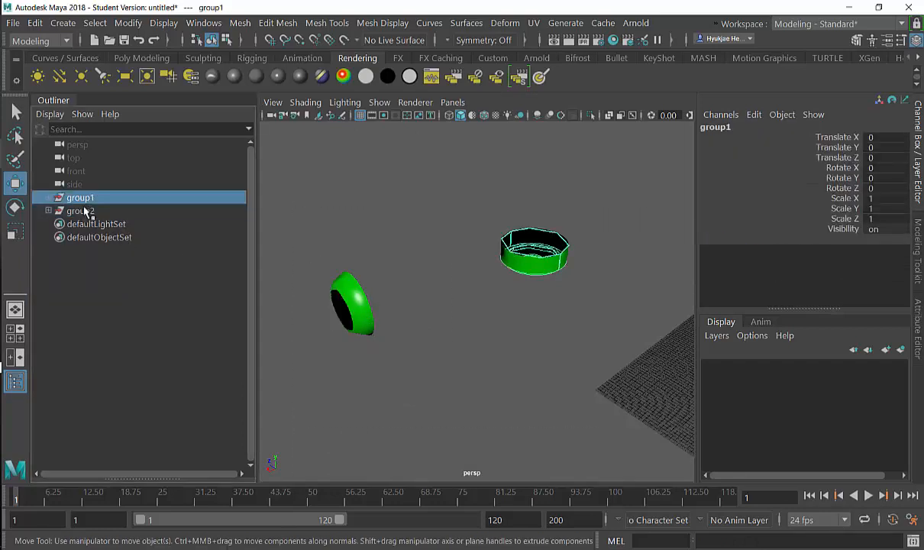
{"action": "left_click", "coordinate": [901, 349]}
{"action": "double_click", "coordinate": [784, 368]}
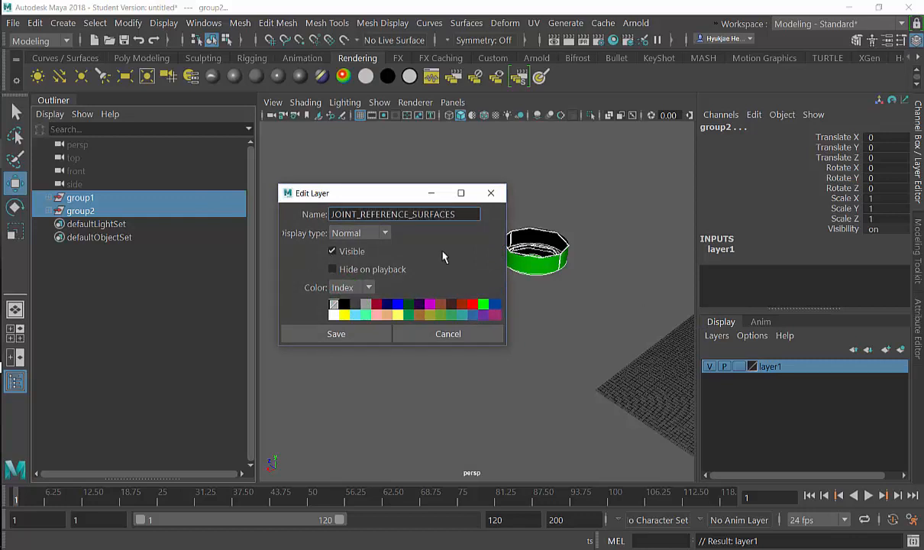
{"action": "left_click", "coordinate": [336, 334]}
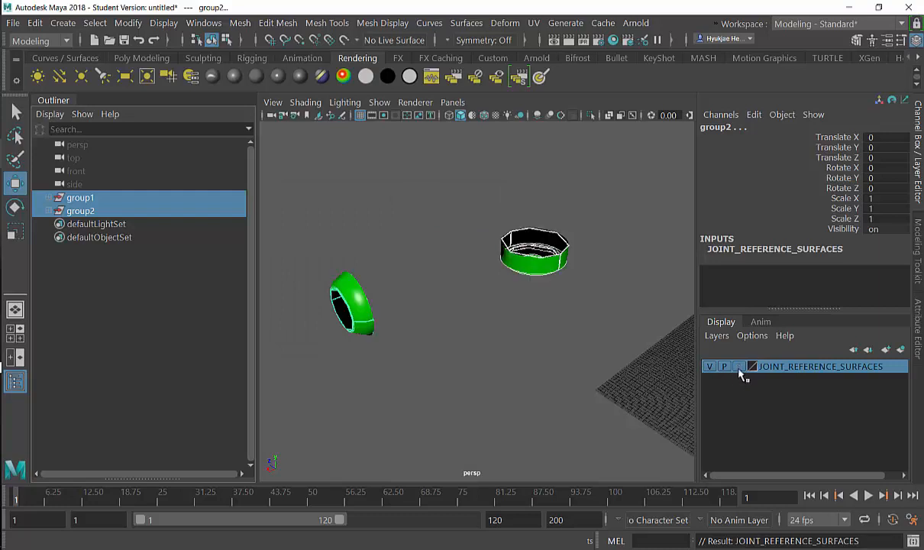
Set the JOINT_REFERENCE_SURFACES layer to template display and view both joints as wireframes.
{"action": "left_click", "coordinate": [710, 368]}
{"action": "left_click", "coordinate": [584, 324]}
{"action": "left_click_drag", "start_coordinate": [581, 330], "coordinate": [653, 347], "text": "alt"}
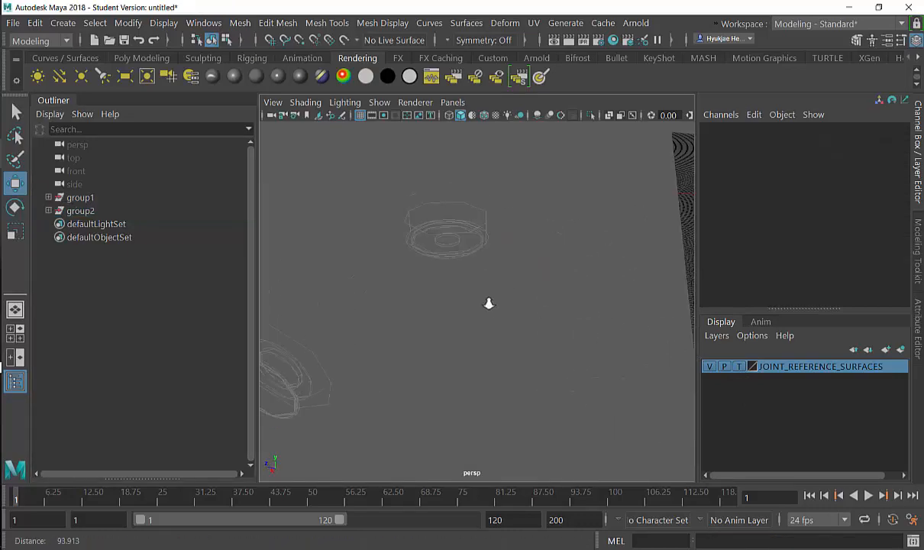
{"action": "left_click_drag", "start_coordinate": [488, 303], "coordinate": [634, 290], "text": "alt"}
{"action": "right_click_drag", "start_coordinate": [633, 290], "coordinate": [528, 319], "text": "alt"}
{"action": "mouse_move", "coordinate": [528, 319]}
{"action": "left_mouse_down", "text": "alt"}
{"action": "mouse_move", "coordinate": [521, 336]}
{"action": "mouse_move", "coordinate": [535, 309]}
{"action": "left_mouse_up", "text": "alt"}
{"action": "middle_click_drag", "start_coordinate": [535, 308], "coordinate": [602, 282], "text": "alt"}
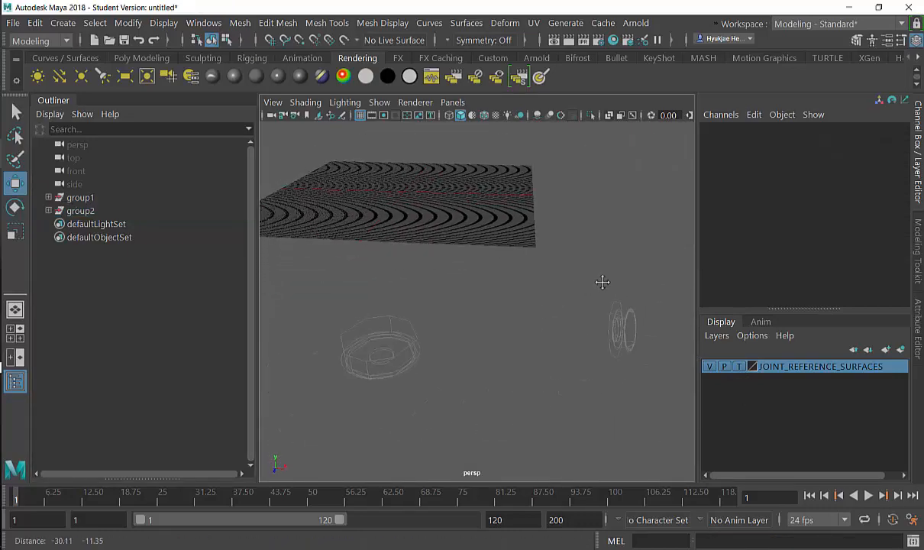
Set the JOINT_REFERENCE_SURFACES layer to reference display, then hide the side panels to enlarge the perspective view.
{"action": "scroll", "coordinate": [603, 282], "scroll_direction": "down", "scroll_amount": 1}
{"action": "left_click_drag", "start_coordinate": [584, 334], "coordinate": [445, 326], "text": "alt"}
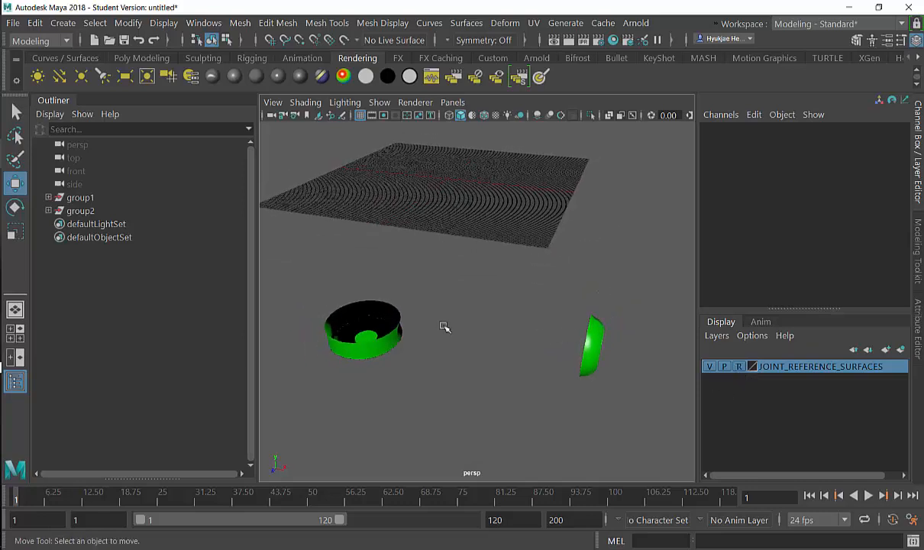
{"action": "left_click_drag", "start_coordinate": [641, 437], "coordinate": [433, 269], "text": "alt"}
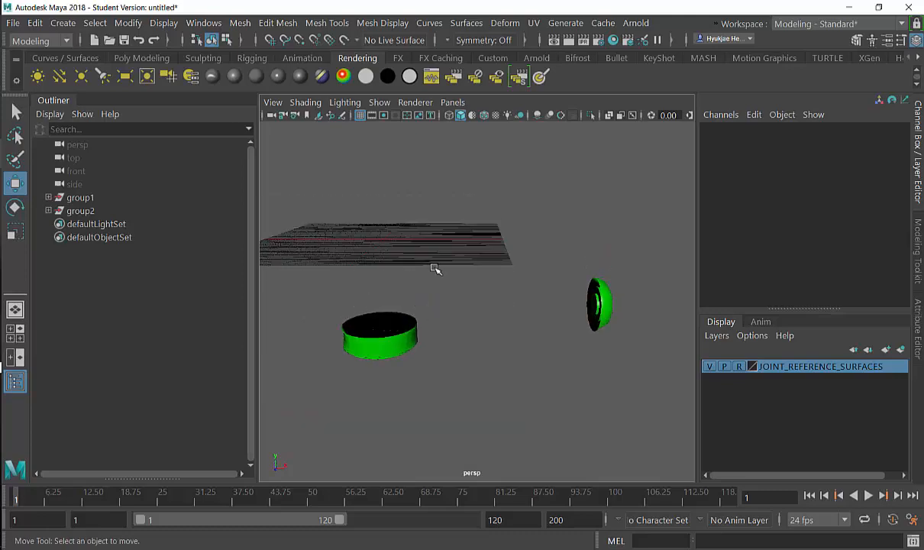
{"action": "left_click_drag", "start_coordinate": [352, 295], "coordinate": [382, 337], "text": "alt"}
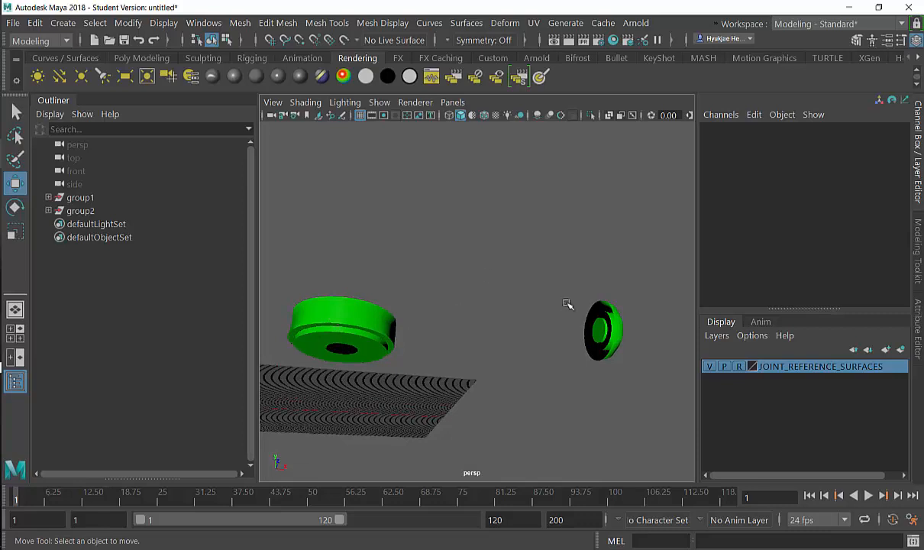
{"action": "left_click_drag", "start_coordinate": [566, 304], "coordinate": [541, 308], "text": "alt"}
{"action": "key", "text": "ctrl+space"}
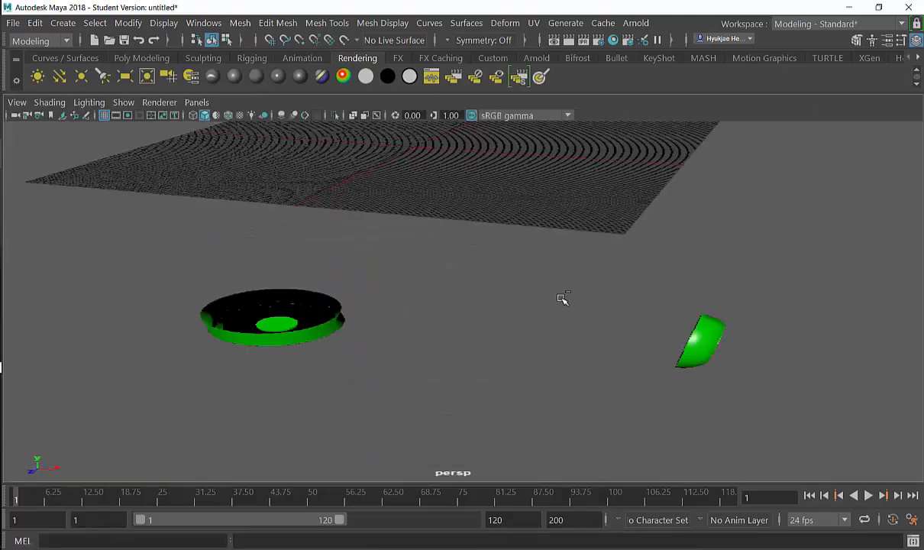
Create a polygon cube and scale it into a long rectangular block much larger than the reference joints.
{"action": "key", "text": "space"}
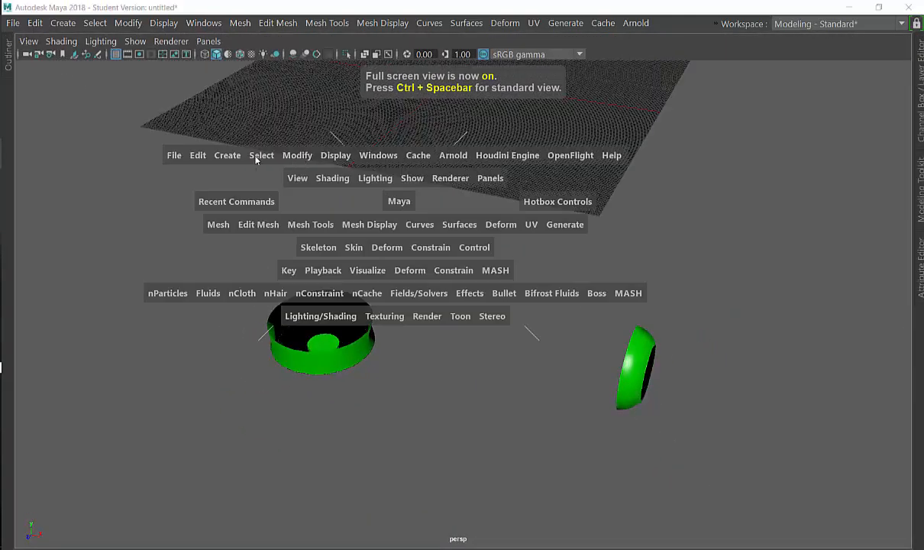
{"action": "left_click", "coordinate": [227, 156]}
{"action": "mouse_move", "coordinate": [305, 205]}
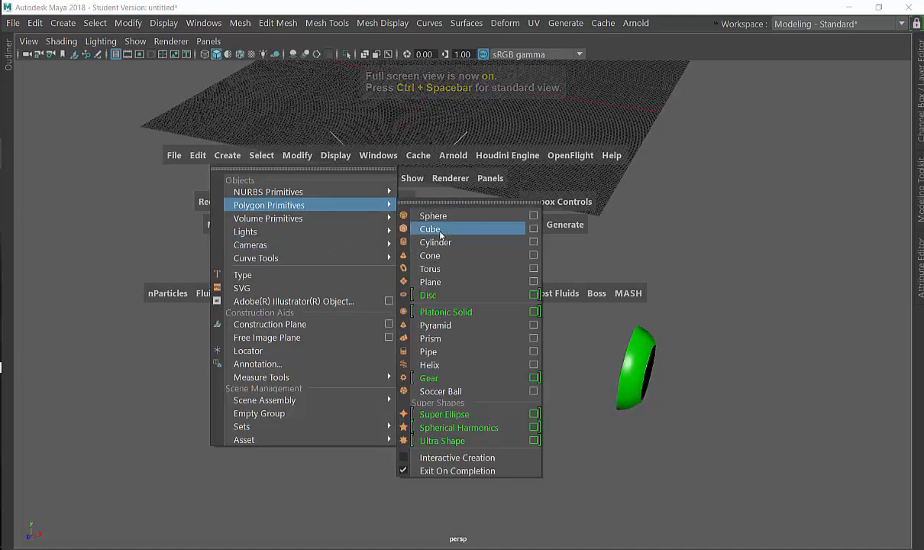
{"action": "left_click", "coordinate": [441, 229]}
{"action": "left_click_drag", "start_coordinate": [527, 299], "coordinate": [390, 253], "text": "alt"}
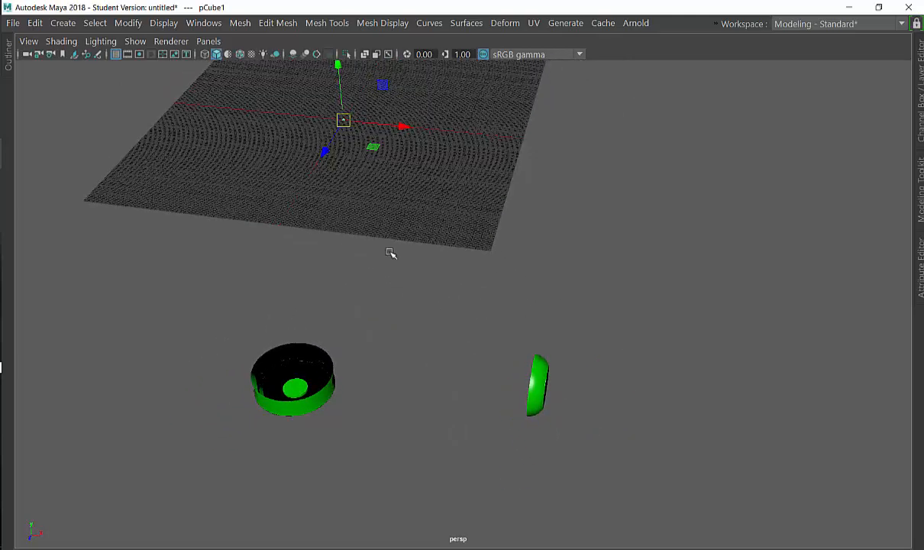
{"action": "left_click_drag", "start_coordinate": [345, 118], "coordinate": [370, 135]}
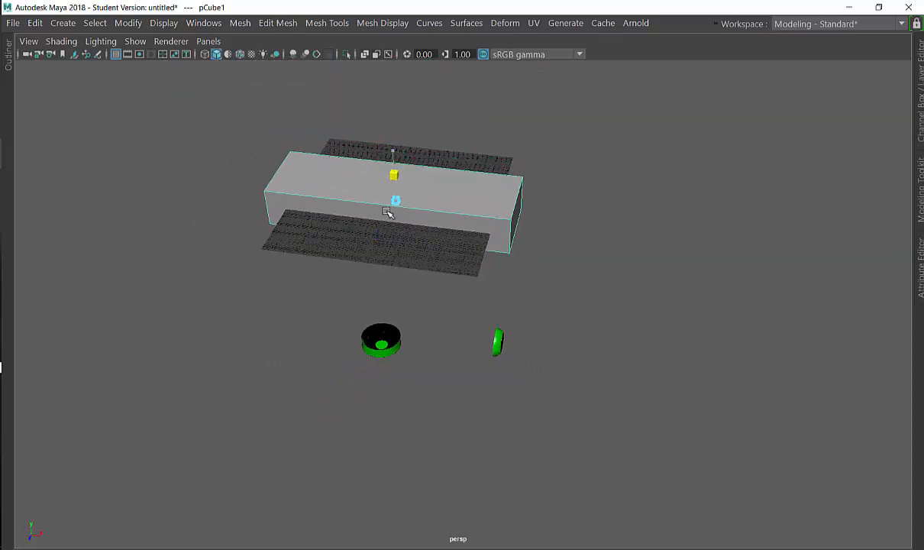
Move the block down and forward over the two green reference joints.
{"action": "left_click_drag", "start_coordinate": [387, 211], "coordinate": [417, 229], "text": "alt"}
{"action": "left_click_drag", "start_coordinate": [441, 189], "coordinate": [408, 204], "text": "alt"}
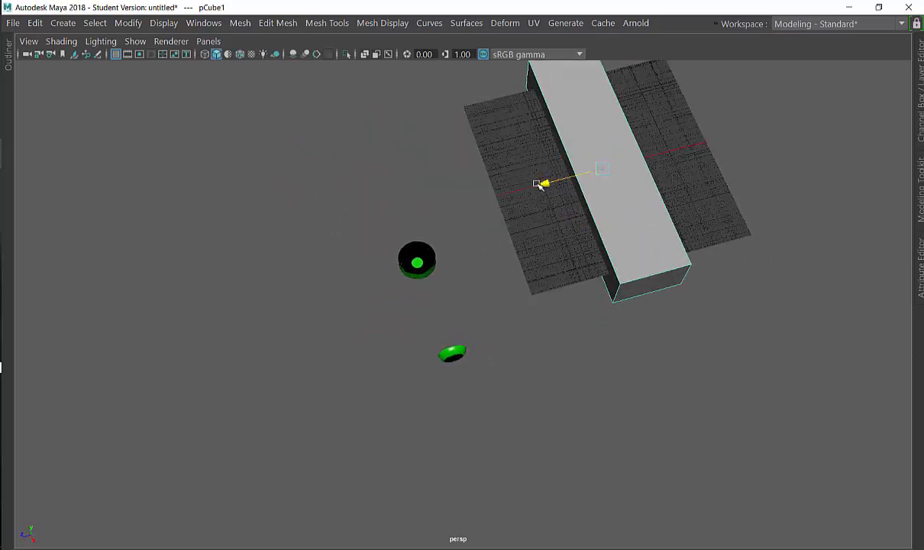
{"action": "left_click_drag", "start_coordinate": [539, 184], "coordinate": [509, 329]}
{"action": "middle_click_drag", "start_coordinate": [508, 328], "coordinate": [512, 227], "text": "alt"}
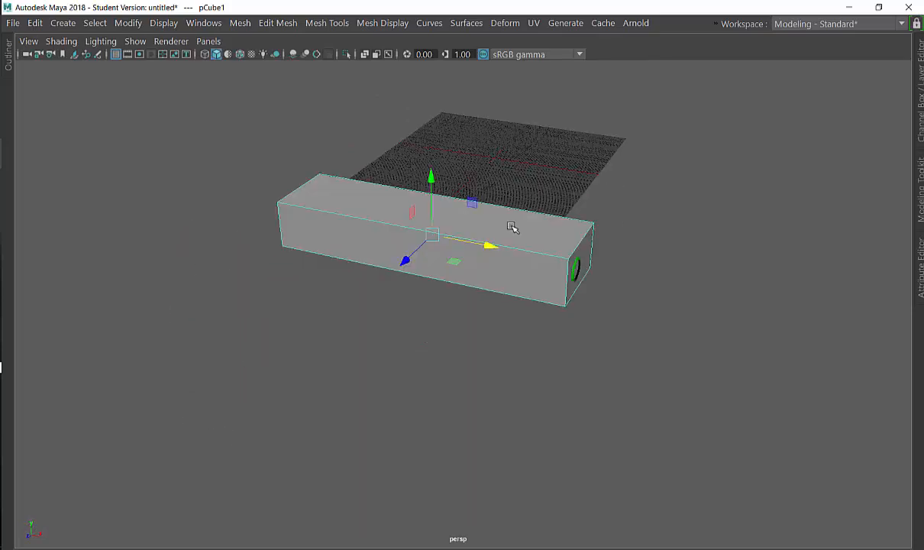
{"action": "right_click_drag", "start_coordinate": [512, 227], "coordinate": [611, 313], "text": "alt"}
{"action": "middle_click_drag", "start_coordinate": [496, 272], "coordinate": [397, 276], "text": "alt"}
{"action": "left_click_drag", "start_coordinate": [379, 213], "coordinate": [456, 200], "text": "alt"}
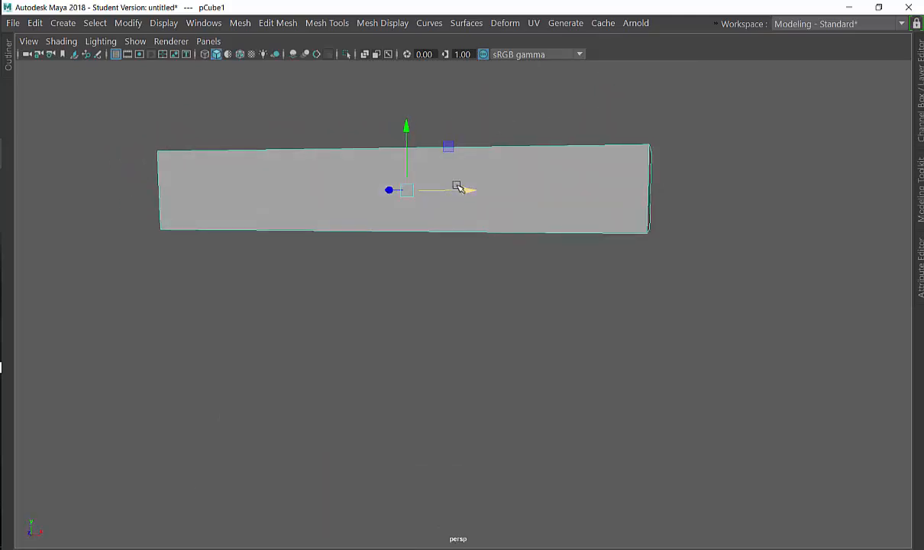
Scale the block's length, depth and height so it spans both joints, leaving their mating faces exposed.
{"action": "mouse_move", "coordinate": [419, 155]}
{"action": "left_mouse_down", "text": "alt"}
{"action": "mouse_move", "coordinate": [405, 165]}
{"action": "mouse_move", "coordinate": [402, 184]}
{"action": "mouse_move", "coordinate": [420, 168]}
{"action": "left_mouse_up", "text": "alt"}
{"action": "right_click_drag", "start_coordinate": [418, 166], "coordinate": [554, 349], "text": "alt"}
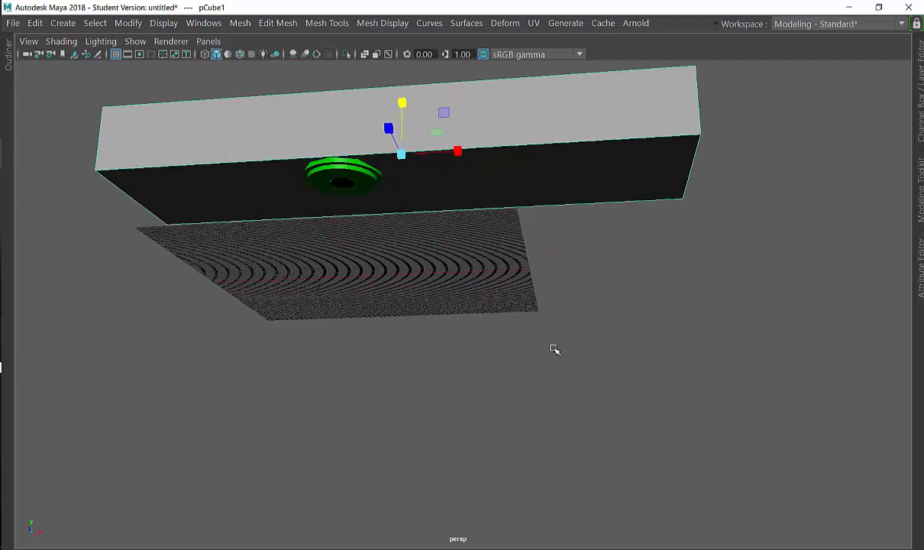
{"action": "left_click_drag", "start_coordinate": [569, 261], "coordinate": [611, 344], "text": "alt"}
{"action": "left_click_drag", "start_coordinate": [485, 327], "coordinate": [426, 241], "text": "alt"}
{"action": "middle_click_drag", "start_coordinate": [763, 248], "coordinate": [777, 243]}
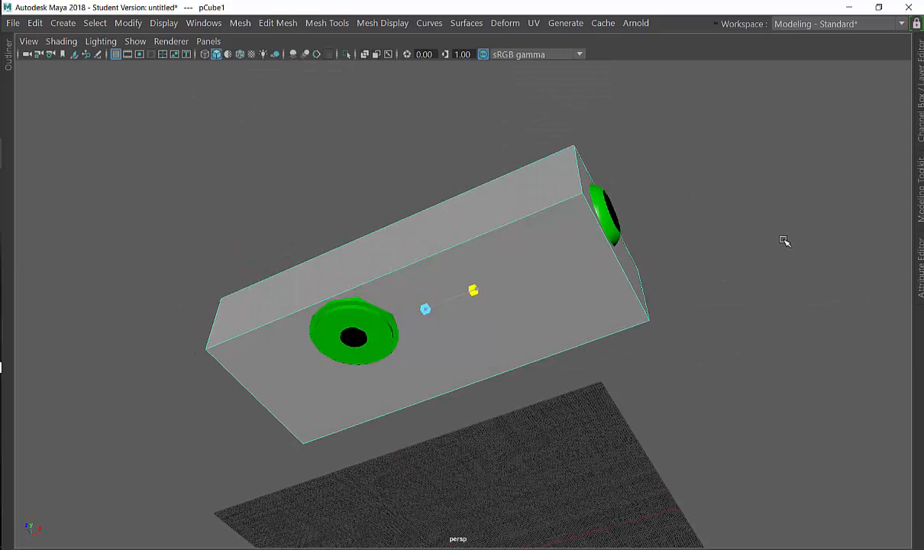
{"action": "left_click_drag", "start_coordinate": [729, 250], "coordinate": [816, 277], "text": "alt"}
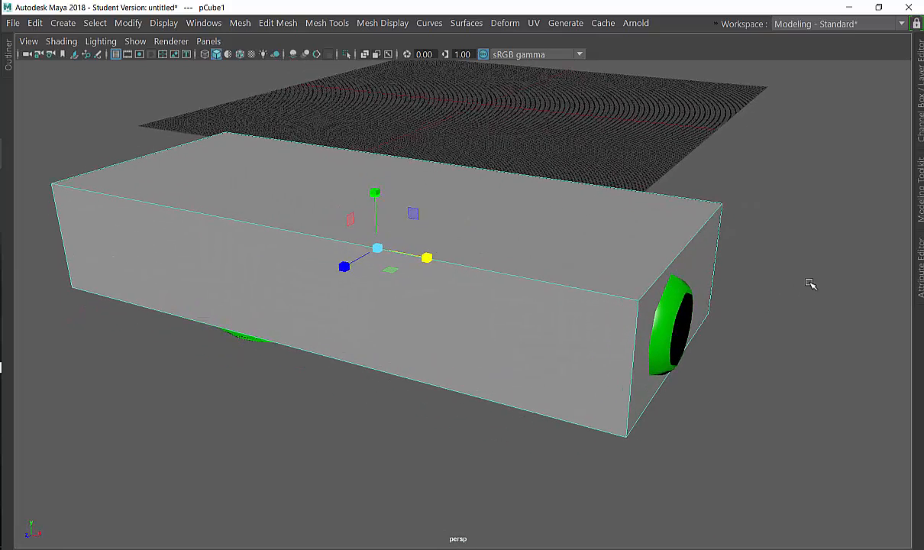
{"action": "middle_click_drag", "start_coordinate": [810, 282], "coordinate": [814, 282]}
{"action": "left_click_drag", "start_coordinate": [813, 282], "coordinate": [658, 290], "text": "alt"}
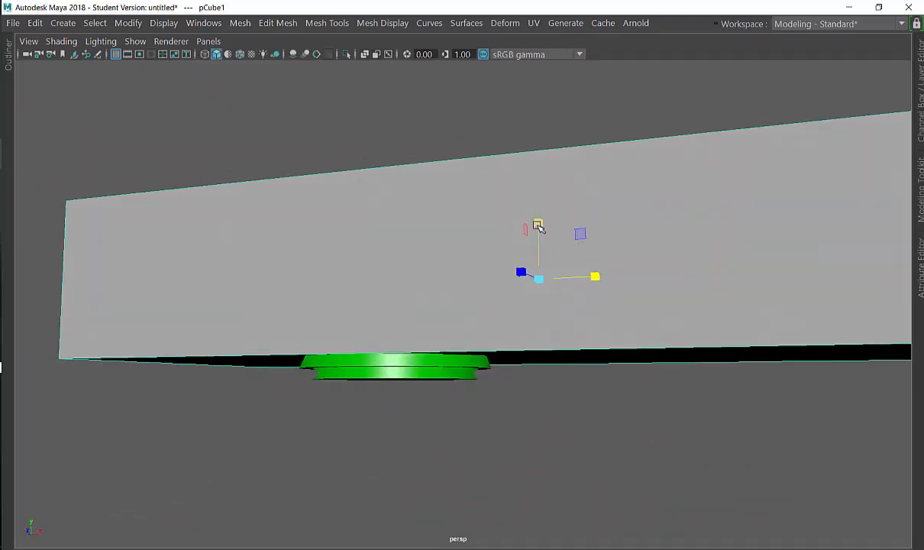
{"action": "left_click_drag", "start_coordinate": [537, 224], "coordinate": [545, 213]}
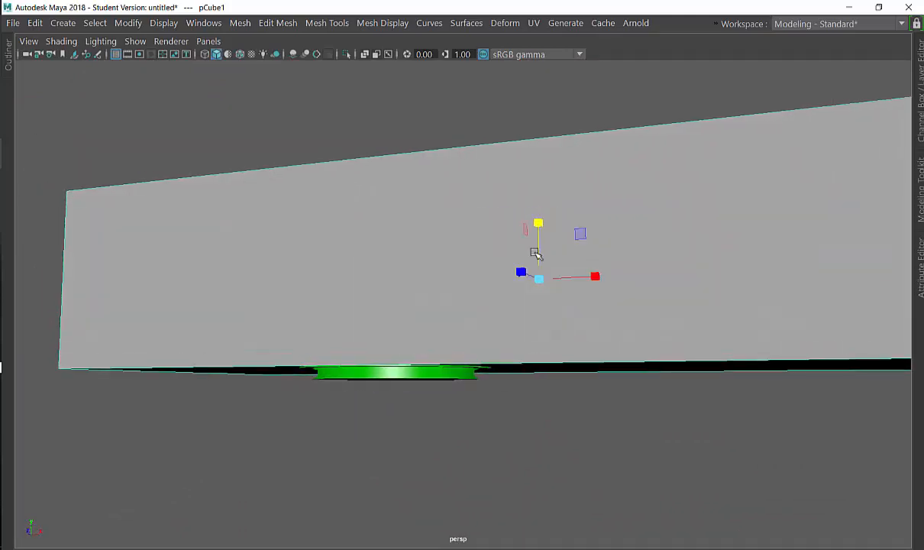
{"action": "left_click_drag", "start_coordinate": [537, 254], "coordinate": [651, 272], "text": "alt"}
Switch to SOLIDWORKS, restore the full arm by rolling back before Body-Delete/Keep 1, and examine the larger joint.
{"action": "key", "text": "alt+Tab"}
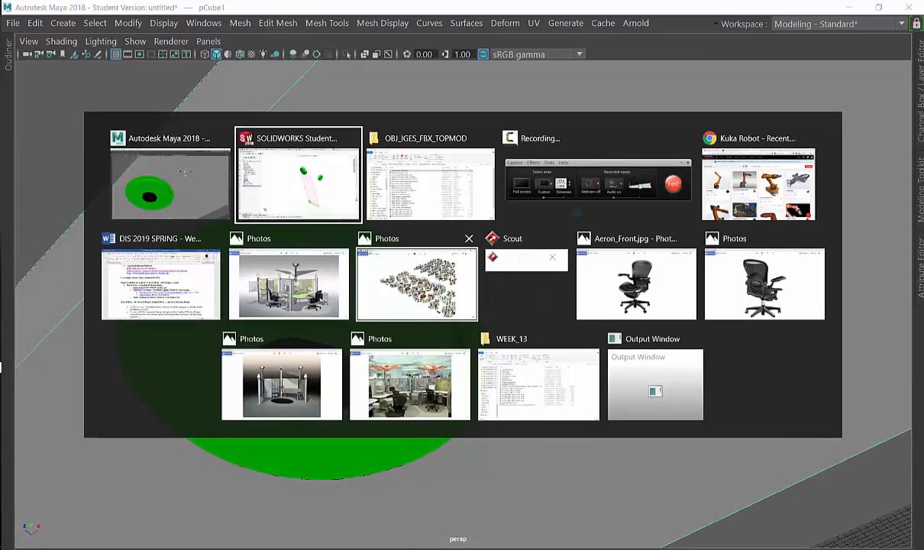
{"action": "left_click", "coordinate": [288, 194]}
{"action": "middle_click_drag", "start_coordinate": [488, 278], "coordinate": [593, 255]}
{"action": "middle_click_drag", "start_coordinate": [593, 217], "coordinate": [611, 332], "text": "ctrl"}
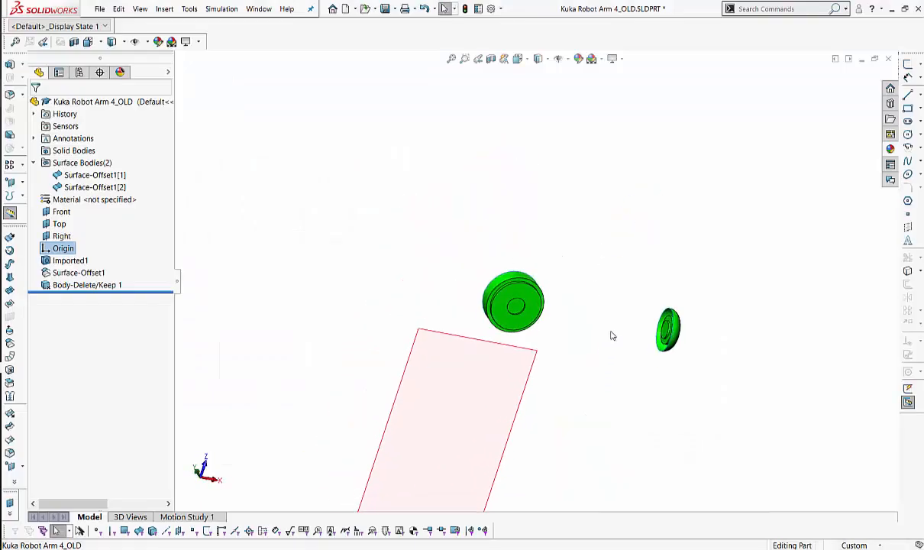
{"action": "scroll", "coordinate": [535, 281], "scroll_direction": "down", "scroll_amount": 7}
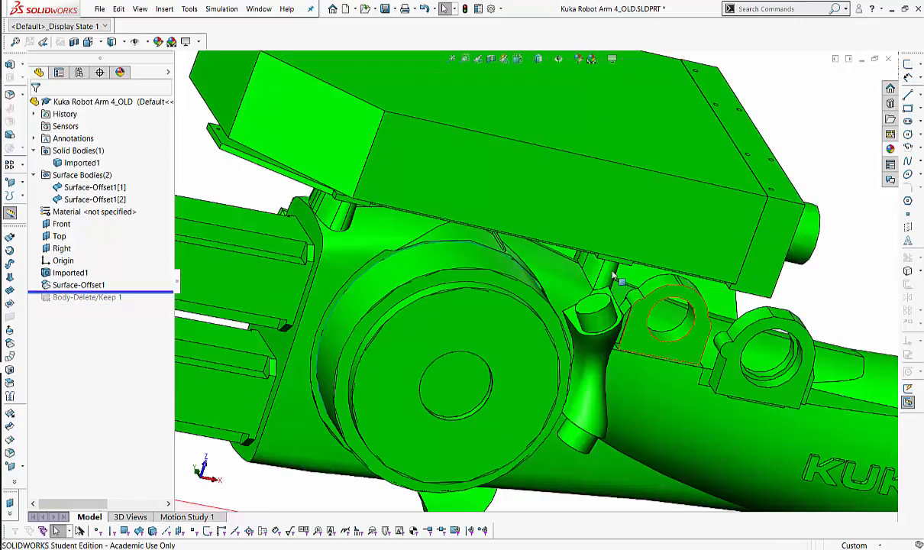
{"action": "scroll", "coordinate": [610, 264], "scroll_direction": "up", "scroll_amount": 3}
{"action": "middle_click_drag", "start_coordinate": [592, 300], "coordinate": [637, 346]}
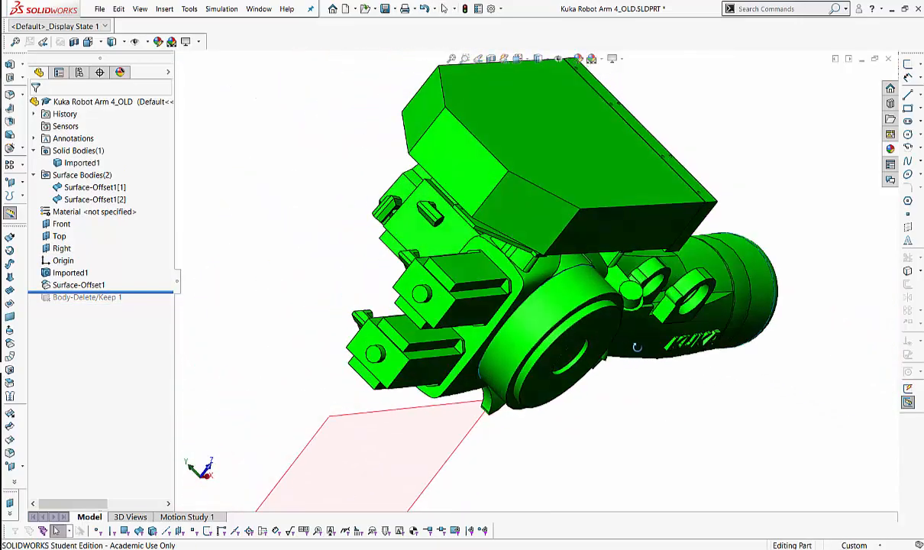
{"action": "scroll", "coordinate": [574, 274], "scroll_direction": "down", "scroll_amount": 6}
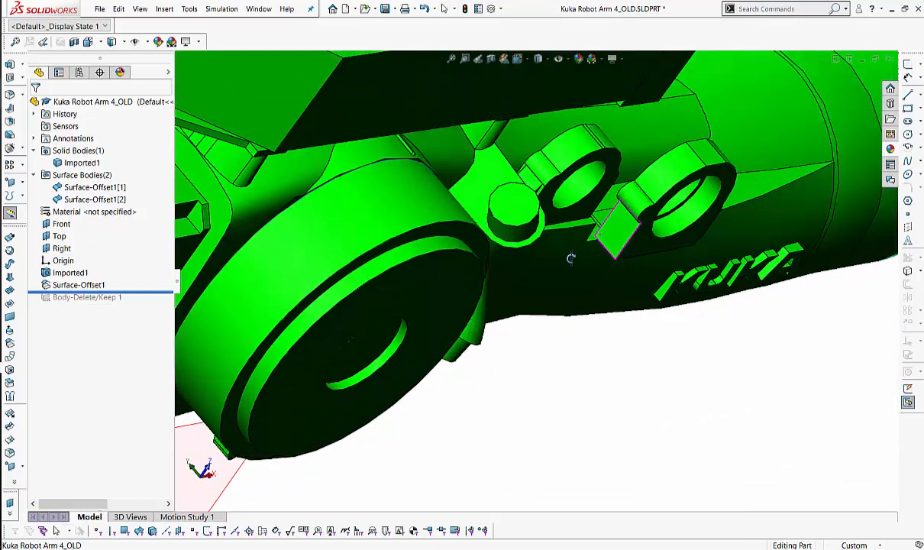
{"action": "middle_click_drag", "start_coordinate": [571, 258], "coordinate": [459, 252]}
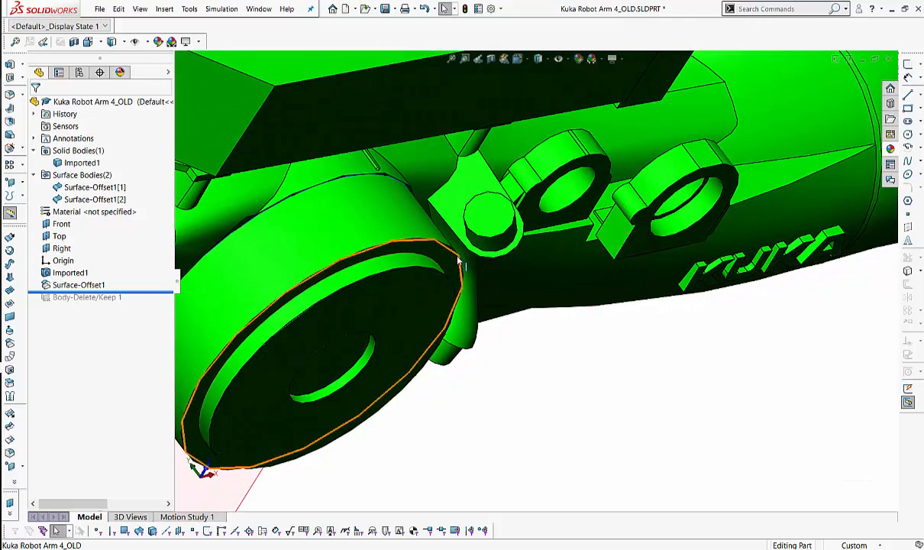
Switch to Maya, try rescaling the block, and undo the change.
{"action": "key", "text": "alt+Tab"}
{"action": "middle_click_drag", "start_coordinate": [579, 267], "coordinate": [589, 292]}
{"action": "key", "text": "ctrl+z"}
{"action": "left_click_drag", "start_coordinate": [729, 270], "coordinate": [545, 226], "text": "alt"}
Switch to SOLIDWORKS and bring up the Kuka Robot Assembly_OLD.SLDASM document.
{"action": "key", "text": "alt+Tab"}
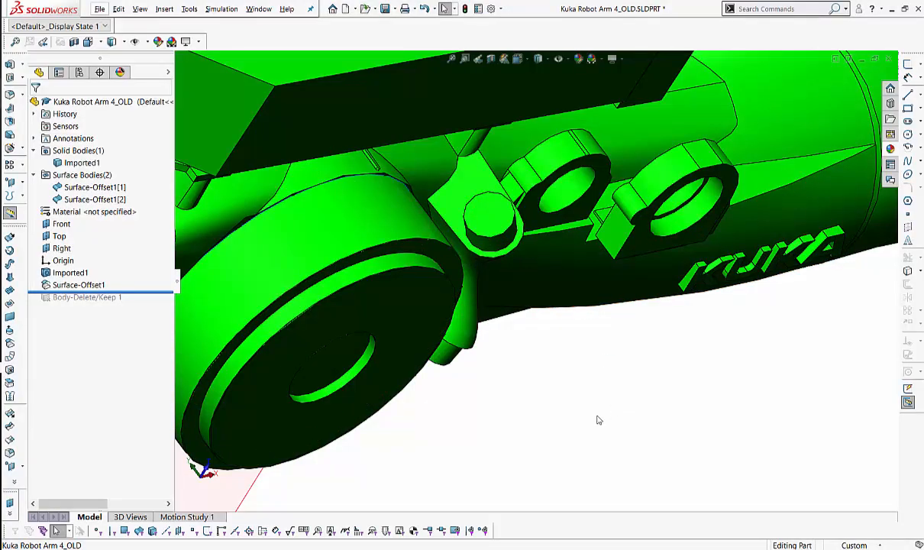
{"action": "middle_click_drag", "start_coordinate": [598, 419], "coordinate": [495, 210]}
{"action": "scroll", "coordinate": [603, 401], "scroll_direction": "up", "scroll_amount": 4}
{"action": "left_click", "coordinate": [258, 9]}
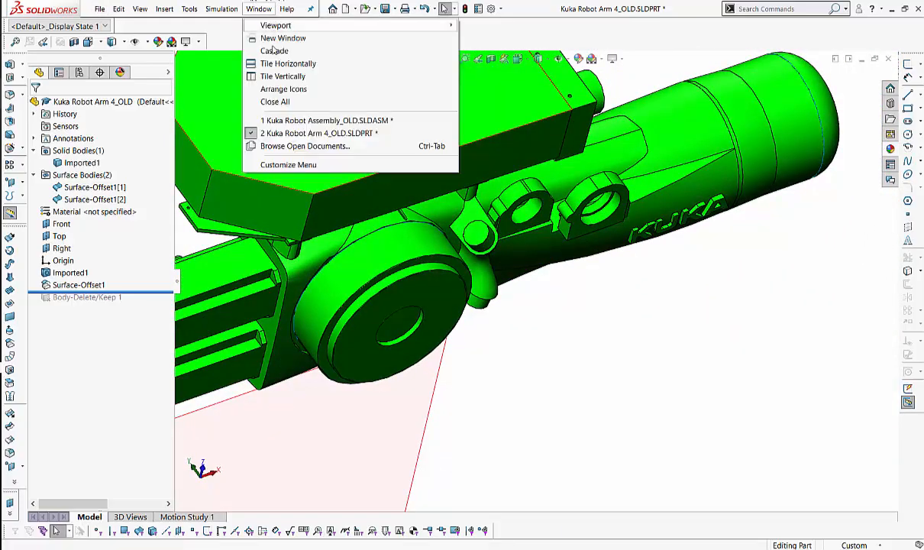
{"action": "left_click", "coordinate": [309, 121]}
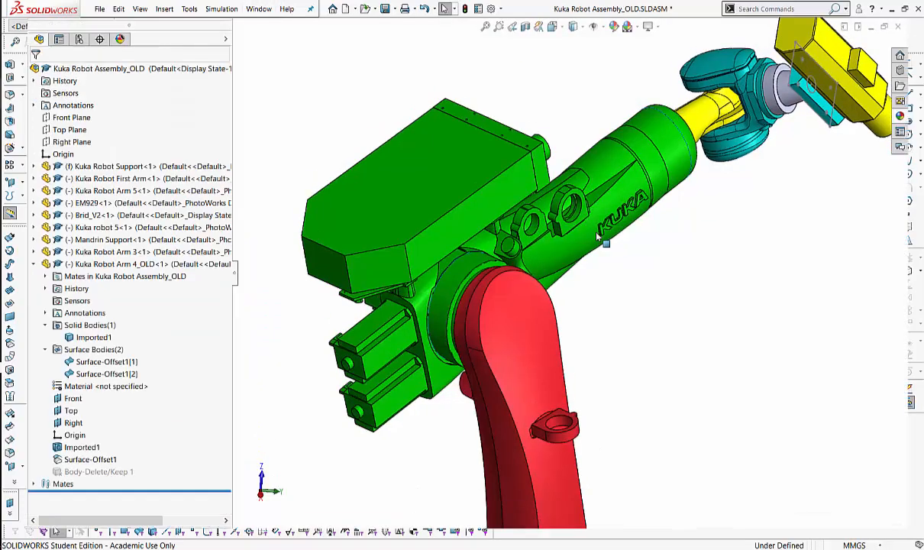
Examine how the green arm's larger round joint meets the red arm.
{"action": "middle_click_drag", "start_coordinate": [630, 285], "coordinate": [674, 338]}
{"action": "scroll", "coordinate": [682, 304], "scroll_direction": "down", "scroll_amount": 3}
{"action": "middle_click_drag", "start_coordinate": [672, 263], "coordinate": [846, 196], "text": "ctrl"}
{"action": "scroll", "coordinate": [711, 210], "scroll_direction": "down", "scroll_amount": 2}
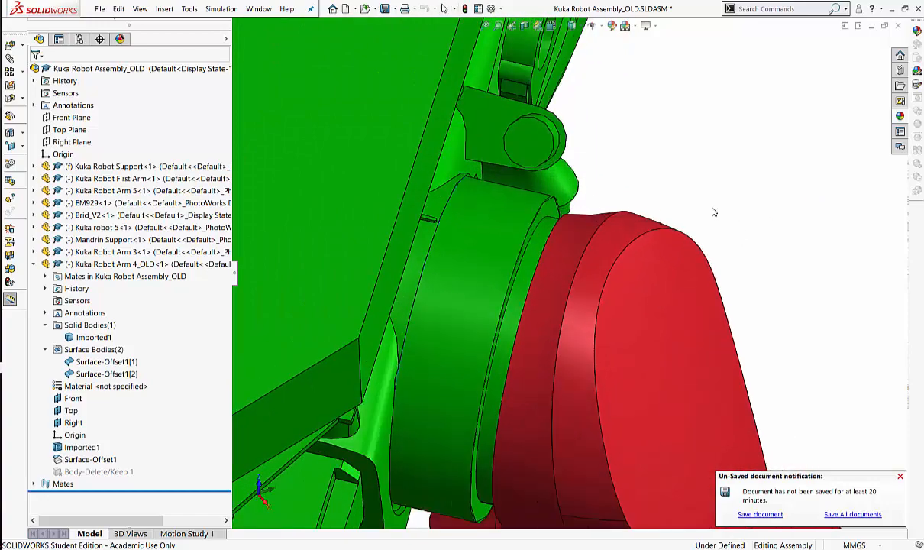
{"action": "middle_click_drag", "start_coordinate": [711, 210], "coordinate": [593, 213]}
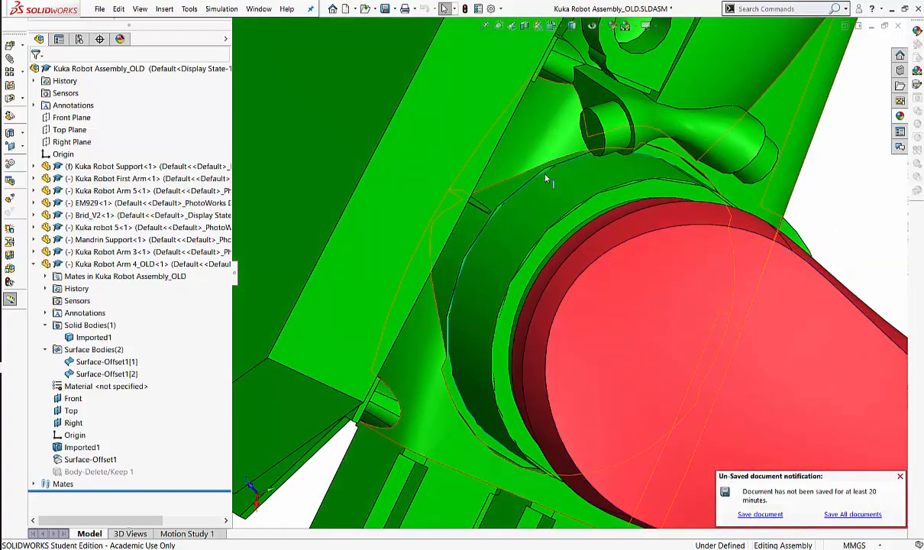
{"action": "middle_click_drag", "start_coordinate": [647, 163], "coordinate": [672, 174]}
Switch to Maya, fine-tune the block's height against the larger joint, and check both joint ends.
{"action": "key", "text": "alt+Tab"}
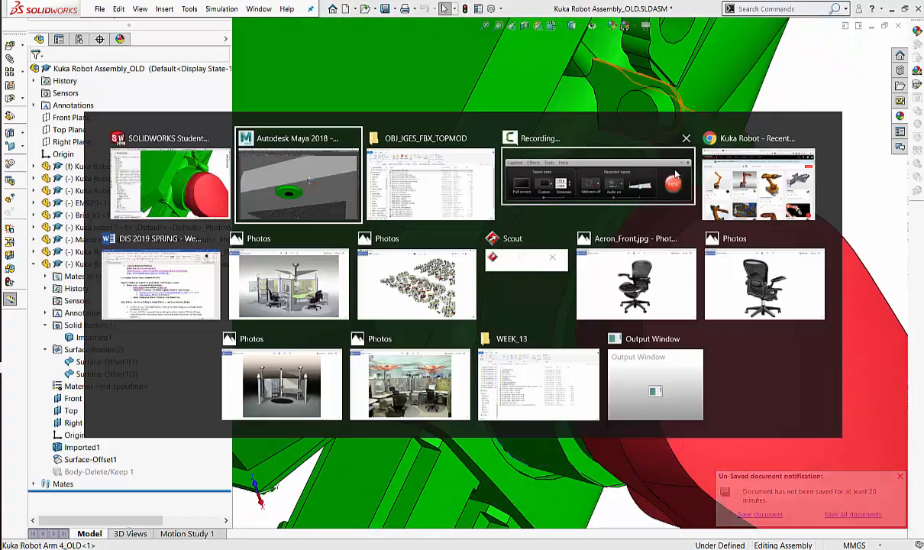
{"action": "left_click", "coordinate": [312, 187]}
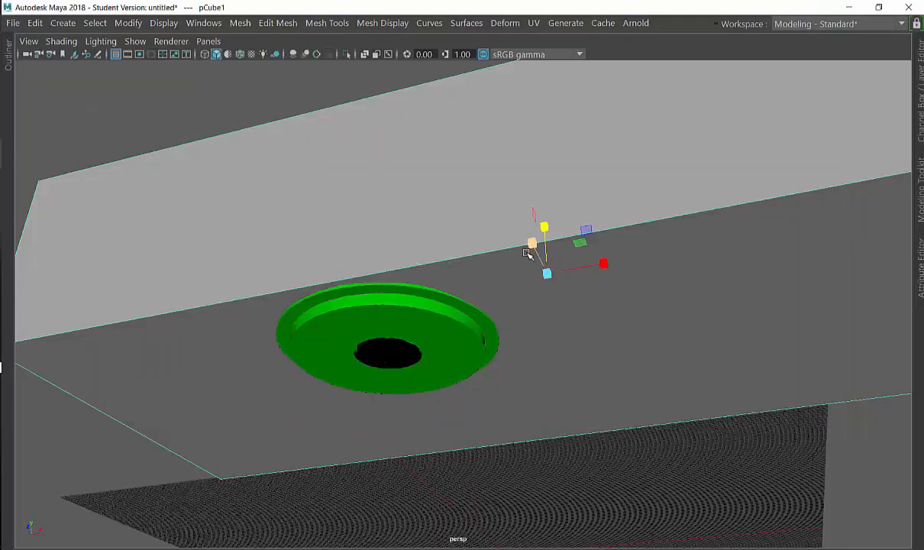
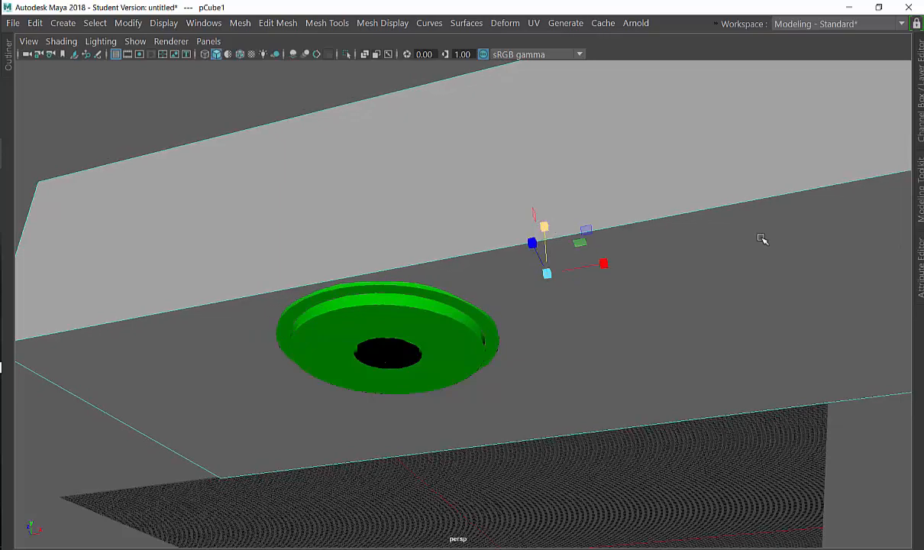
{"action": "right_click_drag", "start_coordinate": [761, 238], "coordinate": [423, 212], "text": "alt"}
{"action": "left_click_drag", "start_coordinate": [422, 212], "coordinate": [456, 211], "text": "alt"}
{"action": "right_click_drag", "start_coordinate": [456, 211], "coordinate": [557, 241], "text": "alt"}
{"action": "left_click_drag", "start_coordinate": [556, 241], "coordinate": [496, 305], "text": "alt"}
{"action": "middle_click_drag", "start_coordinate": [553, 277], "coordinate": [466, 251], "text": "alt"}
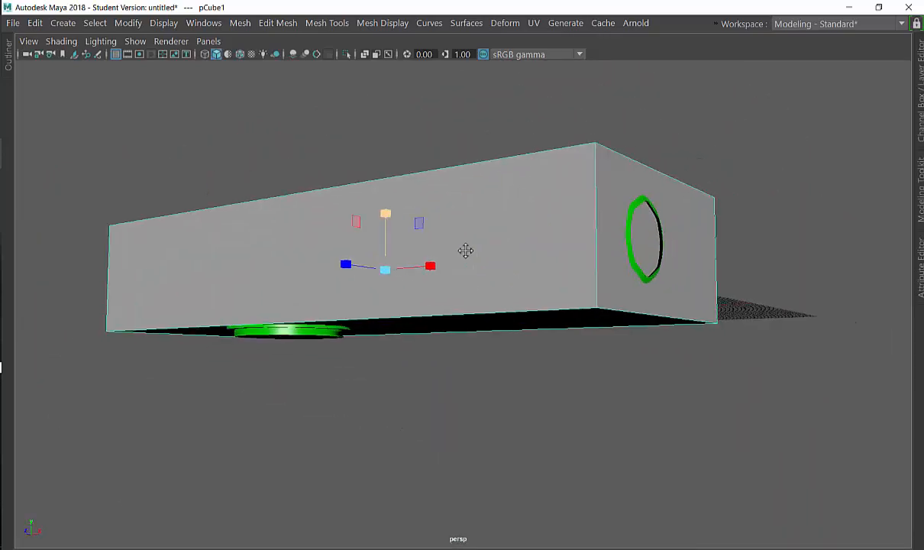
{"action": "left_click_drag", "start_coordinate": [466, 251], "coordinate": [487, 285], "text": "alt"}
Switch to SOLIDWORKS and swing the teal Kuka Robot Arm 5 wrist down beside the green arm's rounded end.
{"action": "key", "text": "alt+Tab"}
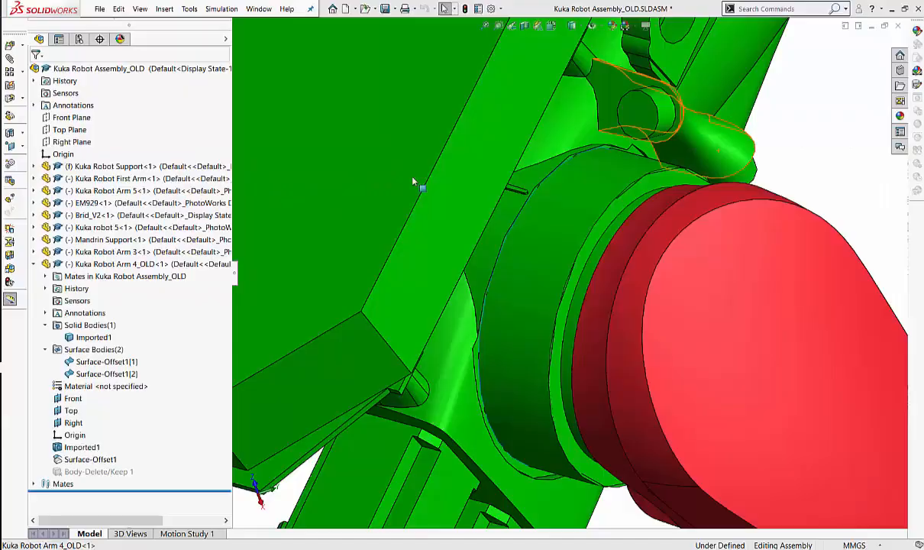
{"action": "middle_click_drag", "start_coordinate": [695, 247], "coordinate": [428, 489], "text": "ctrl"}
{"action": "middle_click_drag", "start_coordinate": [668, 202], "coordinate": [639, 330], "text": "ctrl"}
{"action": "middle_click_drag", "start_coordinate": [683, 175], "coordinate": [777, 171], "text": "ctrl"}
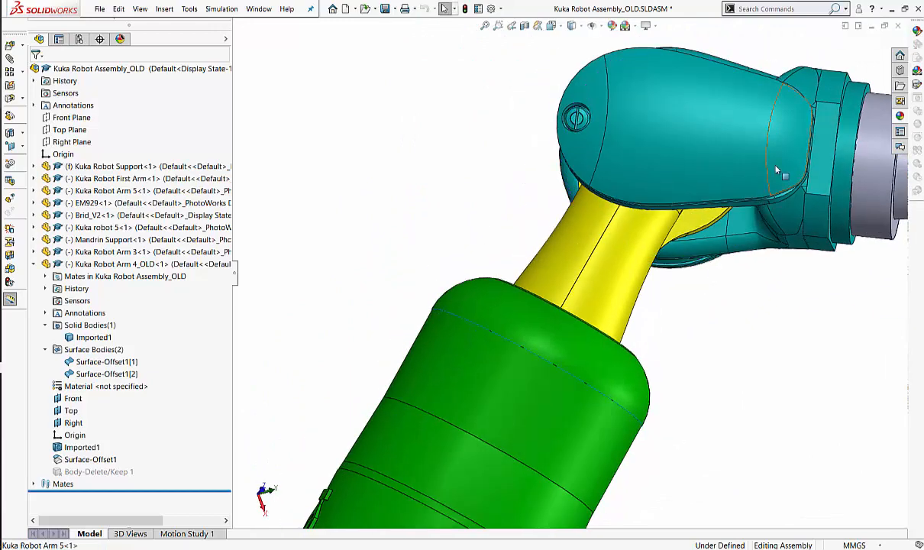
{"action": "left_click_drag", "start_coordinate": [776, 170], "coordinate": [729, 214]}
{"action": "middle_click_drag", "start_coordinate": [806, 221], "coordinate": [626, 168]}
{"action": "middle_click_drag", "start_coordinate": [752, 305], "coordinate": [597, 306]}
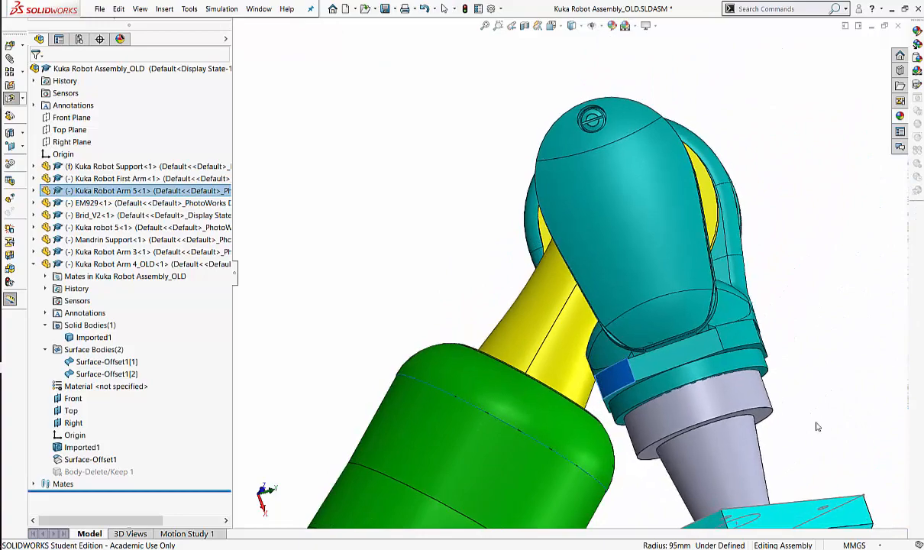
Examine the clearance between the wrist and the green arm's end from several angles, moving the wrist again.
{"action": "middle_click_drag", "start_coordinate": [816, 427], "coordinate": [545, 367]}
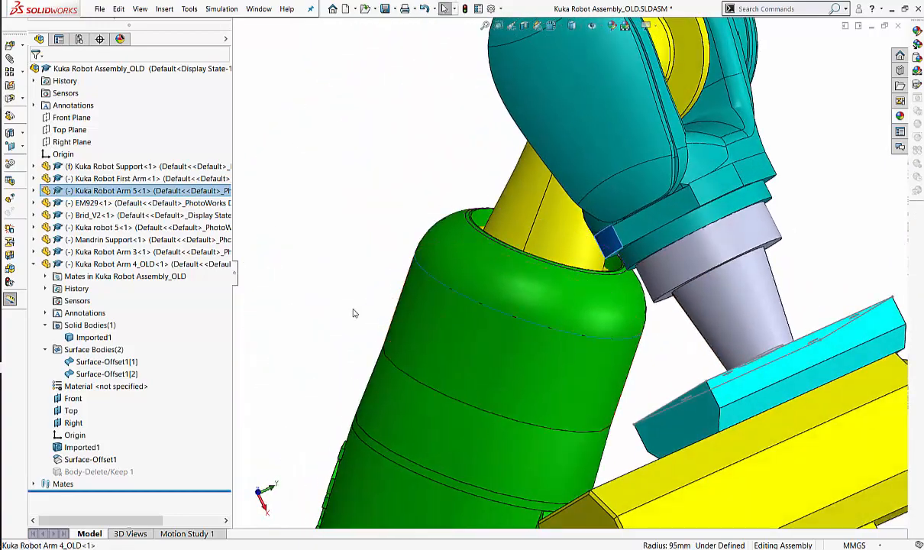
{"action": "middle_click_drag", "start_coordinate": [442, 225], "coordinate": [438, 272]}
{"action": "middle_click_drag", "start_coordinate": [642, 310], "coordinate": [662, 261]}
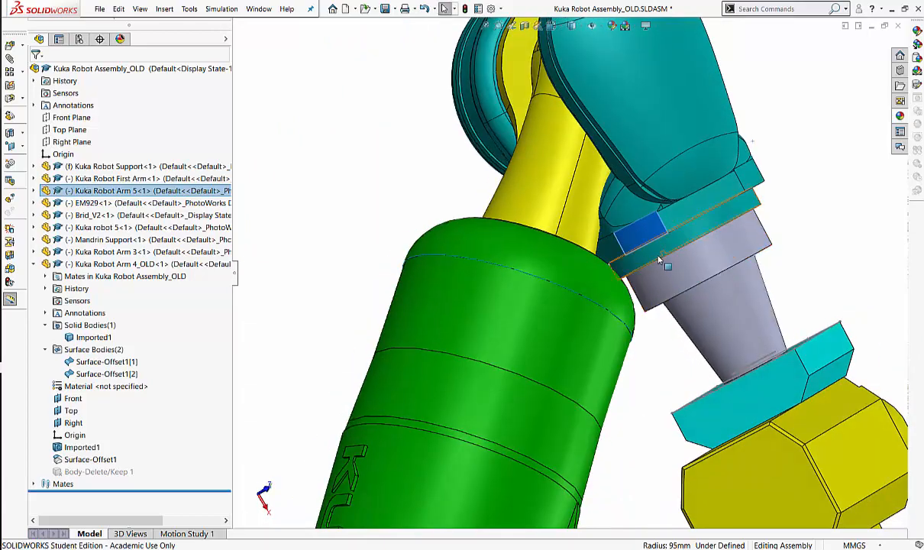
{"action": "left_click", "coordinate": [640, 241]}
{"action": "left_click_drag", "start_coordinate": [639, 237], "coordinate": [720, 192]}
Switch to Maya, narrow the block's depth, and reposition it so the larger joint protrudes from its side.
{"action": "key", "text": "alt+Tab"}
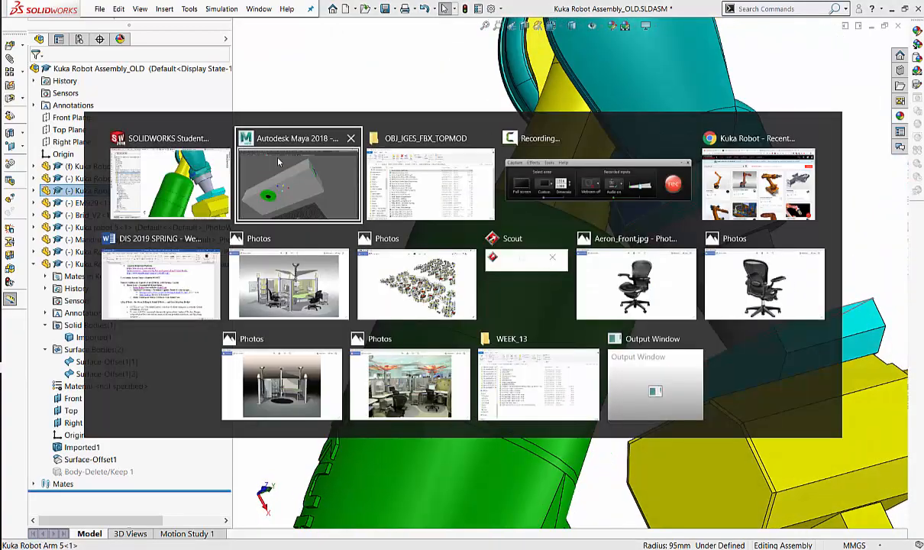
{"action": "left_click_drag", "start_coordinate": [532, 228], "coordinate": [326, 276], "text": "alt"}
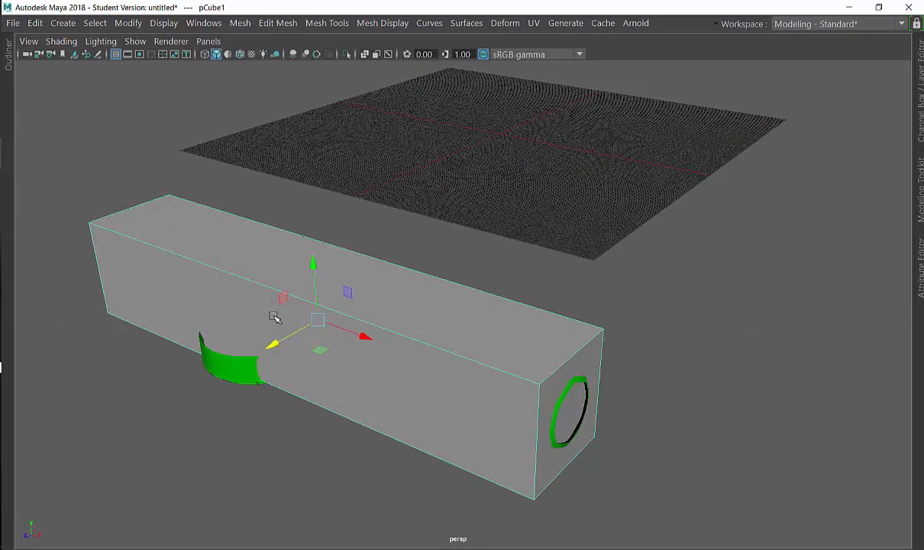
{"action": "left_click_drag", "start_coordinate": [274, 318], "coordinate": [262, 354], "text": "alt"}
{"action": "left_click_drag", "start_coordinate": [281, 282], "coordinate": [454, 241]}
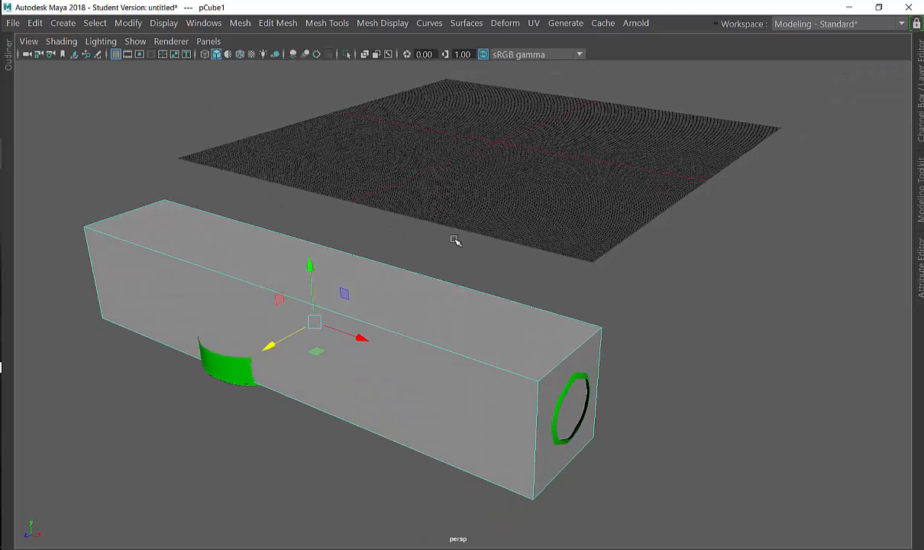
Round the block's position to Translate X 56 and Translate Z 180.
{"action": "key", "text": "space"}
{"action": "left_click_drag", "start_coordinate": [609, 233], "coordinate": [841, 239]}
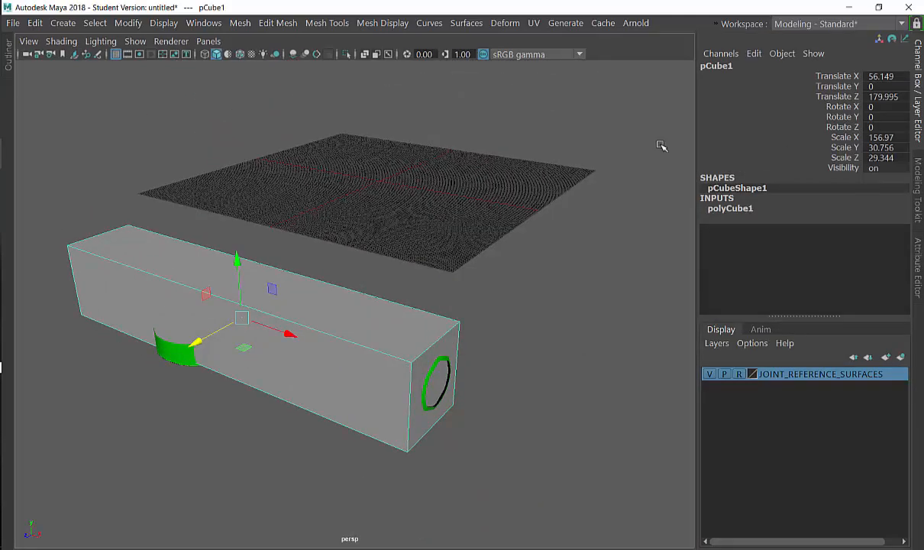
{"action": "left_click_drag", "start_coordinate": [661, 146], "coordinate": [852, 103], "text": "alt"}
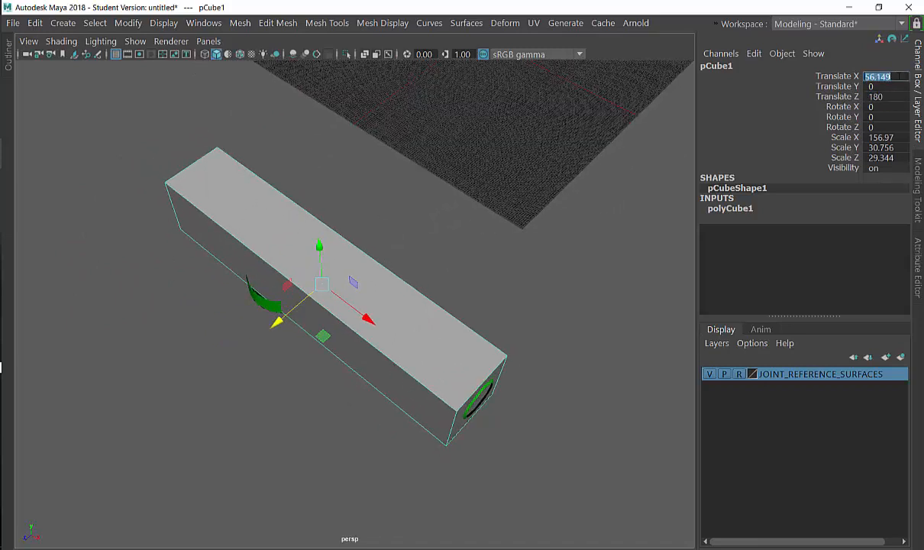
{"action": "key", "text": "Return"}
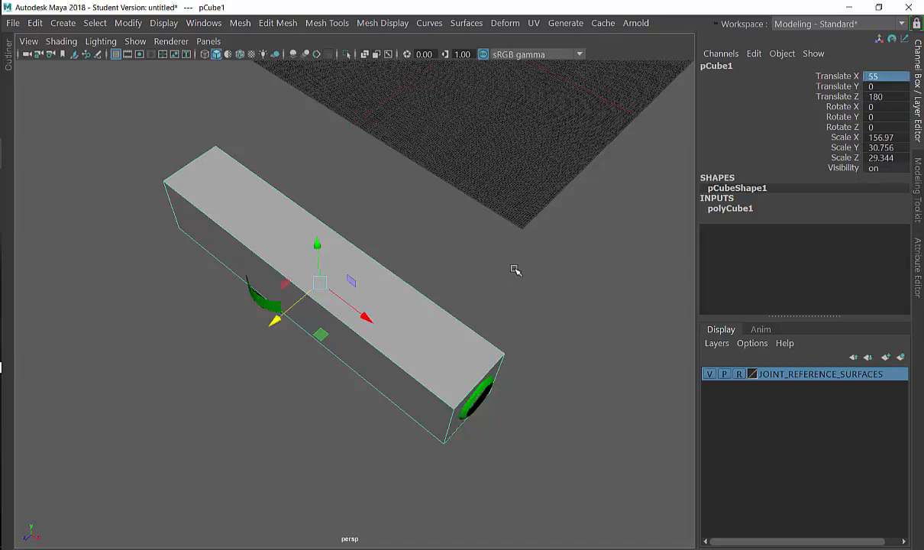
{"action": "left_click_drag", "start_coordinate": [515, 270], "coordinate": [541, 216], "text": "alt"}
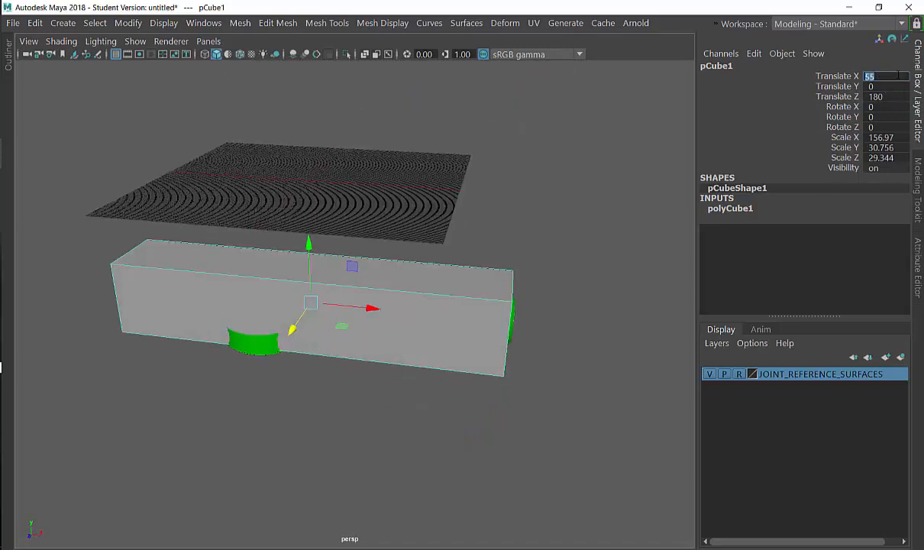
{"action": "type", "text": "56"}
{"action": "key", "text": "Return"}
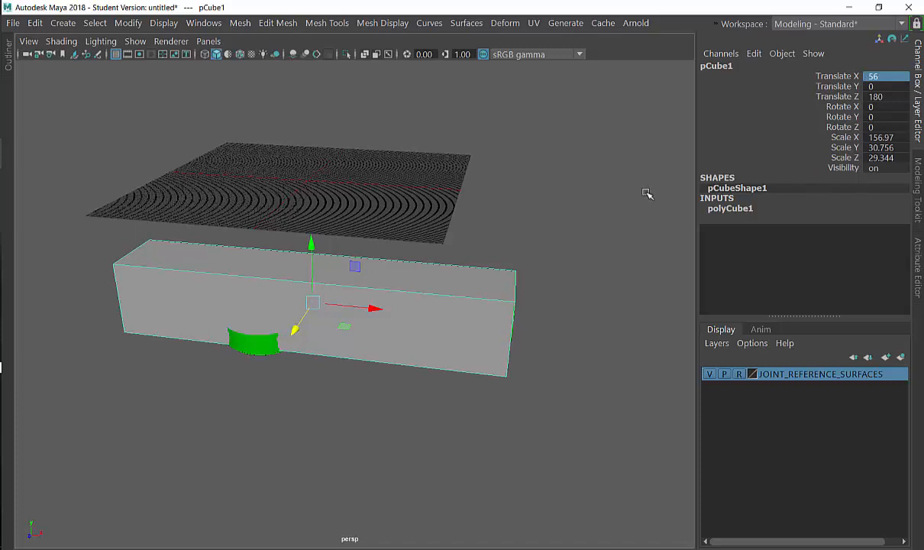
Set the block's scale to 157 in X, 31 in Y and 30 in Z.
{"action": "left_click_drag", "start_coordinate": [495, 172], "coordinate": [524, 162], "text": "alt"}
{"action": "right_click_drag", "start_coordinate": [523, 163], "coordinate": [822, 155], "text": "alt"}
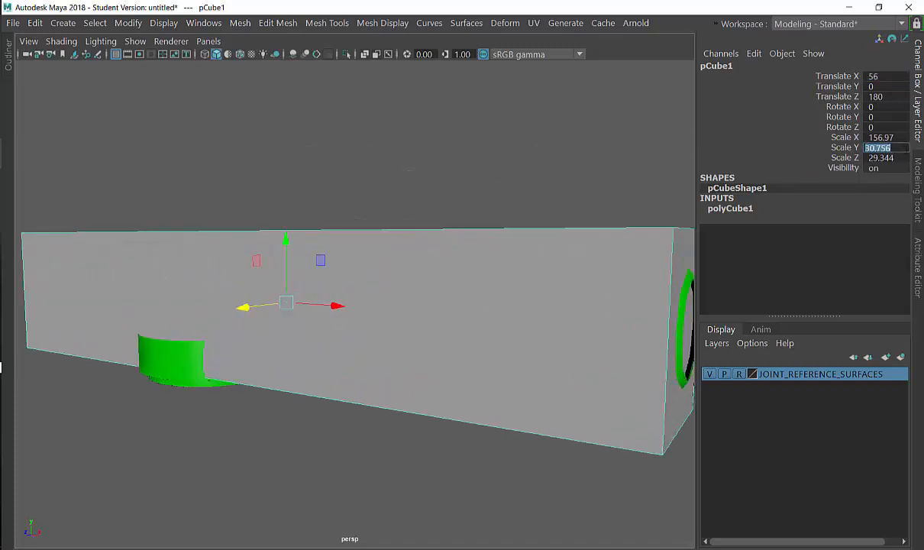
{"action": "key", "text": "Return"}
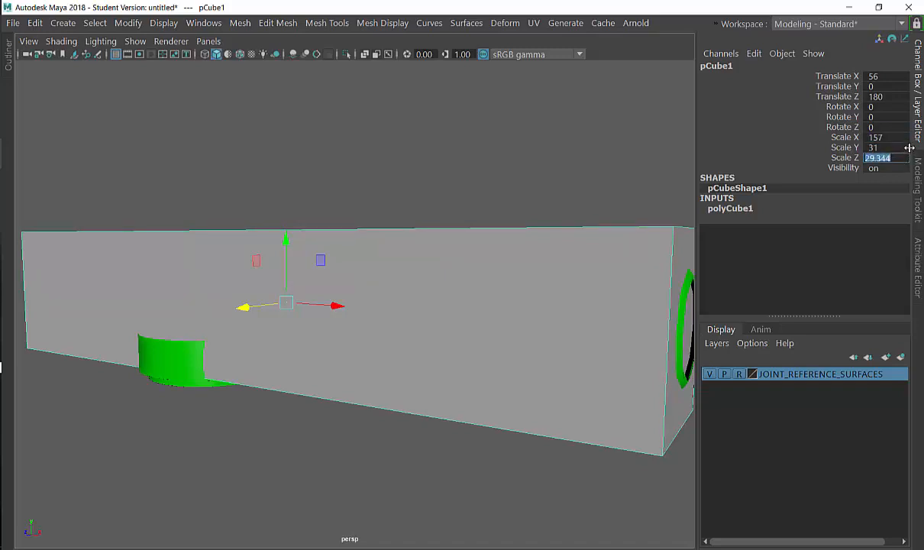
{"action": "type", "text": "30"}
{"action": "key", "text": "Return"}
{"action": "left_click_drag", "start_coordinate": [558, 216], "coordinate": [418, 262], "text": "alt"}
{"action": "left_click", "coordinate": [517, 208]}
{"action": "left_click_drag", "start_coordinate": [517, 208], "coordinate": [769, 234], "text": "alt"}
{"action": "left_click", "coordinate": [497, 262]}
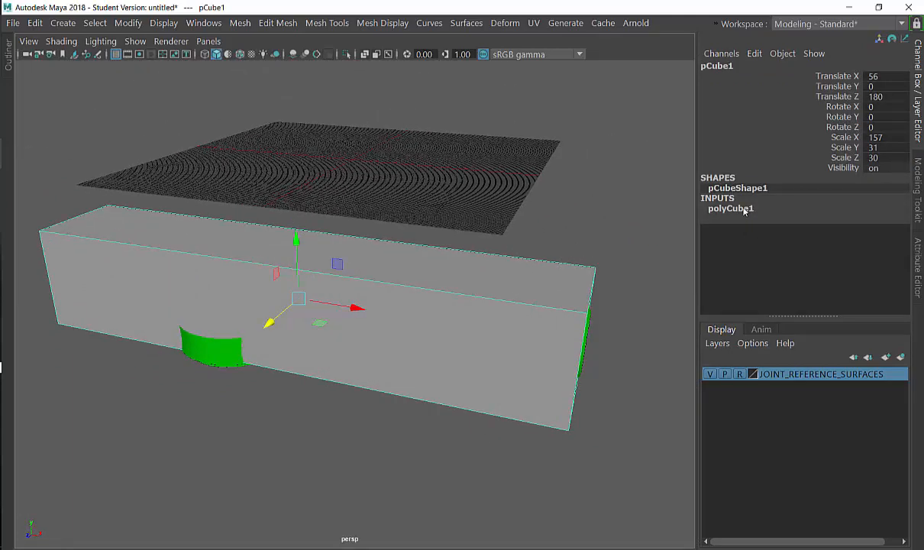
Open the block's polyCube1 settings and set Subdivisions Width to 6.
{"action": "left_click", "coordinate": [745, 211]}
{"action": "left_click_drag", "start_coordinate": [491, 217], "coordinate": [698, 259], "text": "alt"}
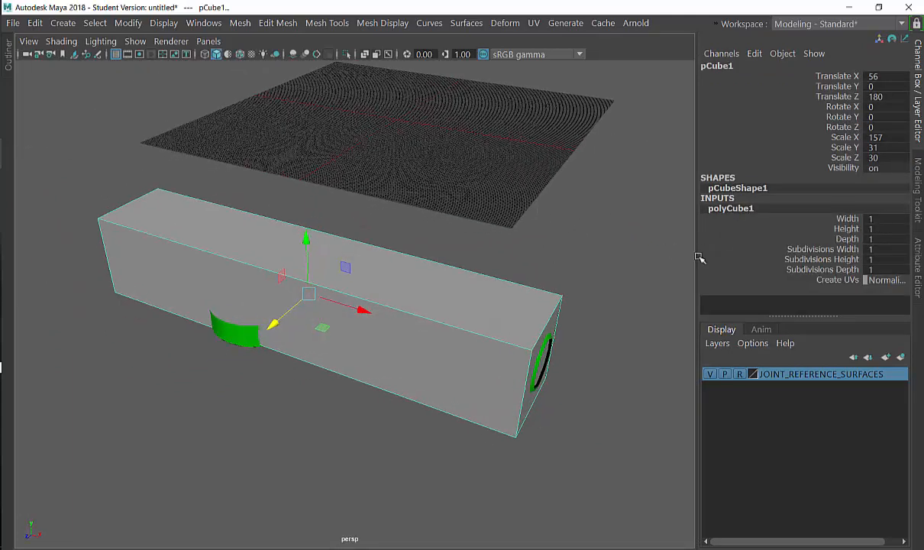
{"action": "left_click", "coordinate": [827, 249]}
{"action": "middle_click_drag", "start_coordinate": [559, 218], "coordinate": [586, 214]}
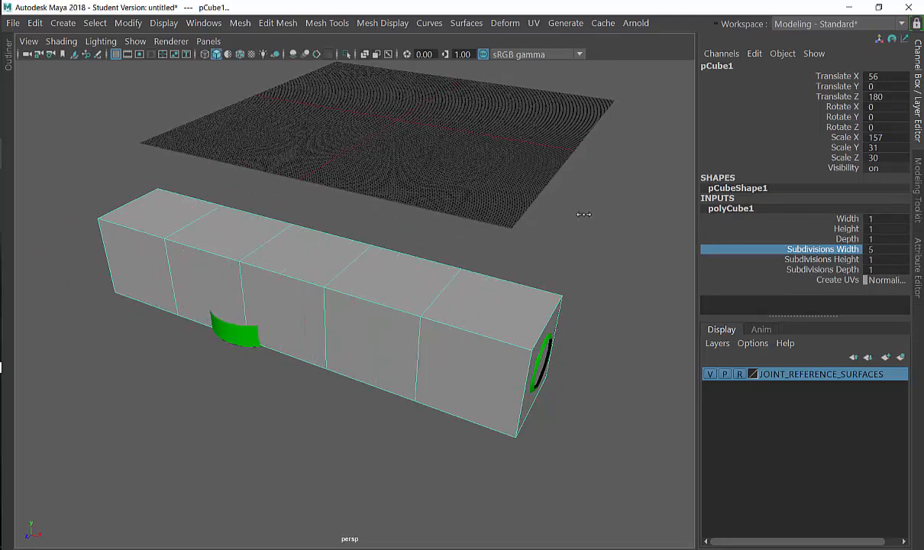
{"action": "mouse_move", "coordinate": [588, 213]}
{"action": "left_mouse_down", "text": "alt"}
{"action": "mouse_move", "coordinate": [493, 233]}
{"action": "mouse_move", "coordinate": [553, 208]}
{"action": "mouse_move", "coordinate": [581, 219]}
{"action": "left_mouse_up", "text": "alt"}
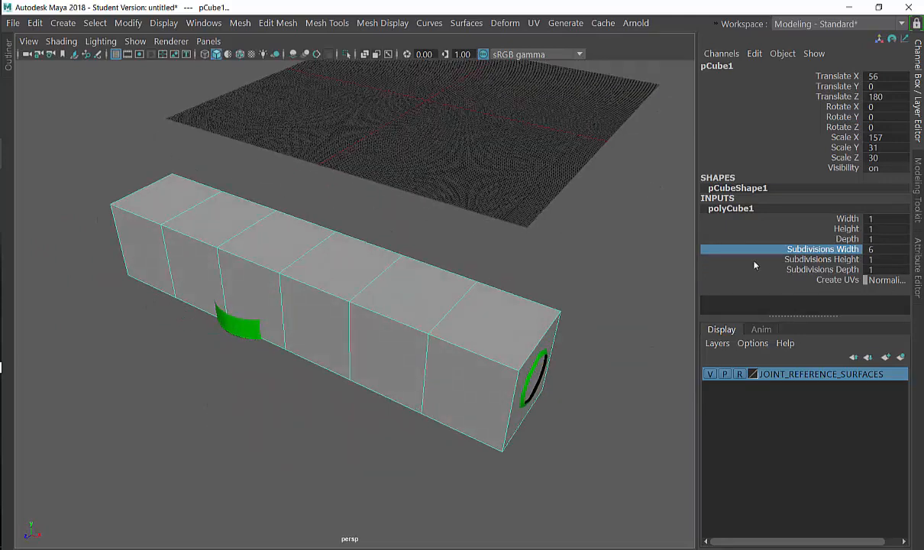
Set the block's Subdivisions Height and Subdivisions Depth to 2 each.
{"action": "left_click", "coordinate": [846, 259]}
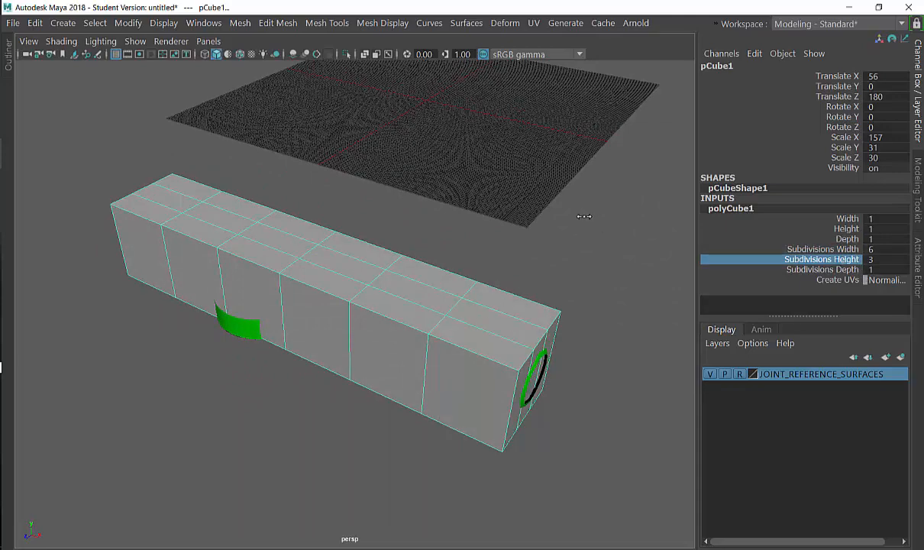
{"action": "middle_click_drag", "start_coordinate": [583, 216], "coordinate": [580, 217]}
{"action": "left_click_drag", "start_coordinate": [582, 217], "coordinate": [611, 221], "text": "alt"}
{"action": "left_click", "coordinate": [836, 270]}
{"action": "left_click_drag", "start_coordinate": [529, 200], "coordinate": [569, 244], "text": "alt"}
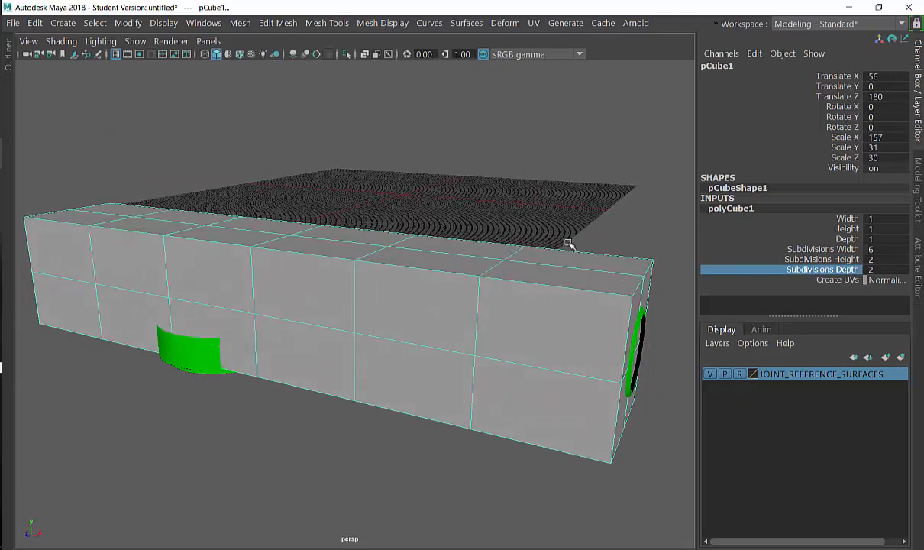
Try different width subdivision counts on the block and settle on 5.
{"action": "left_click", "coordinate": [807, 250]}
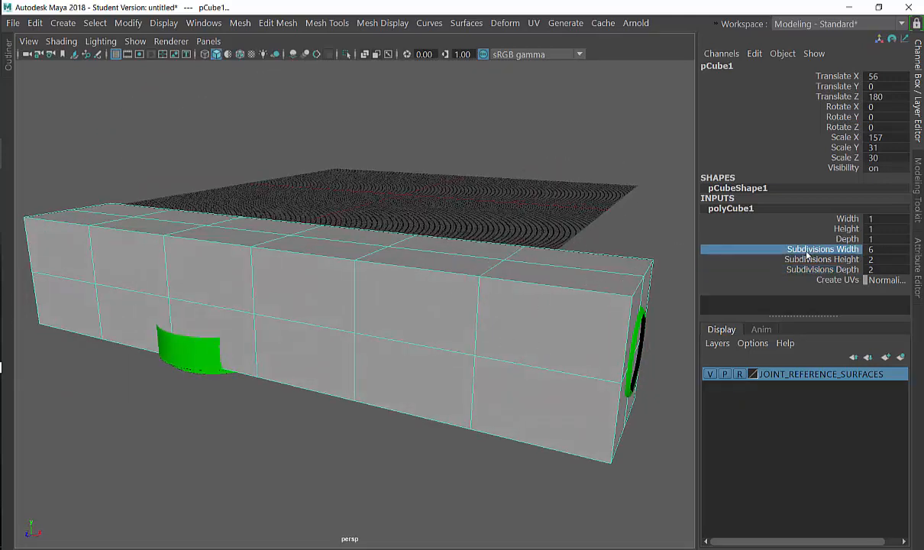
{"action": "middle_click_drag", "start_coordinate": [528, 175], "coordinate": [546, 167]}
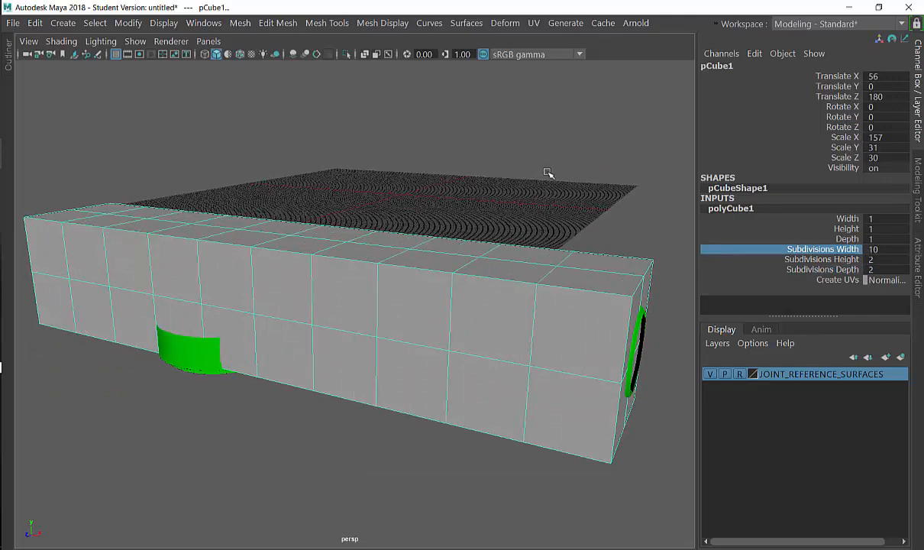
{"action": "mouse_move", "coordinate": [546, 172]}
{"action": "left_mouse_down", "text": "alt"}
{"action": "mouse_move", "coordinate": [540, 204]}
{"action": "mouse_move", "coordinate": [547, 187]}
{"action": "left_mouse_up", "text": "alt"}
{"action": "middle_click_drag", "start_coordinate": [547, 187], "coordinate": [530, 183]}
{"action": "left_click_drag", "start_coordinate": [530, 184], "coordinate": [524, 242], "text": "alt"}
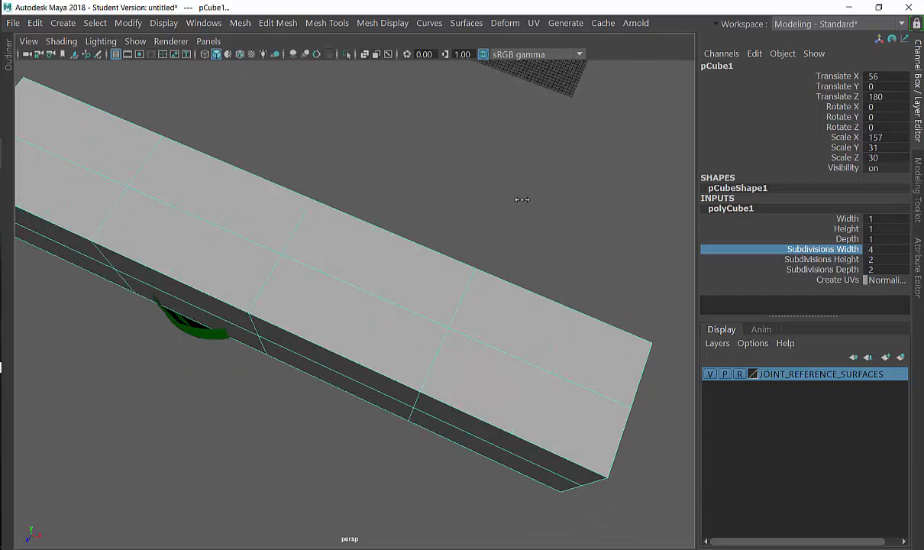
{"action": "left_click_drag", "start_coordinate": [522, 199], "coordinate": [419, 137], "text": "alt"}
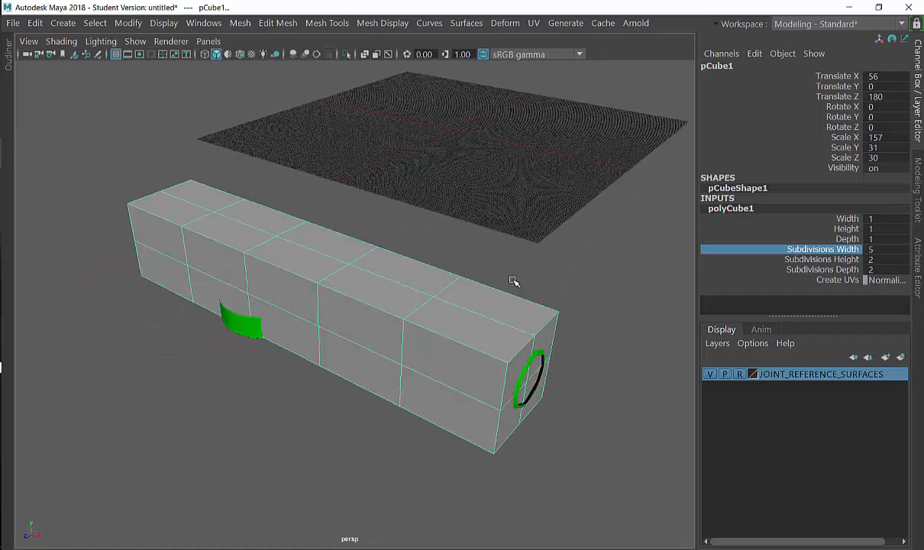
Display the block in smooth mesh preview and switch to edge component selection.
{"action": "key", "text": "3"}
{"action": "left_click_drag", "start_coordinate": [507, 298], "coordinate": [569, 286], "text": "alt"}
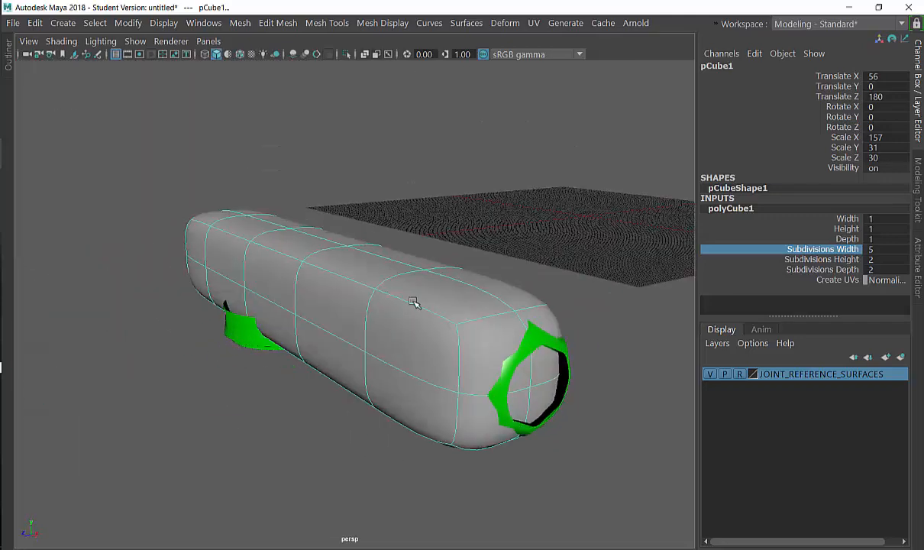
{"action": "right_click_drag", "start_coordinate": [408, 216], "coordinate": [365, 160]}
{"action": "left_click_drag", "start_coordinate": [374, 362], "coordinate": [437, 342], "text": "alt"}
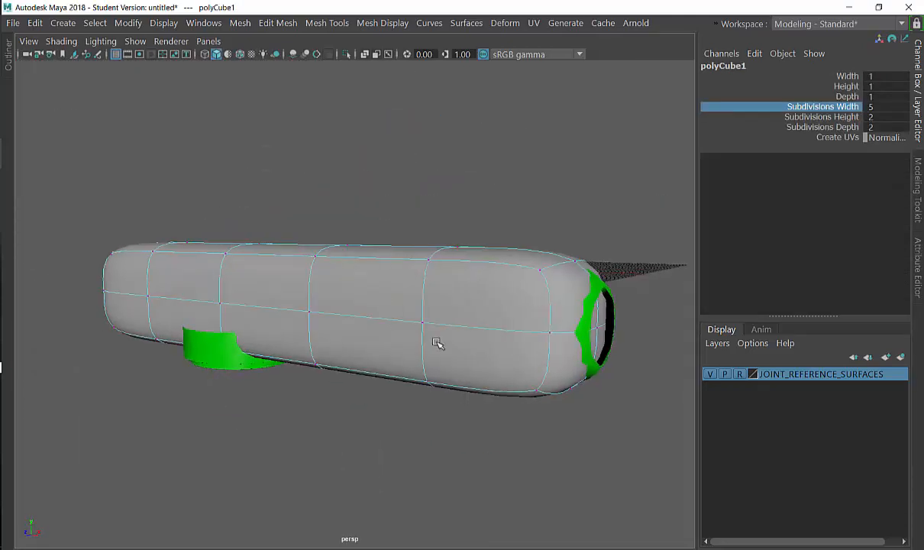
{"action": "left_click", "coordinate": [486, 329]}
{"action": "right_click_drag", "start_coordinate": [486, 329], "coordinate": [492, 313]}
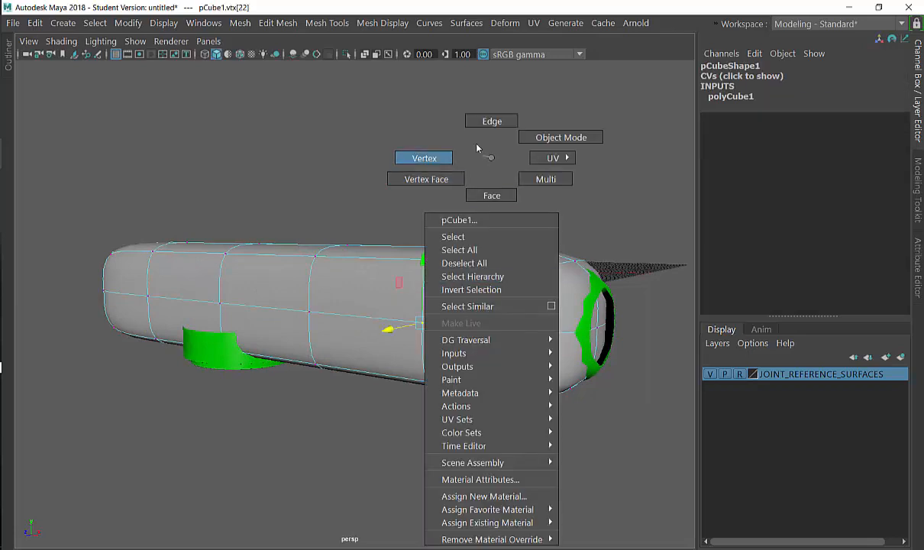
{"action": "right_click_drag", "start_coordinate": [477, 147], "coordinate": [490, 196]}
{"action": "right_click_drag", "start_coordinate": [495, 116], "coordinate": [494, 118]}
{"action": "left_click_drag", "start_coordinate": [495, 126], "coordinate": [489, 290], "text": "alt"}
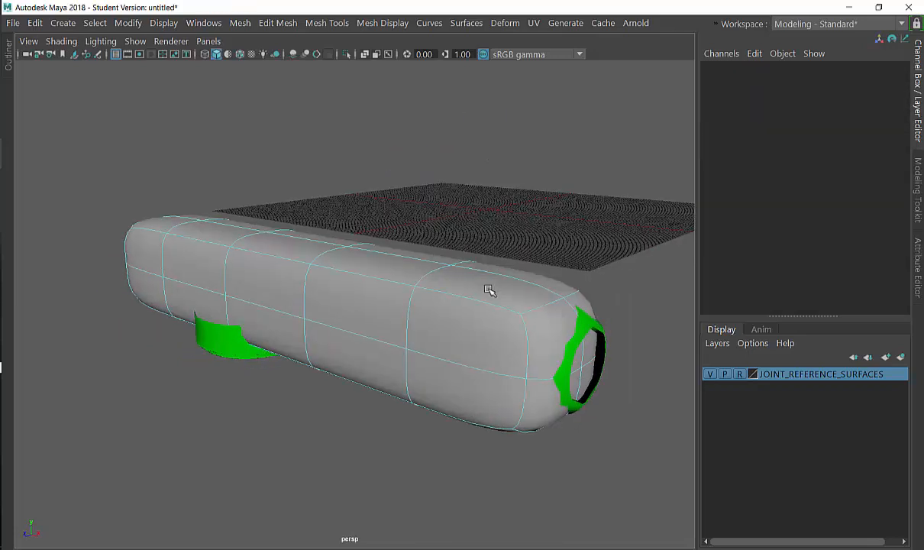
Select the mid-height edge runs along both long sides of the block and scale them outward to round its cross-section.
{"action": "double_click", "coordinate": [468, 367]}
{"action": "left_click", "coordinate": [584, 171]}
{"action": "left_click", "coordinate": [472, 367]}
{"action": "left_click_drag", "start_coordinate": [398, 367], "coordinate": [283, 318], "text": "alt"}
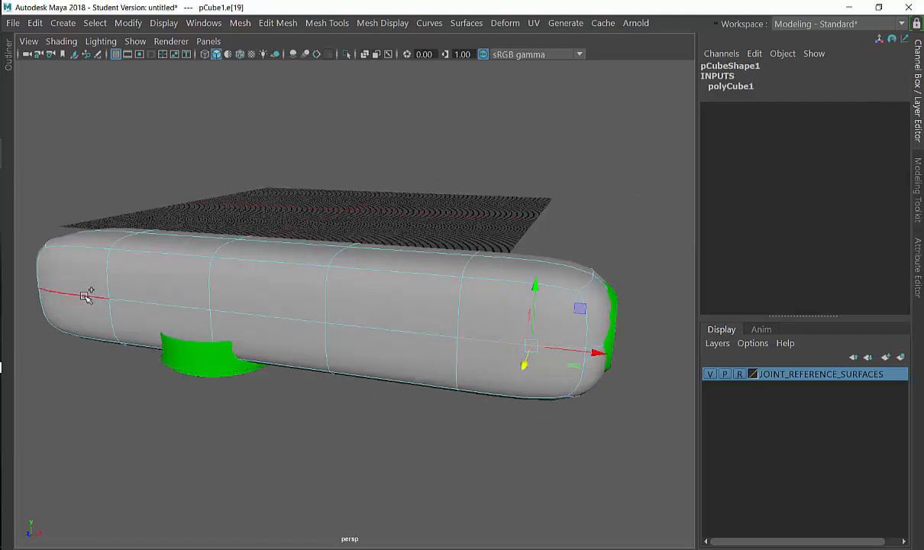
{"action": "left_click_drag", "start_coordinate": [382, 268], "coordinate": [214, 210], "text": "alt"}
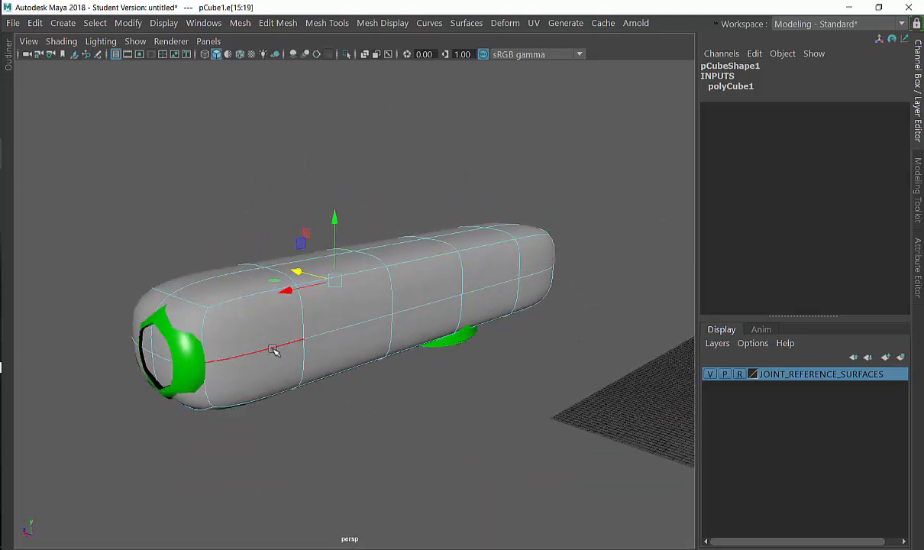
{"action": "left_click", "coordinate": [549, 282]}
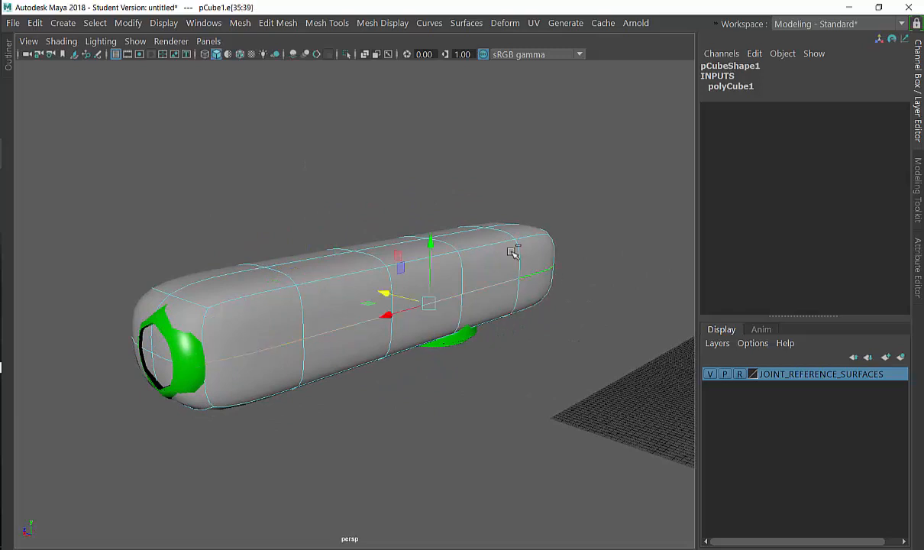
{"action": "left_click_drag", "start_coordinate": [342, 122], "coordinate": [443, 240], "text": "alt"}
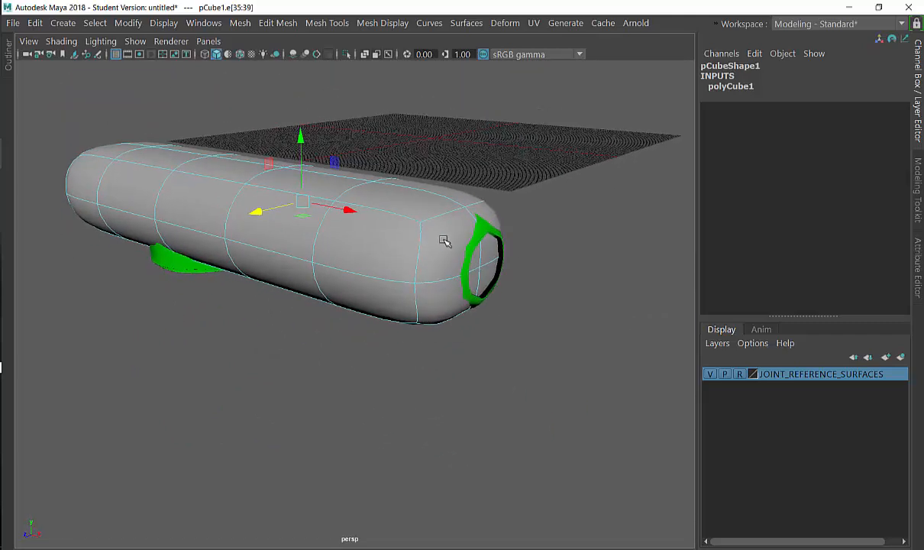
Select the side and end faces around the smaller joint at the block's end.
{"action": "right_click_drag", "start_coordinate": [393, 247], "coordinate": [394, 197]}
{"action": "left_click", "coordinate": [392, 244]}
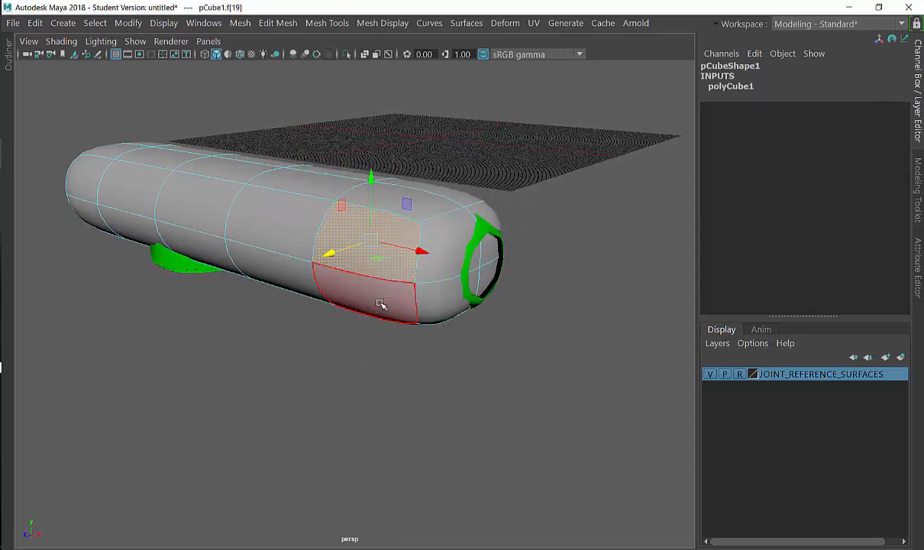
{"action": "left_click_drag", "start_coordinate": [425, 281], "coordinate": [354, 254], "text": "alt"}
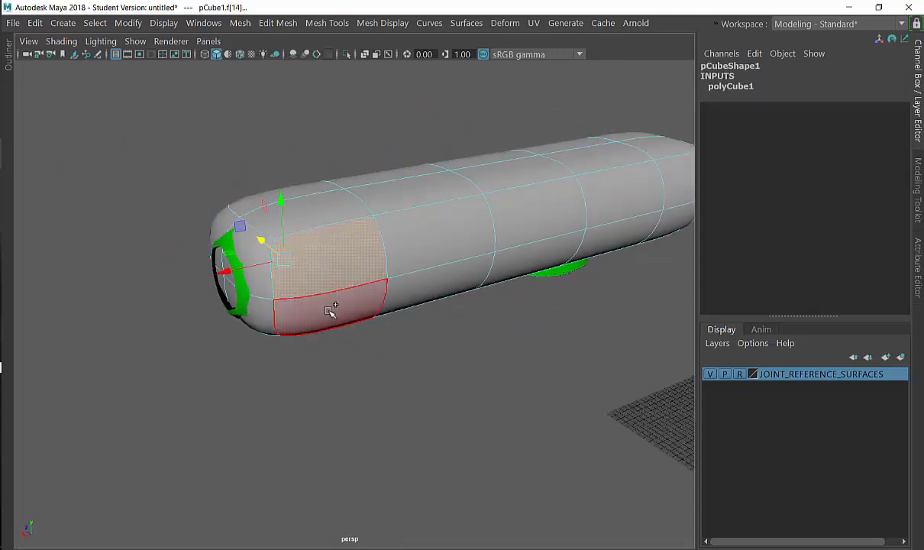
{"action": "left_click_drag", "start_coordinate": [334, 309], "coordinate": [322, 283], "text": "alt"}
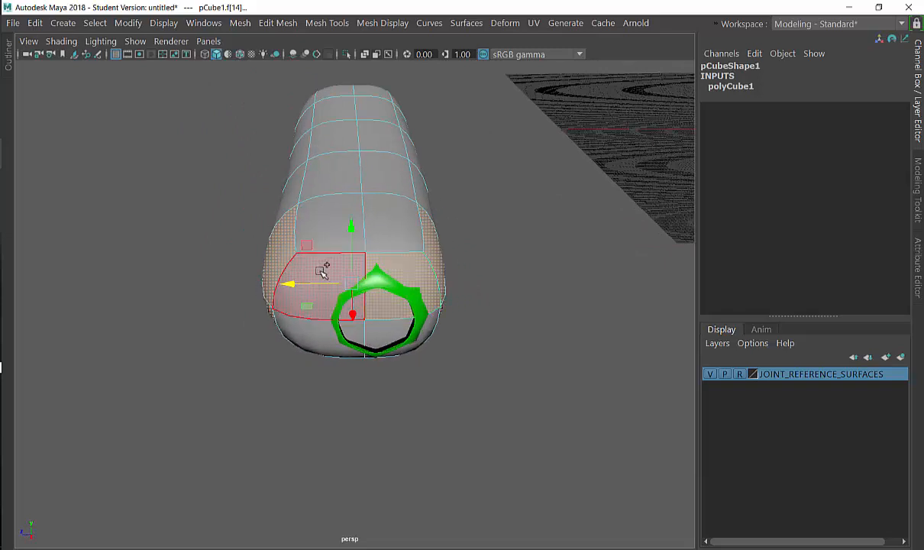
{"action": "left_click_drag", "start_coordinate": [389, 328], "coordinate": [508, 271], "text": "alt"}
Enable soft selection, adjust its falloff, and scale the selected faces inward to taper the arm toward the smaller joint.
{"action": "key", "text": "b"}
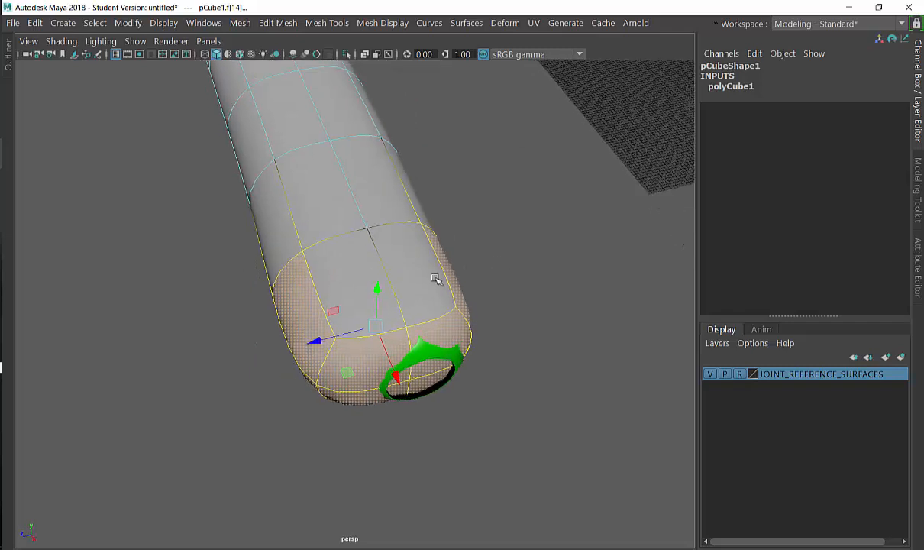
{"action": "left_click_drag", "start_coordinate": [555, 215], "coordinate": [716, 202]}
{"action": "left_click_drag", "start_coordinate": [377, 300], "coordinate": [389, 239], "text": "alt"}
{"action": "left_click_drag", "start_coordinate": [378, 197], "coordinate": [314, 306]}
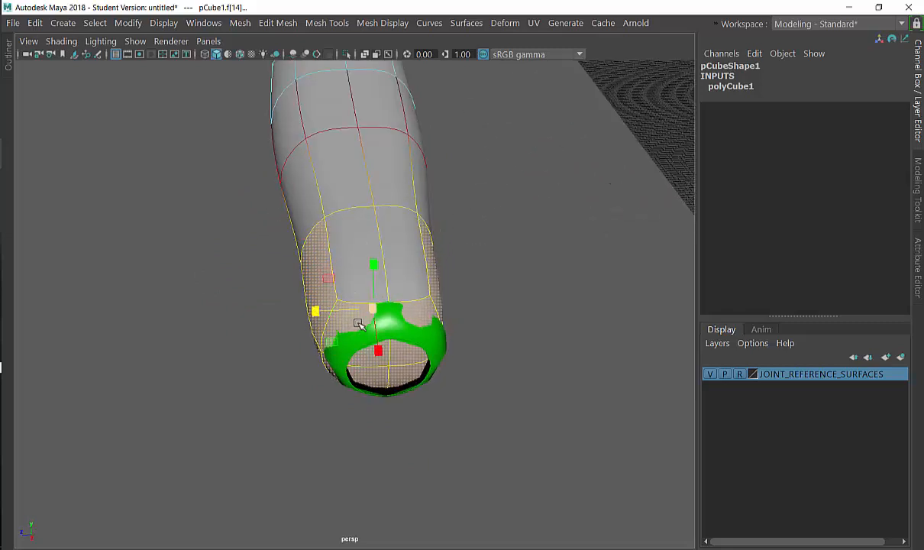
{"action": "left_click_drag", "start_coordinate": [324, 311], "coordinate": [347, 306], "text": "alt"}
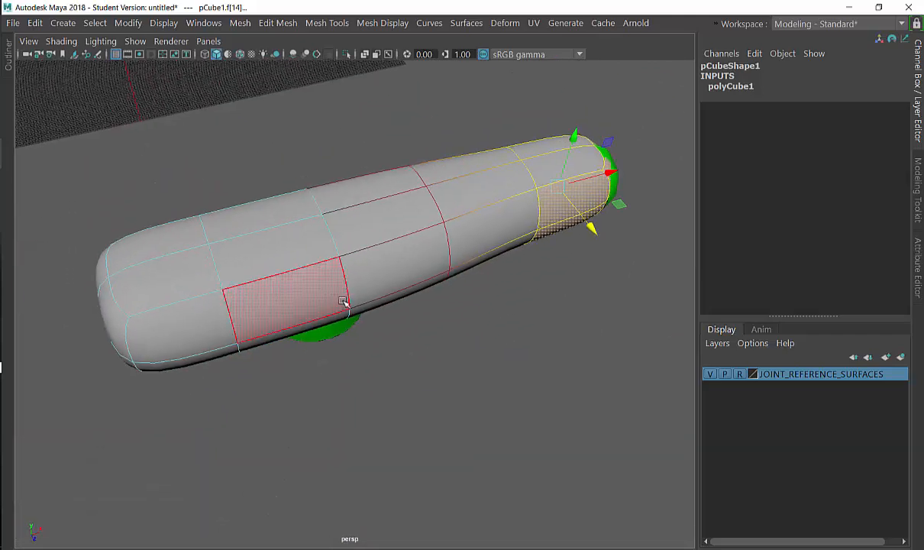
Switch to SOLIDWORKS and examine the green arm's rear housing, motors and overall shape from several angles.
{"action": "key", "text": "alt+Tab"}
{"action": "middle_click_drag", "start_coordinate": [420, 211], "coordinate": [563, 75], "text": "ctrl"}
{"action": "scroll", "coordinate": [458, 233], "scroll_direction": "up", "scroll_amount": 6}
{"action": "middle_click_drag", "start_coordinate": [389, 195], "coordinate": [468, 132], "text": "ctrl"}
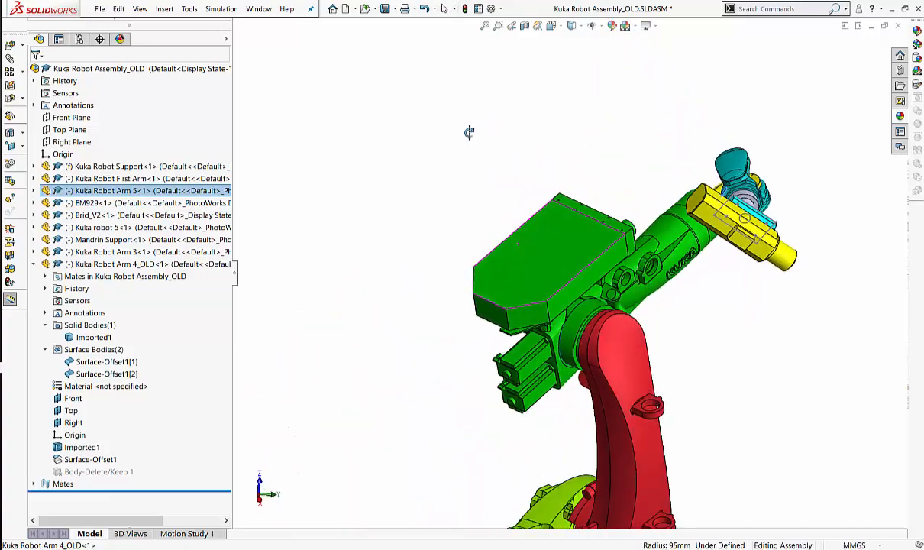
{"action": "middle_click_drag", "start_coordinate": [580, 320], "coordinate": [705, 230], "text": "ctrl"}
{"action": "scroll", "coordinate": [536, 217], "scroll_direction": "down", "scroll_amount": 2}
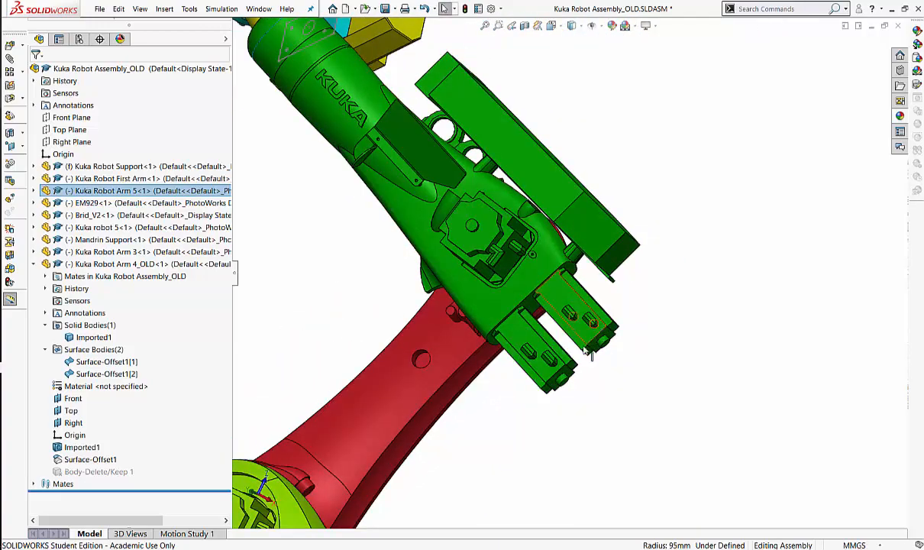
{"action": "middle_click_drag", "start_coordinate": [715, 369], "coordinate": [827, 334]}
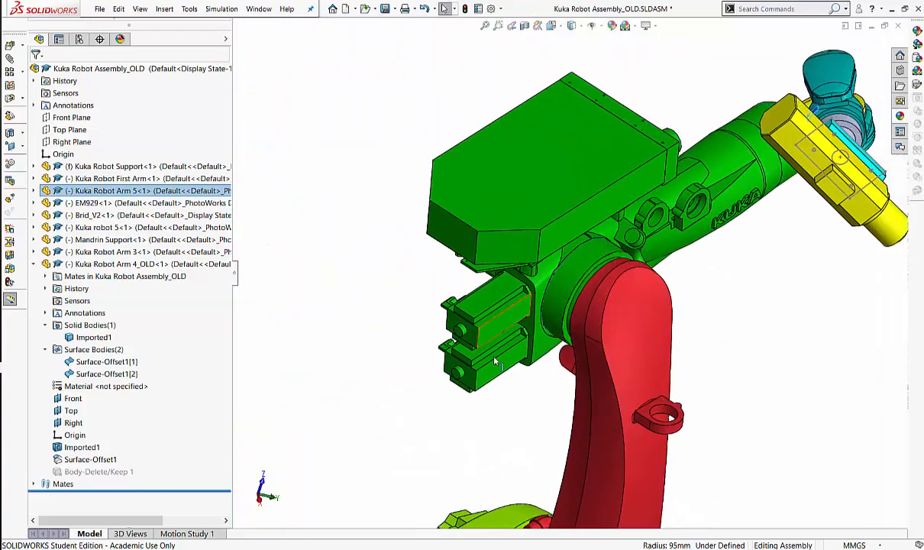
{"action": "middle_click_drag", "start_coordinate": [413, 298], "coordinate": [372, 260], "text": "ctrl"}
{"action": "middle_click_drag", "start_coordinate": [379, 253], "coordinate": [502, 242]}
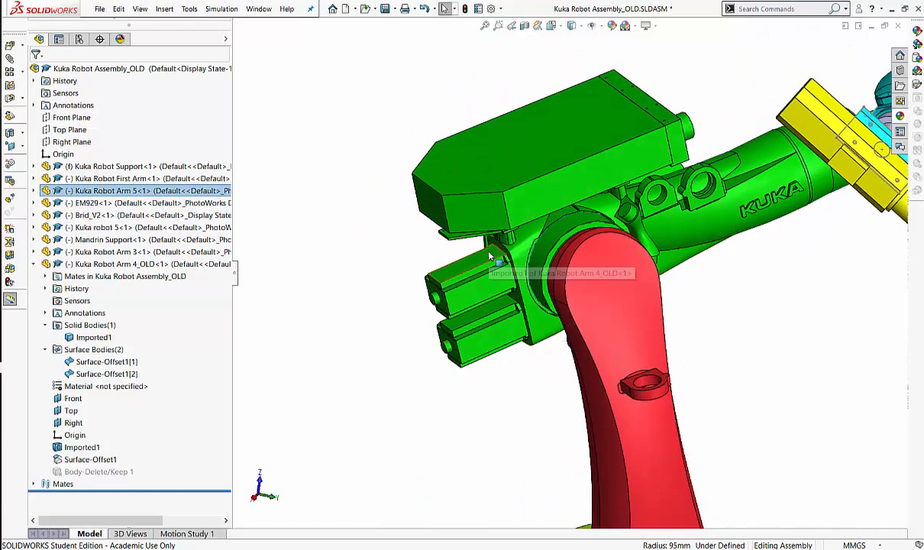
Switch to Maya, select the four faces on the end opposite the smaller joint, and scale their width and height with soft selection.
{"action": "key", "text": "alt+Tab"}
{"action": "left_click_drag", "start_coordinate": [320, 220], "coordinate": [433, 348], "text": "alt"}
{"action": "right_click_drag", "start_coordinate": [433, 348], "coordinate": [425, 240]}
{"action": "right_click_drag", "start_coordinate": [432, 203], "coordinate": [433, 197]}
{"action": "left_click_drag", "start_coordinate": [433, 197], "coordinate": [424, 276], "text": "alt"}
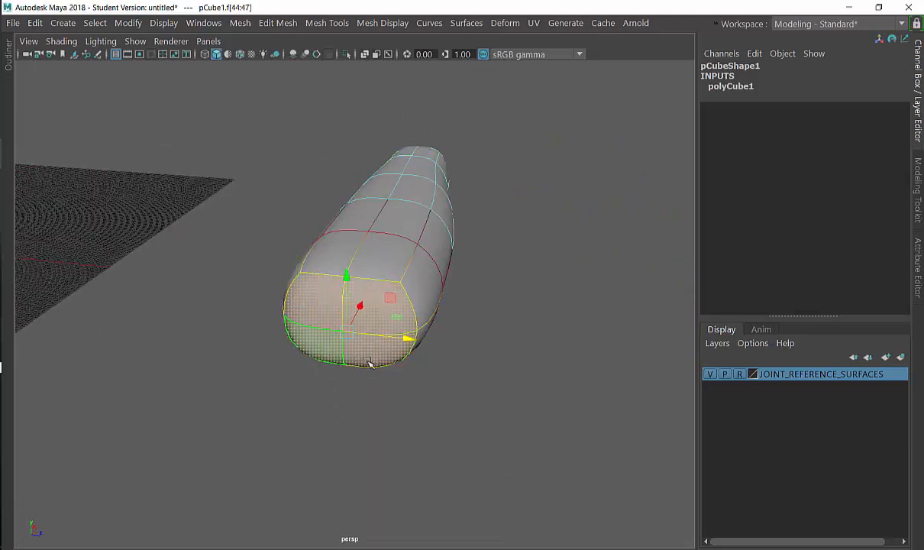
{"action": "mouse_move", "coordinate": [368, 364]}
{"action": "left_mouse_down", "text": "alt"}
{"action": "mouse_move", "coordinate": [362, 377]}
{"action": "mouse_move", "coordinate": [376, 377]}
{"action": "left_mouse_up", "text": "alt"}
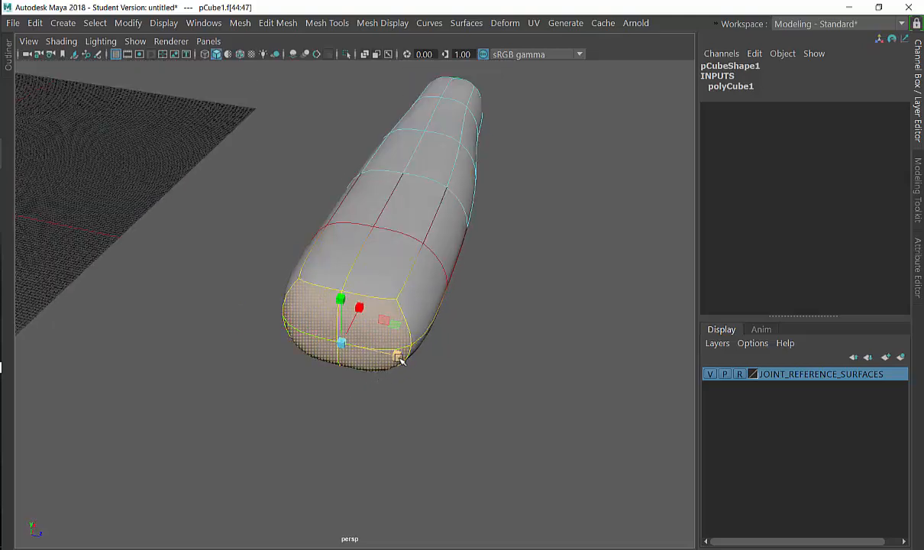
{"action": "left_click_drag", "start_coordinate": [338, 352], "coordinate": [260, 284], "text": "alt"}
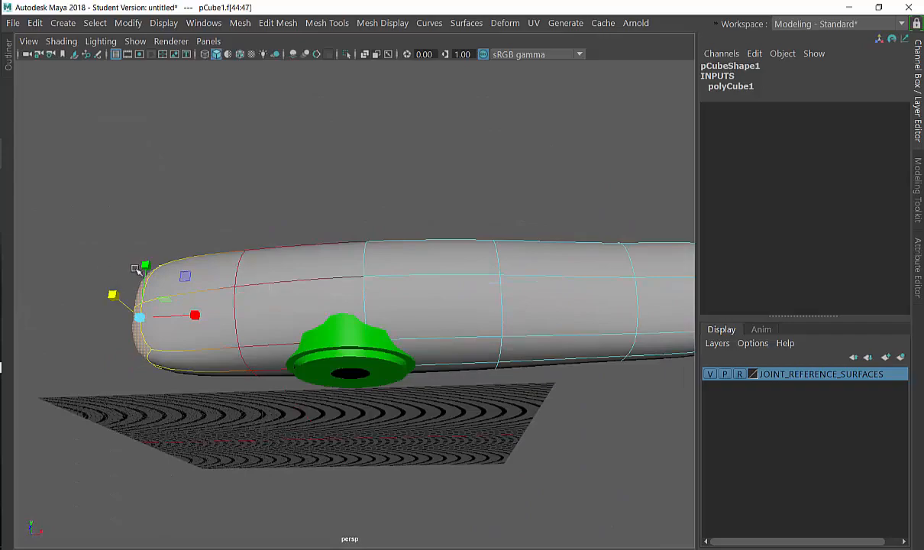
{"action": "left_click_drag", "start_coordinate": [150, 265], "coordinate": [423, 305]}
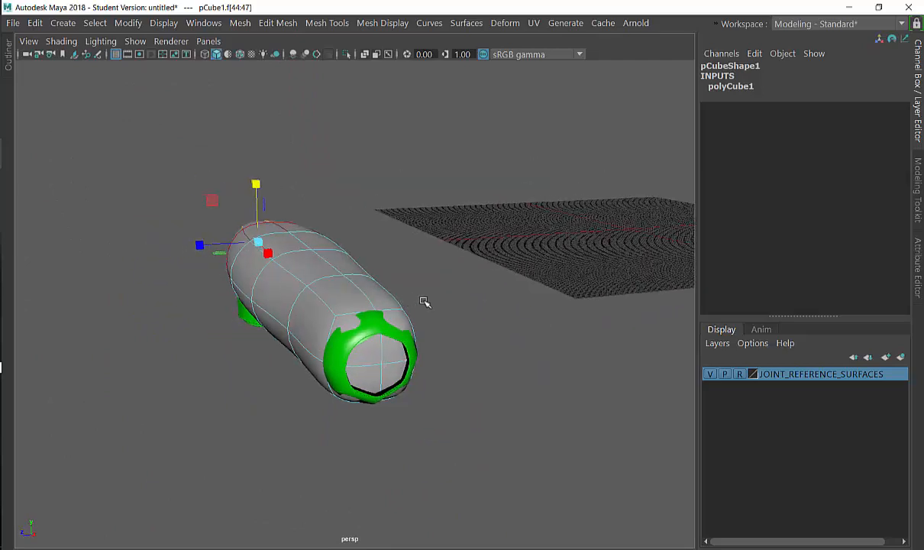
Try to extrude the pCube1 end faces at the upright green joint ring, with three of the four faces selected.
{"action": "left_click", "coordinate": [458, 340]}
{"action": "left_click_drag", "start_coordinate": [458, 340], "coordinate": [369, 349], "text": "alt"}
{"action": "right_click", "coordinate": [369, 350]}
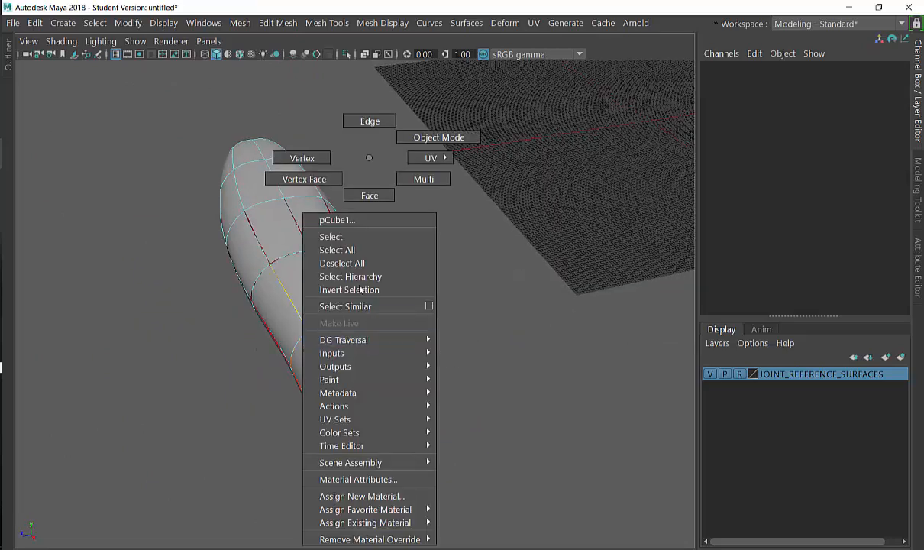
{"action": "left_click_drag", "start_coordinate": [355, 194], "coordinate": [373, 274], "text": "alt"}
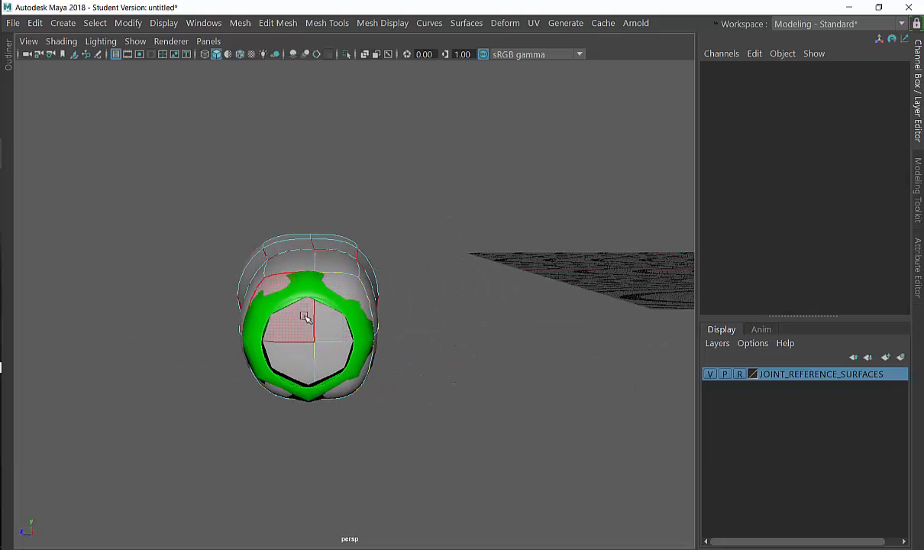
{"action": "right_click_drag", "start_coordinate": [304, 316], "coordinate": [304, 205]}
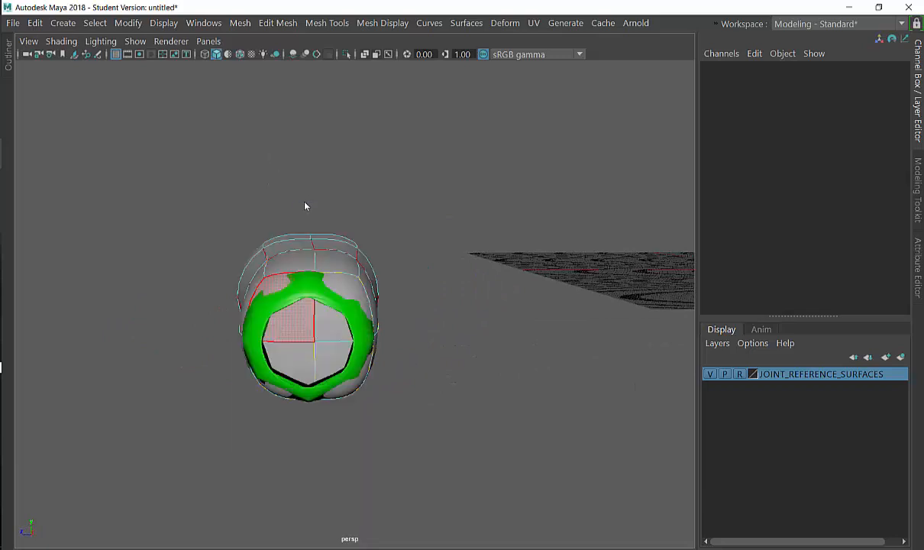
{"action": "left_click", "coordinate": [295, 330]}
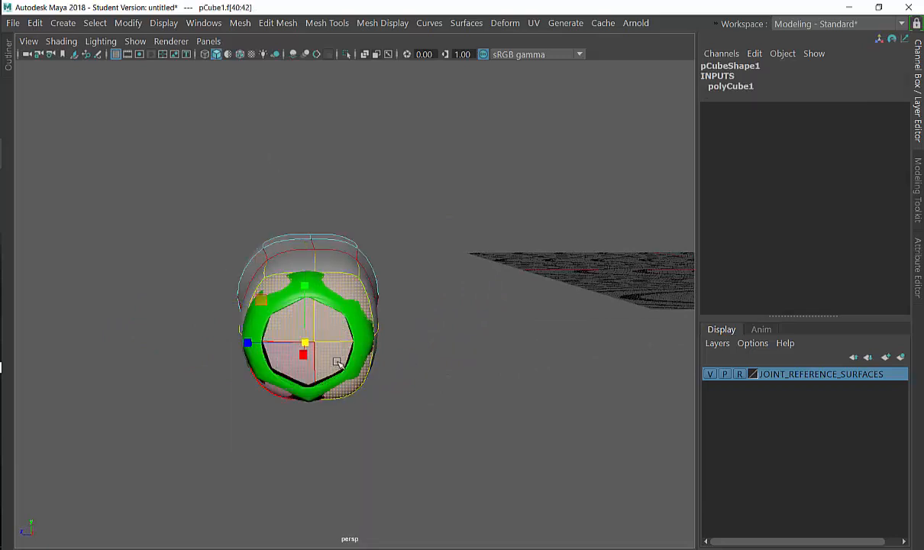
{"action": "left_click_drag", "start_coordinate": [337, 361], "coordinate": [509, 320], "text": "alt"}
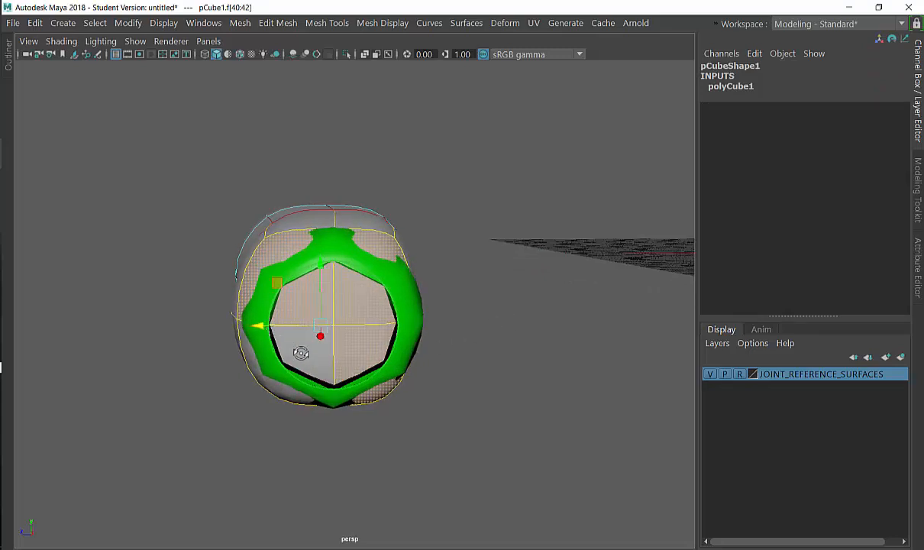
{"action": "left_click_drag", "start_coordinate": [301, 352], "coordinate": [483, 288], "text": "alt"}
{"action": "right_click", "coordinate": [393, 230], "text": "shift"}
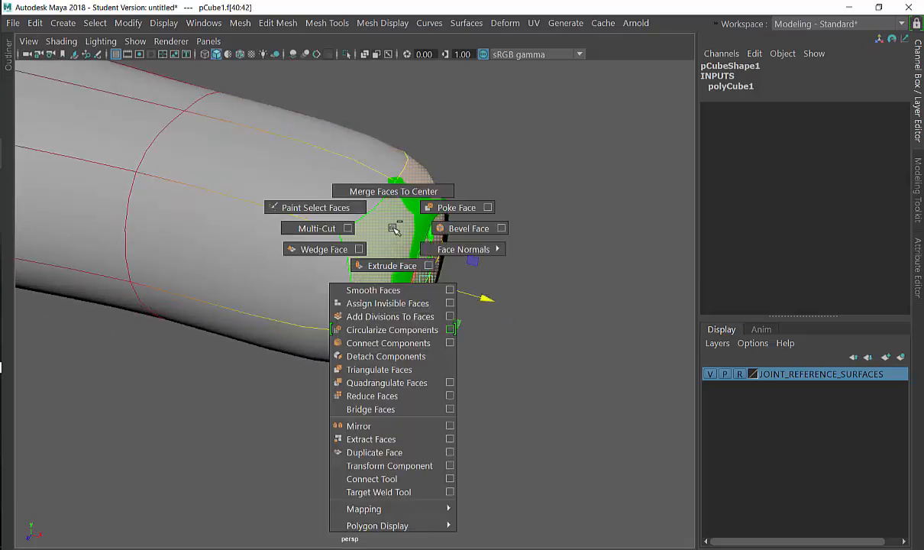
{"action": "left_click", "coordinate": [388, 264]}
{"action": "left_click_drag", "start_coordinate": [383, 309], "coordinate": [409, 300], "text": "alt"}
{"action": "key", "text": "ctrl+z"}
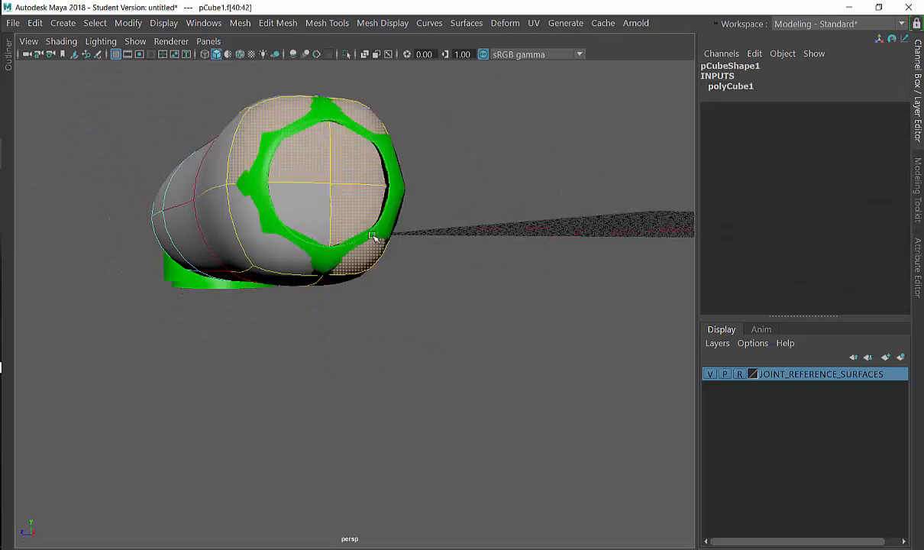
Add the missing fourth end face to the selection and try the Extrude Face operation, undoing it again.
{"action": "left_click", "coordinate": [307, 213], "text": "shift"}
{"action": "left_click_drag", "start_coordinate": [357, 274], "coordinate": [349, 239], "text": "alt"}
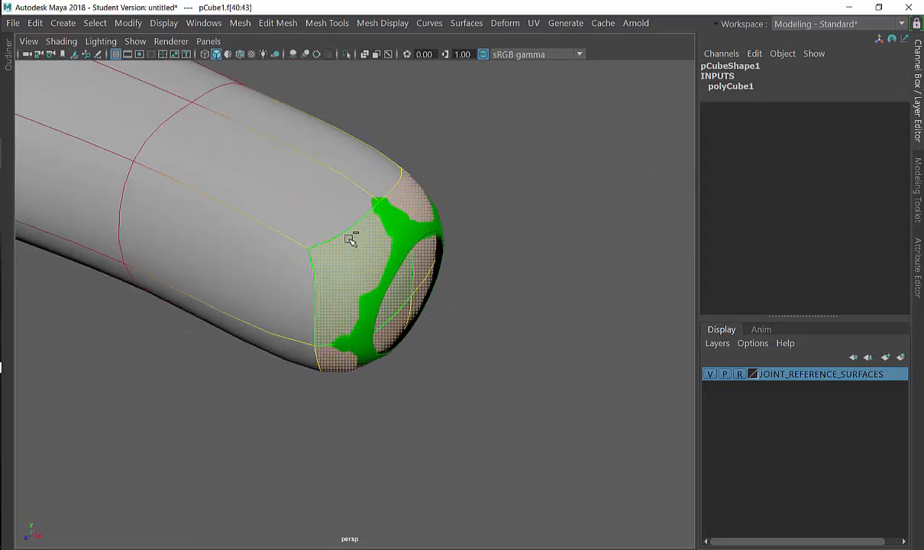
{"action": "right_click", "coordinate": [369, 241], "text": "shift"}
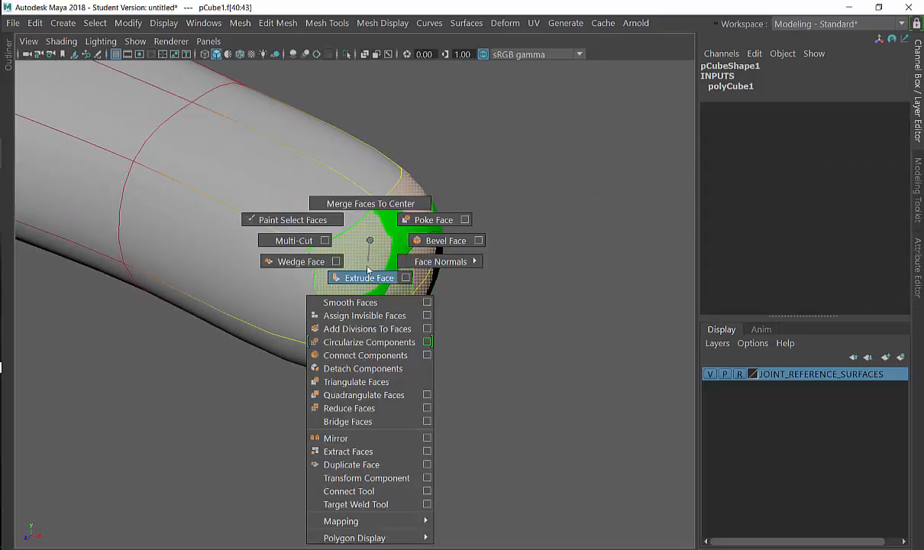
{"action": "left_click", "coordinate": [367, 272]}
{"action": "mouse_move", "coordinate": [441, 265]}
{"action": "left_mouse_down", "text": "alt"}
{"action": "mouse_move", "coordinate": [402, 267]}
{"action": "mouse_move", "coordinate": [291, 233]}
{"action": "mouse_move", "coordinate": [441, 252]}
{"action": "mouse_move", "coordinate": [433, 269]}
{"action": "left_mouse_up", "text": "alt"}
{"action": "key", "text": "ctrl+z"}
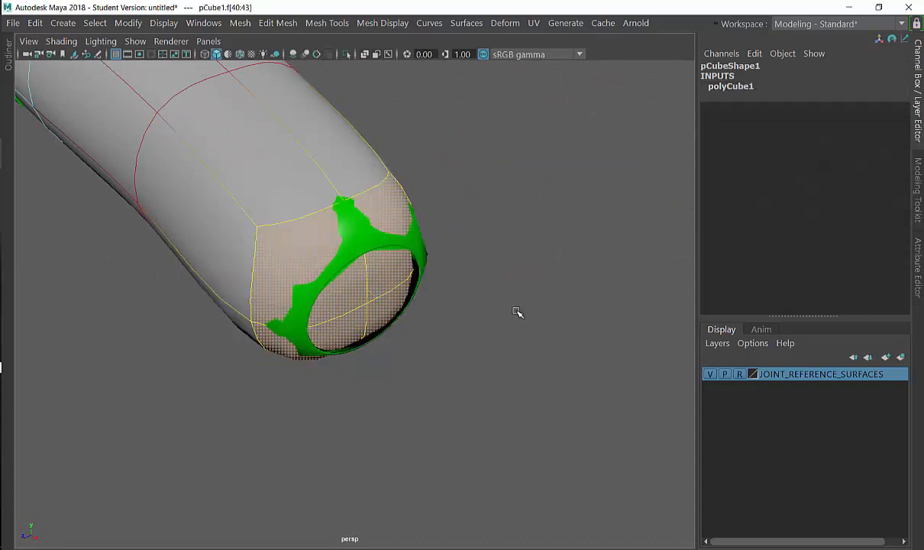
Extrude the four end faces of pCube1 together and scale them inward to fit the green joint ring.
{"action": "left_click", "coordinate": [513, 309]}
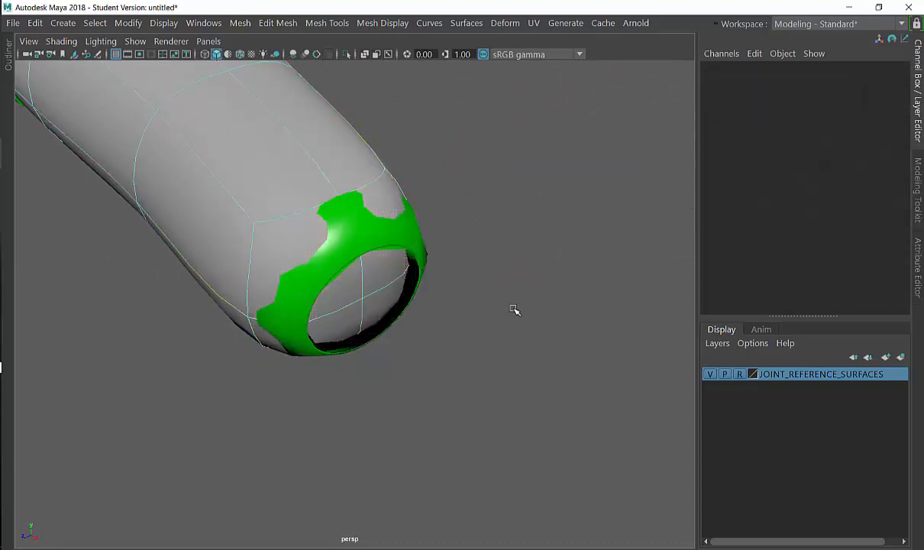
{"action": "left_click_drag", "start_coordinate": [513, 309], "coordinate": [468, 262], "text": "alt"}
{"action": "left_click", "coordinate": [376, 189]}
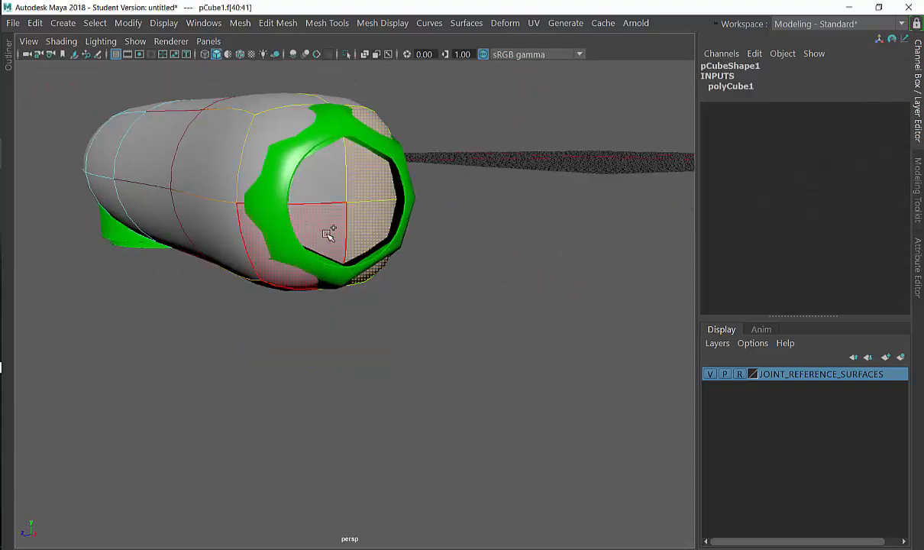
{"action": "left_click", "coordinate": [327, 234], "text": "shift"}
{"action": "left_click", "coordinate": [321, 177], "text": "shift"}
{"action": "left_click_drag", "start_coordinate": [474, 253], "coordinate": [514, 269], "text": "alt"}
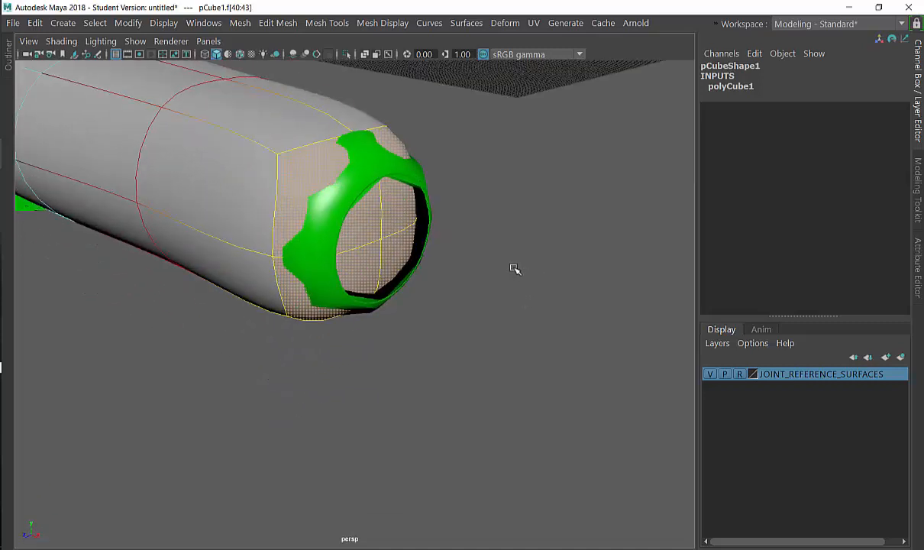
{"action": "right_click_drag", "start_coordinate": [400, 196], "coordinate": [411, 173], "text": "shift"}
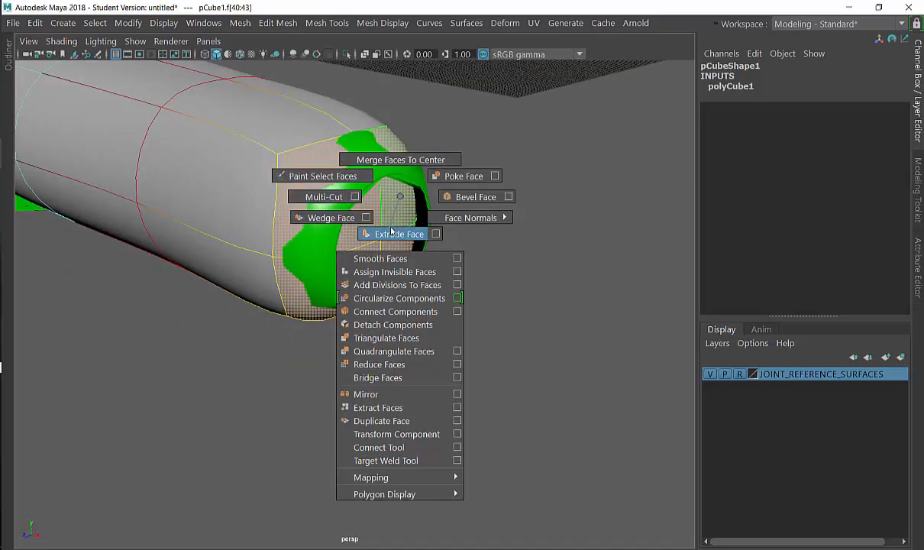
{"action": "right_click_drag", "start_coordinate": [391, 231], "coordinate": [391, 232], "text": "shift"}
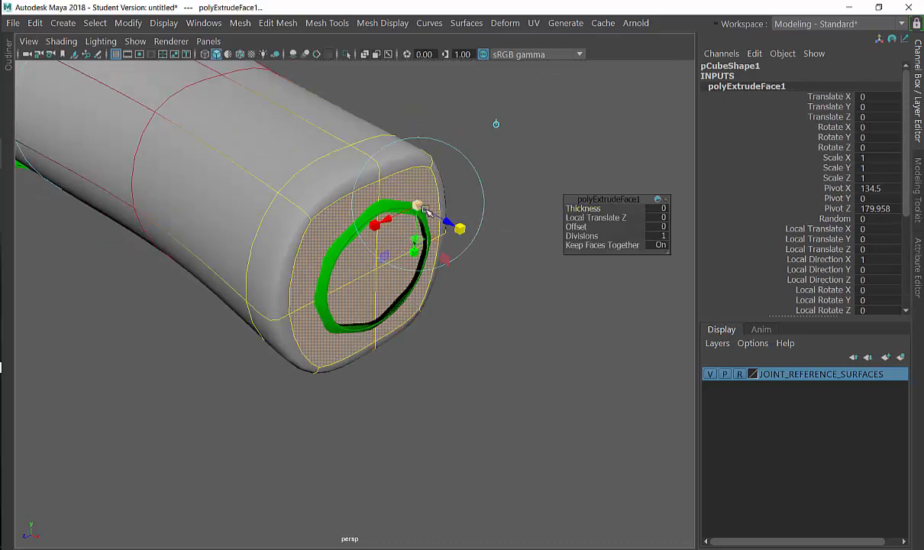
{"action": "mouse_move", "coordinate": [419, 207]}
{"action": "left_mouse_down"}
{"action": "mouse_move", "coordinate": [382, 229]}
{"action": "mouse_move", "coordinate": [411, 210]}
{"action": "mouse_move", "coordinate": [388, 222]}
{"action": "mouse_move", "coordinate": [423, 256]}
{"action": "mouse_move", "coordinate": [524, 242]}
{"action": "left_mouse_up"}
{"action": "left_click_drag", "start_coordinate": [516, 206], "coordinate": [320, 180]}
{"action": "left_click", "coordinate": [507, 168]}
Select one of the lengthwise edge rows along the body's upper corners and lower it vertically to round the profile.
{"action": "left_click_drag", "start_coordinate": [430, 225], "coordinate": [477, 259], "text": "alt"}
{"action": "right_click_drag", "start_coordinate": [416, 157], "coordinate": [416, 225]}
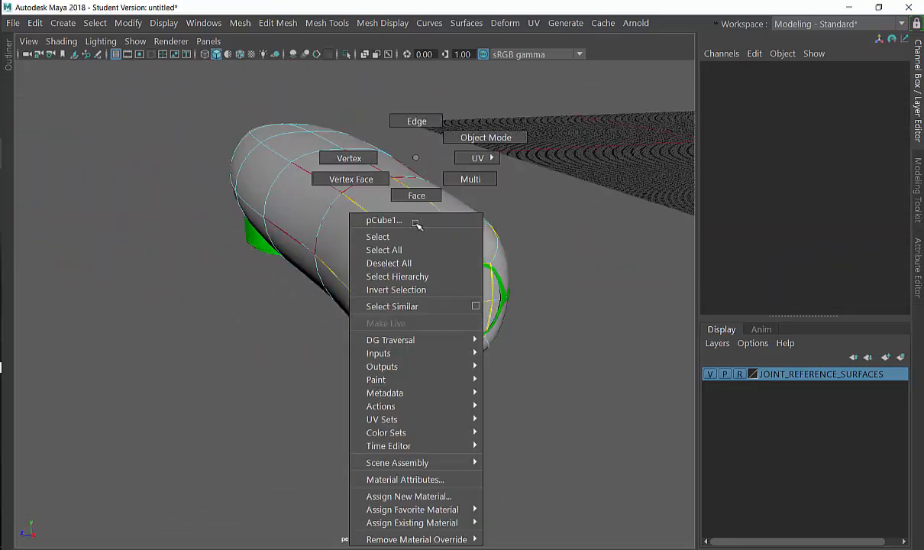
{"action": "right_click_drag", "start_coordinate": [412, 134], "coordinate": [416, 122]}
{"action": "left_click", "coordinate": [371, 220]}
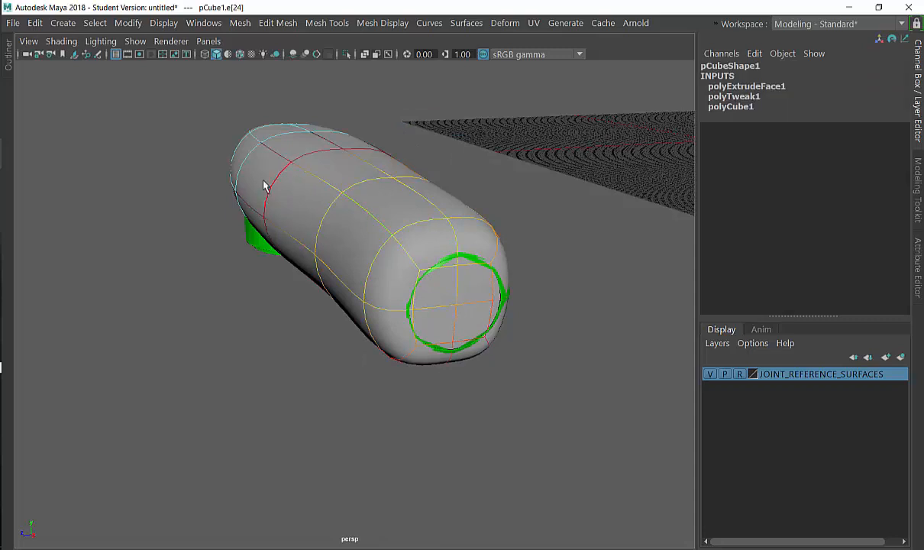
{"action": "left_click_drag", "start_coordinate": [264, 185], "coordinate": [259, 176], "text": "alt"}
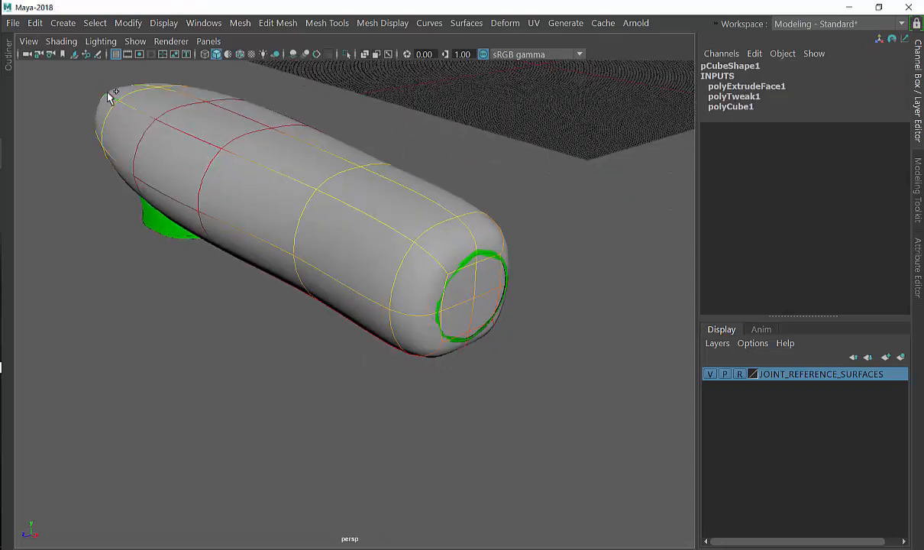
{"action": "left_click_drag", "start_coordinate": [107, 95], "coordinate": [234, 163], "text": "alt"}
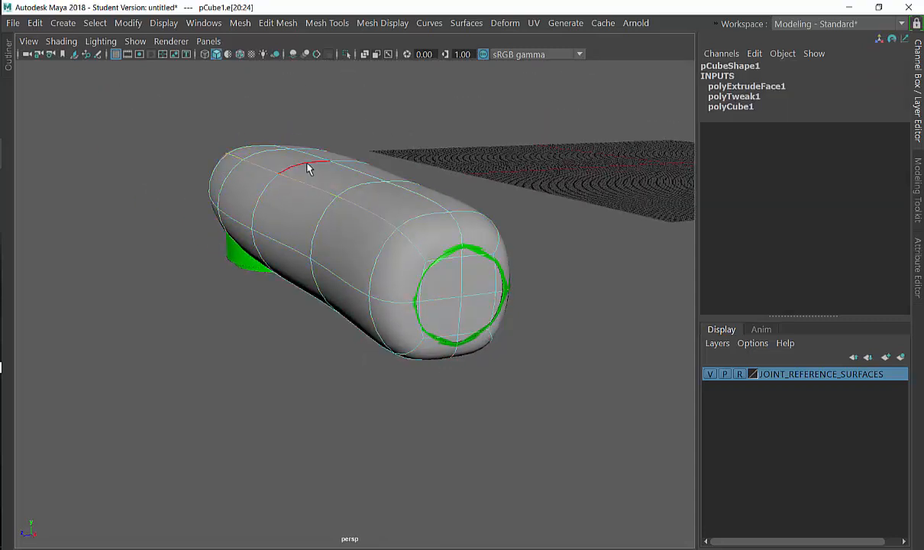
{"action": "left_click_drag", "start_coordinate": [308, 169], "coordinate": [353, 238], "text": "alt"}
{"action": "left_click_drag", "start_coordinate": [448, 262], "coordinate": [491, 280], "text": "alt"}
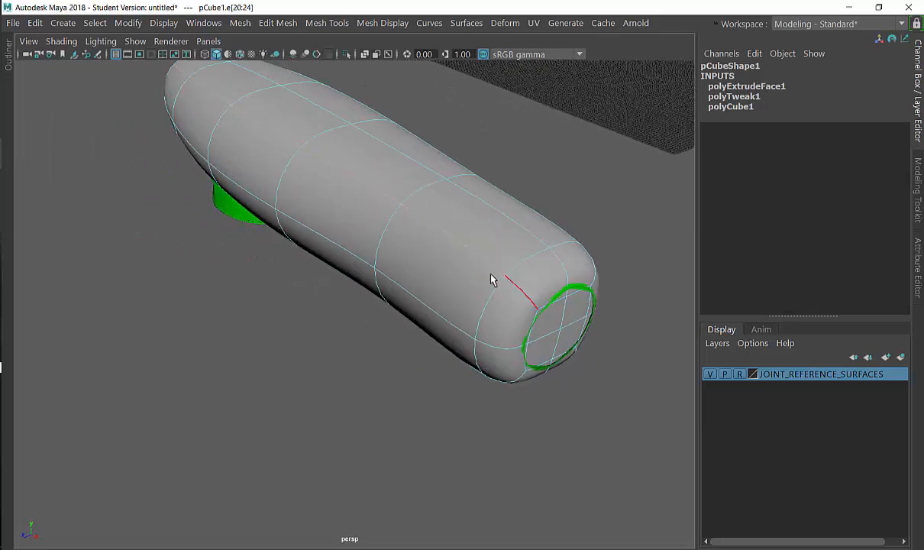
{"action": "left_click_drag", "start_coordinate": [324, 152], "coordinate": [288, 126], "text": "alt"}
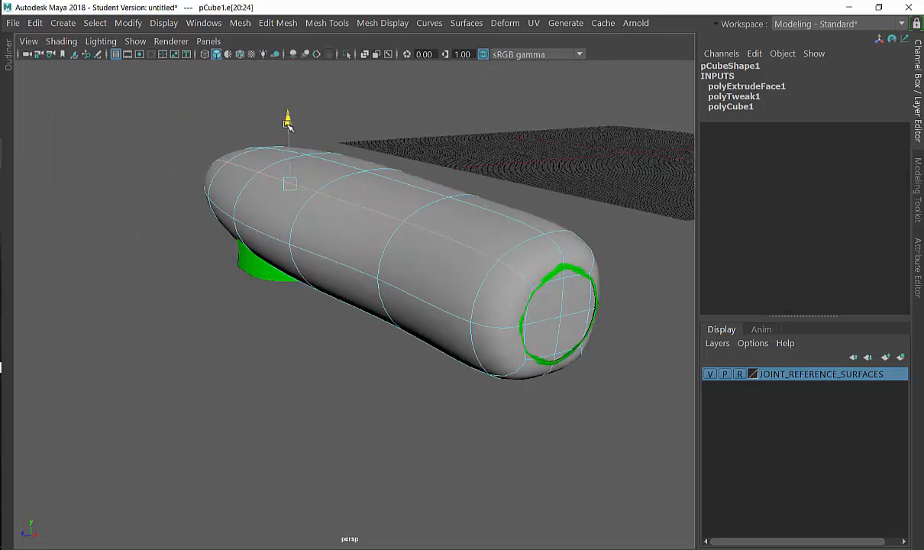
Lower the matching lengthwise edge row on the opposite upper corner of the body and clear the selection.
{"action": "left_click_drag", "start_coordinate": [385, 211], "coordinate": [352, 251], "text": "alt"}
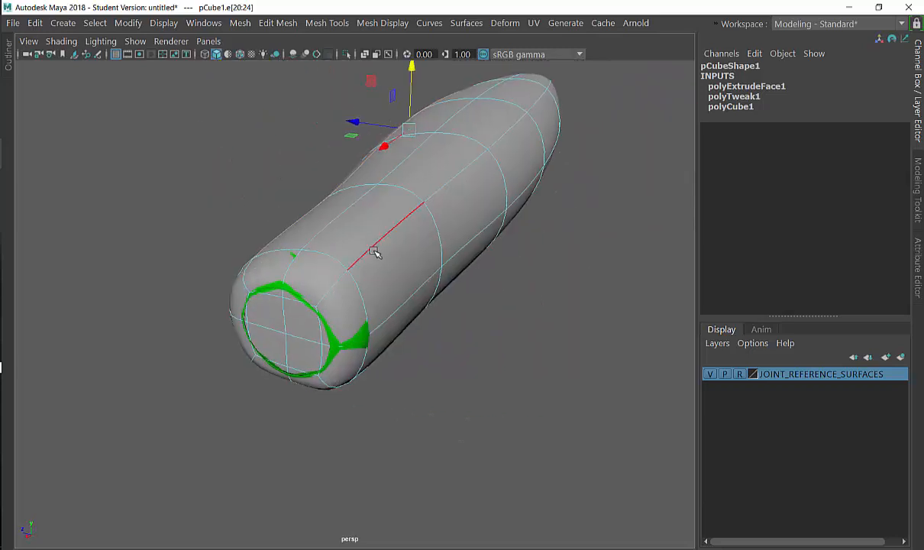
{"action": "left_click_drag", "start_coordinate": [455, 280], "coordinate": [452, 208], "text": "alt"}
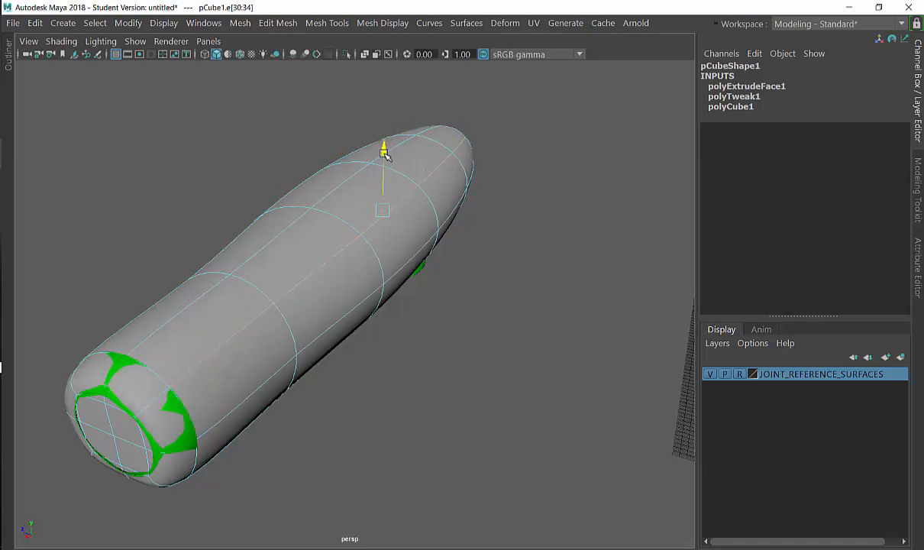
{"action": "left_click_drag", "start_coordinate": [384, 153], "coordinate": [458, 290], "text": "alt"}
{"action": "left_click", "coordinate": [452, 185]}
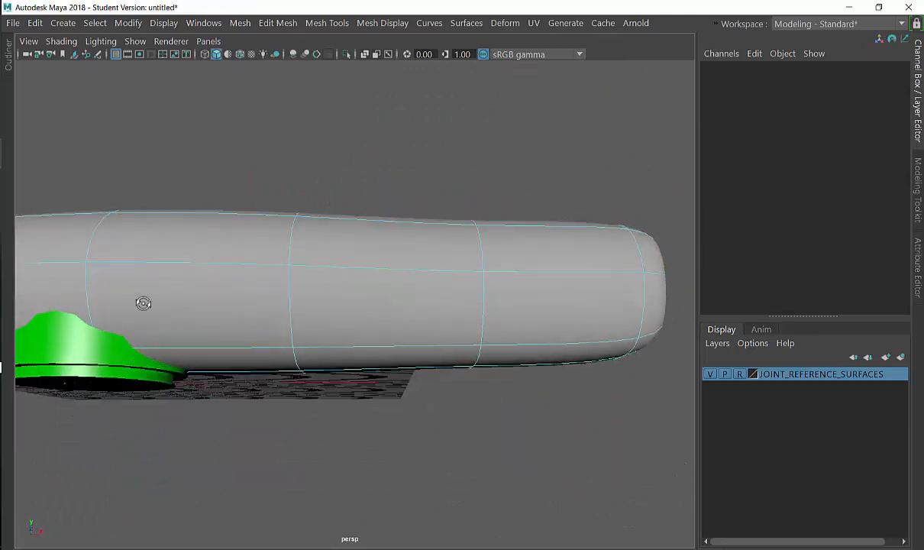
Examine the body's shape from the side and underneath, with the whole pCube1 selected in object mode.
{"action": "left_click_drag", "start_coordinate": [143, 303], "coordinate": [36, 361], "text": "alt"}
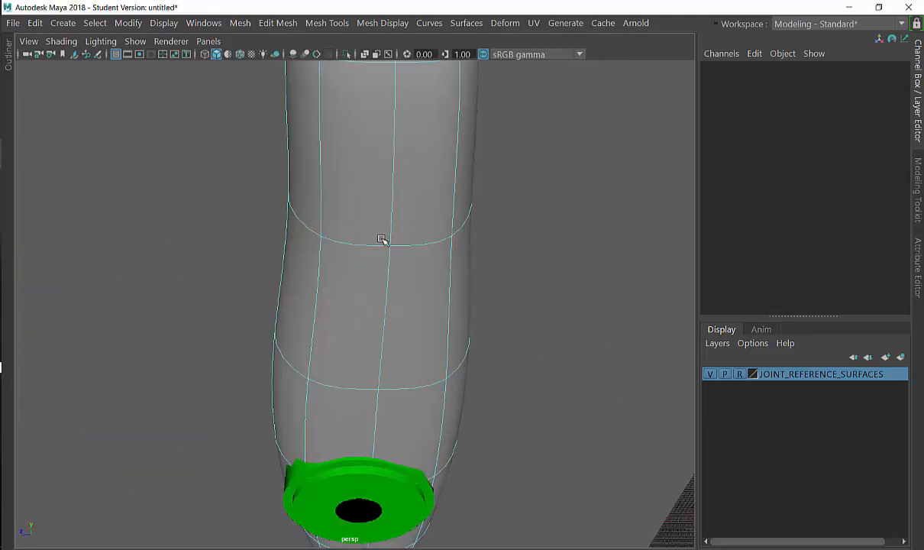
{"action": "left_click_drag", "start_coordinate": [381, 239], "coordinate": [292, 390], "text": "alt"}
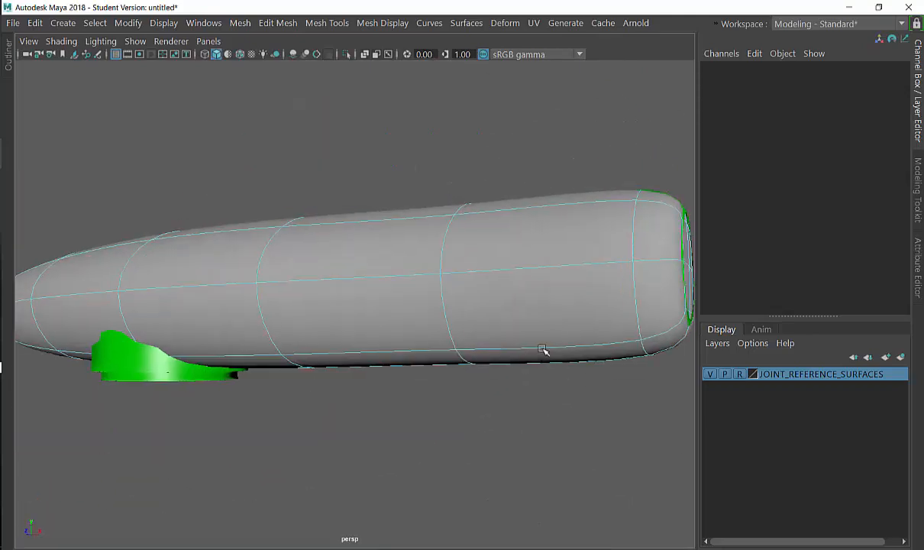
{"action": "left_click_drag", "start_coordinate": [542, 350], "coordinate": [415, 262], "text": "alt"}
{"action": "right_click_drag", "start_coordinate": [413, 158], "coordinate": [444, 211]}
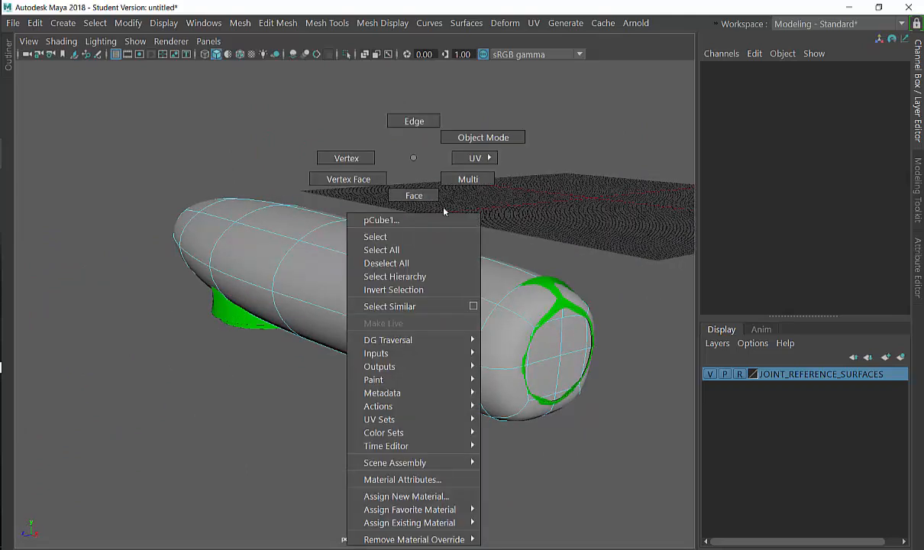
{"action": "right_click_drag", "start_coordinate": [478, 142], "coordinate": [479, 138]}
{"action": "left_click", "coordinate": [403, 274]}
{"action": "left_click_drag", "start_coordinate": [404, 274], "coordinate": [285, 231], "text": "alt"}
Pull the lower side edge beside the round green joint at the tapered end outward along Z.
{"action": "right_click", "coordinate": [277, 217]}
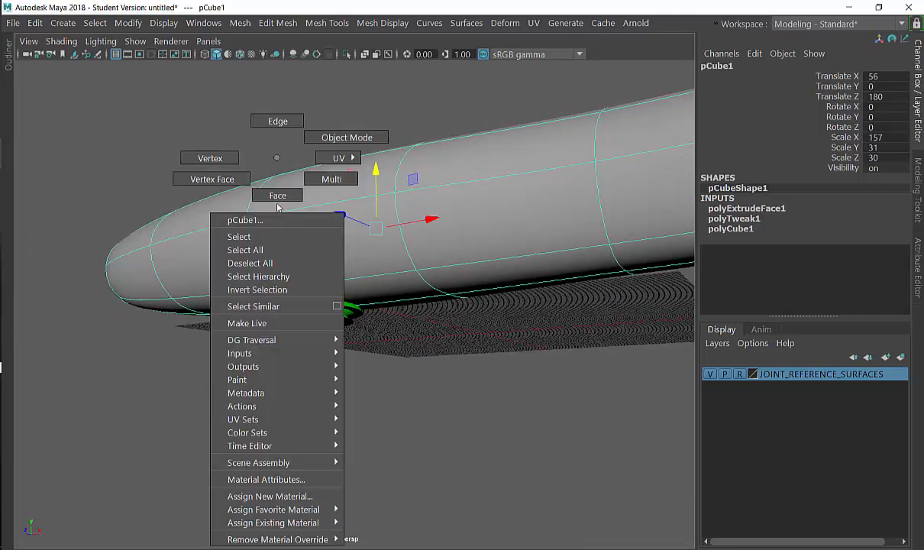
{"action": "left_click", "coordinate": [277, 122]}
{"action": "left_click", "coordinate": [249, 233]}
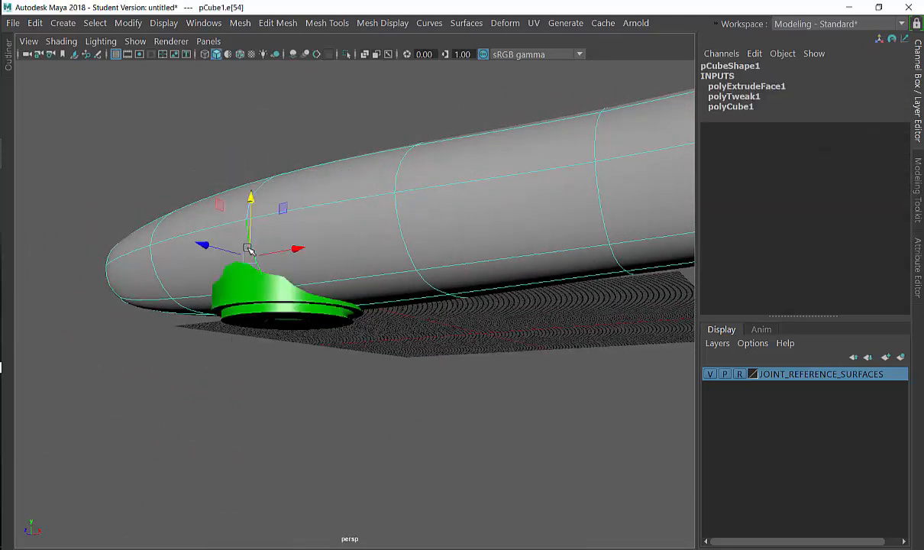
{"action": "left_click_drag", "start_coordinate": [250, 233], "coordinate": [216, 277], "text": "alt"}
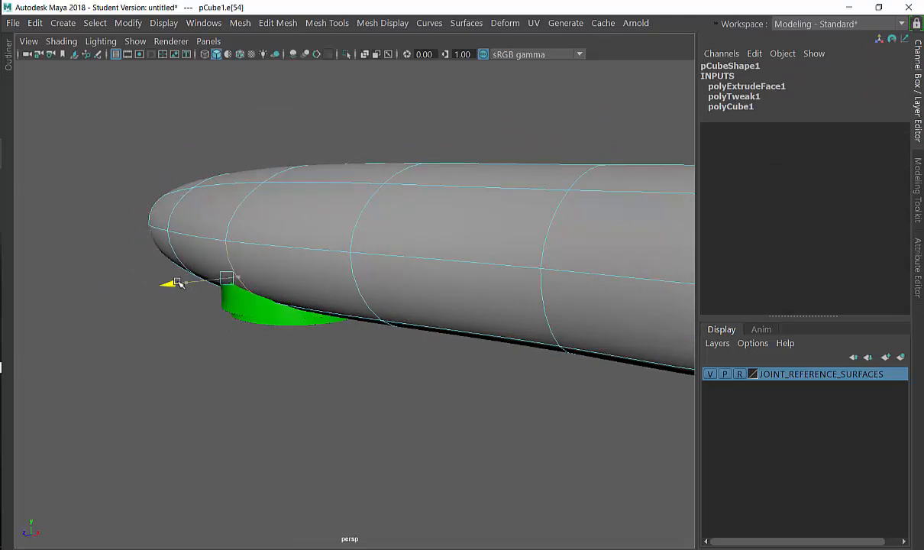
{"action": "left_click_drag", "start_coordinate": [170, 290], "coordinate": [320, 321], "text": "alt"}
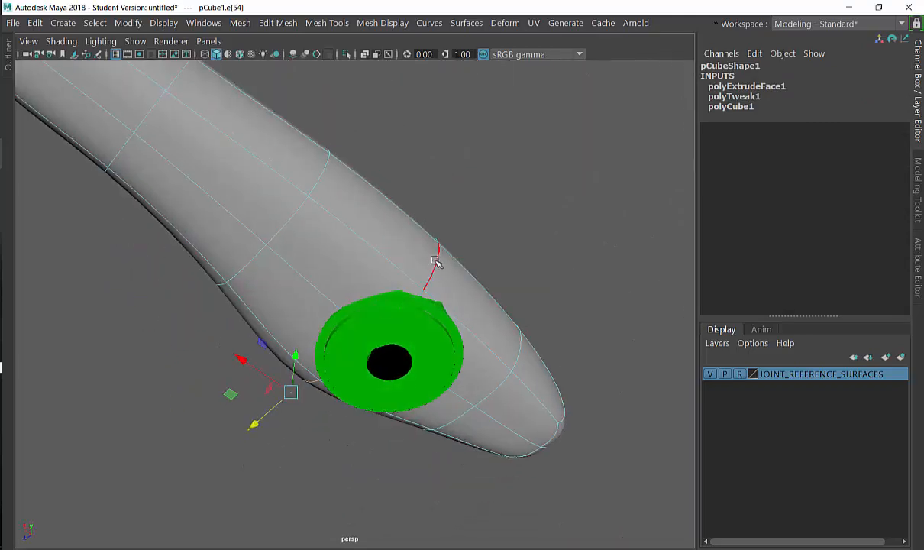
Pull the matching lower edge on the opposite side of the round green joint outward along Z.
{"action": "left_click", "coordinate": [435, 261]}
{"action": "left_click_drag", "start_coordinate": [435, 261], "coordinate": [425, 356], "text": "alt"}
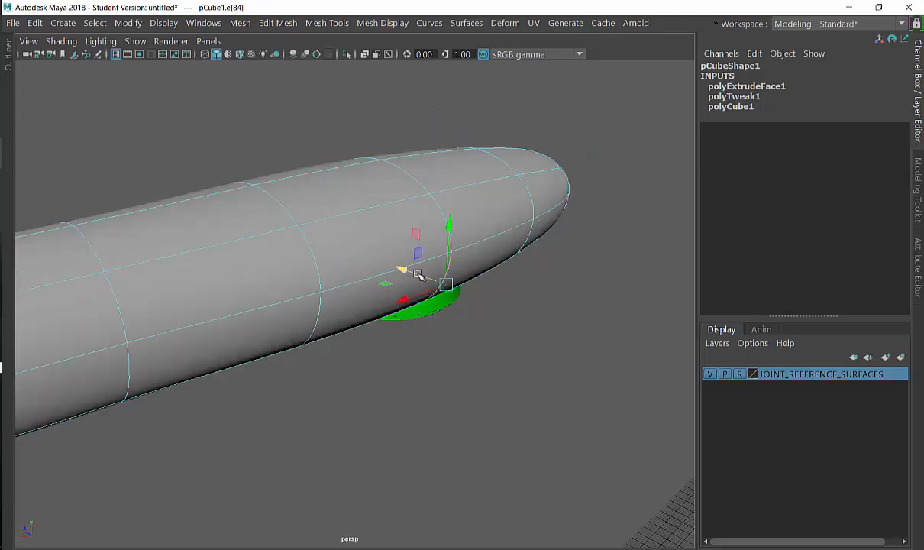
{"action": "left_click_drag", "start_coordinate": [437, 283], "coordinate": [462, 319], "text": "alt"}
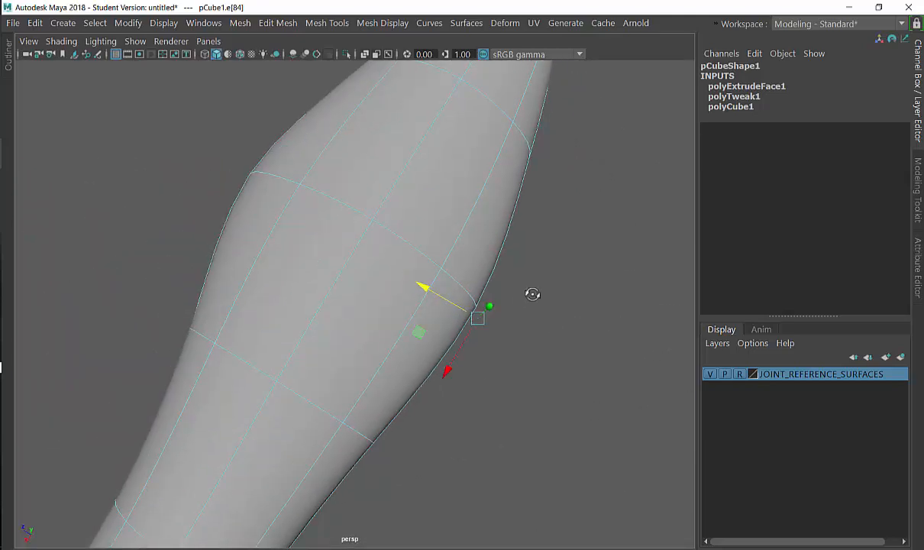
Refine the side edges around the body's widest section along Z and return to whole-object selection.
{"action": "left_click_drag", "start_coordinate": [533, 293], "coordinate": [433, 285], "text": "alt"}
{"action": "left_click", "coordinate": [408, 275]}
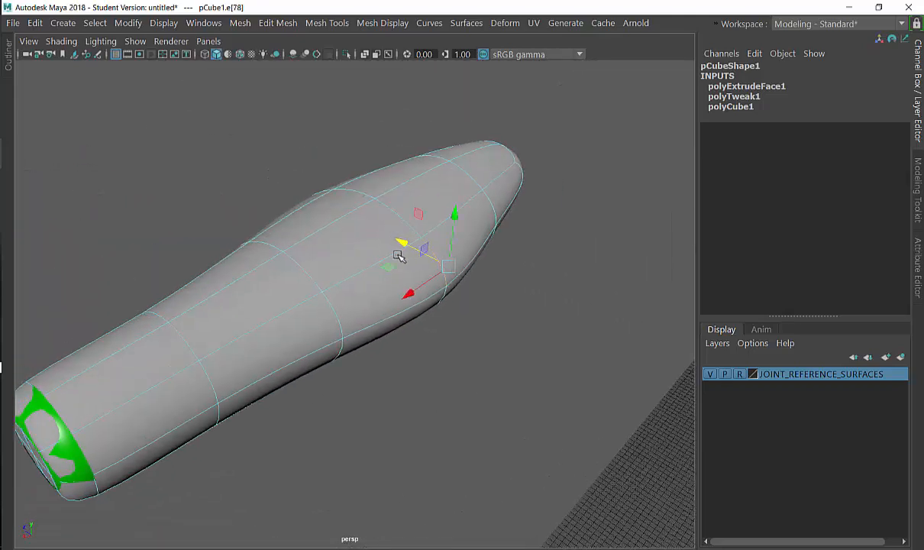
{"action": "left_click_drag", "start_coordinate": [398, 256], "coordinate": [380, 198], "text": "alt"}
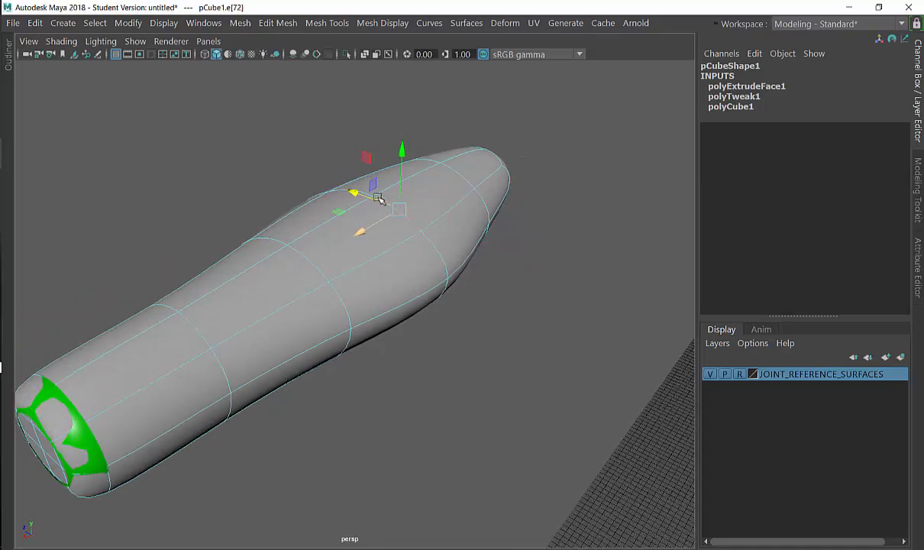
{"action": "left_click", "coordinate": [521, 238]}
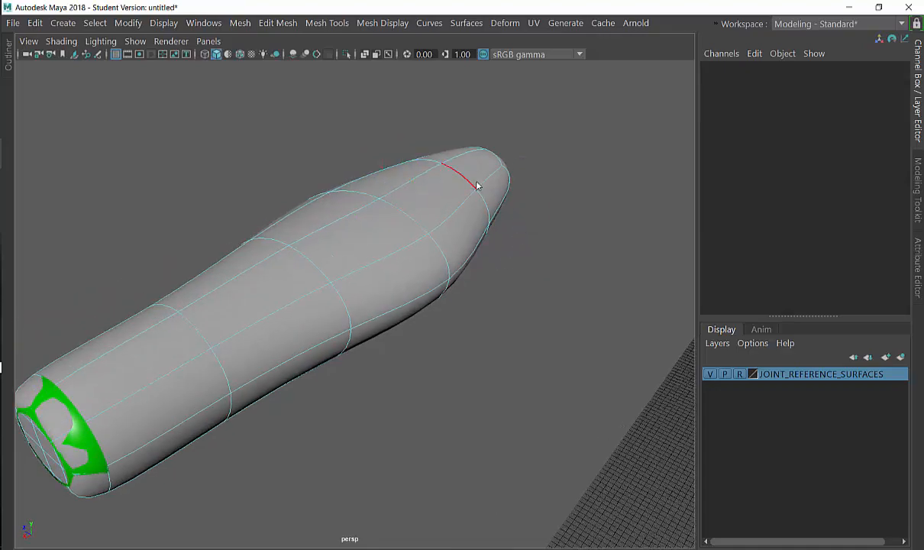
{"action": "key", "text": "F8"}
{"action": "left_click_drag", "start_coordinate": [494, 250], "coordinate": [319, 249], "text": "alt"}
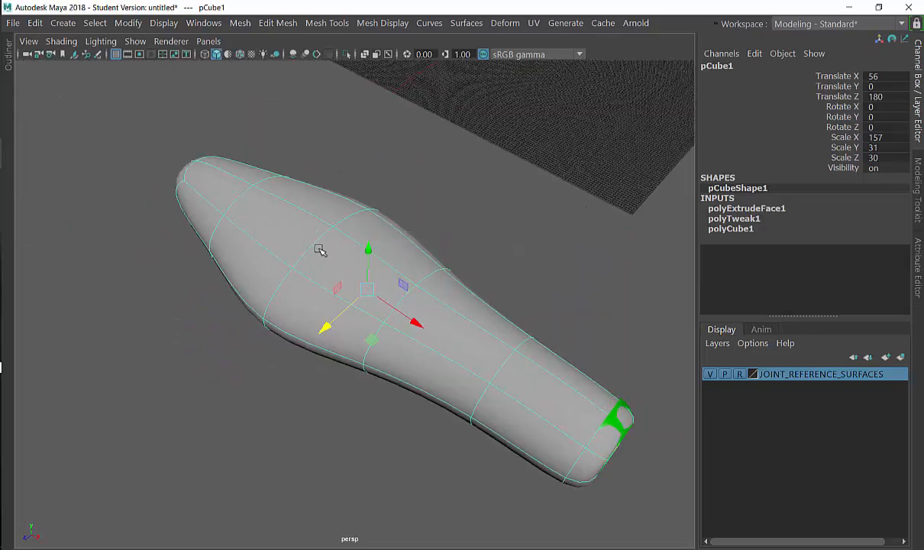
Adjust the upper cross edges at the body's widest section and toward its tapered end along Y, and return to object mode.
{"action": "right_click_drag", "start_coordinate": [322, 157], "coordinate": [327, 219]}
{"action": "right_click_drag", "start_coordinate": [318, 135], "coordinate": [319, 136]}
{"action": "left_click", "coordinate": [322, 238]}
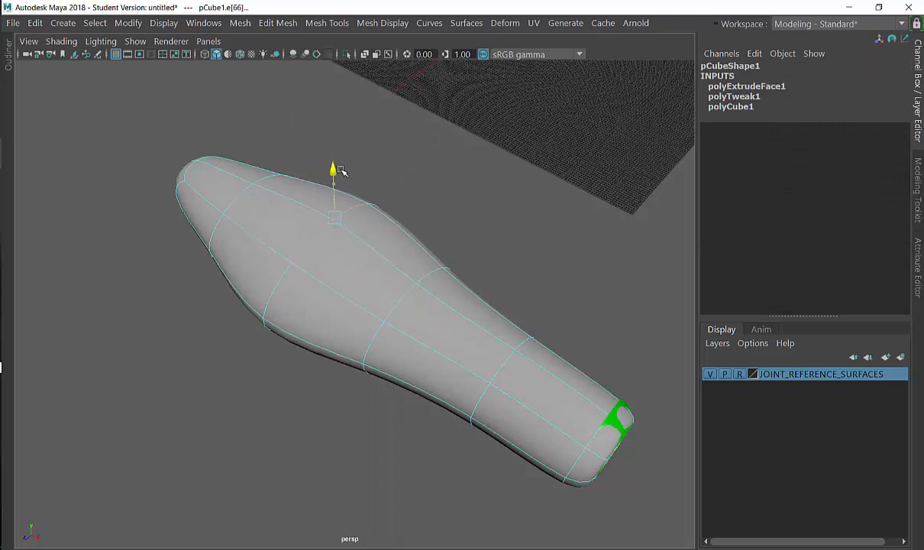
{"action": "left_click_drag", "start_coordinate": [341, 169], "coordinate": [286, 214], "text": "alt"}
{"action": "left_click", "coordinate": [222, 220]}
{"action": "left_click_drag", "start_coordinate": [221, 219], "coordinate": [305, 179], "text": "alt"}
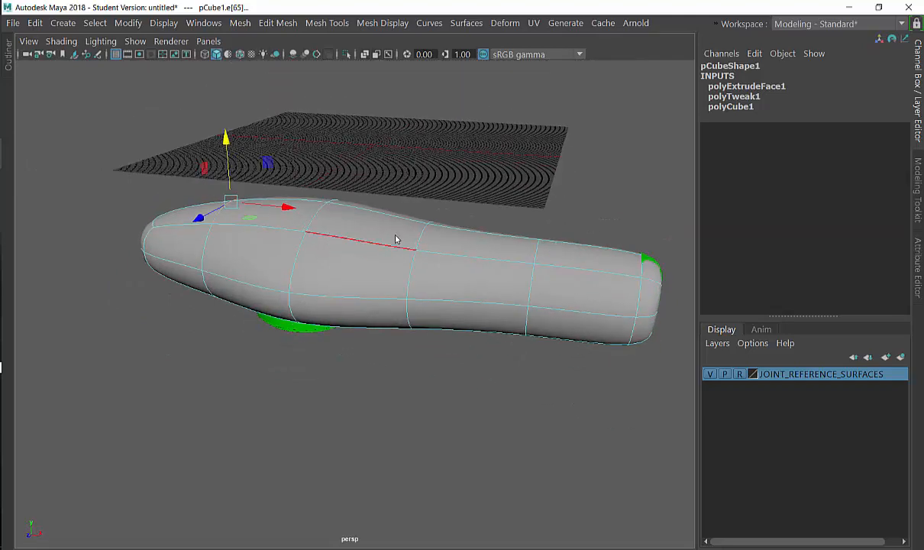
{"action": "right_click_drag", "start_coordinate": [455, 153], "coordinate": [452, 141]}
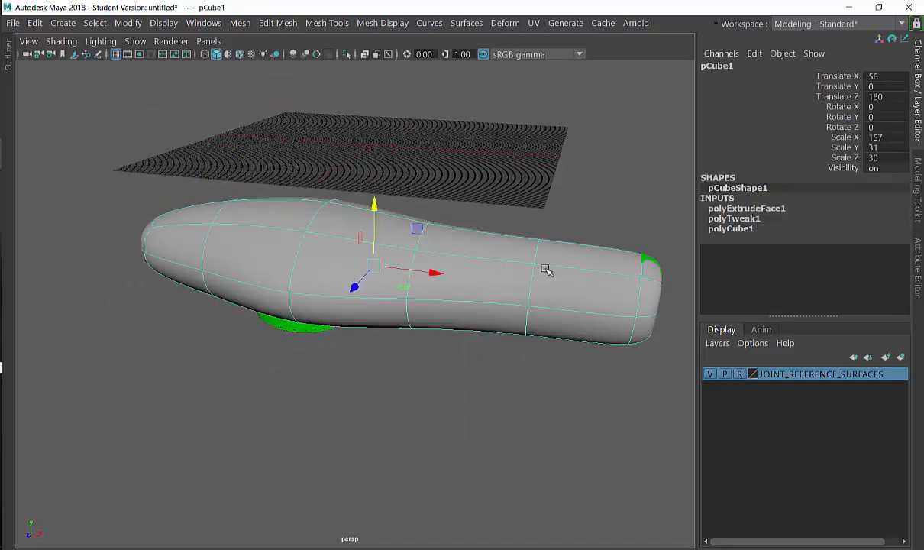
Switch to SOLIDWORKS to check the names of the open robot arm documents, and return to Maya.
{"action": "left_click_drag", "start_coordinate": [547, 268], "coordinate": [527, 207], "text": "alt"}
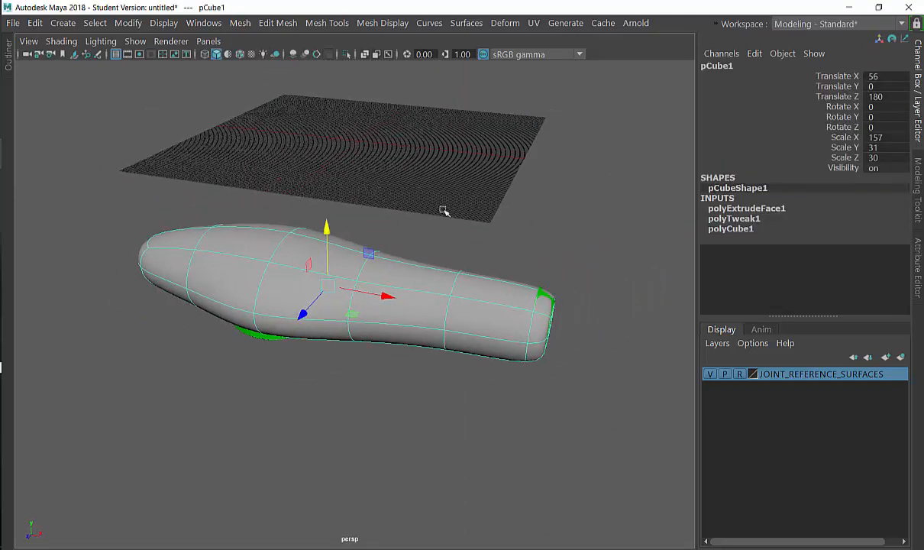
{"action": "key", "text": "alt+Tab"}
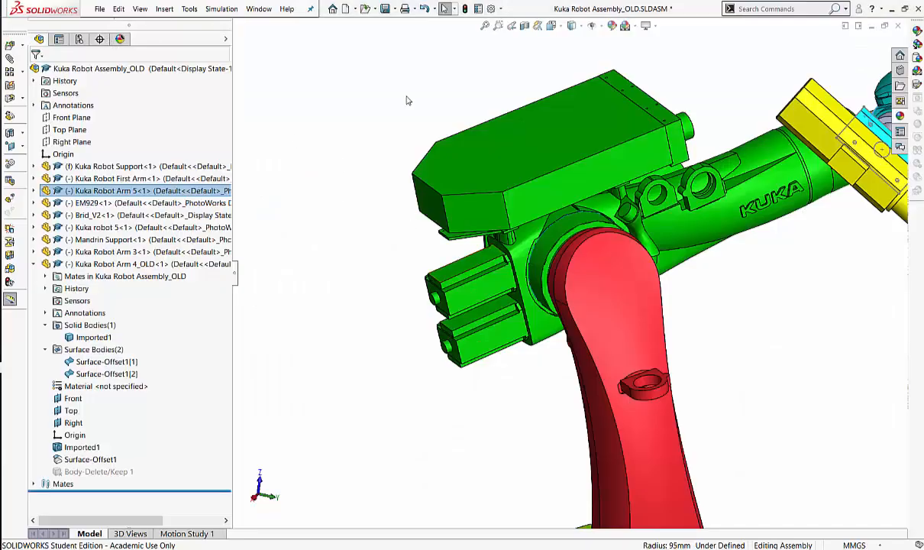
{"action": "key", "text": "alt+Tab"}
{"action": "left_click", "coordinate": [258, 10]}
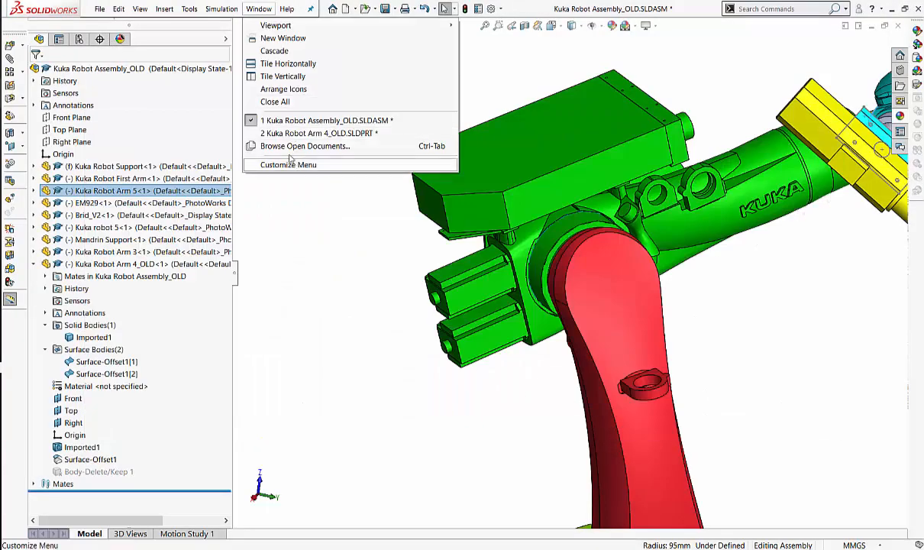
{"action": "mouse_move", "coordinate": [324, 141]}
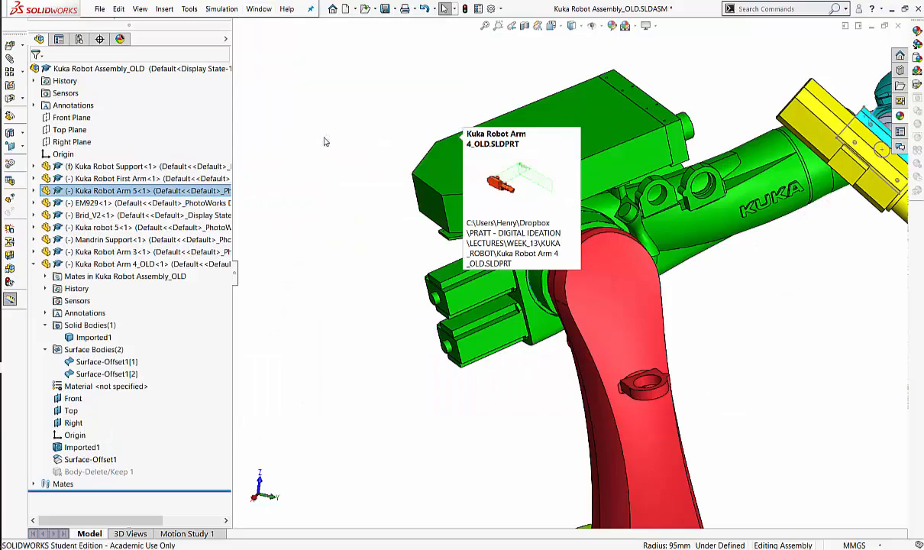
{"action": "key", "text": "alt+Tab"}
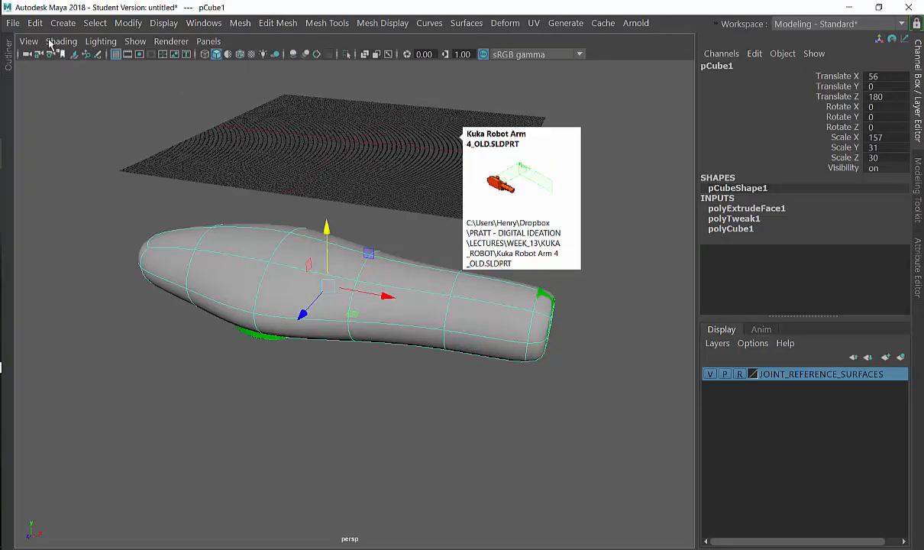
Save the scene as the Maya Binary file KUKA_Robot_Arm_4_V001 in the project's scenes folder, accepting the student version notice.
{"action": "left_click", "coordinate": [14, 23]}
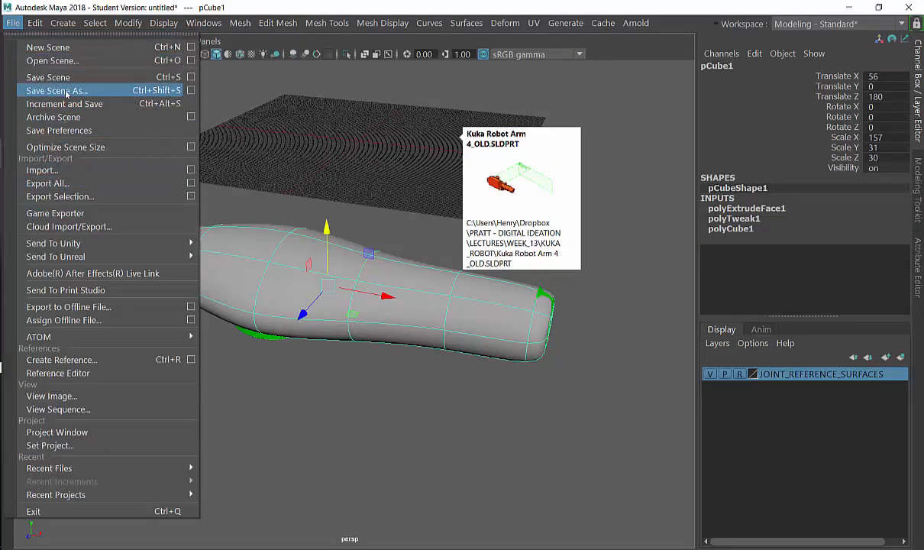
{"action": "left_click", "coordinate": [68, 93]}
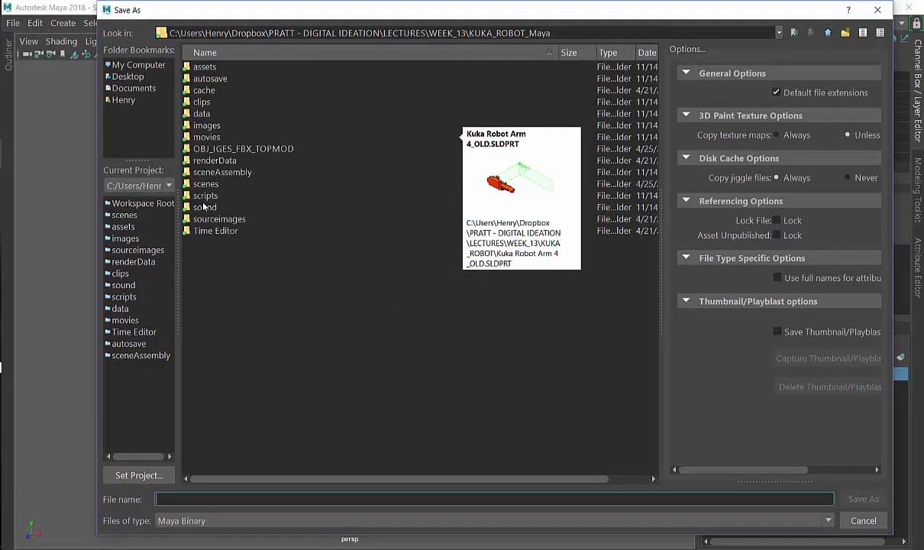
{"action": "double_click", "coordinate": [204, 184]}
{"action": "left_click", "coordinate": [193, 501]}
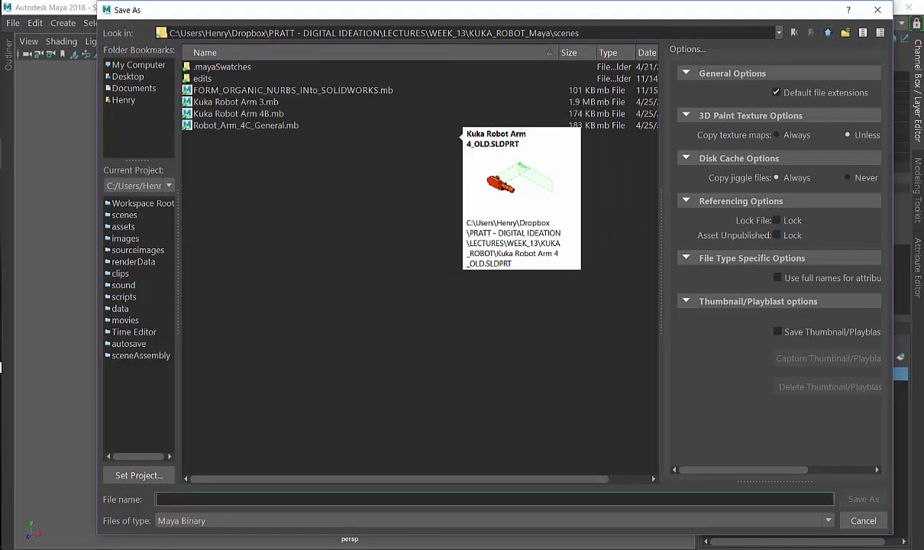
{"action": "type", "text": "KUKA"}
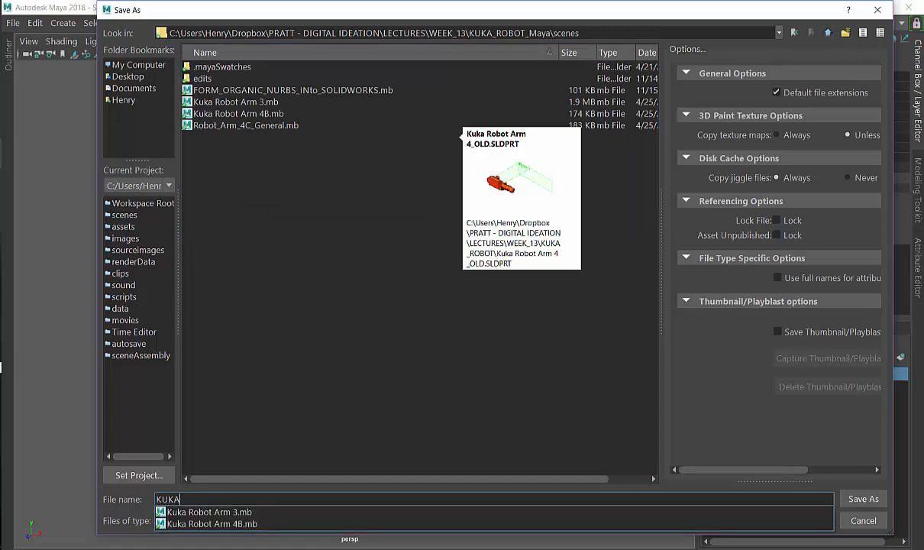
{"action": "type", "text": "_Robot_Arm_4_V001"}
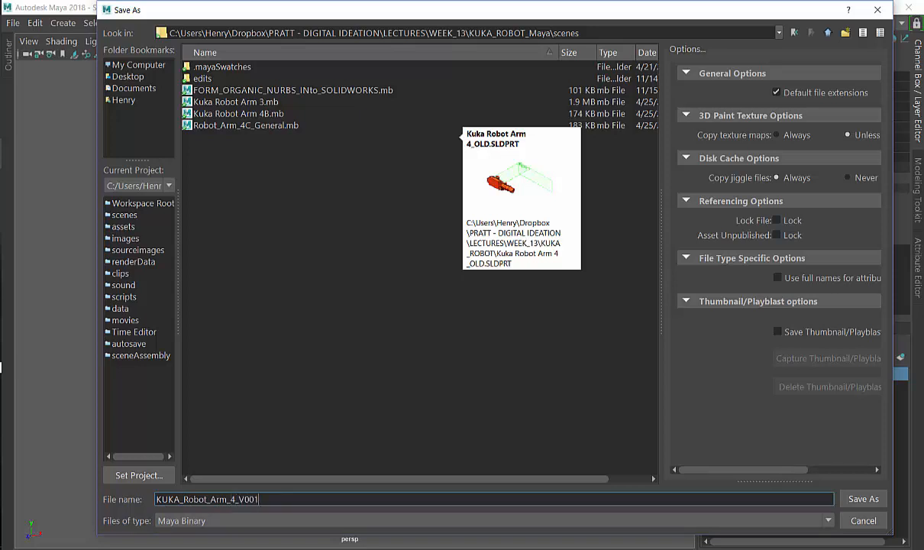
{"action": "left_click", "coordinate": [863, 499]}
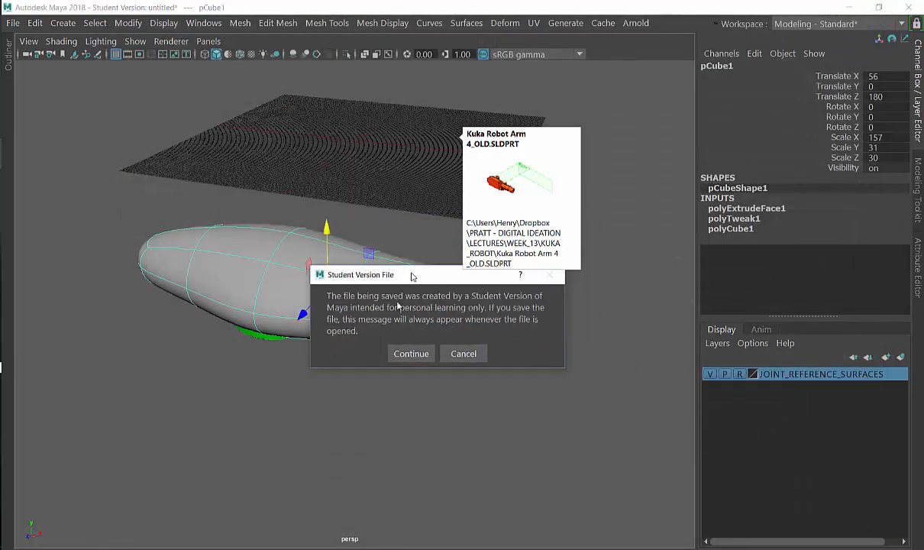
{"action": "left_click", "coordinate": [396, 381]}
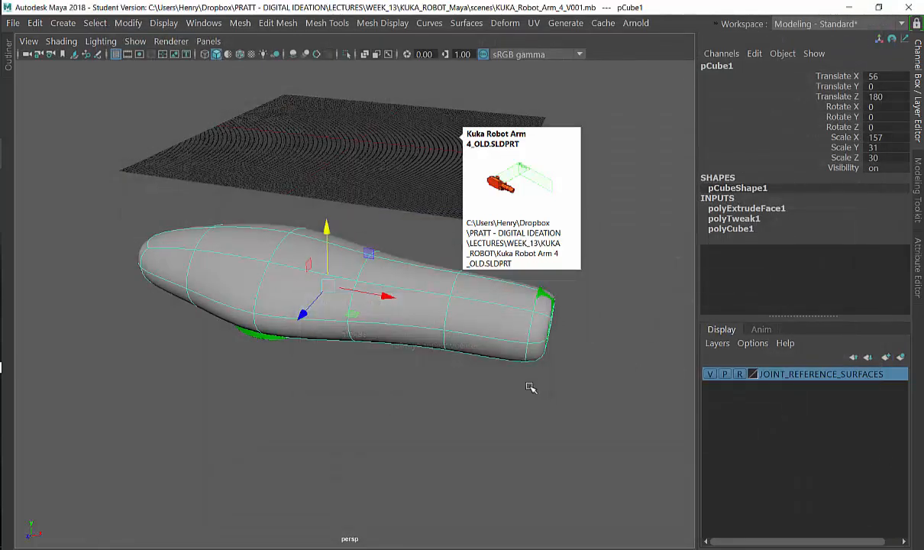
Hide the JOINT_REFERENCE_SURFACES layer, deselect the body, and clear the leftover file preview by briefly switching to SOLIDWORKS and back.
{"action": "left_click_drag", "start_coordinate": [430, 284], "coordinate": [486, 305], "text": "alt"}
{"action": "left_click", "coordinate": [535, 456]}
{"action": "left_click", "coordinate": [491, 310]}
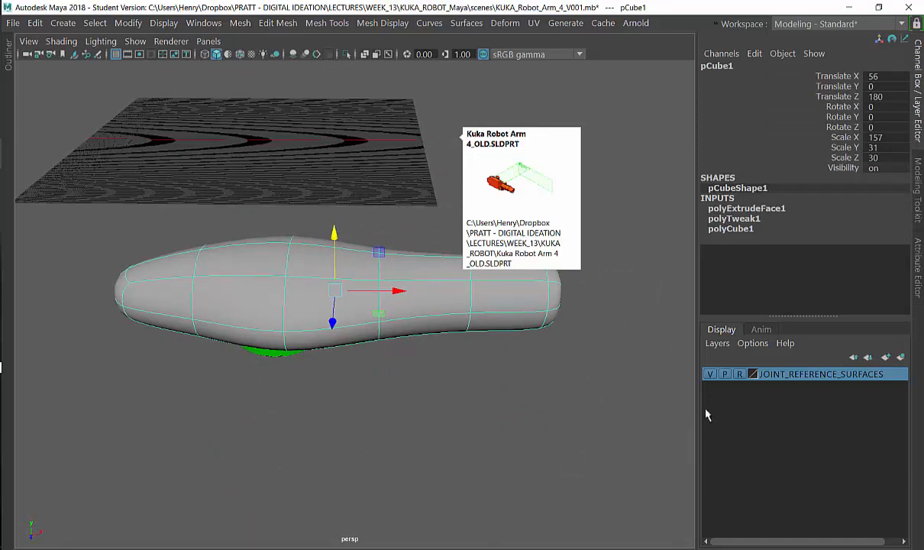
{"action": "left_click", "coordinate": [709, 375]}
{"action": "left_click_drag", "start_coordinate": [537, 385], "coordinate": [537, 317], "text": "alt"}
{"action": "left_click", "coordinate": [612, 216]}
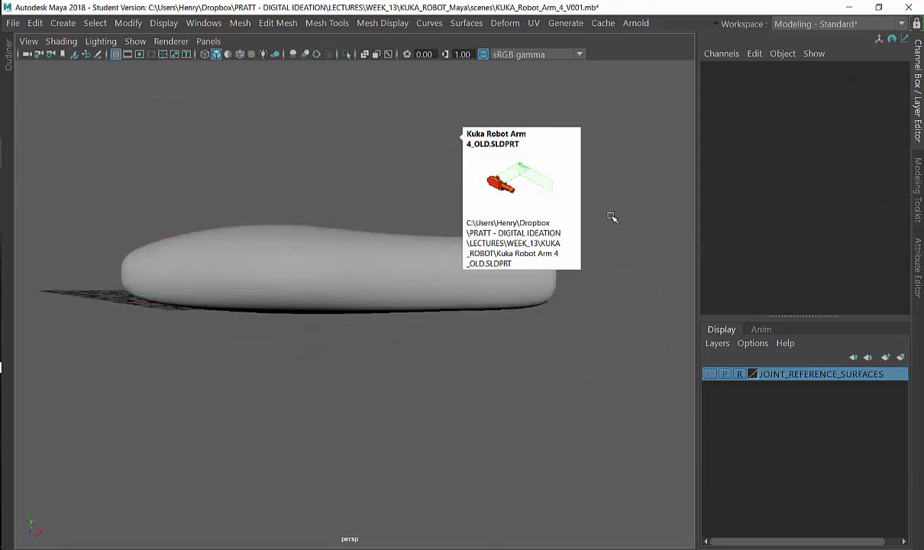
{"action": "left_click_drag", "start_coordinate": [342, 191], "coordinate": [341, 224], "text": "alt"}
{"action": "key", "text": "alt+Tab"}
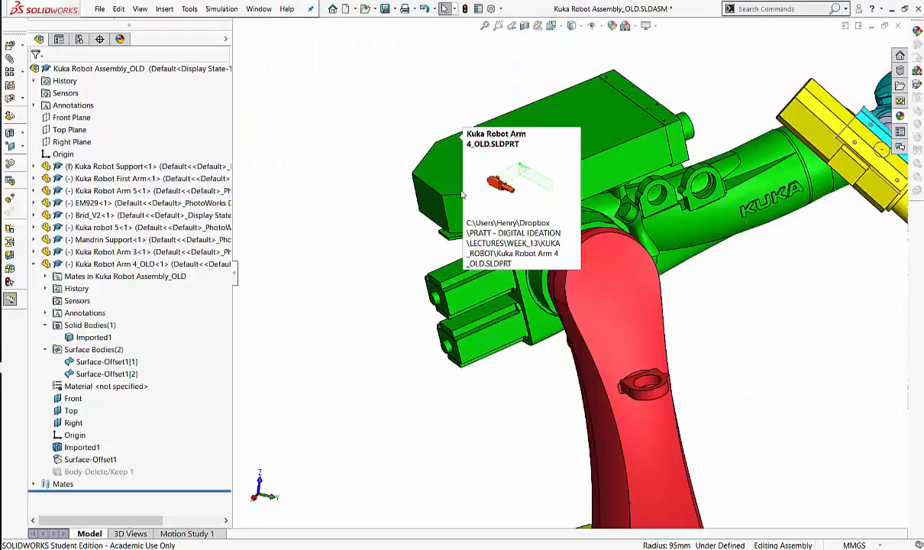
{"action": "key", "text": "alt+Tab"}
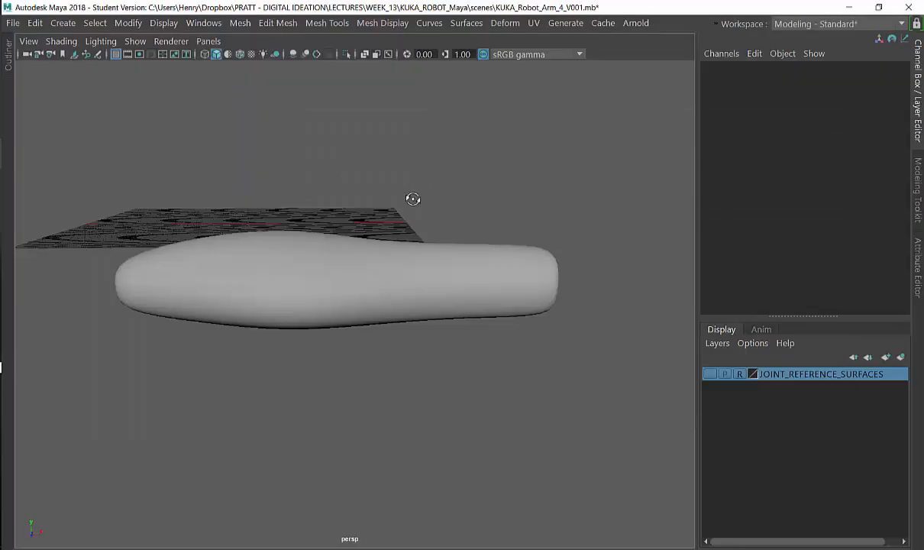
Examine the body from several angles, comparing its unsmoothed cage with the smooth preview, both selected and deselected.
{"action": "left_click_drag", "start_coordinate": [410, 200], "coordinate": [392, 196], "text": "alt"}
{"action": "left_click", "coordinate": [331, 254]}
{"action": "left_click_drag", "start_coordinate": [331, 255], "coordinate": [488, 210], "text": "alt"}
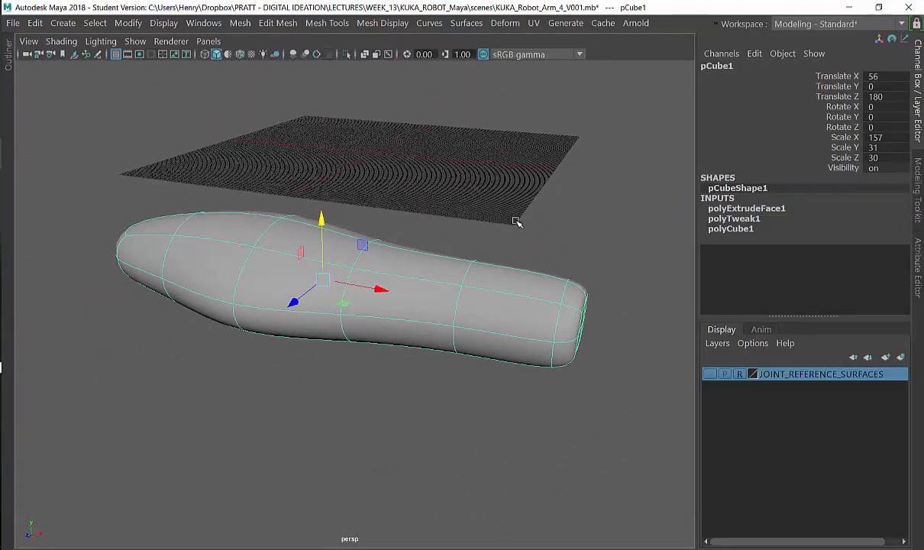
{"action": "key", "text": "1"}
{"action": "left_click_drag", "start_coordinate": [562, 212], "coordinate": [507, 217], "text": "alt"}
{"action": "key", "text": "3"}
{"action": "middle_click_drag", "start_coordinate": [507, 218], "coordinate": [507, 243], "text": "alt"}
{"action": "right_click_drag", "start_coordinate": [507, 243], "coordinate": [588, 293], "text": "alt"}
{"action": "left_click_drag", "start_coordinate": [588, 292], "coordinate": [592, 295], "text": "alt"}
{"action": "left_click", "coordinate": [620, 266]}
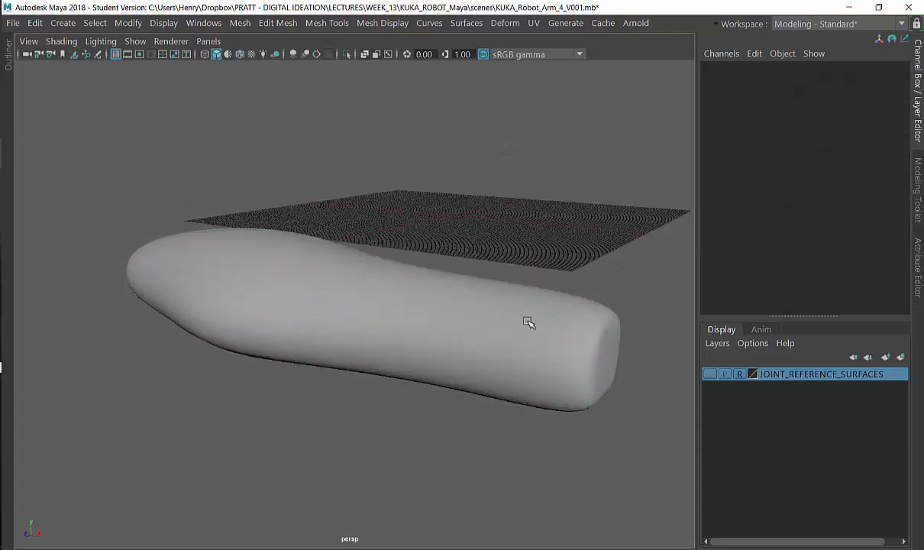
{"action": "left_click", "coordinate": [528, 322]}
{"action": "left_click_drag", "start_coordinate": [528, 322], "coordinate": [562, 342], "text": "alt"}
{"action": "left_click_drag", "start_coordinate": [505, 263], "coordinate": [525, 281], "text": "alt"}
Rename the body pCube1 as KUKA_Robot_ARM_4_New_A_Form.
{"action": "left_click", "coordinate": [513, 294]}
{"action": "left_click", "coordinate": [471, 328]}
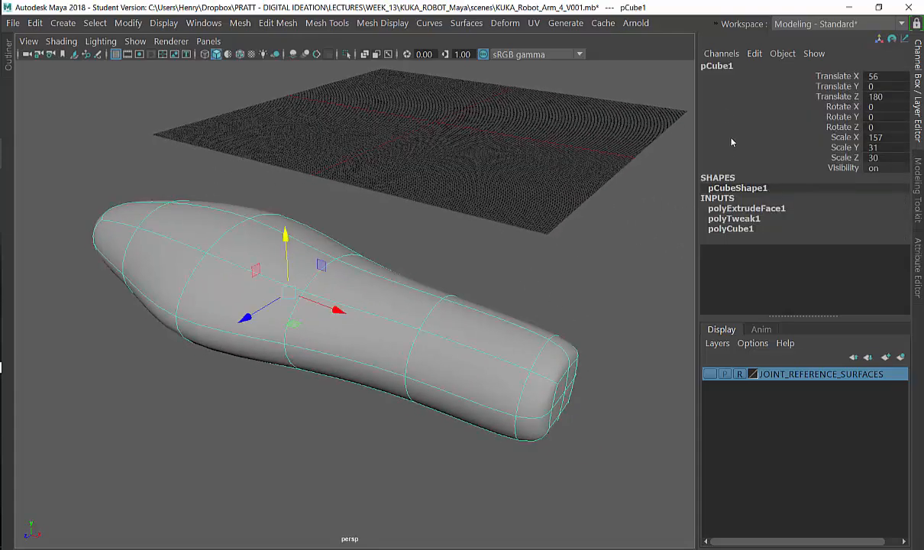
{"action": "double_click", "coordinate": [730, 69]}
{"action": "key", "text": "BackSpace"}
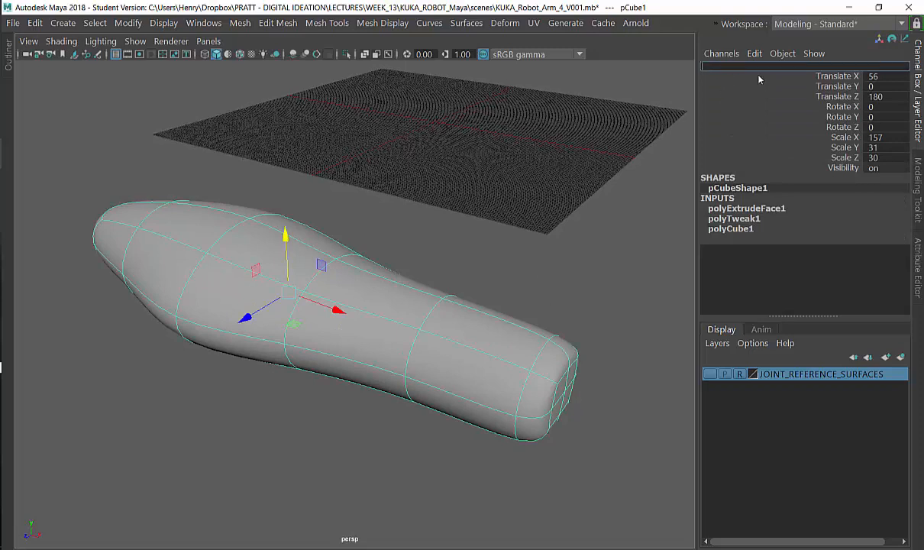
{"action": "type", "text": "KUKA_Robot_ARM_4_New_A"}
{"action": "key", "text": "Return"}
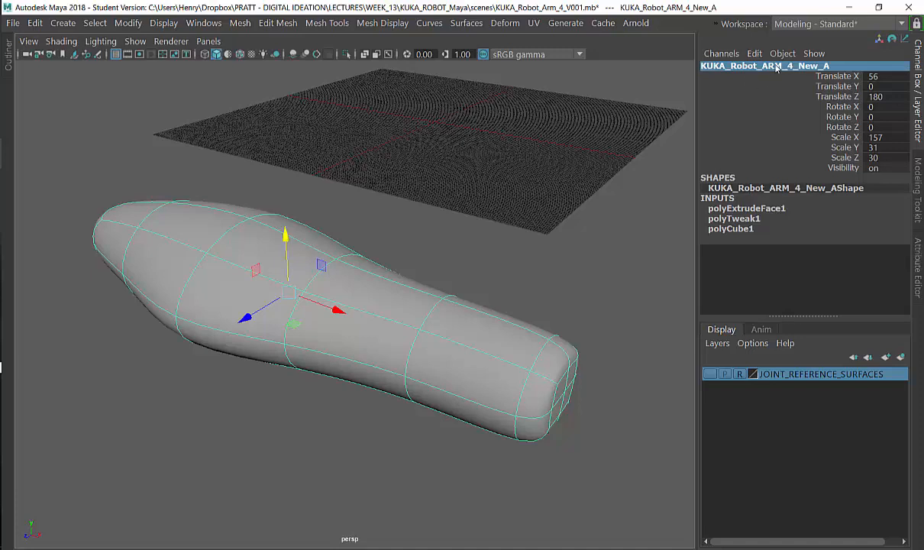
{"action": "left_click", "coordinate": [836, 67]}
{"action": "left_click", "coordinate": [838, 66]}
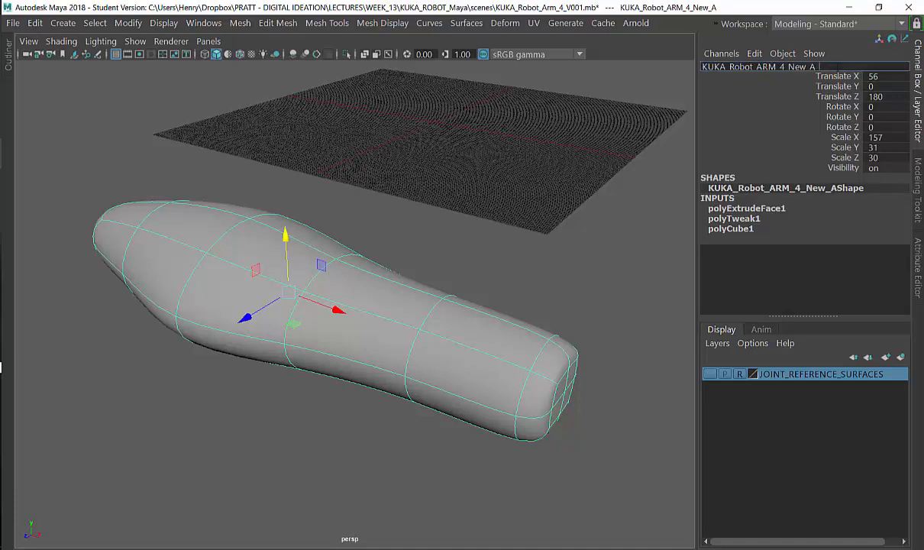
{"action": "type", "text": "_Form"}
{"action": "key", "text": "Return"}
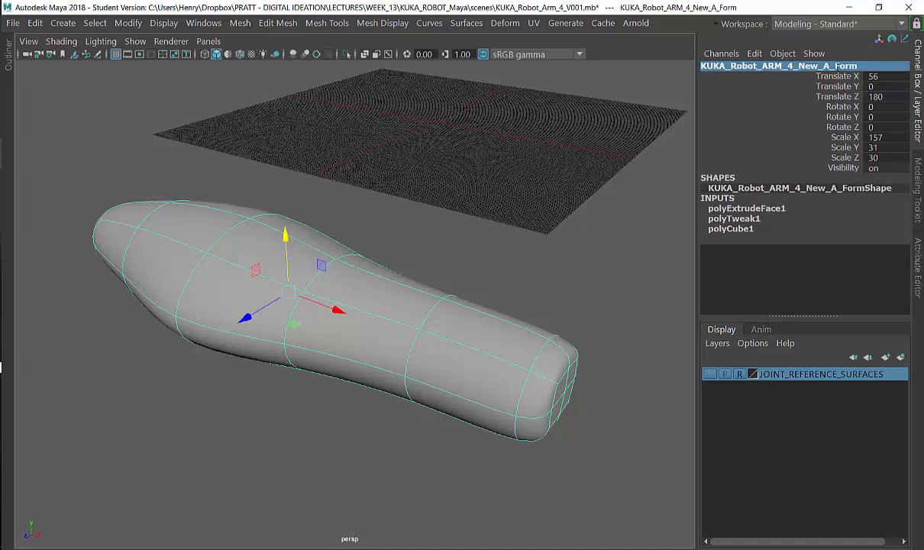
Create a new display layer containing the selected KUKA_Robot_ARM_4_New_A_Form body.
{"action": "left_click", "coordinate": [561, 301]}
{"action": "left_click", "coordinate": [531, 328]}
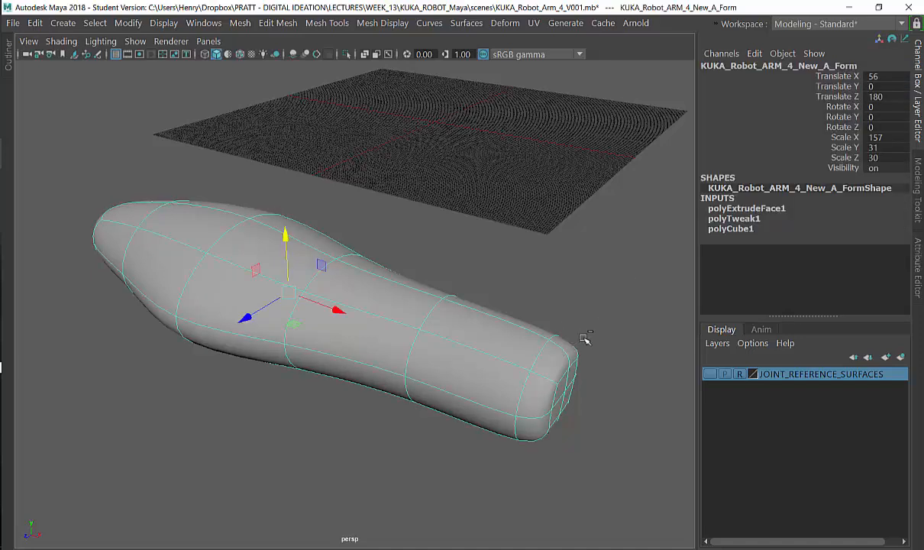
{"action": "left_click", "coordinate": [900, 356]}
Check which geometry layer1 controls by switching its visibility off and on repeatedly, leaving it shown with the body selected.
{"action": "left_click", "coordinate": [709, 374]}
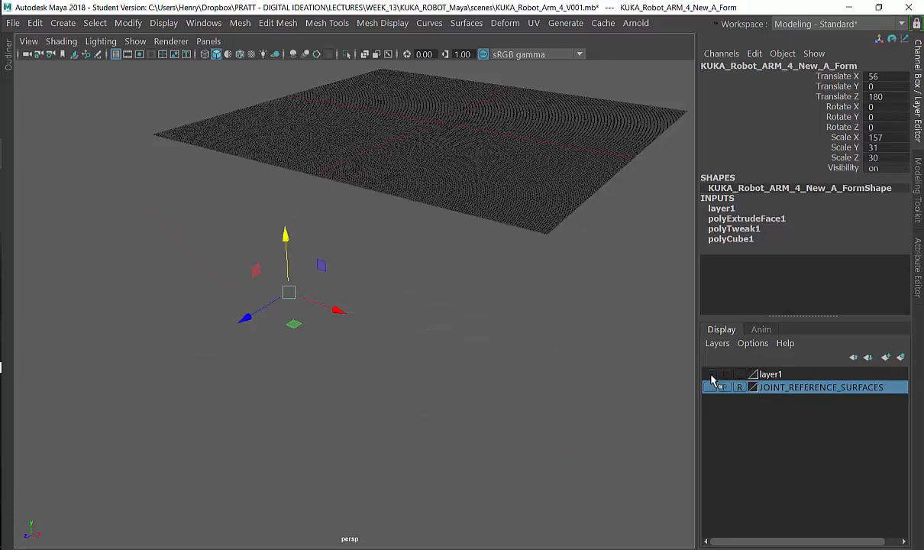
{"action": "left_click", "coordinate": [710, 374]}
{"action": "left_click", "coordinate": [626, 351]}
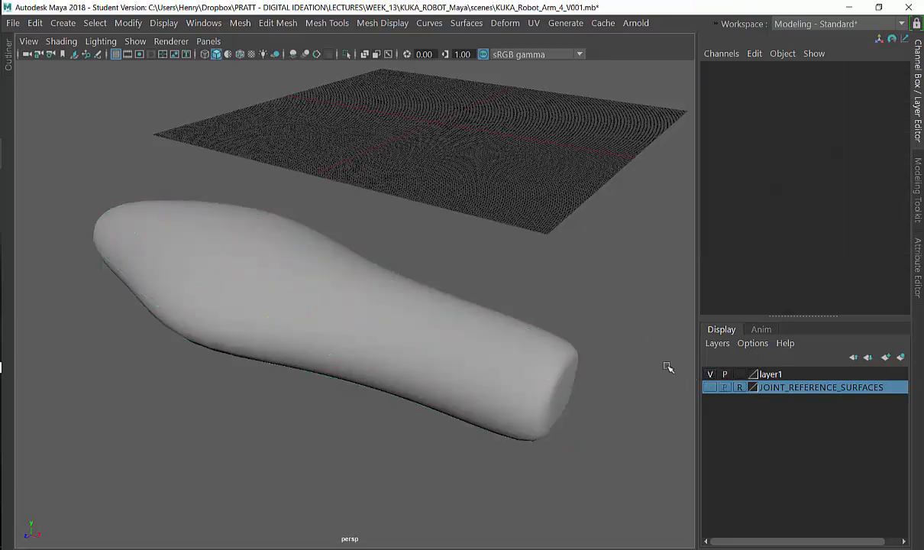
{"action": "left_click", "coordinate": [710, 374]}
{"action": "left_click", "coordinate": [710, 374]}
{"action": "left_click", "coordinate": [737, 374]}
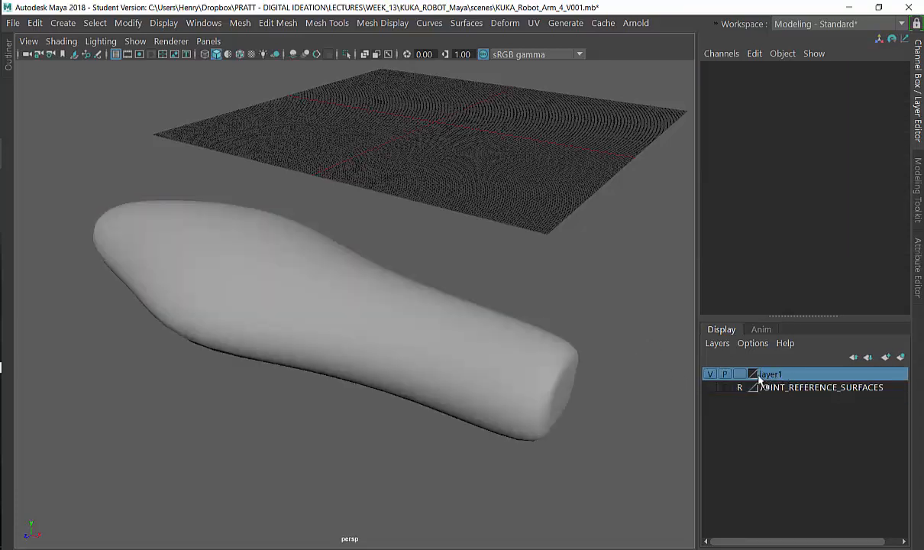
{"action": "left_click", "coordinate": [507, 317]}
{"action": "left_click", "coordinate": [615, 318]}
{"action": "left_click", "coordinate": [710, 374]}
{"action": "left_click", "coordinate": [710, 374]}
{"action": "left_click", "coordinate": [710, 374]}
{"action": "left_click", "coordinate": [710, 374]}
{"action": "left_click", "coordinate": [504, 330]}
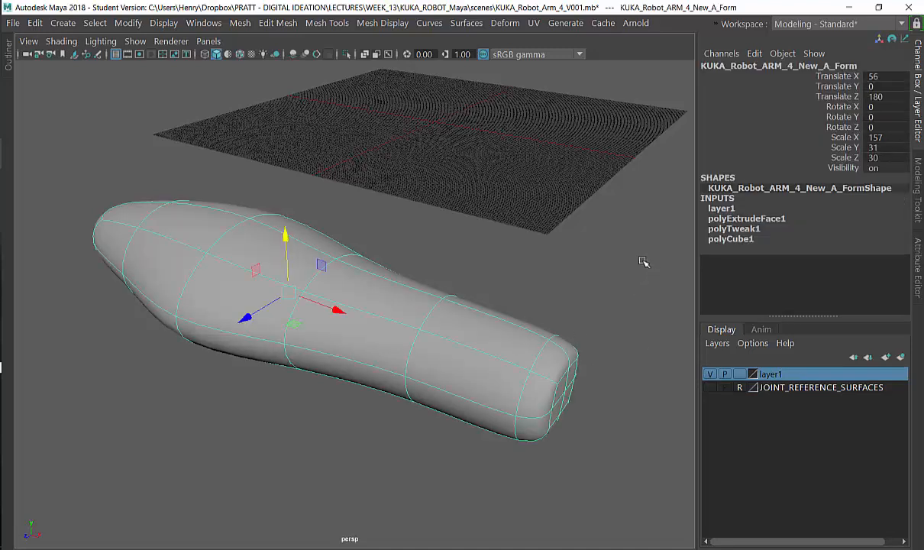
Turn off the body's smooth preview, duplicate it in place, and put the duplicate on a new display layer.
{"action": "left_click_drag", "start_coordinate": [607, 244], "coordinate": [628, 283], "text": "alt"}
{"action": "key", "text": "1"}
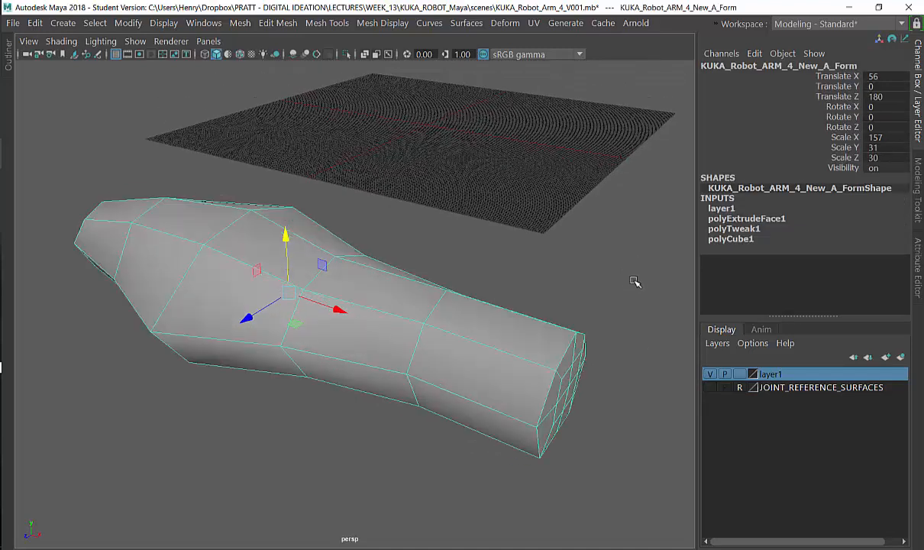
{"action": "left_click", "coordinate": [594, 336]}
{"action": "left_click", "coordinate": [540, 338]}
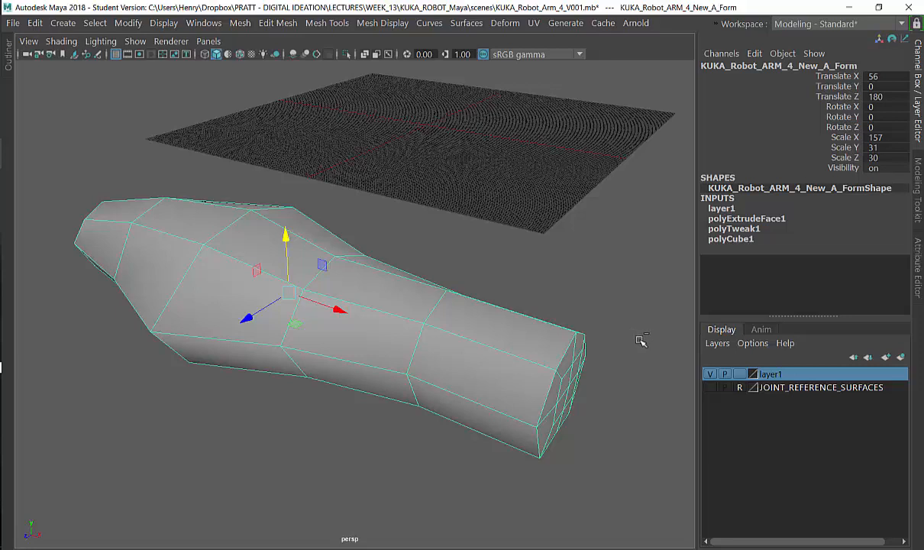
{"action": "key", "text": "ctrl+d"}
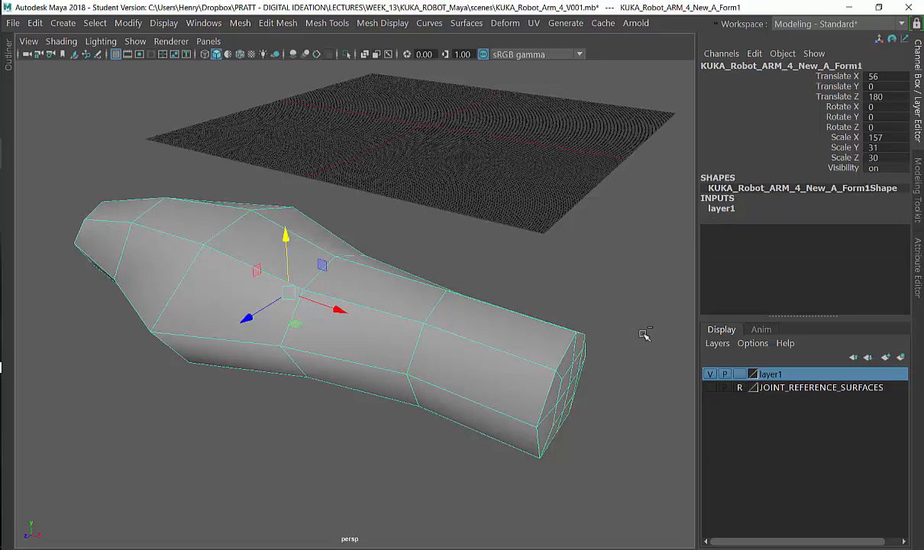
{"action": "left_click", "coordinate": [901, 358]}
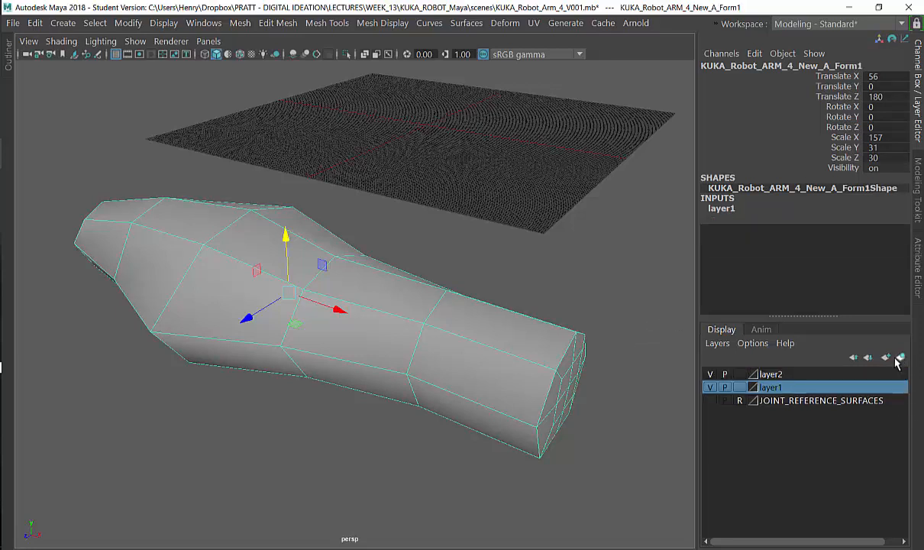
Check which body layer1 controls, and leave it hidden with only layer2 shown.
{"action": "left_click", "coordinate": [710, 374]}
{"action": "left_click", "coordinate": [710, 387]}
{"action": "left_click", "coordinate": [710, 388]}
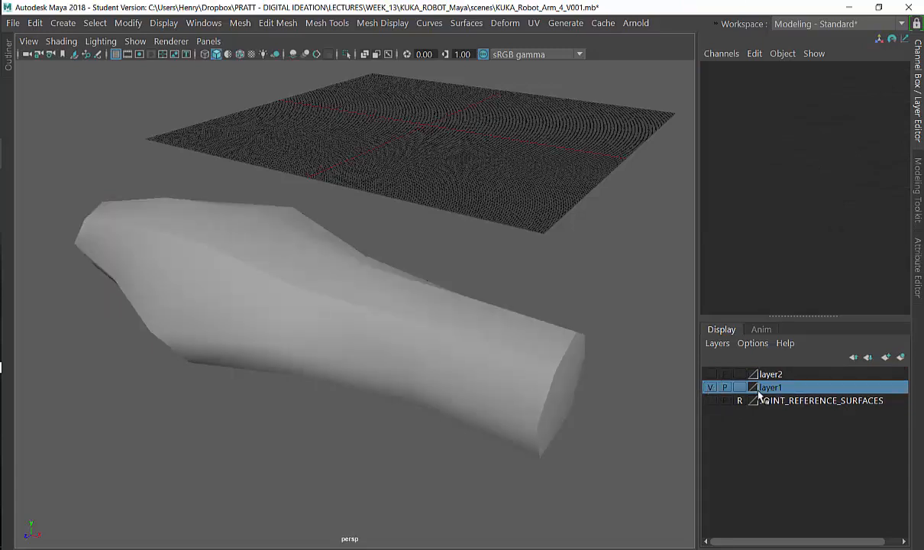
{"action": "left_click", "coordinate": [492, 338]}
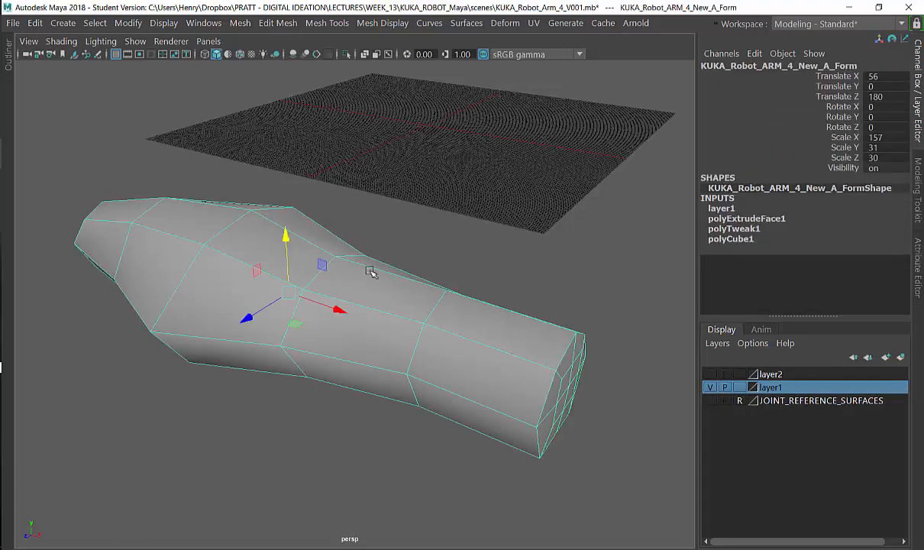
{"action": "left_click", "coordinate": [659, 266]}
{"action": "left_click", "coordinate": [710, 387]}
{"action": "left_click", "coordinate": [771, 374]}
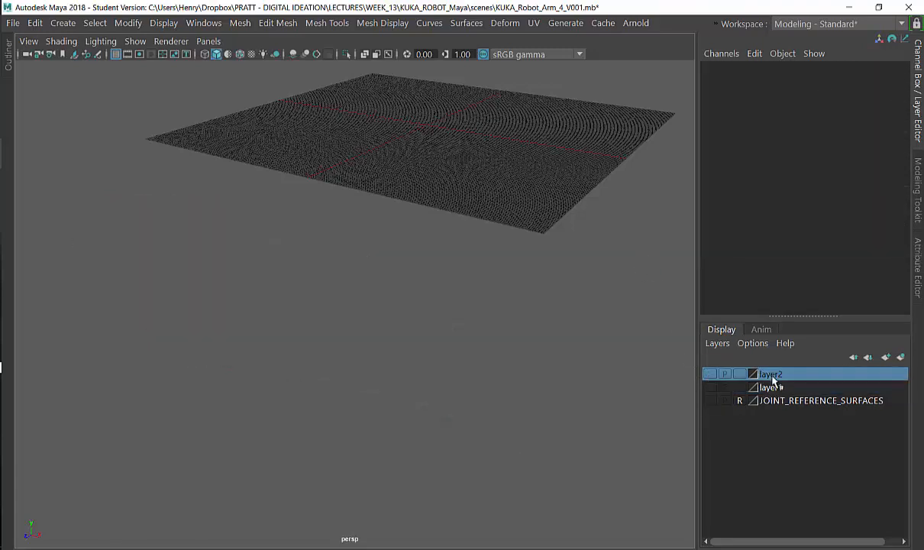
{"action": "left_click", "coordinate": [710, 374]}
Select the duplicate body on layer2 without smooth preview and open the options for converting polygons to a subdivision surface.
{"action": "left_click", "coordinate": [504, 341]}
{"action": "left_click_drag", "start_coordinate": [505, 341], "coordinate": [528, 152], "text": "alt"}
{"action": "left_click_drag", "start_coordinate": [492, 241], "coordinate": [521, 159], "text": "alt"}
{"action": "key", "text": "3"}
{"action": "key", "text": "1"}
{"action": "key", "text": "space"}
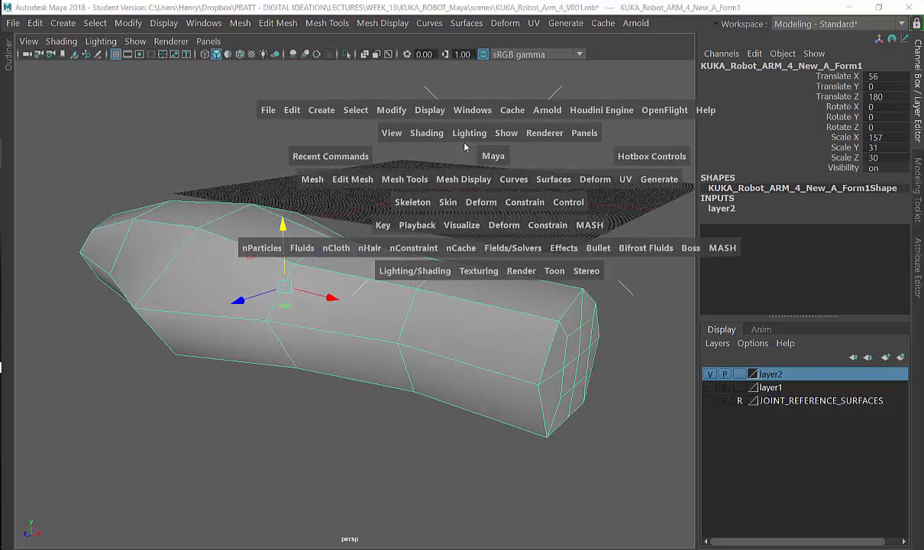
{"action": "left_click", "coordinate": [397, 111]}
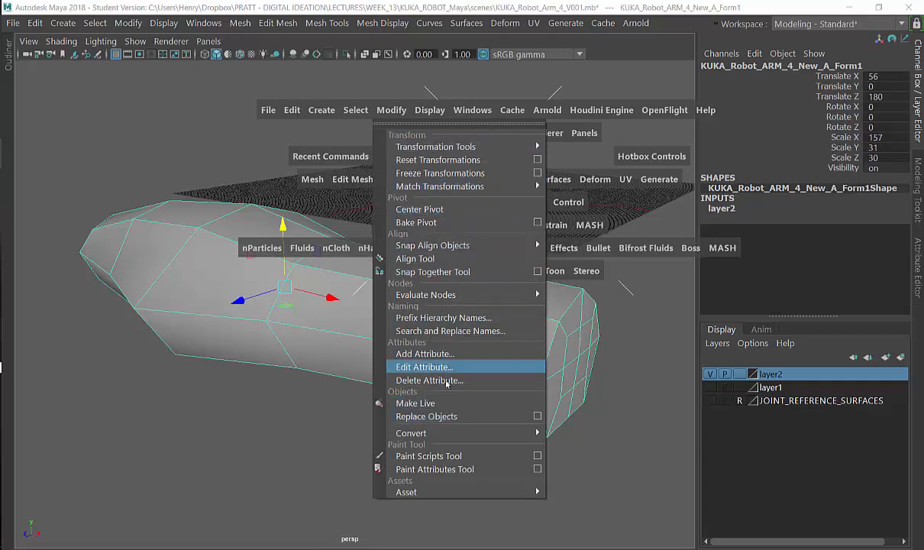
{"action": "mouse_move", "coordinate": [480, 432]}
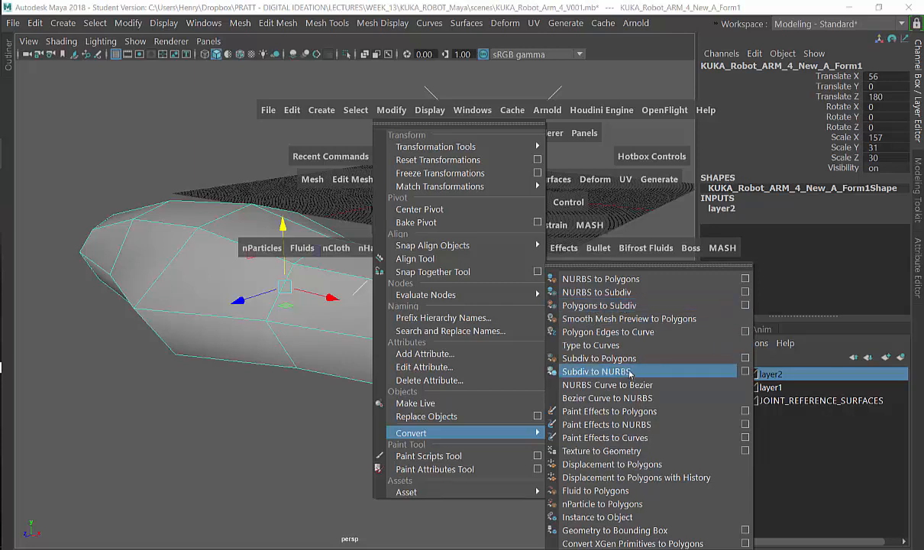
{"action": "left_click", "coordinate": [266, 240]}
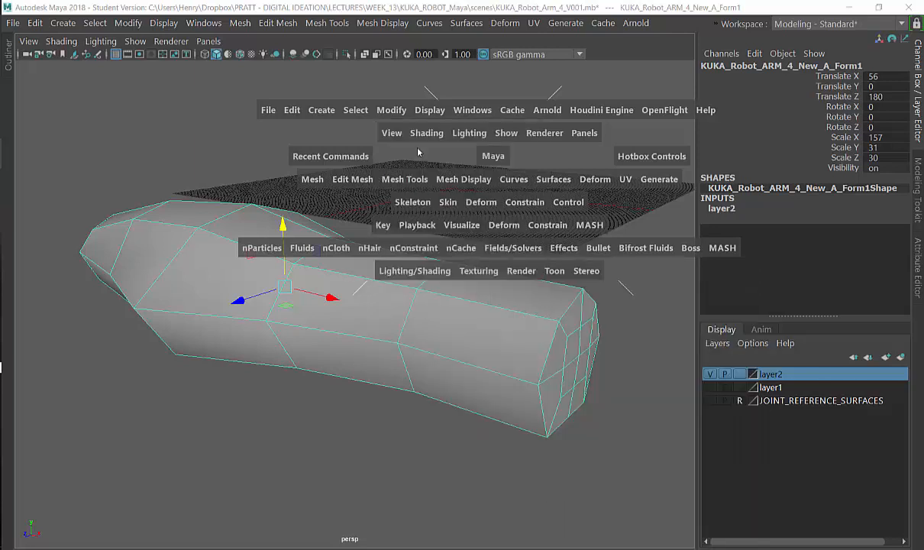
{"action": "left_click", "coordinate": [391, 110]}
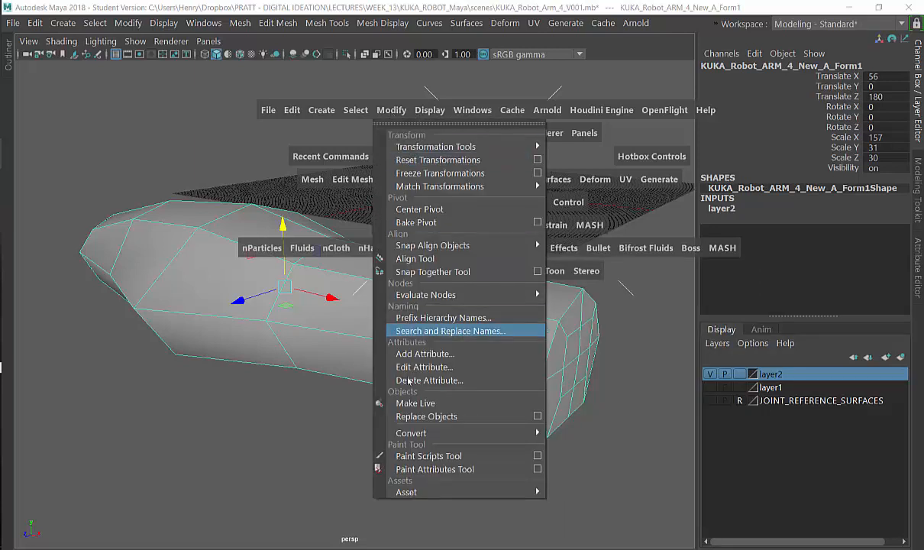
{"action": "mouse_move", "coordinate": [427, 433]}
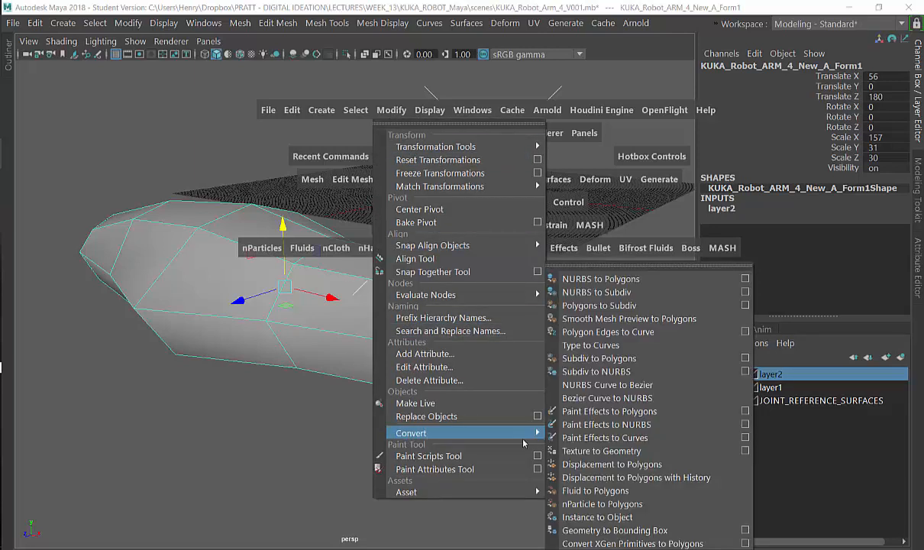
{"action": "left_click", "coordinate": [745, 307]}
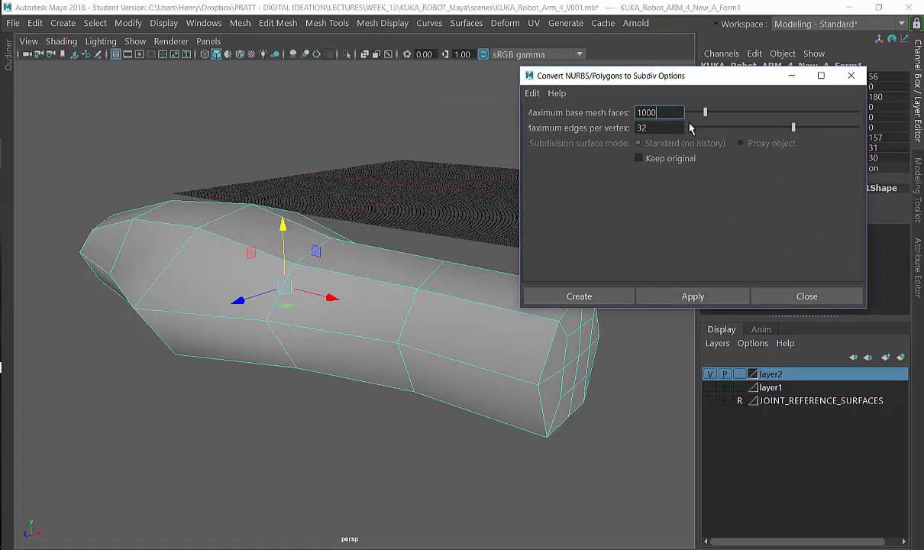
Convert the duplicate body to a subdivision surface with maximum base mesh faces at 1000 and without keeping the original.
{"action": "double_click", "coordinate": [645, 112]}
{"action": "left_click_drag", "start_coordinate": [602, 112], "coordinate": [576, 115]}
{"action": "left_click_drag", "start_coordinate": [661, 113], "coordinate": [642, 113]}
{"action": "left_click", "coordinate": [704, 111]}
{"action": "left_click_drag", "start_coordinate": [704, 112], "coordinate": [884, 114]}
{"action": "key", "text": "BackSpace"}
{"action": "left_click_drag", "start_coordinate": [660, 113], "coordinate": [609, 112]}
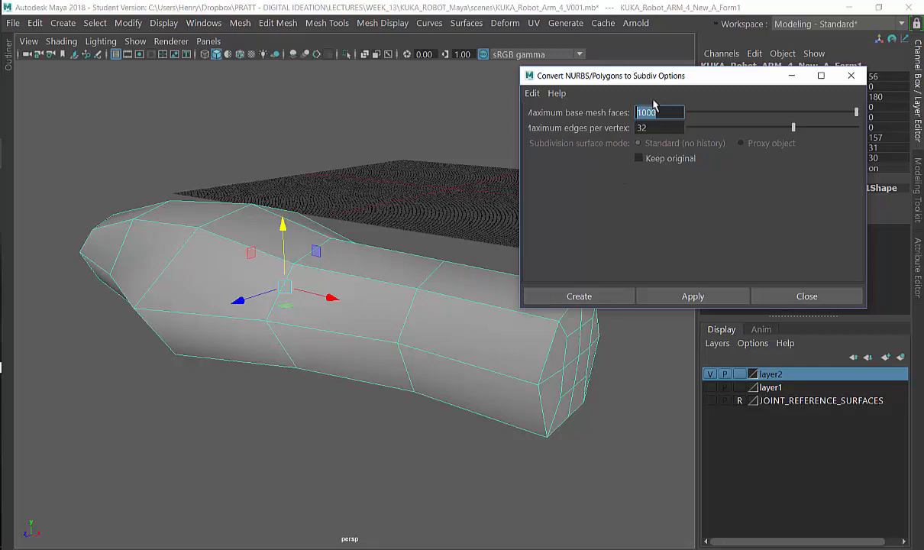
{"action": "left_click", "coordinate": [579, 296]}
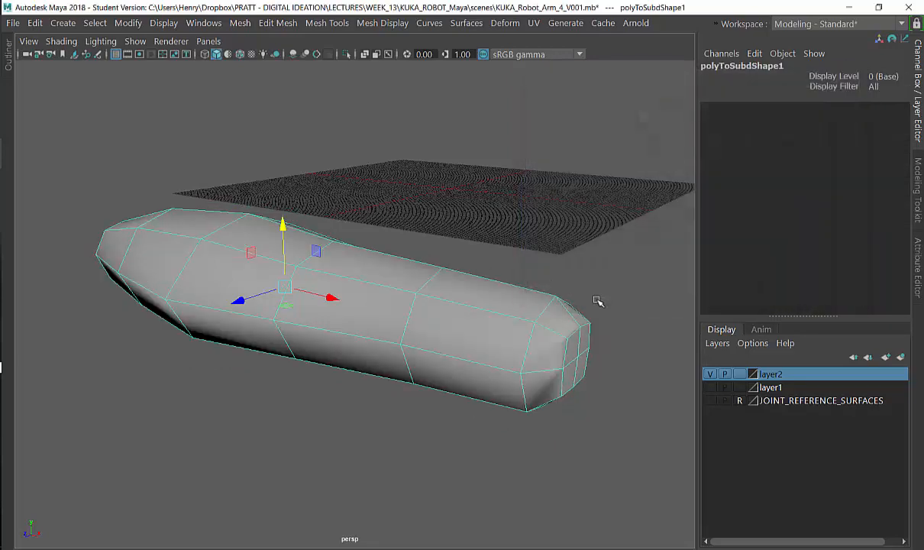
Examine the converted subdivision surface from several angles, comparing its rough and smooth display.
{"action": "left_click_drag", "start_coordinate": [597, 303], "coordinate": [630, 210], "text": "alt"}
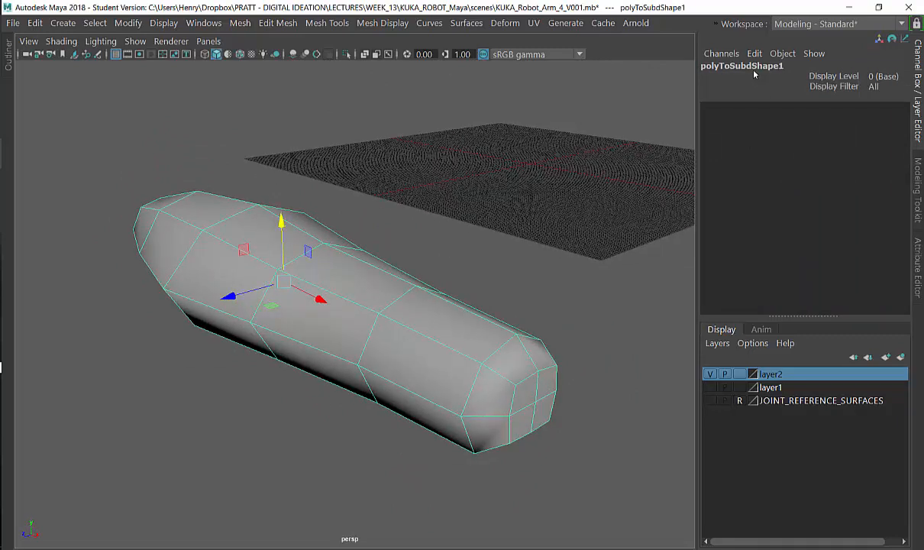
{"action": "double_click", "coordinate": [733, 66]}
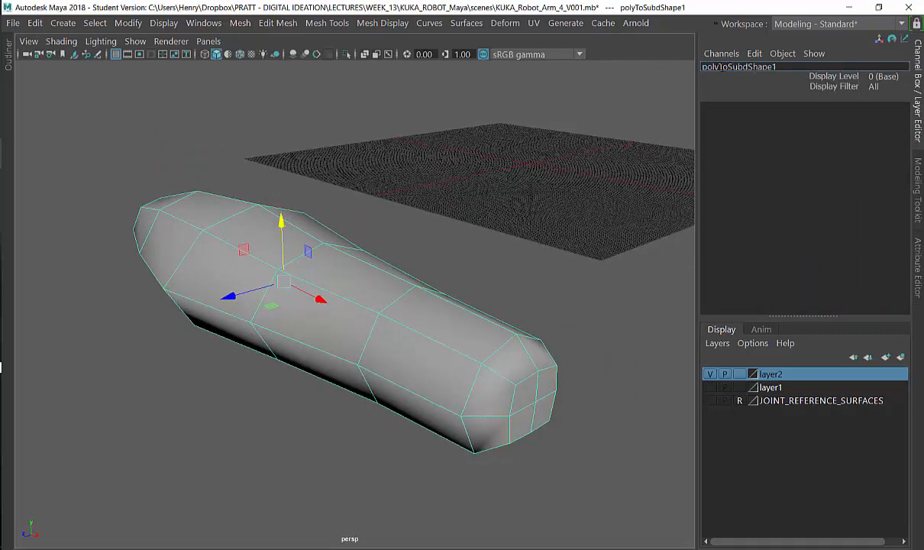
{"action": "left_click_drag", "start_coordinate": [733, 67], "coordinate": [758, 70]}
{"action": "left_click", "coordinate": [565, 270]}
{"action": "left_click", "coordinate": [491, 342]}
{"action": "right_click_drag", "start_coordinate": [445, 347], "coordinate": [544, 287], "text": "alt"}
{"action": "left_click_drag", "start_coordinate": [544, 287], "coordinate": [548, 303], "text": "alt"}
{"action": "key", "text": "3"}
{"action": "left_click", "coordinate": [534, 248]}
{"action": "left_click", "coordinate": [453, 330]}
{"action": "left_click_drag", "start_coordinate": [453, 330], "coordinate": [504, 249], "text": "alt"}
{"action": "key", "text": "1"}
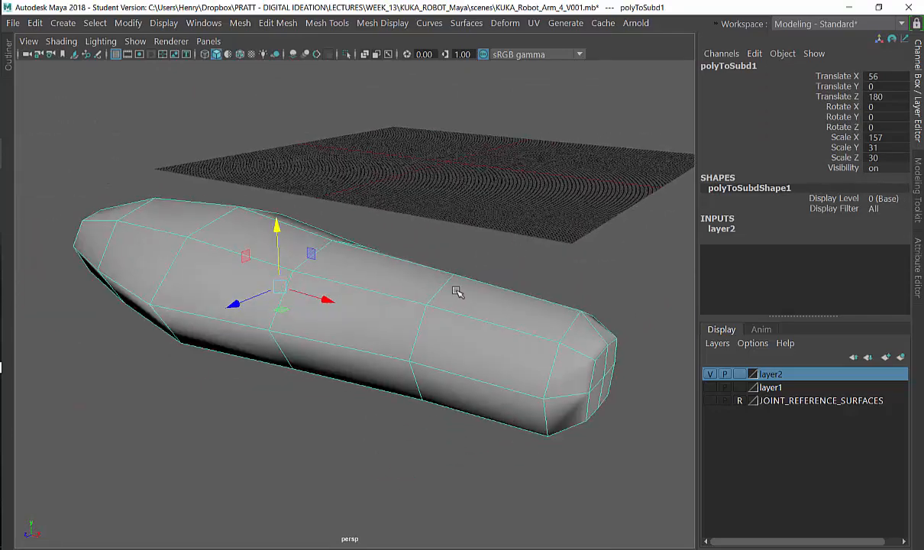
{"action": "key", "text": "3"}
{"action": "left_click_drag", "start_coordinate": [456, 295], "coordinate": [336, 271], "text": "alt"}
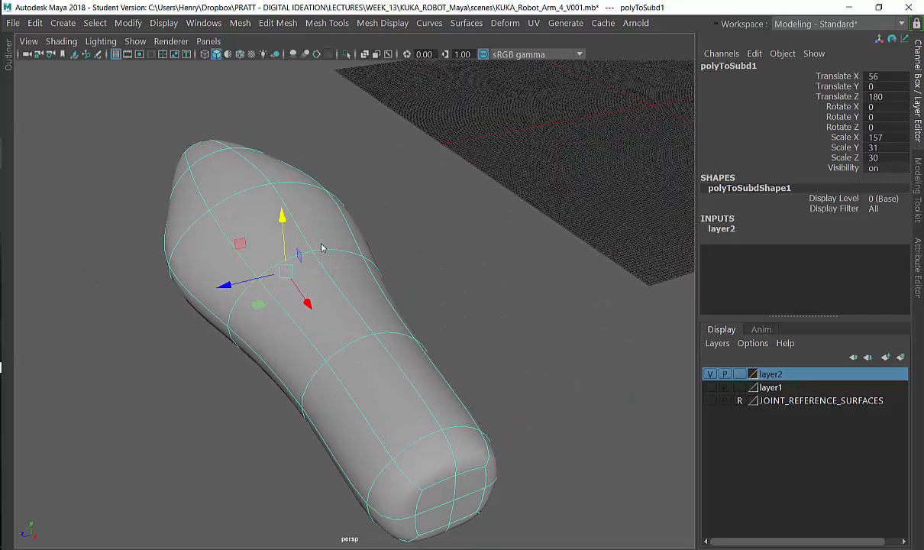
Inspect the smoothly displayed subdivision surface in component mode, returning to object selection to view its rounded end.
{"action": "right_click_drag", "start_coordinate": [322, 245], "coordinate": [313, 167]}
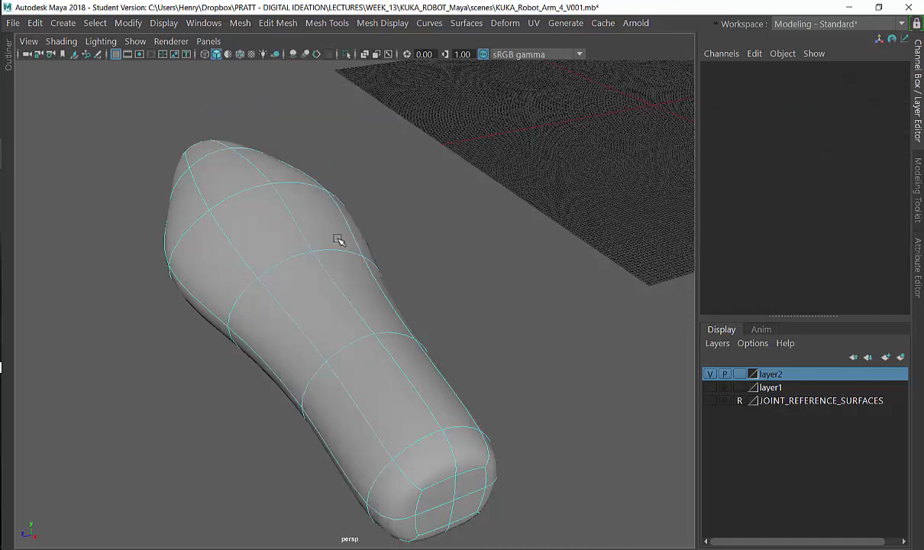
{"action": "left_click_drag", "start_coordinate": [336, 239], "coordinate": [287, 336], "text": "alt"}
{"action": "left_click", "coordinate": [307, 261]}
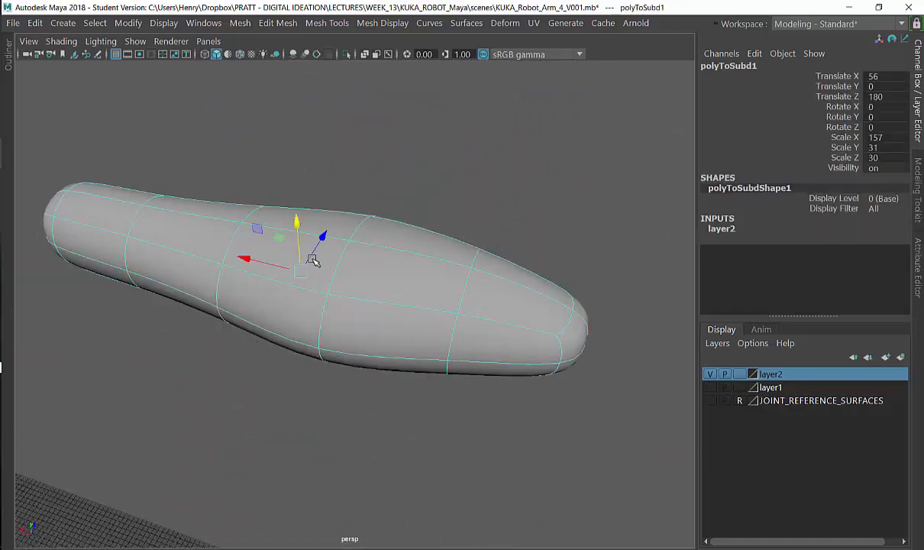
{"action": "right_click_drag", "start_coordinate": [416, 271], "coordinate": [417, 165]}
{"action": "key", "text": "F8"}
{"action": "left_click_drag", "start_coordinate": [409, 292], "coordinate": [400, 270], "text": "alt"}
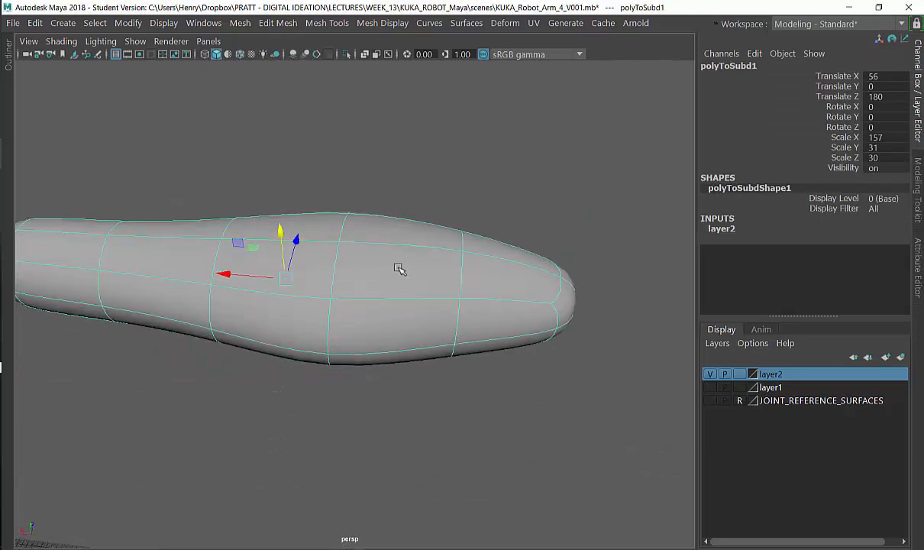
{"action": "right_click_drag", "start_coordinate": [400, 270], "coordinate": [486, 244], "text": "alt"}
{"action": "left_click", "coordinate": [477, 142]}
{"action": "left_click", "coordinate": [400, 245]}
{"action": "mouse_move", "coordinate": [388, 268]}
{"action": "left_mouse_down", "text": "alt"}
{"action": "mouse_move", "coordinate": [332, 254]}
{"action": "mouse_move", "coordinate": [391, 252]}
{"action": "left_mouse_up", "text": "alt"}
Switch the subdivision surface to rough display and look through its component modes around the tapered end.
{"action": "key", "text": "1"}
{"action": "right_click_drag", "start_coordinate": [391, 252], "coordinate": [401, 168]}
{"action": "key", "text": "F8"}
{"action": "mouse_move", "coordinate": [408, 280]}
{"action": "left_mouse_down", "text": "alt"}
{"action": "mouse_move", "coordinate": [415, 274]}
{"action": "mouse_move", "coordinate": [367, 197]}
{"action": "mouse_move", "coordinate": [398, 282]}
{"action": "left_mouse_up", "text": "alt"}
{"action": "middle_click_drag", "start_coordinate": [398, 282], "coordinate": [481, 260], "text": "alt"}
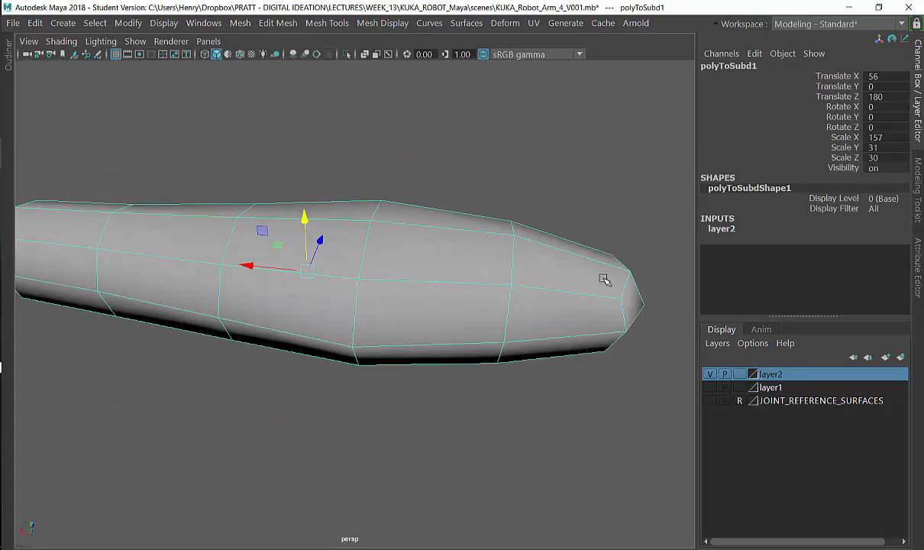
{"action": "right_click_drag", "start_coordinate": [470, 127], "coordinate": [416, 128]}
{"action": "key", "text": "F8"}
{"action": "left_click_drag", "start_coordinate": [571, 268], "coordinate": [519, 235], "text": "alt"}
{"action": "right_click", "coordinate": [468, 258]}
{"action": "right_click_drag", "start_coordinate": [468, 258], "coordinate": [504, 96]}
{"action": "left_click_drag", "start_coordinate": [439, 263], "coordinate": [566, 245], "text": "alt"}
{"action": "right_click_drag", "start_coordinate": [565, 245], "coordinate": [568, 216], "text": "alt"}
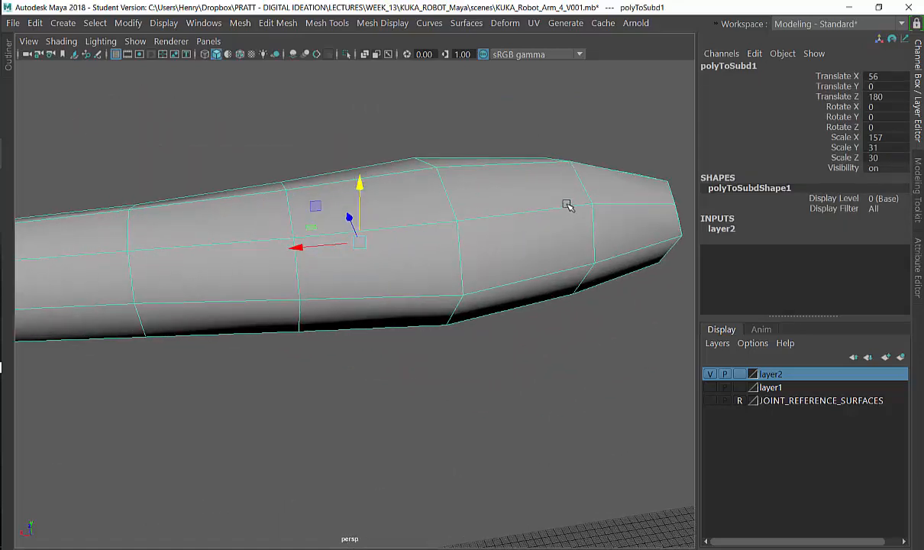
Display the subdivision surface smoothly and convert it from Subdiv to NURBS.
{"action": "key", "text": "3"}
{"action": "right_click_drag", "start_coordinate": [505, 212], "coordinate": [435, 138], "text": "alt"}
{"action": "left_click_drag", "start_coordinate": [423, 209], "coordinate": [521, 136], "text": "alt"}
{"action": "left_click", "coordinate": [429, 217]}
{"action": "left_click", "coordinate": [431, 243]}
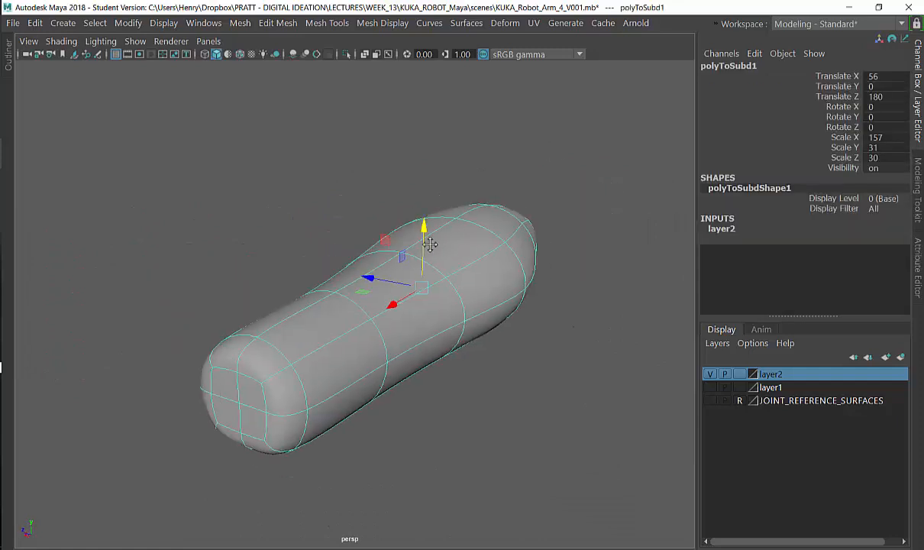
{"action": "left_click_drag", "start_coordinate": [430, 244], "coordinate": [389, 246], "text": "alt"}
{"action": "key", "text": "space"}
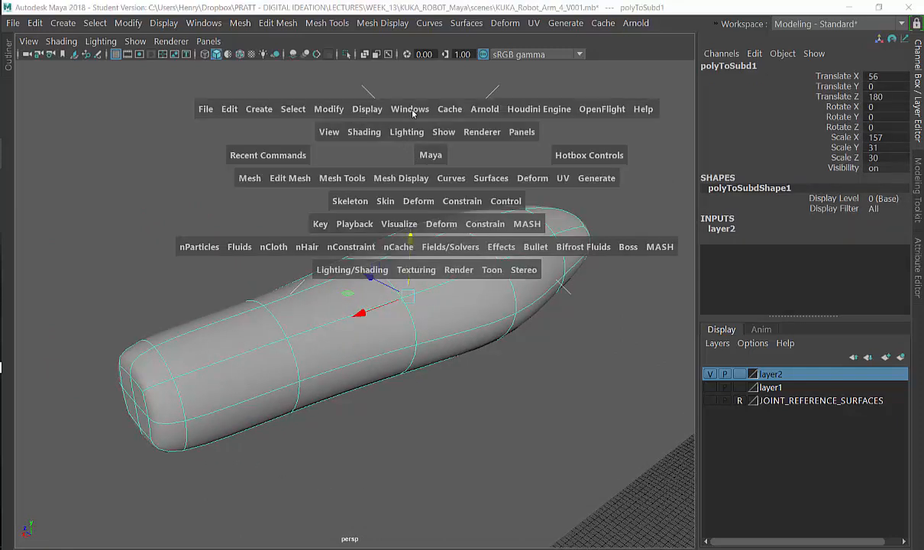
{"action": "left_click", "coordinate": [334, 111]}
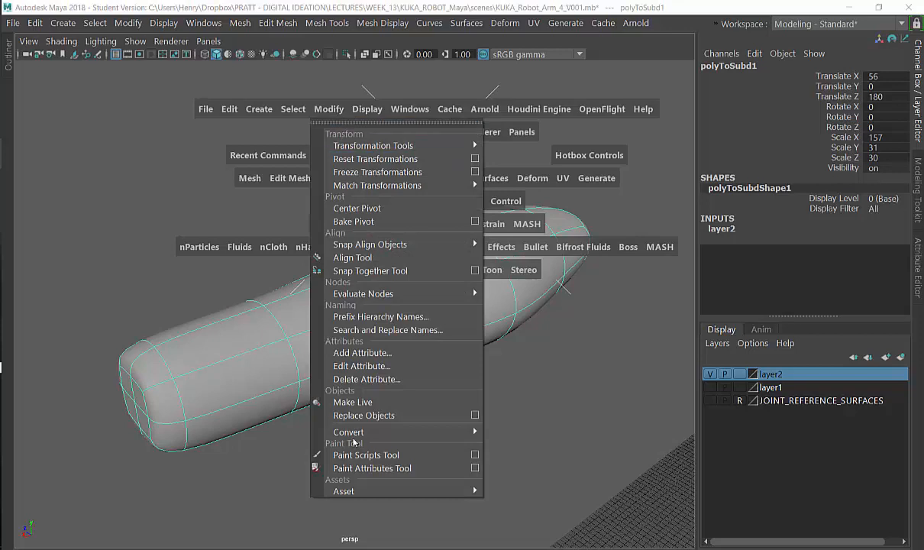
{"action": "mouse_move", "coordinate": [347, 431]}
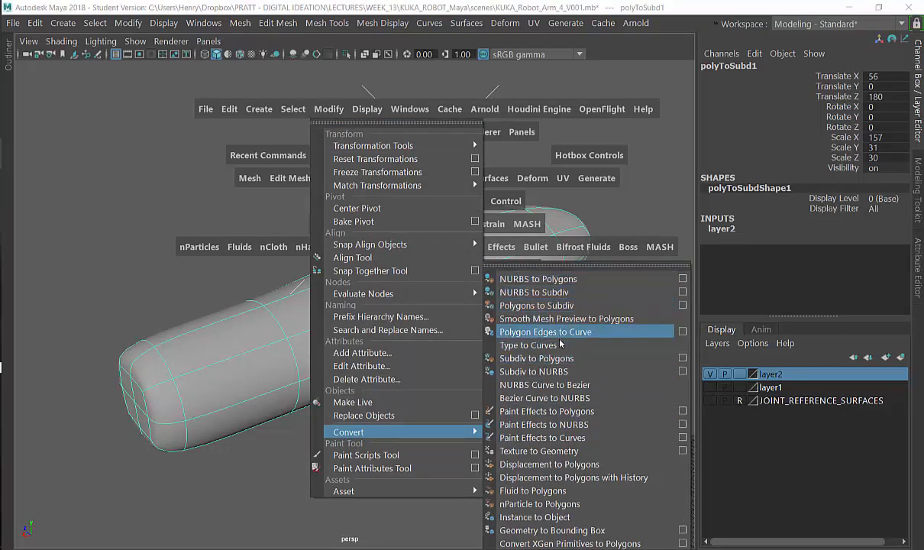
{"action": "left_click", "coordinate": [603, 380]}
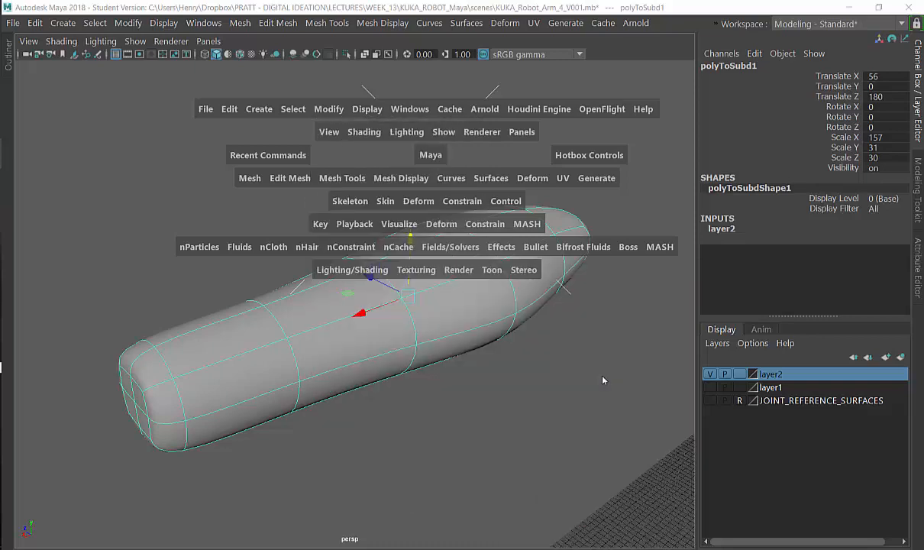
{"action": "left_click_drag", "start_coordinate": [588, 345], "coordinate": [569, 328], "text": "alt"}
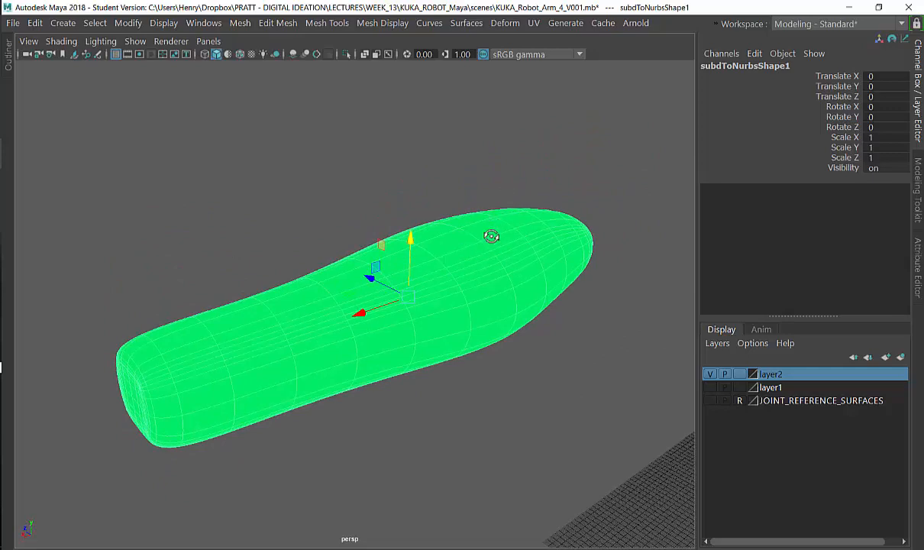
Inspect the NURBS body and its individual patches, then undo the recent selection changes.
{"action": "left_click_drag", "start_coordinate": [490, 236], "coordinate": [379, 212], "text": "alt"}
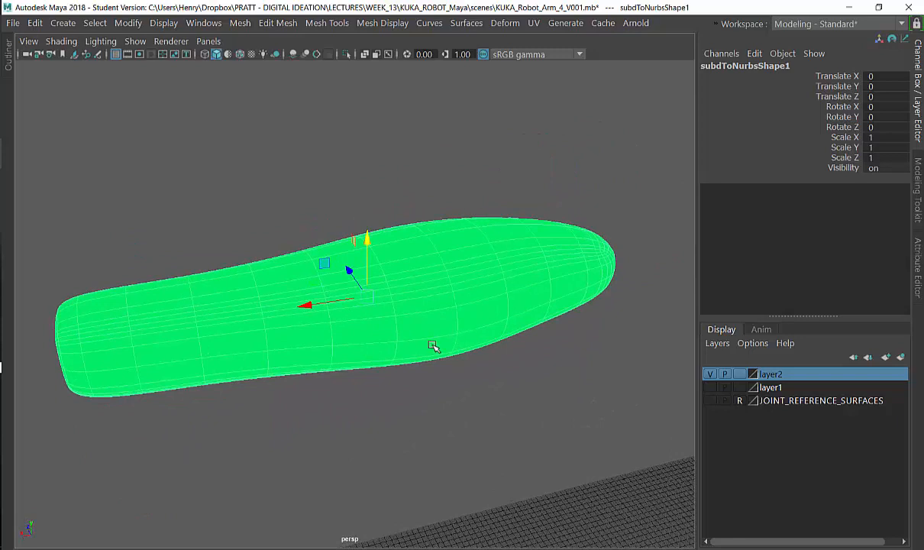
{"action": "left_click_drag", "start_coordinate": [423, 189], "coordinate": [655, 445], "text": "alt"}
{"action": "left_click", "coordinate": [432, 163]}
{"action": "left_click", "coordinate": [445, 244]}
{"action": "left_click", "coordinate": [384, 267]}
{"action": "key", "text": "ctrl+z"}
{"action": "key", "text": "ctrl+z"}
{"action": "key", "text": "ctrl+z"}
Select all patches of the NURBS body and assign them a new Arnold material.
{"action": "left_click", "coordinate": [420, 123]}
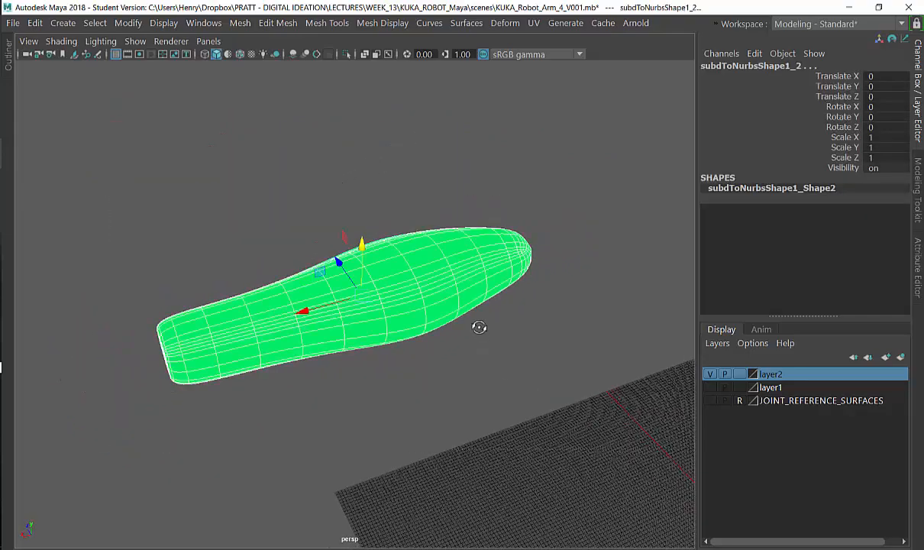
{"action": "left_click_drag", "start_coordinate": [478, 324], "coordinate": [506, 277], "text": "alt"}
{"action": "right_click_drag", "start_coordinate": [488, 246], "coordinate": [526, 501]}
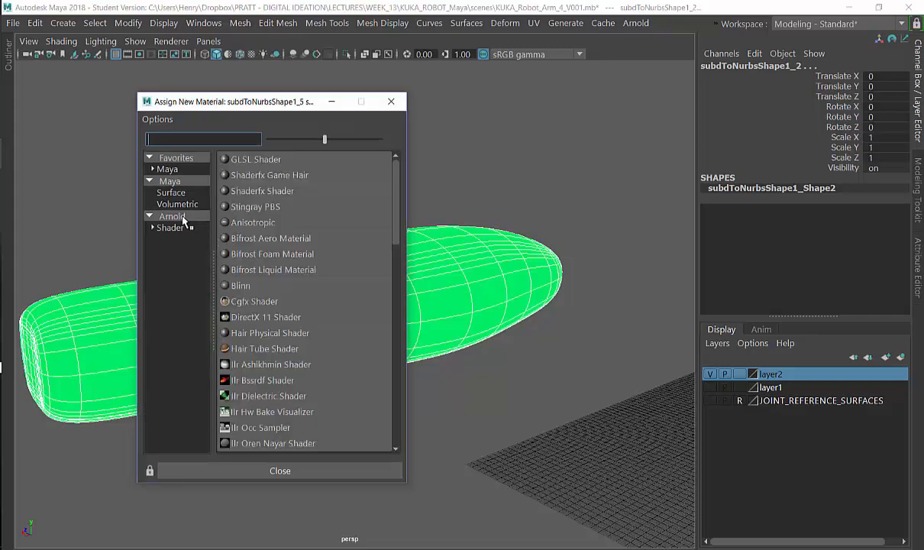
{"action": "left_click", "coordinate": [183, 218]}
{"action": "left_click", "coordinate": [264, 257]}
{"action": "left_click_drag", "start_coordinate": [377, 248], "coordinate": [390, 246], "text": "alt"}
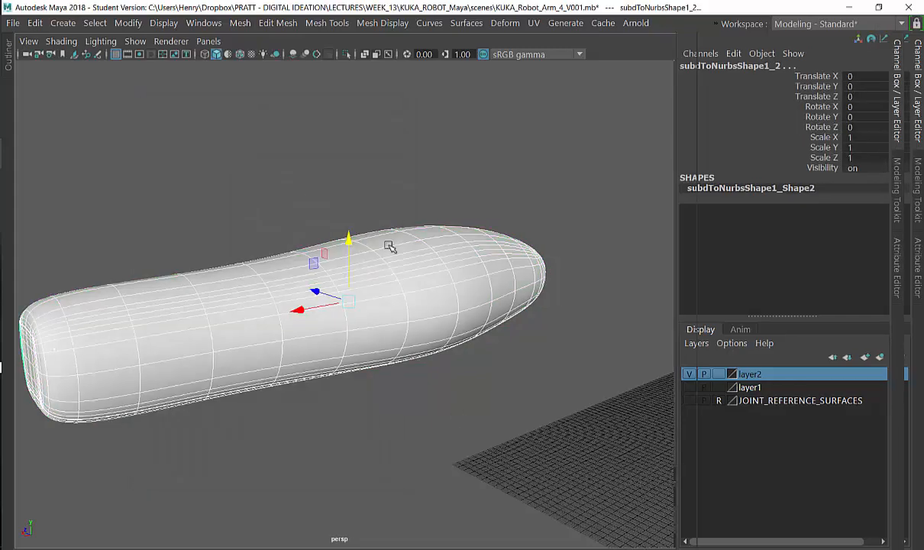
Select the upper patch of the NURBS body and move it straight up, away from the other patches.
{"action": "middle_click_drag", "start_coordinate": [390, 246], "coordinate": [524, 202], "text": "alt"}
{"action": "left_click_drag", "start_coordinate": [524, 202], "coordinate": [433, 258], "text": "alt"}
{"action": "middle_click_drag", "start_coordinate": [433, 258], "coordinate": [448, 220], "text": "alt"}
{"action": "right_click_drag", "start_coordinate": [449, 219], "coordinate": [437, 177], "text": "alt"}
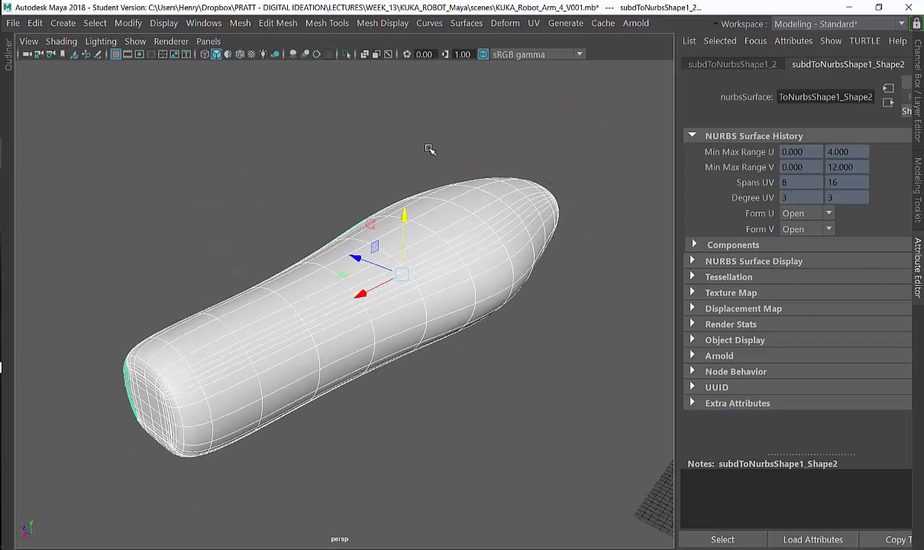
{"action": "left_click", "coordinate": [429, 149]}
{"action": "left_click_drag", "start_coordinate": [429, 149], "coordinate": [413, 142], "text": "alt"}
{"action": "left_click", "coordinate": [437, 247]}
{"action": "left_click_drag", "start_coordinate": [437, 247], "coordinate": [462, 281], "text": "alt"}
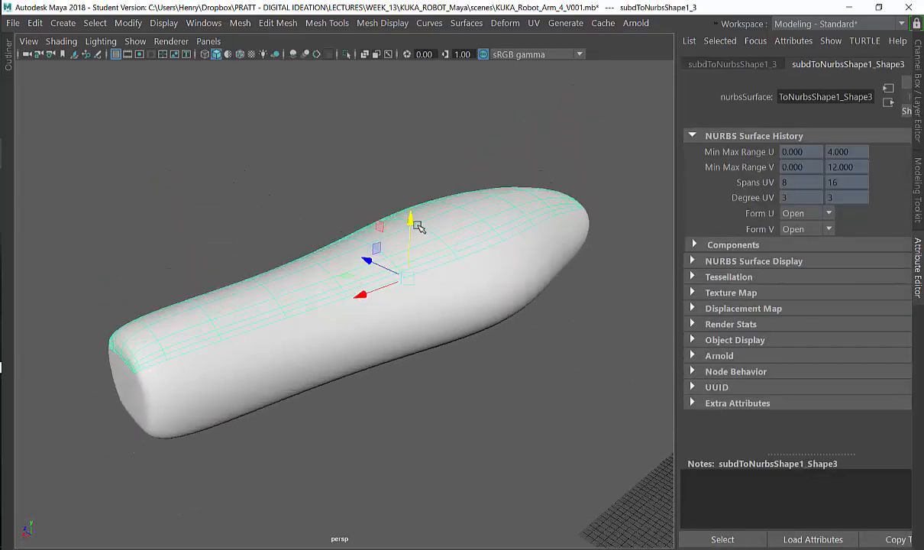
{"action": "left_click_drag", "start_coordinate": [412, 221], "coordinate": [406, 102]}
Move the side, underside and two end patches outward to pull the NURBS body apart into its separate surfaces.
{"action": "left_click_drag", "start_coordinate": [409, 284], "coordinate": [262, 278], "text": "alt"}
{"action": "left_click", "coordinate": [453, 276]}
{"action": "left_click", "coordinate": [359, 246]}
{"action": "left_click_drag", "start_coordinate": [359, 304], "coordinate": [422, 315], "text": "alt"}
{"action": "left_click", "coordinate": [465, 279]}
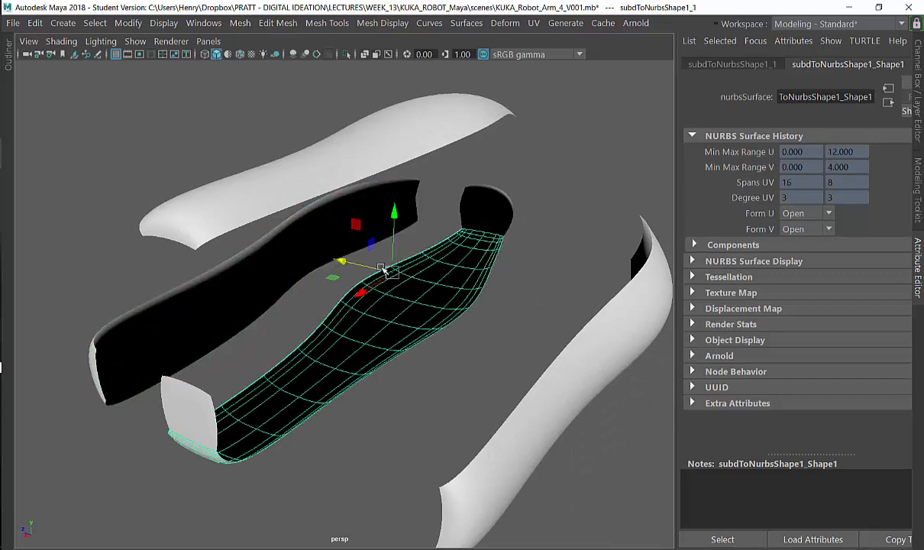
{"action": "left_click_drag", "start_coordinate": [389, 249], "coordinate": [565, 250], "text": "alt"}
{"action": "left_click", "coordinate": [565, 249]}
{"action": "right_click_drag", "start_coordinate": [565, 249], "coordinate": [344, 255], "text": "alt"}
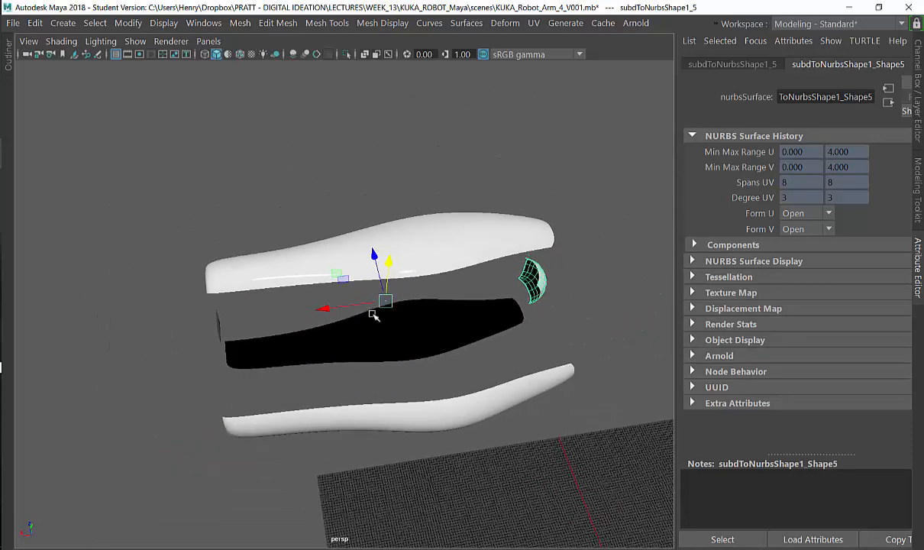
{"action": "left_click_drag", "start_coordinate": [363, 304], "coordinate": [244, 340], "text": "alt"}
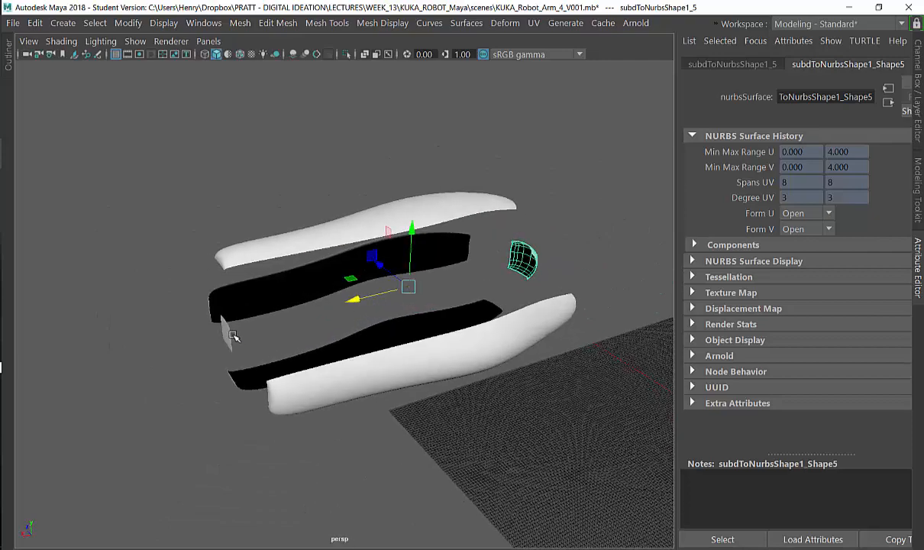
{"action": "left_click", "coordinate": [233, 337]}
{"action": "left_click_drag", "start_coordinate": [290, 313], "coordinate": [484, 196], "text": "alt"}
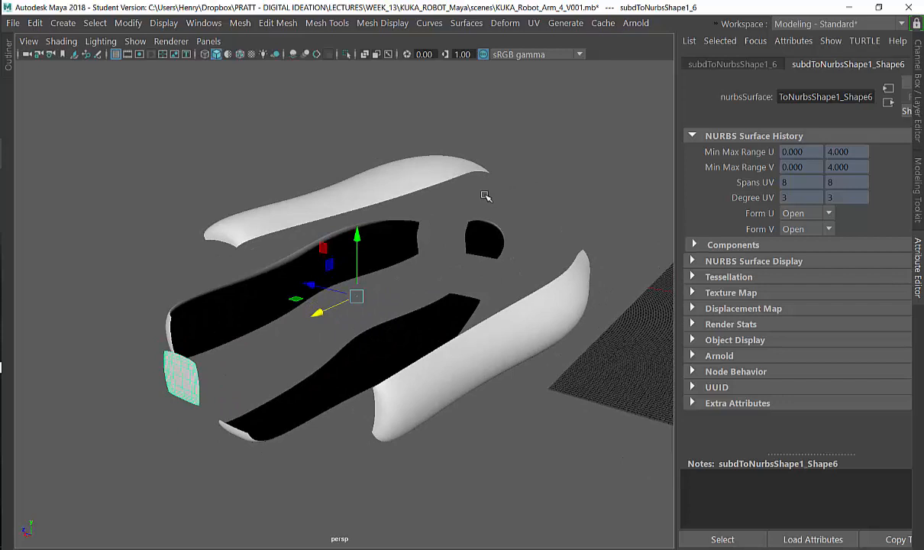
Undo all the patch moves and clear the selection.
{"action": "key", "text": "ctrl+z"}
{"action": "key", "text": "ctrl+z"}
{"action": "key", "text": "ctrl+z"}
{"action": "key", "text": "ctrl+z"}
{"action": "key", "text": "ctrl+z"}
{"action": "key", "text": "ctrl+z"}
{"action": "key", "text": "ctrl+z"}
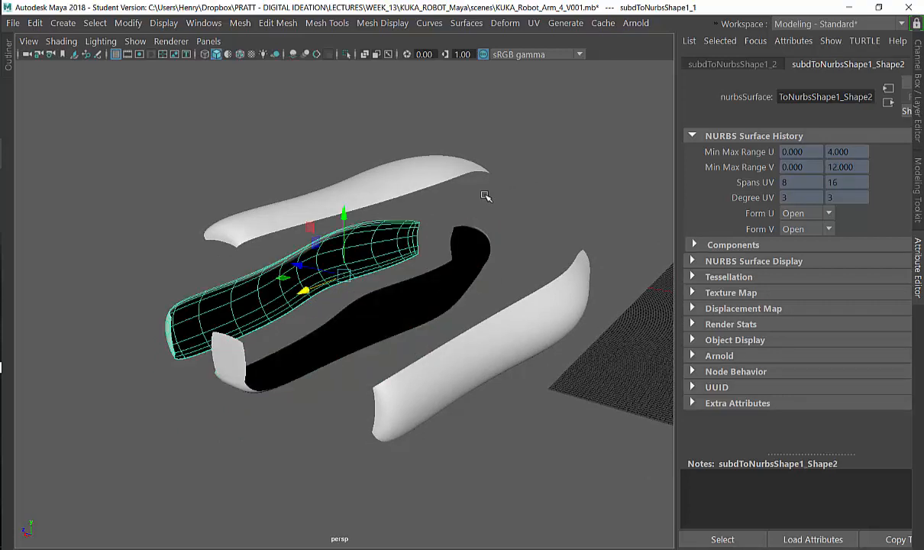
{"action": "key", "text": "ctrl+z"}
{"action": "key", "text": "ctrl+z"}
{"action": "key", "text": "ctrl+z"}
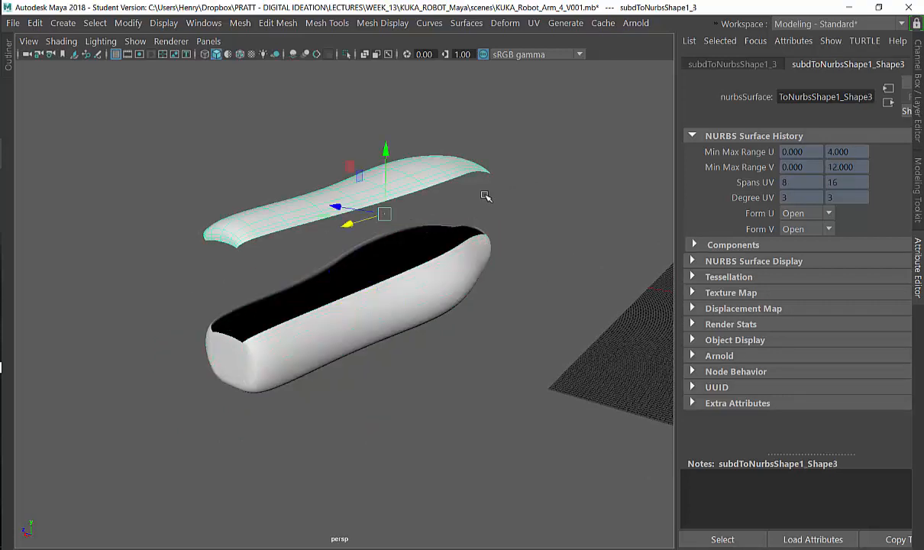
{"action": "scroll", "coordinate": [439, 171], "scroll_direction": "up", "scroll_amount": 1}
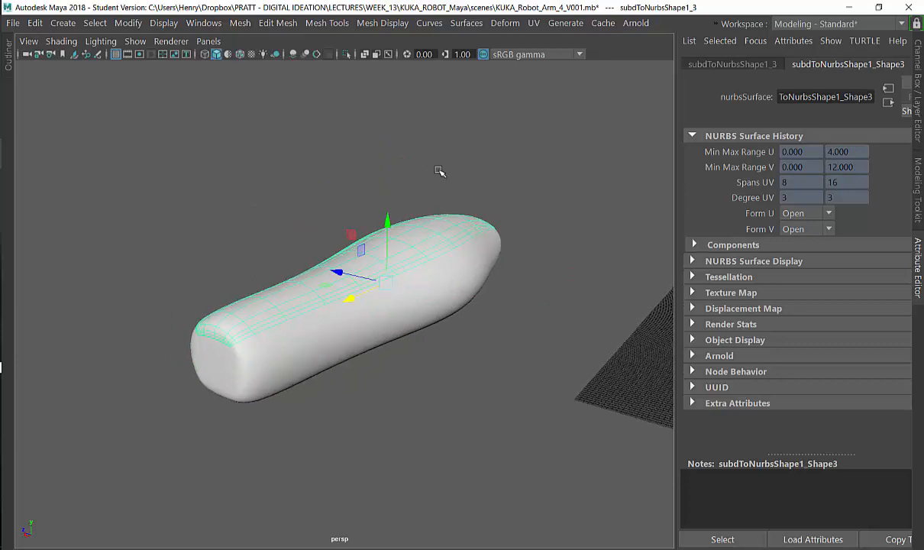
{"action": "left_click", "coordinate": [456, 155]}
Expand polyToSubd1 and subdToNurbsShape1 in the Outliner to list the patches, and select the polyToSubd1 group.
{"action": "left_click_drag", "start_coordinate": [423, 221], "coordinate": [380, 246], "text": "alt"}
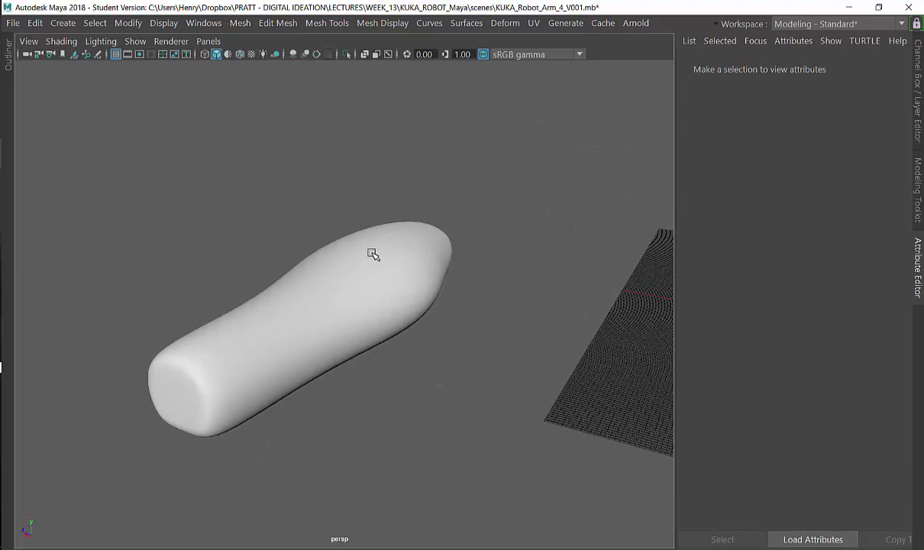
{"action": "left_click_drag", "start_coordinate": [79, 164], "coordinate": [611, 506]}
{"action": "key", "text": "space"}
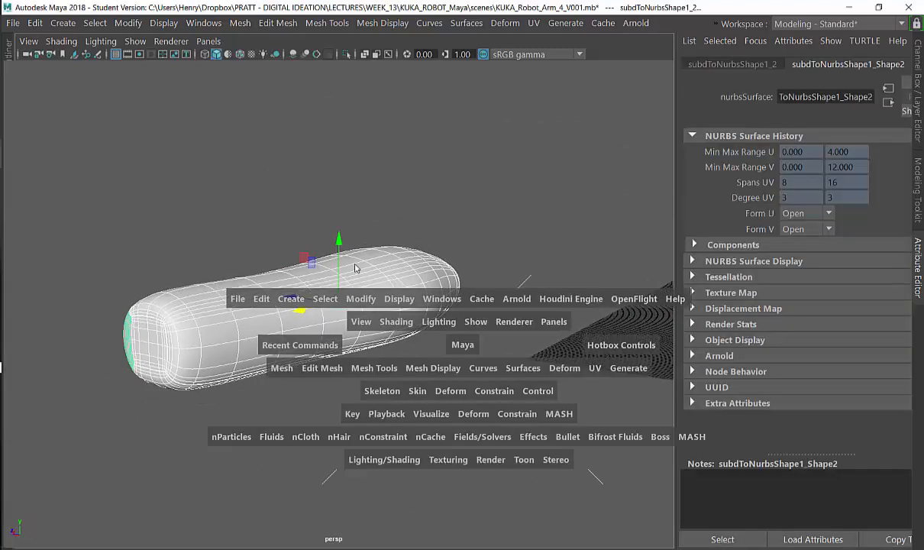
{"action": "left_click", "coordinate": [8, 54]}
{"action": "left_click", "coordinate": [20, 176]}
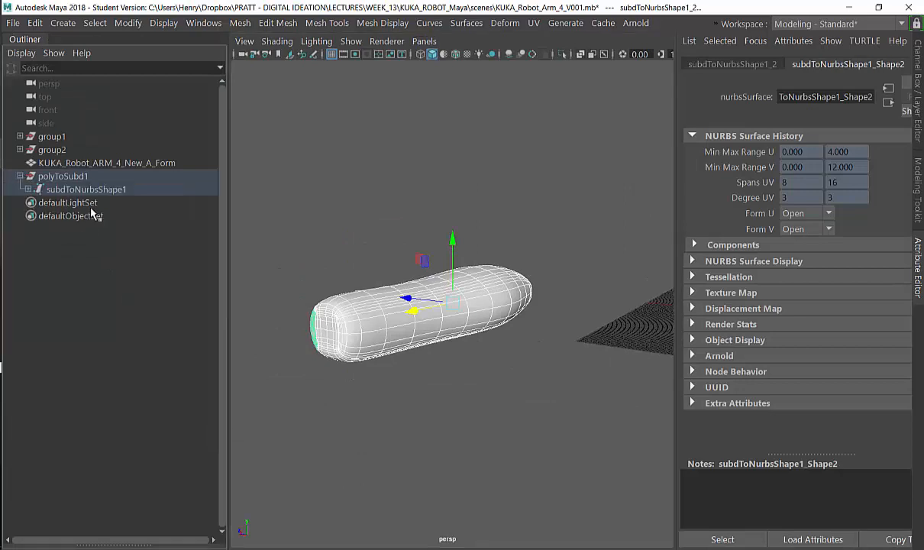
{"action": "left_click", "coordinate": [28, 188]}
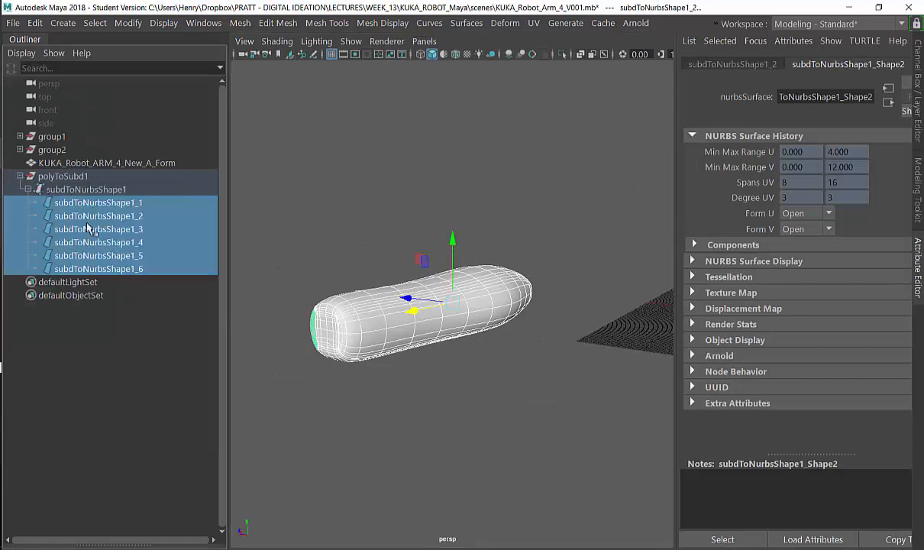
{"action": "left_click", "coordinate": [390, 203]}
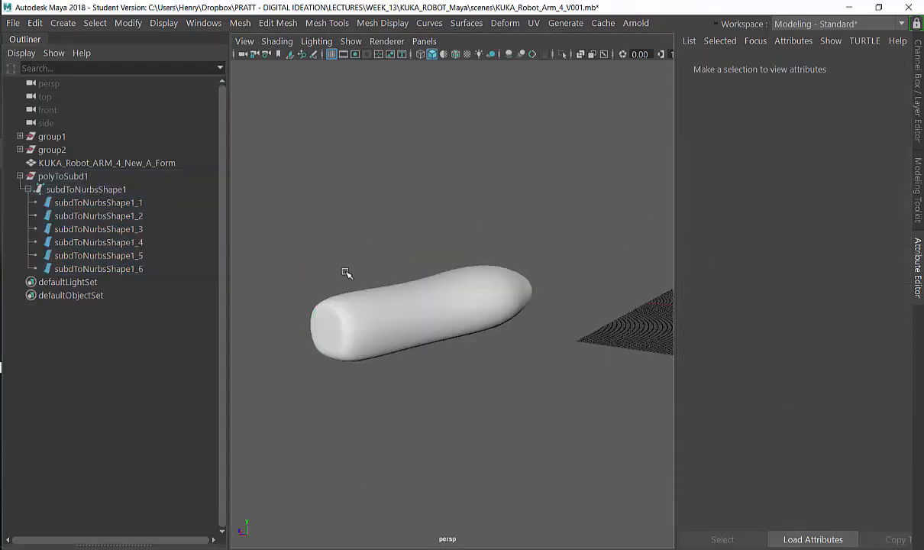
{"action": "left_click", "coordinate": [66, 176]}
{"action": "left_click_drag", "start_coordinate": [408, 223], "coordinate": [390, 208], "text": "alt"}
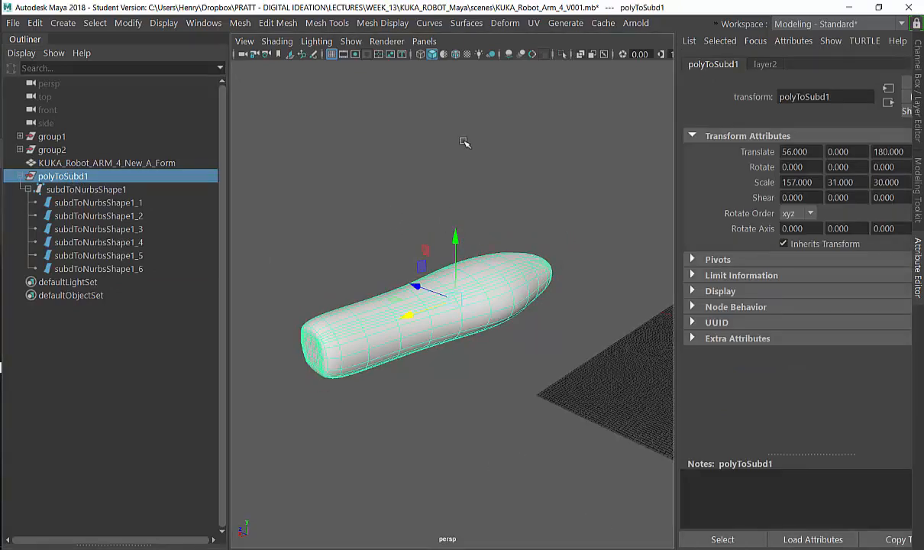
Copy the name of the polygon object KUKA_Robot_ARM_4_New_A_Form without changing it.
{"action": "left_click", "coordinate": [133, 165]}
{"action": "double_click", "coordinate": [116, 163]}
{"action": "key", "text": "ctrl+c"}
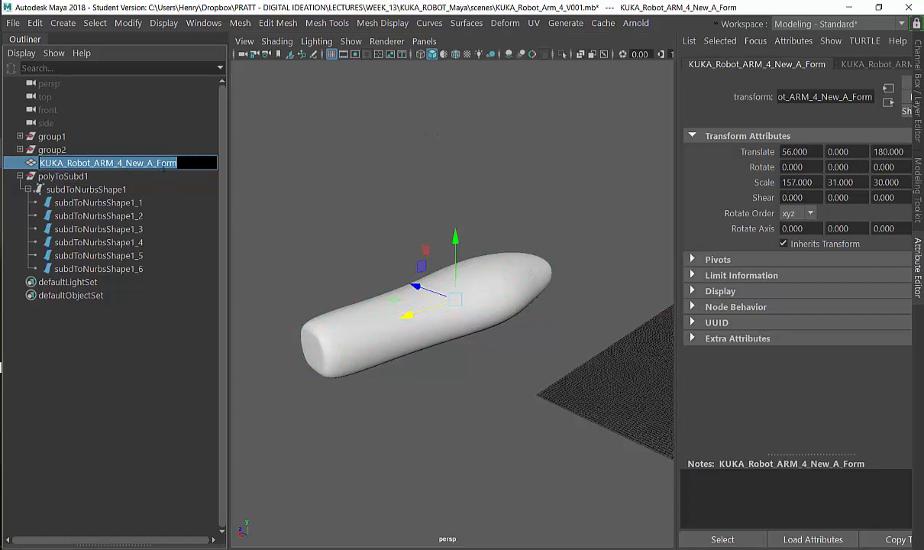
{"action": "key", "text": "Return"}
{"action": "left_click", "coordinate": [293, 175]}
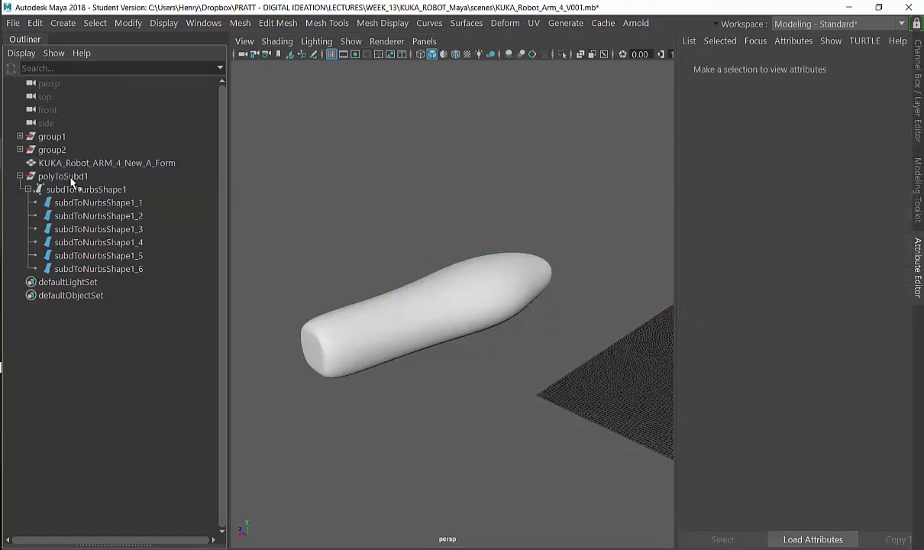
Rename the polyToSubd1 group as KUKA_Robot_ARM_4_New_A_NURBS, reusing the copied name.
{"action": "double_click", "coordinate": [74, 176]}
{"action": "key", "text": "Return"}
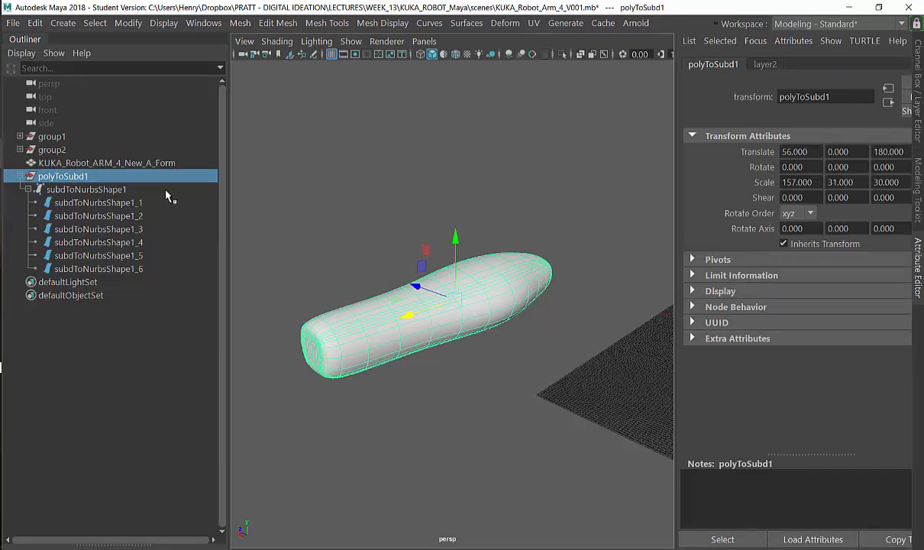
{"action": "double_click", "coordinate": [61, 177]}
{"action": "type", "text": "\\"}
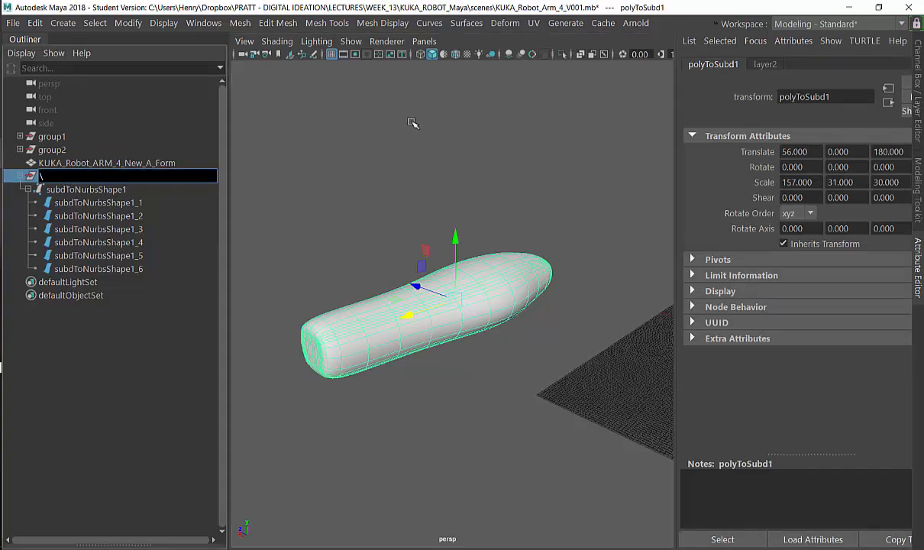
{"action": "key", "text": "ctrl+v"}
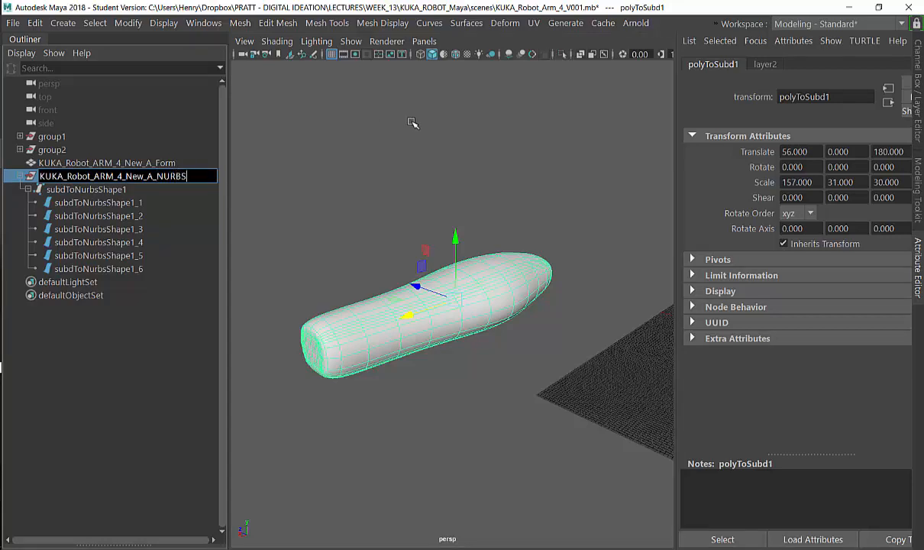
{"action": "type", "text": "NURBS"}
{"action": "key", "text": "Return"}
{"action": "left_click", "coordinate": [357, 197]}
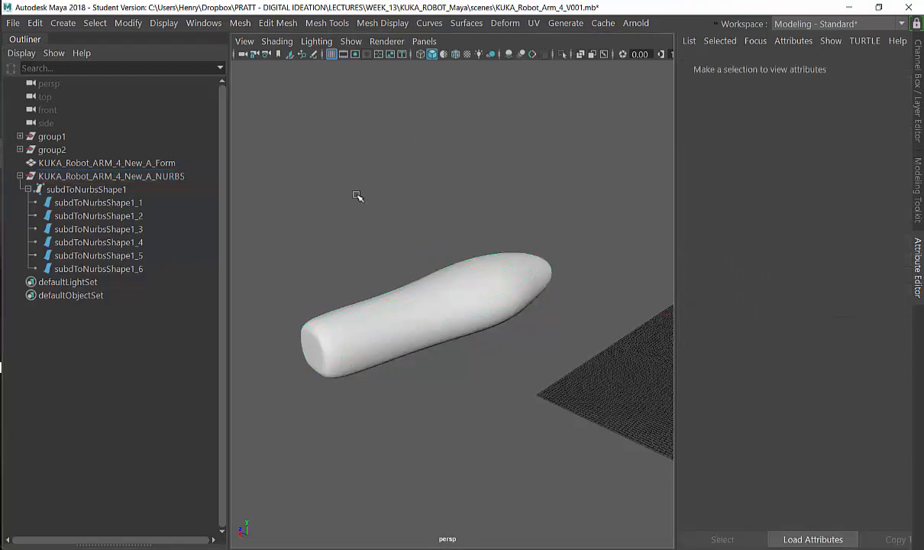
Select the KUKA_Robot_ARM_4_New_A_NURBS group and copy its name.
{"action": "left_click", "coordinate": [144, 176]}
{"action": "left_click_drag", "start_coordinate": [460, 171], "coordinate": [416, 197], "text": "alt"}
{"action": "double_click", "coordinate": [191, 176]}
{"action": "key", "text": "ctrl+c"}
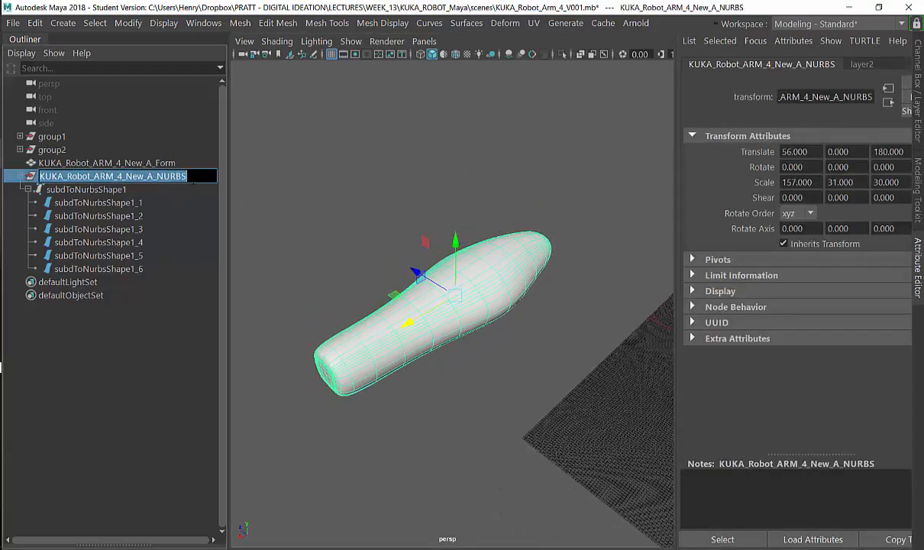
{"action": "mouse_move", "coordinate": [439, 157]}
{"action": "right_mouse_down", "text": "alt"}
{"action": "mouse_move", "coordinate": [412, 161]}
{"action": "mouse_move", "coordinate": [438, 157]}
{"action": "right_mouse_up", "text": "alt"}
{"action": "left_click_drag", "start_coordinate": [487, 148], "coordinate": [413, 139], "text": "alt"}
Set the Export Selection options to the IGESExport file type and proceed to the export file dialog.
{"action": "left_click", "coordinate": [13, 23]}
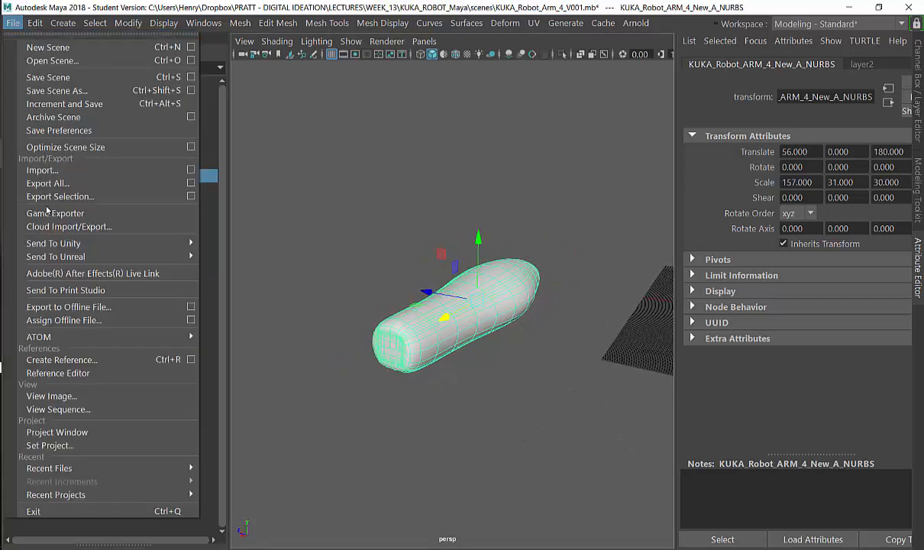
{"action": "left_click", "coordinate": [191, 197]}
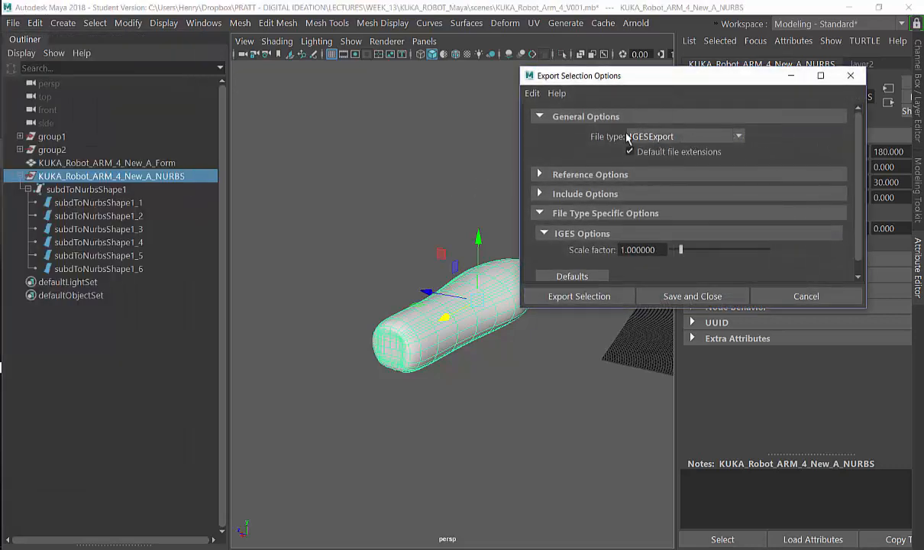
{"action": "left_click", "coordinate": [739, 137]}
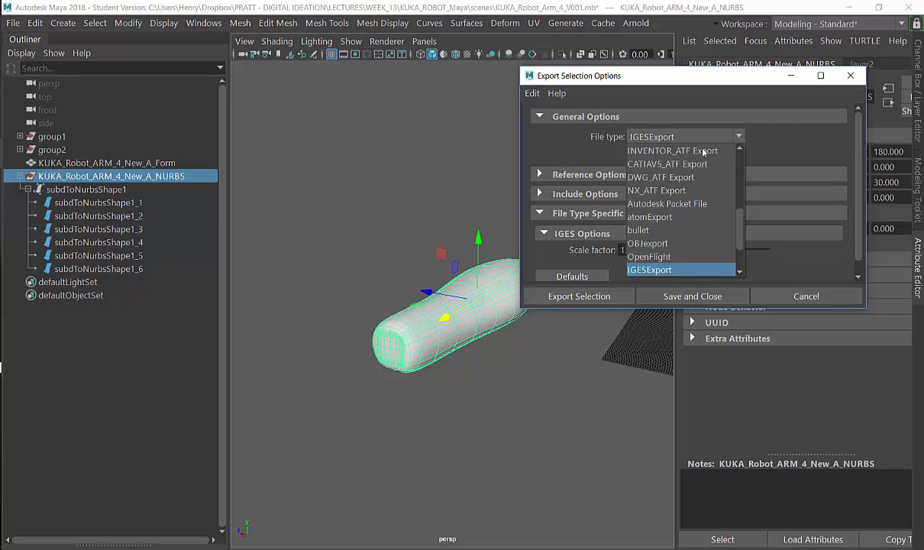
{"action": "left_click", "coordinate": [657, 270]}
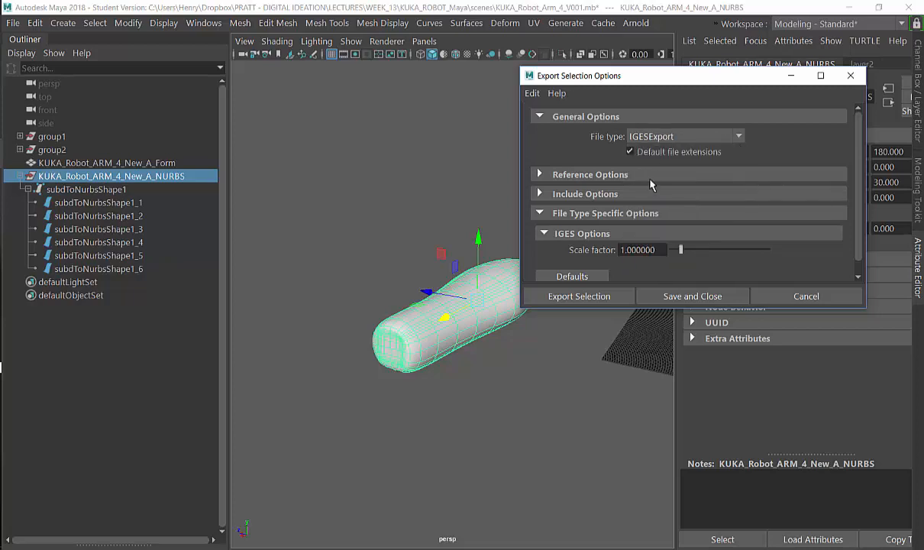
{"action": "left_click", "coordinate": [580, 296]}
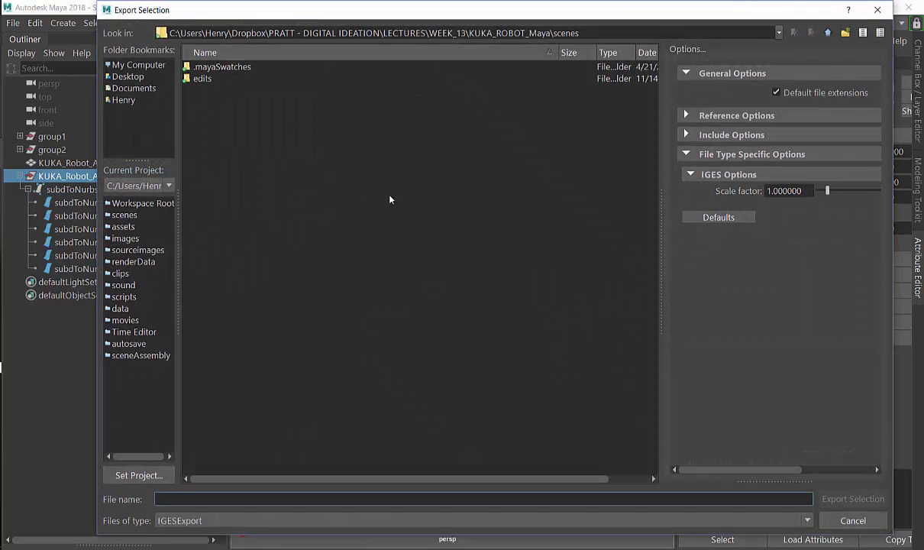
Export the selected group into the project's OBJ_IGES_FBX_TOPMOD folder under the file name KUKA_Robot_ARM_4_New_A_NURBS.
{"action": "left_click", "coordinate": [389, 199]}
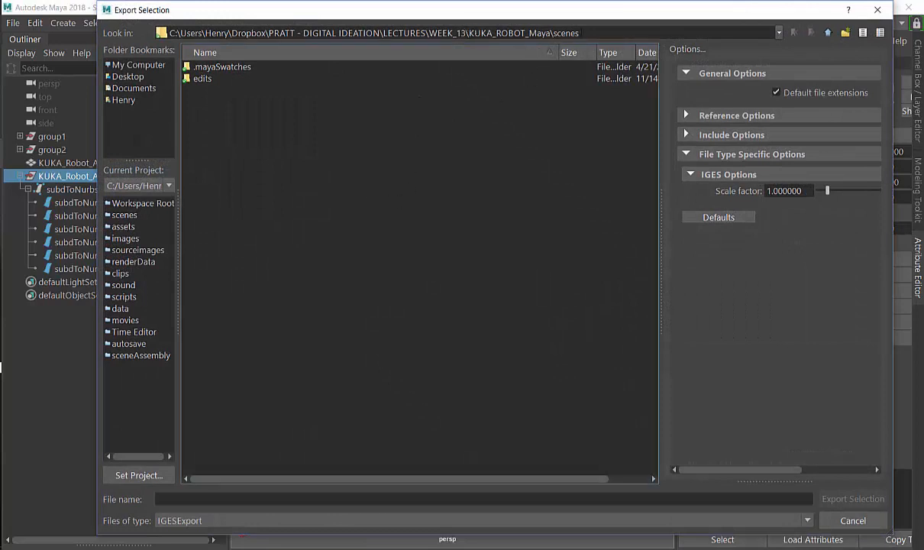
{"action": "left_click", "coordinate": [828, 34]}
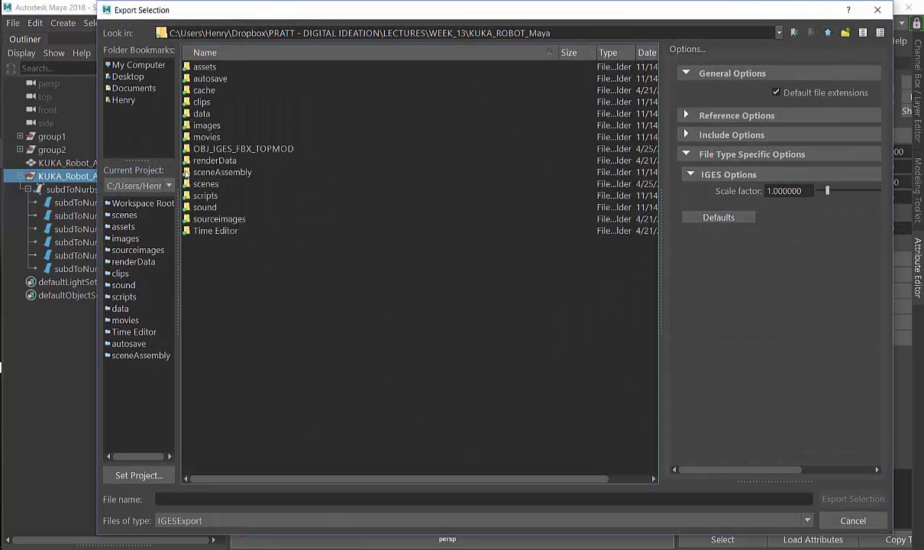
{"action": "double_click", "coordinate": [242, 148]}
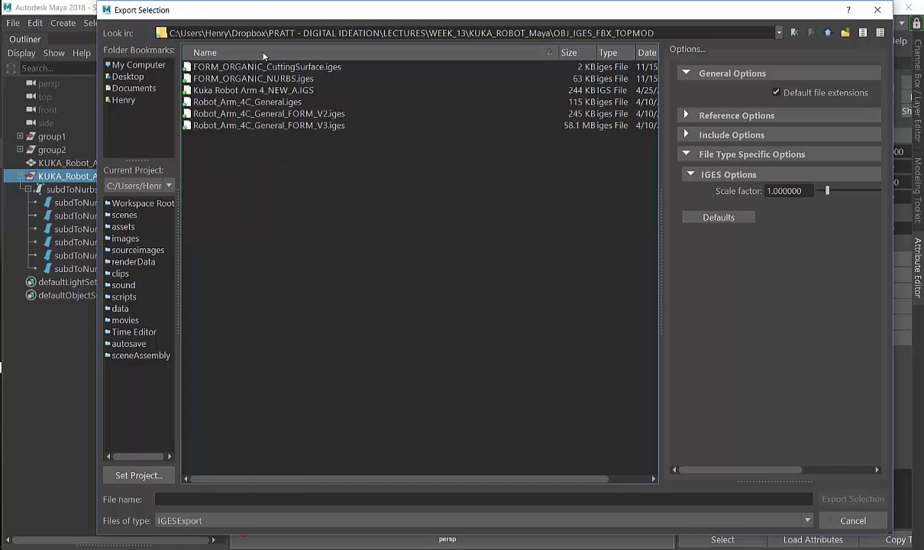
{"action": "left_click", "coordinate": [214, 497]}
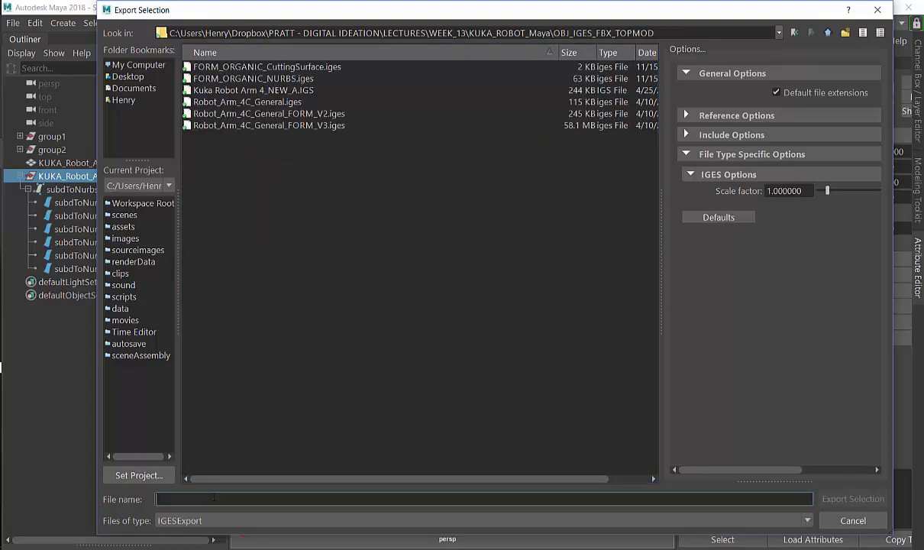
{"action": "key", "text": "ctrl+v"}
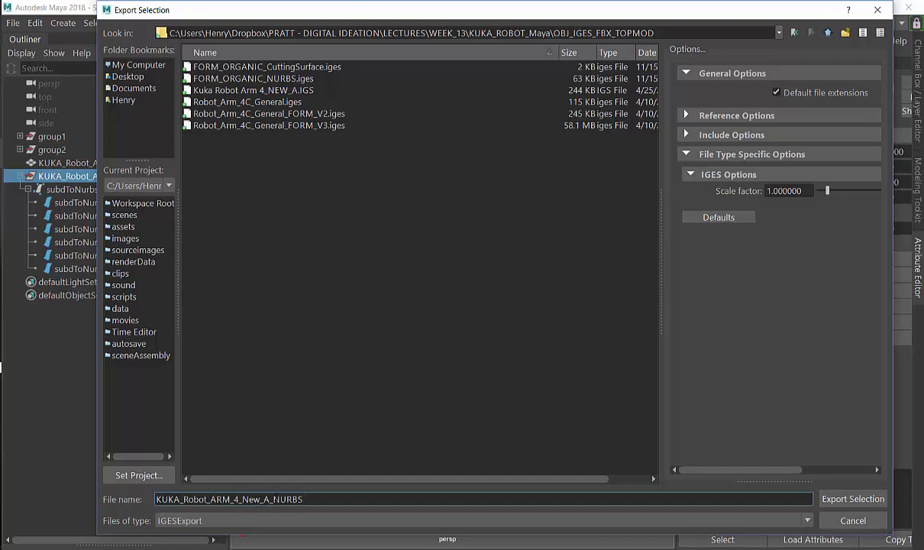
{"action": "left_click", "coordinate": [838, 499]}
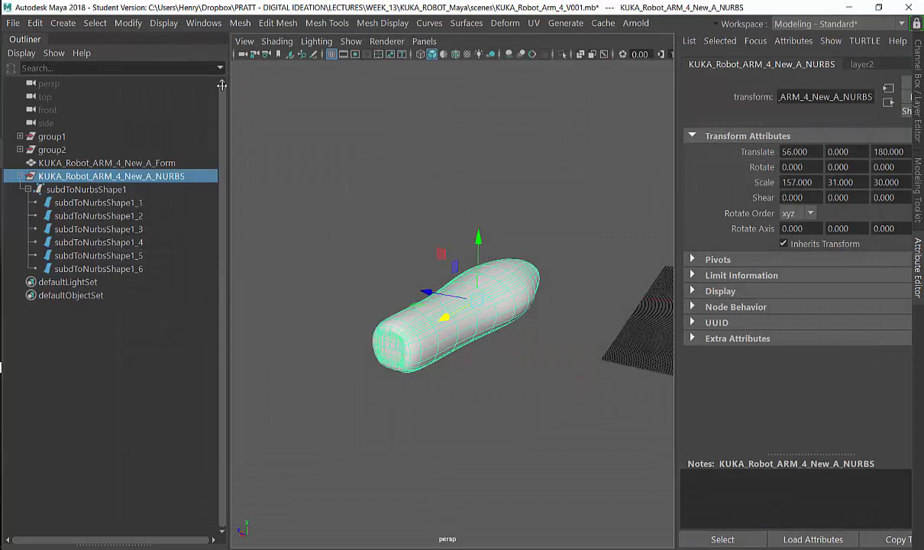
Save the scene in the project's scenes folder under the new file name KUKA_Robot_Arm_4_V002, accepting the student version notice.
{"action": "left_click_drag", "start_coordinate": [284, 122], "coordinate": [375, 130], "text": "alt"}
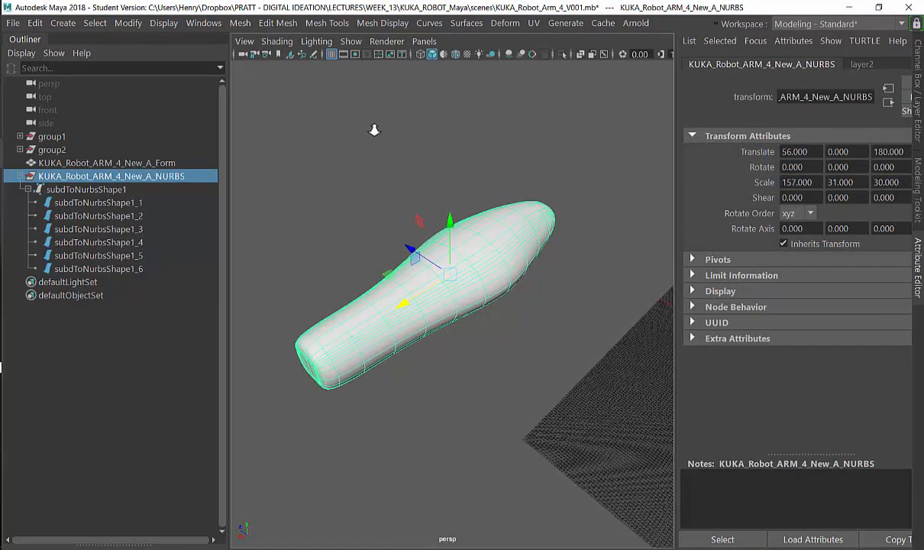
{"action": "left_click", "coordinate": [13, 23]}
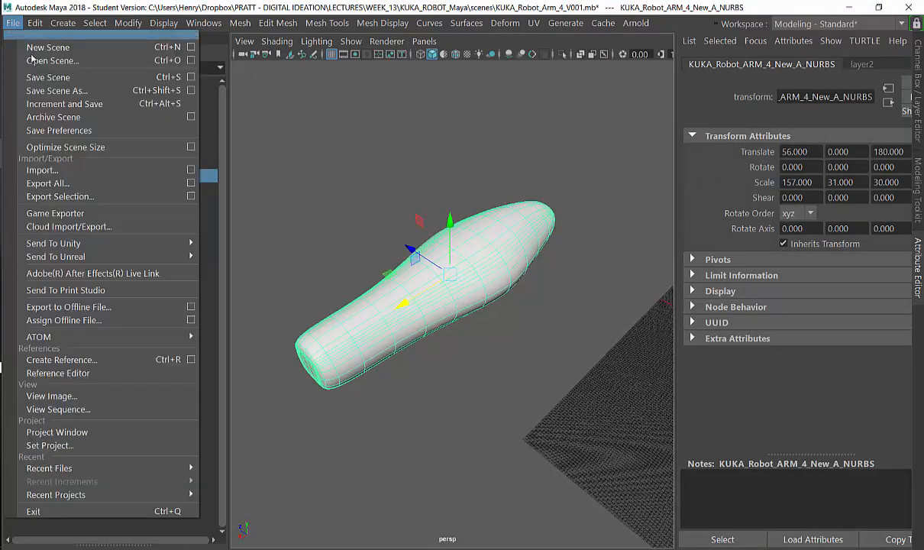
{"action": "left_click", "coordinate": [76, 91]}
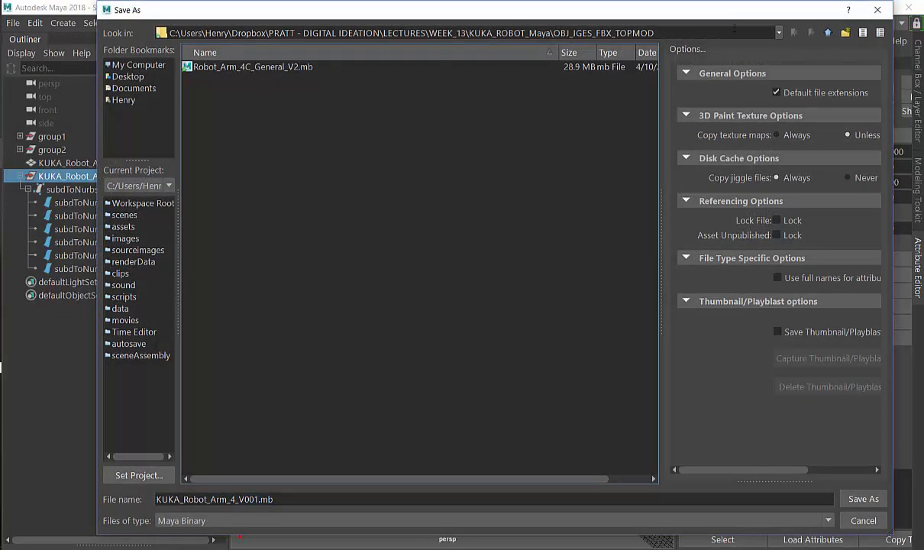
{"action": "left_click", "coordinate": [828, 33]}
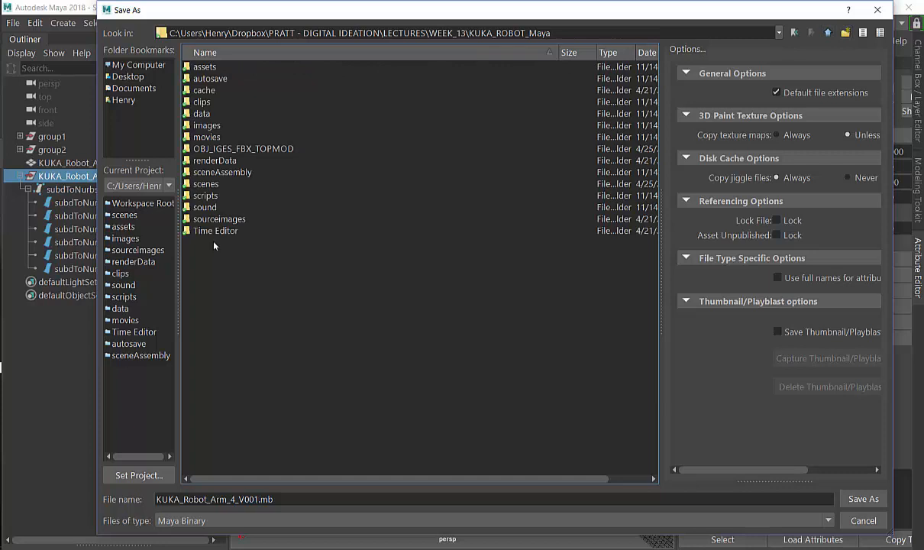
{"action": "double_click", "coordinate": [200, 184]}
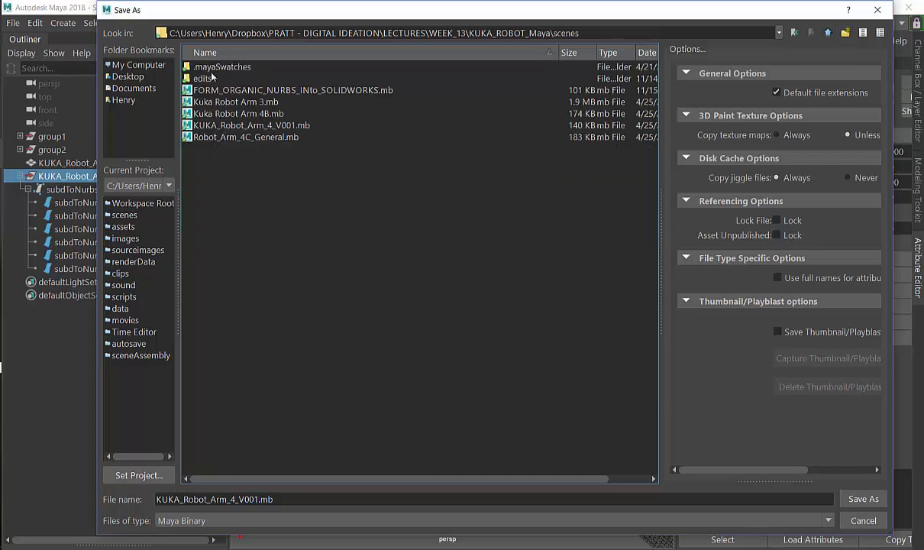
{"action": "left_click", "coordinate": [248, 125]}
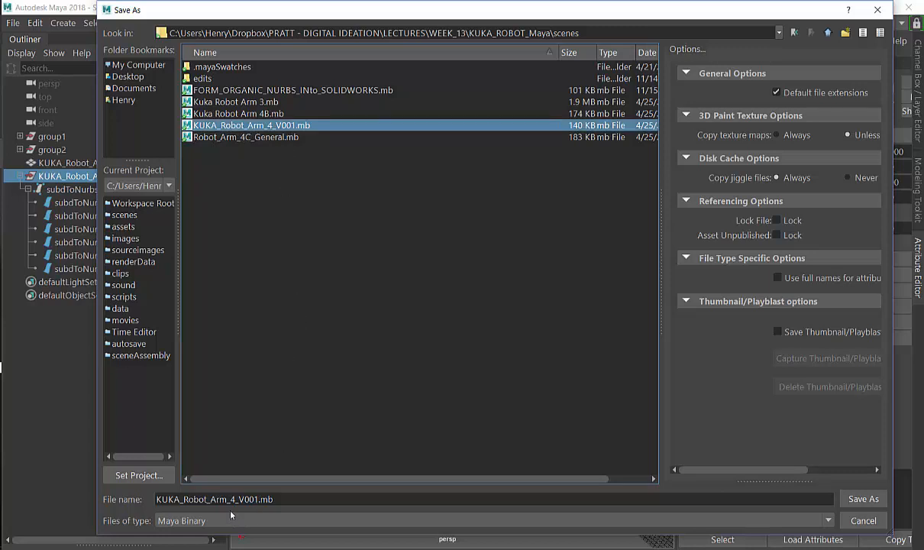
{"action": "left_click_drag", "start_coordinate": [254, 499], "coordinate": [285, 497]}
{"action": "type", "text": "2"}
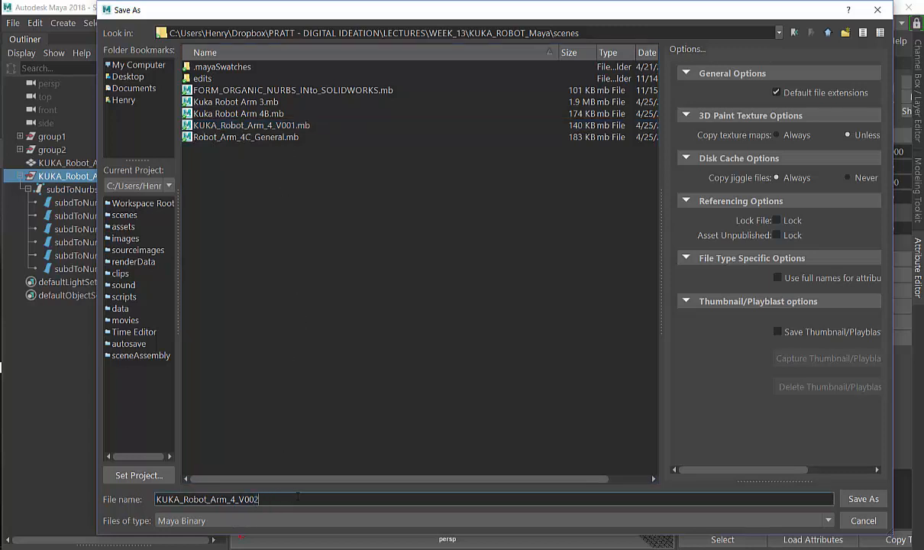
{"action": "left_click", "coordinate": [863, 499]}
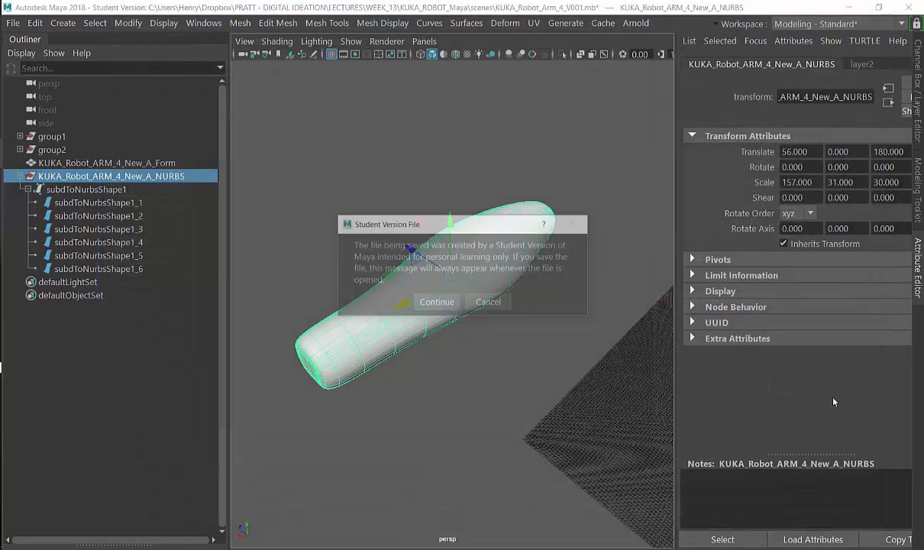
{"action": "left_click", "coordinate": [458, 302]}
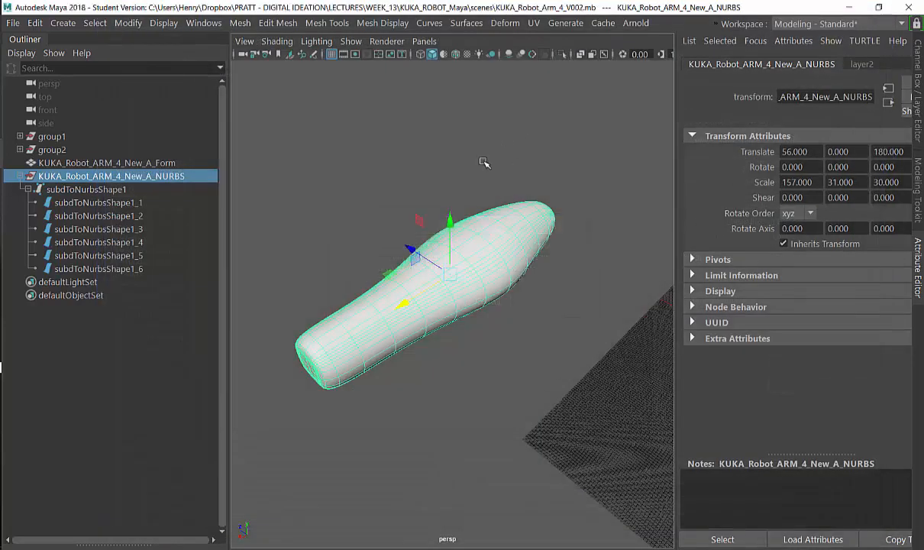
Switch to the OBJ_IGES_FBX_TOPMOD folder in File Explorer and select the exported KUKA_Robot_ARM_4_New_A_NURBS.iges file.
{"action": "key", "text": "alt+Tab"}
{"action": "key", "text": "alt+Tab"}
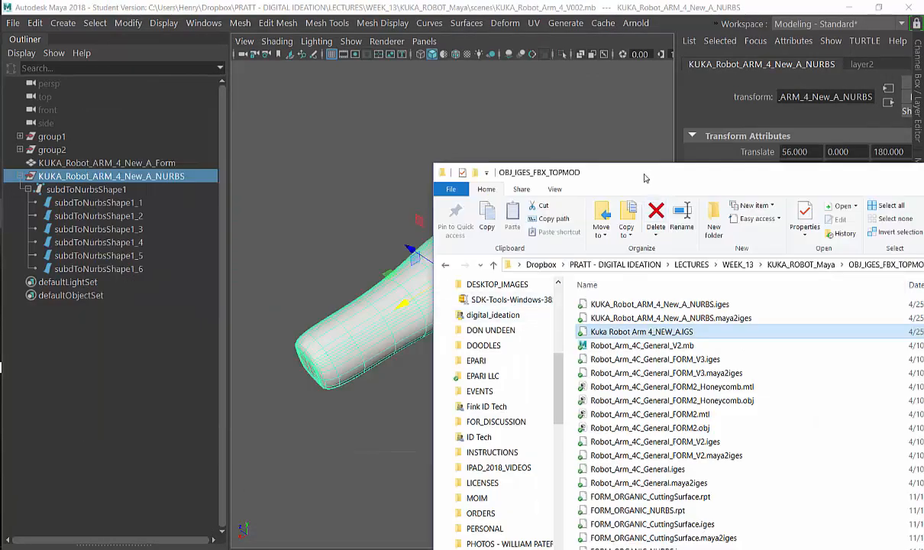
{"action": "left_click_drag", "start_coordinate": [645, 177], "coordinate": [248, 57]}
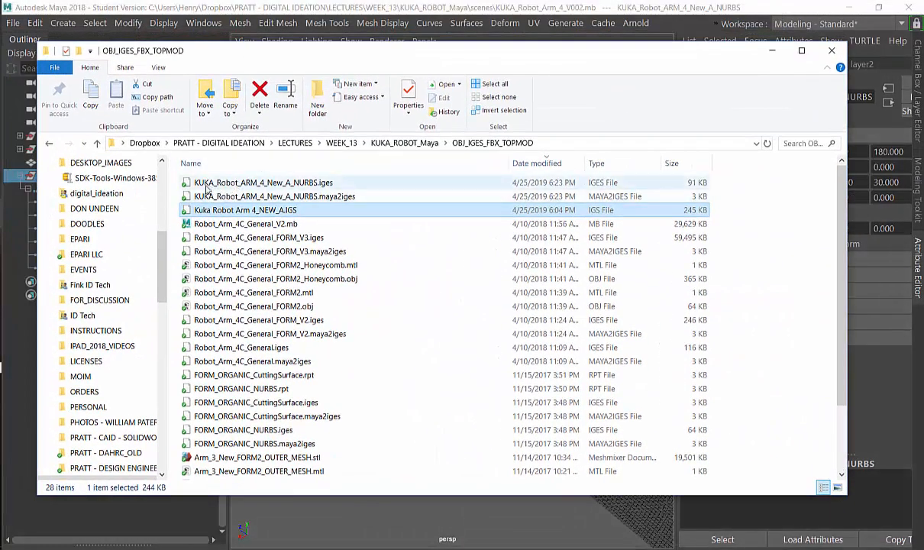
{"action": "left_click", "coordinate": [204, 187]}
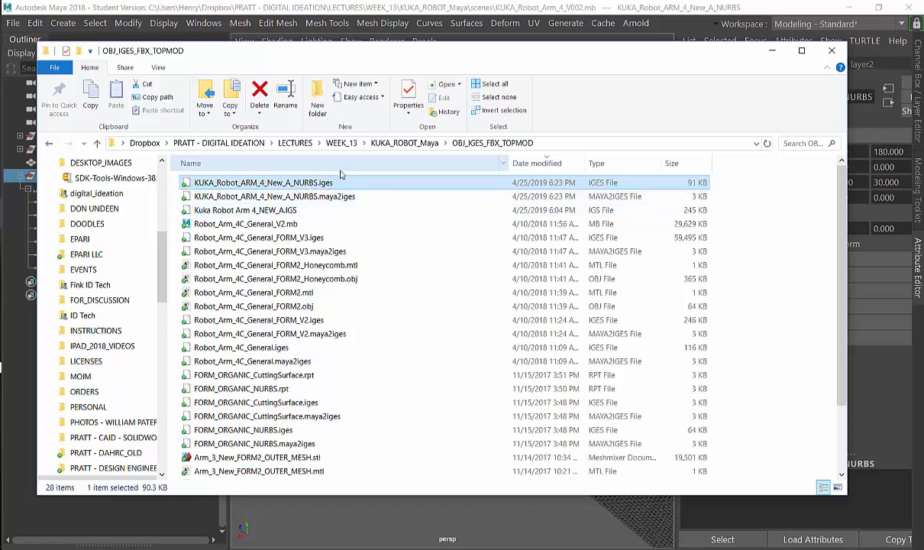
Switch to SOLIDWORKS and bring up the Kuka Robot Arm 4_OLD part from the open documents.
{"action": "key", "text": "alt+Tab"}
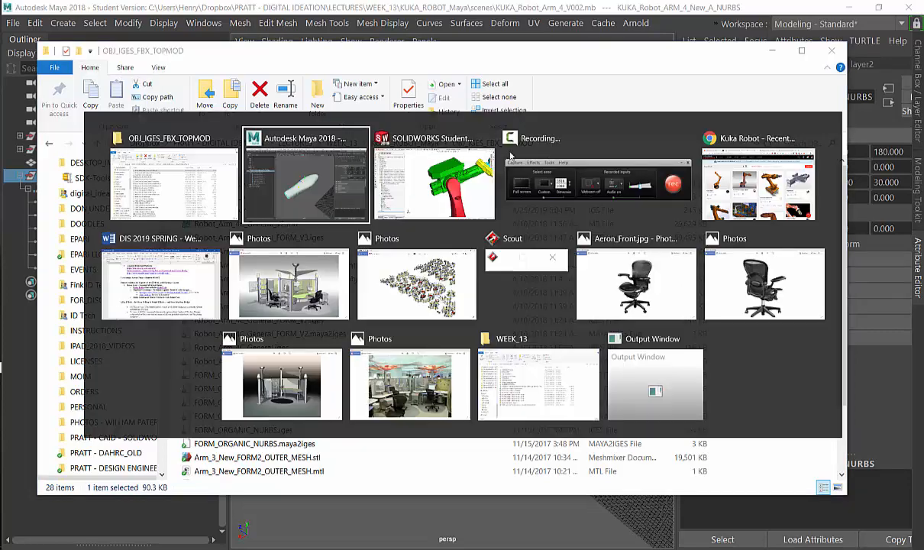
{"action": "left_click", "coordinate": [446, 170]}
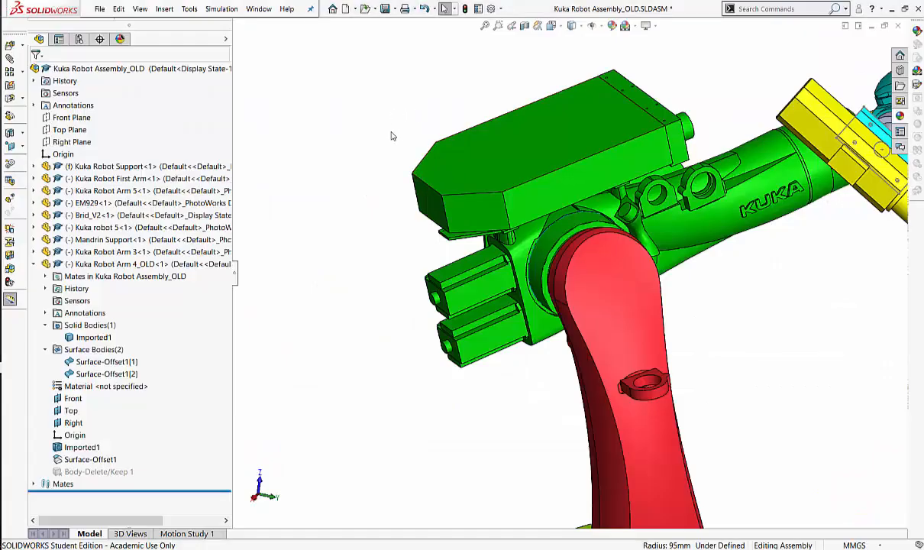
{"action": "middle_click_drag", "start_coordinate": [391, 136], "coordinate": [307, 126]}
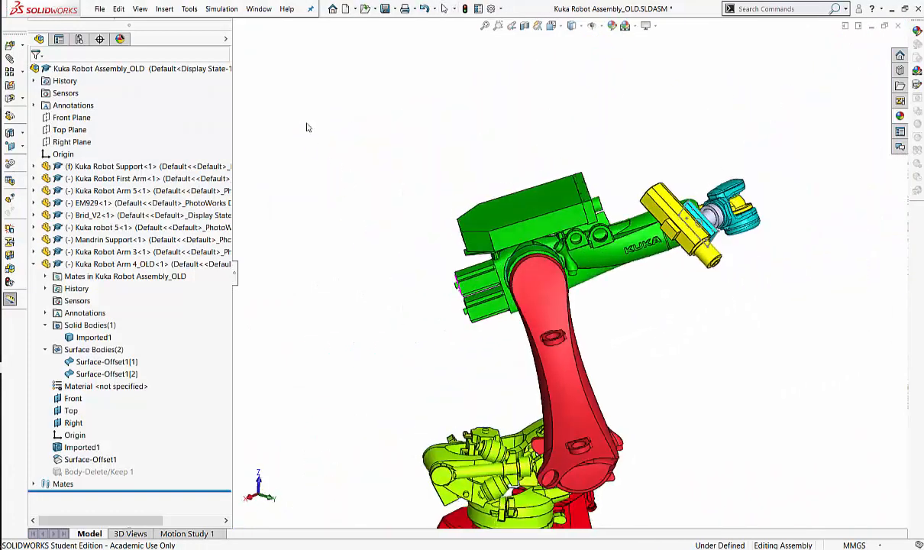
{"action": "left_click", "coordinate": [257, 10]}
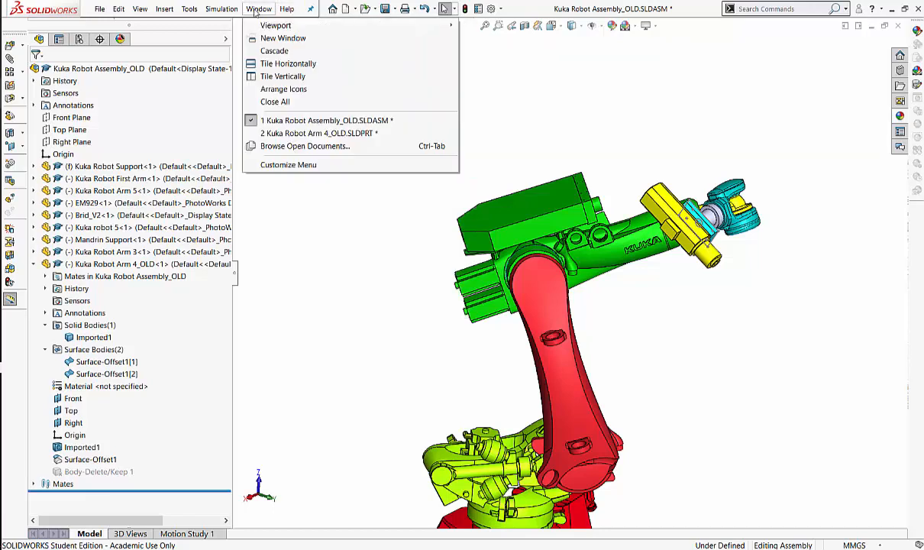
{"action": "left_click", "coordinate": [304, 134]}
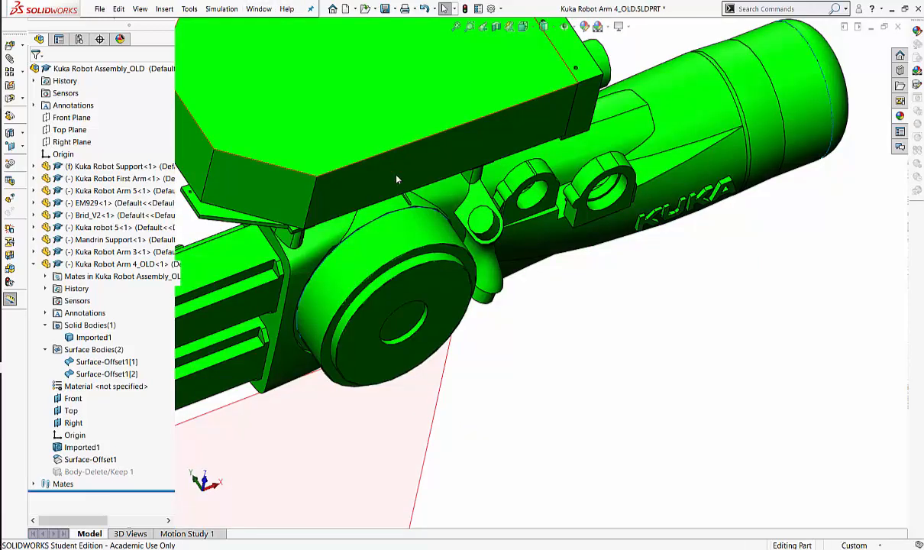
Roll the part's feature history forward to include the Body-Delete/Keep 1 feature.
{"action": "scroll", "coordinate": [534, 279], "scroll_direction": "up", "scroll_amount": 8}
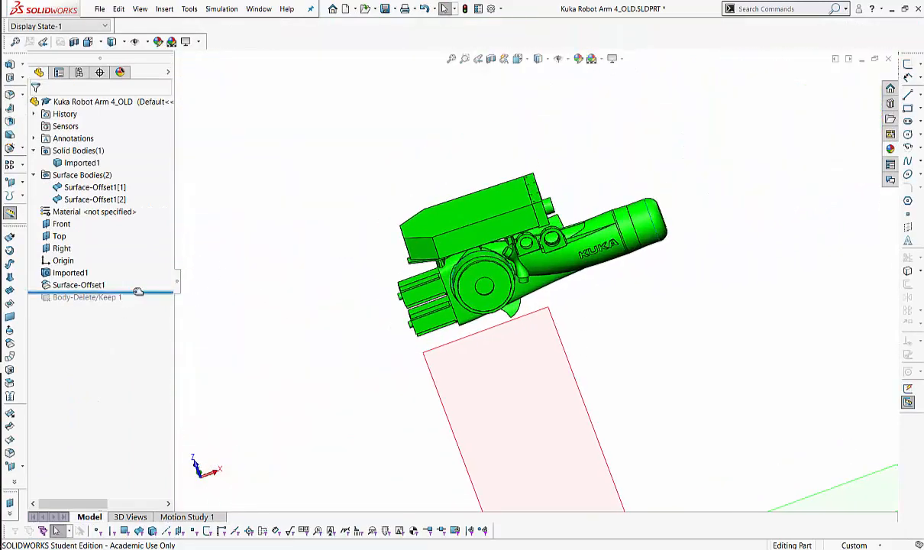
{"action": "left_click_drag", "start_coordinate": [138, 291], "coordinate": [148, 303]}
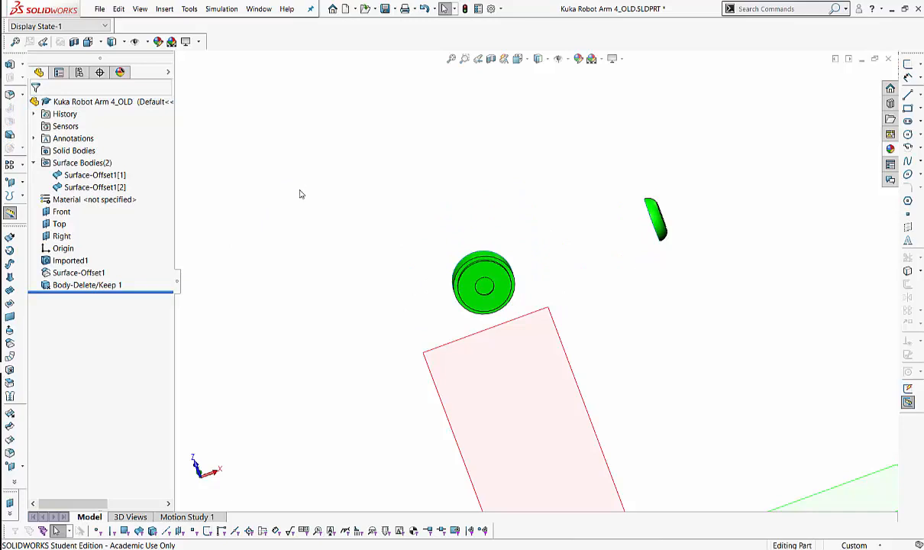
{"action": "middle_click_drag", "start_coordinate": [300, 194], "coordinate": [321, 241]}
Save the part as a copy named Kuka Robot Arm 4_NEW in the KUKA_ROBOT folder, using the save as copy and open option.
{"action": "left_click", "coordinate": [97, 10]}
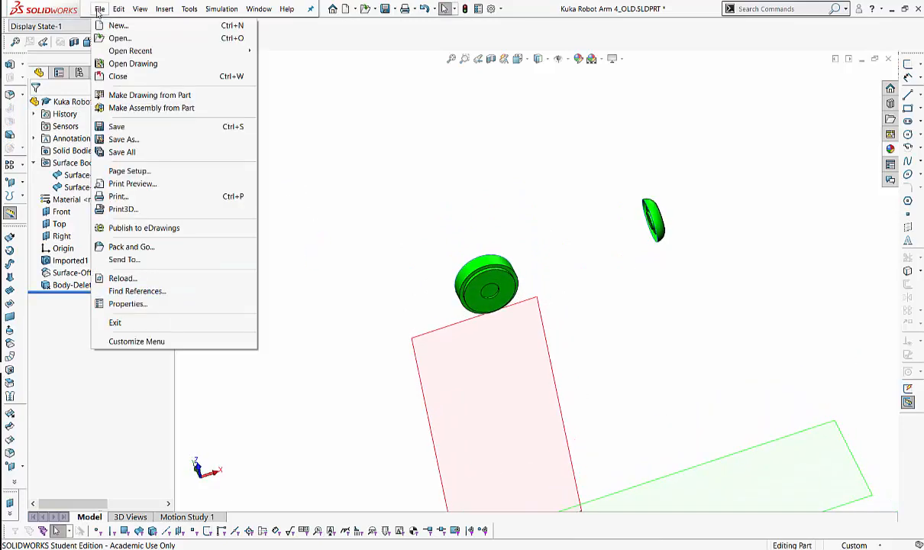
{"action": "left_click", "coordinate": [132, 142]}
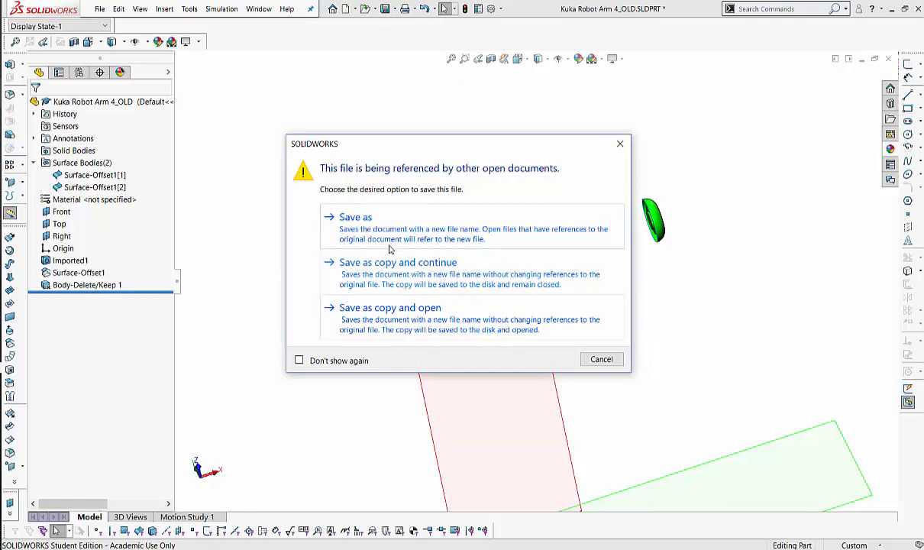
{"action": "left_click", "coordinate": [387, 322]}
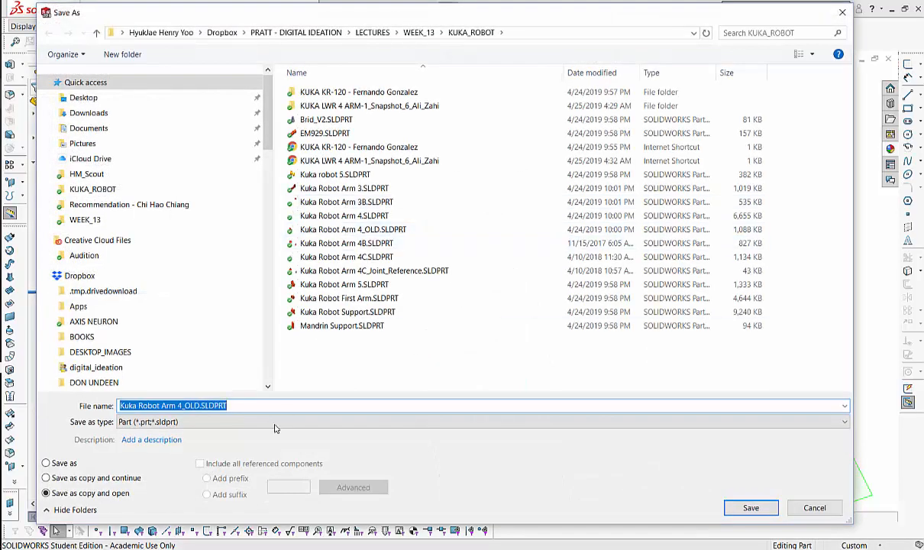
{"action": "left_click", "coordinate": [201, 405]}
{"action": "left_click_drag", "start_coordinate": [185, 405], "coordinate": [321, 375]}
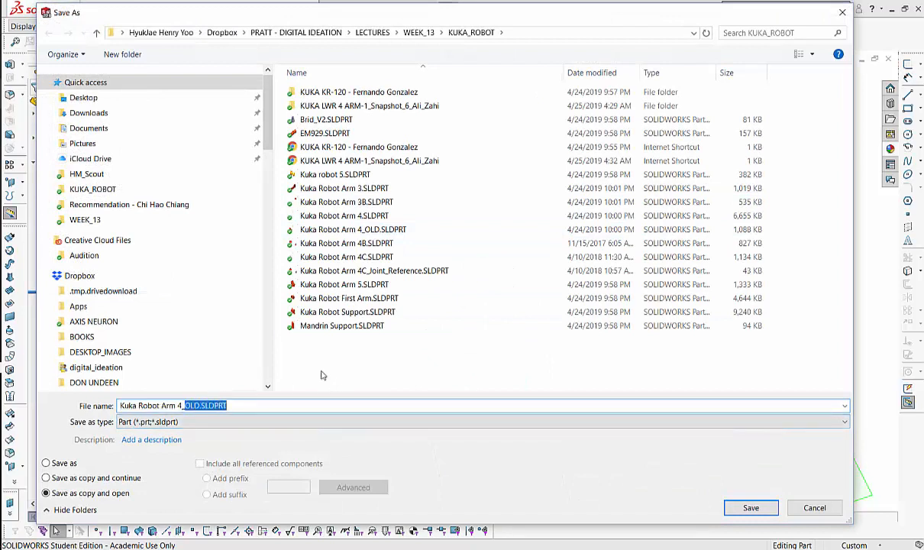
{"action": "type", "text": "NEW"}
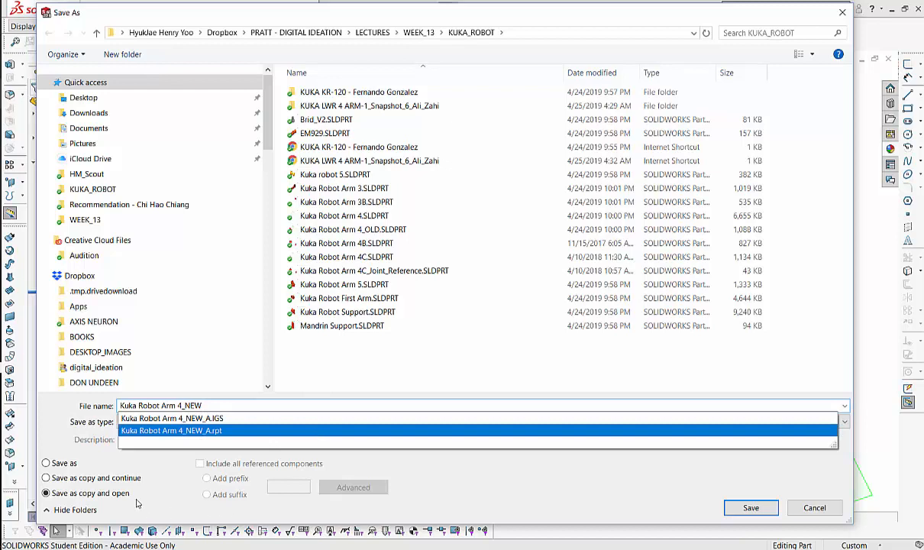
{"action": "left_click", "coordinate": [163, 474]}
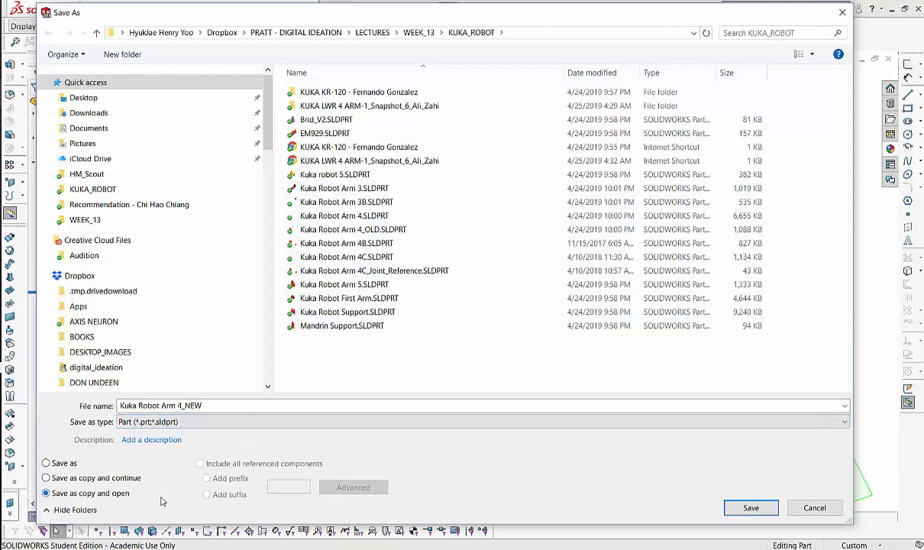
{"action": "left_click", "coordinate": [753, 506]}
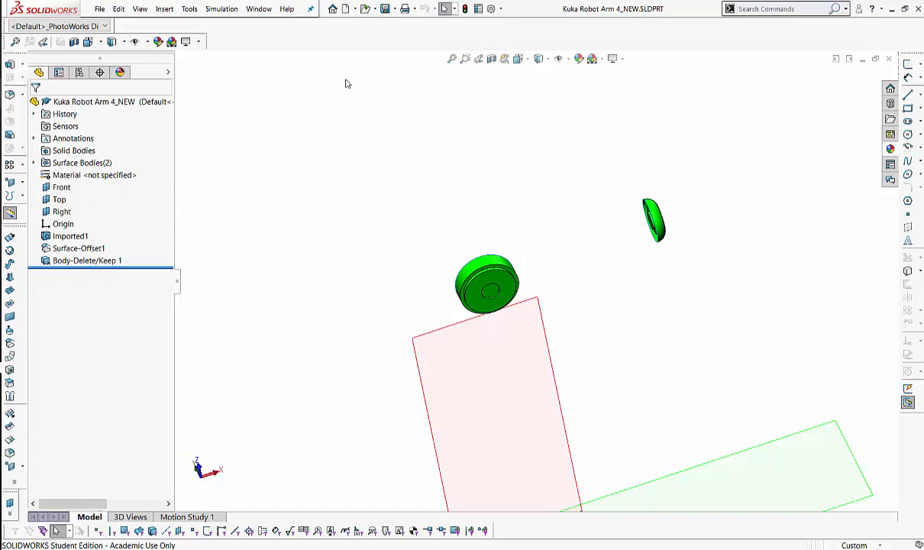
{"action": "left_click", "coordinate": [259, 9]}
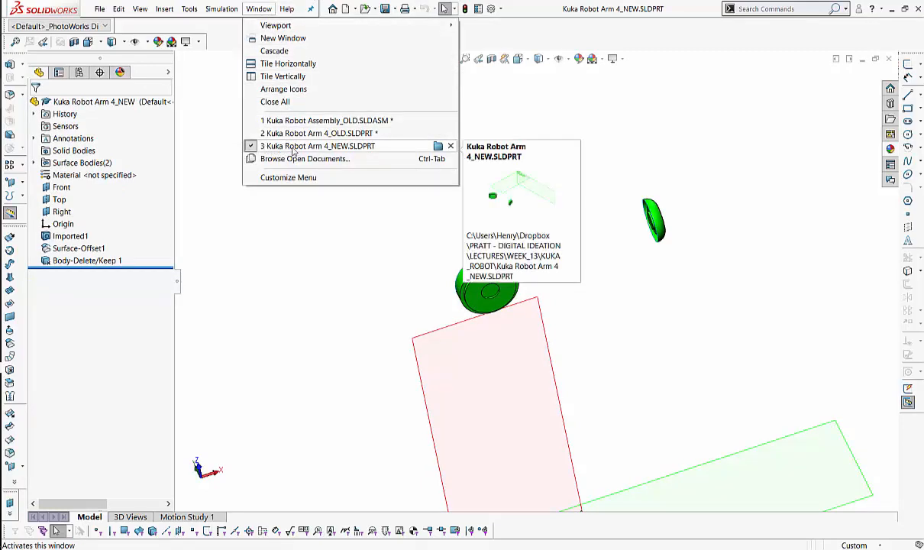
{"action": "left_click", "coordinate": [645, 46]}
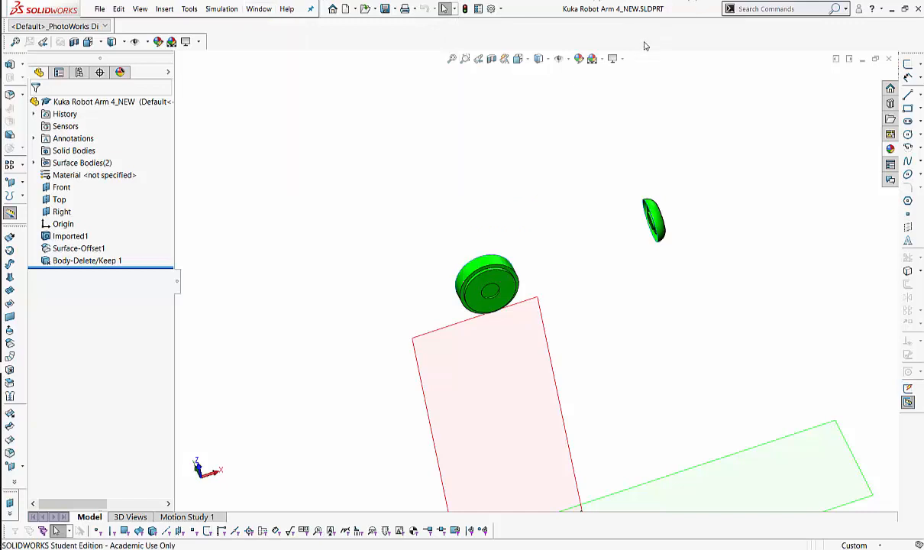
{"action": "middle_click_drag", "start_coordinate": [677, 226], "coordinate": [548, 227]}
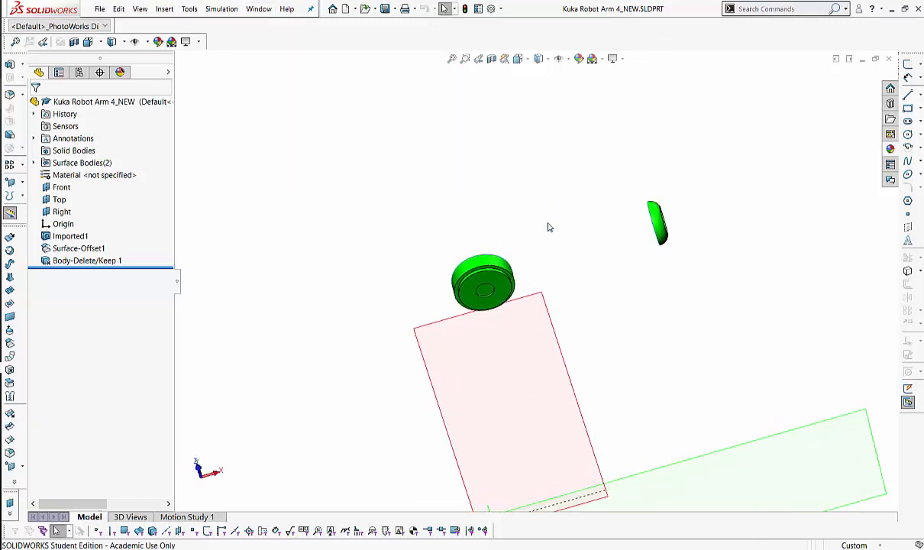
{"action": "middle_click_drag", "start_coordinate": [479, 202], "coordinate": [408, 207]}
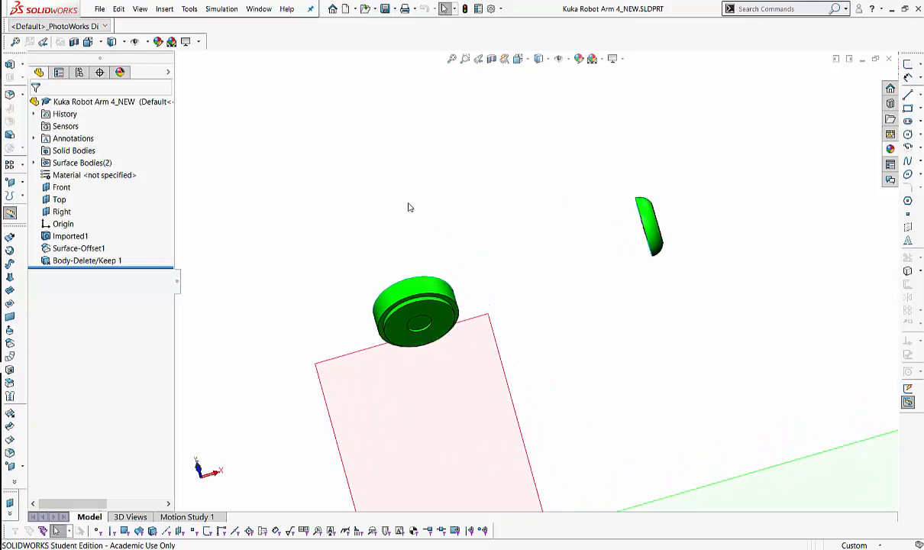
Bring up the Kuka Robot Assembly_OLD assembly and move the What's Wrong dialog clear of the robot's upper arm.
{"action": "left_click", "coordinate": [254, 11]}
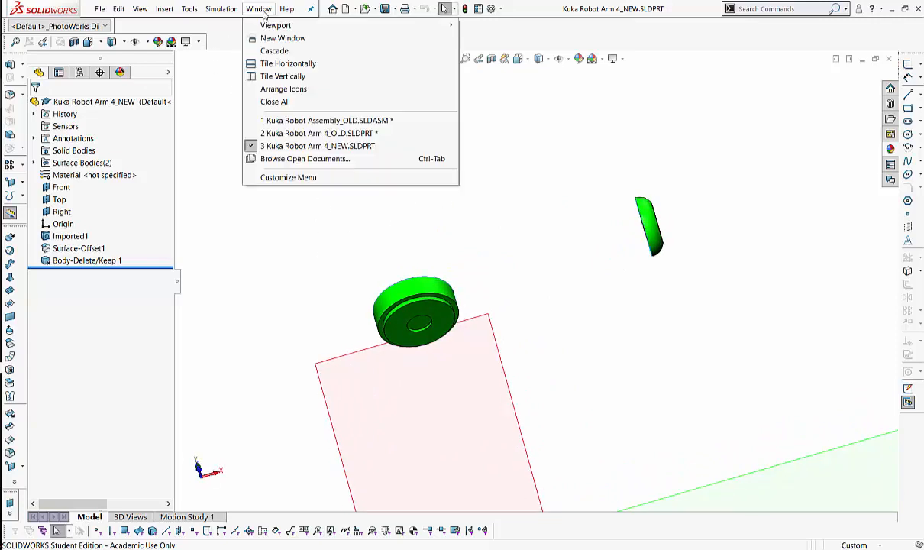
{"action": "left_click", "coordinate": [296, 122]}
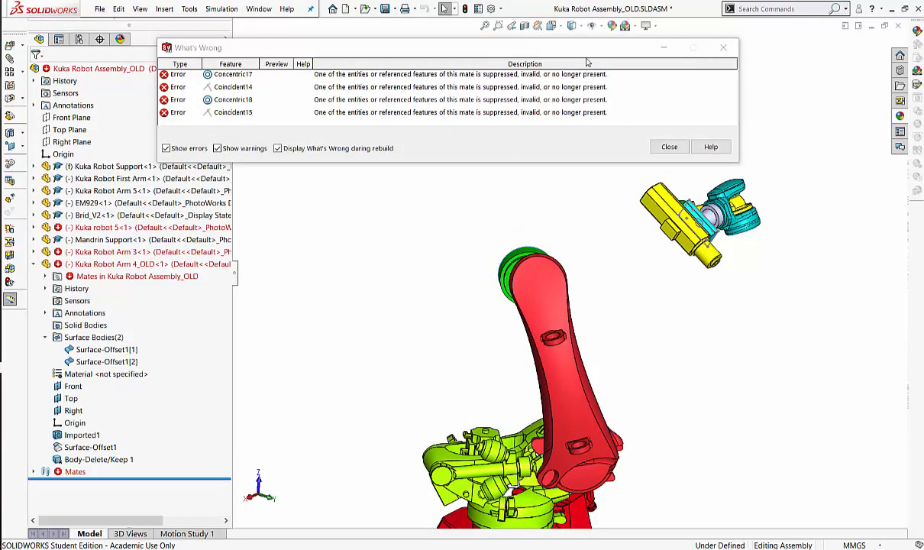
{"action": "left_click_drag", "start_coordinate": [530, 48], "coordinate": [676, 258]}
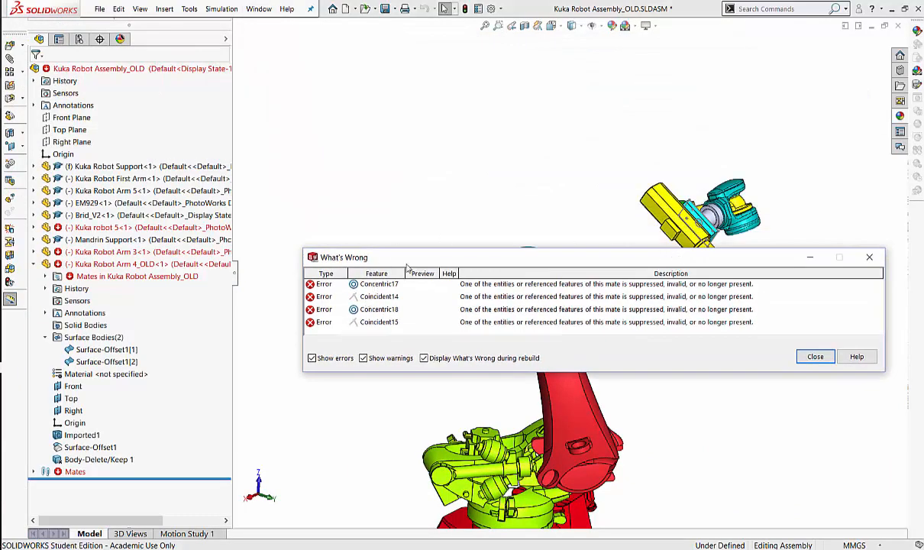
{"action": "left_click_drag", "start_coordinate": [408, 267], "coordinate": [395, 245]}
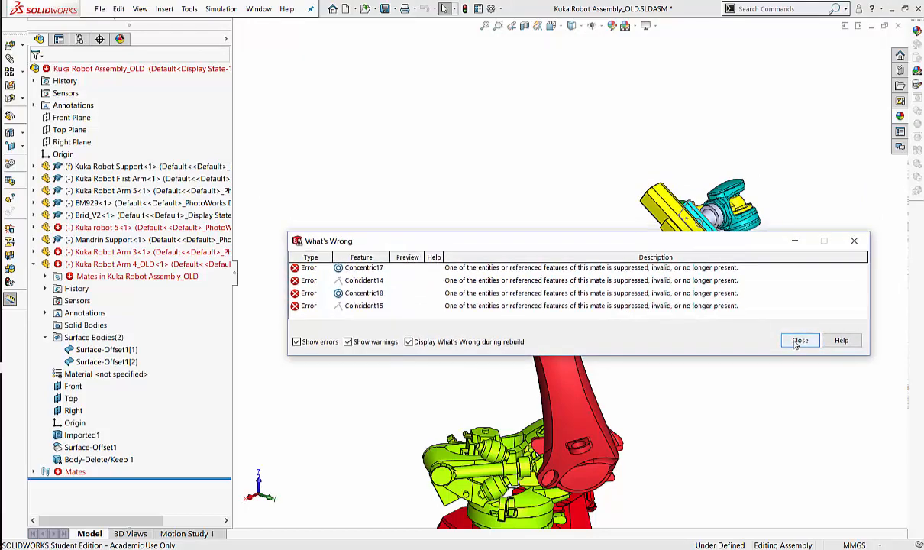
{"action": "left_click_drag", "start_coordinate": [727, 248], "coordinate": [708, 432]}
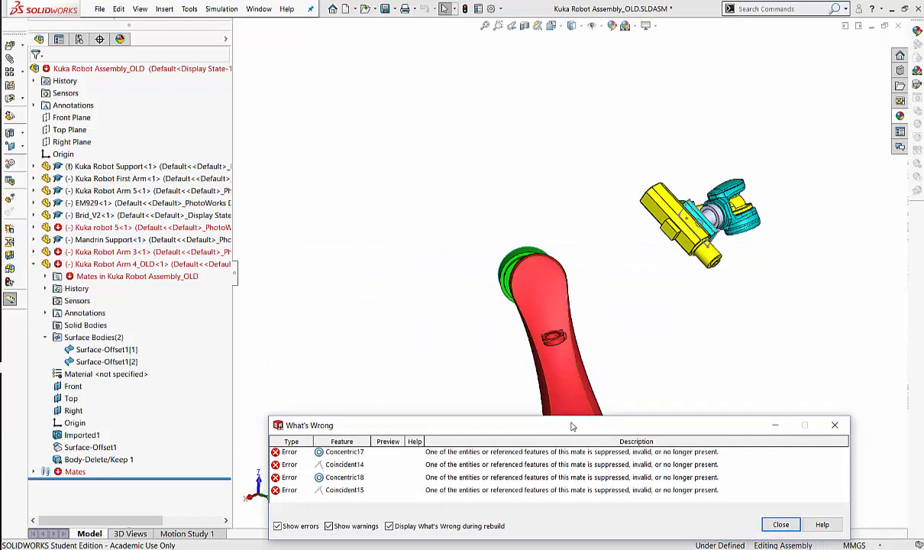
Examine the robot arm and the detached wrist from several sides and close the list of mate errors.
{"action": "left_click_drag", "start_coordinate": [574, 423], "coordinate": [590, 395]}
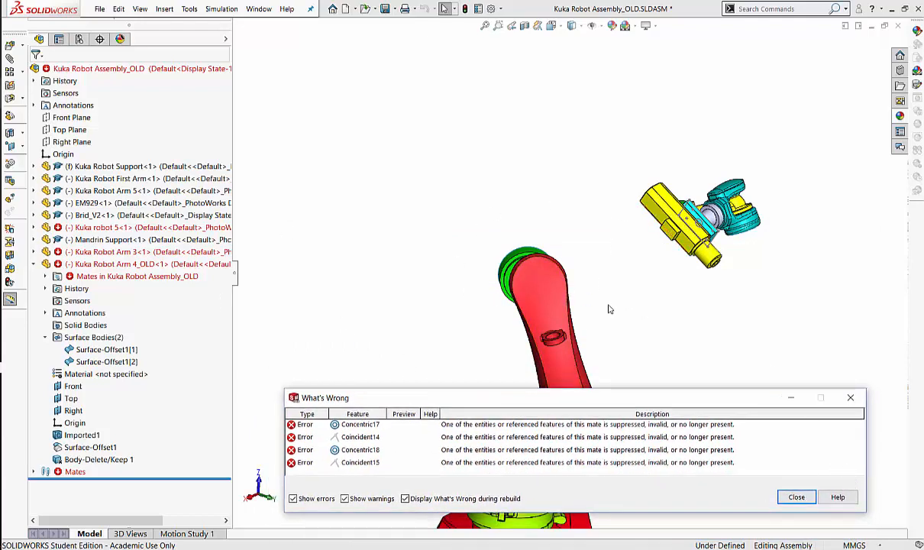
{"action": "middle_click_drag", "start_coordinate": [606, 330], "coordinate": [538, 307]}
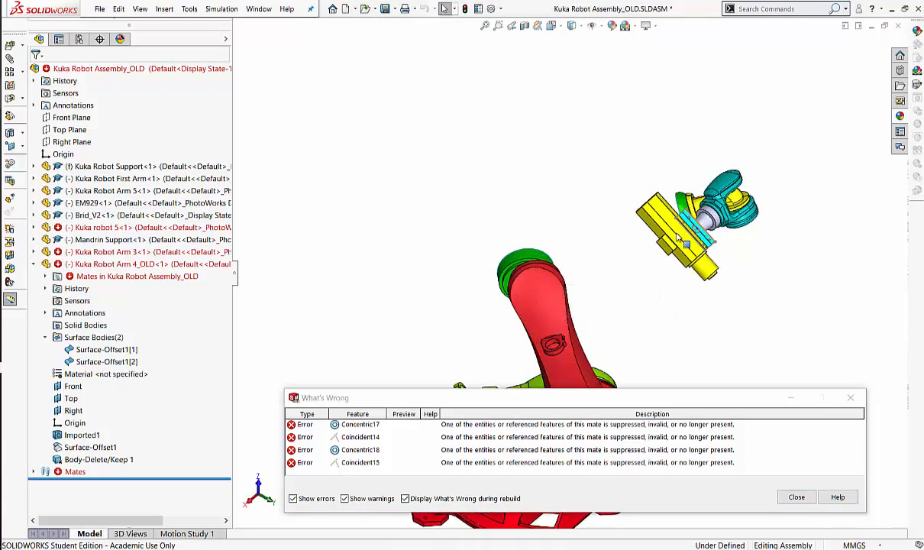
{"action": "middle_click_drag", "start_coordinate": [590, 218], "coordinate": [555, 172]}
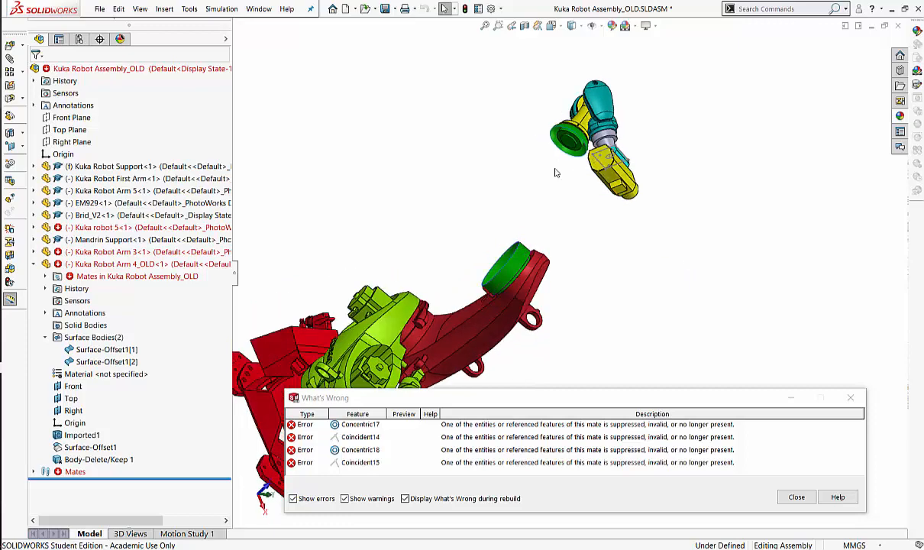
{"action": "left_click", "coordinate": [796, 496]}
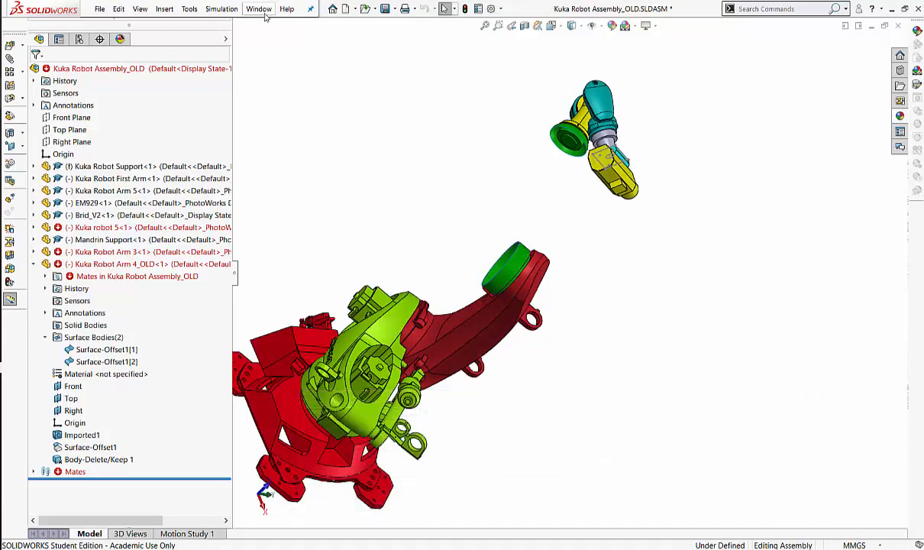
Bring up the Kuka Robot Arm 4_OLD part and delete its Body-Delete/Keep 1 feature.
{"action": "left_click", "coordinate": [262, 10]}
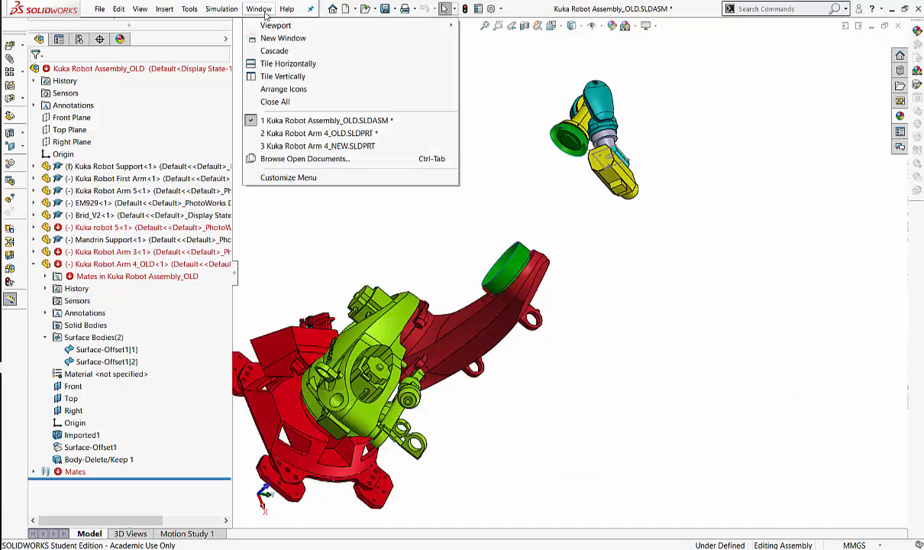
{"action": "left_click", "coordinate": [289, 133]}
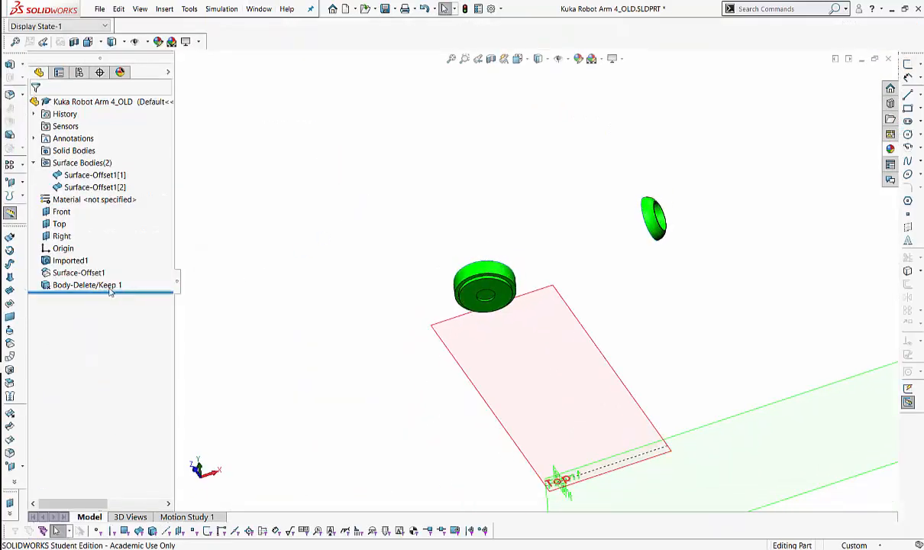
{"action": "left_click", "coordinate": [106, 285]}
{"action": "left_click", "coordinate": [324, 228]}
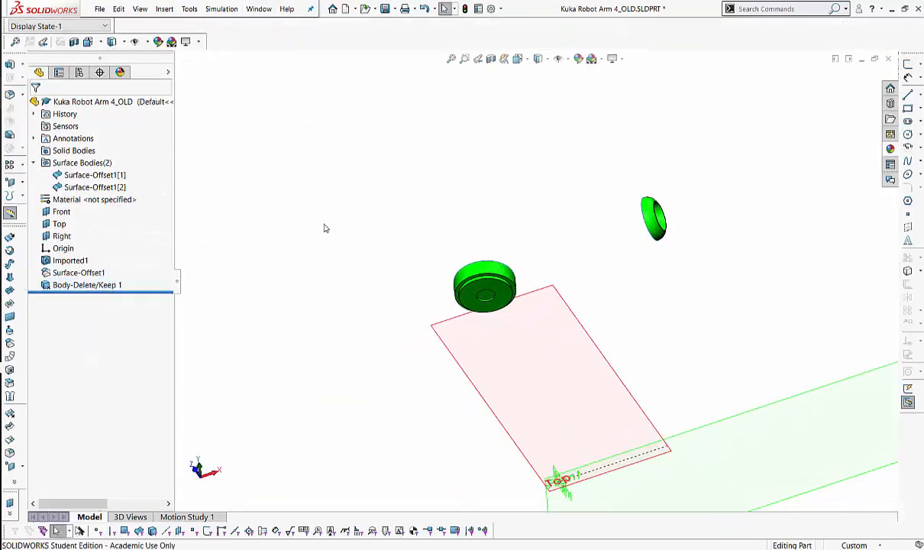
{"action": "left_click", "coordinate": [70, 288]}
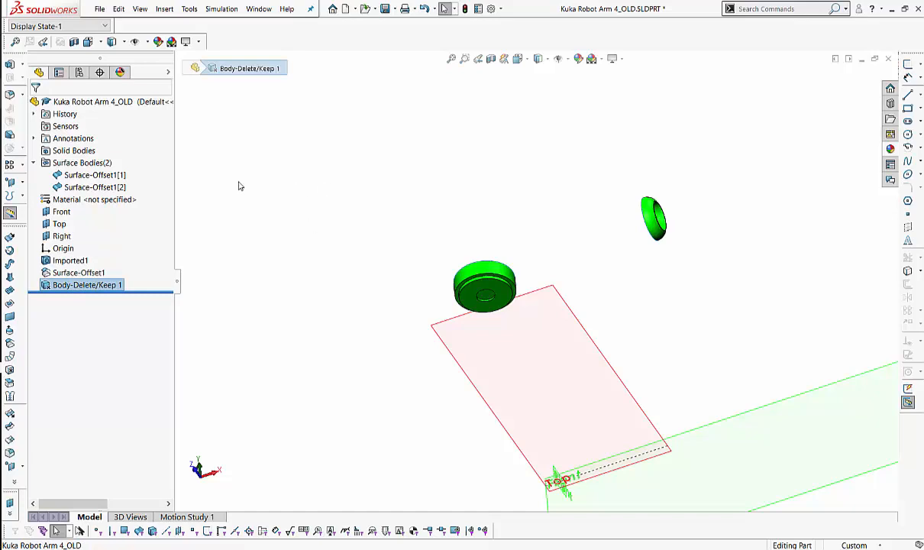
{"action": "key", "text": "Delete"}
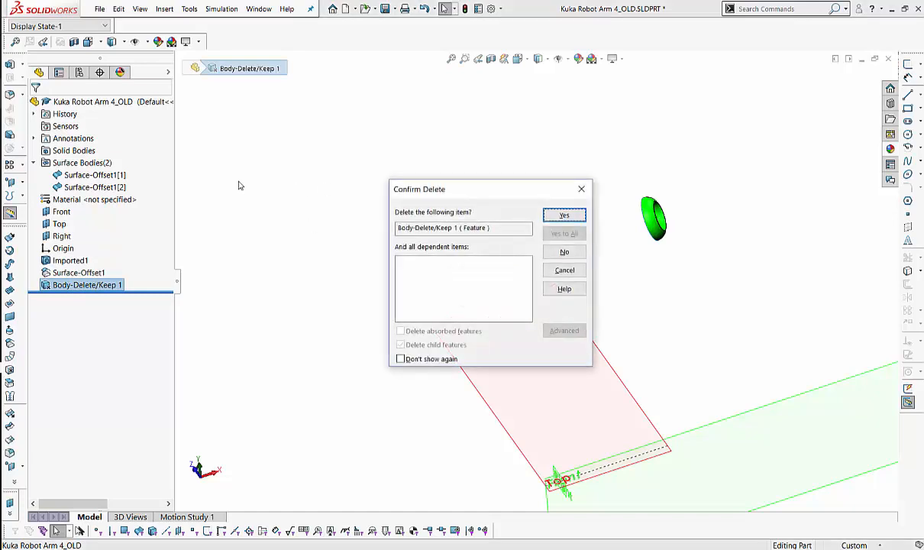
{"action": "left_click", "coordinate": [564, 216]}
{"action": "middle_click_drag", "start_coordinate": [371, 200], "coordinate": [416, 171]}
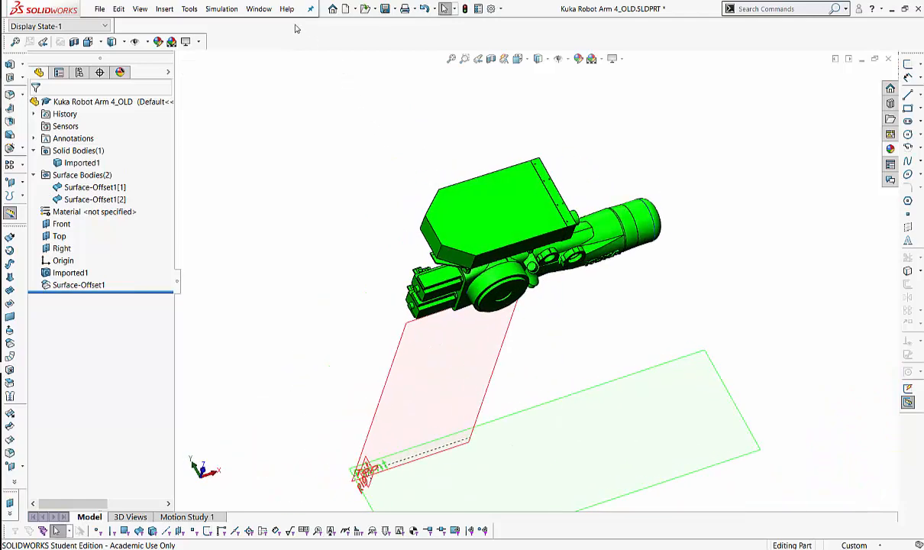
Return to the Kuka Robot Assembly_OLD assembly and examine the upper arm and its connections from several angles.
{"action": "left_click", "coordinate": [257, 9]}
{"action": "left_click", "coordinate": [329, 120]}
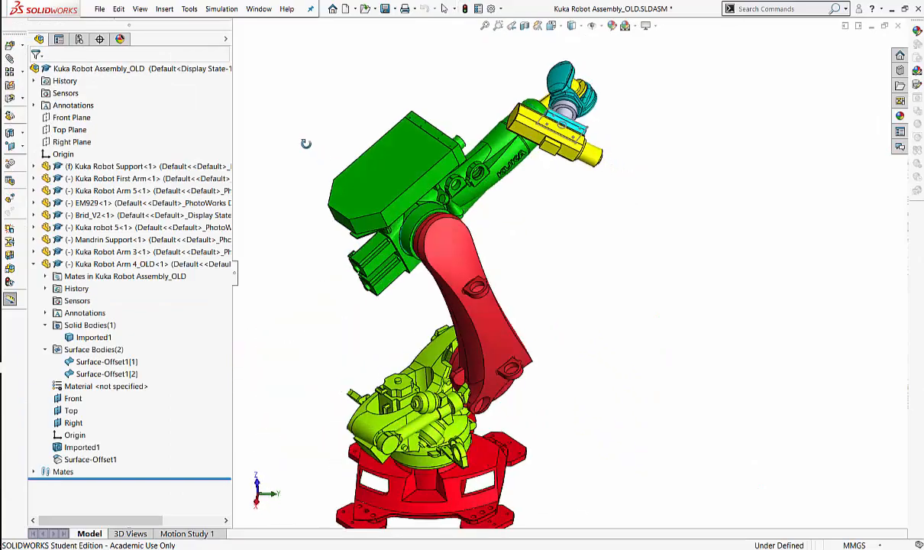
{"action": "middle_click_drag", "start_coordinate": [306, 144], "coordinate": [489, 329]}
{"action": "scroll", "coordinate": [603, 340], "scroll_direction": "down", "scroll_amount": 5}
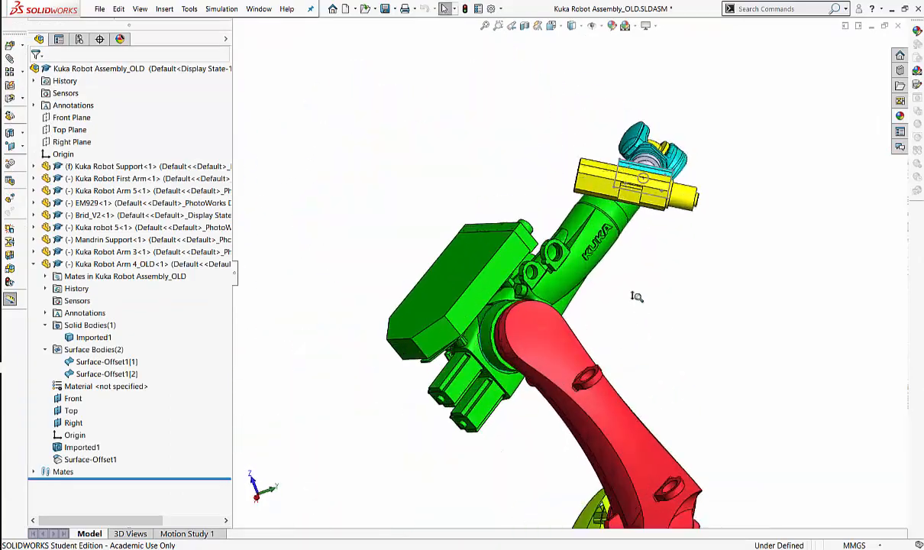
{"action": "scroll", "coordinate": [636, 296], "scroll_direction": "down", "scroll_amount": 3}
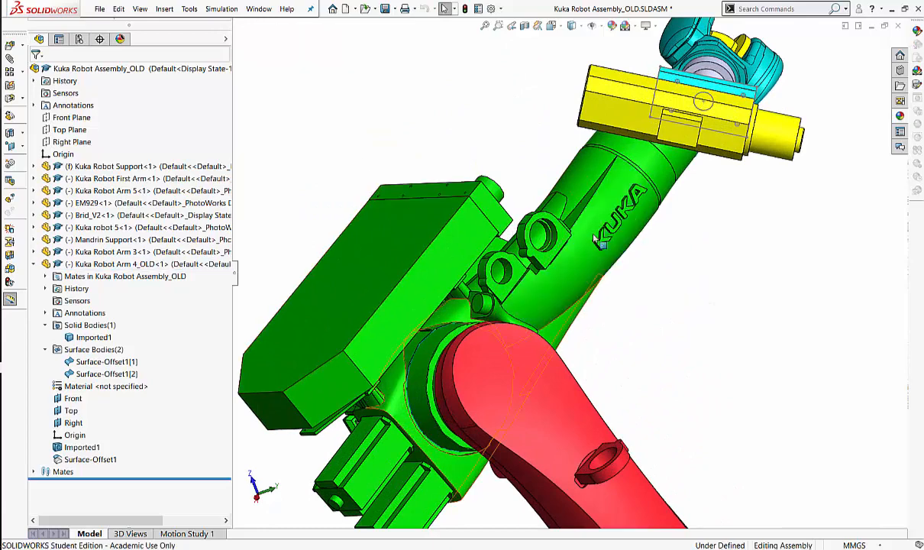
{"action": "middle_click_drag", "start_coordinate": [692, 275], "coordinate": [590, 156], "text": "ctrl"}
{"action": "scroll", "coordinate": [606, 245], "scroll_direction": "up", "scroll_amount": 6}
{"action": "middle_click_drag", "start_coordinate": [641, 283], "coordinate": [619, 175]}
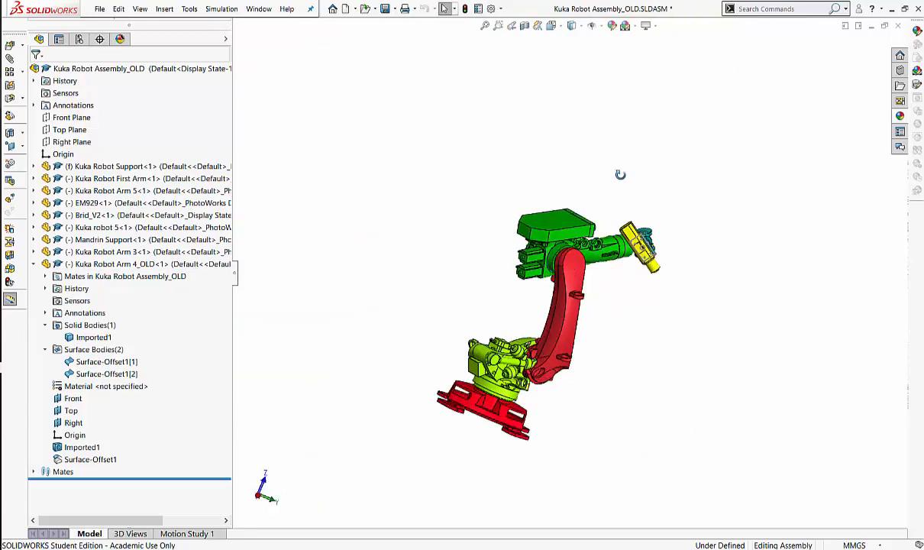
{"action": "scroll", "coordinate": [584, 197], "scroll_direction": "down", "scroll_amount": 4}
Orient the assembly to a straight, upright side view of the whole robot.
{"action": "left_click", "coordinate": [259, 9]}
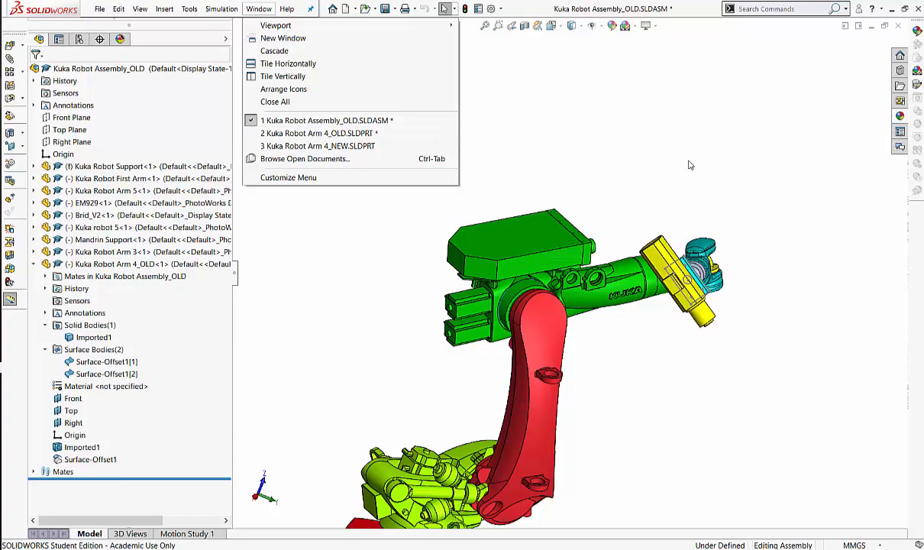
{"action": "left_click", "coordinate": [653, 158]}
{"action": "middle_click_drag", "start_coordinate": [571, 207], "coordinate": [519, 139]}
{"action": "key", "text": "space"}
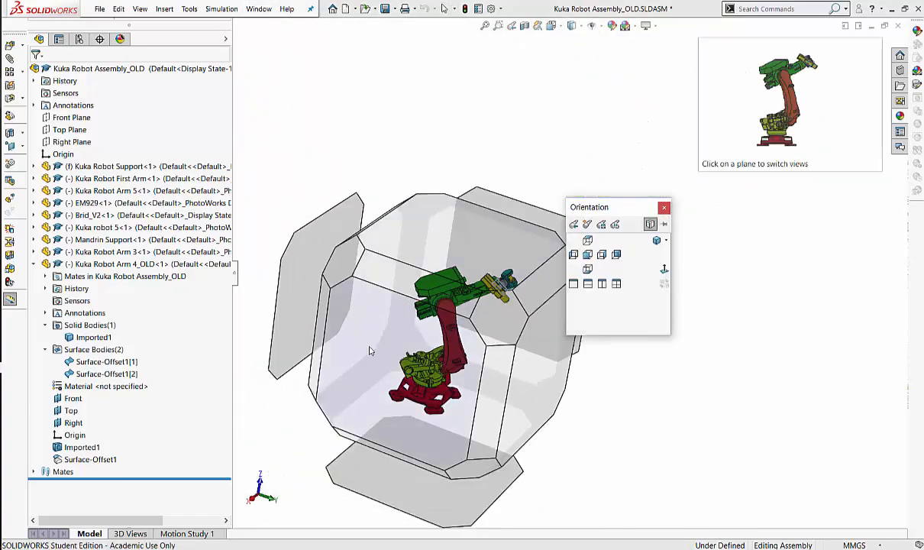
{"action": "left_click", "coordinate": [368, 350]}
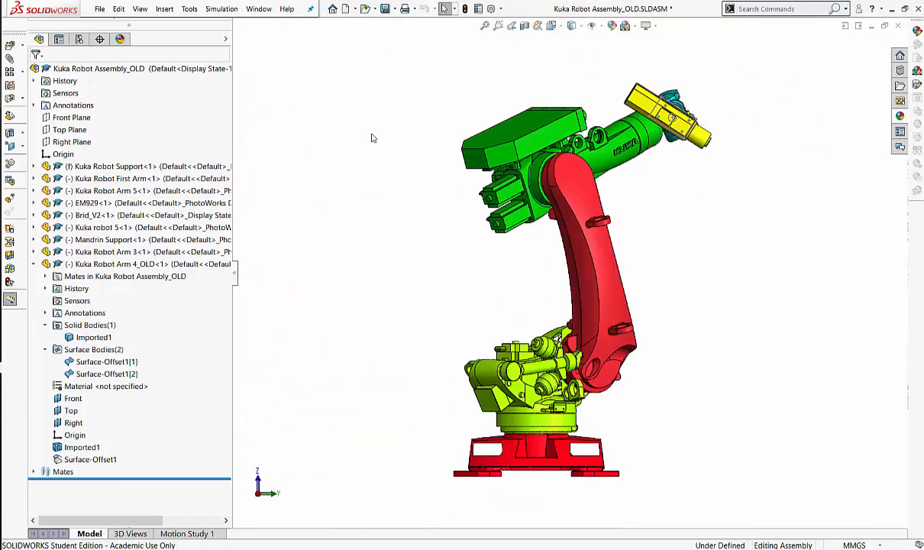
Save the assembly as Kuka Robot Assembly_NEW in the KUKA_ROBOT folder, saving all modified components with it.
{"action": "left_click", "coordinate": [100, 9]}
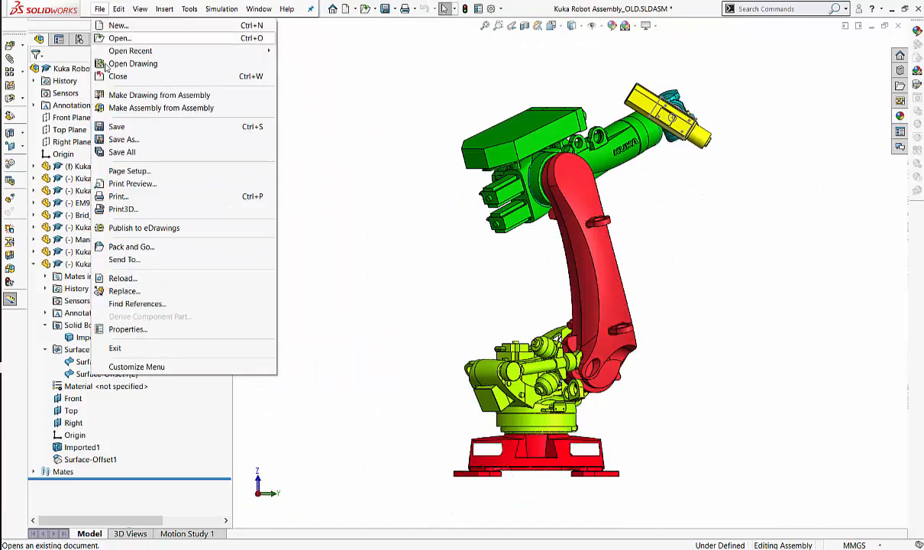
{"action": "left_click", "coordinate": [140, 142]}
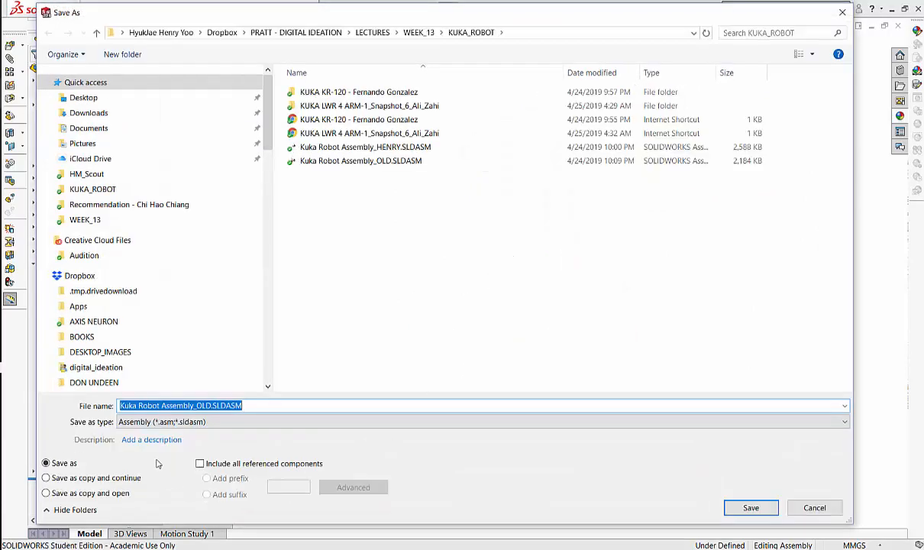
{"action": "left_click", "coordinate": [158, 405]}
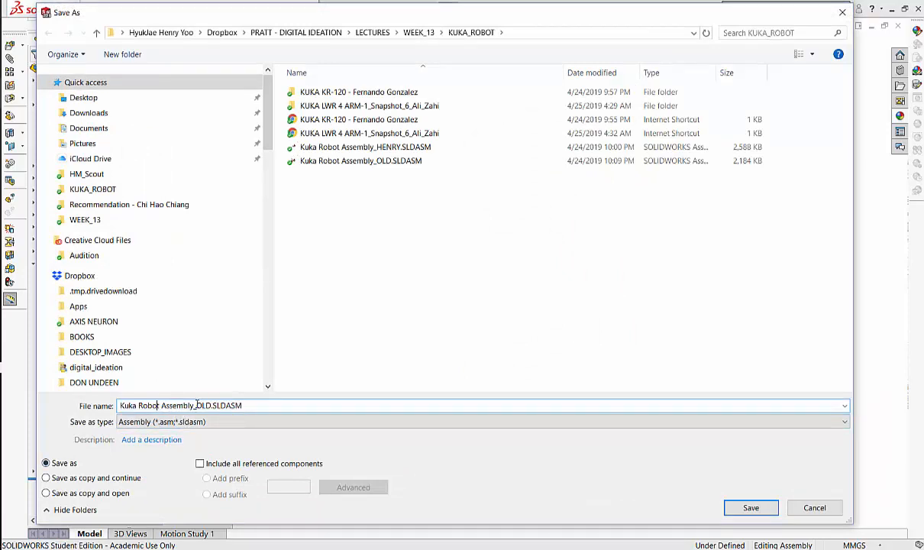
{"action": "left_click_drag", "start_coordinate": [196, 405], "coordinate": [420, 404]}
{"action": "type", "text": "NEW"}
{"action": "left_click", "coordinate": [752, 510]}
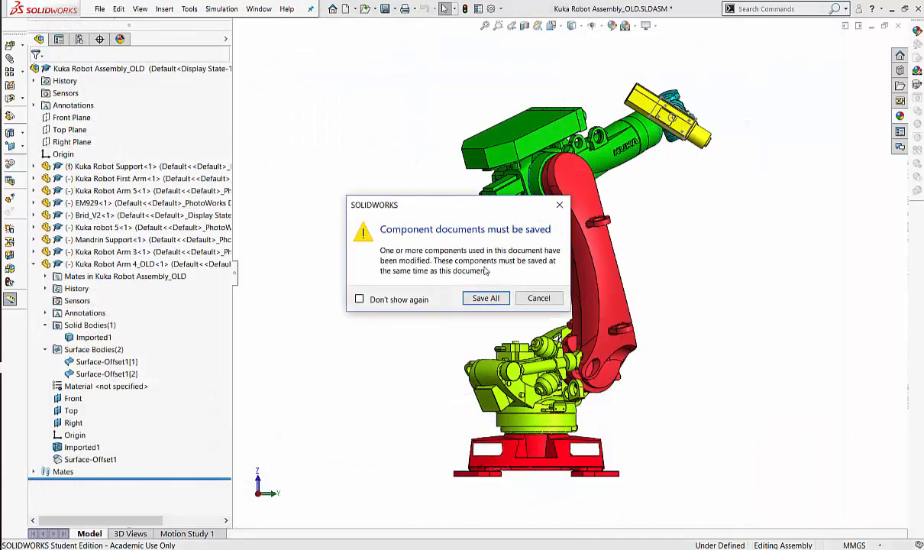
{"action": "left_click", "coordinate": [487, 297]}
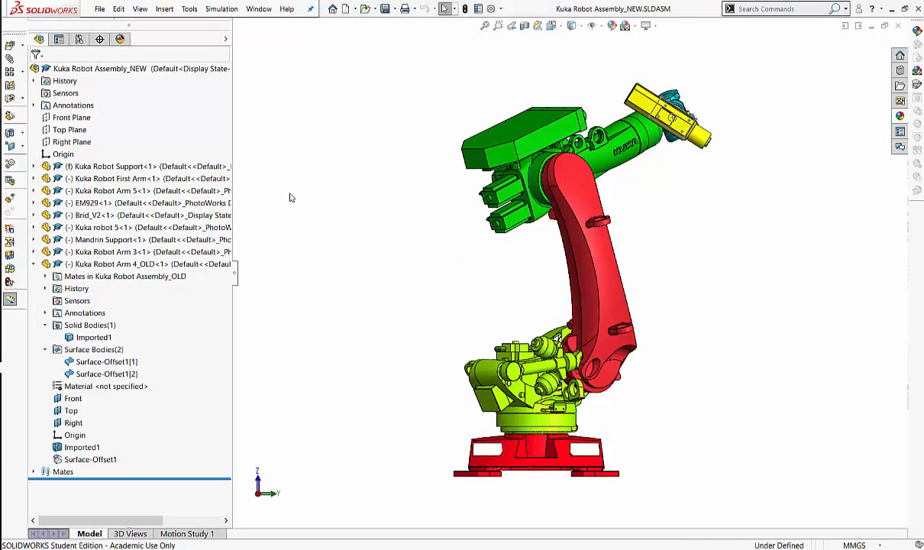
Hide the Kuka Robot Arm 4_OLD component in the assembly and view the gap between the lower arm and the wrist.
{"action": "left_click", "coordinate": [609, 160]}
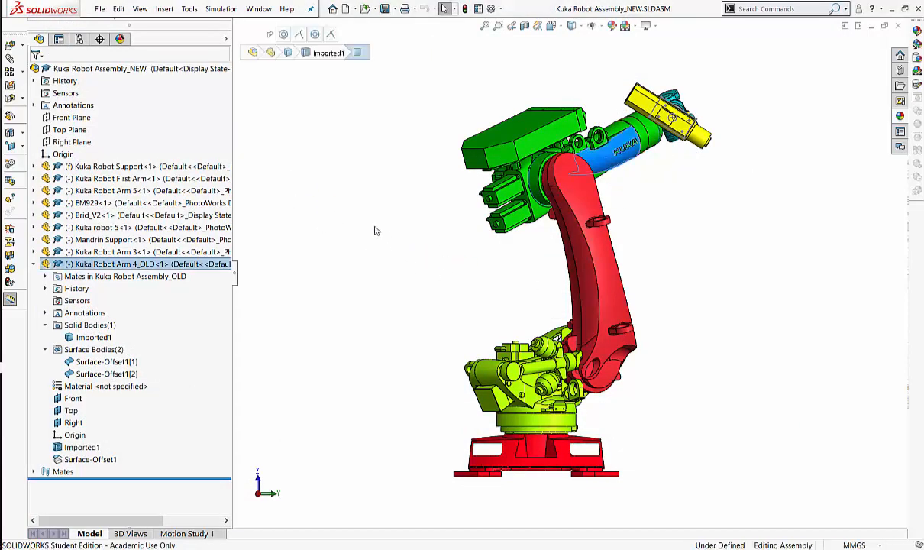
{"action": "left_click", "coordinate": [346, 172]}
{"action": "left_click", "coordinate": [183, 264]}
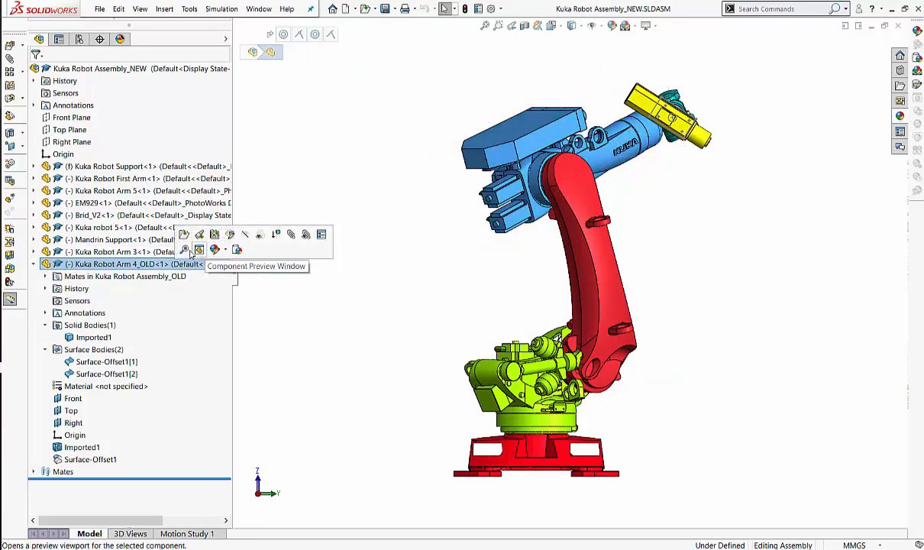
{"action": "left_click", "coordinate": [347, 266]}
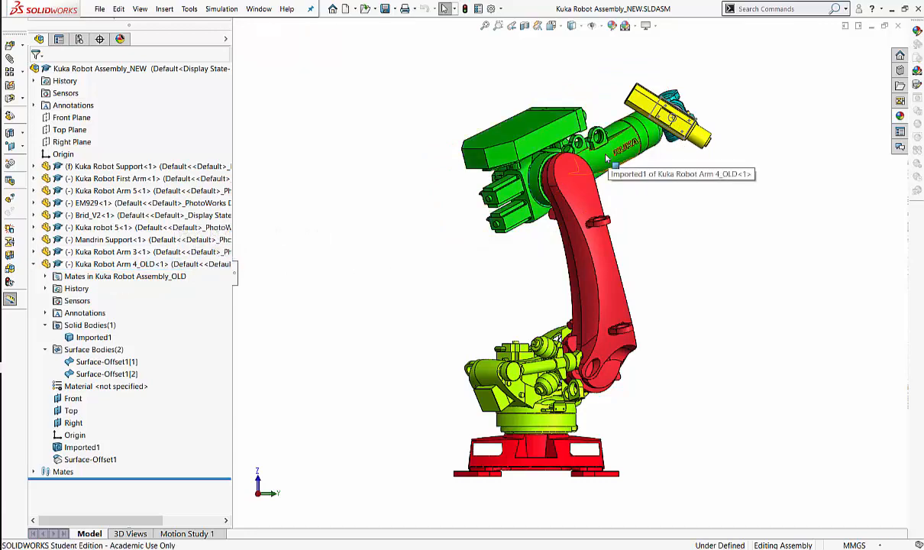
{"action": "key", "text": "Tab"}
{"action": "middle_click_drag", "start_coordinate": [496, 139], "coordinate": [498, 227]}
{"action": "middle_click_drag", "start_coordinate": [498, 227], "coordinate": [450, 286], "text": "ctrl"}
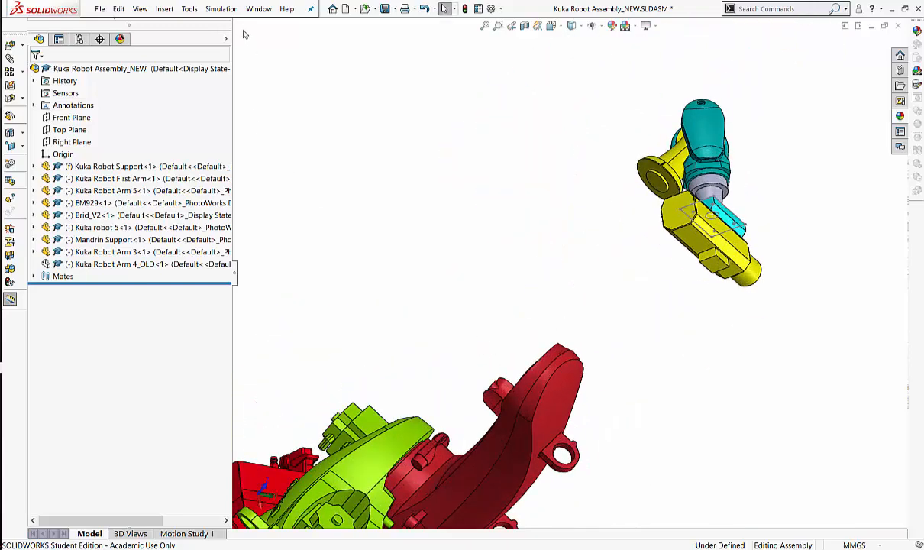
Bring up the Kuka Robot Arm 4_NEW part and examine its two offset surface bodies from several angles.
{"action": "left_click", "coordinate": [258, 8]}
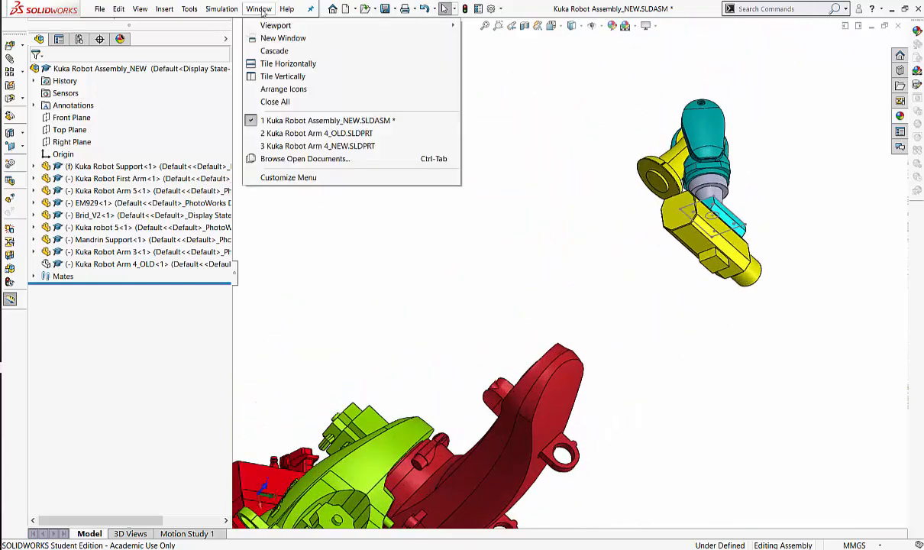
{"action": "left_click", "coordinate": [277, 146]}
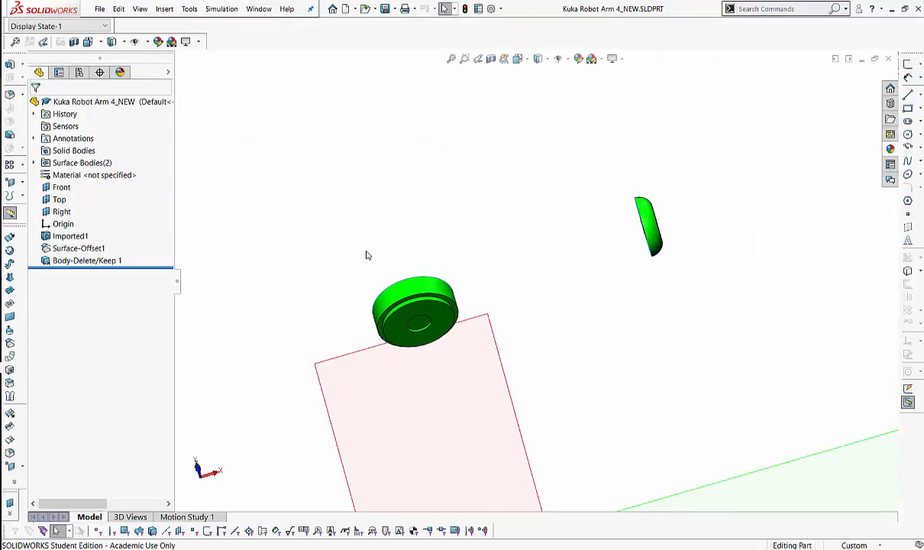
{"action": "middle_click_drag", "start_coordinate": [371, 227], "coordinate": [458, 288]}
{"action": "middle_click_drag", "start_coordinate": [405, 278], "coordinate": [458, 227]}
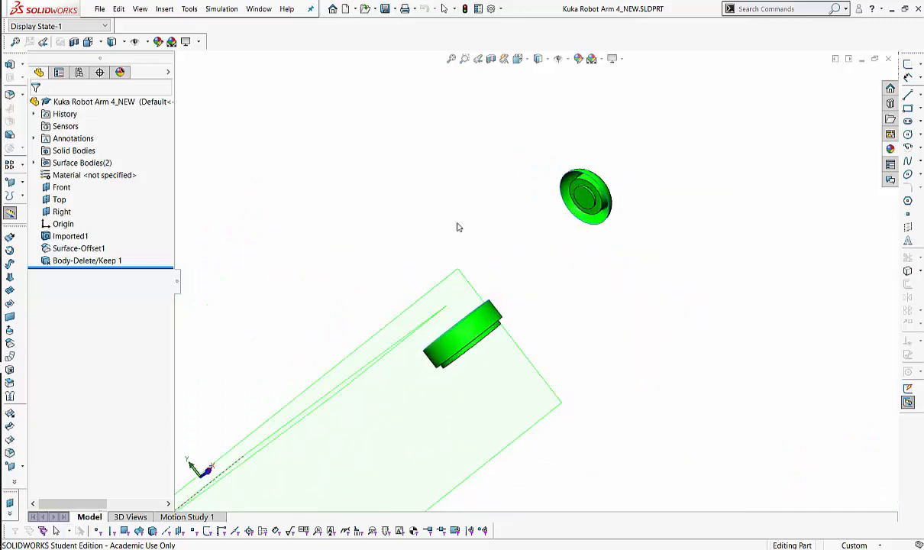
{"action": "middle_click_drag", "start_coordinate": [548, 134], "coordinate": [402, 208]}
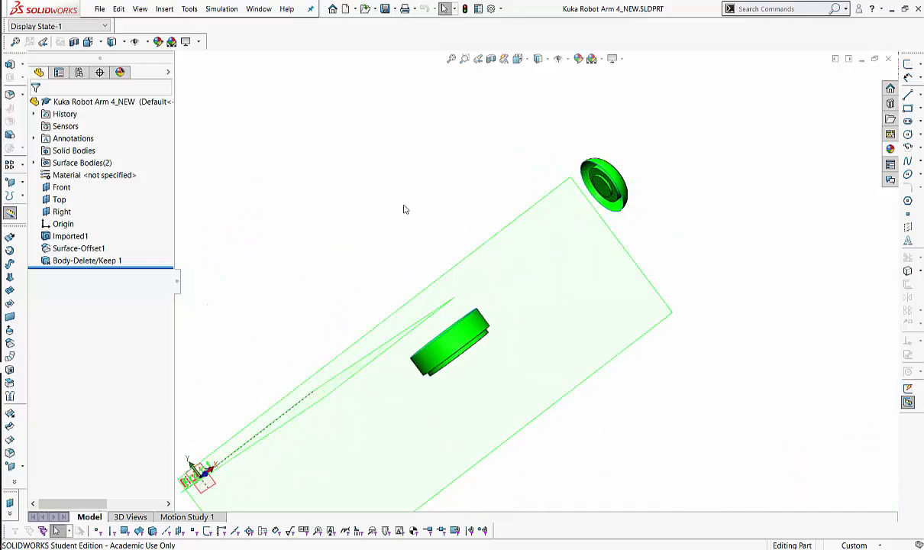
Switch to Maya to check the KUKA_Robot_ARM_4_New_A_NURBS model, and return to the Kuka Robot Arm 4_NEW part in SOLIDWORKS.
{"action": "key", "text": "alt+Tab"}
{"action": "key", "text": "alt+Tab"}
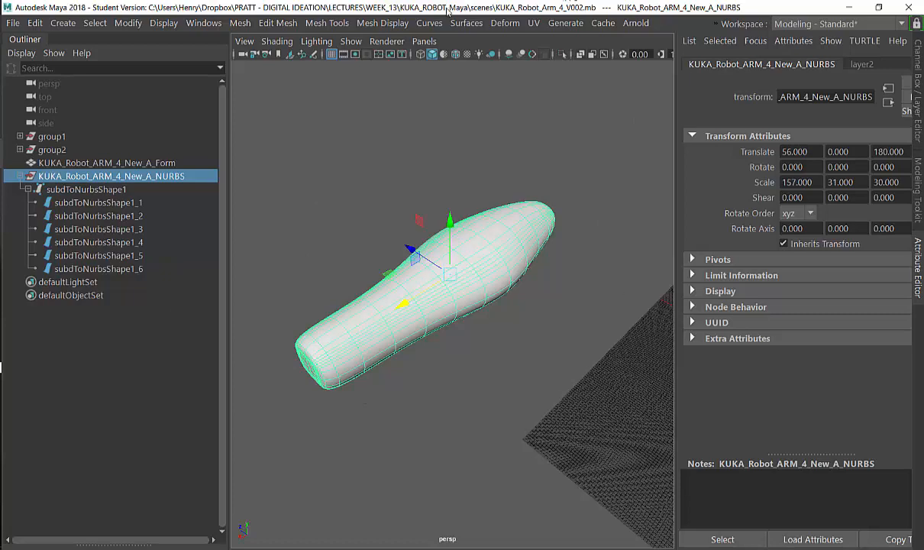
{"action": "key", "text": "alt+Tab"}
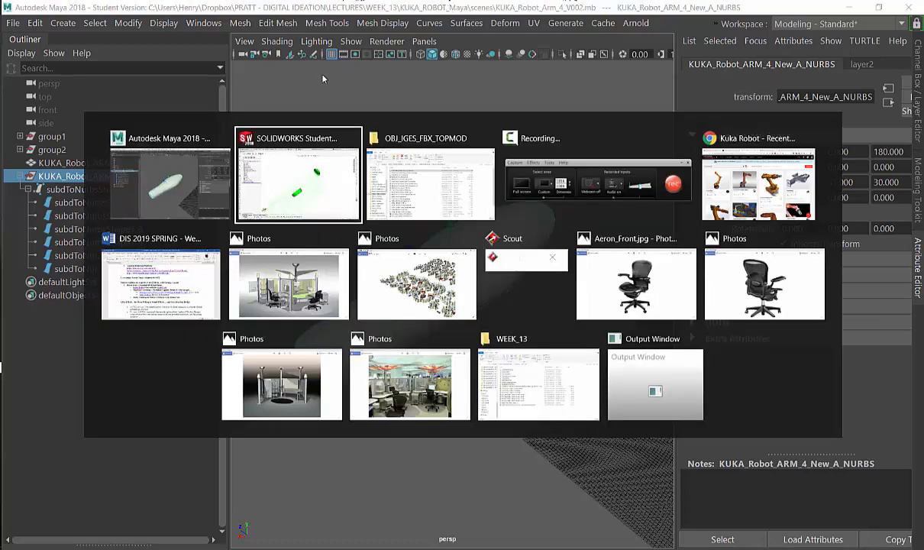
{"action": "left_click", "coordinate": [298, 152]}
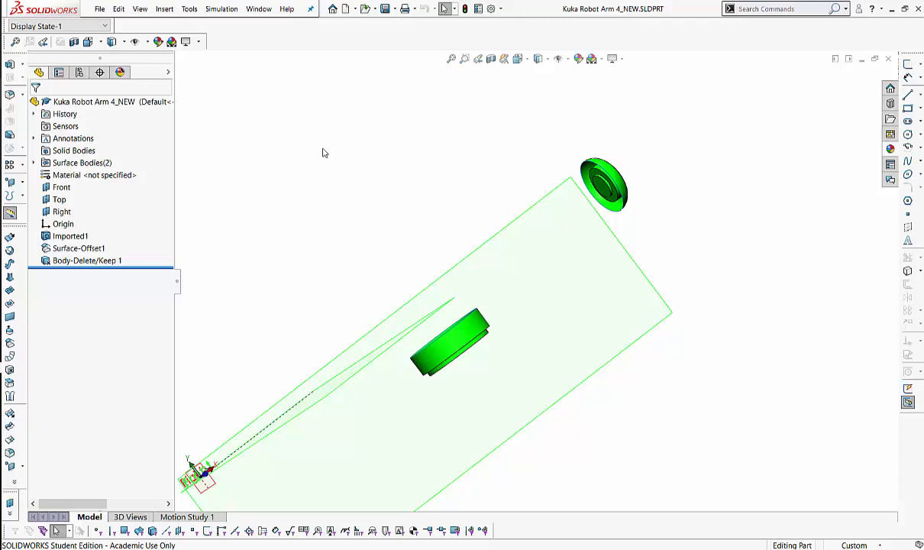
Start inserting an imported-geometry feature into the Kuka Robot Arm 4_NEW part.
{"action": "middle_click_drag", "start_coordinate": [323, 152], "coordinate": [268, 102]}
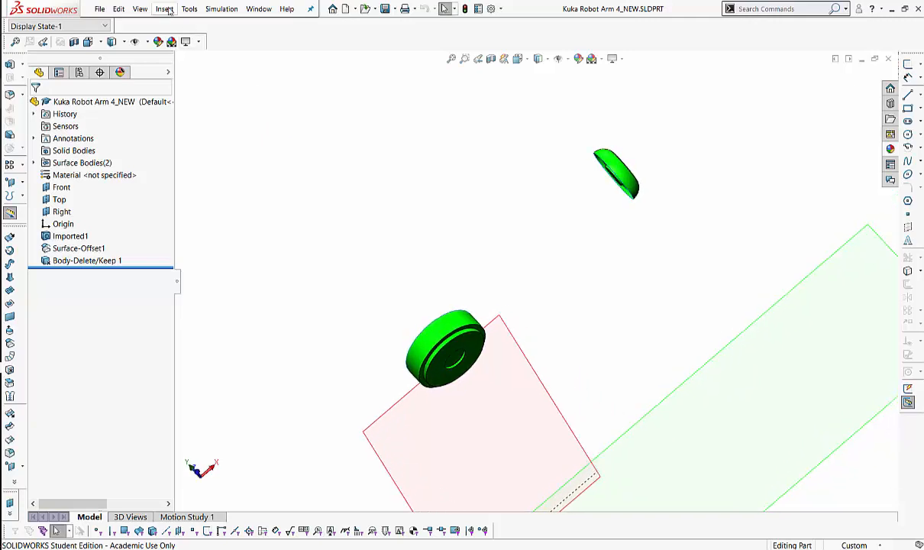
{"action": "left_click", "coordinate": [165, 9]}
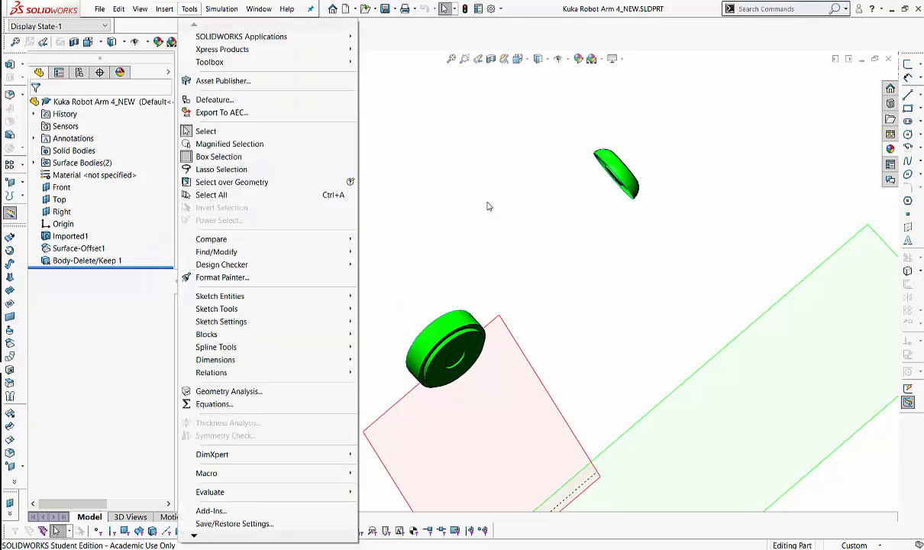
{"action": "left_click", "coordinate": [477, 158]}
{"action": "left_click", "coordinate": [164, 9]}
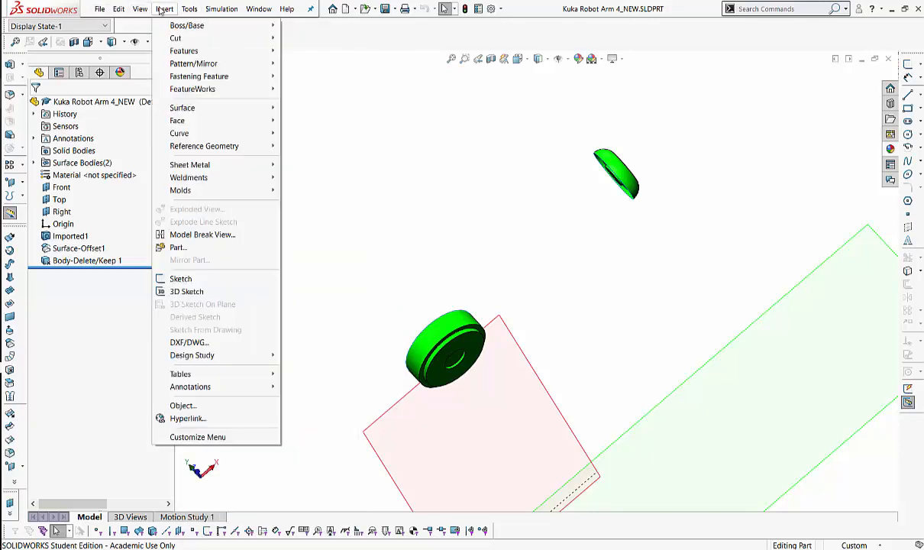
{"action": "left_click", "coordinate": [153, 9]}
{"action": "left_click", "coordinate": [99, 10]}
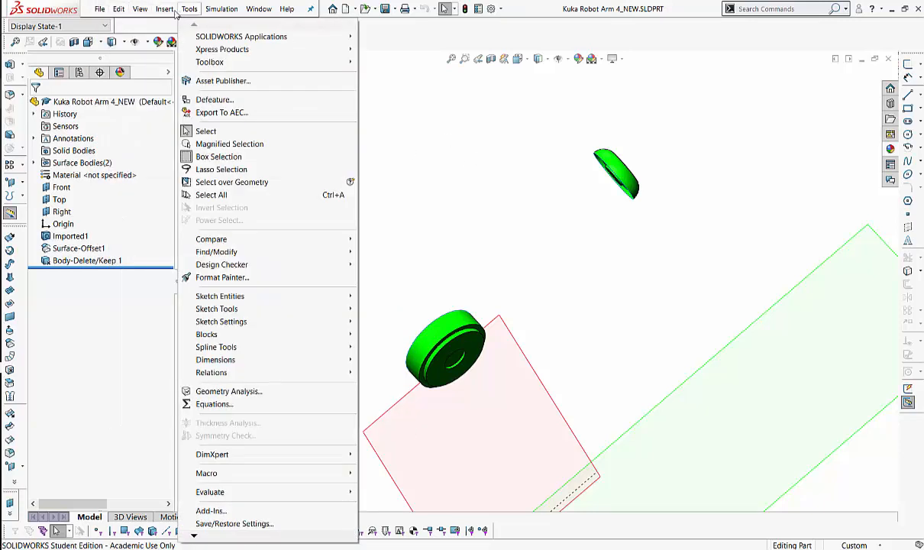
{"action": "mouse_move", "coordinate": [184, 52]}
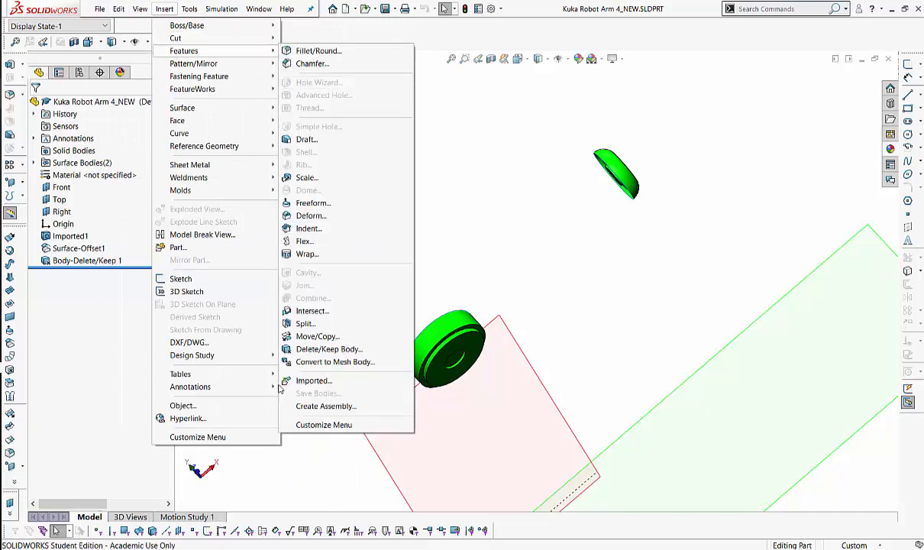
{"action": "left_click", "coordinate": [317, 380]}
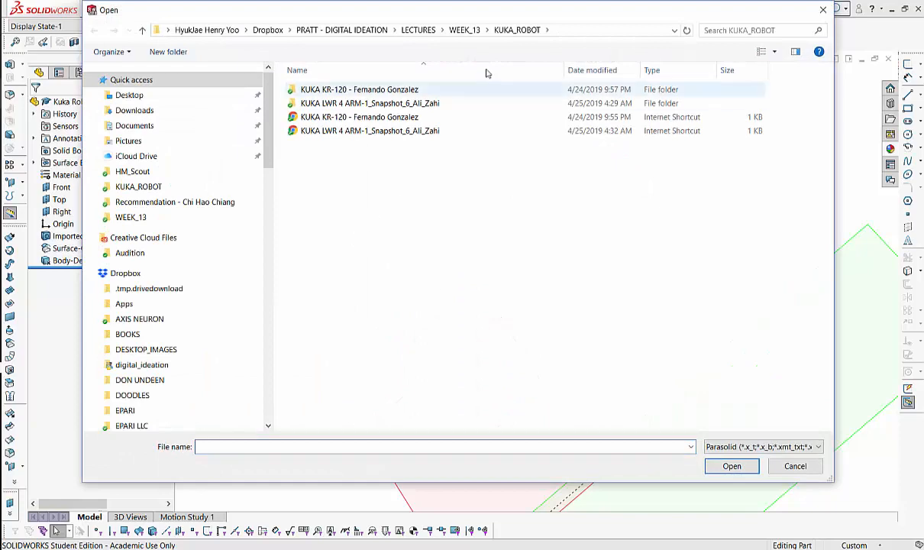
Copy the path of the OBJ_IGES_FBX_TOPMOD folder from the file explorer and browse to that folder for the import.
{"action": "key", "text": "alt+Tab"}
{"action": "key", "text": "alt+Tab"}
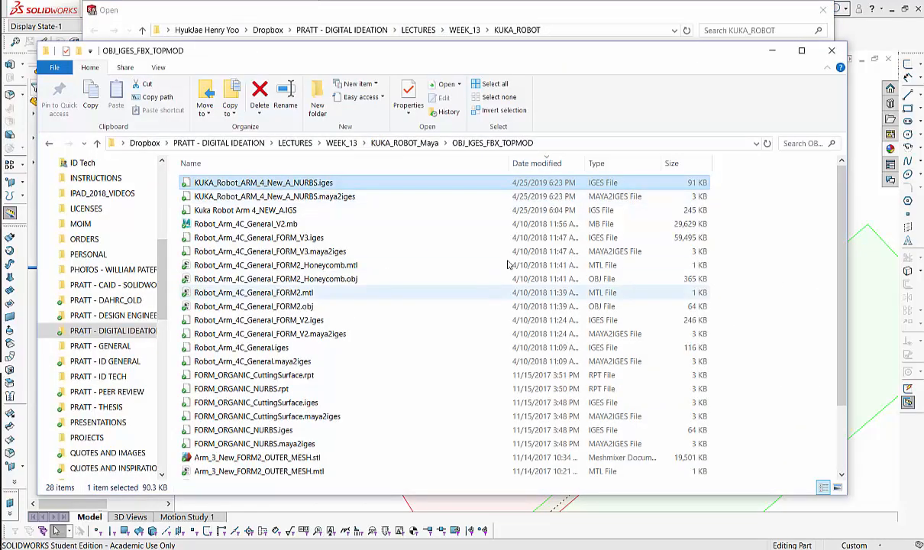
{"action": "left_click", "coordinate": [544, 142]}
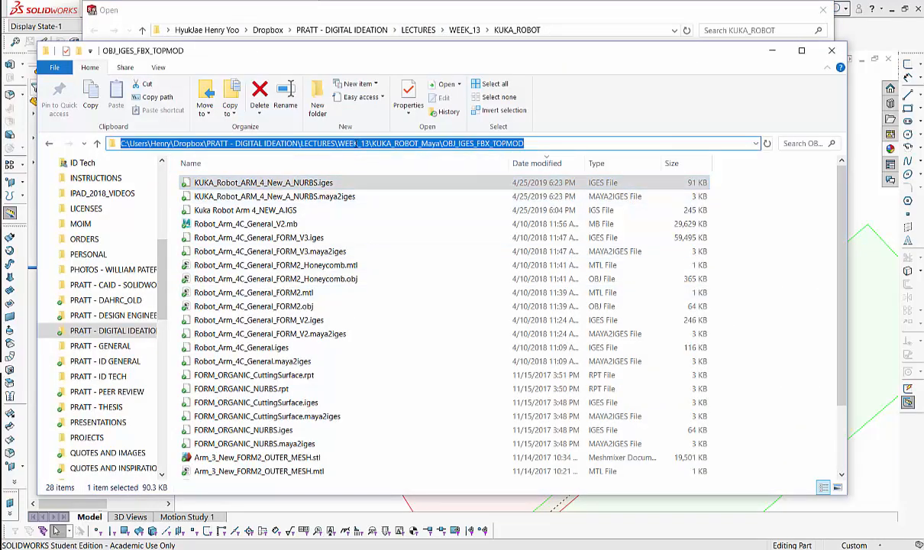
{"action": "right_click", "coordinate": [357, 143]}
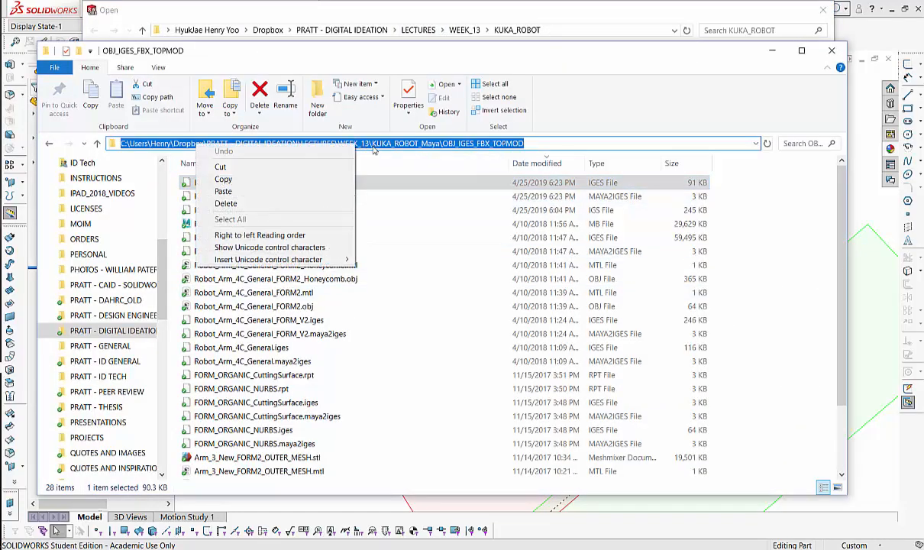
{"action": "left_click", "coordinate": [235, 181]}
{"action": "key", "text": "alt+Tab"}
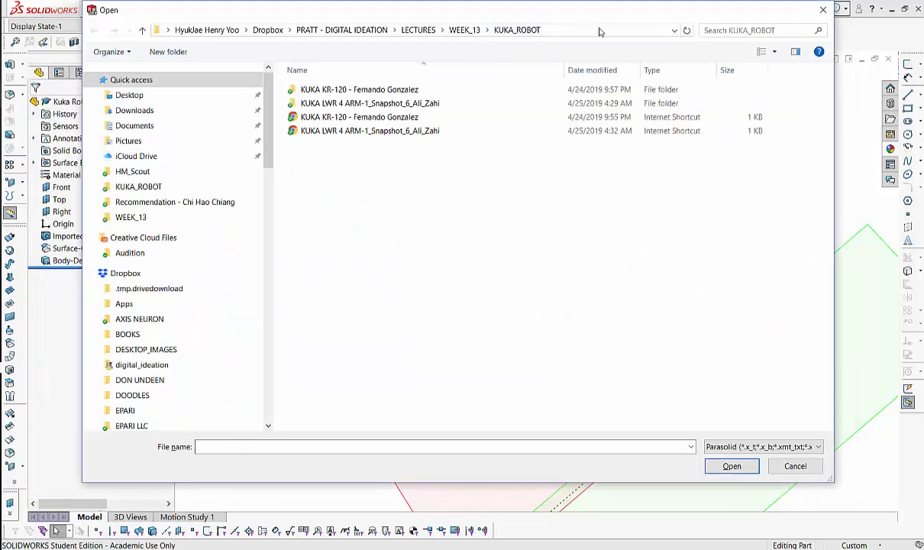
{"action": "left_click", "coordinate": [642, 29]}
{"action": "key", "text": "BackSpace"}
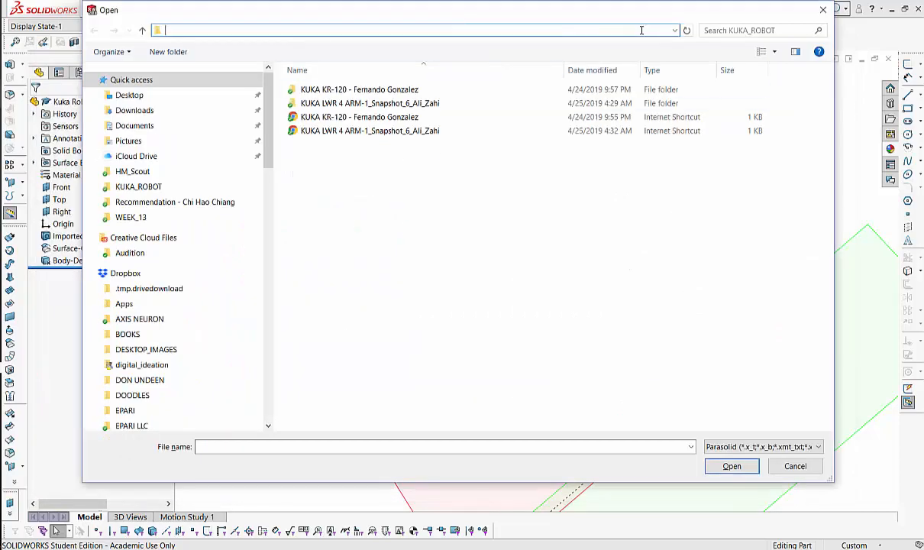
{"action": "key", "text": "ctrl+v"}
{"action": "key", "text": "Return"}
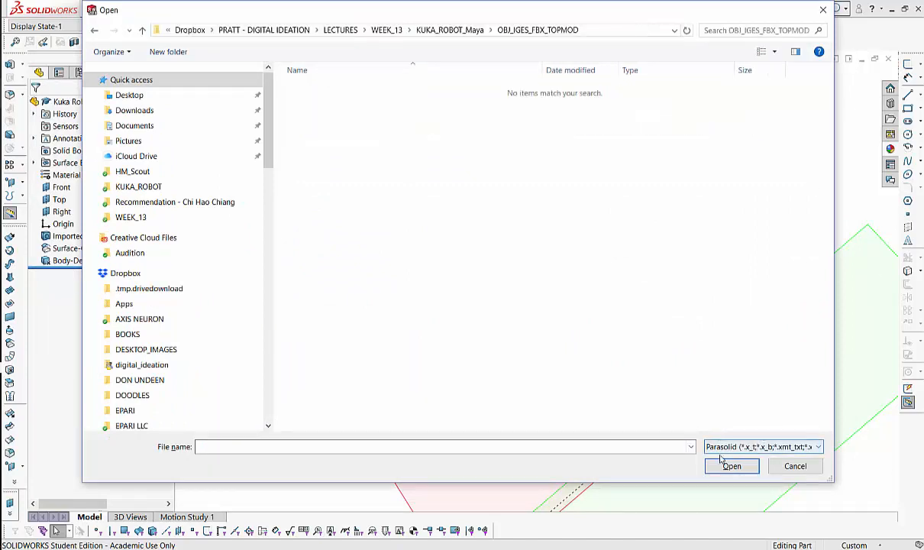
Limit the file list to IGES, sort it newest first, and select KUKA_Robot_ARM_4_New_A_NURBS.iges.
{"action": "left_click", "coordinate": [749, 450]}
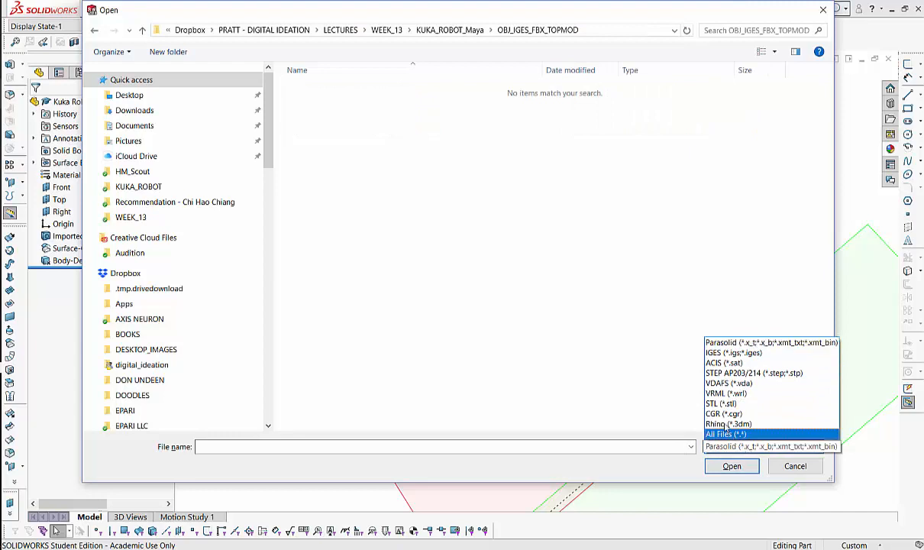
{"action": "left_click", "coordinate": [722, 354]}
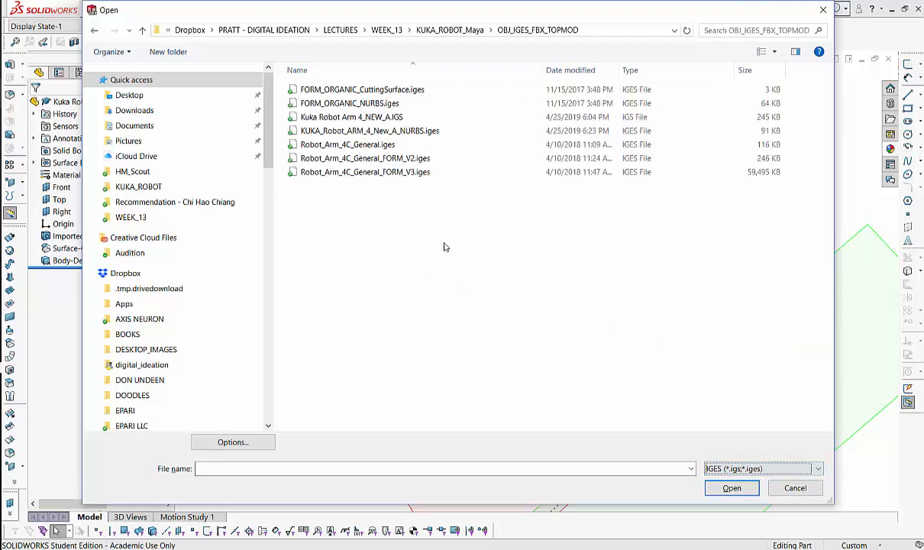
{"action": "left_click", "coordinate": [549, 70]}
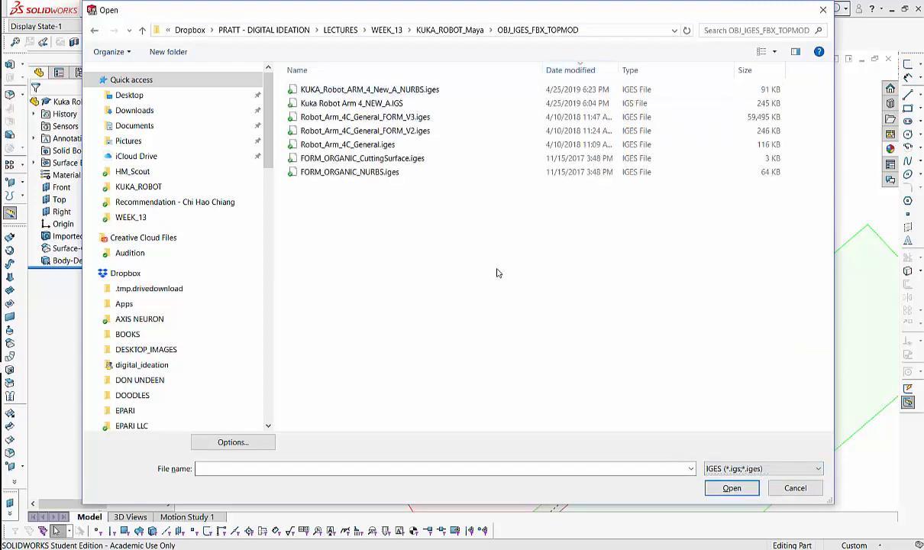
{"action": "left_click", "coordinate": [565, 71]}
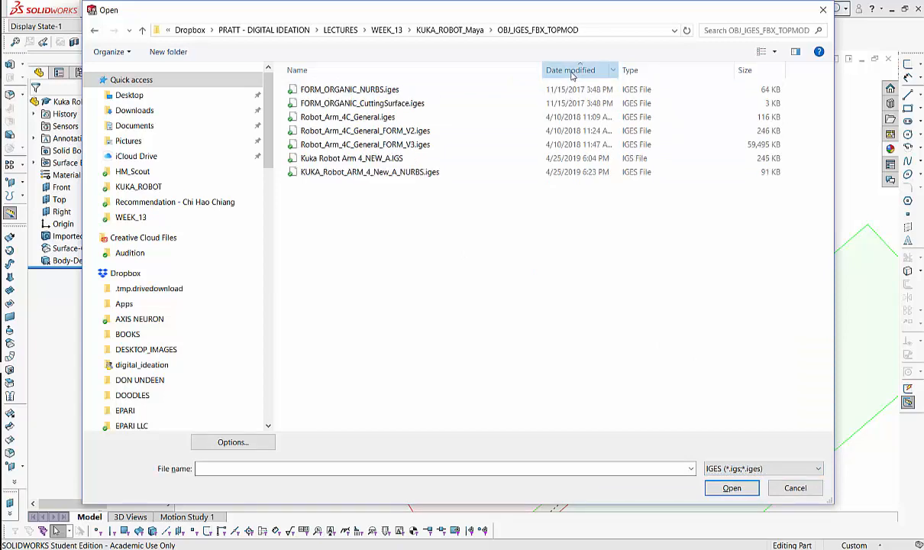
{"action": "left_click", "coordinate": [571, 73]}
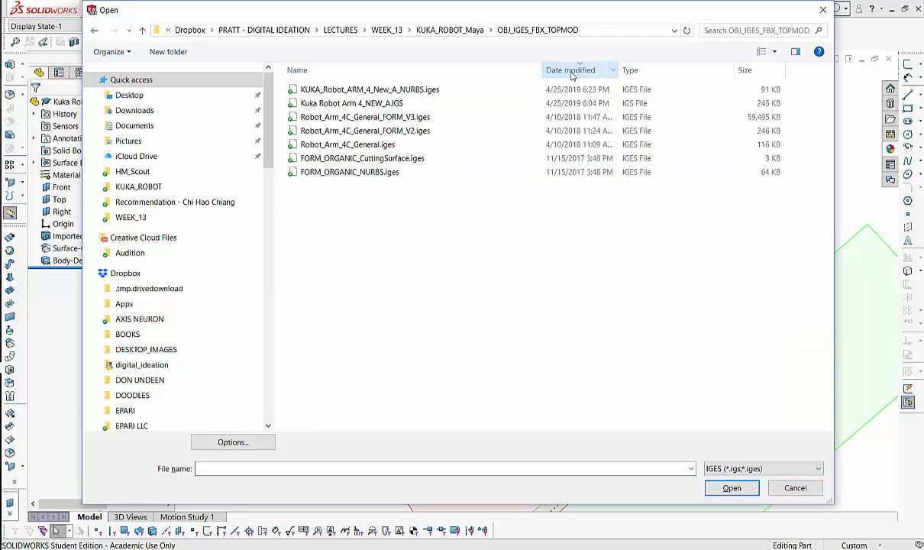
{"action": "left_click", "coordinate": [339, 93]}
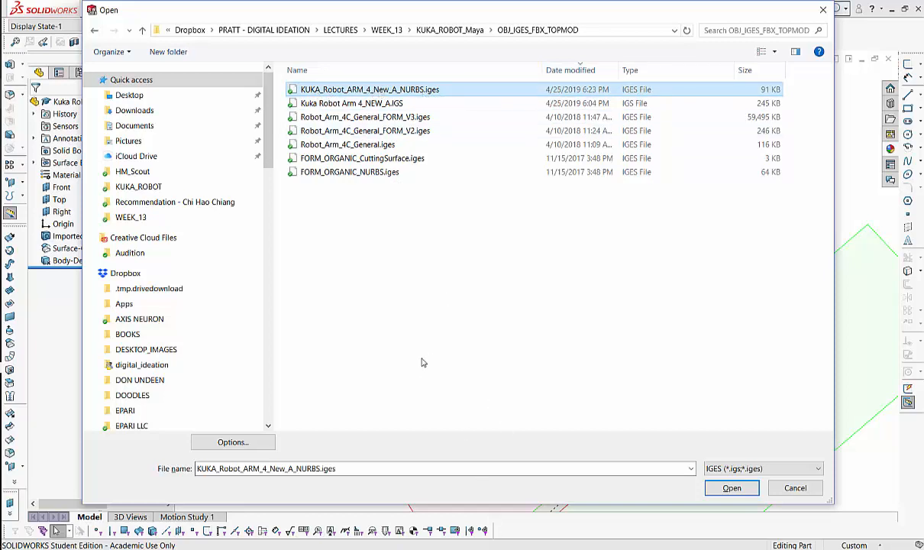
Set the import options to knit surfaces with 3D Interconnect off, and import the selected IGES file into the part.
{"action": "left_click", "coordinate": [226, 449]}
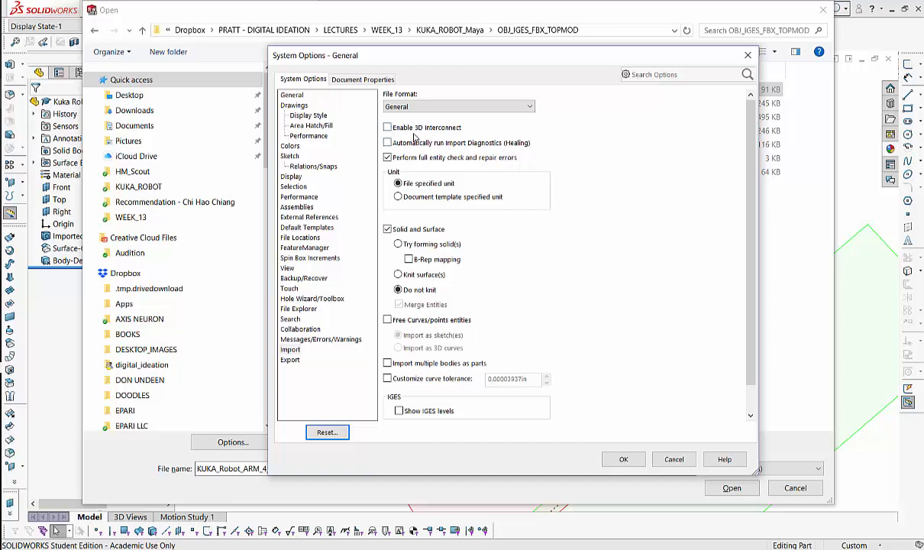
{"action": "left_click", "coordinate": [388, 128]}
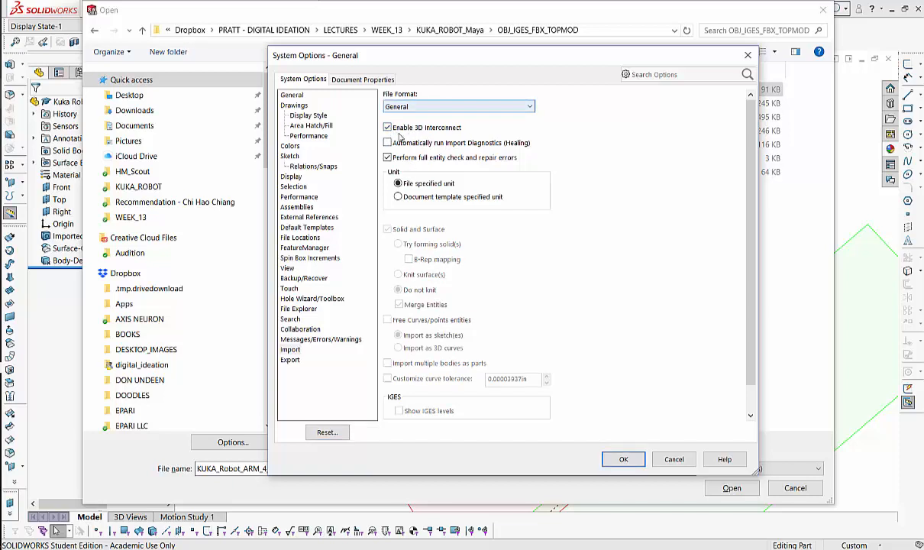
{"action": "left_click", "coordinate": [388, 128]}
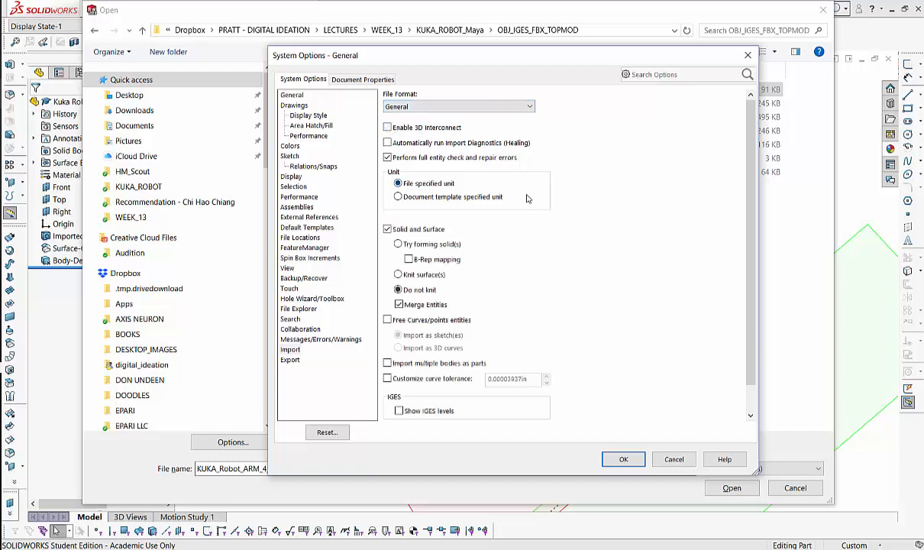
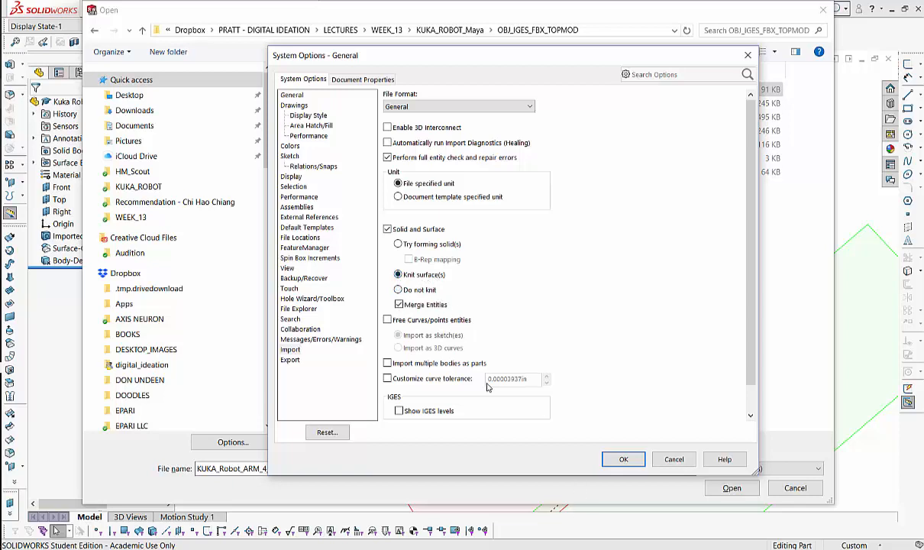
{"action": "key", "text": "Return"}
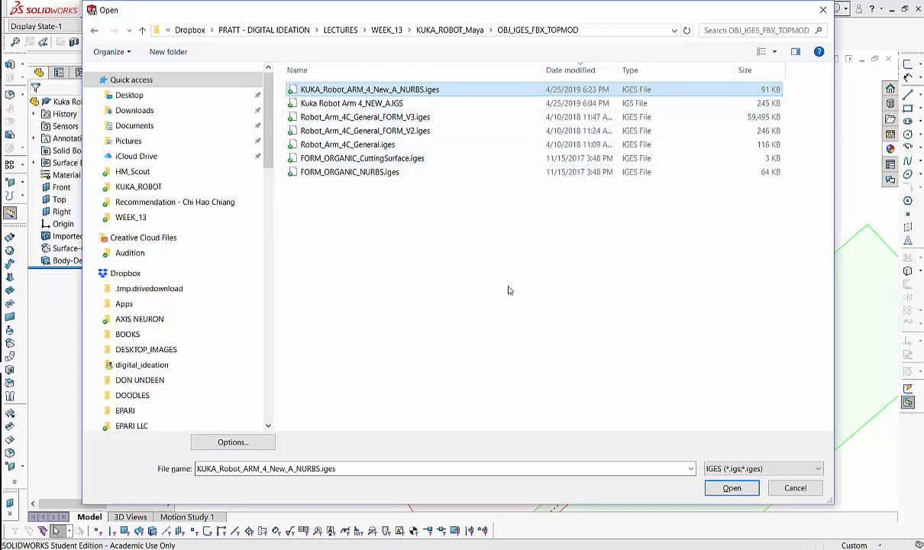
{"action": "left_click", "coordinate": [732, 487]}
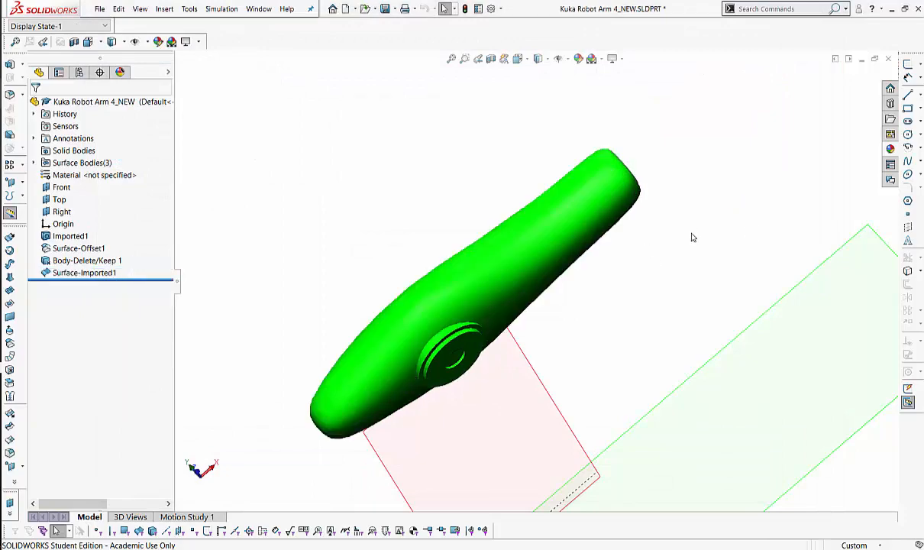
Examine the imported arm surface around the circular joint and at its narrow end against the offset surfaces.
{"action": "middle_click_drag", "start_coordinate": [692, 238], "coordinate": [446, 173]}
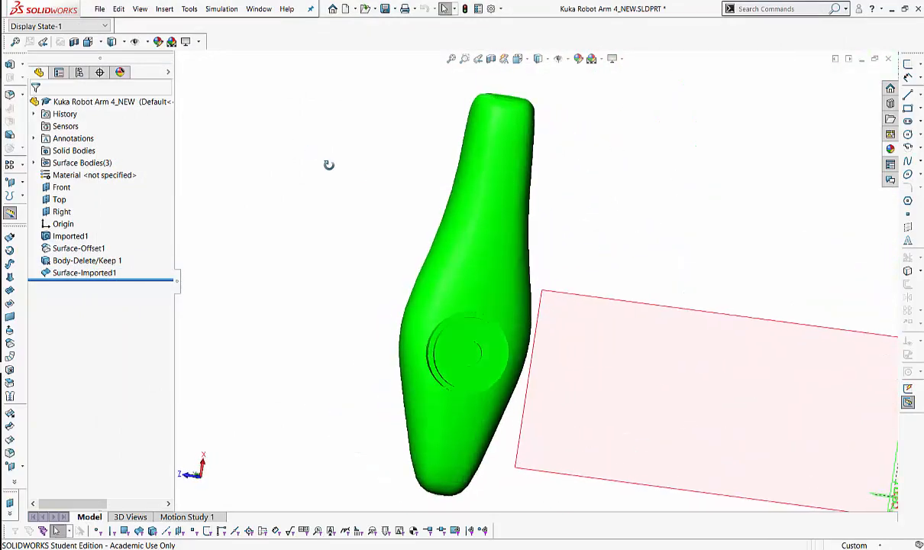
{"action": "middle_click_drag", "start_coordinate": [328, 165], "coordinate": [433, 183]}
{"action": "scroll", "coordinate": [415, 103], "scroll_direction": "down", "scroll_amount": 5}
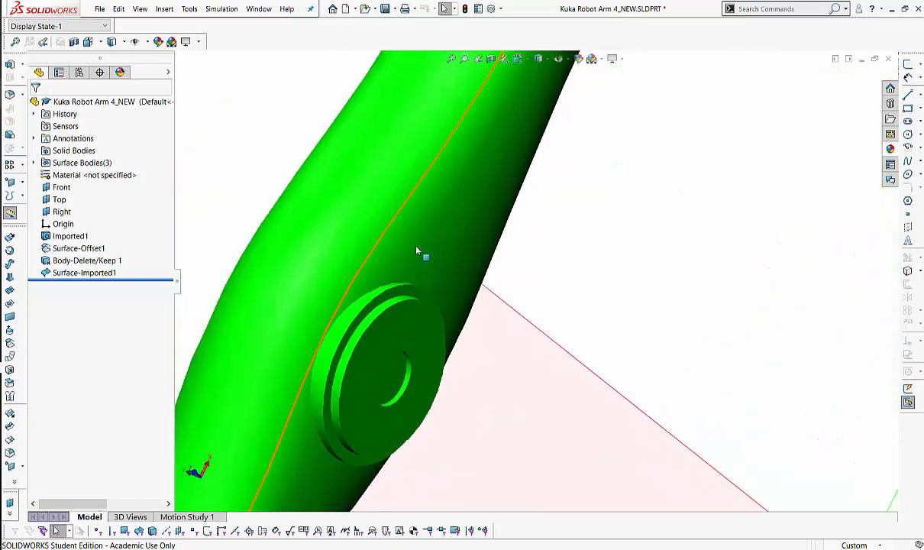
{"action": "middle_click_drag", "start_coordinate": [730, 108], "coordinate": [648, 538], "text": "ctrl"}
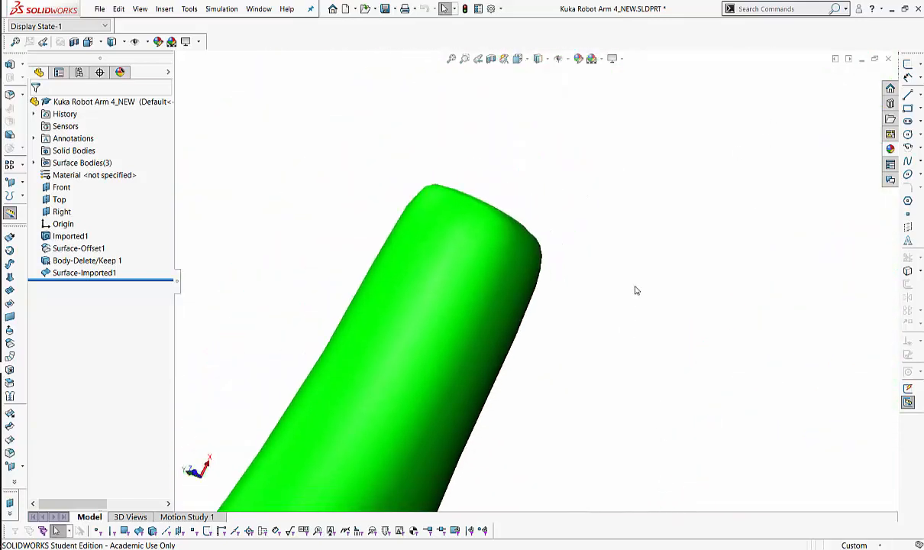
{"action": "scroll", "coordinate": [624, 277], "scroll_direction": "down", "scroll_amount": 3}
{"action": "middle_click_drag", "start_coordinate": [614, 264], "coordinate": [788, 305]}
{"action": "middle_click_drag", "start_coordinate": [432, 135], "coordinate": [438, 87]}
{"action": "middle_click_drag", "start_coordinate": [411, 164], "coordinate": [407, 144], "text": "ctrl"}
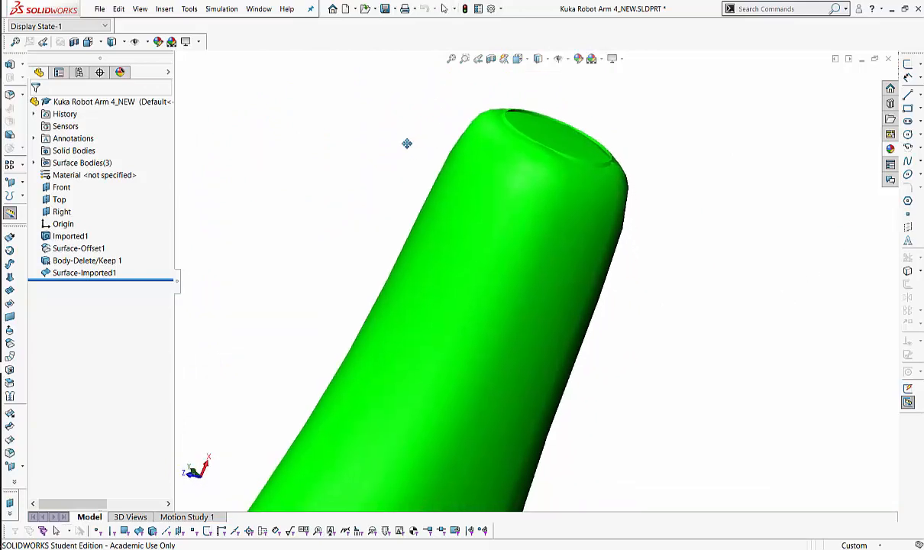
Give the imported arm surface feature a medium gray color (RGB 128, 128, 128).
{"action": "left_click", "coordinate": [81, 273]}
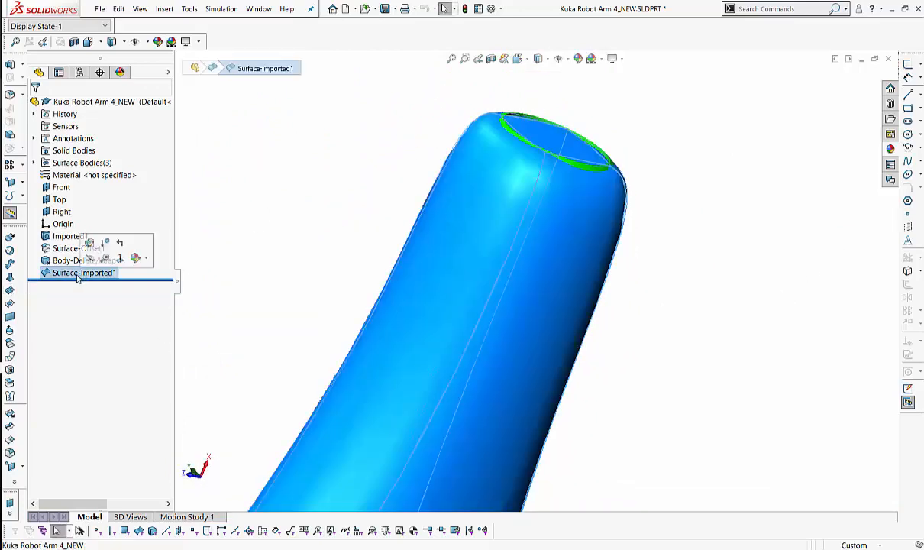
{"action": "left_click", "coordinate": [145, 260]}
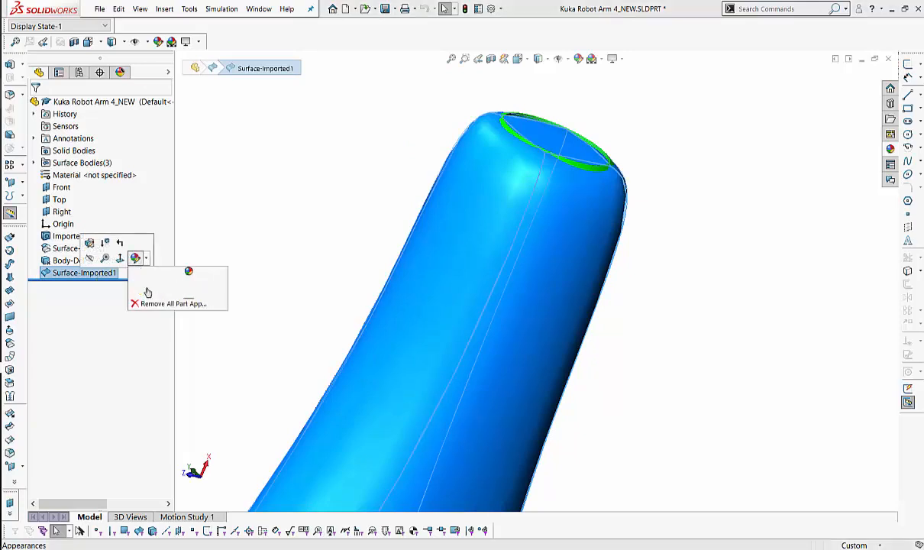
{"action": "left_click", "coordinate": [156, 283]}
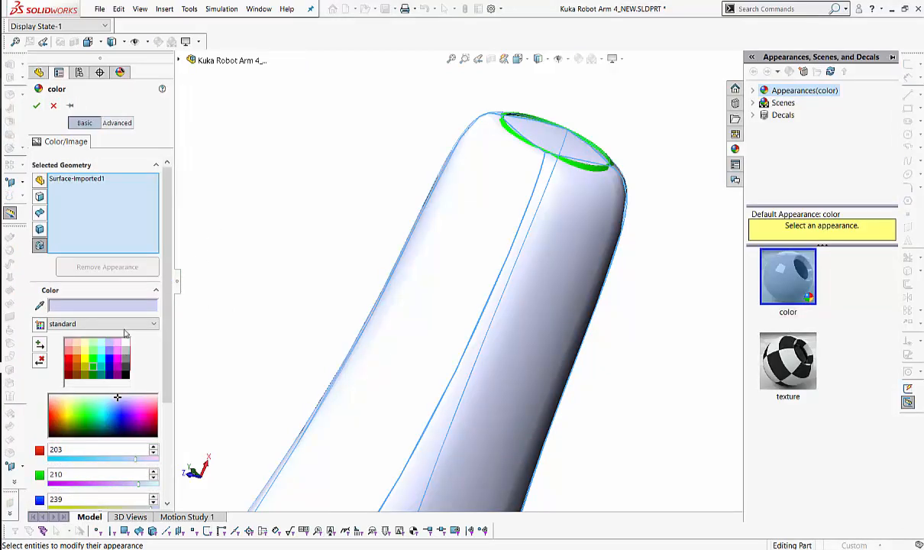
{"action": "left_click", "coordinate": [126, 343]}
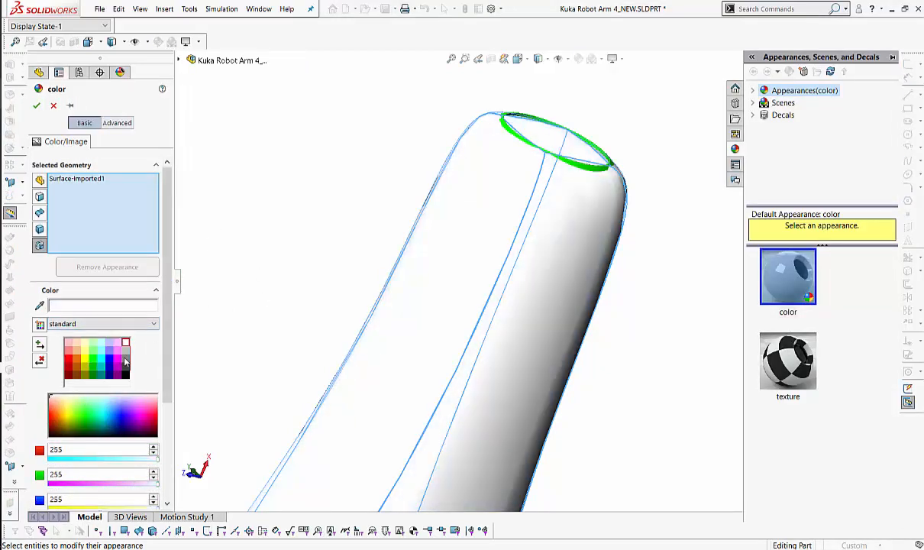
{"action": "left_click", "coordinate": [126, 359]}
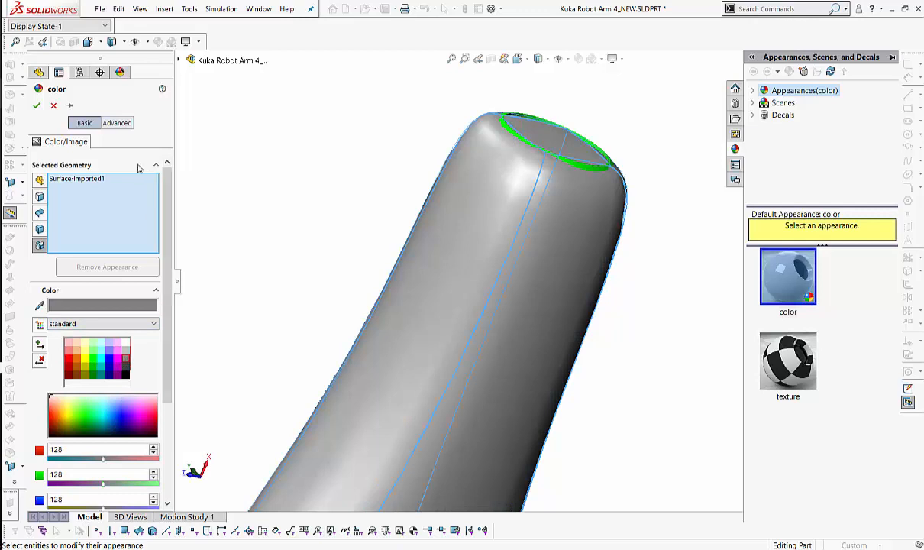
{"action": "left_click", "coordinate": [36, 106]}
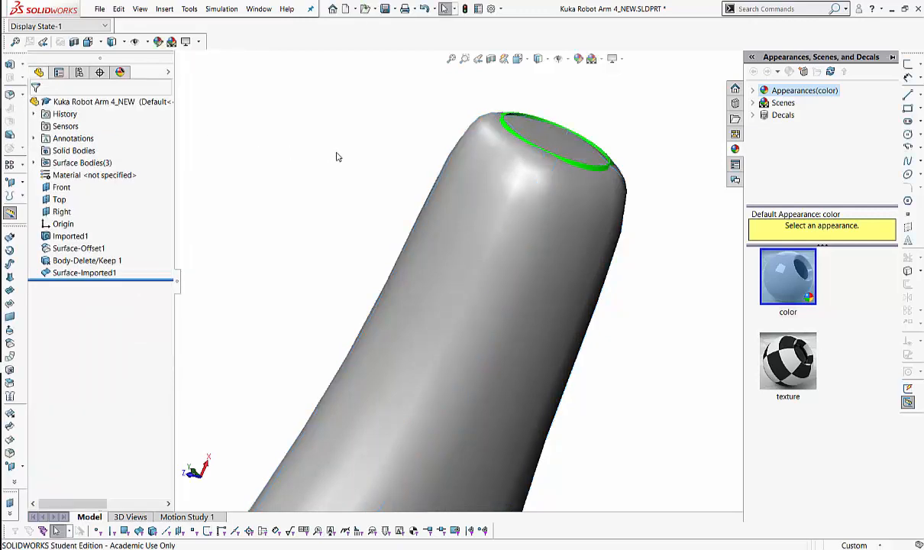
Preview section views of the arm on the Front, Top and Right planes.
{"action": "middle_click_drag", "start_coordinate": [336, 154], "coordinate": [444, 120]}
{"action": "middle_click_drag", "start_coordinate": [445, 120], "coordinate": [498, 237], "text": "shift"}
{"action": "middle_click_drag", "start_coordinate": [499, 237], "coordinate": [489, 195], "text": "ctrl"}
{"action": "middle_click_drag", "start_coordinate": [489, 195], "coordinate": [504, 84], "text": "shift"}
{"action": "mouse_move", "coordinate": [517, 204]}
{"action": "middle_mouse_down"}
{"action": "mouse_move", "coordinate": [520, 175]}
{"action": "mouse_move", "coordinate": [522, 204]}
{"action": "middle_mouse_up"}
{"action": "middle_click_drag", "start_coordinate": [522, 204], "coordinate": [516, 107], "text": "ctrl"}
{"action": "left_click", "coordinate": [491, 58]}
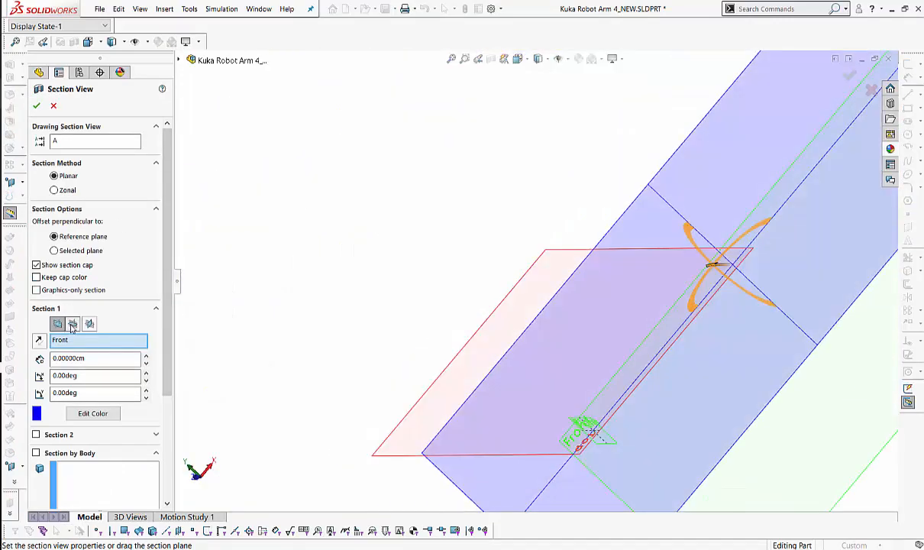
{"action": "left_click", "coordinate": [72, 323]}
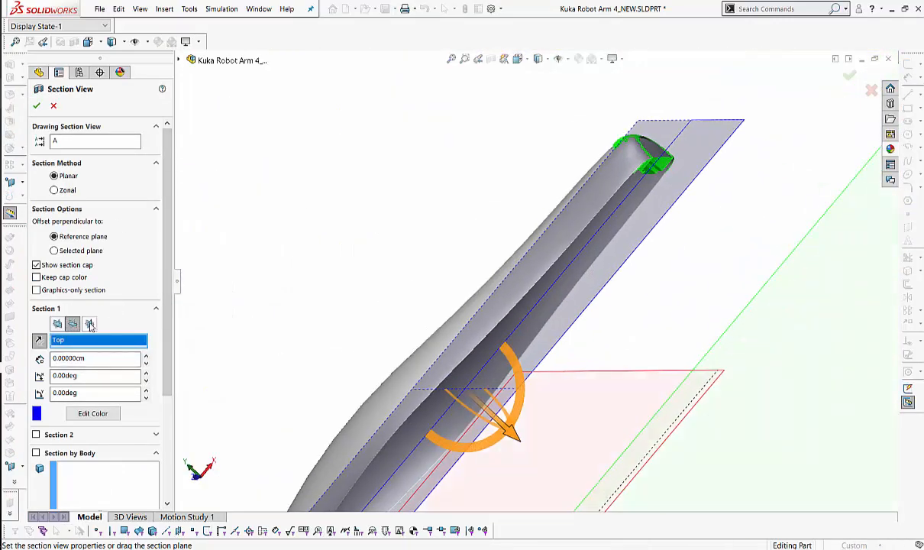
{"action": "left_click", "coordinate": [89, 324]}
Offset the Right-plane section preview 36.9 cm along the arm to inspect its interior, and discard the section view.
{"action": "middle_click_drag", "start_coordinate": [479, 293], "coordinate": [567, 135], "text": "ctrl"}
{"action": "middle_click_drag", "start_coordinate": [432, 359], "coordinate": [420, 413]}
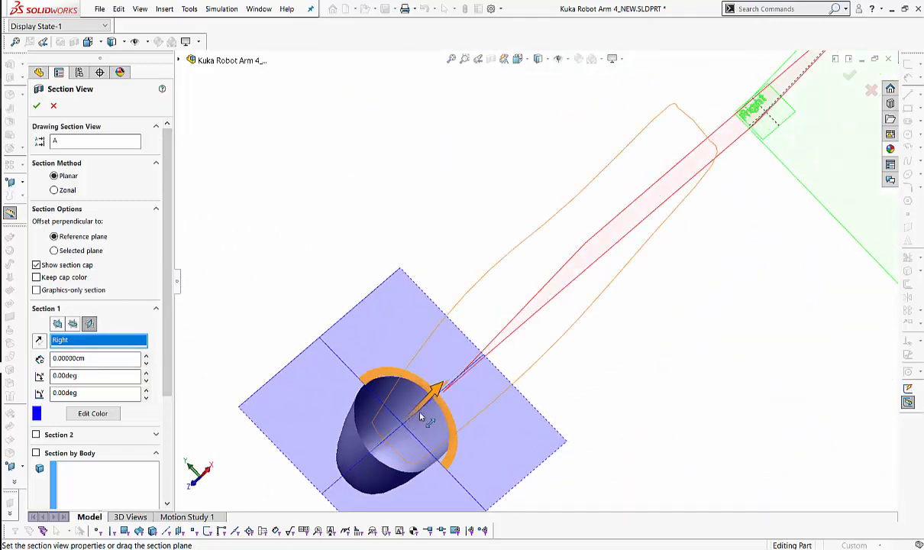
{"action": "left_click_drag", "start_coordinate": [419, 415], "coordinate": [520, 312]}
{"action": "middle_click_drag", "start_coordinate": [538, 293], "coordinate": [534, 267]}
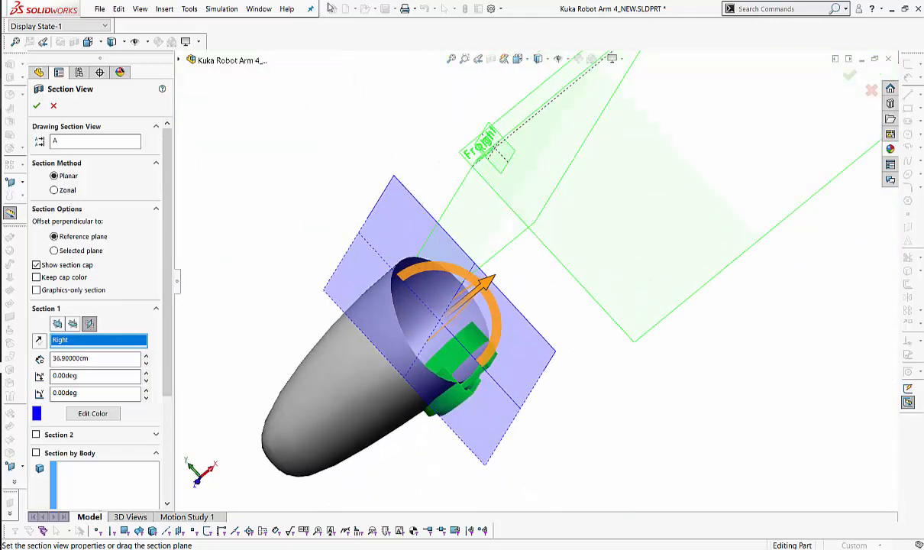
{"action": "left_click", "coordinate": [54, 107]}
Examine the arm surface from outside and the stepped green offset faces at its circular joint.
{"action": "middle_click_drag", "start_coordinate": [647, 356], "coordinate": [684, 243]}
{"action": "middle_click_drag", "start_coordinate": [684, 243], "coordinate": [668, 146], "text": "ctrl"}
{"action": "scroll", "coordinate": [650, 197], "scroll_direction": "down", "scroll_amount": 2}
{"action": "middle_click_drag", "start_coordinate": [649, 198], "coordinate": [580, 293]}
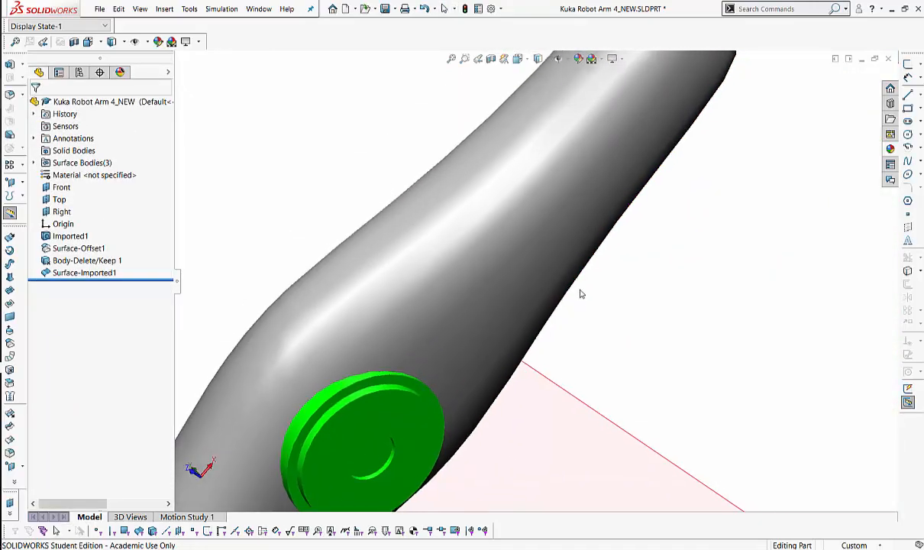
{"action": "scroll", "coordinate": [581, 290], "scroll_direction": "up", "scroll_amount": 3}
{"action": "scroll", "coordinate": [606, 286], "scroll_direction": "down", "scroll_amount": 3}
{"action": "scroll", "coordinate": [622, 317], "scroll_direction": "up", "scroll_amount": 2}
{"action": "middle_click_drag", "start_coordinate": [621, 325], "coordinate": [585, 319]}
{"action": "middle_click_drag", "start_coordinate": [585, 318], "coordinate": [718, 282], "text": "ctrl"}
{"action": "middle_click_drag", "start_coordinate": [717, 282], "coordinate": [687, 231], "text": "ctrl"}
Highlight the circular joint's offset faces from the center disc outward to its outer ring and outer wall, and clear the selection.
{"action": "left_click", "coordinate": [443, 334]}
{"action": "left_click", "coordinate": [378, 414]}
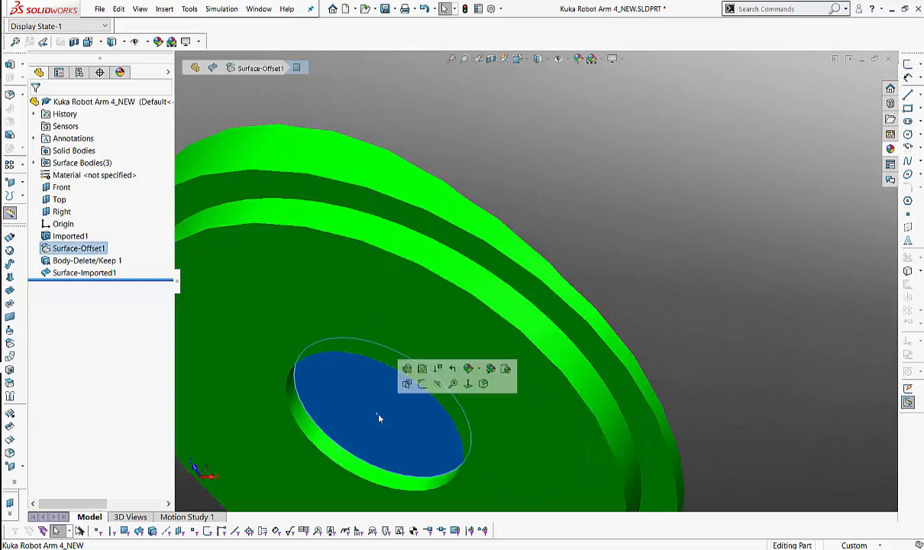
{"action": "left_click", "coordinate": [465, 323], "text": "ctrl"}
{"action": "left_click", "coordinate": [474, 269], "text": "ctrl"}
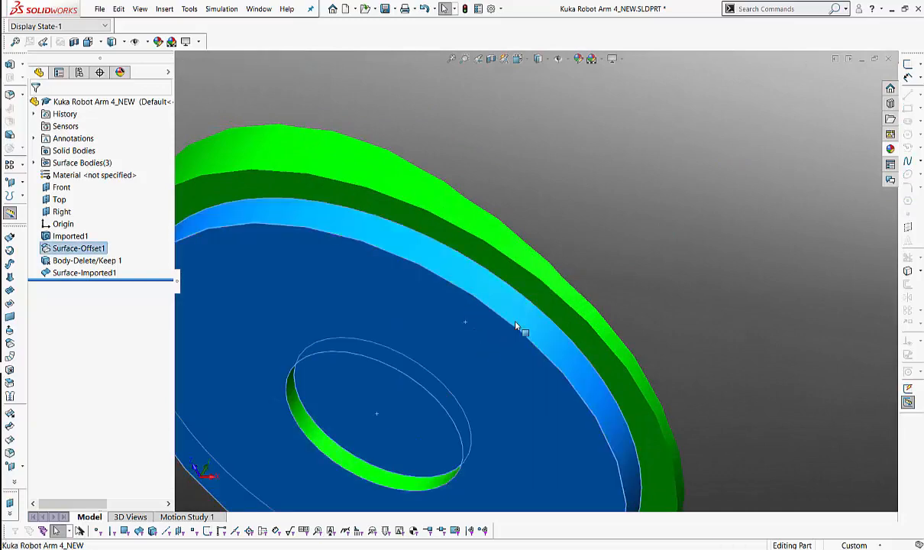
{"action": "left_click", "coordinate": [481, 243]}
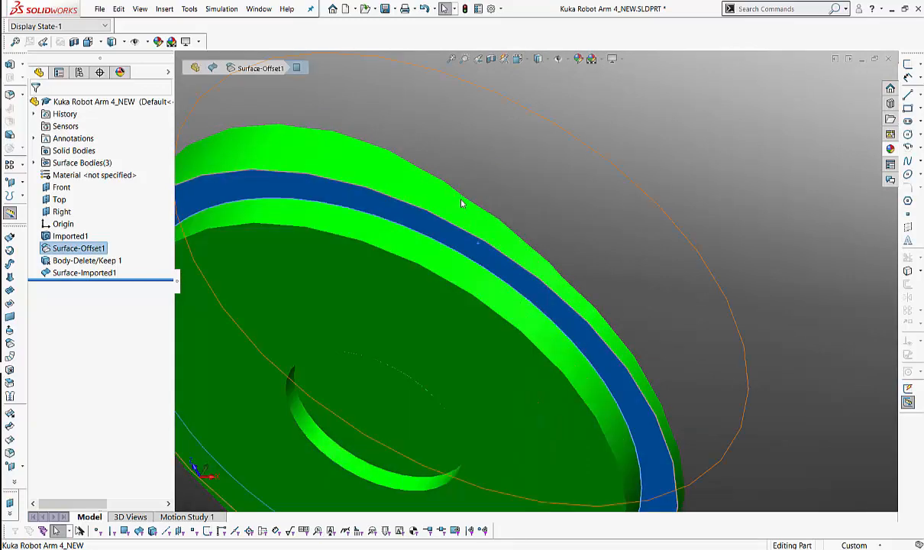
{"action": "left_click", "coordinate": [461, 203]}
{"action": "left_click", "coordinate": [458, 241]}
{"action": "left_click", "coordinate": [458, 206]}
{"action": "middle_click_drag", "start_coordinate": [476, 329], "coordinate": [351, 400]}
{"action": "left_click", "coordinate": [695, 142]}
Hide the imported arm surface at the narrow end and check the inner recess faces of the offset surface there.
{"action": "middle_click_drag", "start_coordinate": [715, 208], "coordinate": [524, 243], "text": "ctrl"}
{"action": "middle_click_drag", "start_coordinate": [580, 221], "coordinate": [440, 207], "text": "shift"}
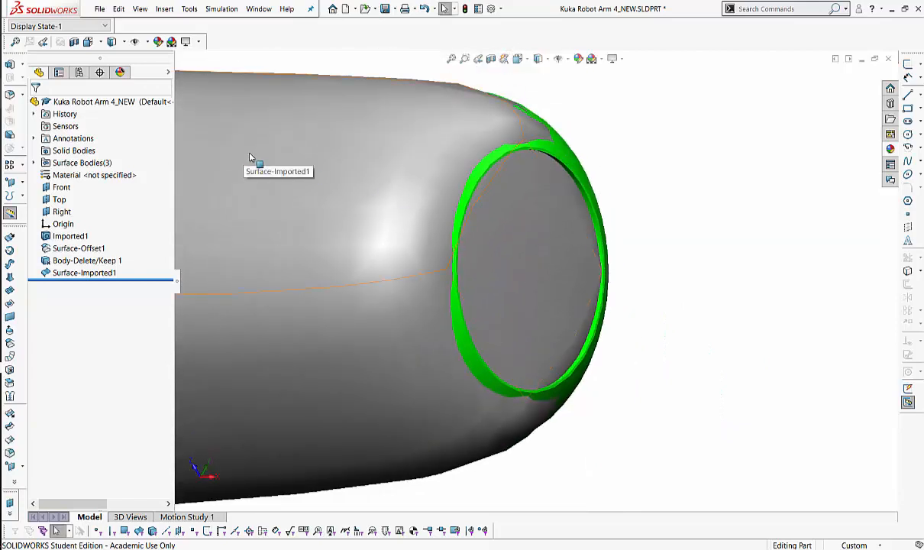
{"action": "key", "text": "Tab"}
{"action": "middle_click_drag", "start_coordinate": [491, 185], "coordinate": [513, 197], "text": "ctrl"}
{"action": "left_click", "coordinate": [480, 354]}
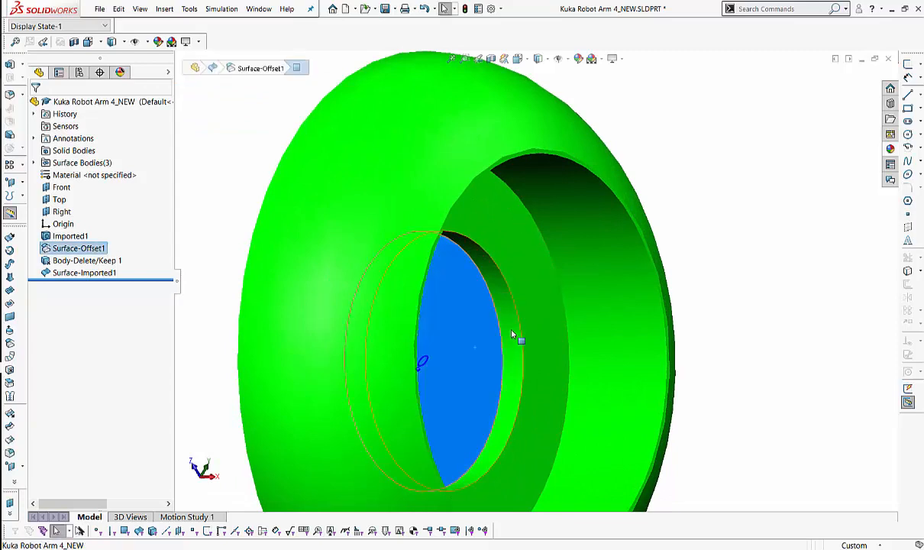
{"action": "left_click", "coordinate": [601, 246]}
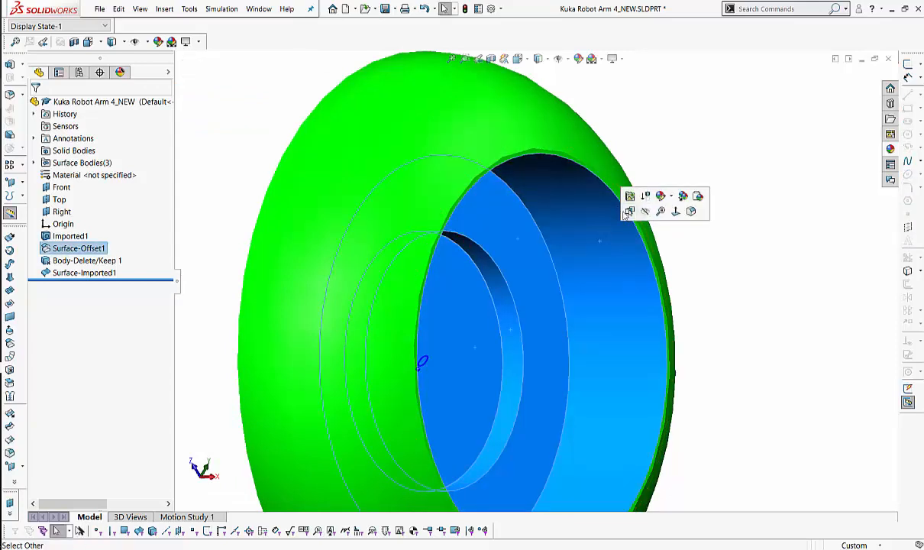
{"action": "left_click", "coordinate": [816, 300]}
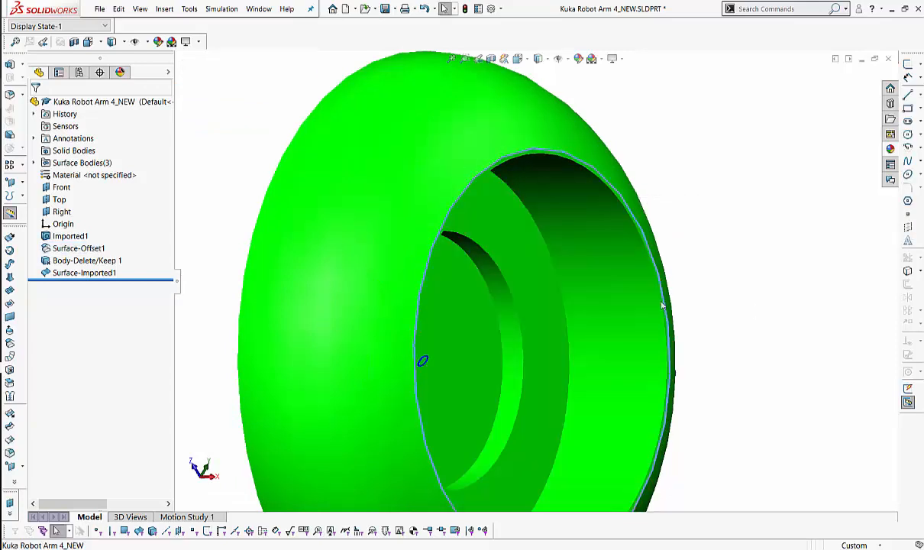
{"action": "left_click", "coordinate": [619, 298]}
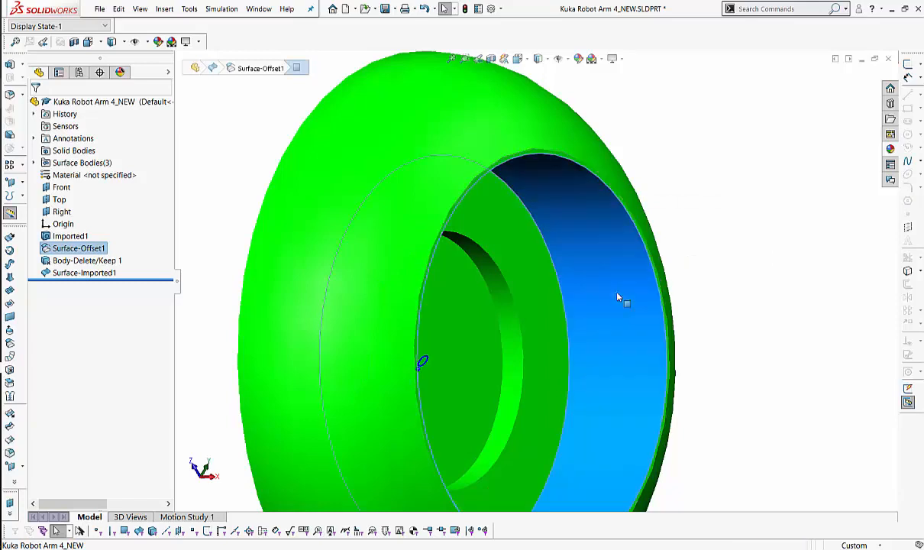
{"action": "left_click", "coordinate": [739, 295]}
Try to delete the outer shell and rim faces of the narrow-end offset surface directly, and undo the deletion.
{"action": "middle_click_drag", "start_coordinate": [756, 248], "coordinate": [766, 204], "text": "ctrl"}
{"action": "left_click", "coordinate": [441, 124]}
{"action": "middle_click_drag", "start_coordinate": [678, 201], "coordinate": [638, 180], "text": "ctrl"}
{"action": "left_click", "coordinate": [678, 102], "text": "ctrl"}
{"action": "left_click", "coordinate": [670, 122], "text": "ctrl"}
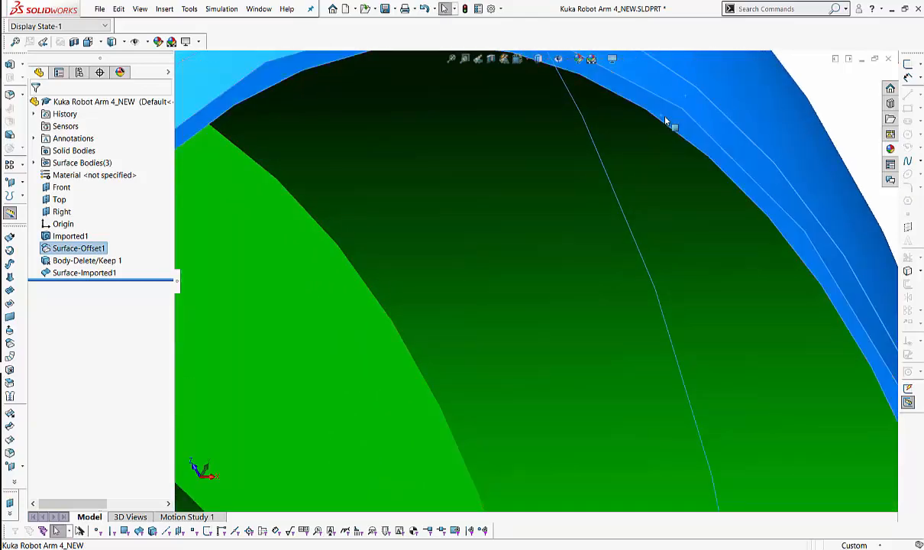
{"action": "middle_click_drag", "start_coordinate": [707, 218], "coordinate": [516, 194], "text": "ctrl"}
{"action": "scroll", "coordinate": [516, 194], "scroll_direction": "up", "scroll_amount": 7}
{"action": "middle_click_drag", "start_coordinate": [464, 267], "coordinate": [533, 195], "text": "ctrl"}
{"action": "left_click", "coordinate": [705, 97]}
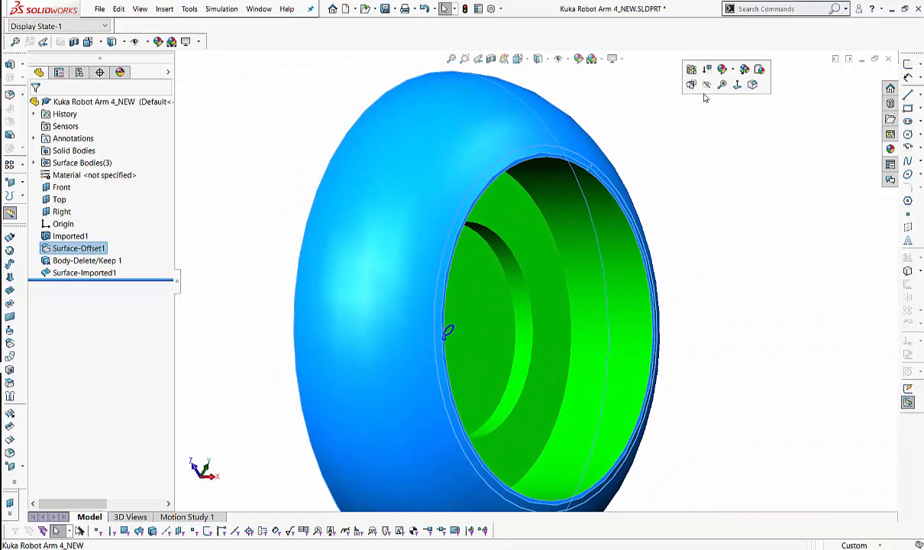
{"action": "key", "text": "Delete"}
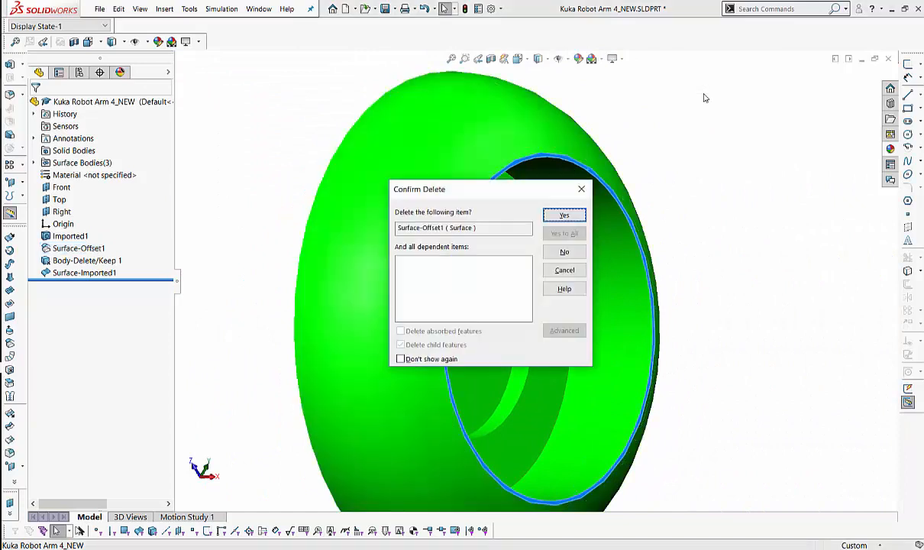
{"action": "left_click", "coordinate": [562, 217]}
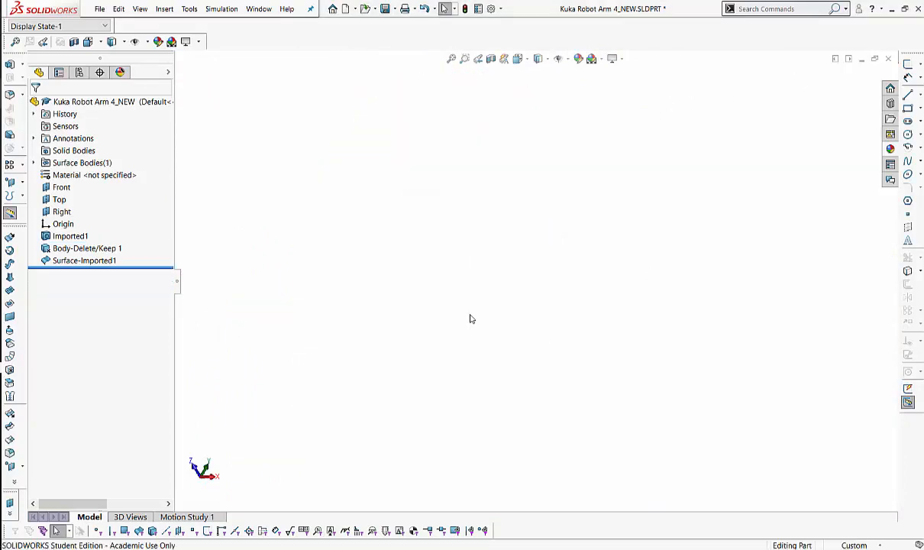
{"action": "key", "text": "ctrl+z"}
Remove the outer shell and two thin rim faces from the narrow-end offset surface using Delete Face with the Delete option.
{"action": "mouse_move", "coordinate": [515, 289]}
{"action": "middle_mouse_down"}
{"action": "mouse_move", "coordinate": [530, 247]}
{"action": "mouse_move", "coordinate": [513, 280]}
{"action": "middle_mouse_up"}
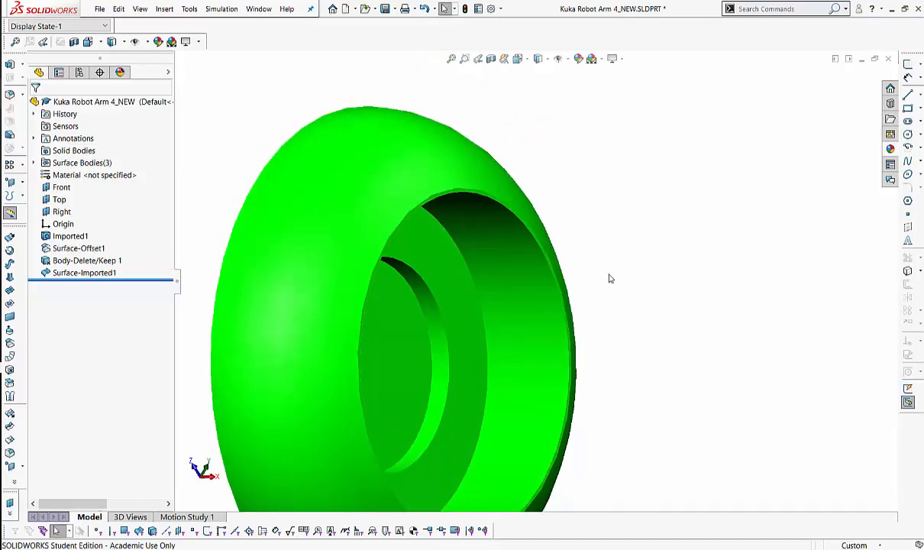
{"action": "scroll", "coordinate": [614, 230], "scroll_direction": "down", "scroll_amount": 6}
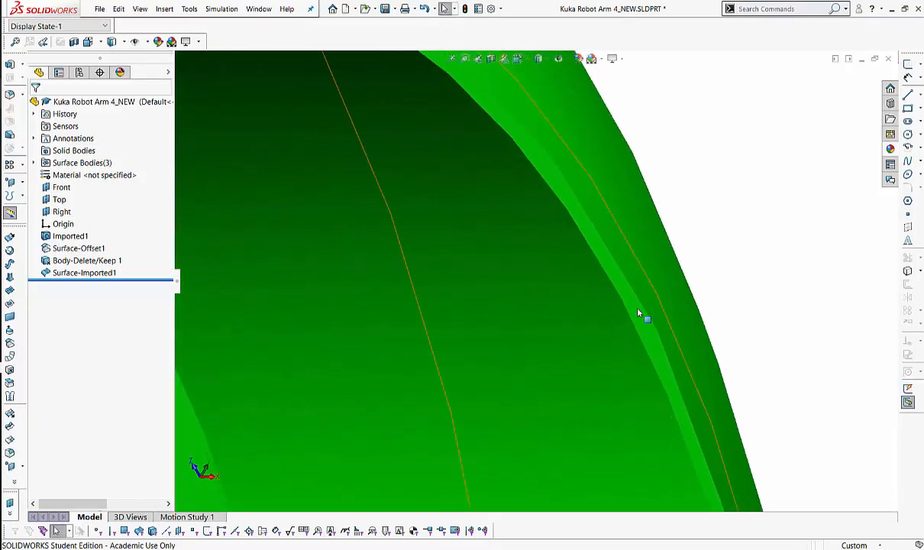
{"action": "middle_click_drag", "start_coordinate": [673, 318], "coordinate": [567, 385], "text": "ctrl"}
{"action": "middle_click_drag", "start_coordinate": [468, 367], "coordinate": [724, 241], "text": "ctrl"}
{"action": "middle_click_drag", "start_coordinate": [580, 248], "coordinate": [573, 386], "text": "shift"}
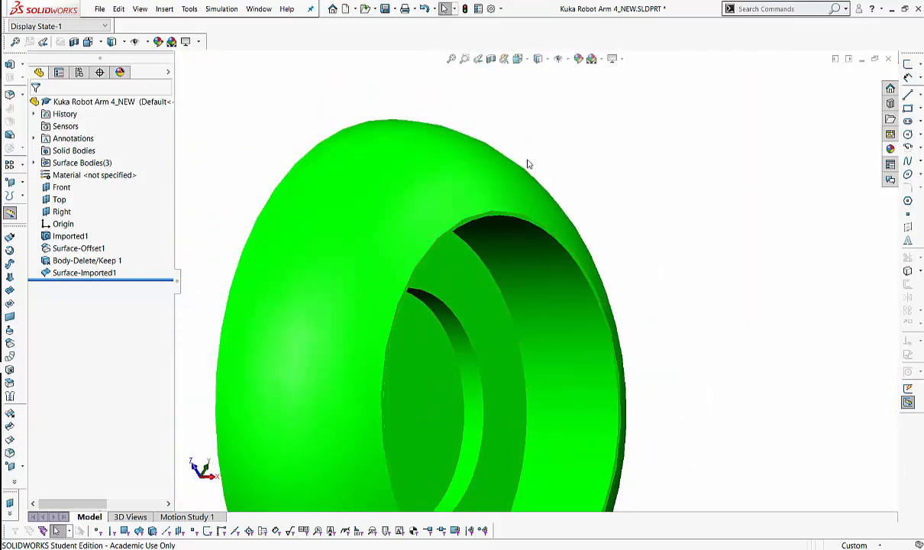
{"action": "middle_click_drag", "start_coordinate": [507, 284], "coordinate": [513, 215], "text": "ctrl"}
{"action": "middle_click_drag", "start_coordinate": [601, 232], "coordinate": [618, 183], "text": "ctrl"}
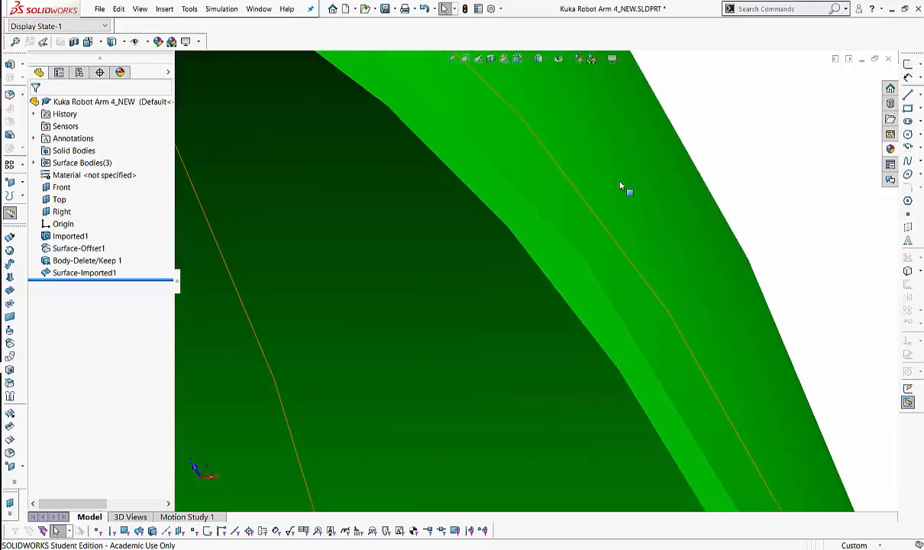
{"action": "left_click", "coordinate": [619, 178]}
{"action": "left_click", "coordinate": [604, 250], "text": "ctrl"}
{"action": "scroll", "coordinate": [532, 278], "scroll_direction": "up", "scroll_amount": 10}
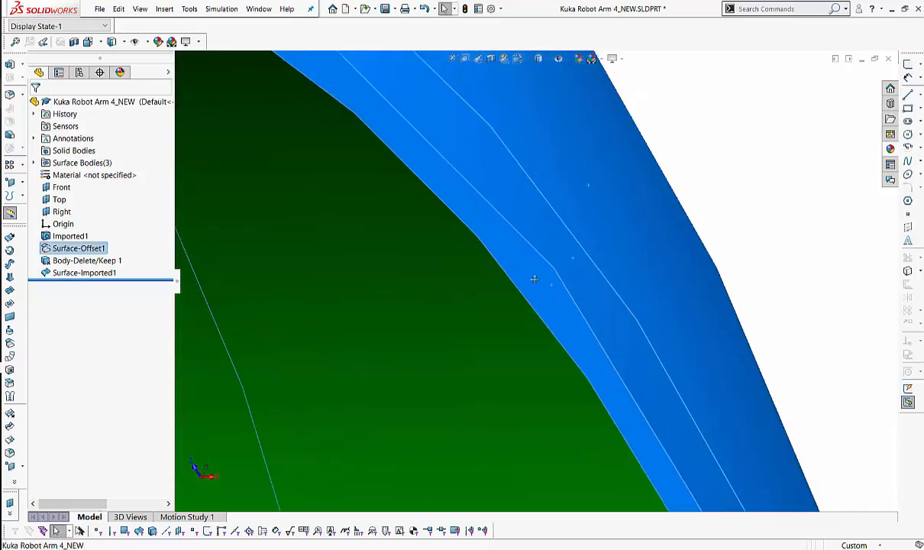
{"action": "left_click", "coordinate": [165, 9]}
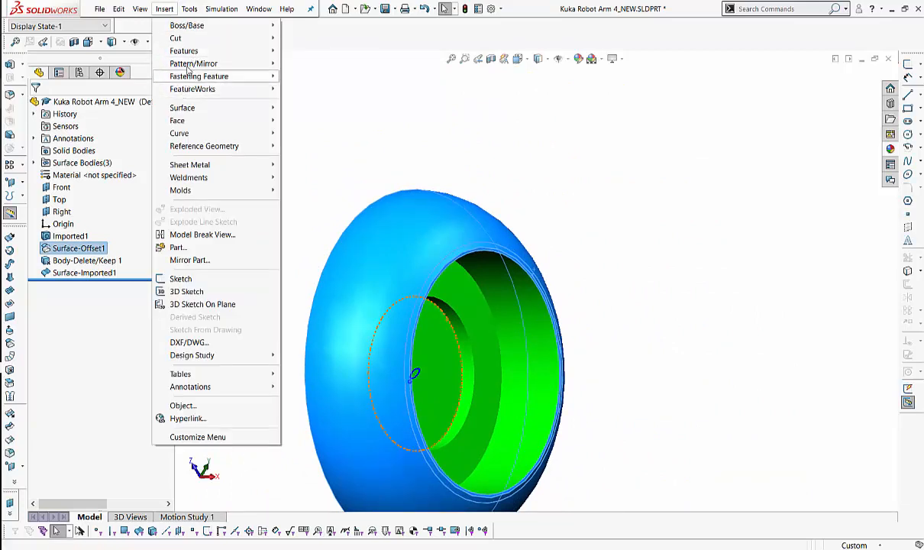
{"action": "mouse_move", "coordinate": [193, 51]}
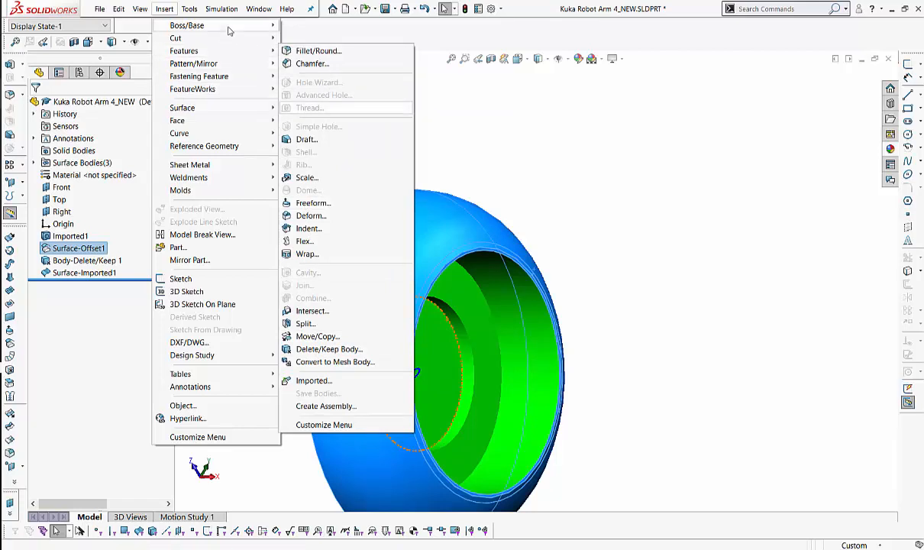
{"action": "mouse_move", "coordinate": [196, 113]}
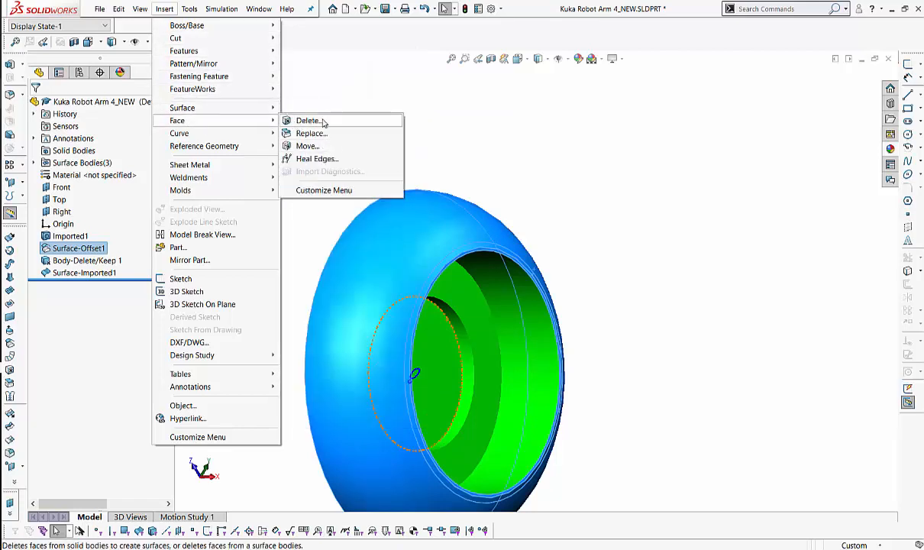
{"action": "left_click", "coordinate": [322, 121]}
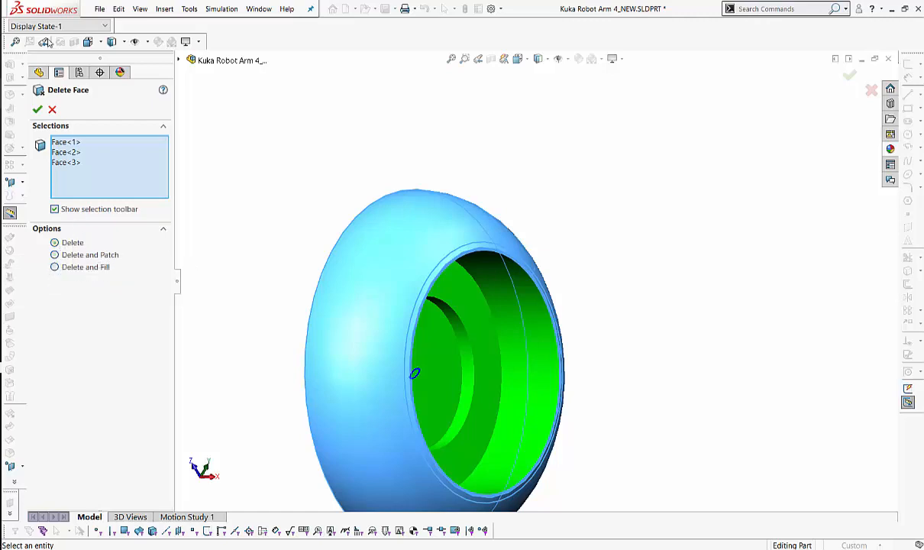
{"action": "left_click", "coordinate": [36, 110]}
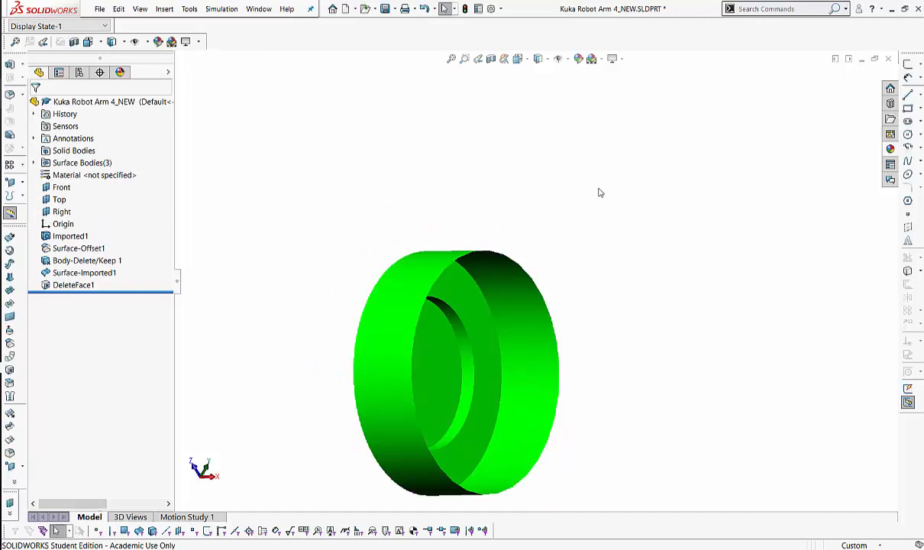
Remove the outer ring face and outer wall face from the circular joint's offset surface using Delete Face with the Delete option.
{"action": "scroll", "coordinate": [612, 278], "scroll_direction": "up", "scroll_amount": 4}
{"action": "scroll", "coordinate": [353, 241], "scroll_direction": "down", "scroll_amount": 6}
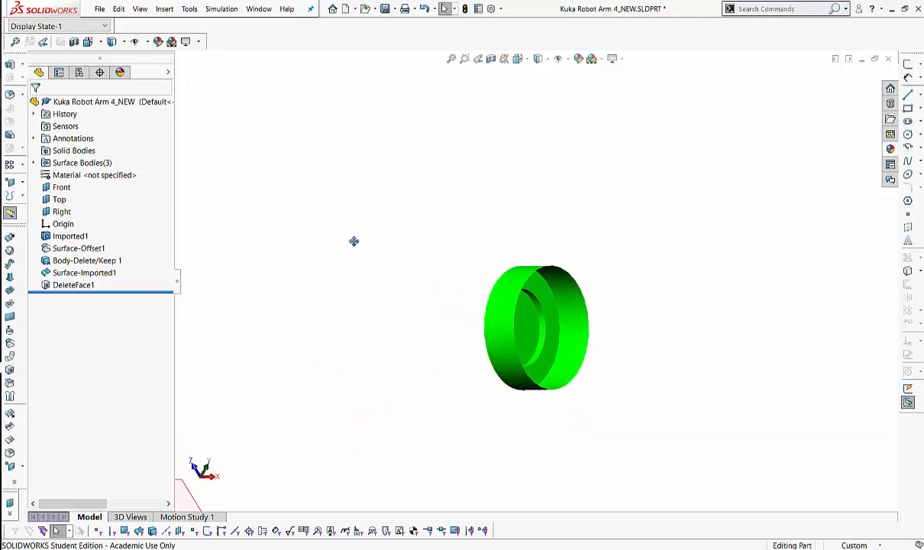
{"action": "middle_click_drag", "start_coordinate": [308, 254], "coordinate": [697, 143]}
{"action": "middle_click_drag", "start_coordinate": [671, 267], "coordinate": [456, 320], "text": "shift"}
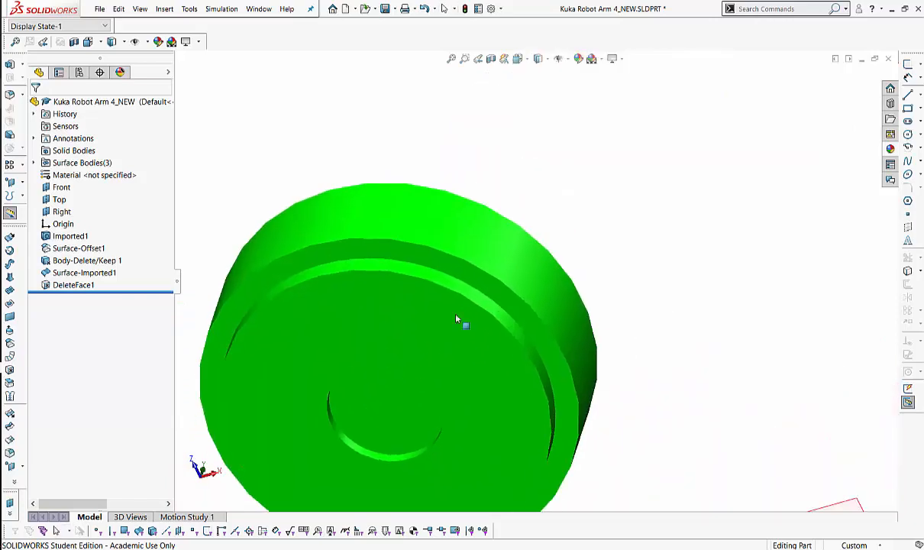
{"action": "left_click", "coordinate": [471, 253]}
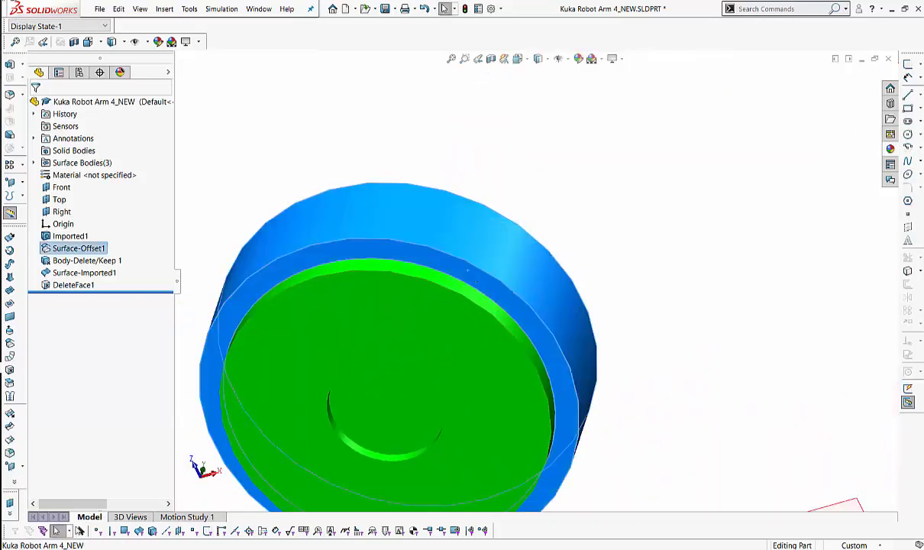
{"action": "left_click", "coordinate": [165, 9]}
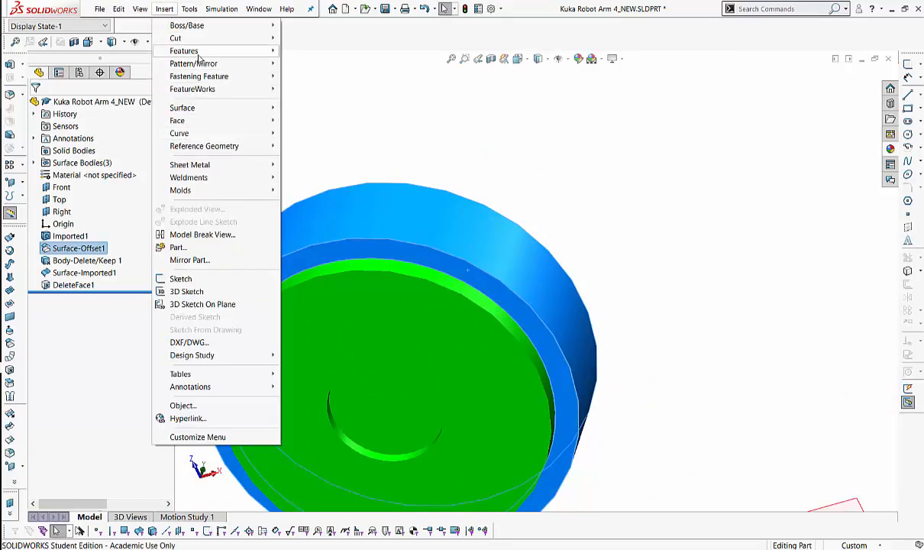
{"action": "mouse_move", "coordinate": [252, 120]}
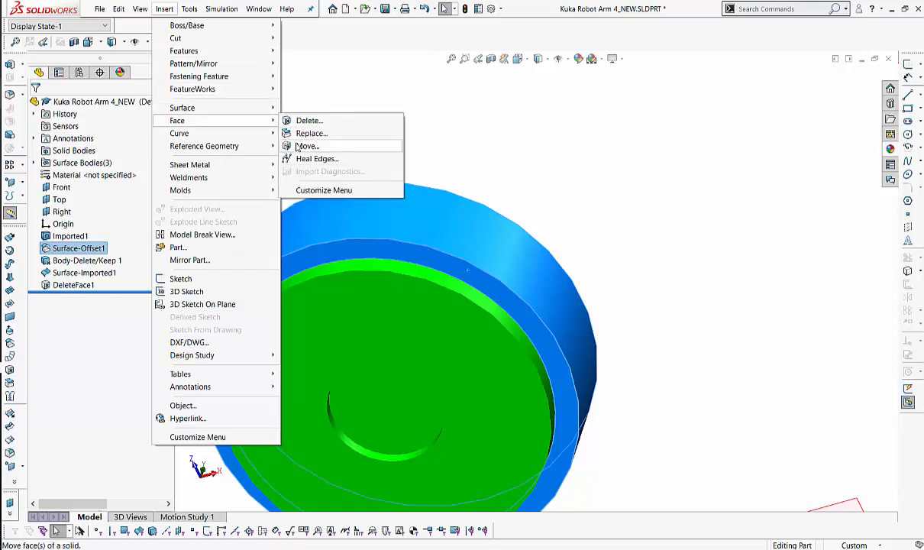
{"action": "left_click", "coordinate": [308, 121]}
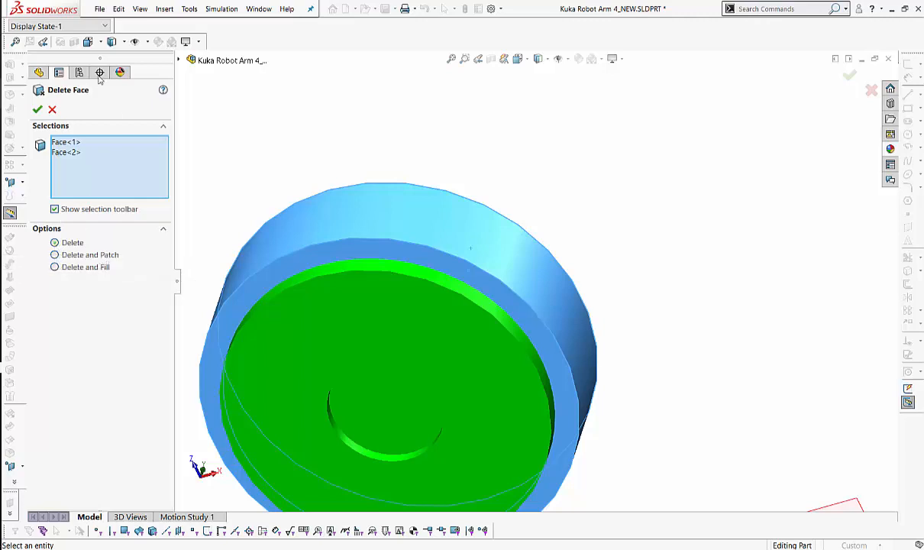
{"action": "left_click", "coordinate": [37, 110]}
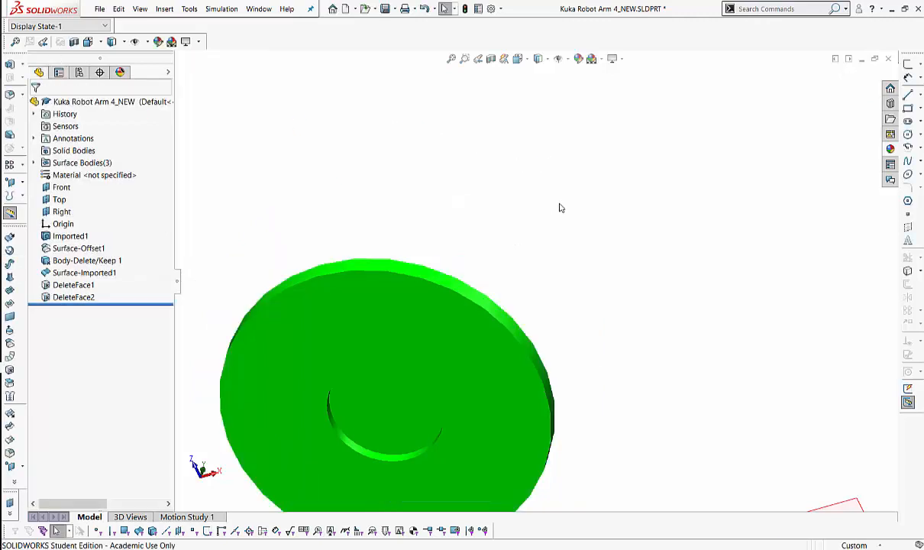
{"action": "middle_click_drag", "start_coordinate": [558, 206], "coordinate": [243, 270]}
{"action": "scroll", "coordinate": [468, 330], "scroll_direction": "up", "scroll_amount": 3}
{"action": "middle_click_drag", "start_coordinate": [462, 174], "coordinate": [482, 251], "text": "ctrl"}
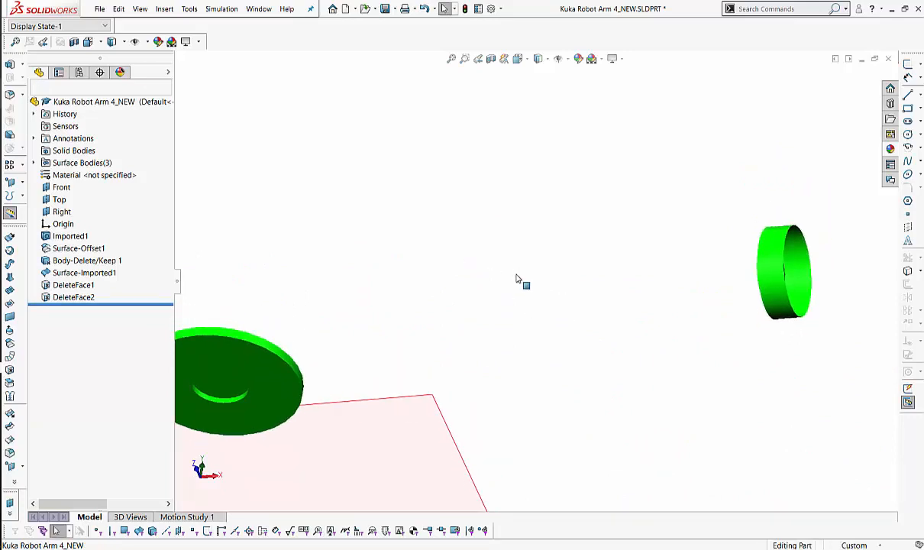
Show the imported arm surface and examine how the offset surfaces meet it at the narrow end and at the circular joint.
{"action": "key", "text": "shift+Tab"}
{"action": "middle_click_drag", "start_coordinate": [537, 247], "coordinate": [565, 115]}
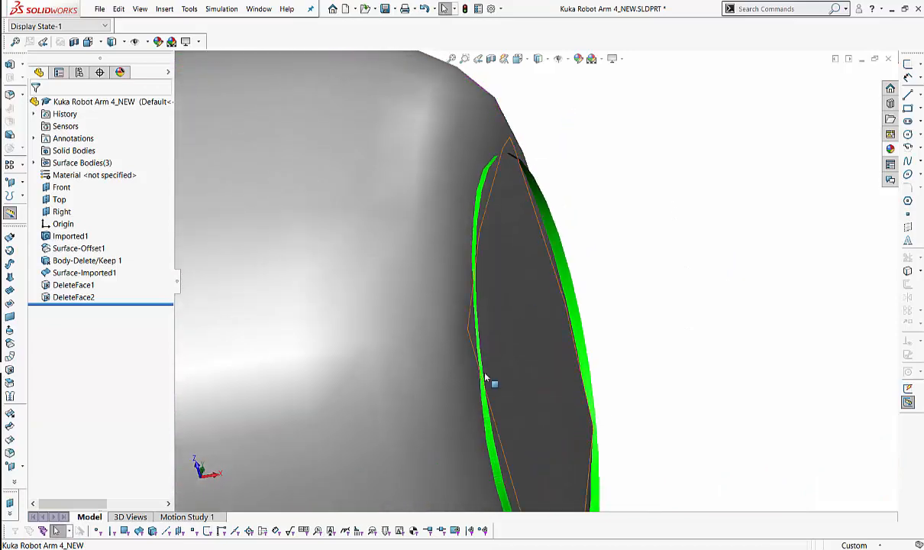
{"action": "middle_click_drag", "start_coordinate": [529, 331], "coordinate": [622, 391], "text": "ctrl"}
{"action": "middle_click_drag", "start_coordinate": [457, 324], "coordinate": [804, 255], "text": "ctrl"}
{"action": "middle_click_drag", "start_coordinate": [695, 276], "coordinate": [801, 316], "text": "ctrl"}
{"action": "scroll", "coordinate": [641, 407], "scroll_direction": "up", "scroll_amount": 5}
{"action": "middle_click_drag", "start_coordinate": [536, 301], "coordinate": [916, 175], "text": "ctrl"}
{"action": "scroll", "coordinate": [622, 239], "scroll_direction": "down", "scroll_amount": 4}
{"action": "middle_click_drag", "start_coordinate": [512, 271], "coordinate": [480, 387], "text": "ctrl"}
{"action": "scroll", "coordinate": [582, 295], "scroll_direction": "down", "scroll_amount": 3}
{"action": "left_click", "coordinate": [582, 288]}
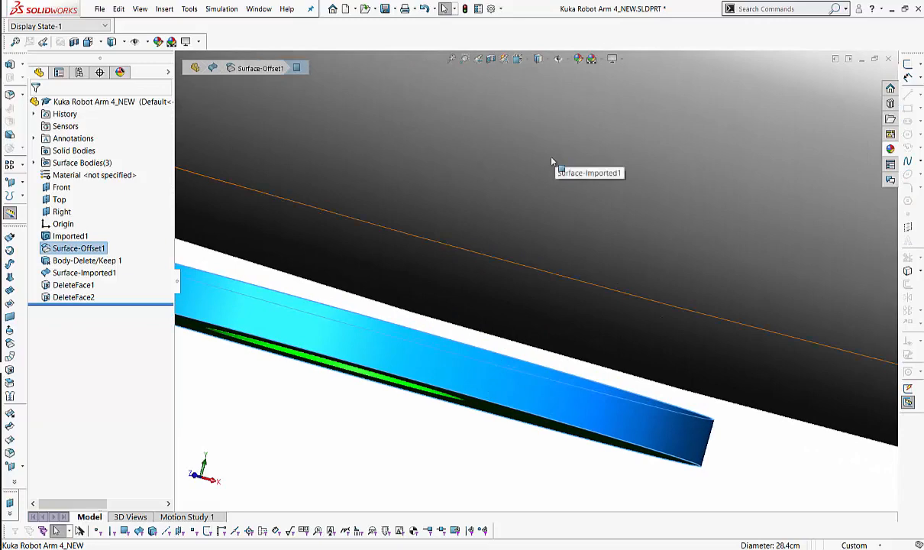
{"action": "middle_click_drag", "start_coordinate": [552, 161], "coordinate": [527, 277]}
{"action": "left_click", "coordinate": [527, 276]}
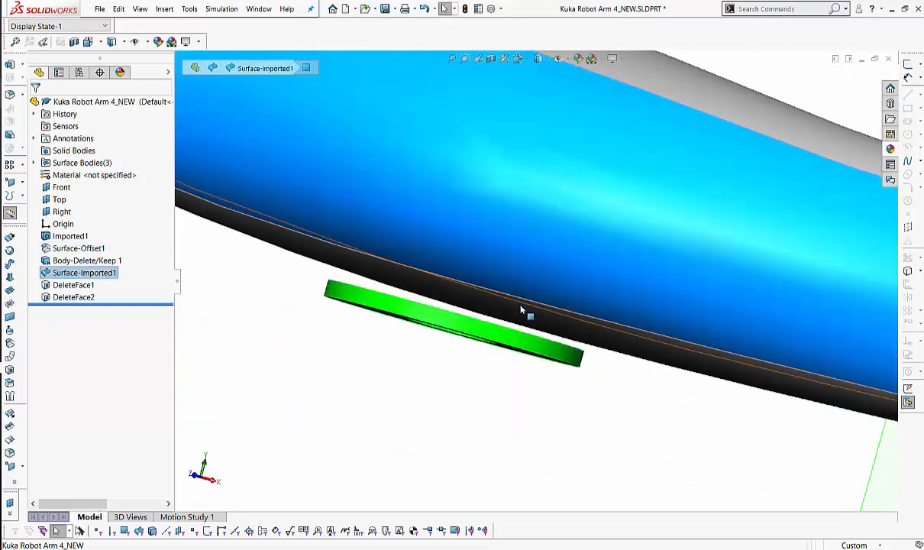
{"action": "left_click", "coordinate": [520, 306]}
{"action": "middle_click_drag", "start_coordinate": [615, 365], "coordinate": [483, 338], "text": "ctrl"}
{"action": "scroll", "coordinate": [532, 285], "scroll_direction": "up", "scroll_amount": 4}
{"action": "middle_click_drag", "start_coordinate": [574, 348], "coordinate": [460, 369], "text": "ctrl"}
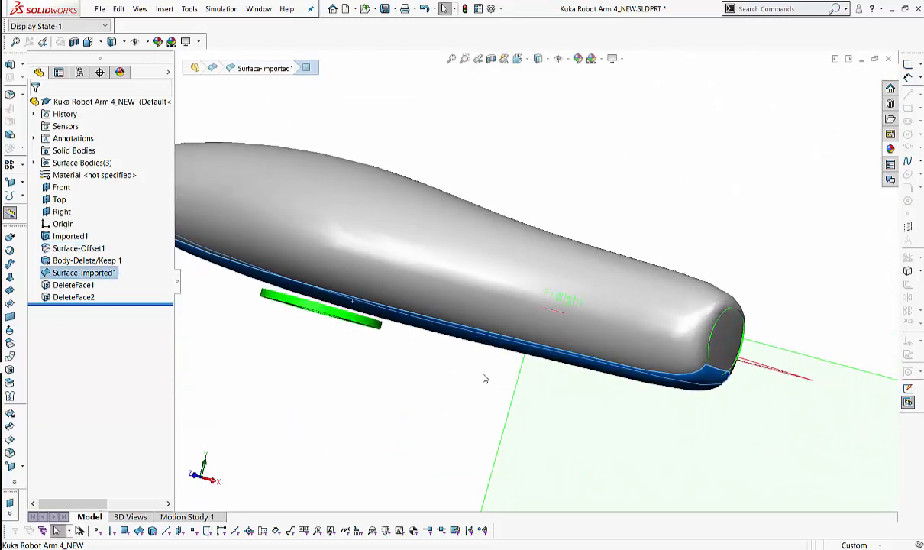
{"action": "key", "text": "Escape"}
{"action": "middle_click_drag", "start_coordinate": [502, 297], "coordinate": [523, 174]}
{"action": "middle_click_drag", "start_coordinate": [530, 214], "coordinate": [505, 183], "text": "ctrl"}
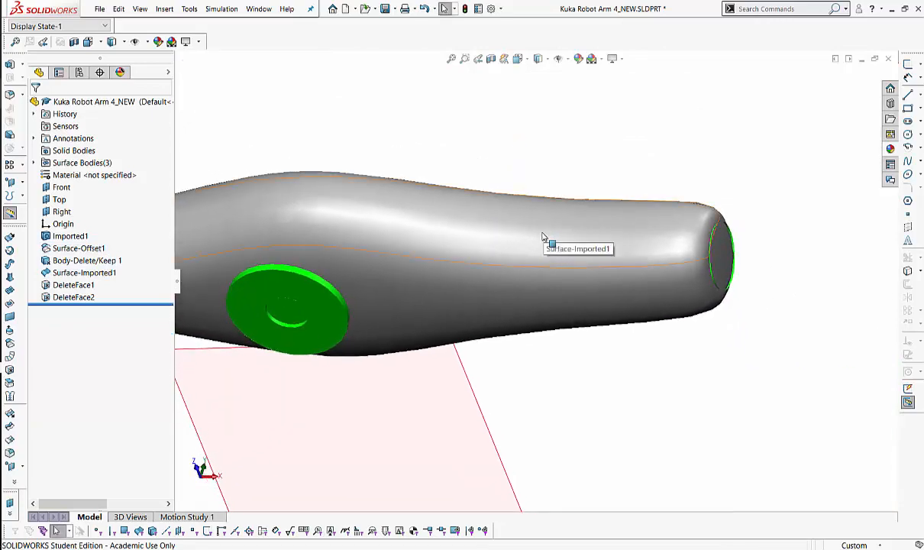
Hide the imported arm surface and extend the narrow-end offset surface's open edge by 5 cm using Extend Surface with the Same surface type.
{"action": "key", "text": "Tab"}
{"action": "middle_click_drag", "start_coordinate": [543, 239], "coordinate": [443, 297]}
{"action": "middle_click_drag", "start_coordinate": [441, 338], "coordinate": [489, 253], "text": "ctrl"}
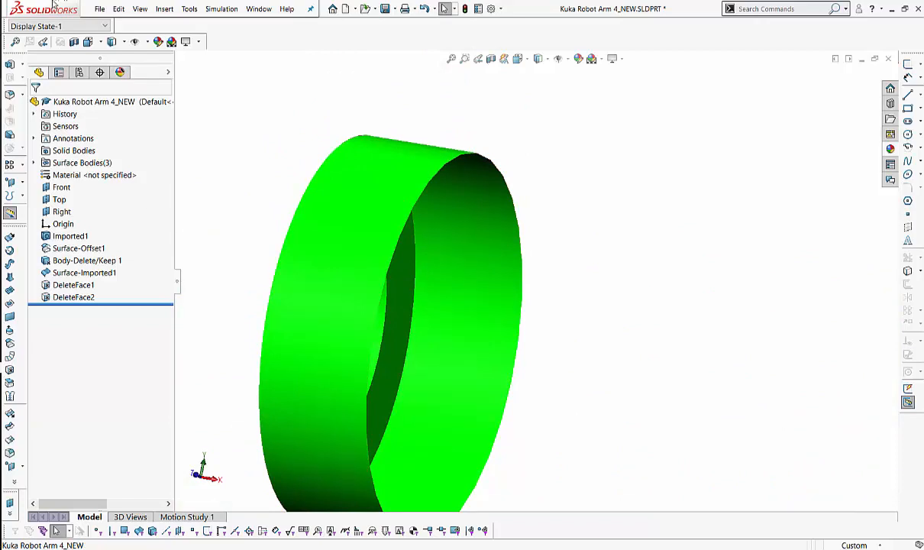
{"action": "left_click", "coordinate": [163, 9]}
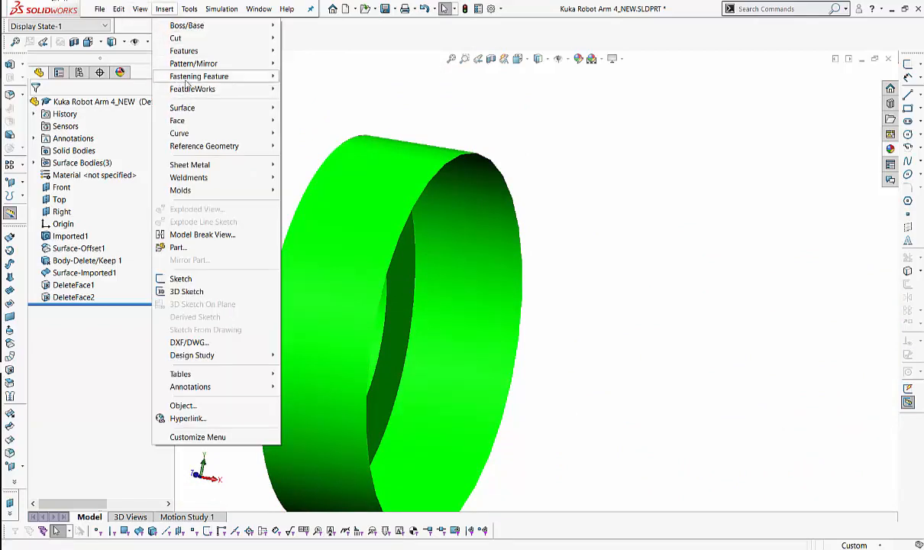
{"action": "mouse_move", "coordinate": [184, 109]}
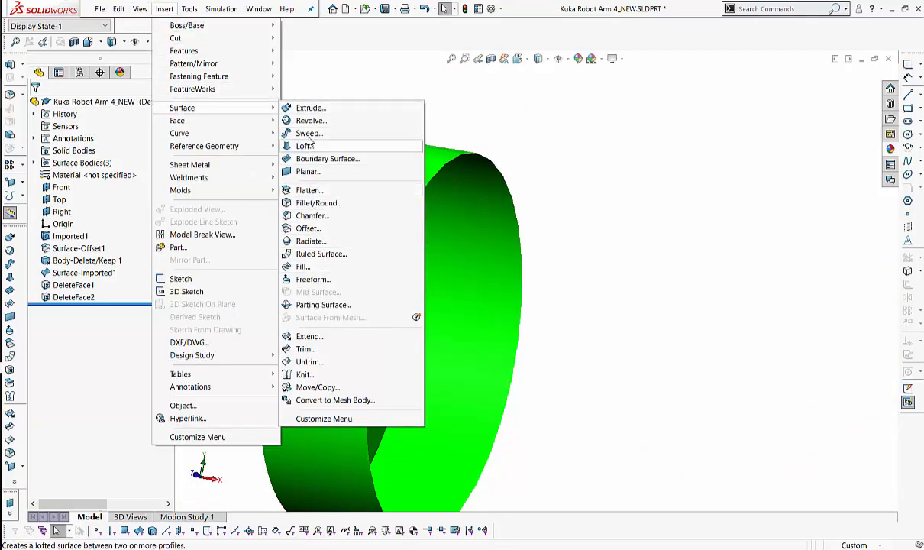
{"action": "left_click", "coordinate": [309, 337]}
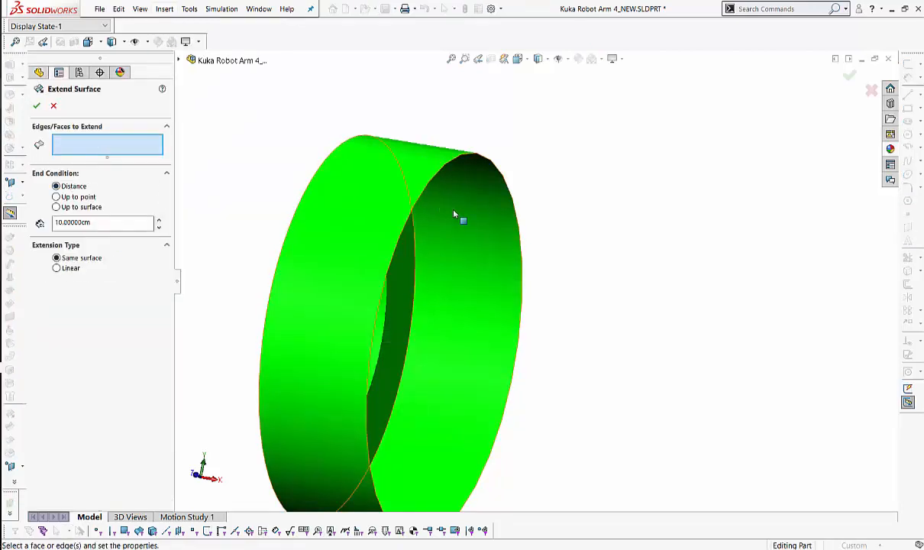
{"action": "left_click", "coordinate": [521, 243]}
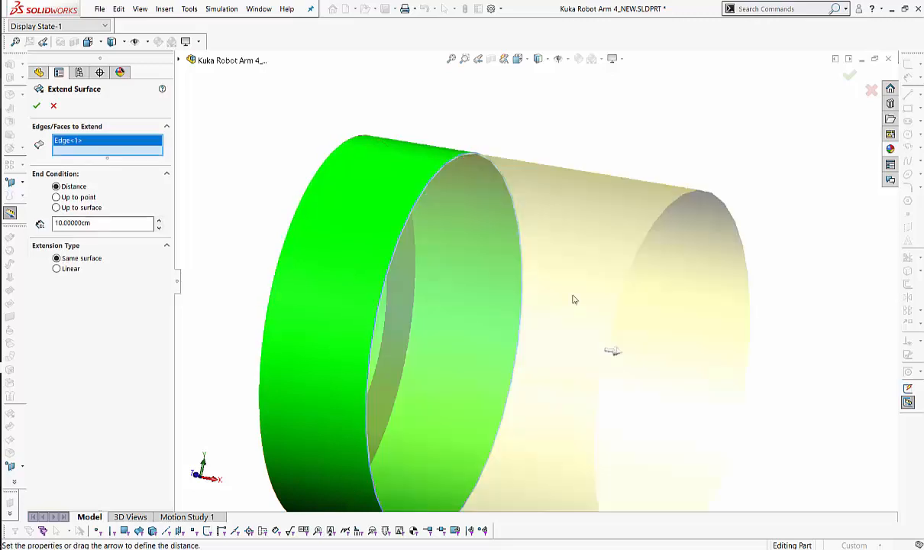
{"action": "scroll", "coordinate": [367, 161], "scroll_direction": "up", "scroll_amount": 5}
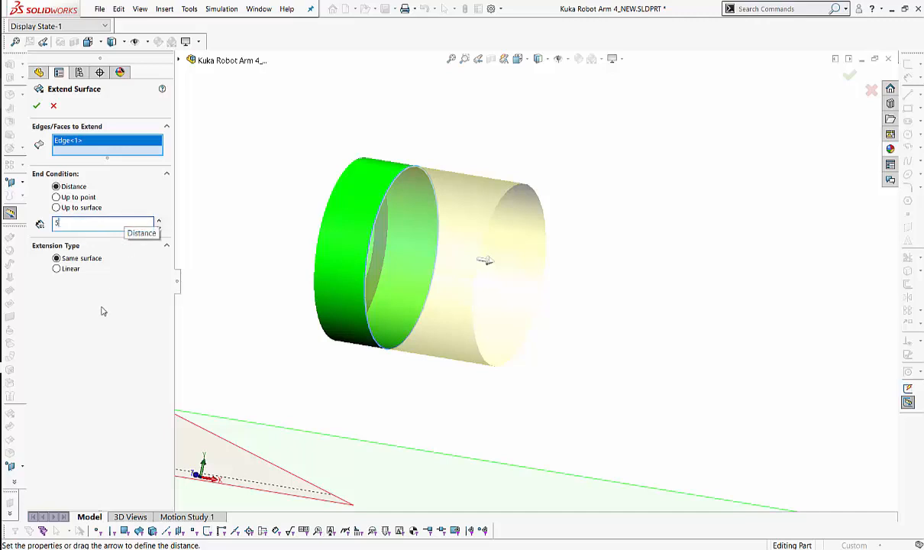
{"action": "key", "text": "Return"}
{"action": "middle_click_drag", "start_coordinate": [412, 182], "coordinate": [513, 187]}
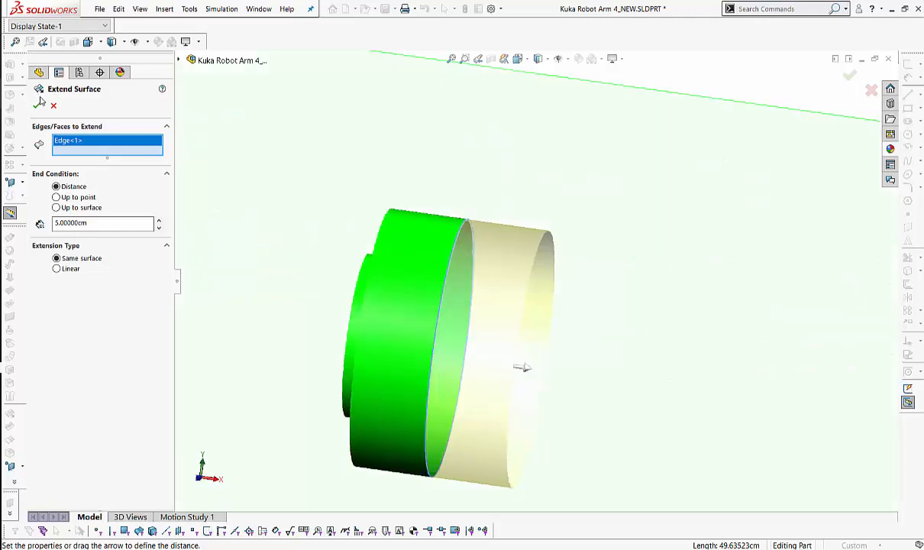
{"action": "middle_click_drag", "start_coordinate": [532, 233], "coordinate": [561, 265]}
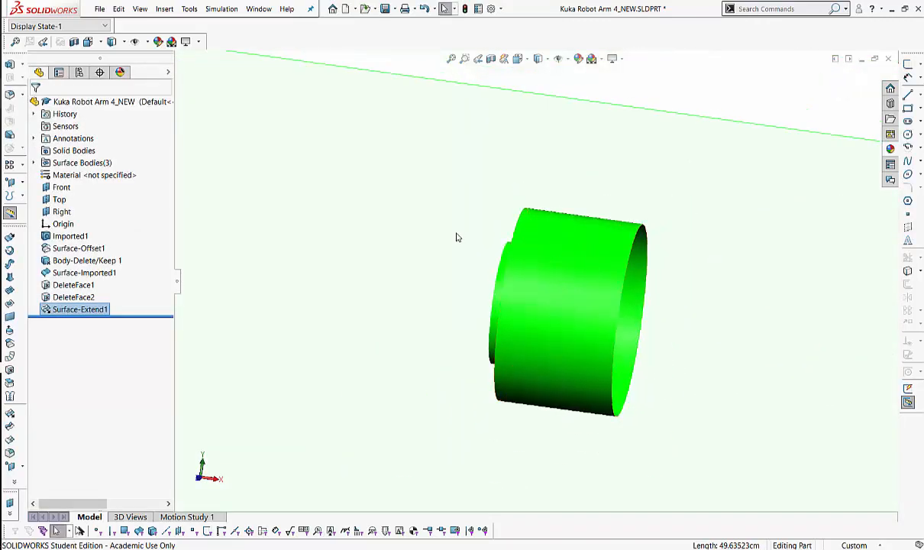
Check the narrow-end extension against the arm, and extend the circular joint surface's open edge by 8 cm with the Same surface type.
{"action": "middle_click_drag", "start_coordinate": [420, 246], "coordinate": [645, 192]}
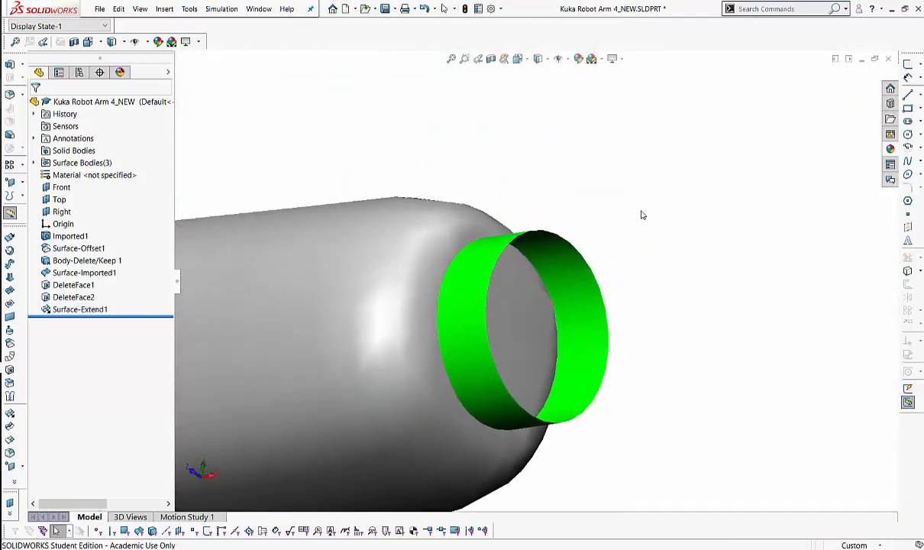
{"action": "scroll", "coordinate": [642, 215], "scroll_direction": "down", "scroll_amount": 1}
{"action": "left_click", "coordinate": [577, 263]}
{"action": "left_click", "coordinate": [559, 153]}
{"action": "middle_click_drag", "start_coordinate": [559, 153], "coordinate": [691, 263]}
{"action": "left_click", "coordinate": [164, 9]}
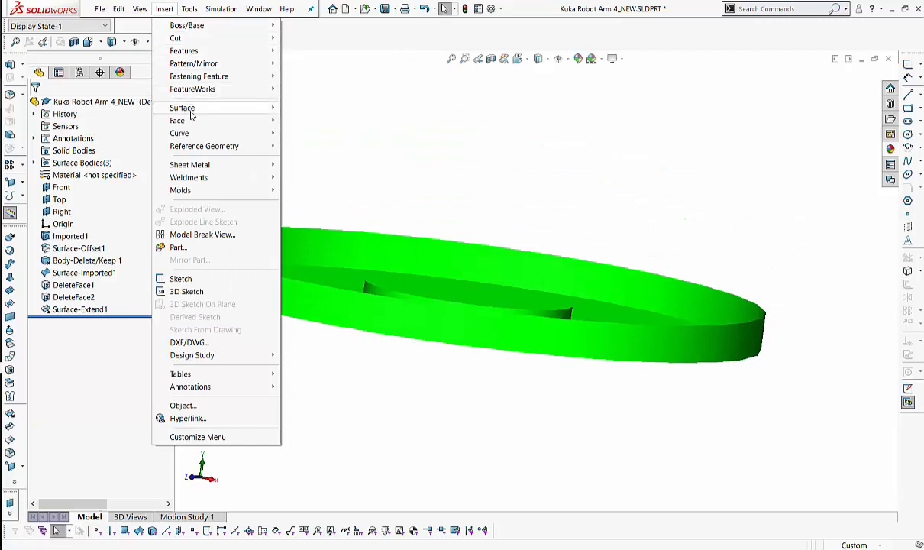
{"action": "mouse_move", "coordinate": [191, 111]}
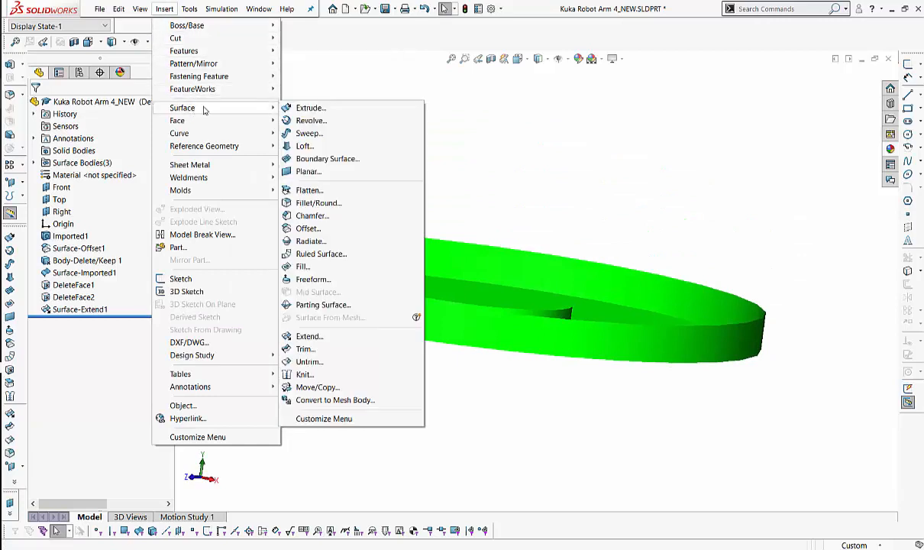
{"action": "left_click", "coordinate": [308, 337]}
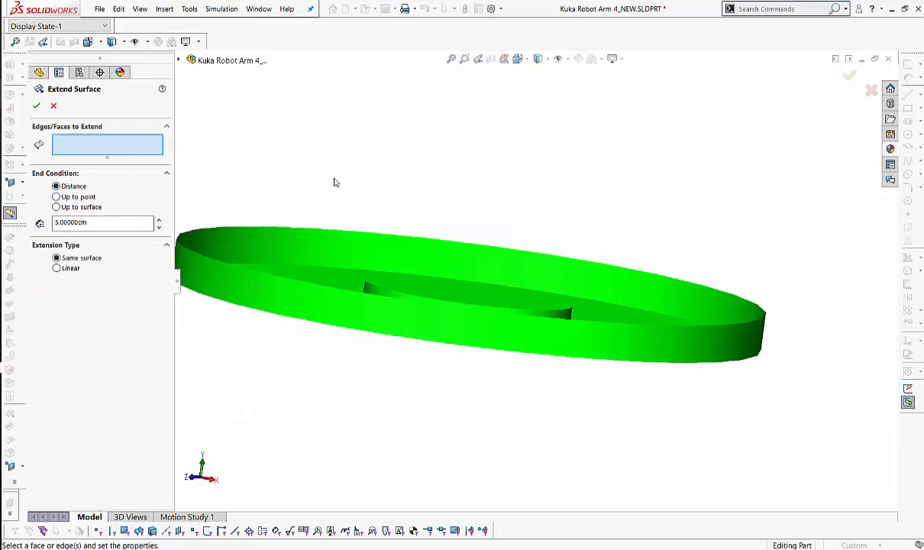
{"action": "left_click", "coordinate": [610, 267]}
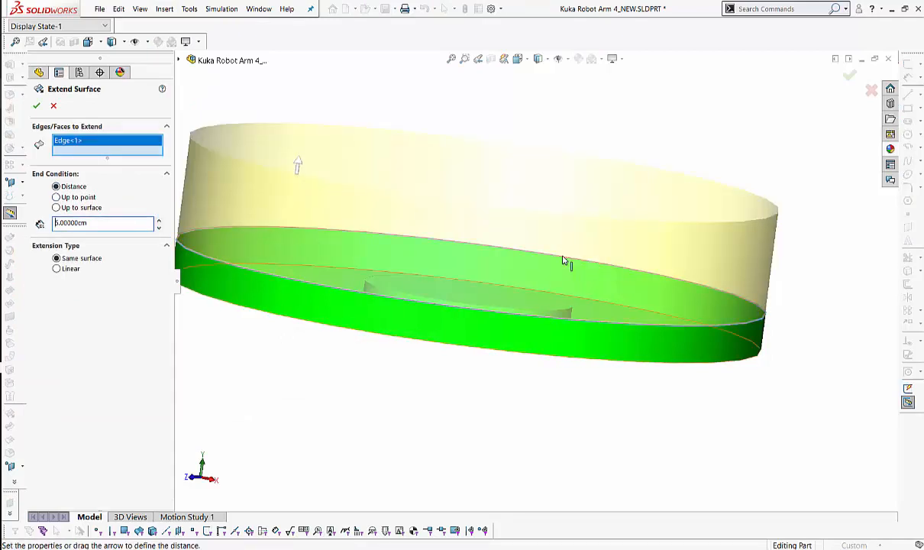
{"action": "middle_click_drag", "start_coordinate": [563, 262], "coordinate": [490, 312]}
{"action": "scroll", "coordinate": [490, 313], "scroll_direction": "up", "scroll_amount": 3}
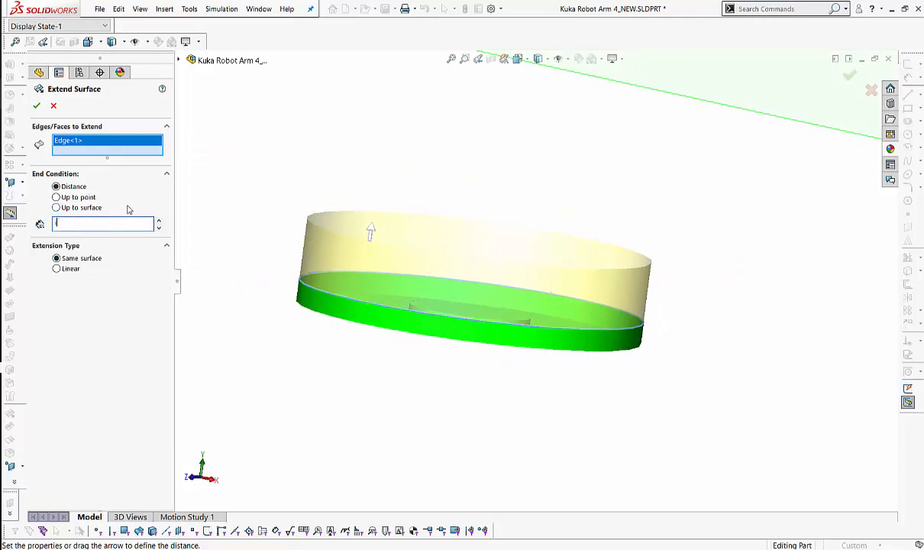
{"action": "middle_click_drag", "start_coordinate": [394, 187], "coordinate": [344, 210]}
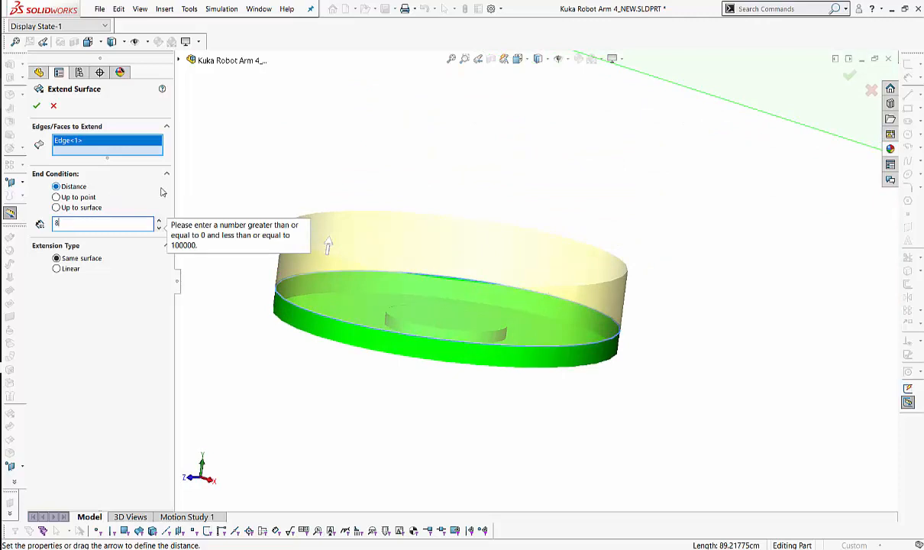
{"action": "middle_click_drag", "start_coordinate": [418, 179], "coordinate": [408, 250]}
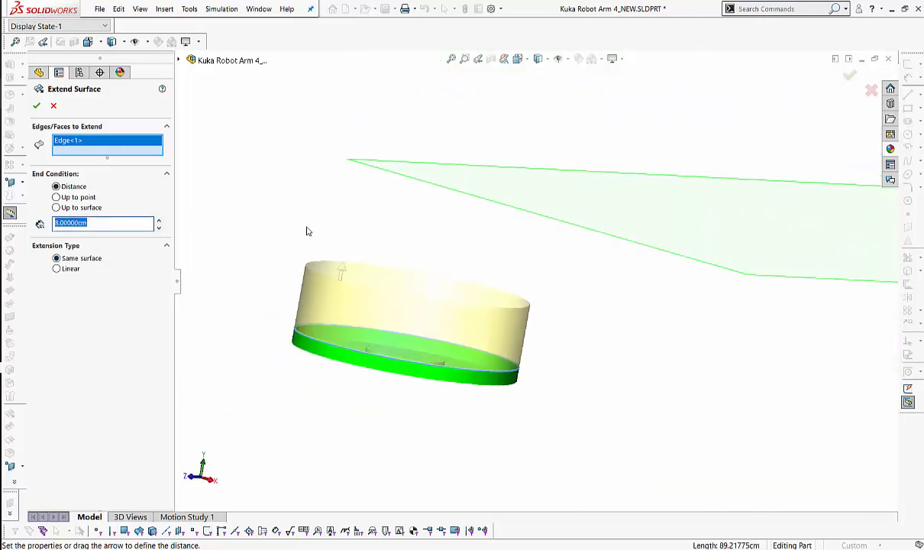
{"action": "middle_click_drag", "start_coordinate": [306, 230], "coordinate": [244, 176]}
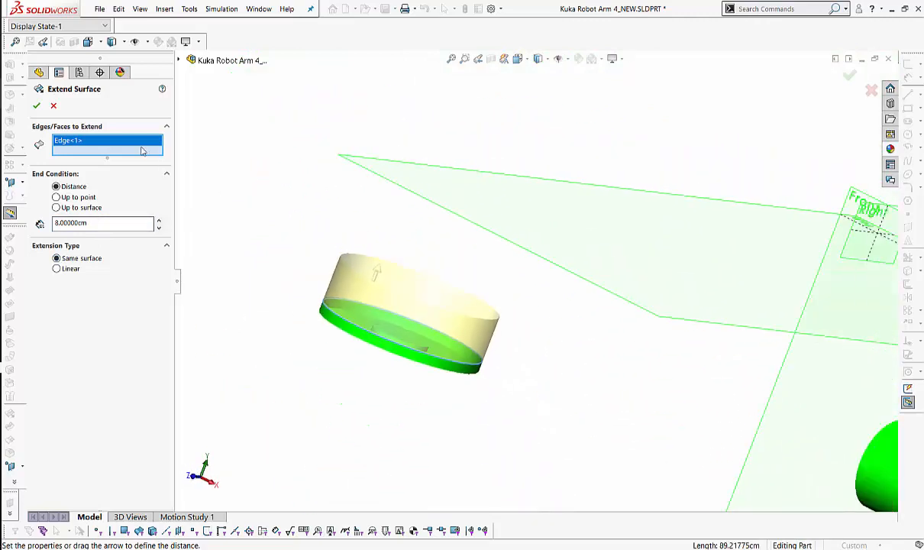
{"action": "left_click", "coordinate": [36, 106]}
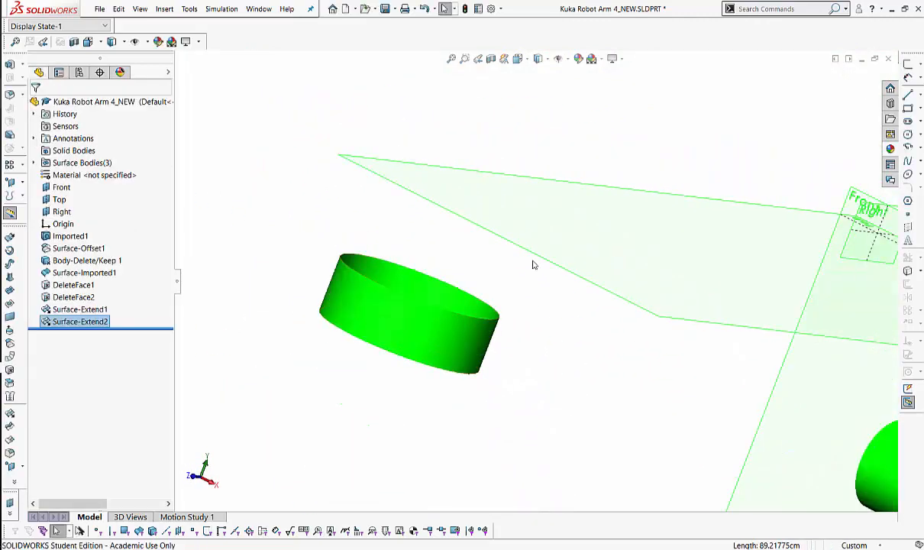
Show the imported arm surface and examine where the extended joint walls cross it using the Hidden Lines Visible display style.
{"action": "middle_click_drag", "start_coordinate": [532, 264], "coordinate": [432, 211]}
{"action": "scroll", "coordinate": [467, 270], "scroll_direction": "up", "scroll_amount": 3}
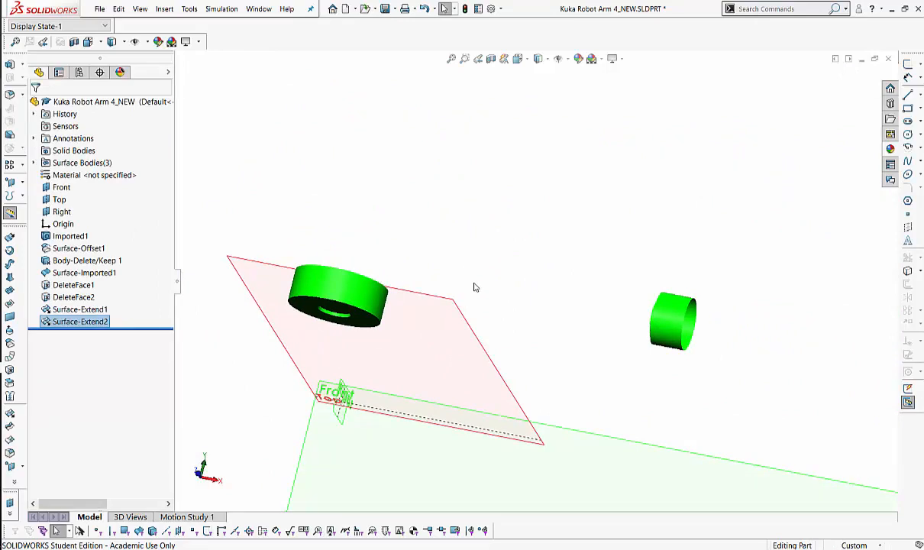
{"action": "key", "text": "shift+Tab"}
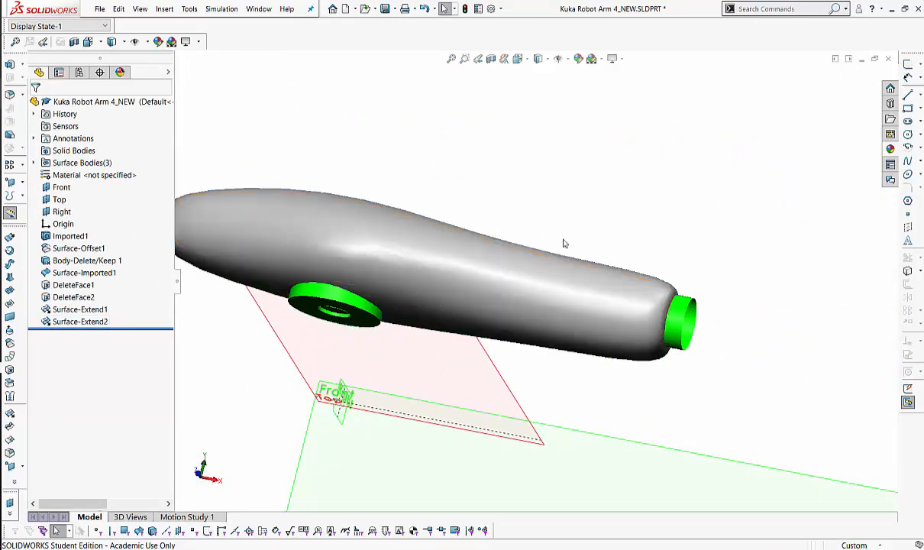
{"action": "middle_click_drag", "start_coordinate": [563, 242], "coordinate": [534, 104]}
{"action": "scroll", "coordinate": [576, 225], "scroll_direction": "down", "scroll_amount": 3}
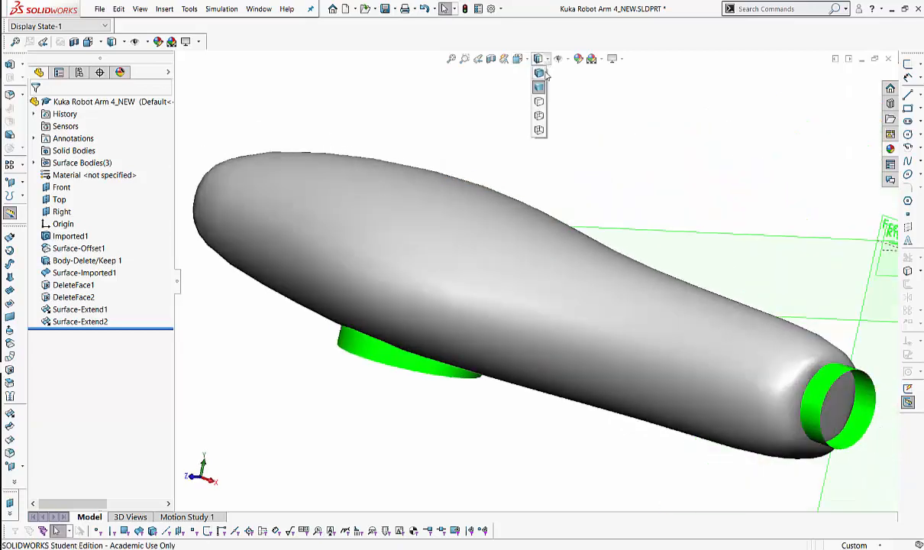
{"action": "left_click", "coordinate": [539, 116]}
{"action": "middle_click_drag", "start_coordinate": [542, 118], "coordinate": [664, 153]}
{"action": "middle_click_drag", "start_coordinate": [664, 153], "coordinate": [697, 177], "text": "ctrl"}
{"action": "middle_click_drag", "start_coordinate": [579, 316], "coordinate": [600, 270]}
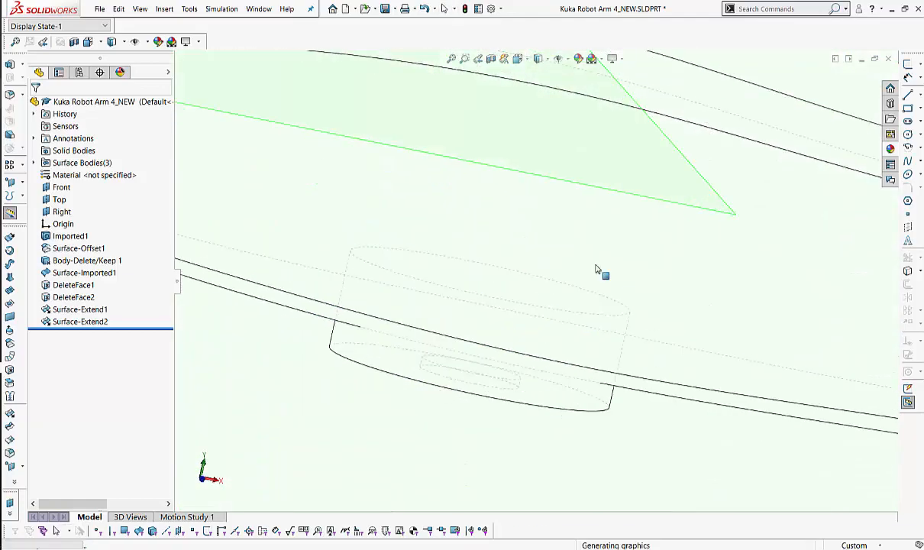
Set the display style to Shaded With Edges and inspect the circular joint's extended wall against the arm.
{"action": "left_click", "coordinate": [545, 60]}
{"action": "left_click", "coordinate": [539, 73]}
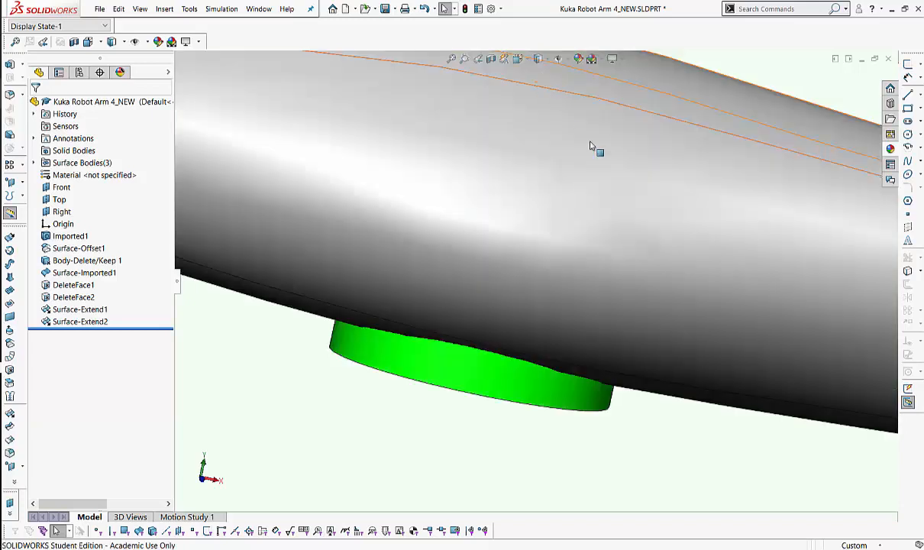
{"action": "scroll", "coordinate": [435, 265], "scroll_direction": "down", "scroll_amount": 3}
{"action": "scroll", "coordinate": [481, 242], "scroll_direction": "up", "scroll_amount": 3}
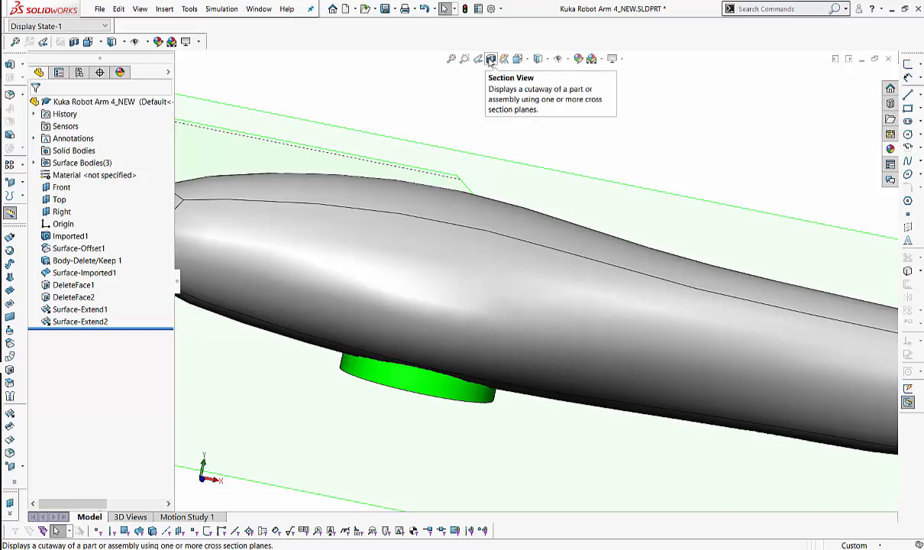
Start a planar section view through the arm on the Front reference plane.
{"action": "left_click", "coordinate": [490, 62]}
{"action": "scroll", "coordinate": [492, 273], "scroll_direction": "up", "scroll_amount": 3}
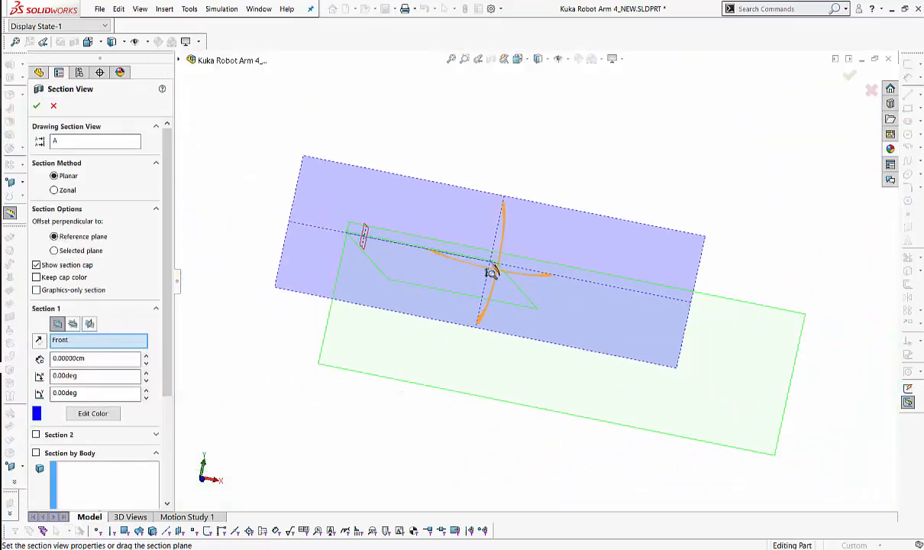
Section the arm along the Right plane at a 33.4 cm offset to examine the round joint.
{"action": "scroll", "coordinate": [491, 272], "scroll_direction": "down", "scroll_amount": 3}
{"action": "middle_click_drag", "start_coordinate": [441, 202], "coordinate": [408, 198]}
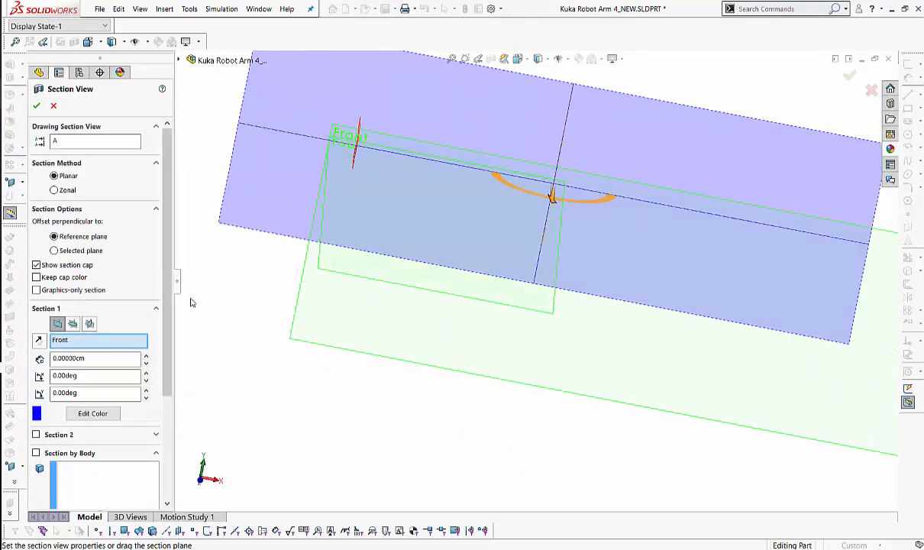
{"action": "left_click", "coordinate": [74, 324]}
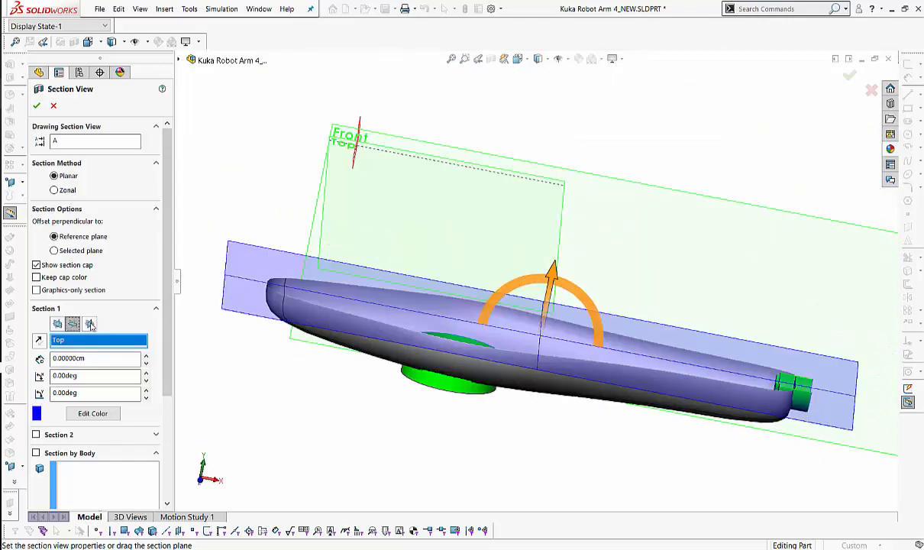
{"action": "left_click", "coordinate": [90, 325]}
{"action": "middle_click_drag", "start_coordinate": [507, 183], "coordinate": [339, 282]}
{"action": "left_click_drag", "start_coordinate": [349, 270], "coordinate": [456, 274]}
{"action": "middle_click_drag", "start_coordinate": [511, 305], "coordinate": [580, 93], "text": "ctrl"}
{"action": "middle_click_drag", "start_coordinate": [588, 198], "coordinate": [595, 236]}
{"action": "middle_click_drag", "start_coordinate": [595, 237], "coordinate": [599, 252], "text": "ctrl"}
{"action": "scroll", "coordinate": [550, 284], "scroll_direction": "up", "scroll_amount": 6}
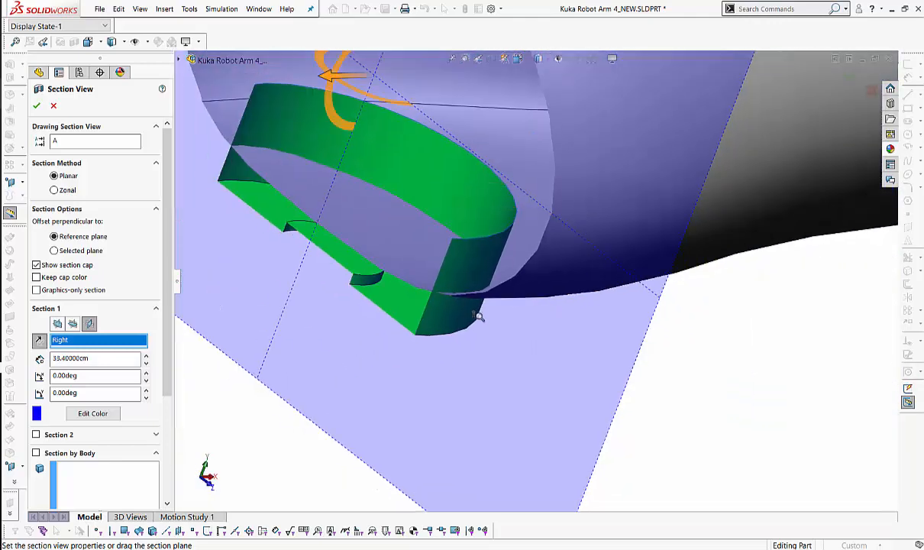
Examine the arm's interior with the section plane moved to a 24.1 cm offset, and leave the section view without keeping it.
{"action": "scroll", "coordinate": [508, 271], "scroll_direction": "down", "scroll_amount": 2}
{"action": "middle_click_drag", "start_coordinate": [507, 270], "coordinate": [598, 344], "text": "ctrl"}
{"action": "scroll", "coordinate": [546, 290], "scroll_direction": "up", "scroll_amount": 2}
{"action": "scroll", "coordinate": [521, 315], "scroll_direction": "down", "scroll_amount": 1}
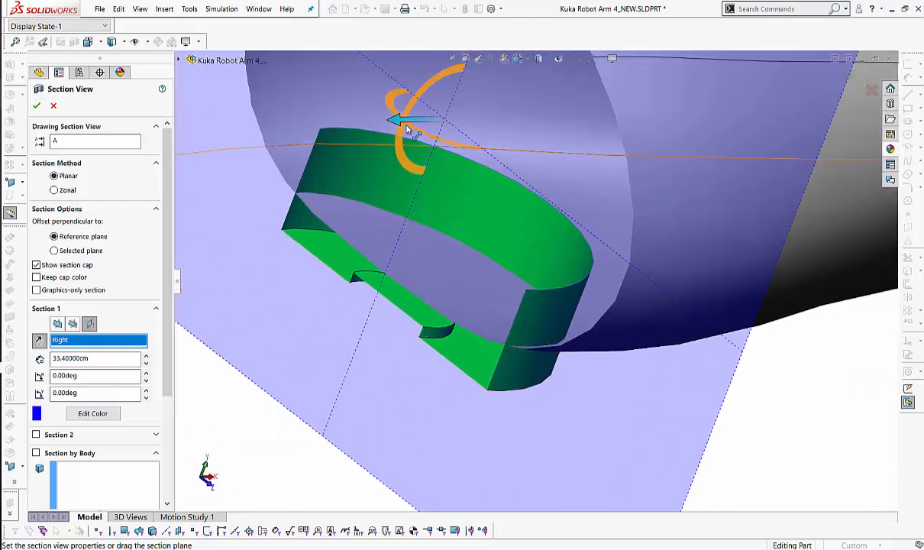
{"action": "left_click_drag", "start_coordinate": [403, 132], "coordinate": [325, 181]}
{"action": "scroll", "coordinate": [460, 331], "scroll_direction": "up", "scroll_amount": 4}
{"action": "scroll", "coordinate": [355, 295], "scroll_direction": "up", "scroll_amount": 1}
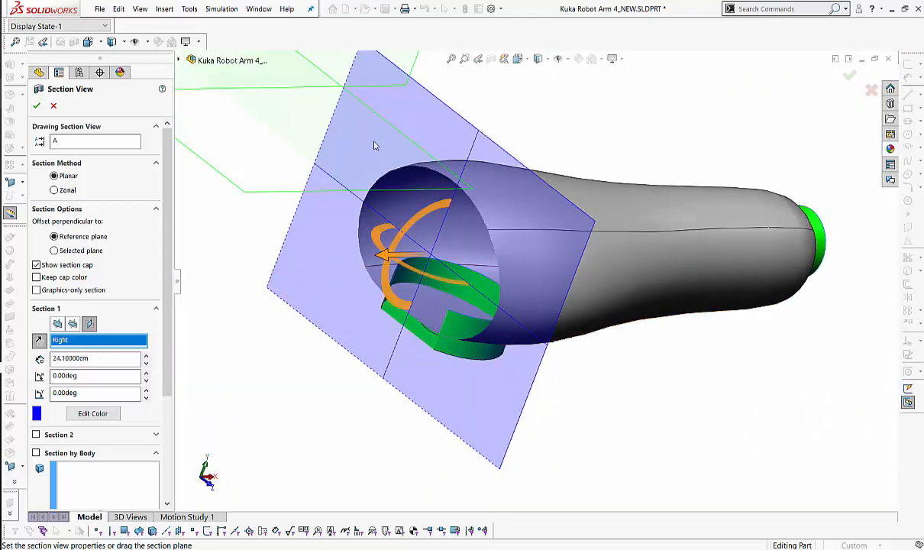
{"action": "key", "text": "Escape"}
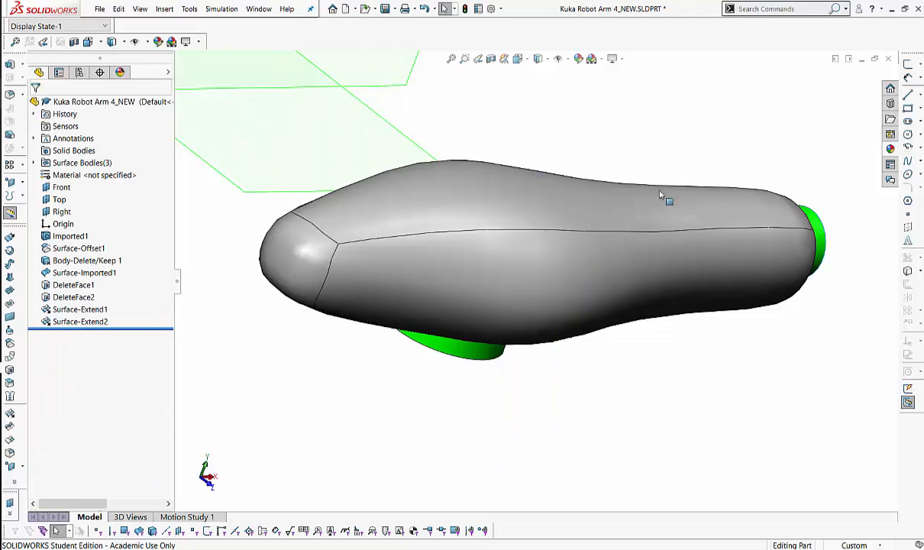
Start a Save As of the part and copy the path of the OBJ_IGES_FBX_TOPMOD folder from File Explorer.
{"action": "middle_click_drag", "start_coordinate": [660, 195], "coordinate": [663, 107]}
{"action": "mouse_move", "coordinate": [663, 107]}
{"action": "middle_mouse_down", "text": "ctrl"}
{"action": "mouse_move", "coordinate": [557, 141]}
{"action": "mouse_move", "coordinate": [649, 100]}
{"action": "middle_mouse_up", "text": "ctrl"}
{"action": "scroll", "coordinate": [541, 260], "scroll_direction": "up", "scroll_amount": 2}
{"action": "middle_click_drag", "start_coordinate": [540, 229], "coordinate": [414, 179]}
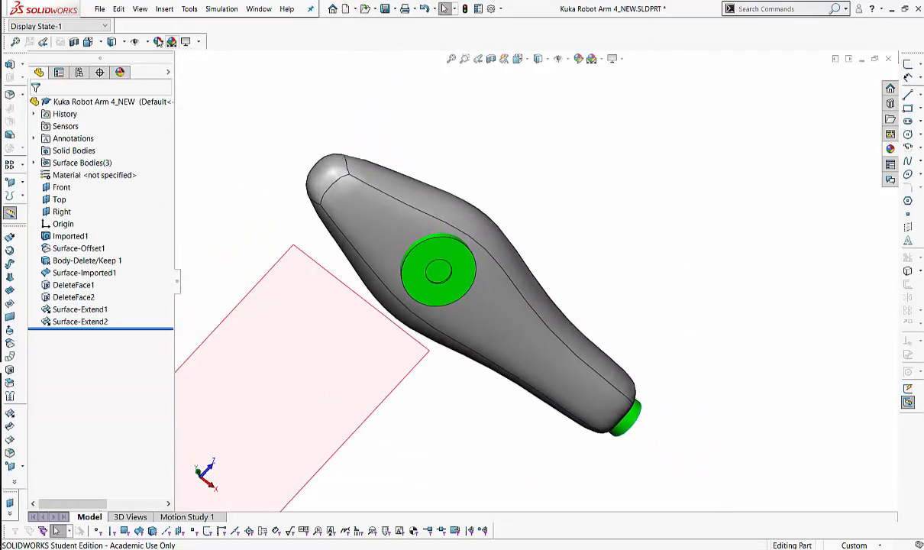
{"action": "left_click", "coordinate": [99, 9]}
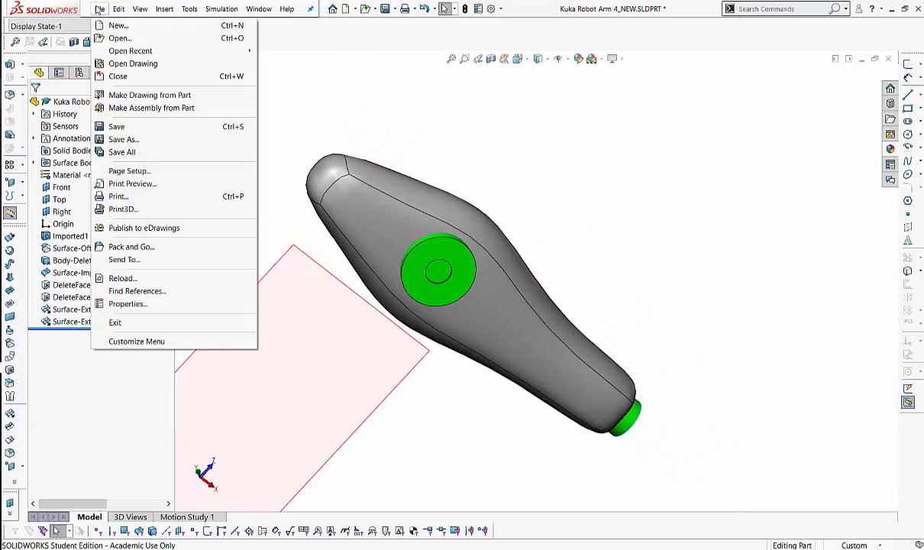
{"action": "left_click", "coordinate": [124, 140]}
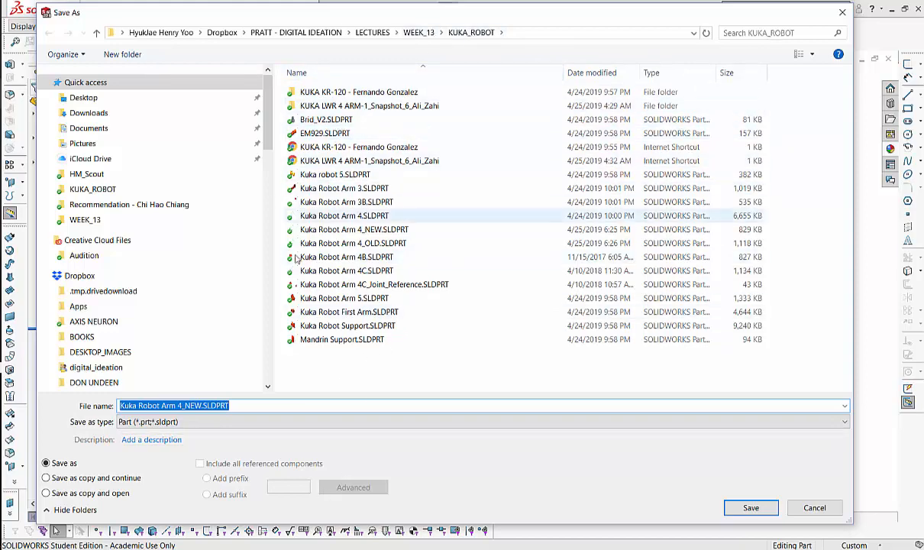
{"action": "key", "text": "alt+Tab"}
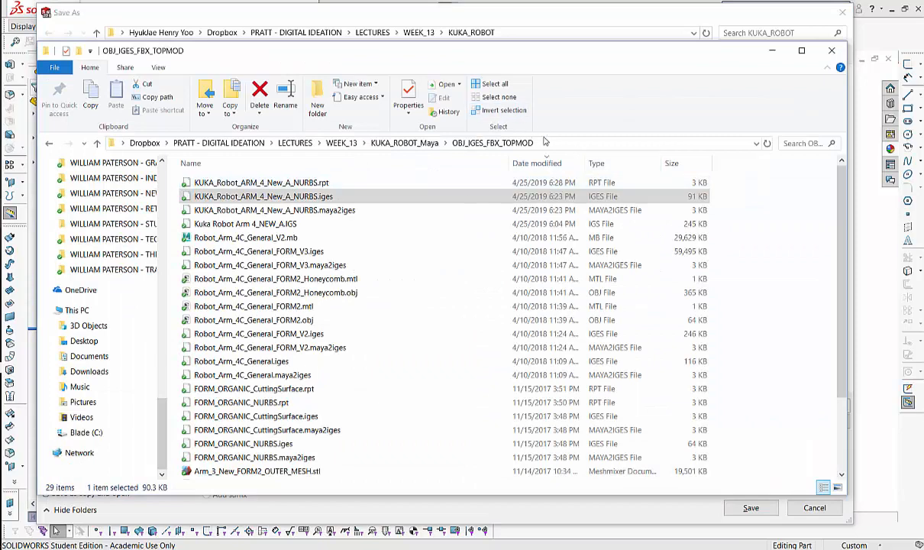
{"action": "left_click", "coordinate": [549, 143]}
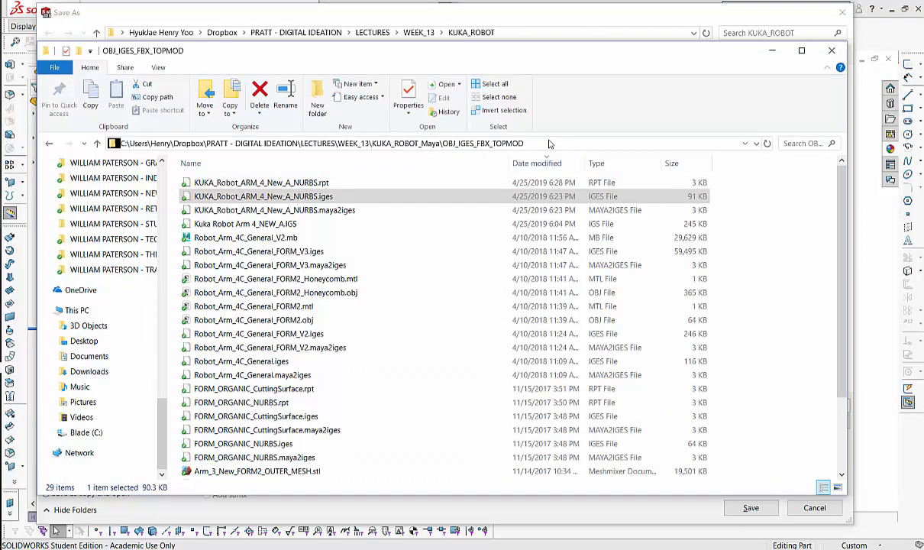
{"action": "right_click", "coordinate": [244, 144]}
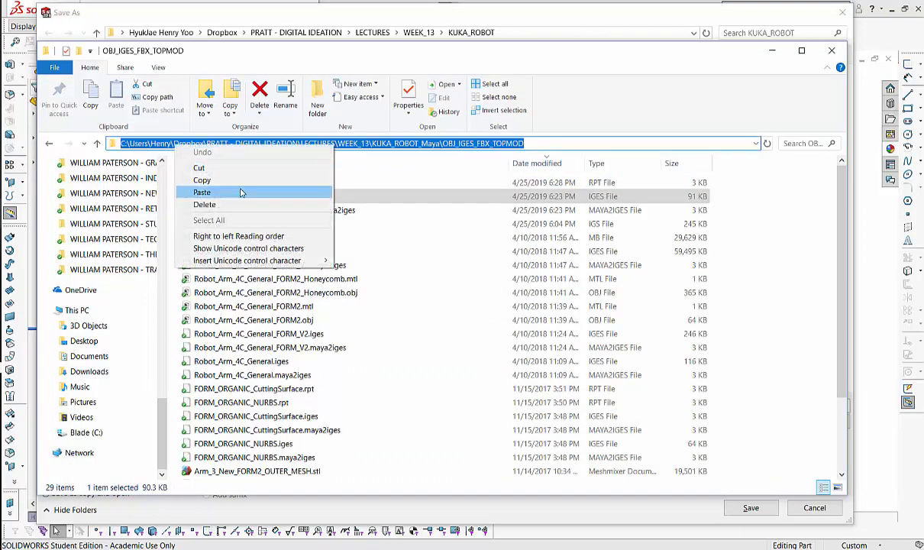
{"action": "left_click", "coordinate": [293, 177]}
{"action": "key", "text": "alt+Tab"}
{"action": "left_click", "coordinate": [292, 193]}
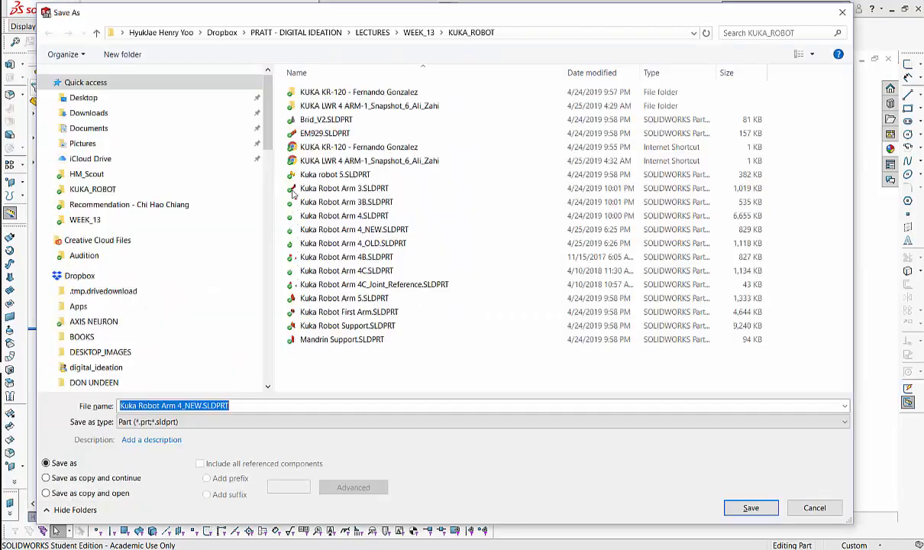
Save the part as Kuka Robot Arm 4_NEW.SLDPRT in the OBJ_IGES_FBX_TOPMOD folder and return to the model.
{"action": "left_click", "coordinate": [527, 32]}
{"action": "key", "text": "BackSpace"}
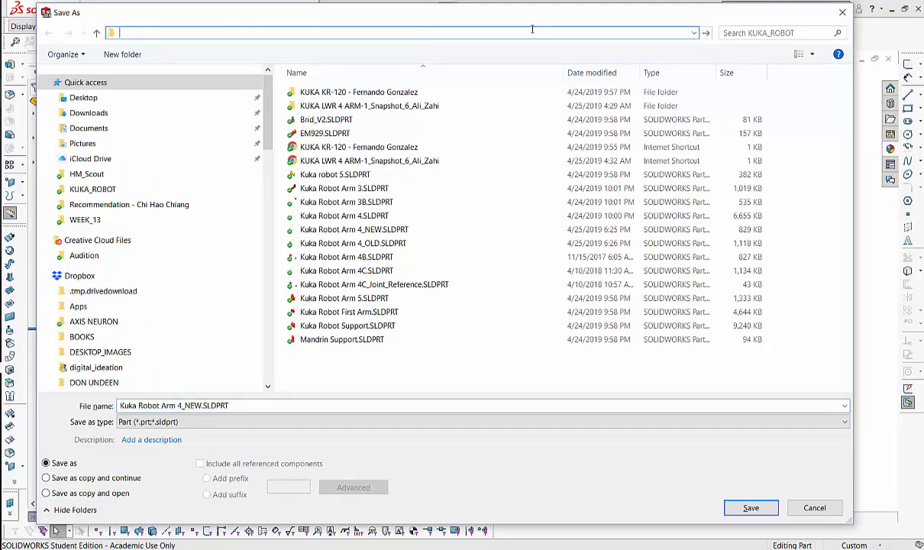
{"action": "key", "text": "ctrl+v"}
{"action": "key", "text": "Return"}
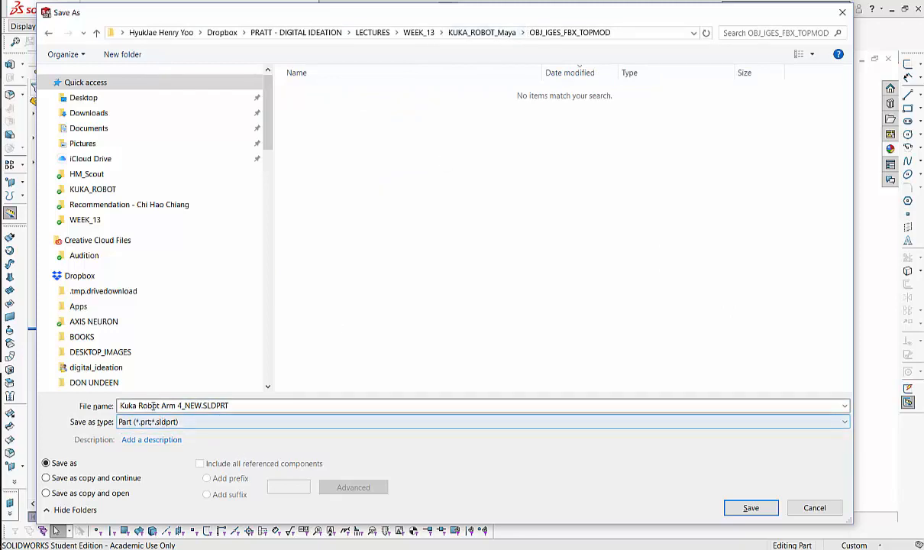
{"action": "left_click", "coordinate": [750, 508]}
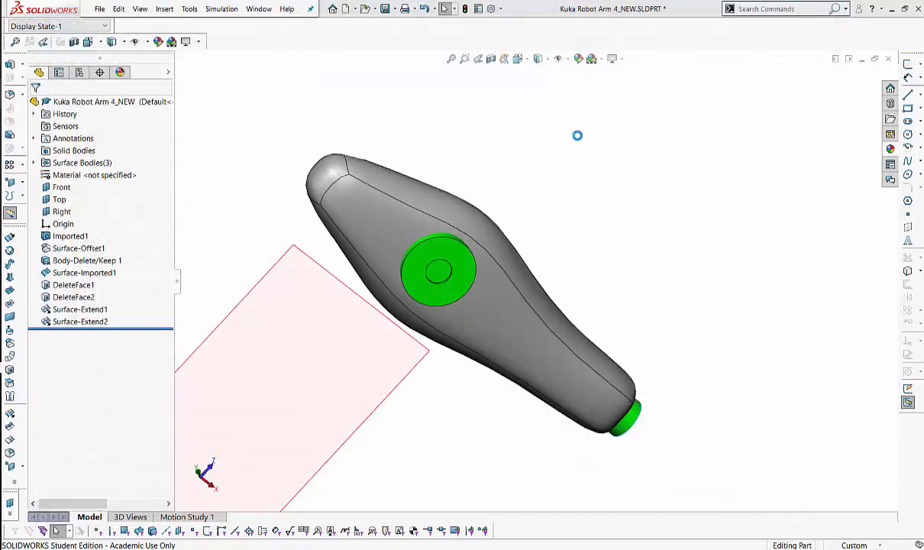
{"action": "key", "text": "alt+Tab"}
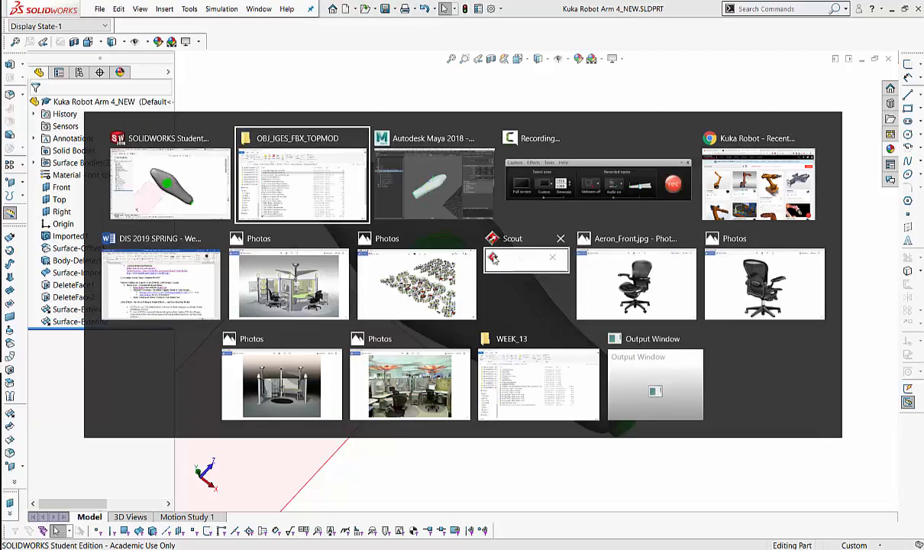
{"action": "left_click", "coordinate": [167, 181]}
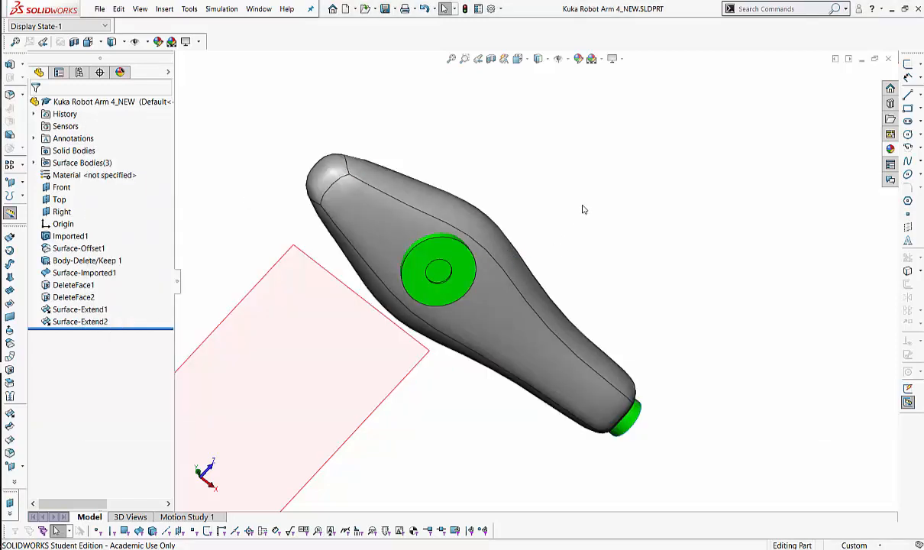
Start a mutual surface trim between the arm body Surface-Imported1 and the large round joint Surface-Extend2.
{"action": "middle_click_drag", "start_coordinate": [583, 209], "coordinate": [603, 361]}
{"action": "middle_click_drag", "start_coordinate": [611, 309], "coordinate": [610, 229], "text": "shift"}
{"action": "middle_click_drag", "start_coordinate": [711, 354], "coordinate": [790, 298], "text": "ctrl"}
{"action": "middle_click_drag", "start_coordinate": [790, 298], "coordinate": [744, 239], "text": "shift"}
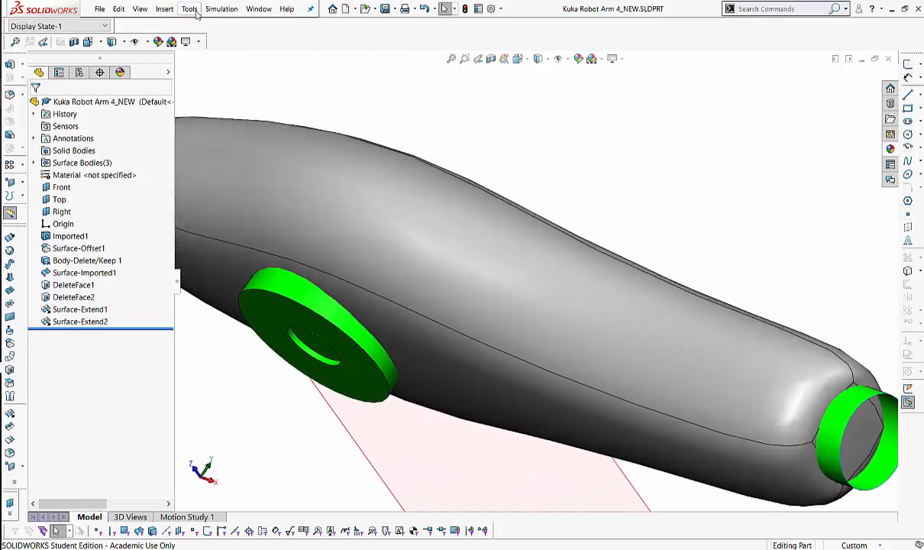
{"action": "scroll", "coordinate": [703, 194], "scroll_direction": "down", "scroll_amount": 3}
{"action": "middle_click_drag", "start_coordinate": [653, 218], "coordinate": [730, 311]}
{"action": "scroll", "coordinate": [680, 230], "scroll_direction": "up", "scroll_amount": 3}
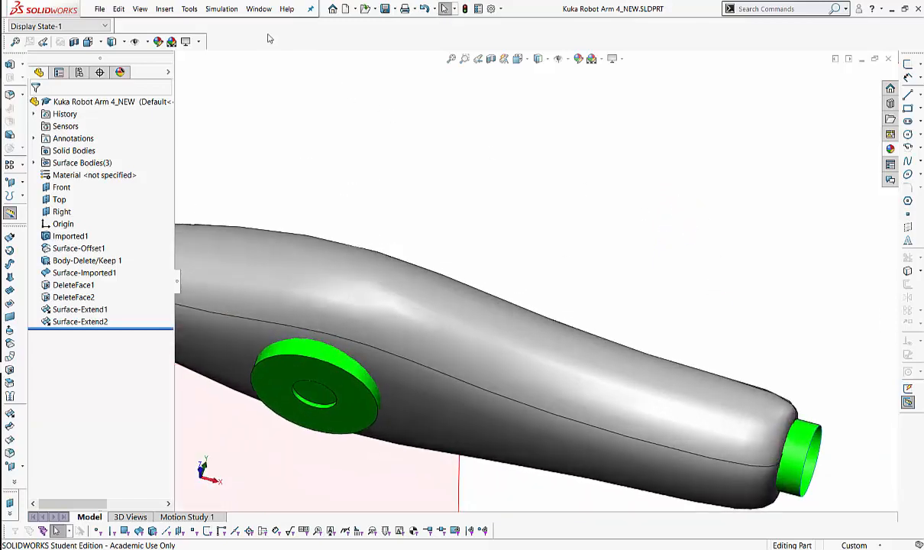
{"action": "left_click", "coordinate": [165, 10]}
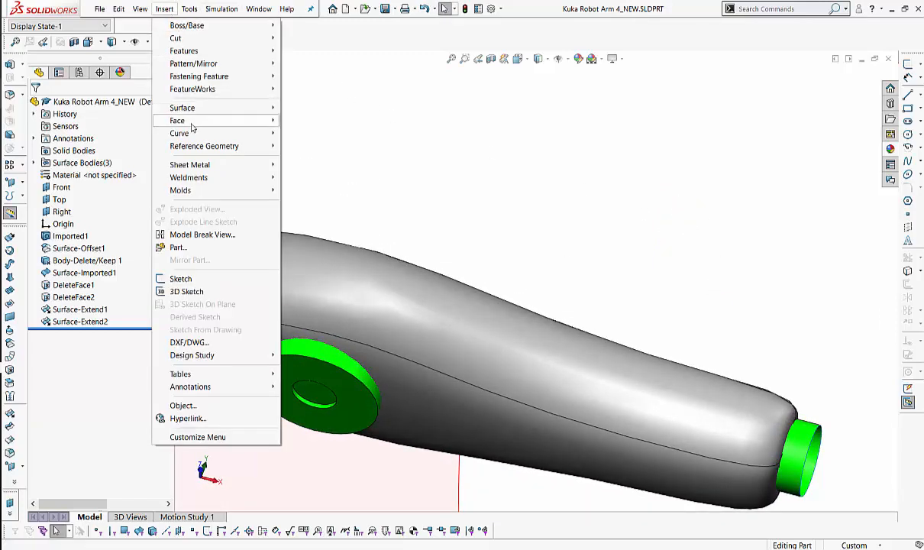
{"action": "mouse_move", "coordinate": [194, 109]}
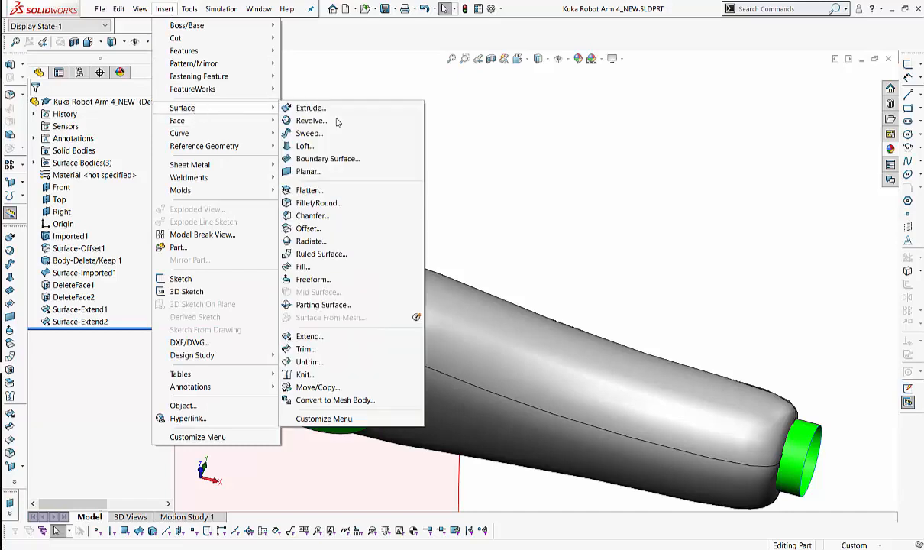
{"action": "left_click", "coordinate": [312, 350]}
{"action": "mouse_move", "coordinate": [629, 191]}
{"action": "middle_mouse_down"}
{"action": "mouse_move", "coordinate": [652, 196]}
{"action": "mouse_move", "coordinate": [639, 198]}
{"action": "middle_mouse_up"}
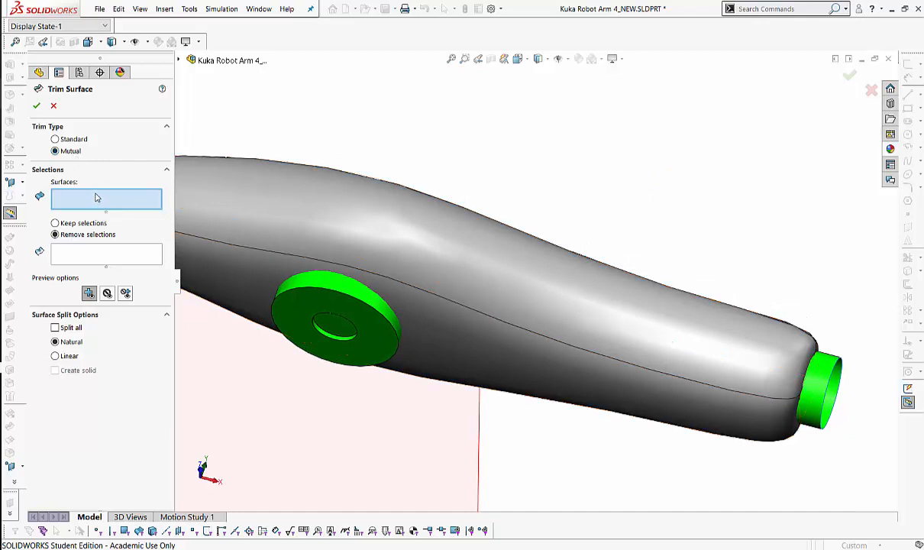
{"action": "left_click", "coordinate": [290, 204]}
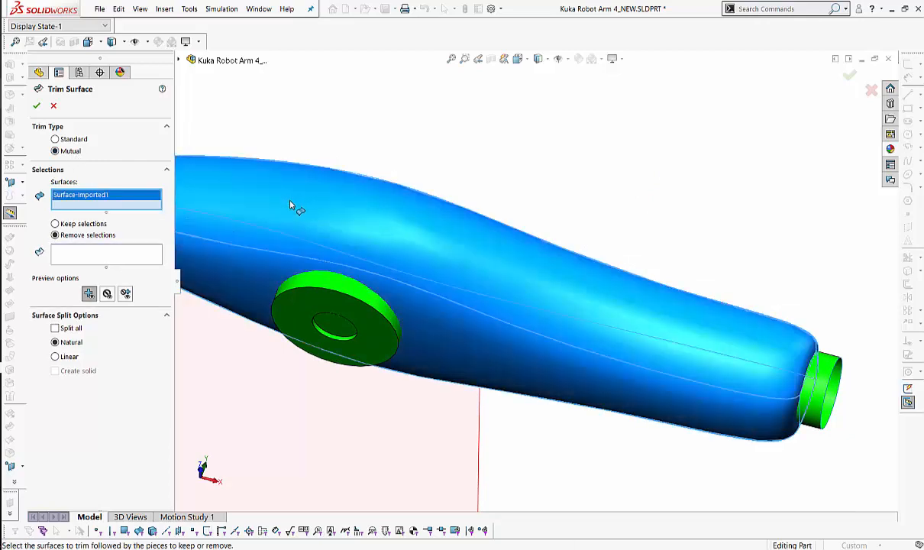
{"action": "left_click", "coordinate": [281, 300]}
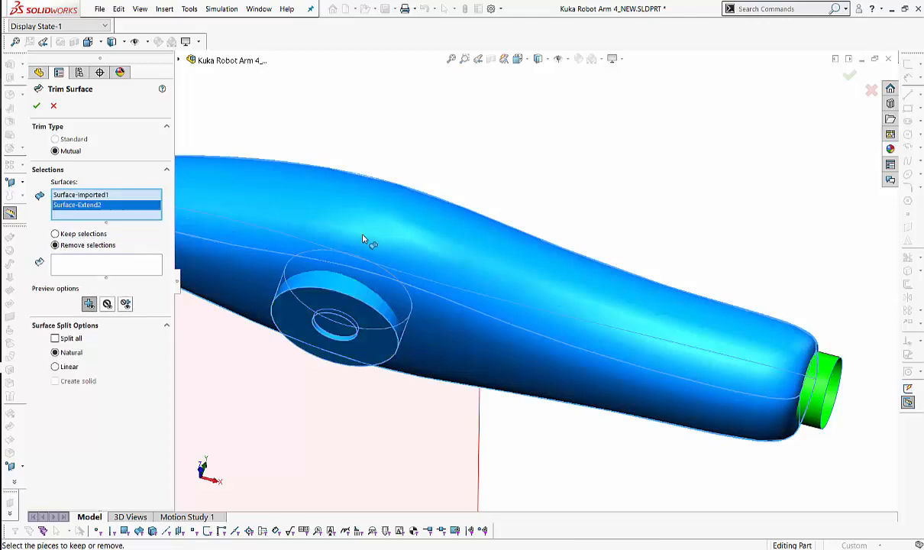
Try the trim with Keep selections, picking the arm body piece and the outer piece of the round joint.
{"action": "middle_click_drag", "start_coordinate": [365, 239], "coordinate": [594, 115]}
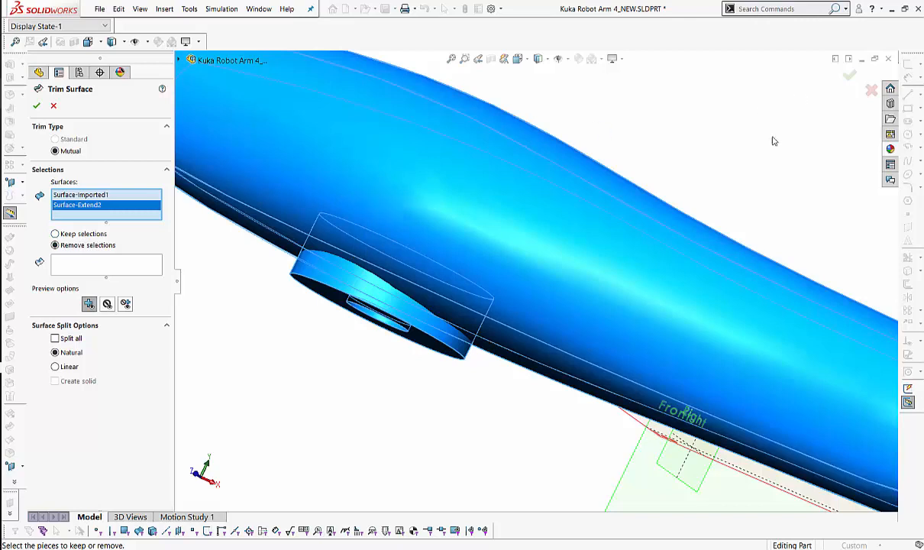
{"action": "middle_click_drag", "start_coordinate": [773, 140], "coordinate": [674, 165]}
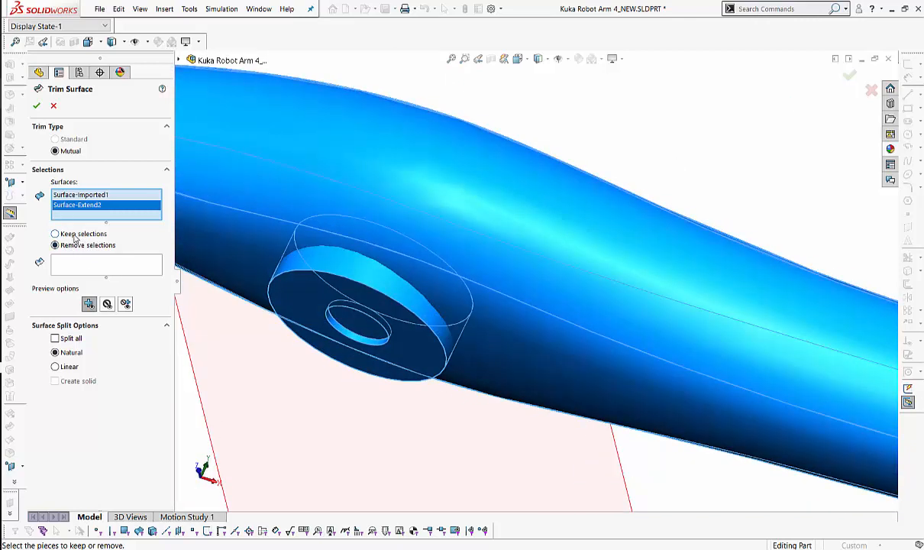
{"action": "left_click", "coordinate": [66, 264]}
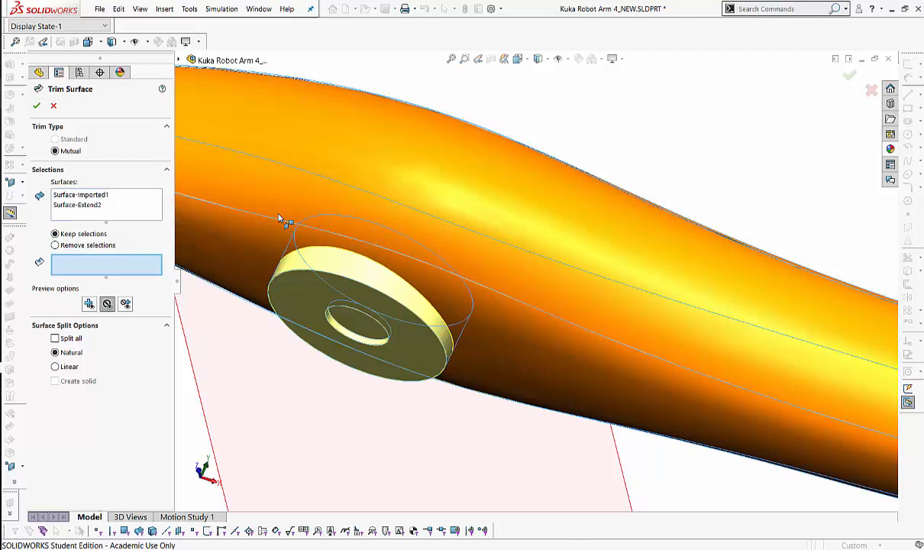
{"action": "left_click", "coordinate": [277, 171]}
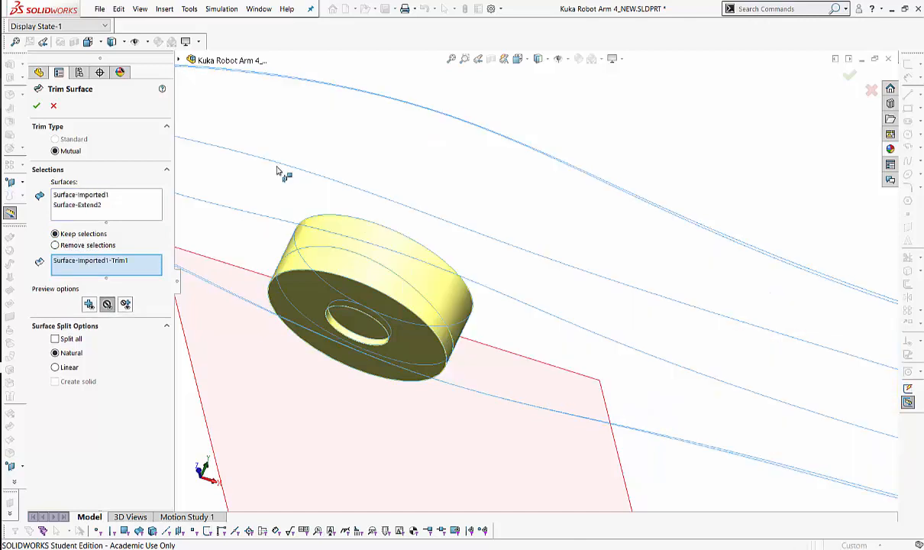
{"action": "left_click", "coordinate": [279, 268]}
{"action": "middle_click_drag", "start_coordinate": [491, 297], "coordinate": [562, 309]}
{"action": "middle_click_drag", "start_coordinate": [563, 309], "coordinate": [650, 223], "text": "shift"}
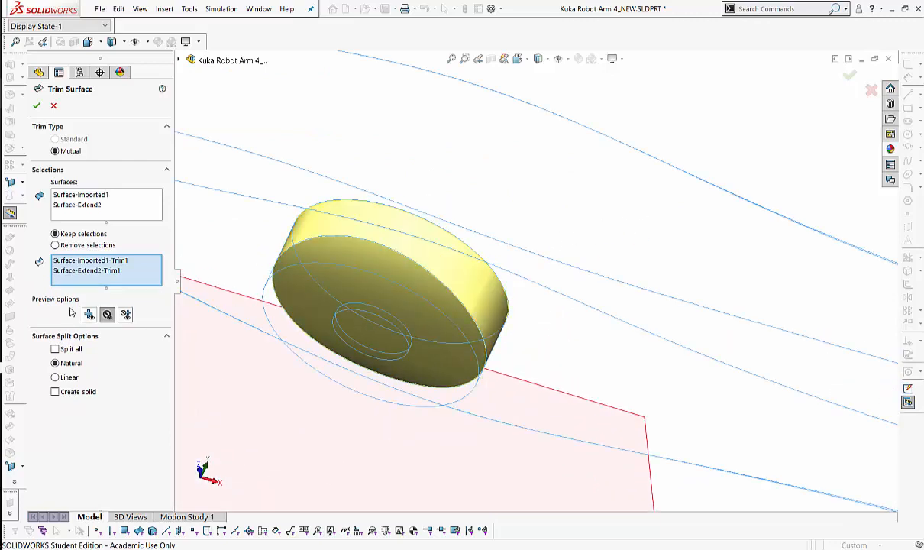
Switch the trim to Remove selections and clear both the arm body piece and the outer round joint piece from the selection.
{"action": "left_click", "coordinate": [61, 245]}
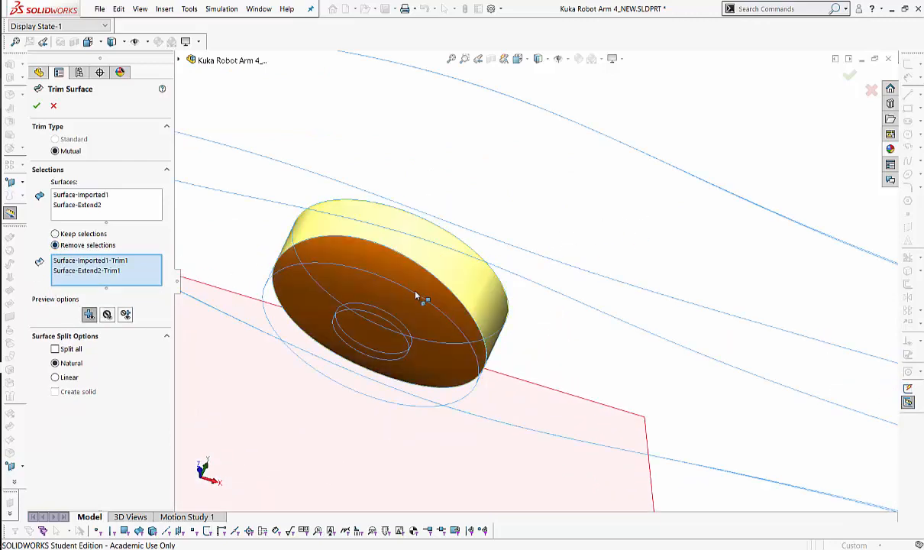
{"action": "middle_click_drag", "start_coordinate": [490, 332], "coordinate": [538, 344], "text": "ctrl"}
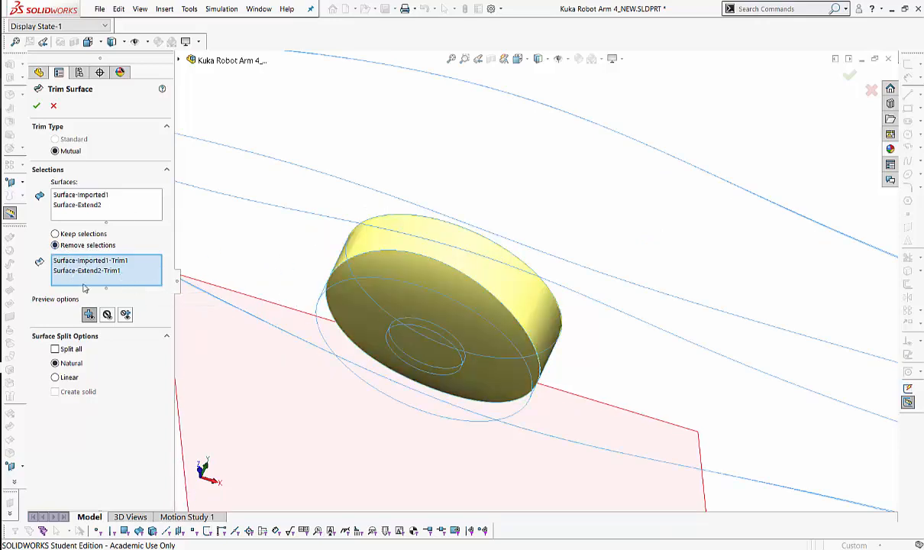
{"action": "left_click", "coordinate": [95, 259]}
{"action": "left_click", "coordinate": [85, 270], "text": "ctrl"}
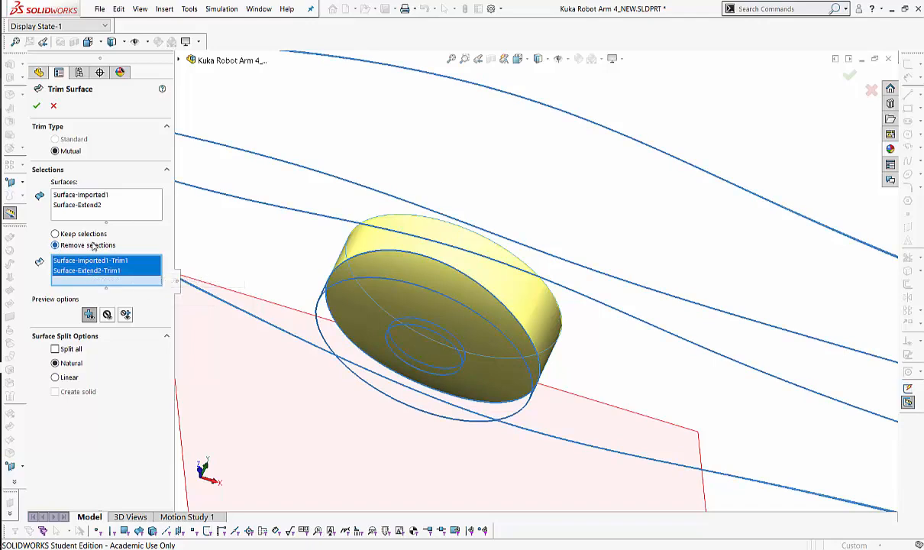
{"action": "key", "text": "Delete"}
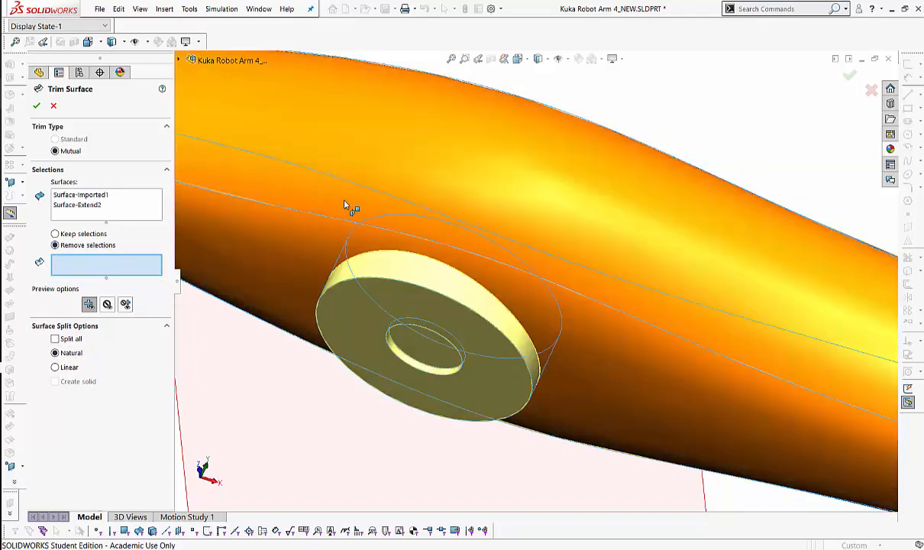
Try picking the arm body as a piece to remove, and delete that pick from the selection.
{"action": "left_click", "coordinate": [347, 204]}
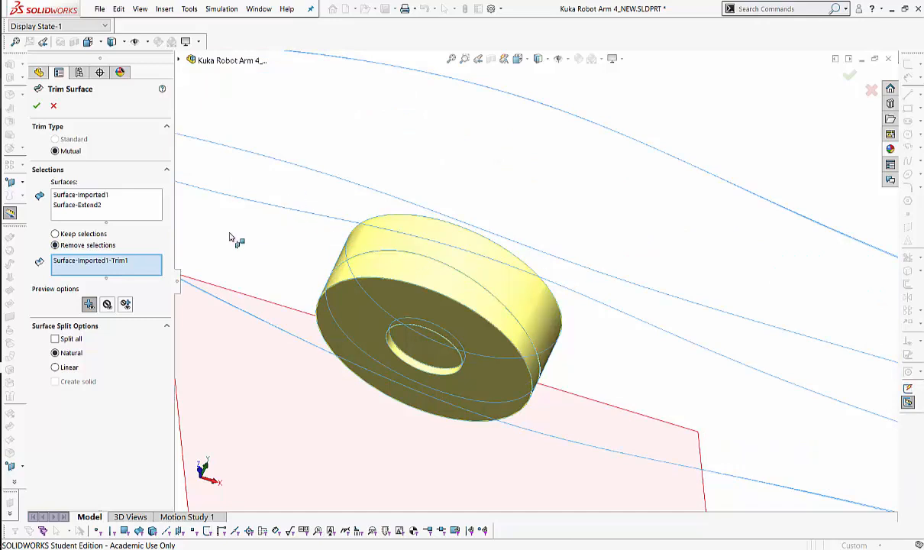
{"action": "left_click", "coordinate": [90, 262]}
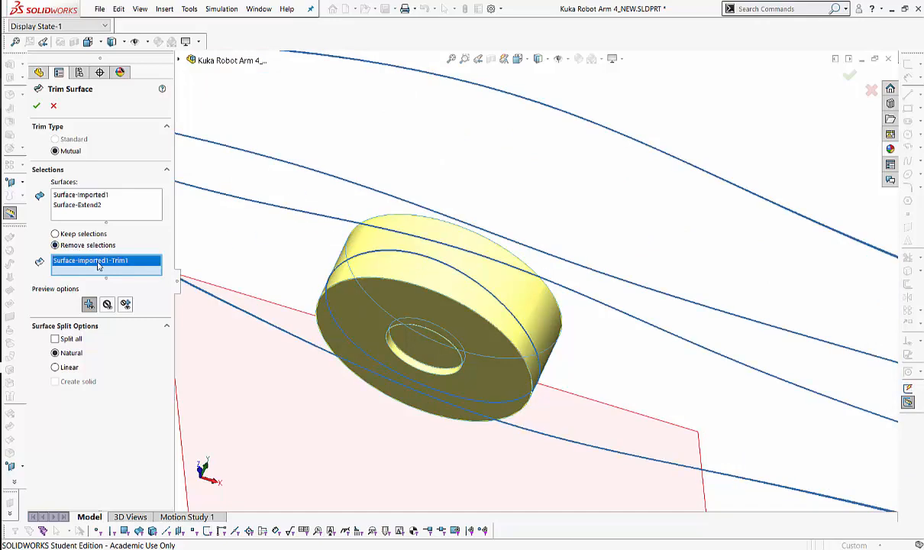
{"action": "key", "text": "Delete"}
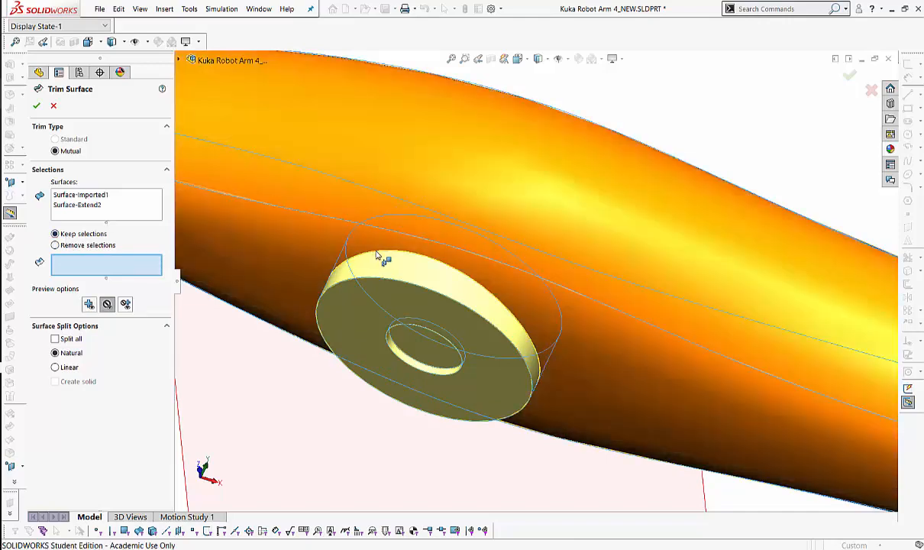
Set the trim to Remove selections and examine where the round joint passes through the arm body from several angles.
{"action": "middle_click_drag", "start_coordinate": [485, 304], "coordinate": [507, 284], "text": "ctrl"}
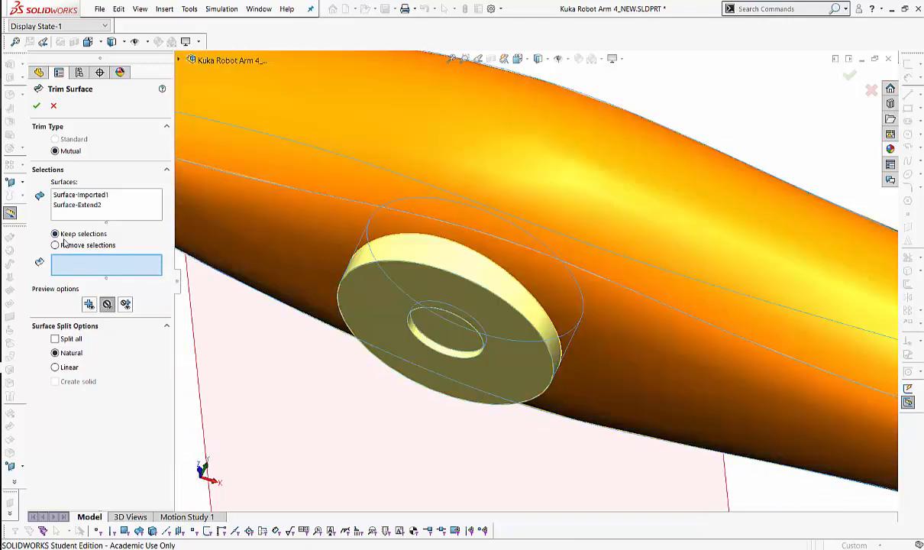
{"action": "left_click", "coordinate": [55, 245]}
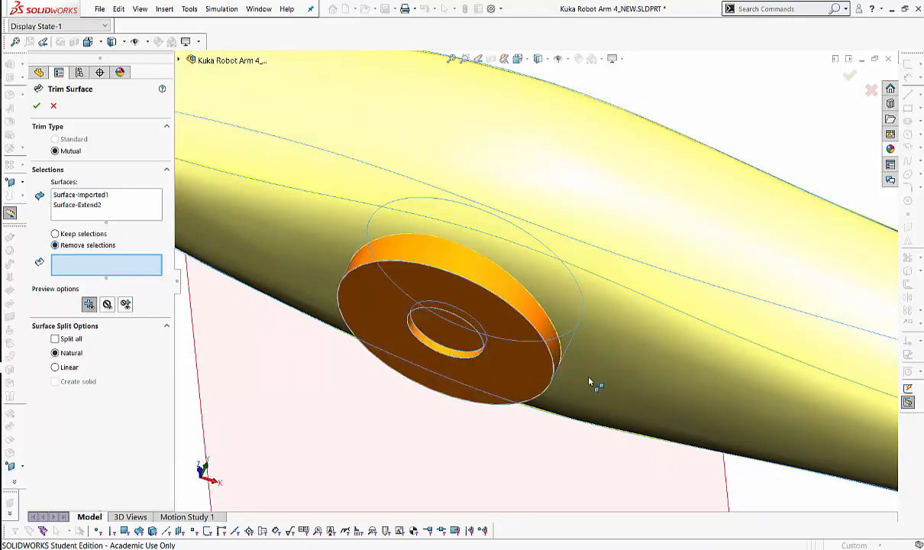
{"action": "scroll", "coordinate": [573, 372], "scroll_direction": "down", "scroll_amount": 2}
{"action": "scroll", "coordinate": [573, 372], "scroll_direction": "down", "scroll_amount": 3}
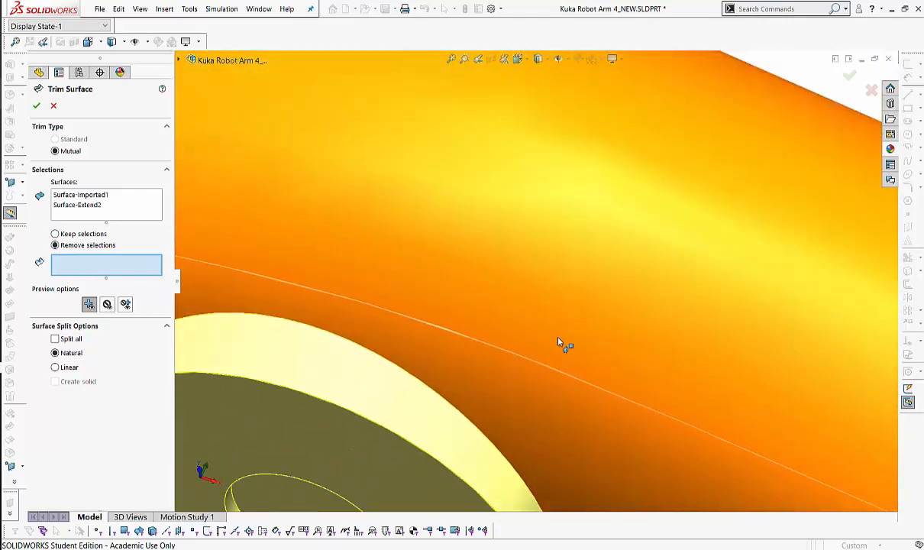
{"action": "middle_click_drag", "start_coordinate": [561, 347], "coordinate": [282, 292]}
{"action": "middle_click_drag", "start_coordinate": [598, 316], "coordinate": [300, 466], "text": "ctrl"}
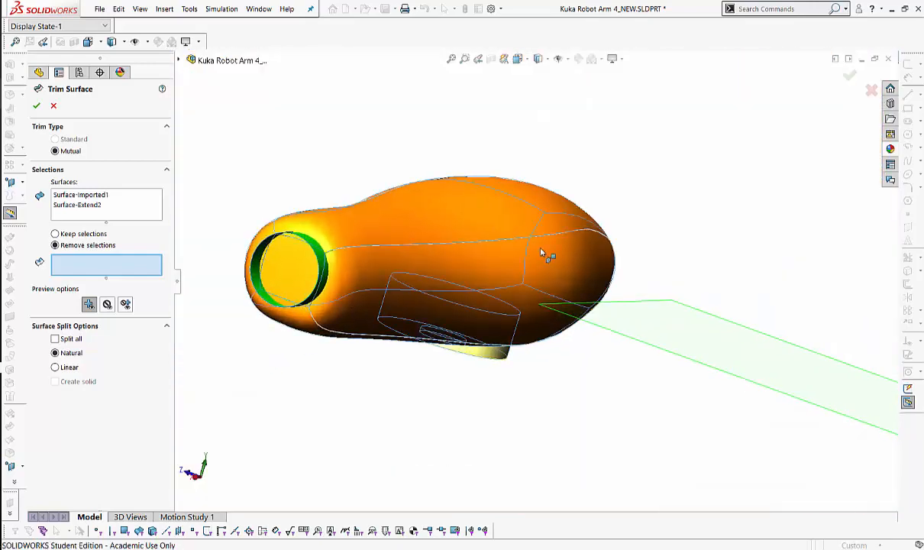
{"action": "middle_click_drag", "start_coordinate": [615, 234], "coordinate": [716, 222], "text": "ctrl"}
{"action": "middle_click_drag", "start_coordinate": [653, 204], "coordinate": [479, 281], "text": "shift"}
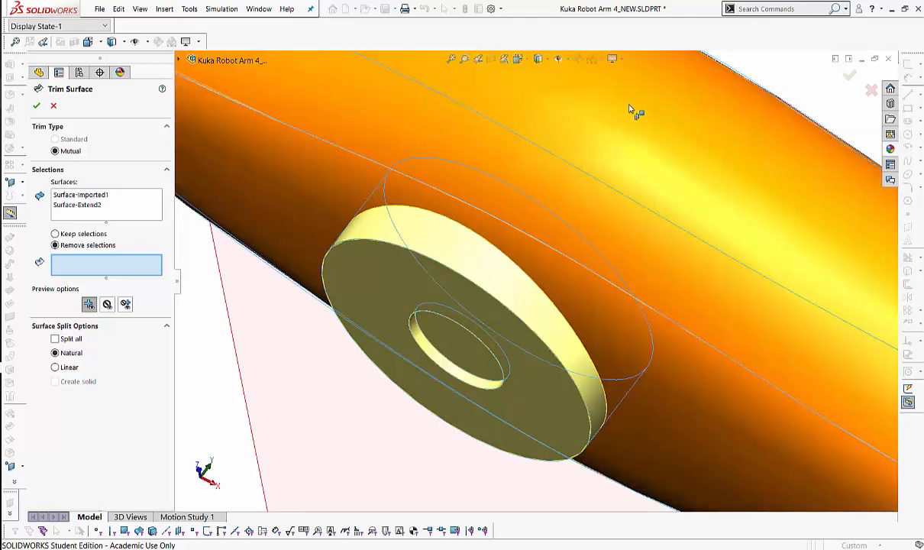
Try picking the Surface-Imported1 face with Select Other as the piece to remove, and clear the selection.
{"action": "right_click", "coordinate": [500, 208]}
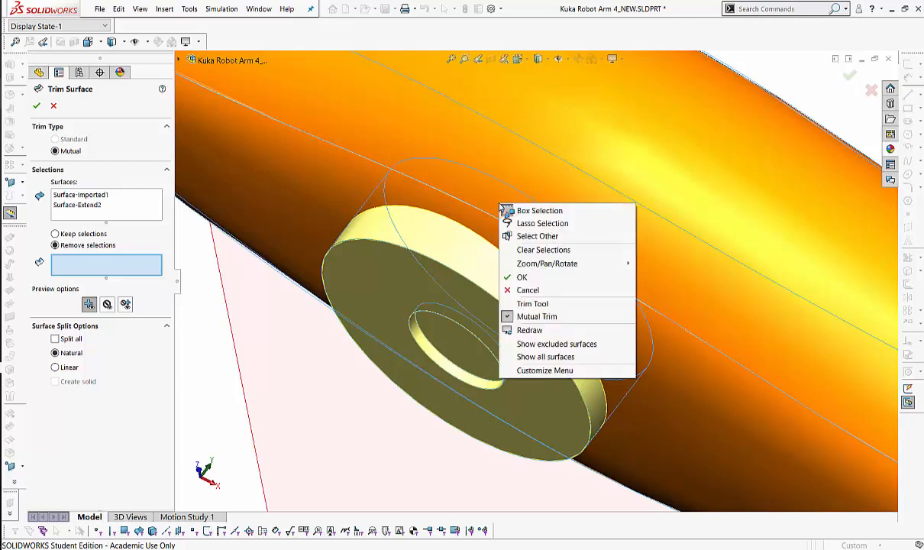
{"action": "left_click", "coordinate": [543, 238]}
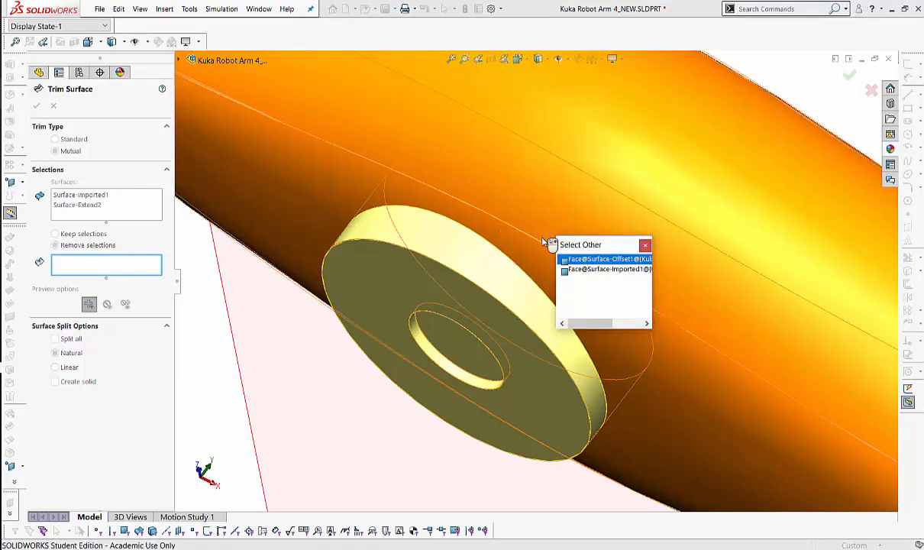
{"action": "left_click", "coordinate": [577, 272]}
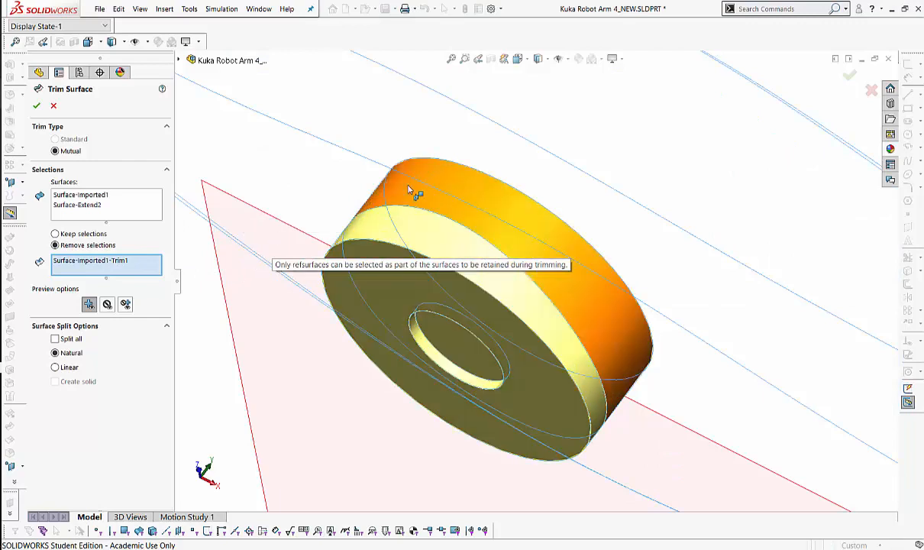
{"action": "left_click", "coordinate": [91, 261]}
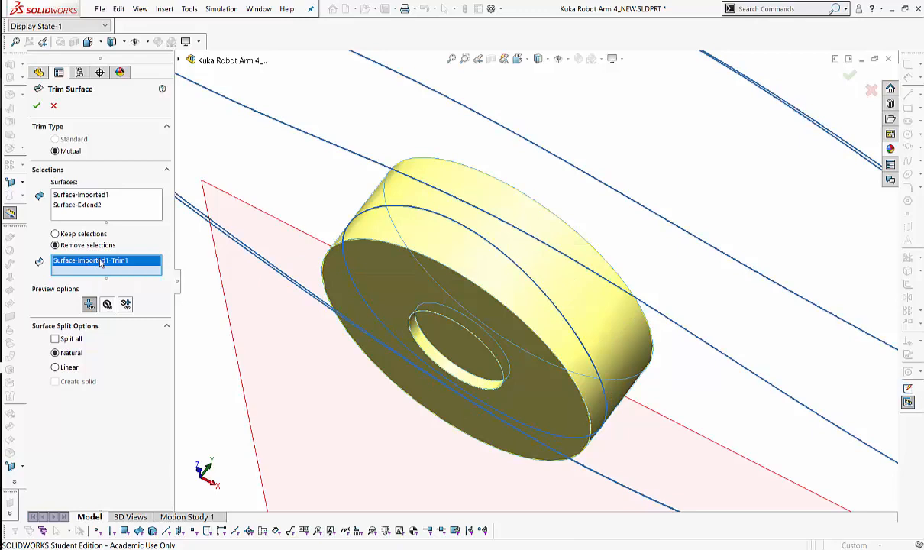
{"action": "right_click", "coordinate": [106, 263]}
{"action": "left_click", "coordinate": [115, 268]}
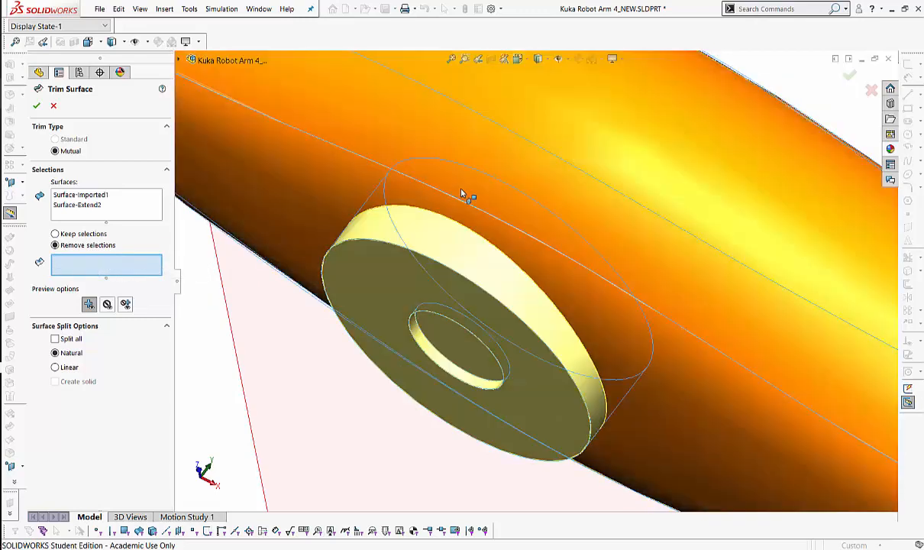
Try picking the Surface-Offset1 face with Select Other as the piece to remove, and clear the selection.
{"action": "right_click", "coordinate": [463, 190]}
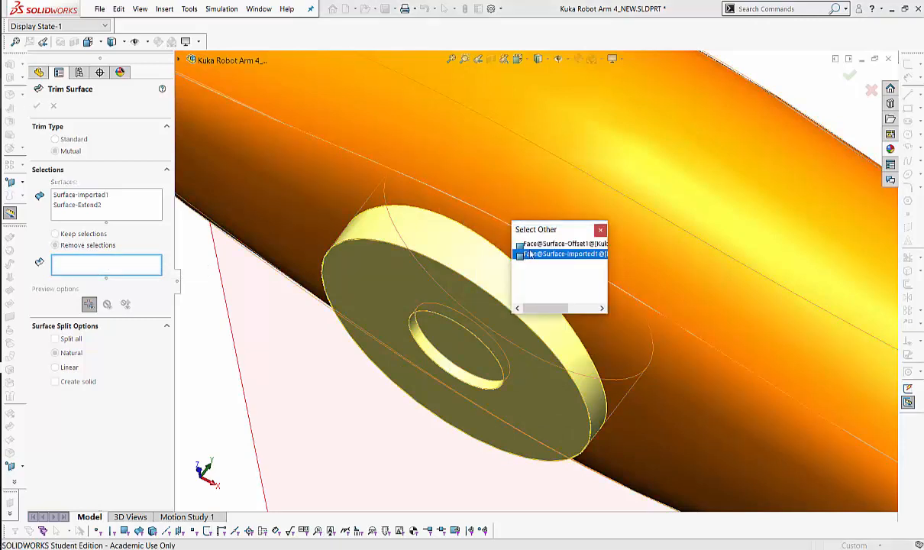
{"action": "left_click", "coordinate": [534, 244]}
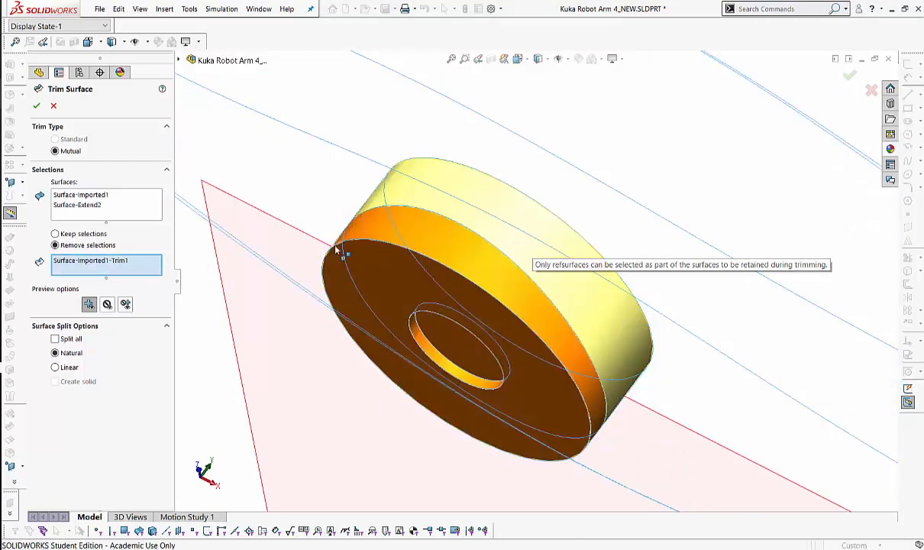
{"action": "right_click", "coordinate": [97, 261]}
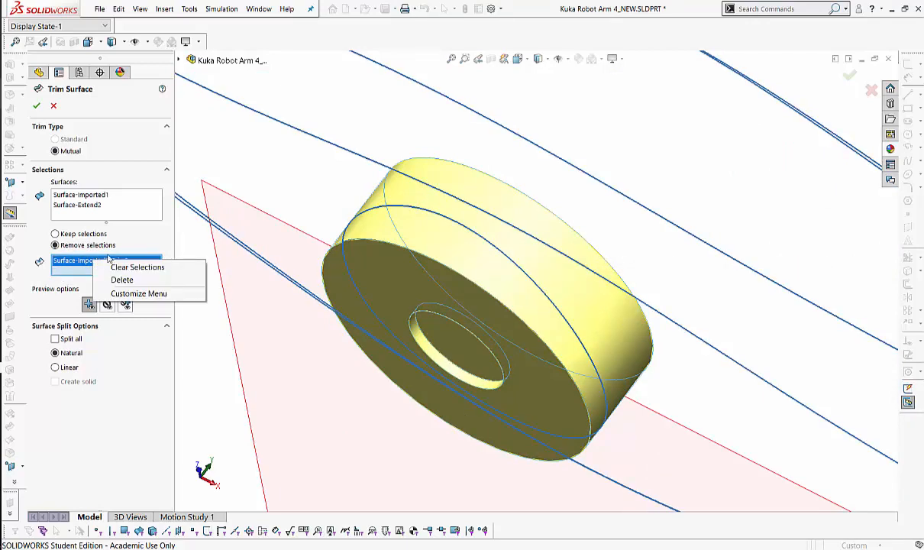
{"action": "left_click", "coordinate": [123, 267]}
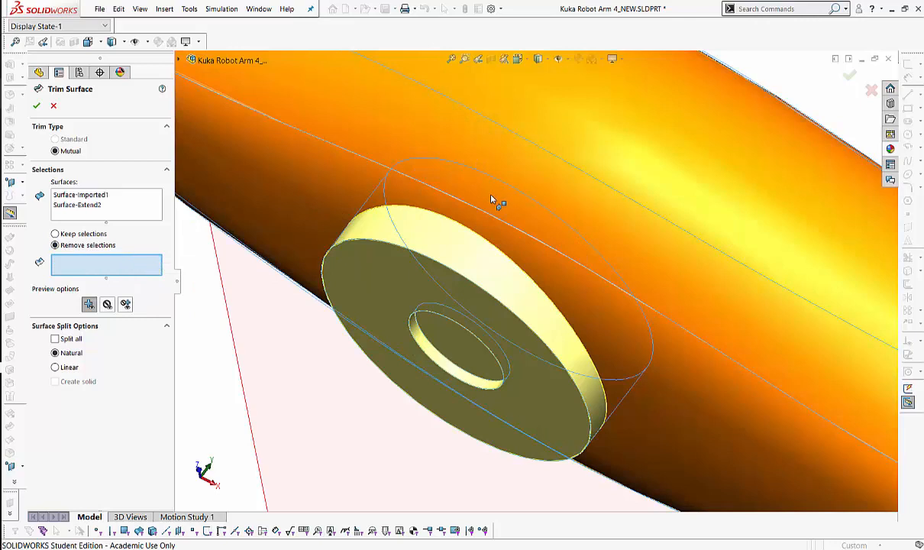
Retry the Surface-Imported1 face through Select Other, inspect the surfaces left in the preview, and delete the picked piece.
{"action": "right_click", "coordinate": [491, 200]}
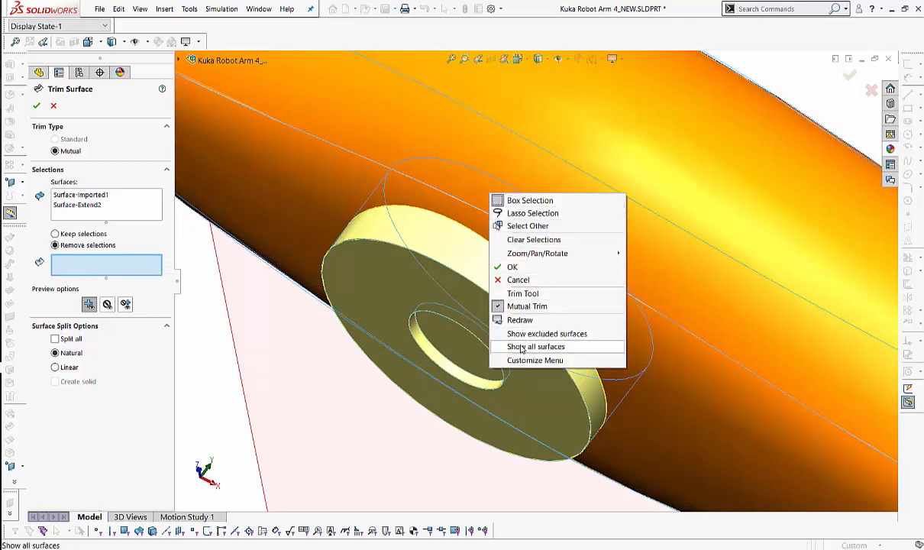
{"action": "left_click", "coordinate": [525, 225]}
{"action": "left_click", "coordinate": [556, 260]}
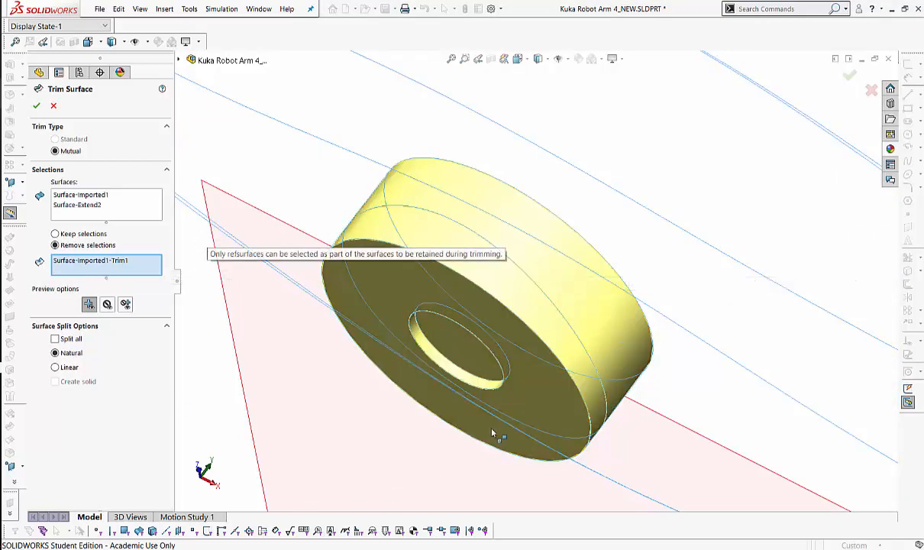
{"action": "middle_click_drag", "start_coordinate": [492, 434], "coordinate": [478, 187]}
{"action": "middle_click_drag", "start_coordinate": [479, 227], "coordinate": [390, 171], "text": "shift"}
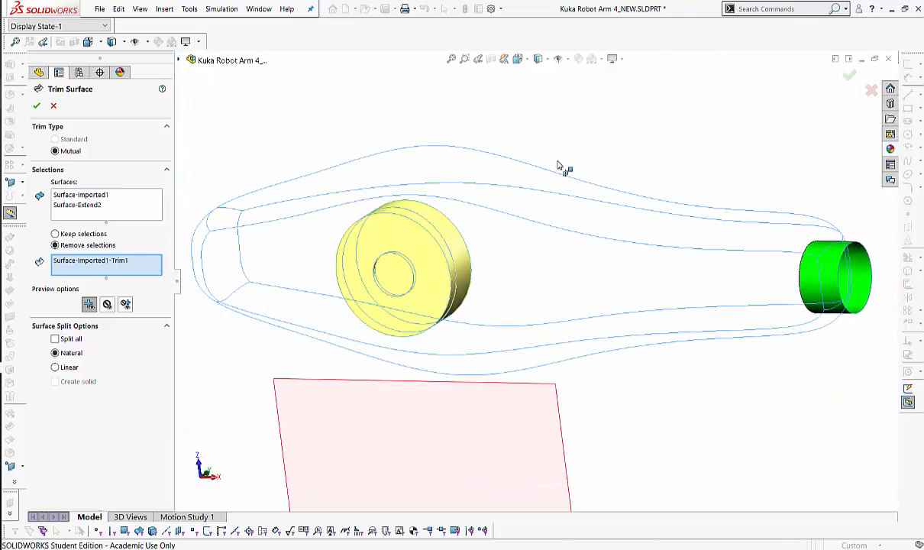
{"action": "middle_click_drag", "start_coordinate": [516, 207], "coordinate": [483, 258]}
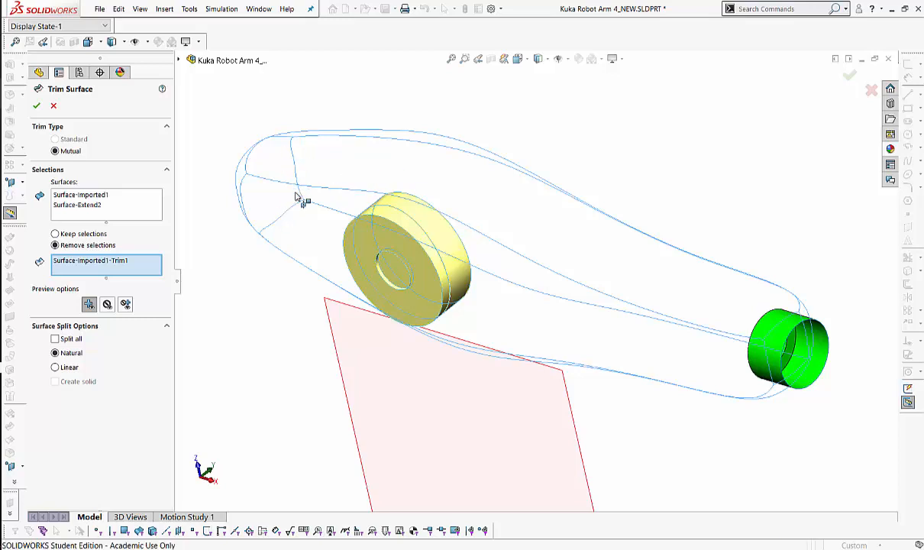
{"action": "key", "text": "Delete"}
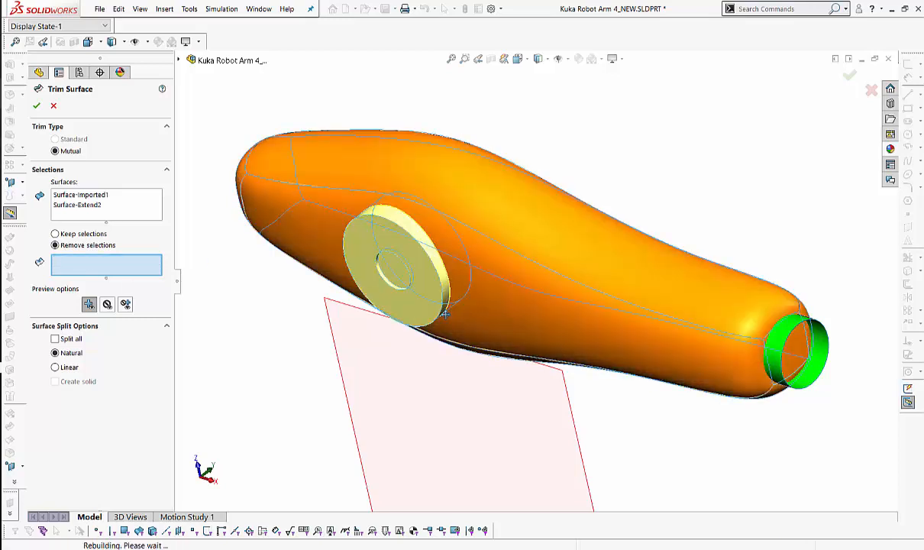
With Keep selections, pick the arm body piece and check the Surface-Extend2 entry among the trimming surfaces.
{"action": "middle_click_drag", "start_coordinate": [438, 234], "coordinate": [513, 234], "text": "ctrl"}
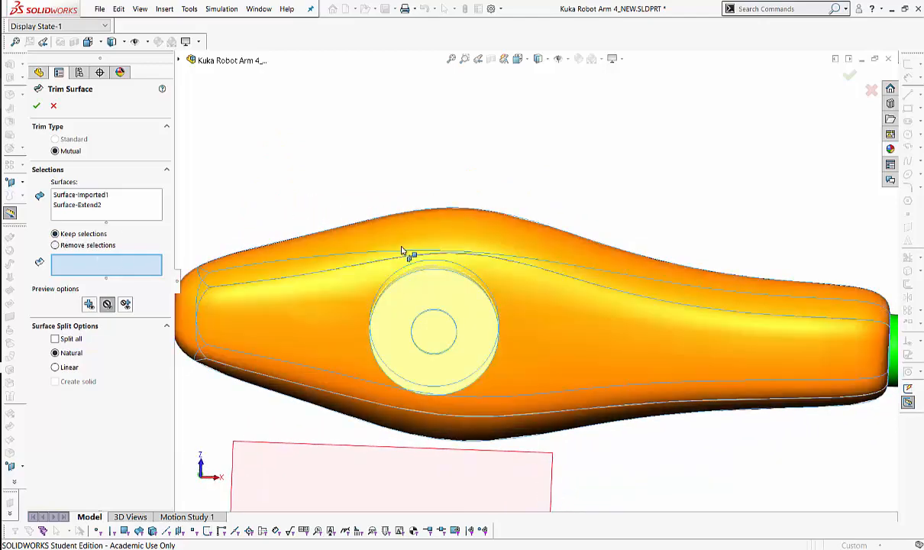
{"action": "left_click", "coordinate": [404, 251]}
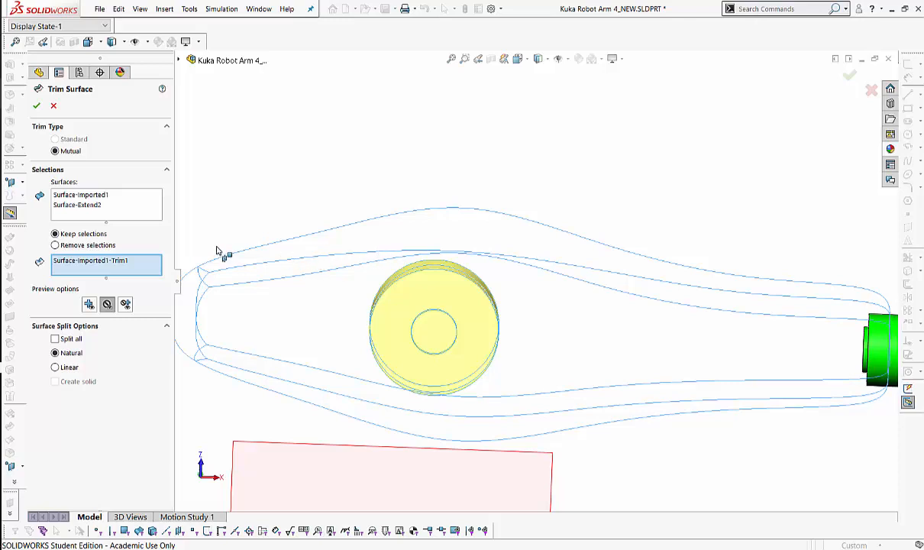
{"action": "left_click", "coordinate": [83, 207]}
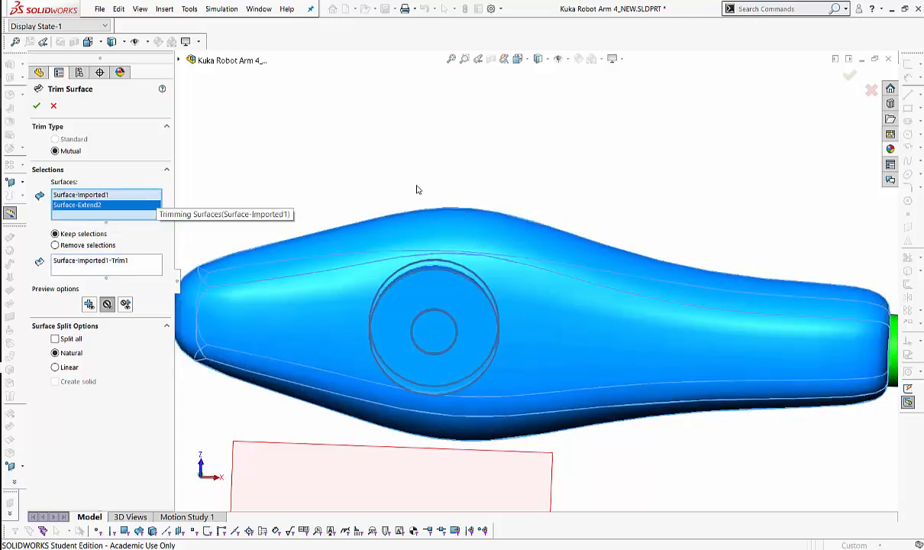
{"action": "middle_click_drag", "start_coordinate": [415, 188], "coordinate": [375, 237]}
{"action": "left_click", "coordinate": [72, 264]}
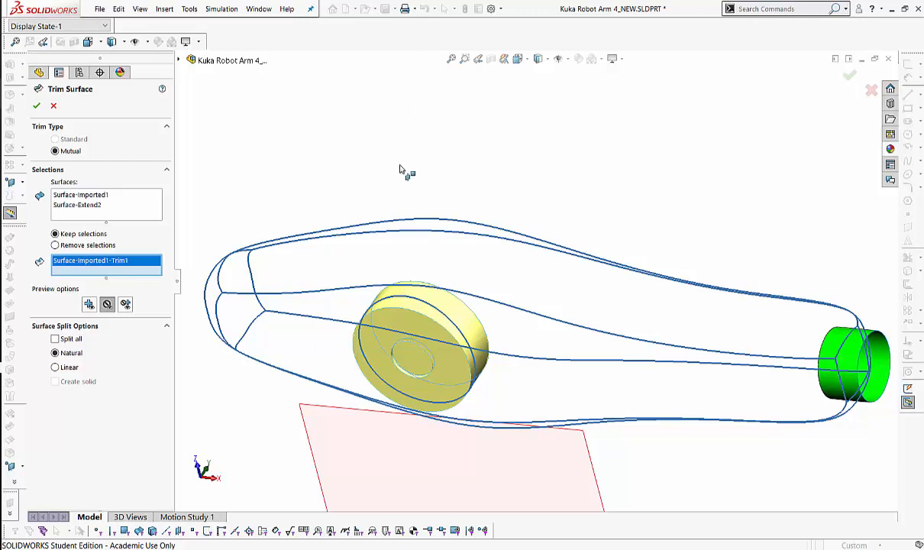
Try adding the inner piece of the round joint under Remove selections, and delete it from the pieces to remove.
{"action": "scroll", "coordinate": [507, 161], "scroll_direction": "down", "scroll_amount": 5}
{"action": "middle_click_drag", "start_coordinate": [515, 107], "coordinate": [480, 242]}
{"action": "scroll", "coordinate": [456, 274], "scroll_direction": "up", "scroll_amount": 3}
{"action": "middle_click_drag", "start_coordinate": [456, 274], "coordinate": [445, 334]}
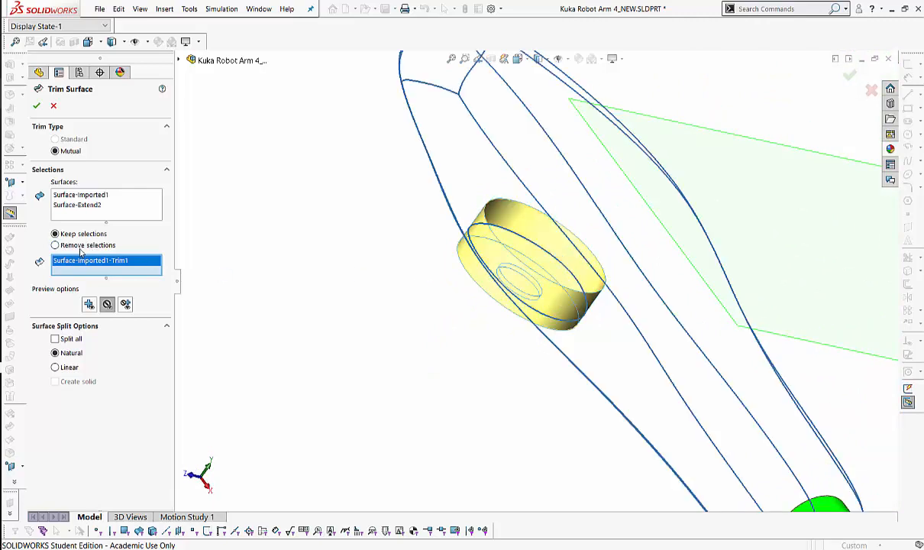
{"action": "left_click", "coordinate": [469, 239]}
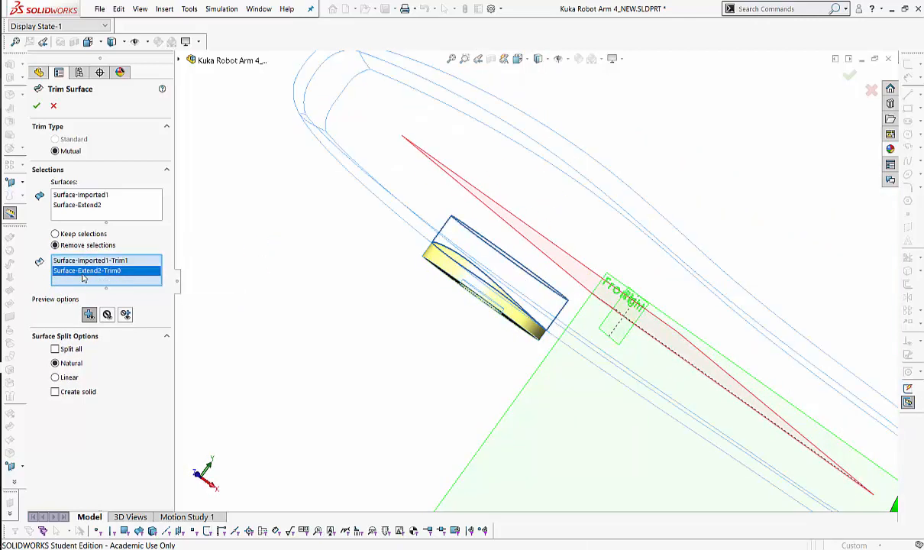
{"action": "key", "text": "Delete"}
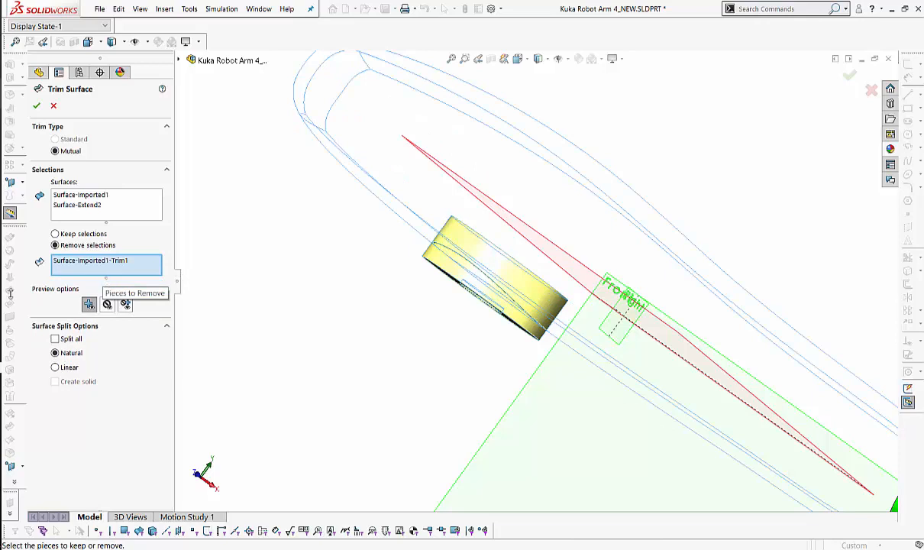
Try the arm body and round joint pieces under Keep selections, and clear all the picked pieces.
{"action": "left_click", "coordinate": [109, 262]}
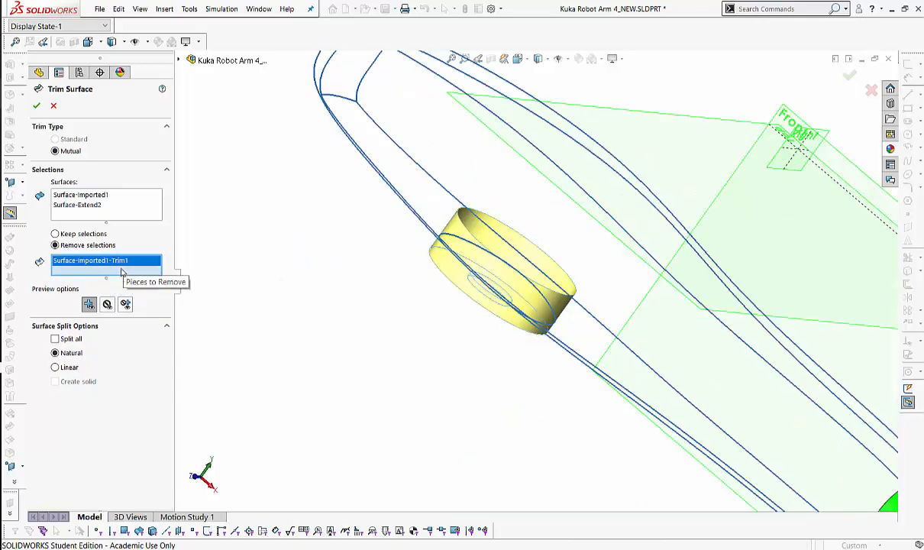
{"action": "left_click", "coordinate": [463, 239]}
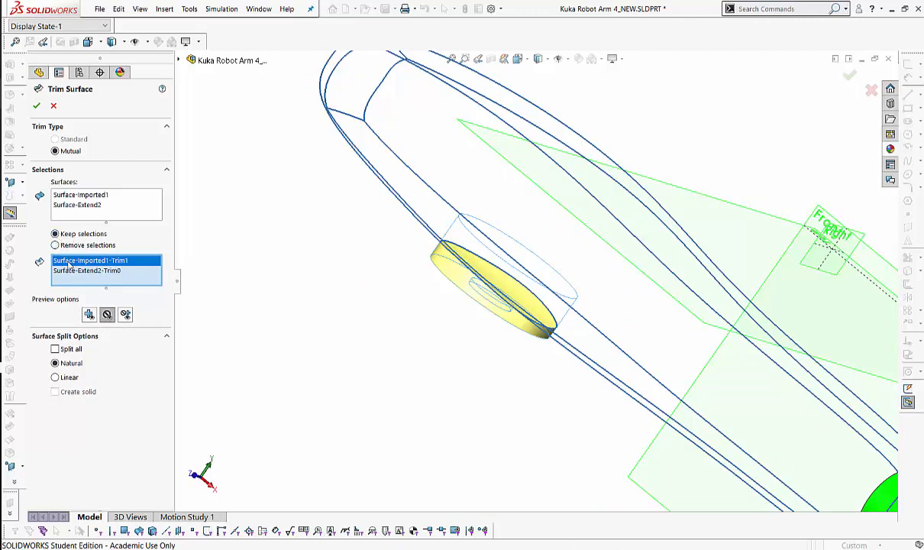
{"action": "left_click", "coordinate": [72, 261]}
{"action": "right_click", "coordinate": [74, 263]}
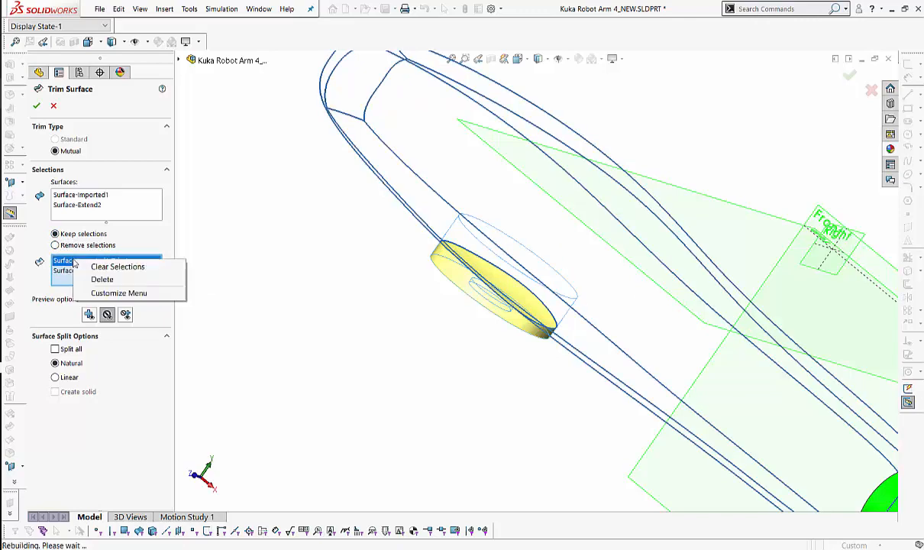
{"action": "left_click", "coordinate": [94, 267]}
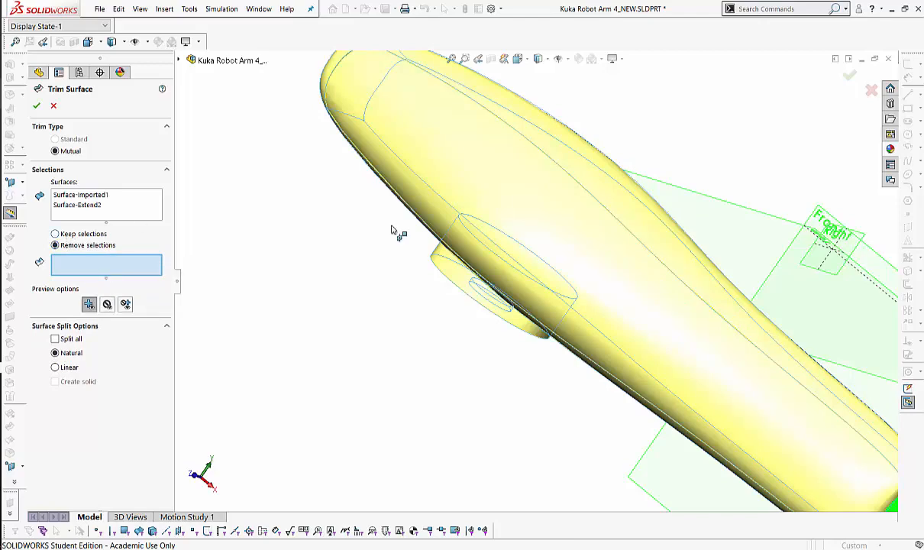
Try picking a round joint piece to remove with Select Other, and cancel the mutual trim.
{"action": "middle_click_drag", "start_coordinate": [391, 229], "coordinate": [436, 270]}
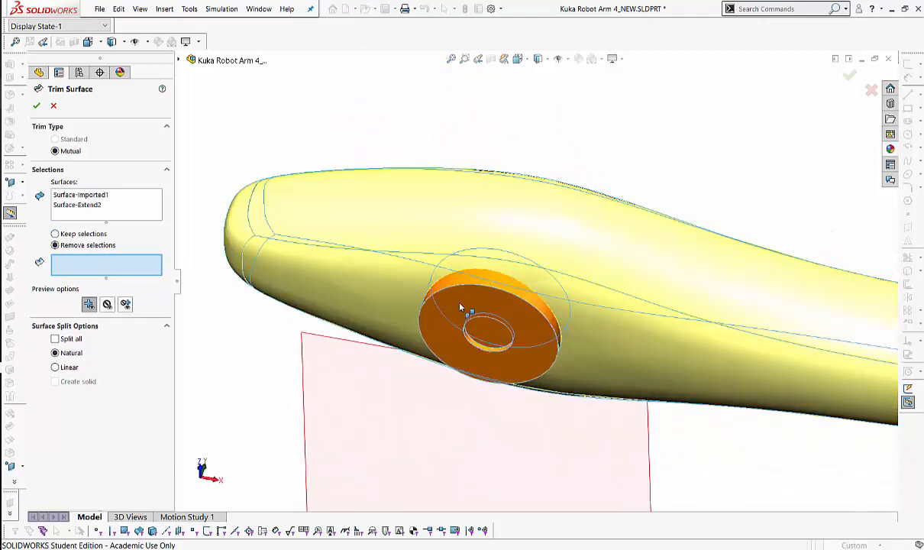
{"action": "mouse_move", "coordinate": [520, 280]}
{"action": "middle_mouse_down"}
{"action": "mouse_move", "coordinate": [524, 196]}
{"action": "mouse_move", "coordinate": [472, 303]}
{"action": "middle_mouse_up"}
{"action": "right_click", "coordinate": [472, 303]}
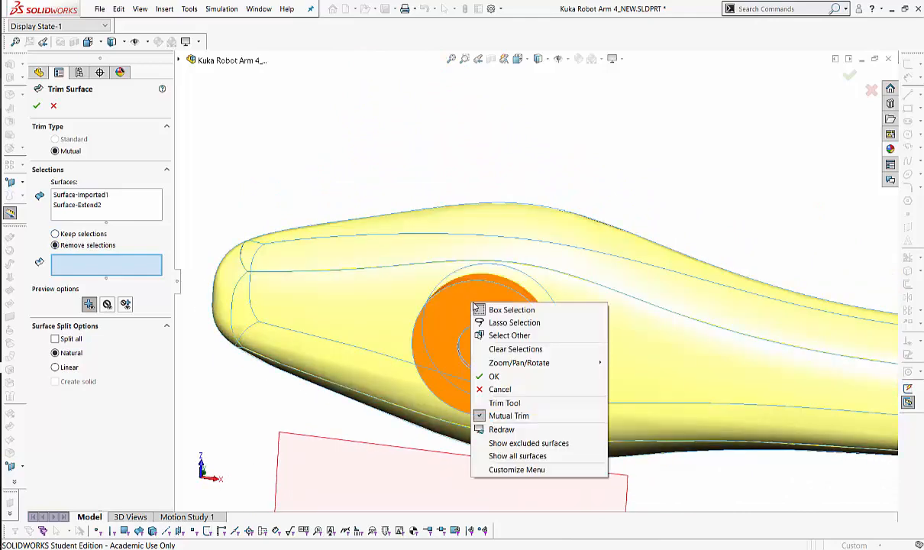
{"action": "left_click", "coordinate": [507, 335]}
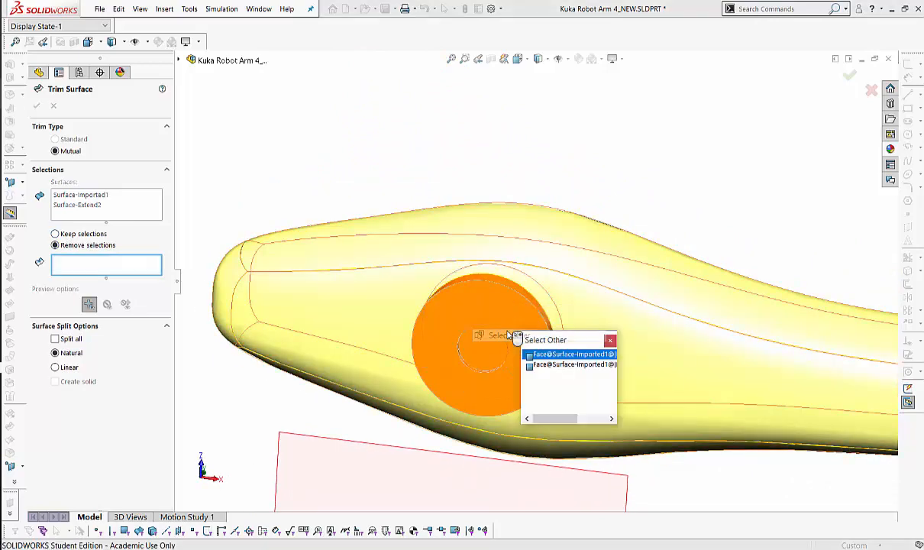
{"action": "left_click", "coordinate": [546, 356]}
{"action": "middle_click_drag", "start_coordinate": [433, 181], "coordinate": [416, 164]}
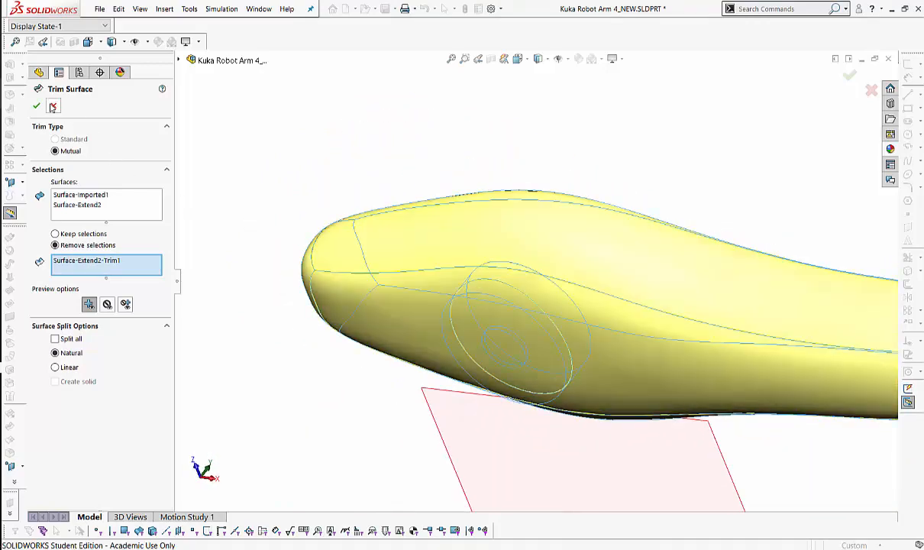
{"action": "left_click", "coordinate": [53, 107]}
Examine the inside of the round joint with a temporary section parallel to the Front plane, offset 182.2 cm, and discard the section.
{"action": "middle_click_drag", "start_coordinate": [547, 265], "coordinate": [611, 60]}
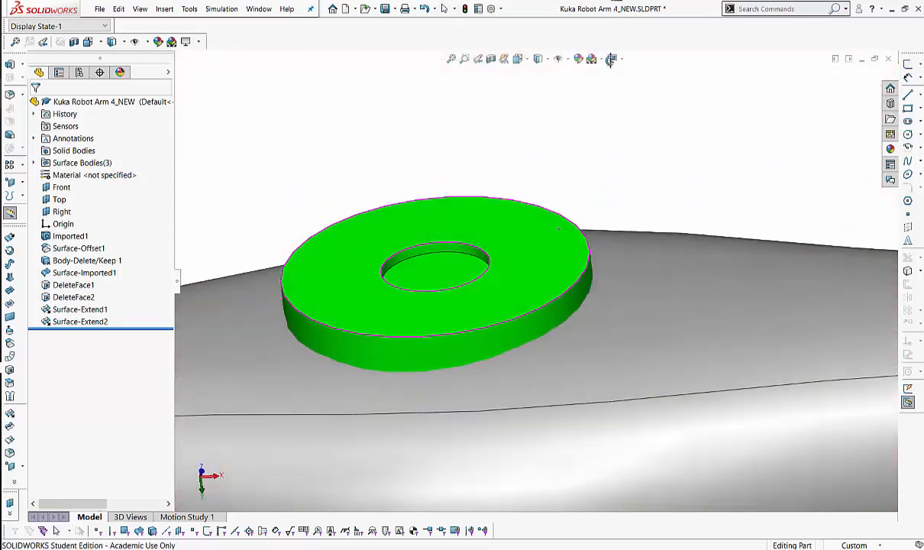
{"action": "middle_click_drag", "start_coordinate": [558, 229], "coordinate": [577, 221]}
{"action": "scroll", "coordinate": [596, 165], "scroll_direction": "down", "scroll_amount": 5}
{"action": "middle_click_drag", "start_coordinate": [596, 165], "coordinate": [492, 162]}
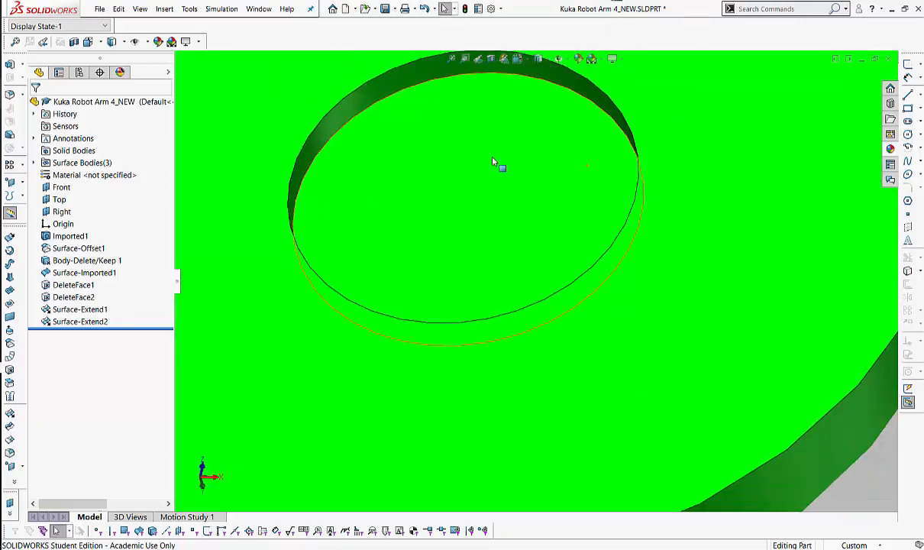
{"action": "middle_click_drag", "start_coordinate": [504, 210], "coordinate": [336, 304], "text": "ctrl"}
{"action": "left_click", "coordinate": [491, 59]}
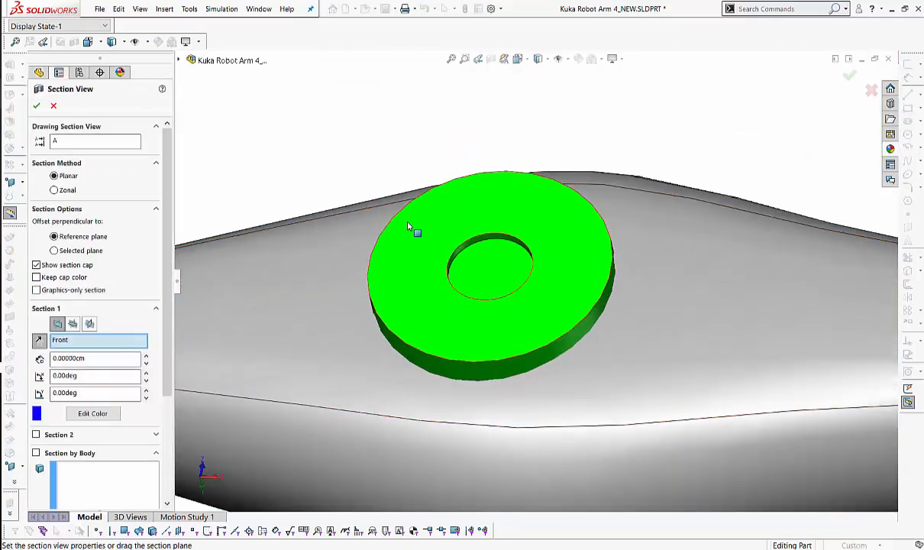
{"action": "middle_click_drag", "start_coordinate": [412, 226], "coordinate": [473, 321]}
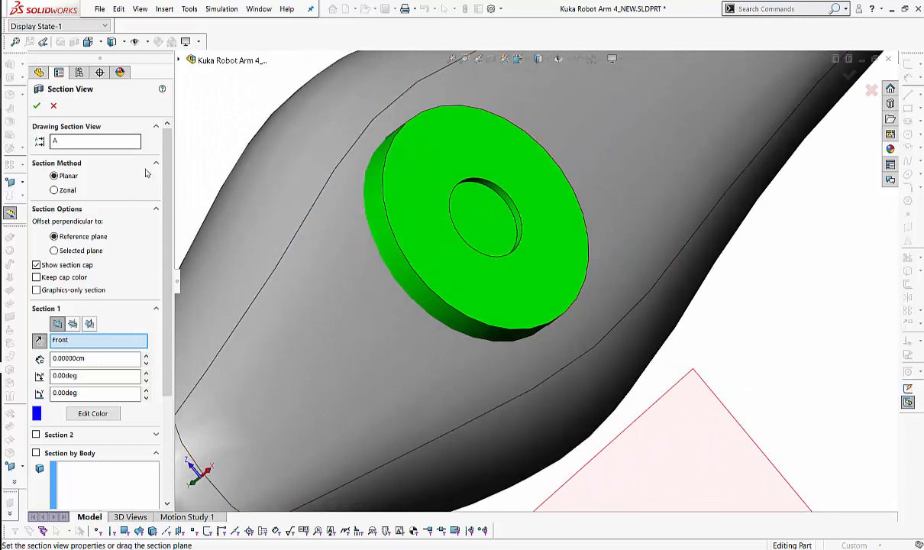
{"action": "middle_click_drag", "start_coordinate": [342, 171], "coordinate": [280, 338], "text": "ctrl"}
{"action": "middle_click_drag", "start_coordinate": [310, 156], "coordinate": [324, 218], "text": "shift"}
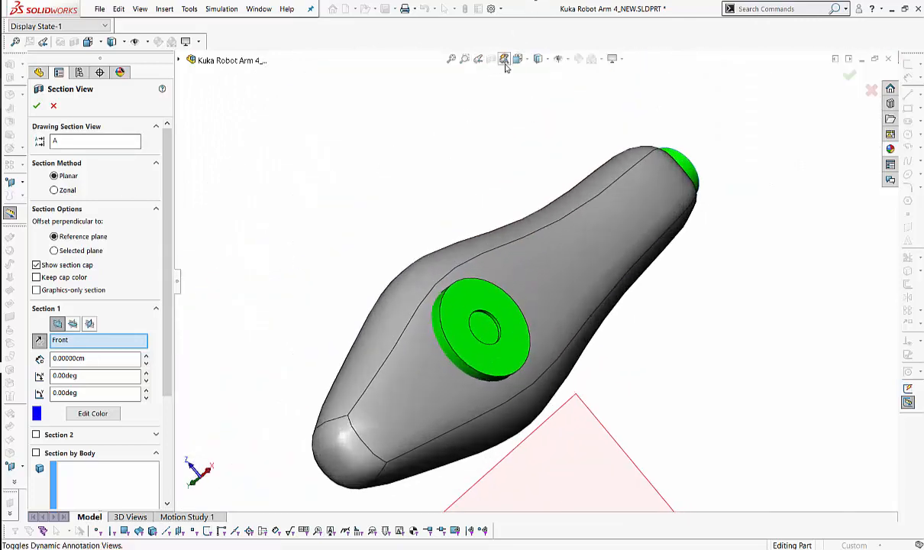
{"action": "middle_click_drag", "start_coordinate": [388, 184], "coordinate": [320, 244], "text": "ctrl"}
{"action": "middle_click_drag", "start_coordinate": [342, 281], "coordinate": [385, 332]}
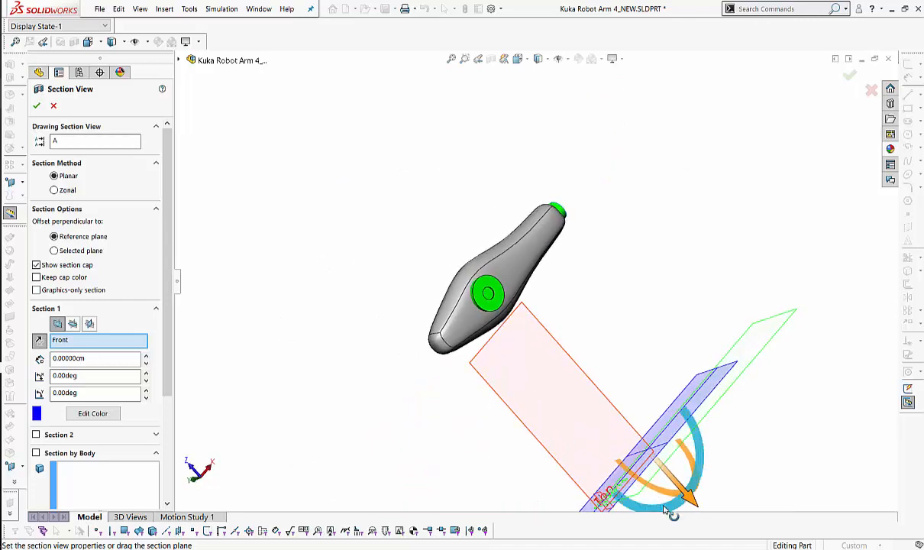
{"action": "left_click_drag", "start_coordinate": [687, 498], "coordinate": [523, 343]}
{"action": "middle_click_drag", "start_coordinate": [447, 249], "coordinate": [580, 61]}
{"action": "middle_click_drag", "start_coordinate": [523, 211], "coordinate": [746, 208], "text": "ctrl"}
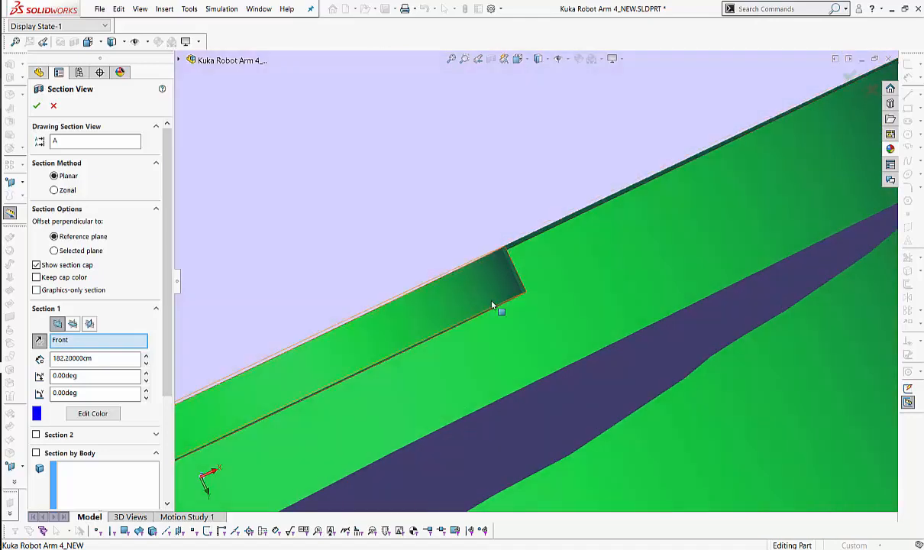
{"action": "middle_click_drag", "start_coordinate": [636, 296], "coordinate": [429, 359], "text": "ctrl"}
{"action": "key", "text": "Escape"}
Start a mutual surface trim at the arm's narrow end between the extended sleeve Surface-Extend1 and the arm body Surface-Imported1.
{"action": "middle_click_drag", "start_coordinate": [412, 219], "coordinate": [376, 397]}
{"action": "middle_click_drag", "start_coordinate": [568, 321], "coordinate": [457, 414]}
{"action": "scroll", "coordinate": [487, 303], "scroll_direction": "down", "scroll_amount": 5}
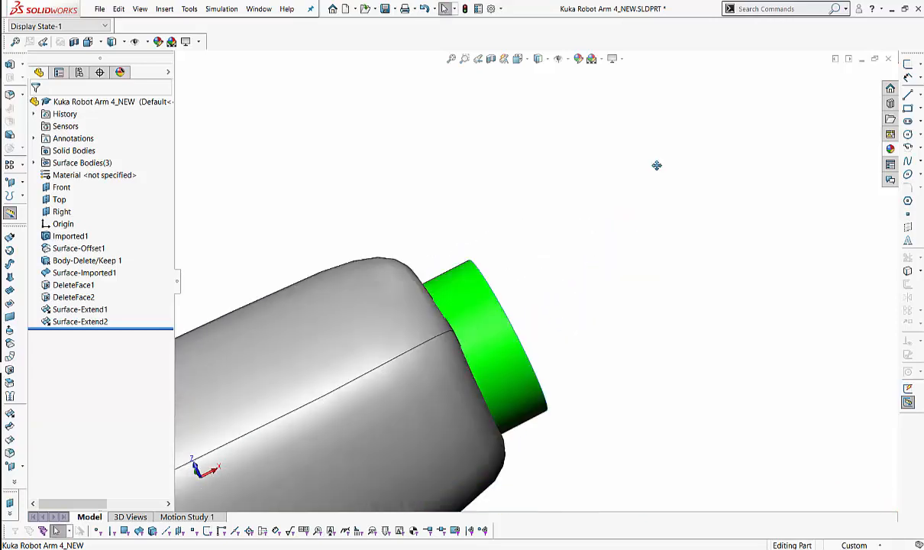
{"action": "scroll", "coordinate": [571, 226], "scroll_direction": "down", "scroll_amount": 3}
{"action": "middle_click_drag", "start_coordinate": [571, 227], "coordinate": [430, 317], "text": "ctrl"}
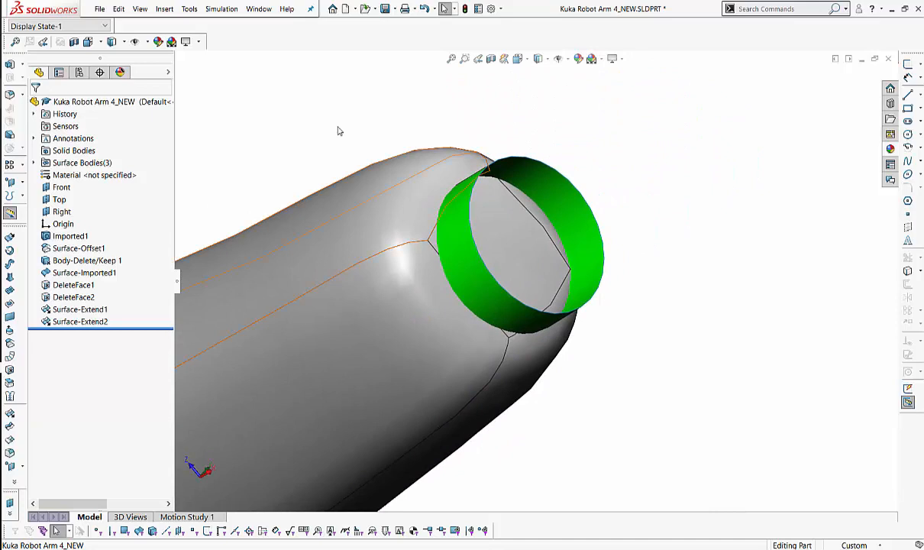
{"action": "left_click", "coordinate": [165, 9]}
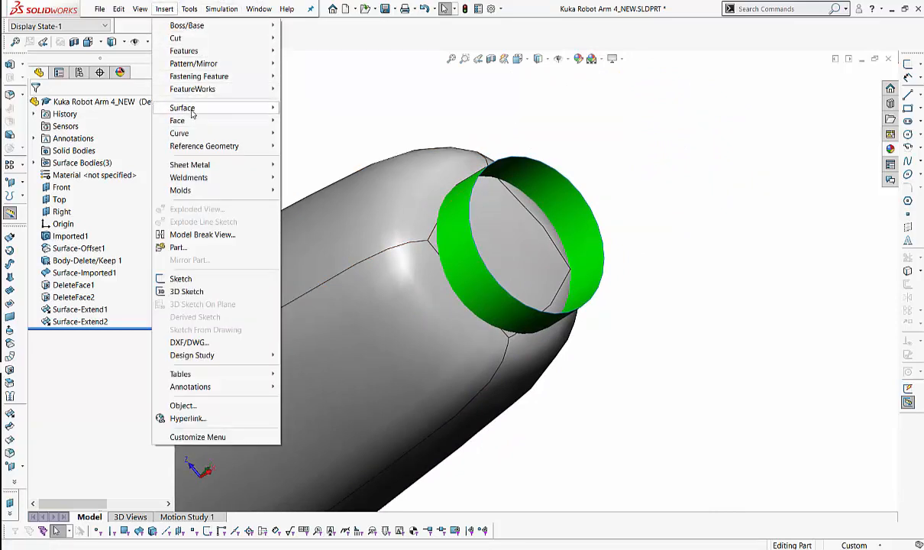
{"action": "mouse_move", "coordinate": [192, 110]}
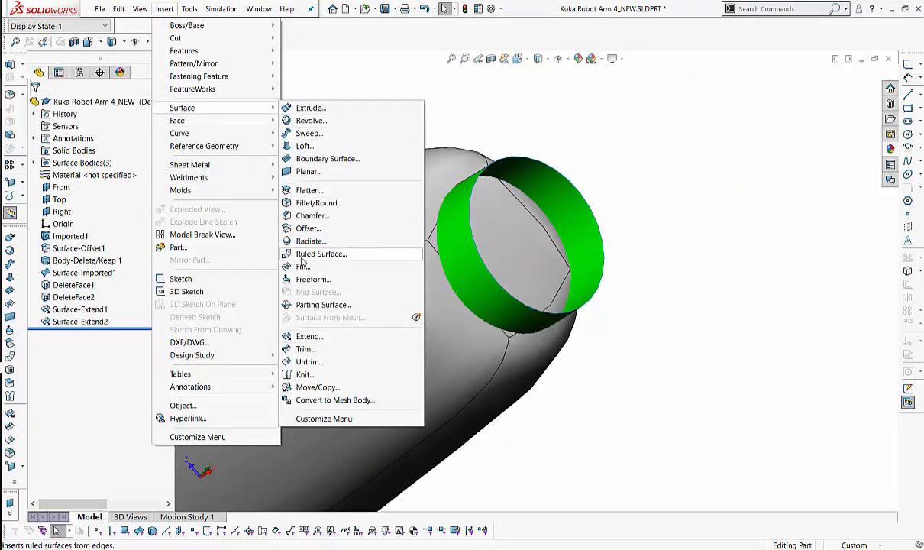
{"action": "left_click", "coordinate": [304, 349]}
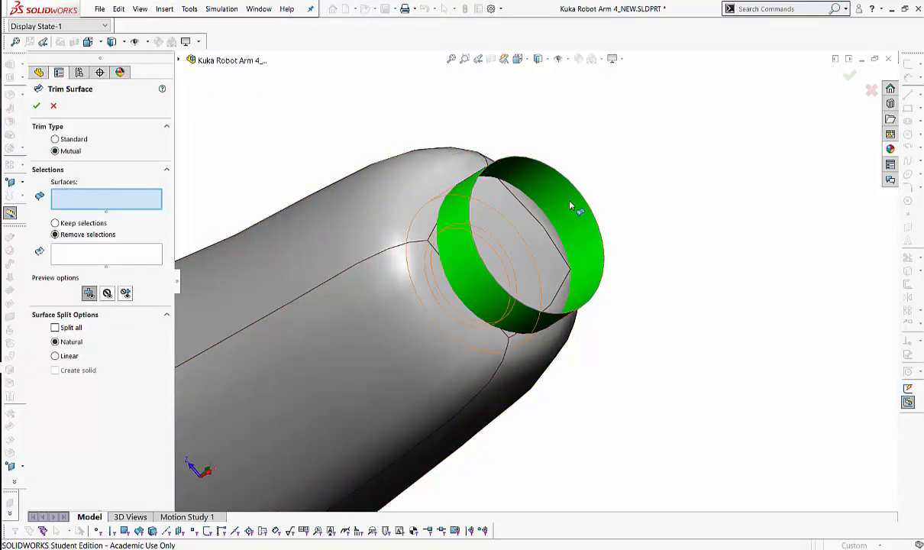
{"action": "left_click", "coordinate": [569, 207]}
{"action": "left_click", "coordinate": [304, 319]}
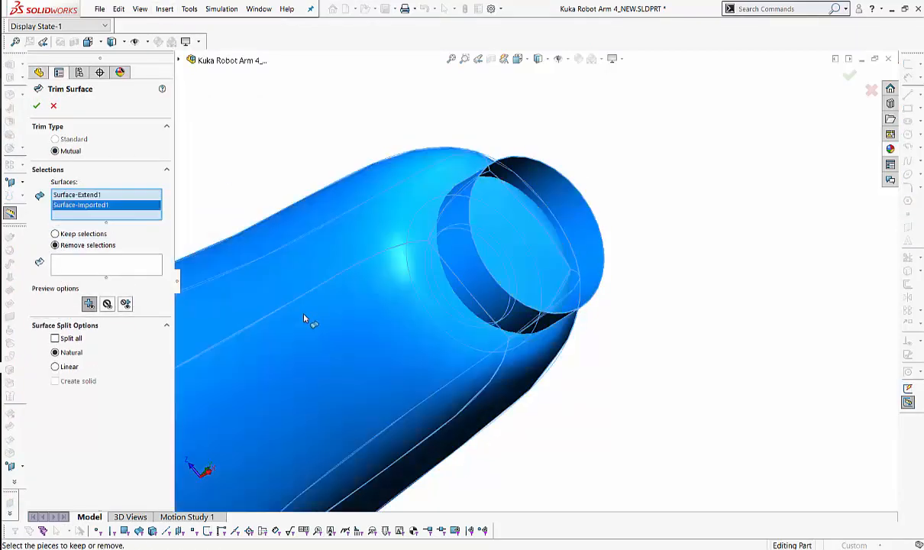
Remove the arm surface piece inside the sleeve and the sleeve's protruding outer piece, and complete the mutual trim.
{"action": "left_click", "coordinate": [74, 262]}
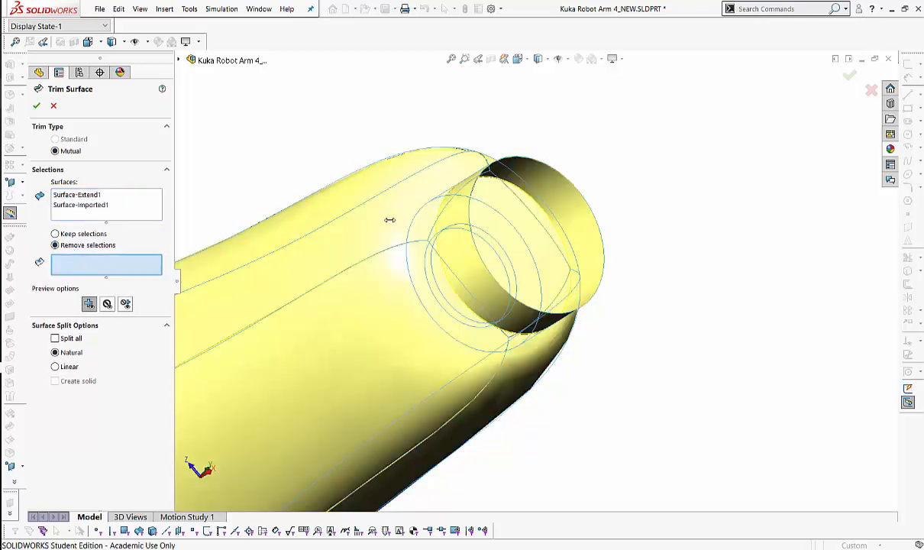
{"action": "middle_click_drag", "start_coordinate": [725, 244], "coordinate": [757, 221]}
{"action": "left_click", "coordinate": [313, 347]}
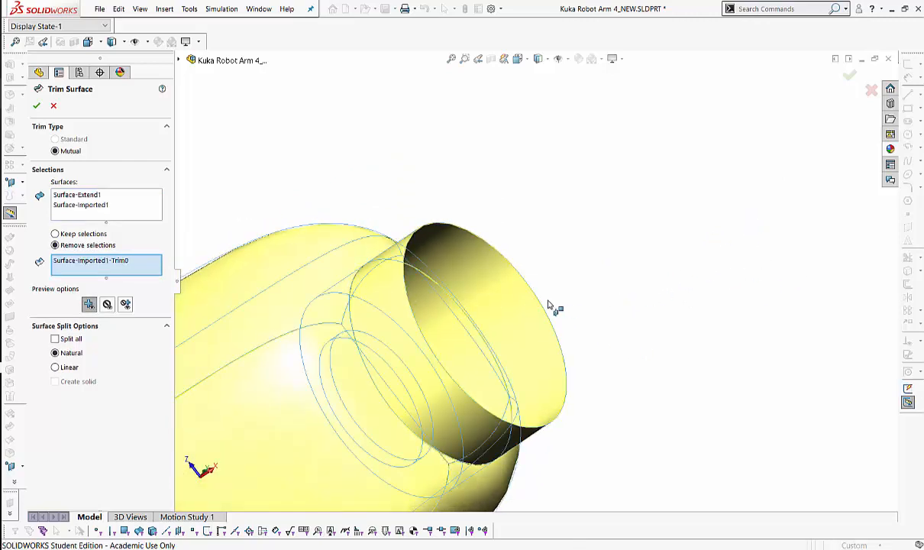
{"action": "left_click", "coordinate": [522, 306]}
{"action": "middle_click_drag", "start_coordinate": [647, 261], "coordinate": [698, 190]}
{"action": "middle_click_drag", "start_coordinate": [698, 191], "coordinate": [681, 226], "text": "shift"}
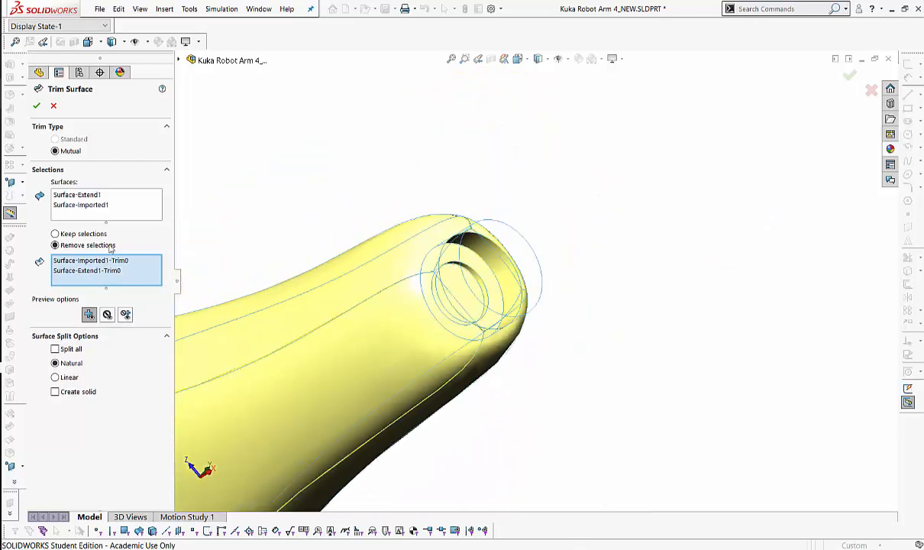
{"action": "left_click", "coordinate": [37, 107]}
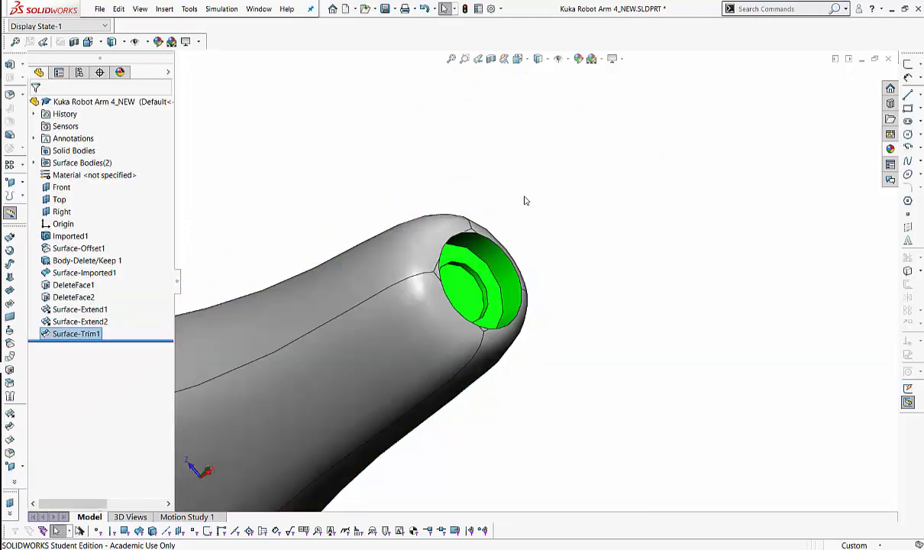
Apply a section view parallel to the Right plane, offset so that it cuts through the large round joint.
{"action": "middle_click_drag", "start_coordinate": [526, 199], "coordinate": [676, 217], "text": "ctrl"}
{"action": "middle_click_drag", "start_coordinate": [435, 336], "coordinate": [582, 193], "text": "ctrl"}
{"action": "middle_click_drag", "start_coordinate": [497, 287], "coordinate": [481, 324]}
{"action": "middle_click_drag", "start_coordinate": [481, 324], "coordinate": [393, 428], "text": "ctrl"}
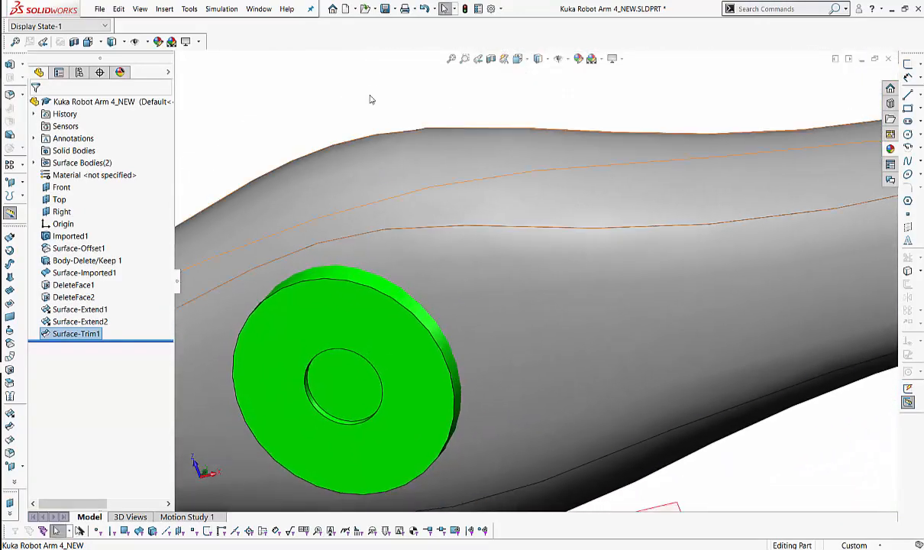
{"action": "middle_click_drag", "start_coordinate": [387, 115], "coordinate": [312, 166], "text": "ctrl"}
{"action": "key", "text": "f"}
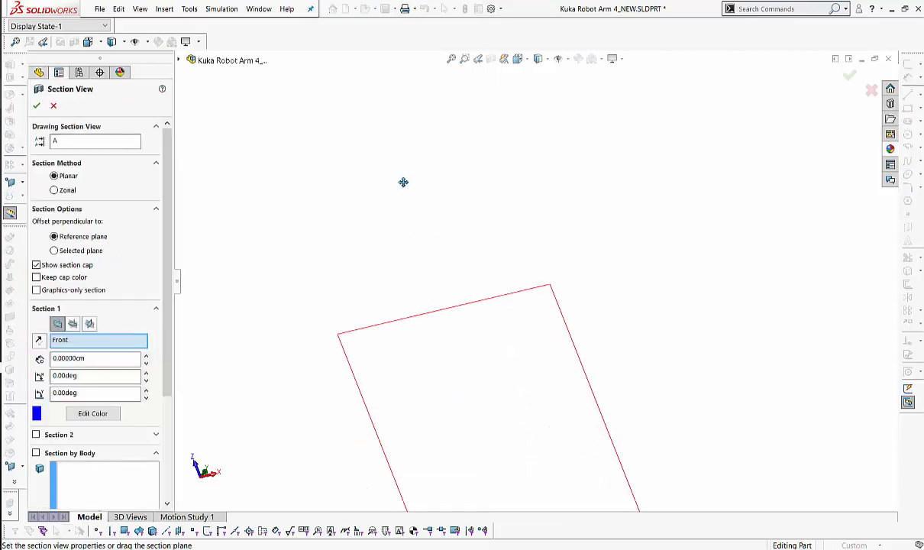
{"action": "left_click", "coordinate": [89, 323]}
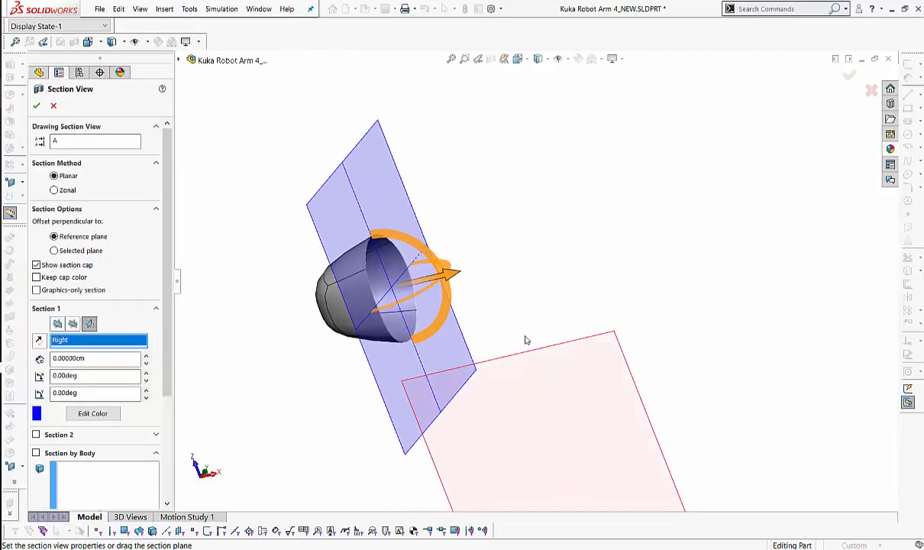
{"action": "left_click_drag", "start_coordinate": [458, 283], "coordinate": [556, 247]}
{"action": "middle_click_drag", "start_coordinate": [555, 260], "coordinate": [444, 416]}
{"action": "scroll", "coordinate": [533, 286], "scroll_direction": "down", "scroll_amount": 5}
{"action": "middle_click_drag", "start_coordinate": [505, 311], "coordinate": [588, 210]}
{"action": "left_click", "coordinate": [36, 107]}
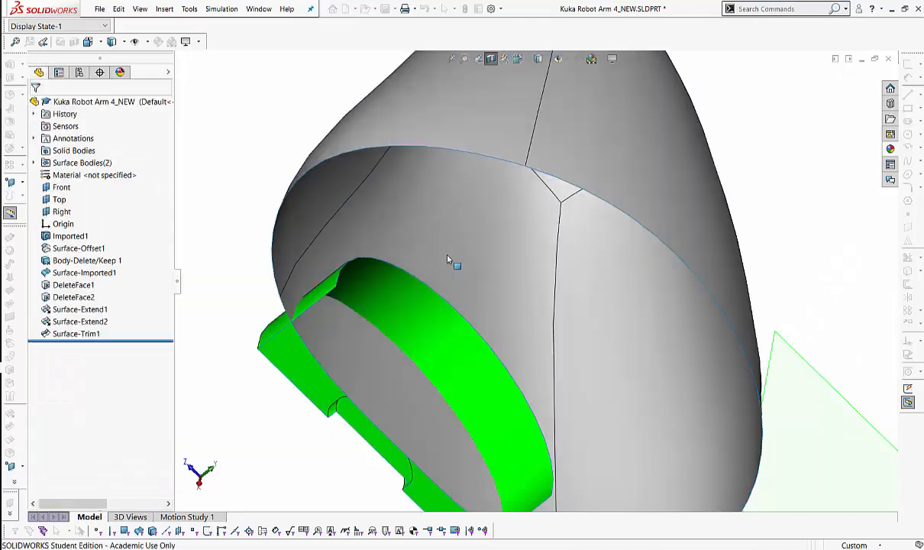
{"action": "middle_click_drag", "start_coordinate": [450, 262], "coordinate": [556, 257]}
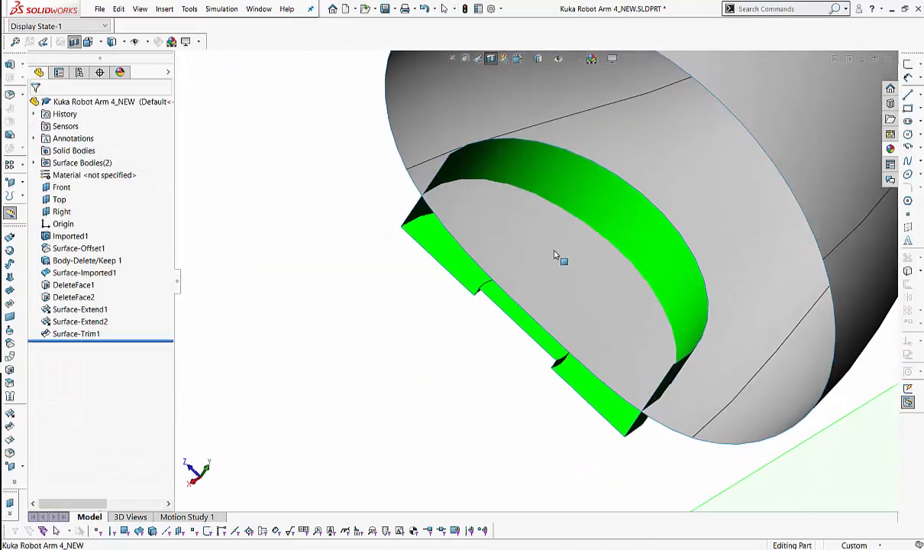
Start another mutual surface trim with the trimmed arm body Surface-Trim1 and the large round joint as the trimming surfaces.
{"action": "left_click", "coordinate": [165, 10]}
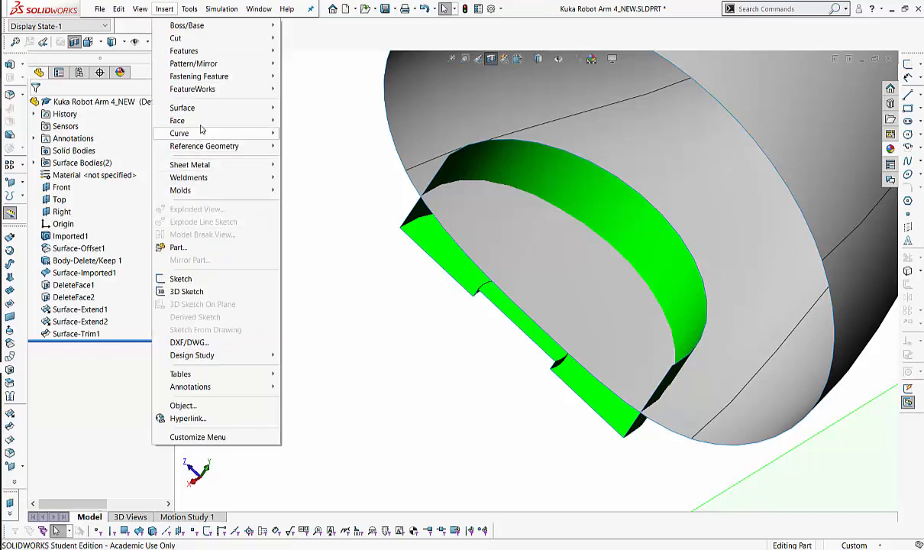
{"action": "mouse_move", "coordinate": [229, 107]}
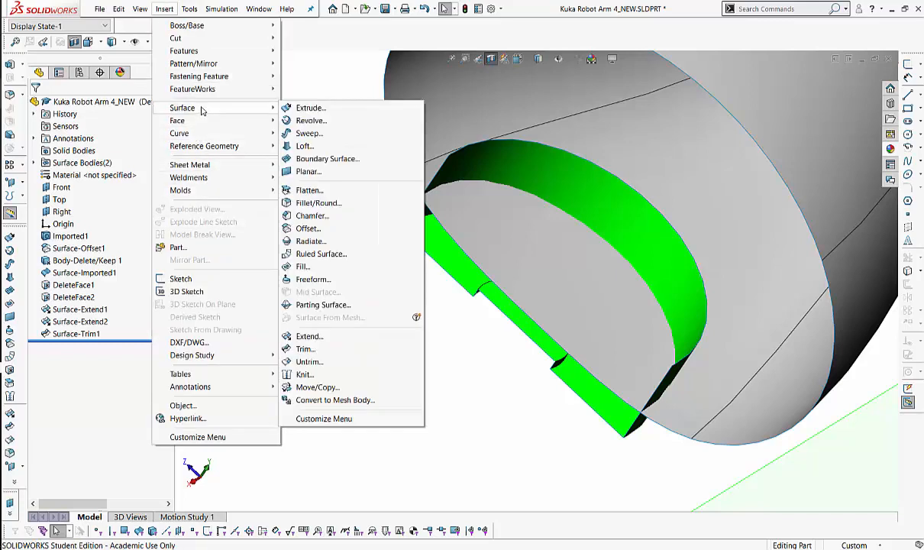
{"action": "left_click", "coordinate": [305, 349]}
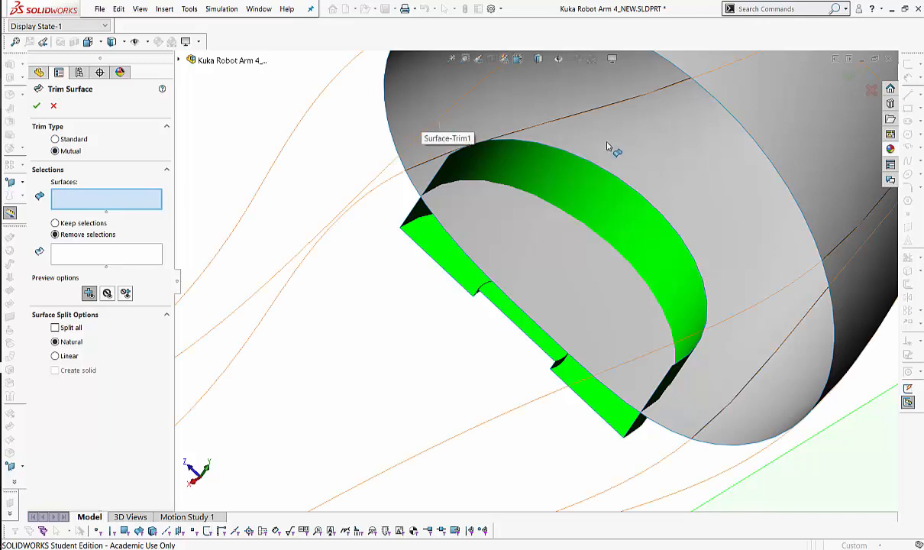
{"action": "left_click", "coordinate": [735, 170]}
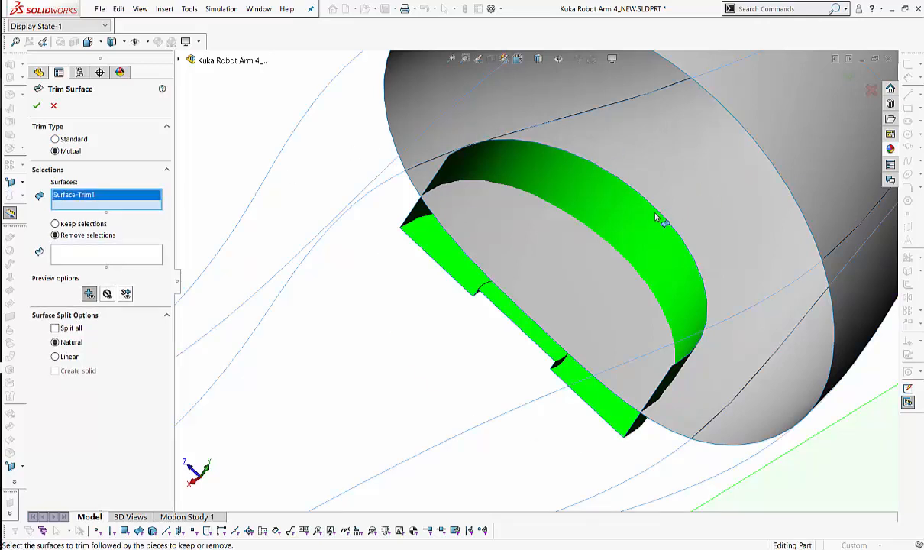
{"action": "left_click", "coordinate": [619, 288]}
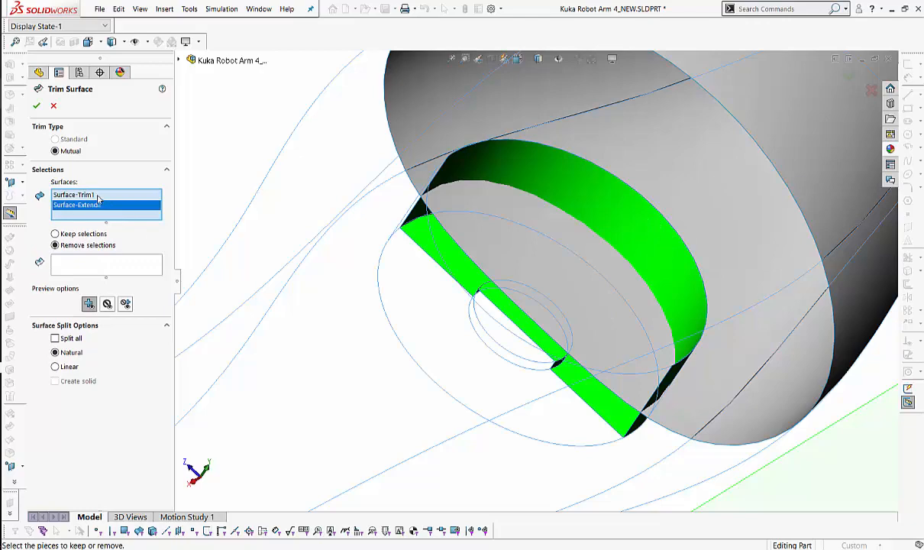
{"action": "middle_click_drag", "start_coordinate": [486, 268], "coordinate": [439, 229]}
{"action": "left_click", "coordinate": [97, 264]}
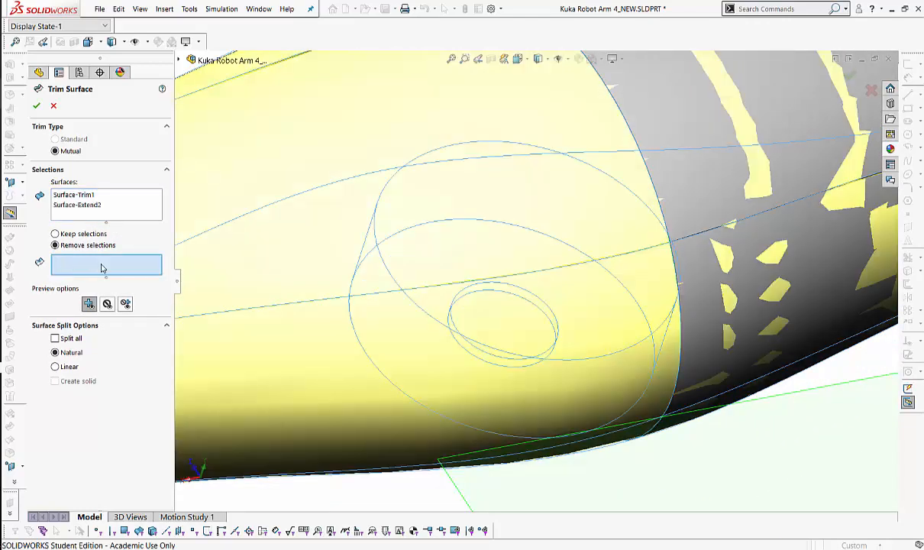
{"action": "mouse_move", "coordinate": [565, 306]}
{"action": "middle_mouse_down"}
{"action": "mouse_move", "coordinate": [577, 313]}
{"action": "mouse_move", "coordinate": [574, 175]}
{"action": "mouse_move", "coordinate": [532, 434]}
{"action": "mouse_move", "coordinate": [590, 313]}
{"action": "mouse_move", "coordinate": [153, 315]}
{"action": "middle_mouse_up"}
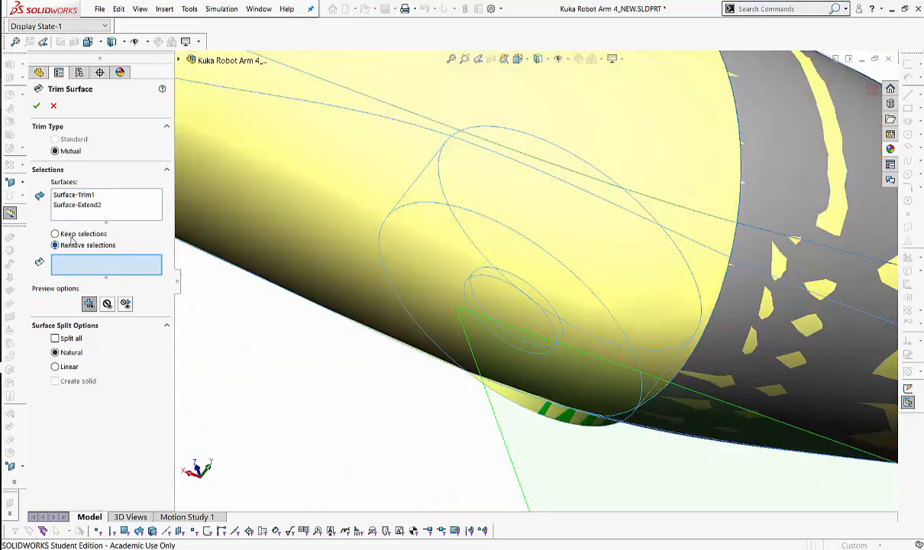
{"action": "middle_click_drag", "start_coordinate": [380, 244], "coordinate": [435, 140]}
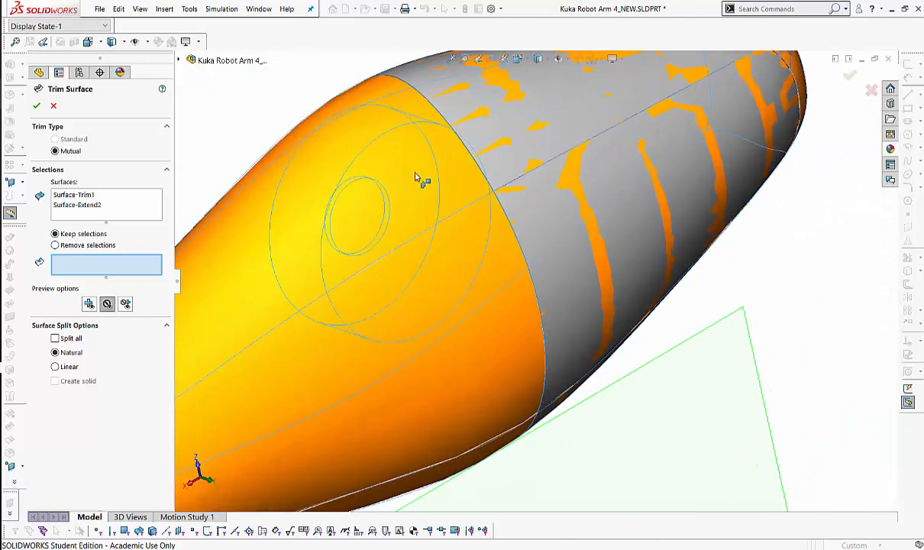
{"action": "middle_click_drag", "start_coordinate": [415, 172], "coordinate": [523, 235], "text": "ctrl"}
{"action": "middle_click_drag", "start_coordinate": [468, 138], "coordinate": [460, 166]}
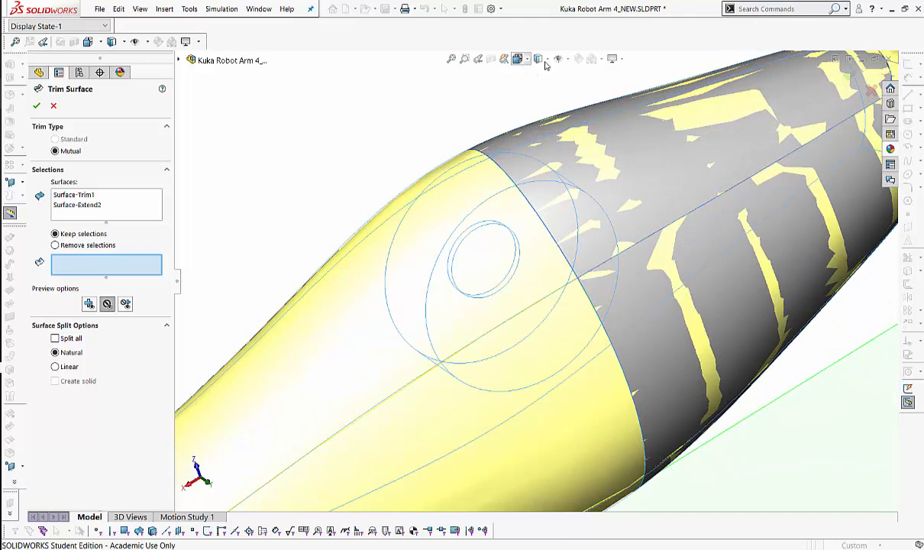
{"action": "middle_click_drag", "start_coordinate": [485, 174], "coordinate": [522, 260]}
{"action": "key", "text": "Escape"}
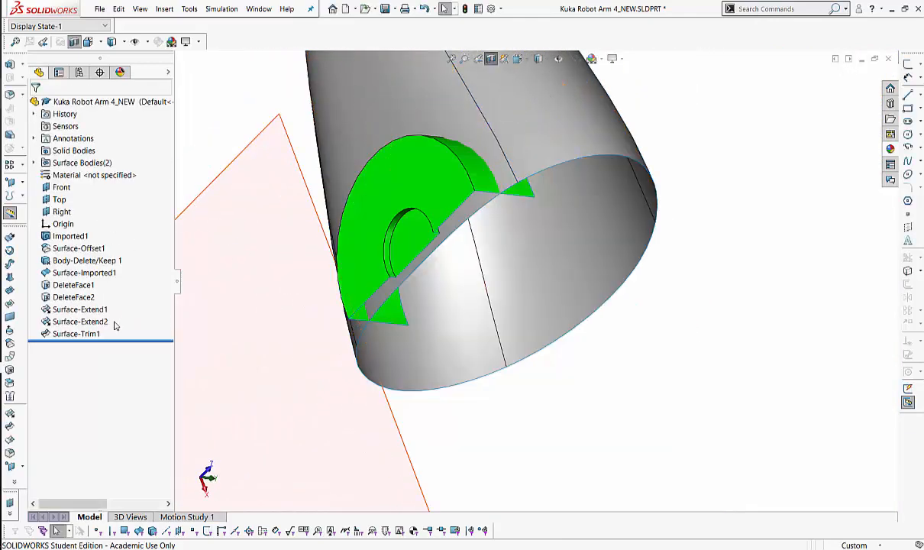
Turn off the section view so that the whole arm is shown.
{"action": "middle_click_drag", "start_coordinate": [412, 281], "coordinate": [543, 239]}
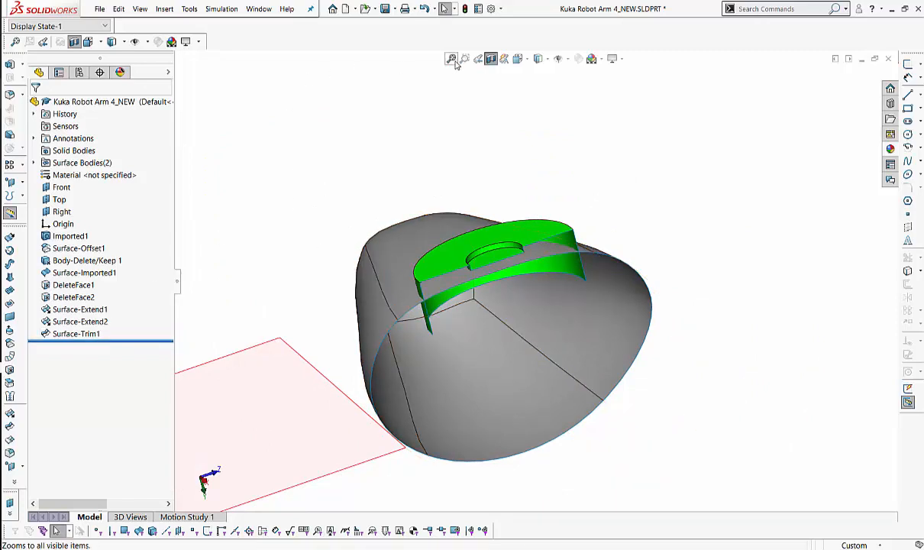
{"action": "left_click", "coordinate": [490, 61]}
{"action": "middle_click_drag", "start_coordinate": [474, 72], "coordinate": [443, 241], "text": "shift"}
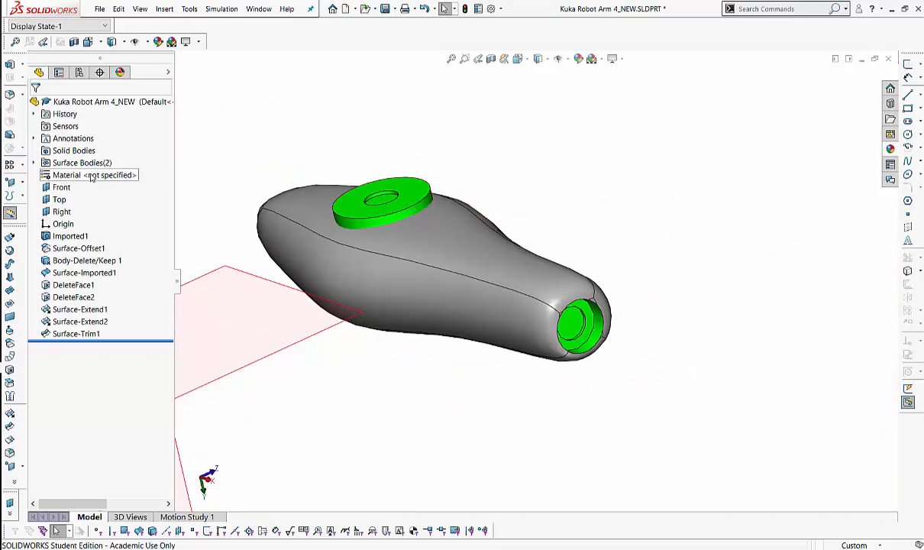
Highlight the surface bodies Surface-Extend2 and Surface-Trim1 one after the other to check which part of the arm each covers.
{"action": "left_click", "coordinate": [34, 163]}
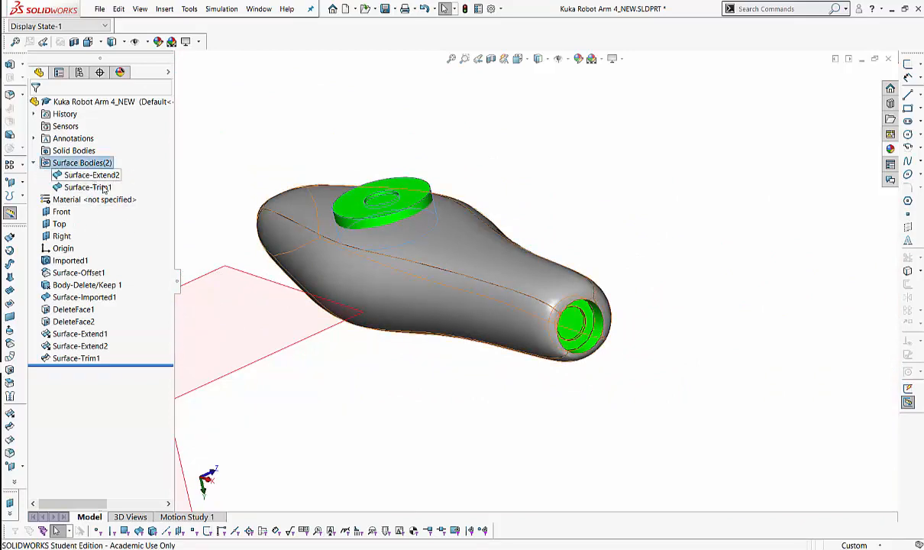
{"action": "left_click", "coordinate": [98, 175]}
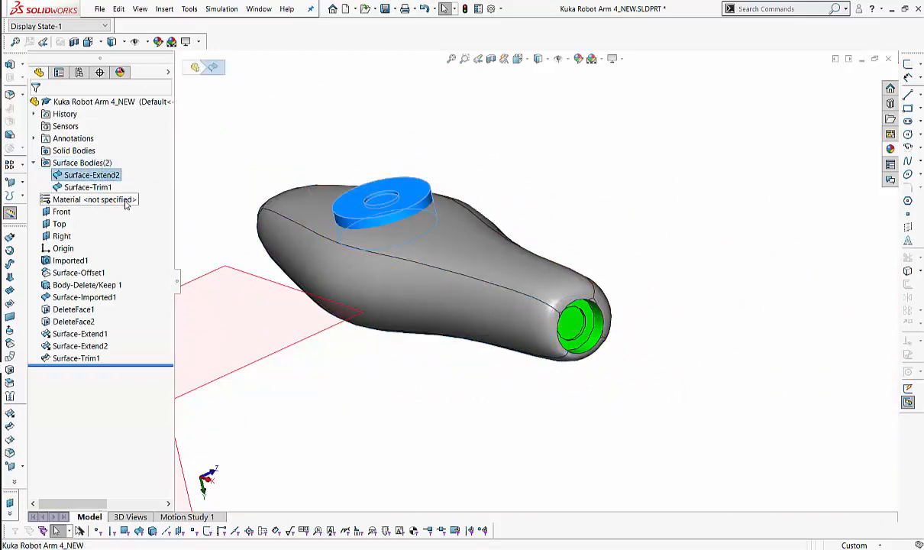
{"action": "left_click", "coordinate": [88, 187]}
{"action": "middle_click_drag", "start_coordinate": [397, 275], "coordinate": [447, 295]}
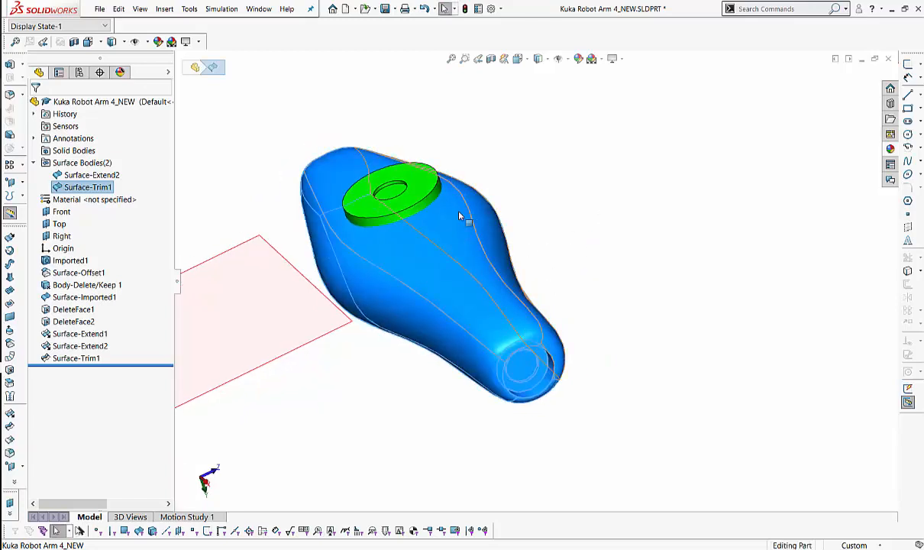
{"action": "middle_click_drag", "start_coordinate": [640, 328], "coordinate": [691, 248]}
{"action": "key", "text": "Escape"}
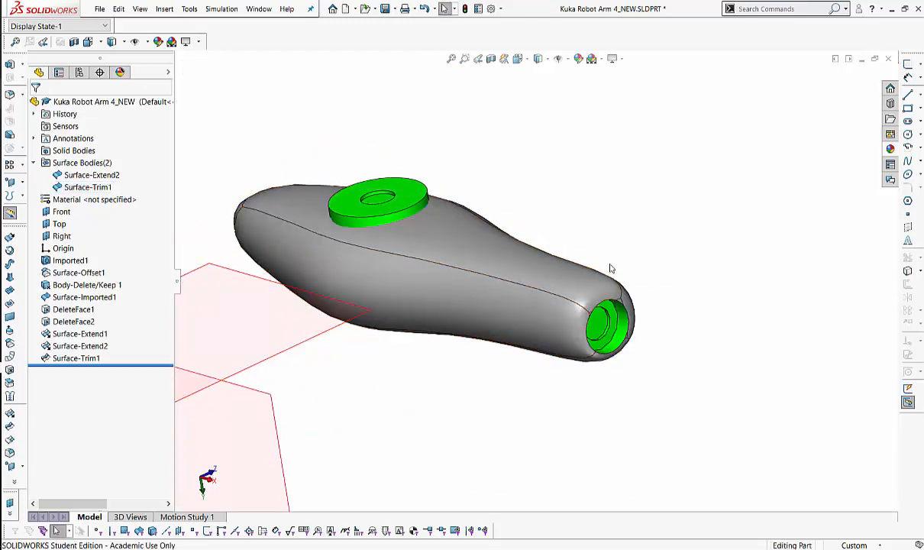
{"action": "middle_click_drag", "start_coordinate": [622, 283], "coordinate": [387, 242]}
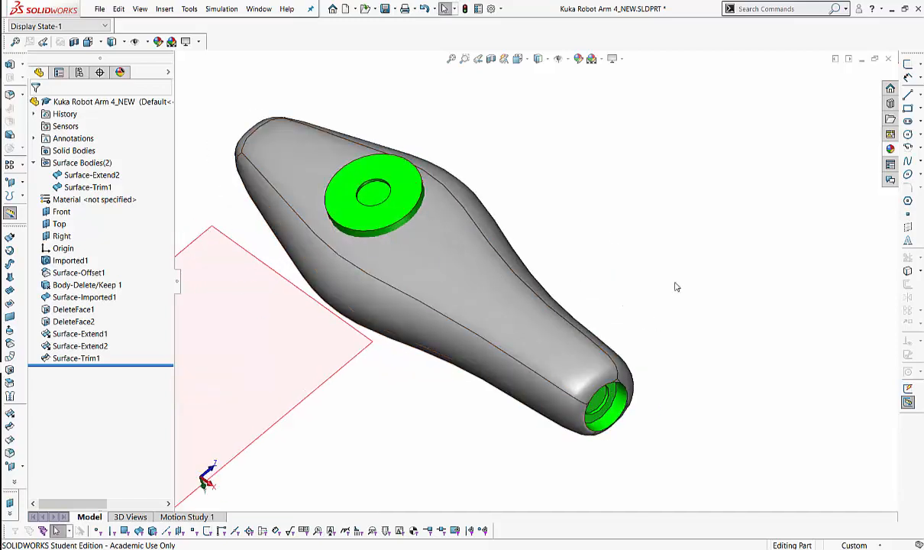
{"action": "middle_click_drag", "start_coordinate": [675, 286], "coordinate": [669, 287]}
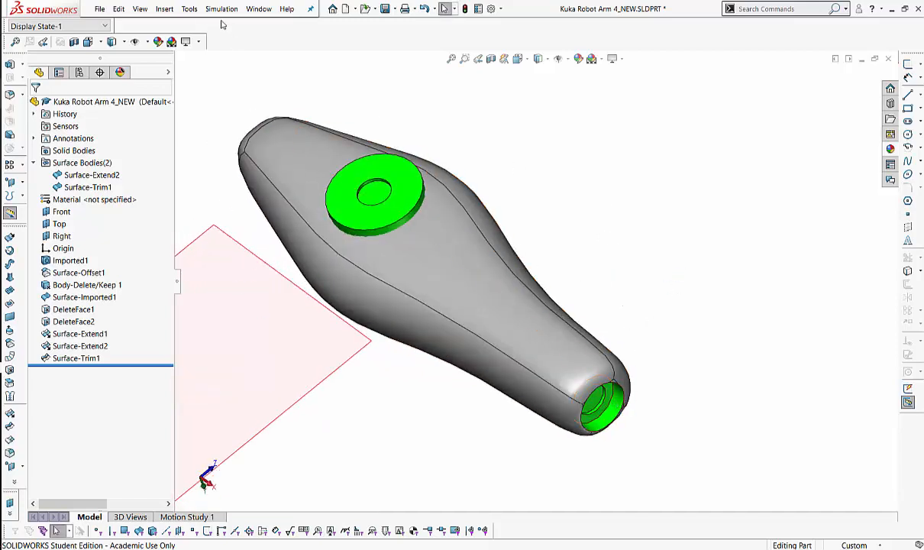
Thicken the trimmed arm body Surface-Trim1 with the option to create a solid from its enclosed volume.
{"action": "left_click", "coordinate": [165, 9]}
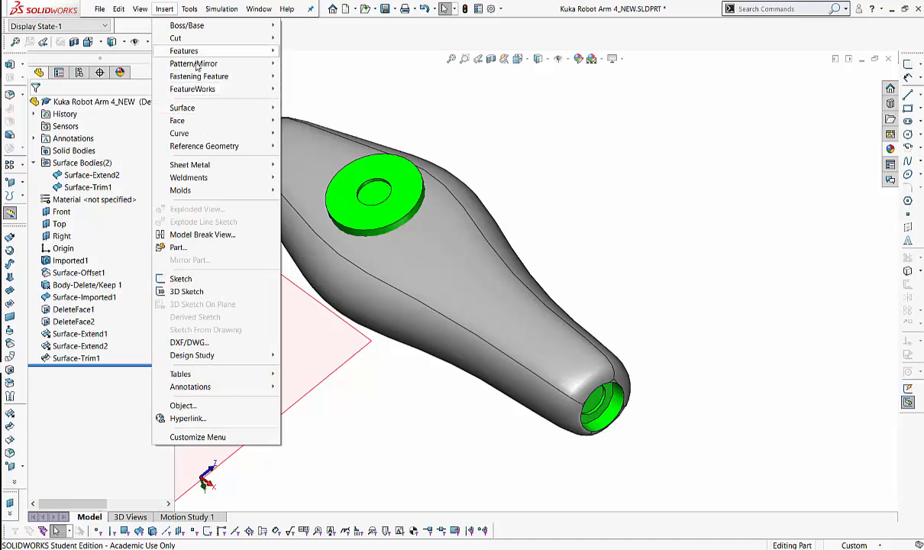
{"action": "mouse_move", "coordinate": [229, 25]}
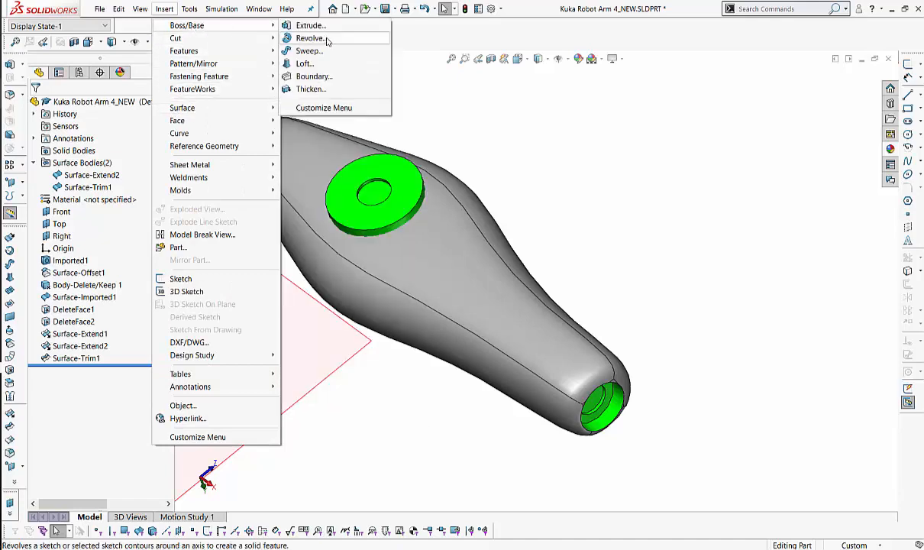
{"action": "left_click", "coordinate": [320, 89]}
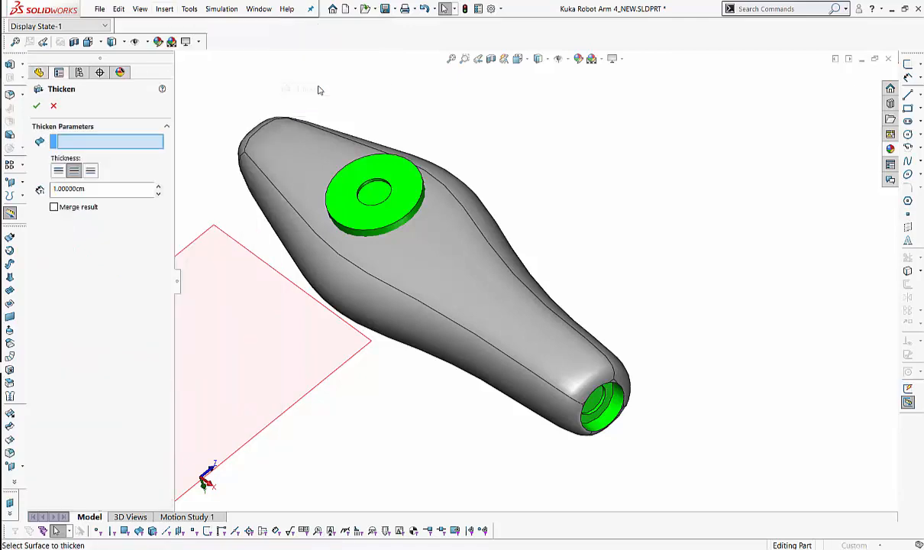
{"action": "left_click", "coordinate": [527, 321]}
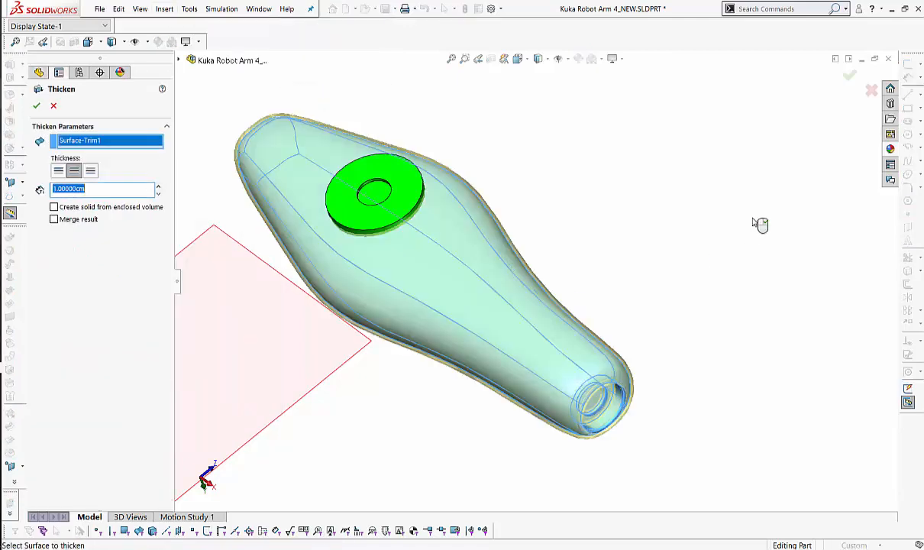
{"action": "middle_click_drag", "start_coordinate": [767, 221], "coordinate": [699, 184]}
{"action": "scroll", "coordinate": [531, 276], "scroll_direction": "down", "scroll_amount": 6}
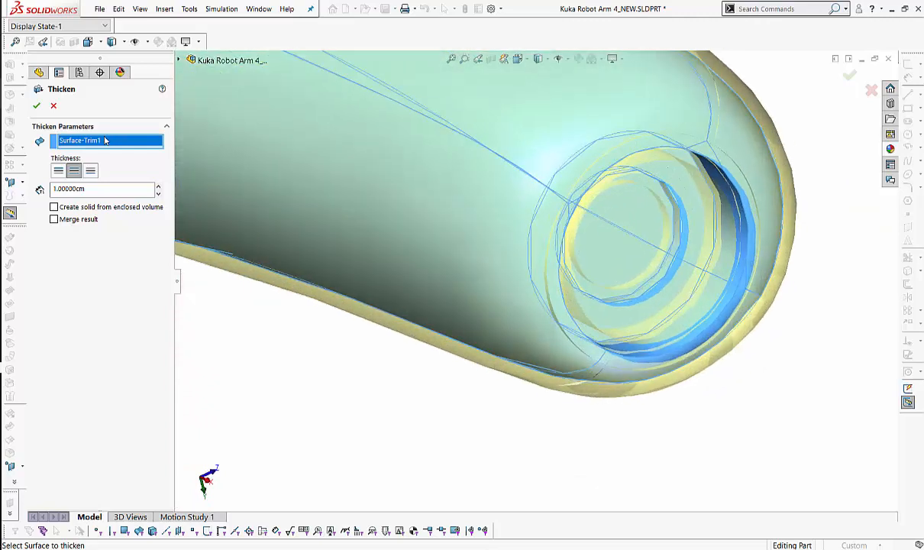
{"action": "scroll", "coordinate": [598, 341], "scroll_direction": "up", "scroll_amount": 3}
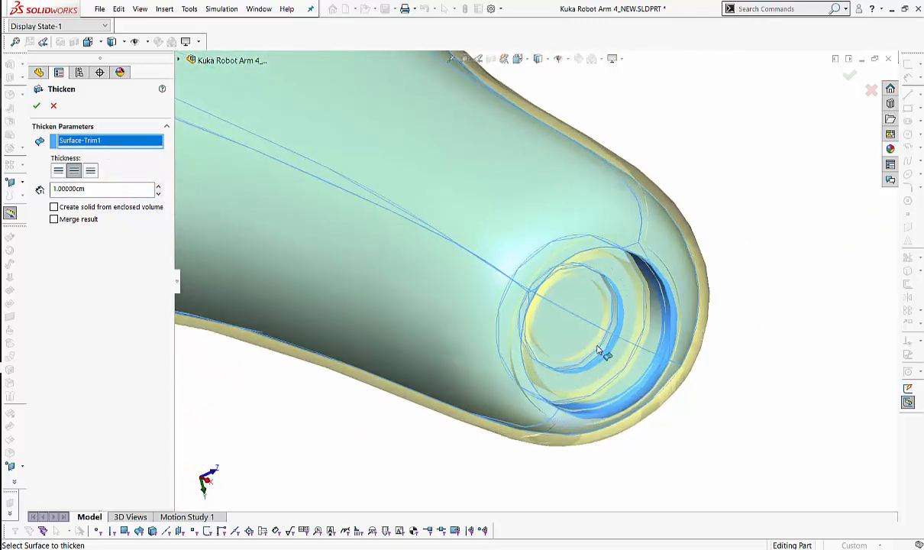
{"action": "left_click", "coordinate": [54, 207]}
{"action": "middle_click_drag", "start_coordinate": [627, 307], "coordinate": [728, 371], "text": "ctrl"}
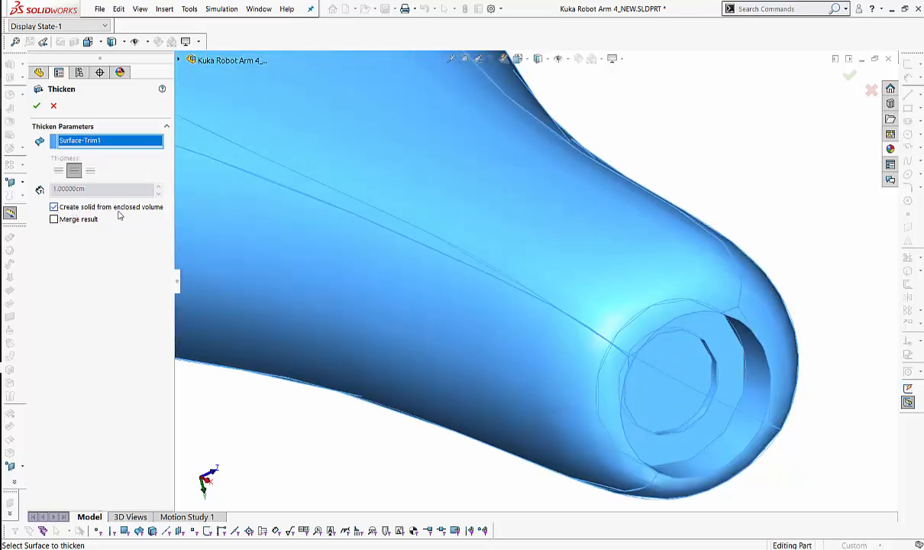
{"action": "key", "text": "f"}
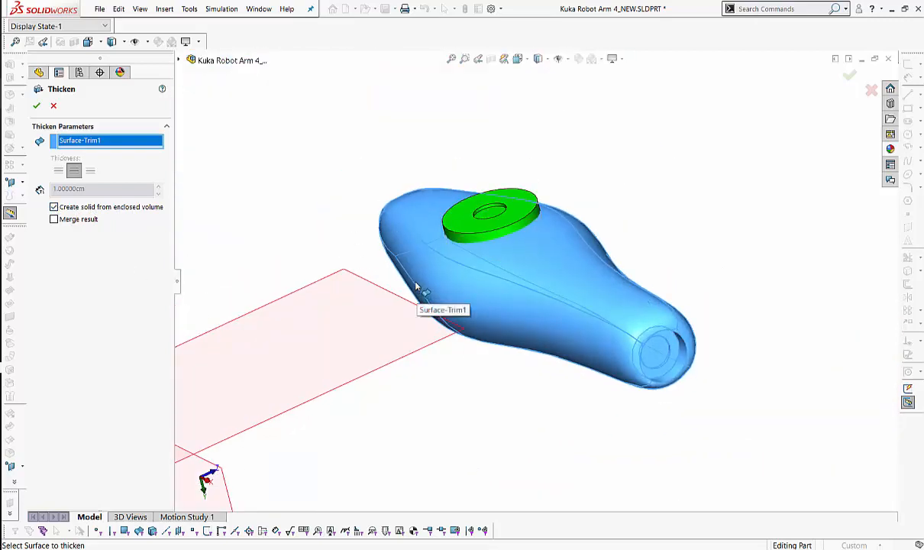
{"action": "middle_click_drag", "start_coordinate": [416, 286], "coordinate": [227, 212]}
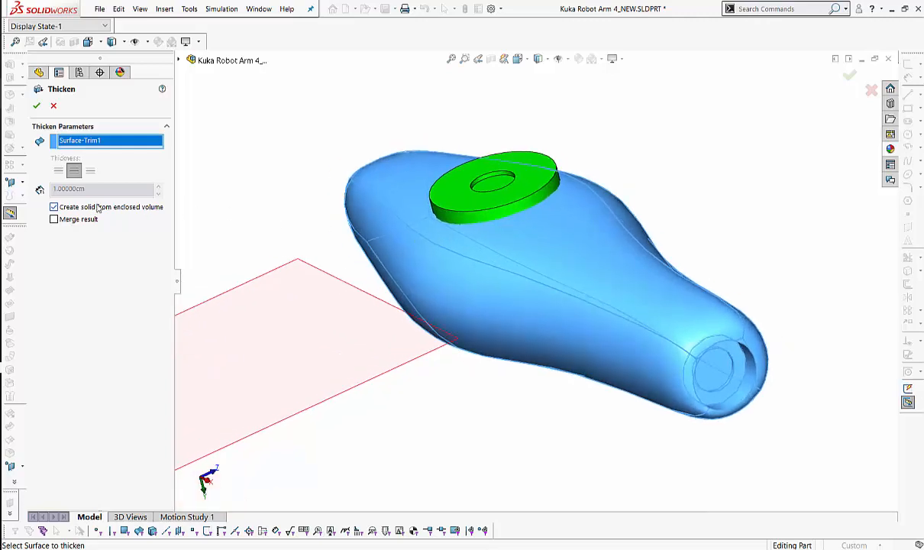
{"action": "left_click", "coordinate": [36, 108]}
Examine the arm's interior with a temporary section parallel to the Right plane, moving the cut back to a 15 cm offset.
{"action": "middle_click_drag", "start_coordinate": [392, 268], "coordinate": [582, 290]}
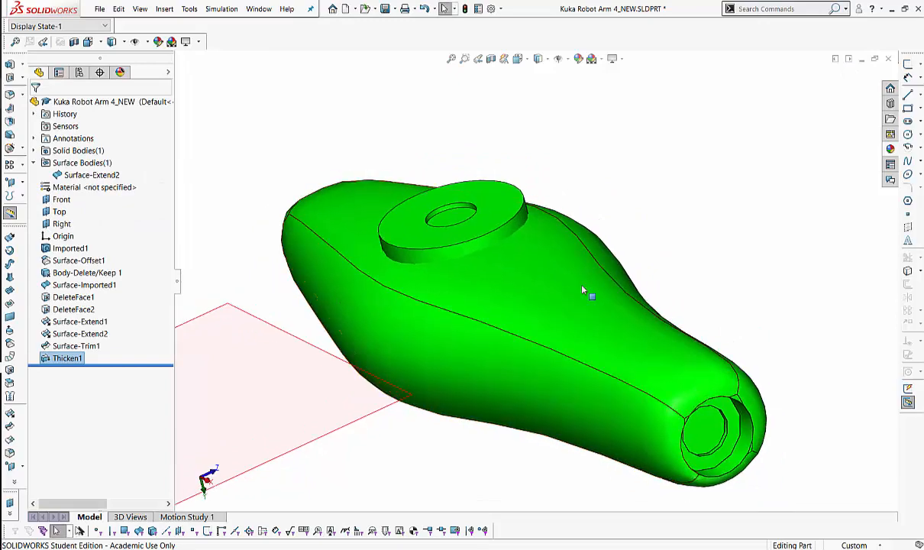
{"action": "left_click", "coordinate": [492, 58]}
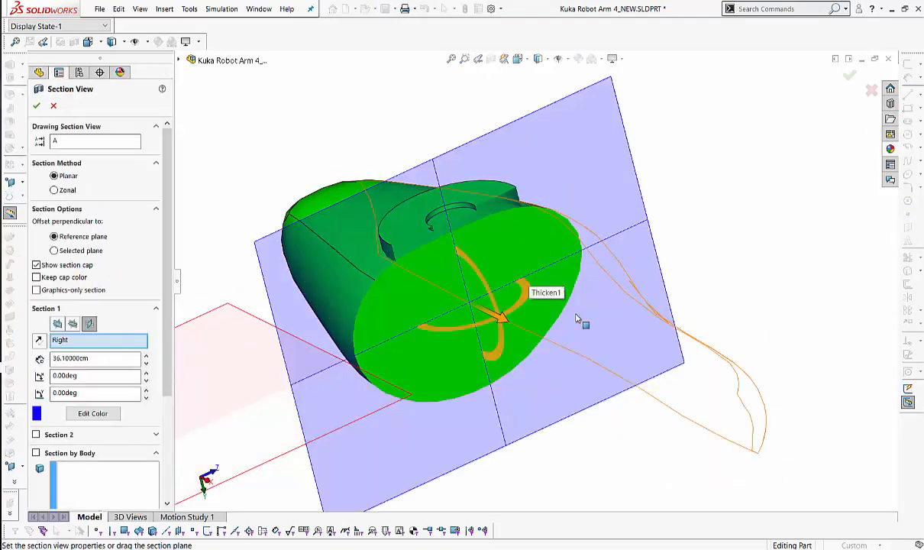
{"action": "scroll", "coordinate": [578, 319], "scroll_direction": "down", "scroll_amount": 4}
{"action": "middle_click_drag", "start_coordinate": [428, 338], "coordinate": [456, 321]}
{"action": "left_click_drag", "start_coordinate": [489, 294], "coordinate": [438, 289]}
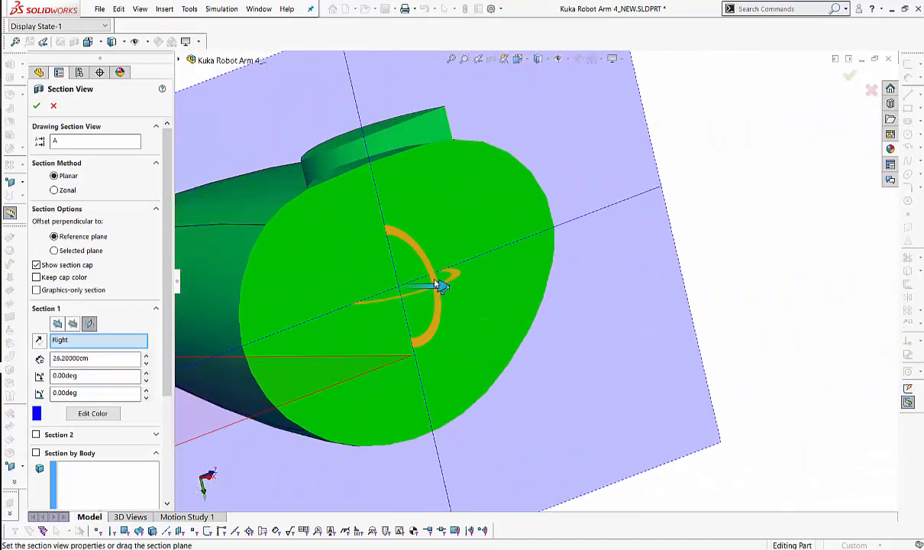
{"action": "middle_click_drag", "start_coordinate": [552, 215], "coordinate": [576, 161], "text": "ctrl"}
{"action": "scroll", "coordinate": [532, 281], "scroll_direction": "up", "scroll_amount": 8}
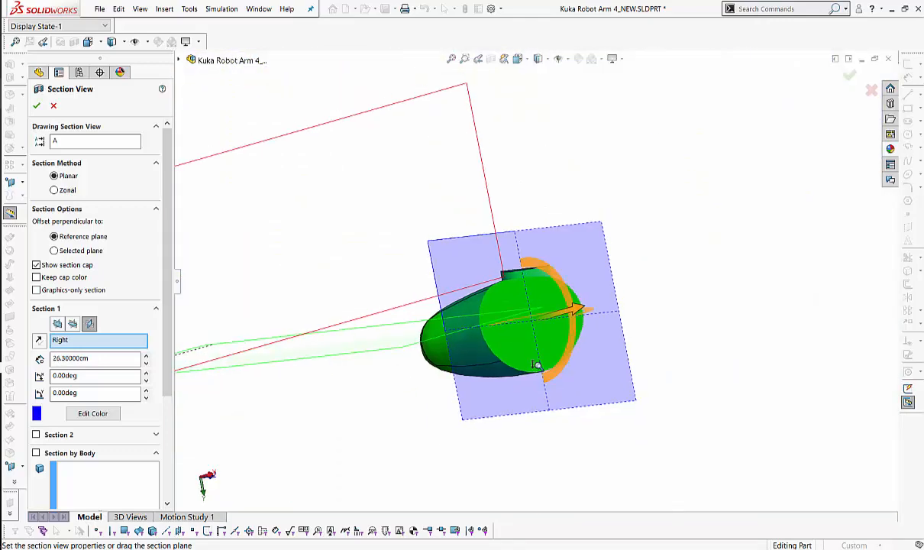
{"action": "middle_click_drag", "start_coordinate": [536, 367], "coordinate": [566, 447]}
{"action": "left_click_drag", "start_coordinate": [568, 314], "coordinate": [470, 264]}
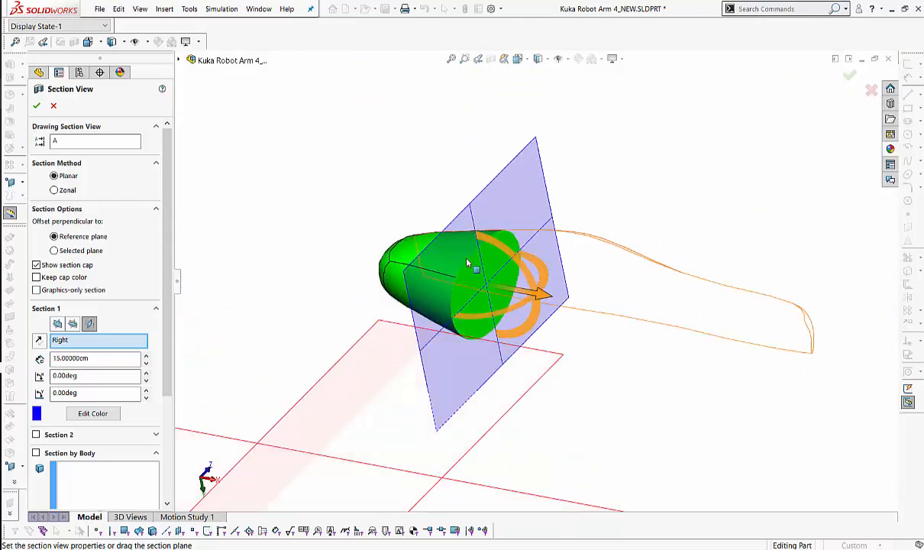
{"action": "key", "text": "Escape"}
Examine the large round joint's flat face together with the adjoining face of the solid arm.
{"action": "middle_click_drag", "start_coordinate": [397, 237], "coordinate": [383, 269]}
{"action": "middle_click_drag", "start_coordinate": [382, 270], "coordinate": [336, 328], "text": "ctrl"}
{"action": "middle_click_drag", "start_coordinate": [336, 328], "coordinate": [397, 275], "text": "shift"}
{"action": "middle_click_drag", "start_coordinate": [397, 275], "coordinate": [498, 228], "text": "ctrl"}
{"action": "middle_click_drag", "start_coordinate": [550, 267], "coordinate": [507, 319]}
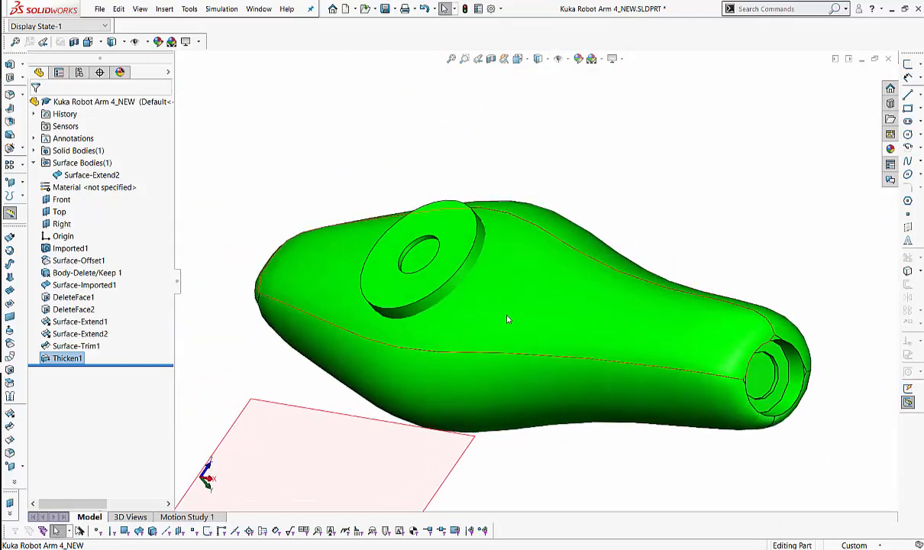
{"action": "left_click", "coordinate": [703, 165]}
{"action": "middle_click_drag", "start_coordinate": [565, 283], "coordinate": [609, 282], "text": "ctrl"}
{"action": "middle_click_drag", "start_coordinate": [609, 282], "coordinate": [620, 256], "text": "shift"}
{"action": "mouse_move", "coordinate": [620, 255]}
{"action": "middle_mouse_down"}
{"action": "mouse_move", "coordinate": [603, 196]}
{"action": "mouse_move", "coordinate": [603, 217]}
{"action": "mouse_move", "coordinate": [571, 257]}
{"action": "mouse_move", "coordinate": [623, 266]}
{"action": "middle_mouse_up"}
{"action": "scroll", "coordinate": [619, 224], "scroll_direction": "down", "scroll_amount": 5}
{"action": "middle_click_drag", "start_coordinate": [617, 224], "coordinate": [527, 177], "text": "shift"}
{"action": "left_click", "coordinate": [493, 203]}
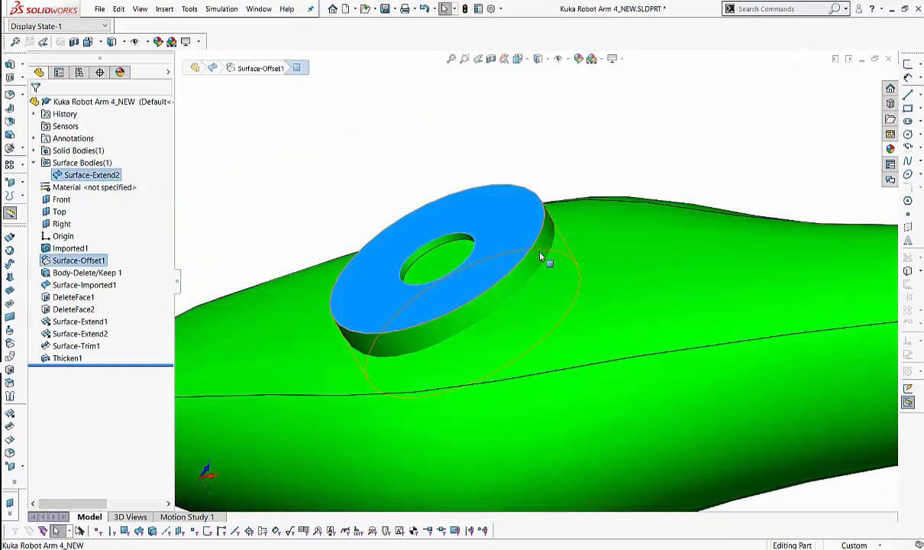
{"action": "left_click", "coordinate": [575, 327], "text": "ctrl"}
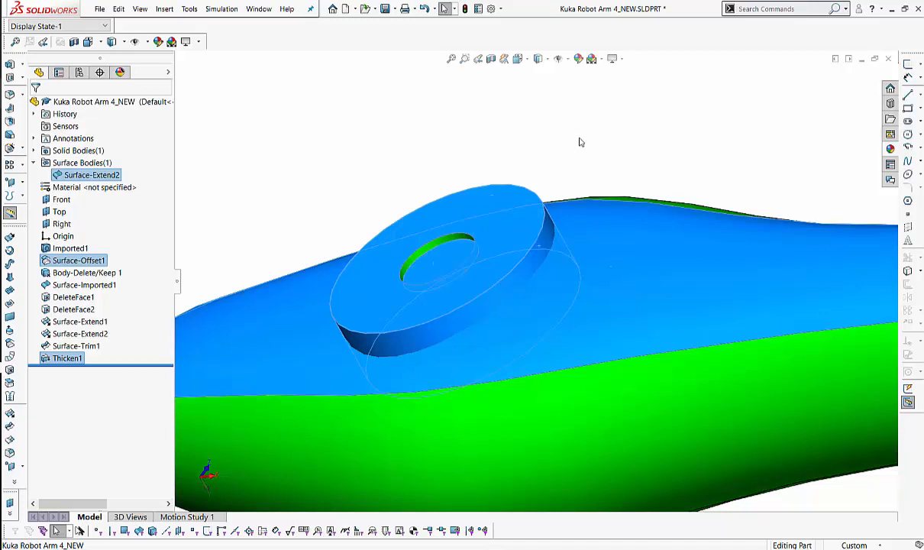
{"action": "left_click", "coordinate": [245, 189]}
Examine where the side wall of the surface body Surface-Extend2 passes through the solid arm's face.
{"action": "left_click", "coordinate": [90, 176]}
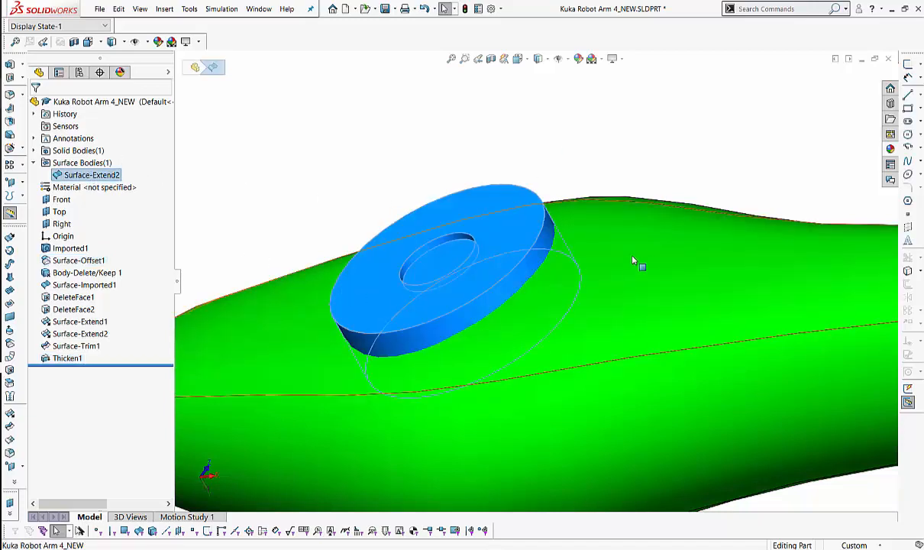
{"action": "left_click", "coordinate": [591, 285], "text": "ctrl"}
{"action": "middle_click_drag", "start_coordinate": [432, 154], "coordinate": [429, 135]}
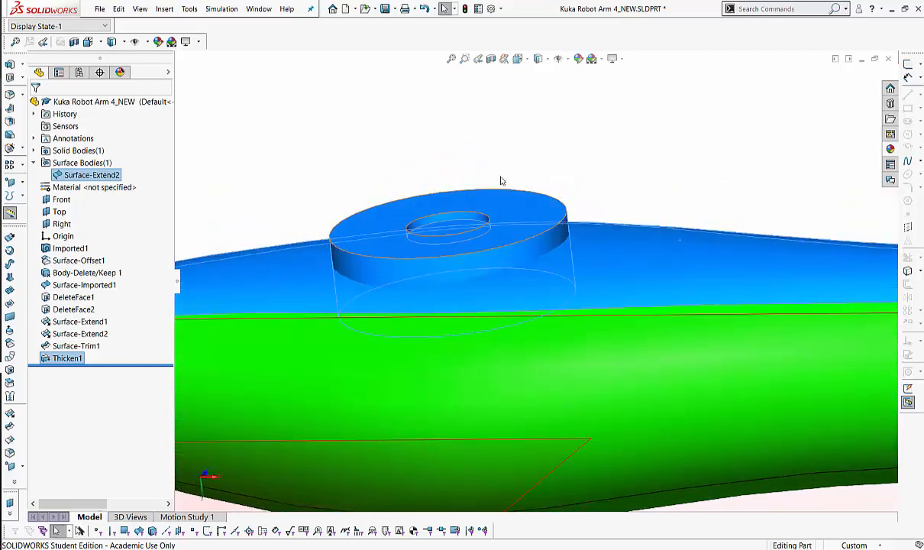
{"action": "middle_click_drag", "start_coordinate": [501, 179], "coordinate": [479, 100]}
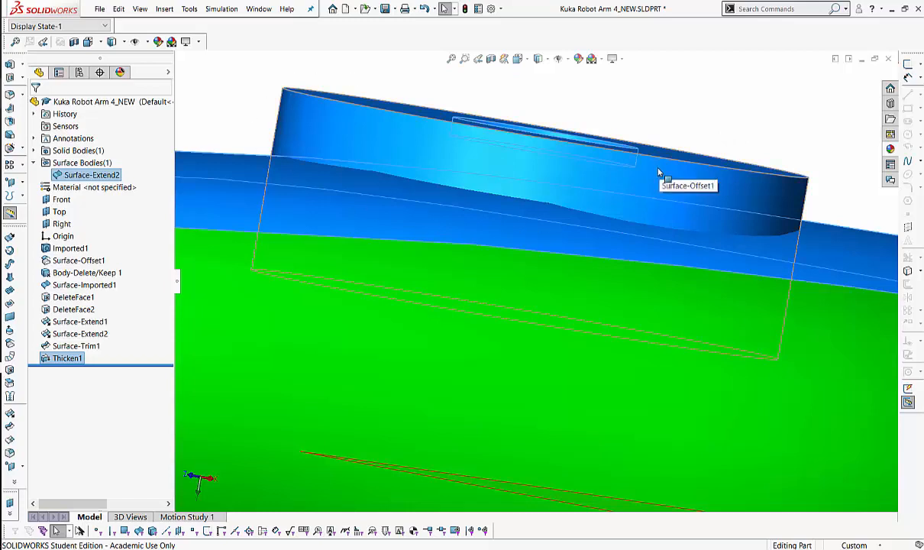
{"action": "middle_click_drag", "start_coordinate": [656, 179], "coordinate": [521, 245], "text": "ctrl"}
{"action": "scroll", "coordinate": [612, 230], "scroll_direction": "up", "scroll_amount": 5}
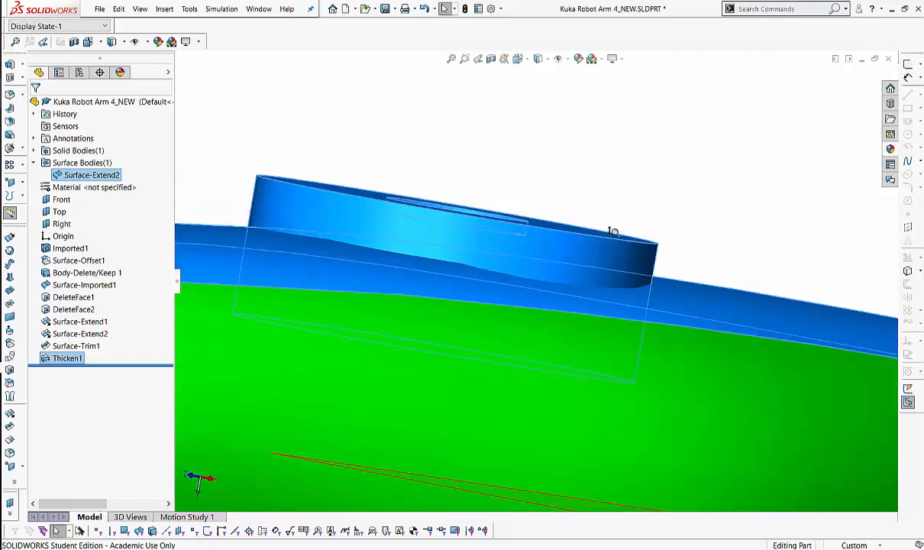
{"action": "middle_click_drag", "start_coordinate": [738, 191], "coordinate": [544, 241]}
{"action": "left_click", "coordinate": [629, 209]}
{"action": "scroll", "coordinate": [541, 277], "scroll_direction": "up", "scroll_amount": 4}
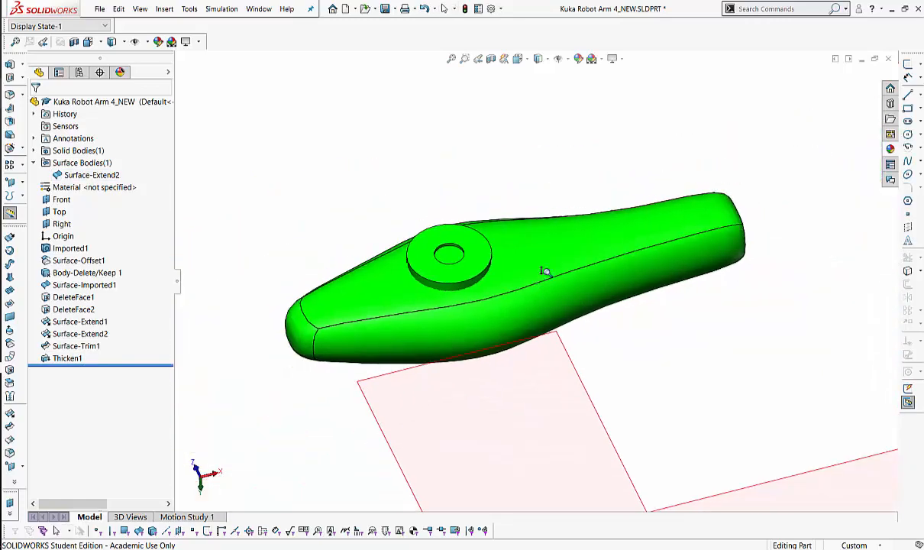
Copy the solid arm's broad face around the round joint as a separate surface, using Offset Surface with a 0 cm distance.
{"action": "scroll", "coordinate": [538, 278], "scroll_direction": "down", "scroll_amount": 2}
{"action": "left_click", "coordinate": [611, 244]}
{"action": "left_click", "coordinate": [623, 183]}
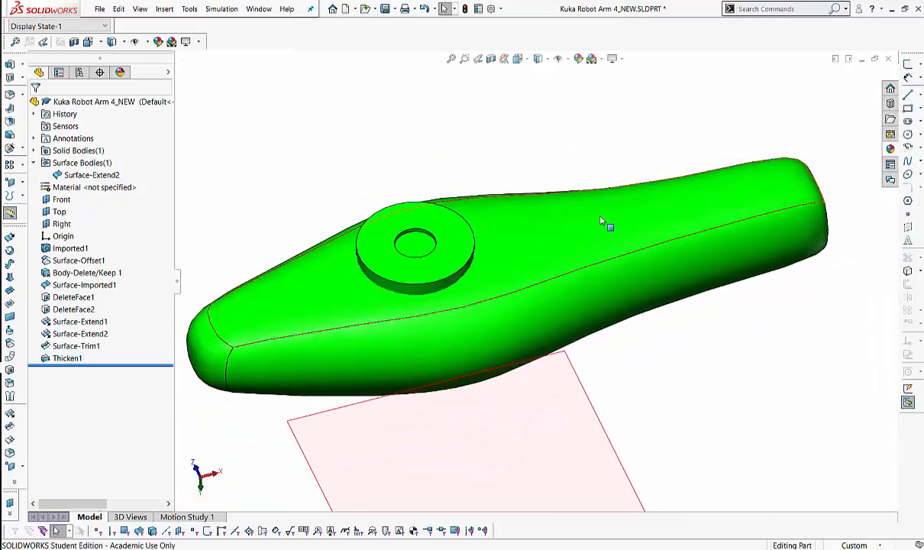
{"action": "left_click", "coordinate": [604, 225]}
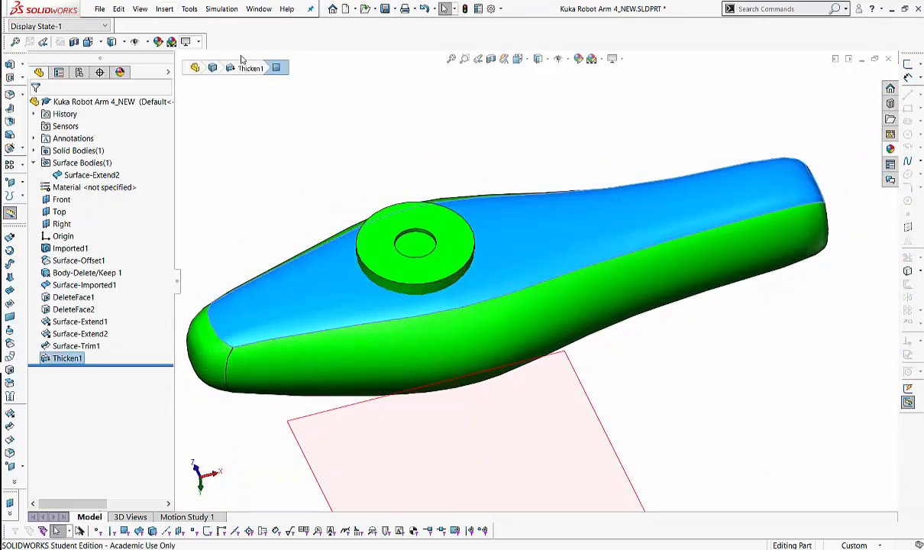
{"action": "middle_click_drag", "start_coordinate": [241, 60], "coordinate": [410, 256]}
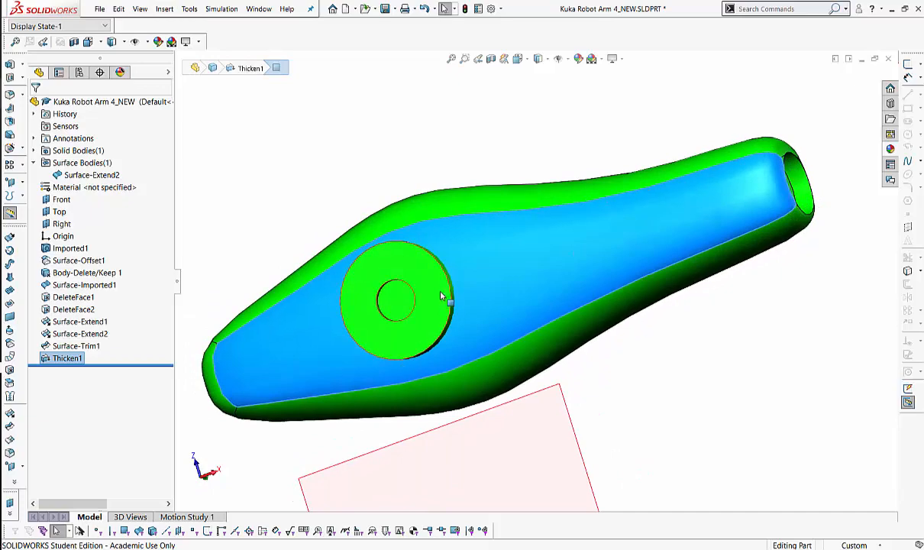
{"action": "middle_click_drag", "start_coordinate": [441, 296], "coordinate": [227, 31]}
{"action": "left_click", "coordinate": [163, 9]}
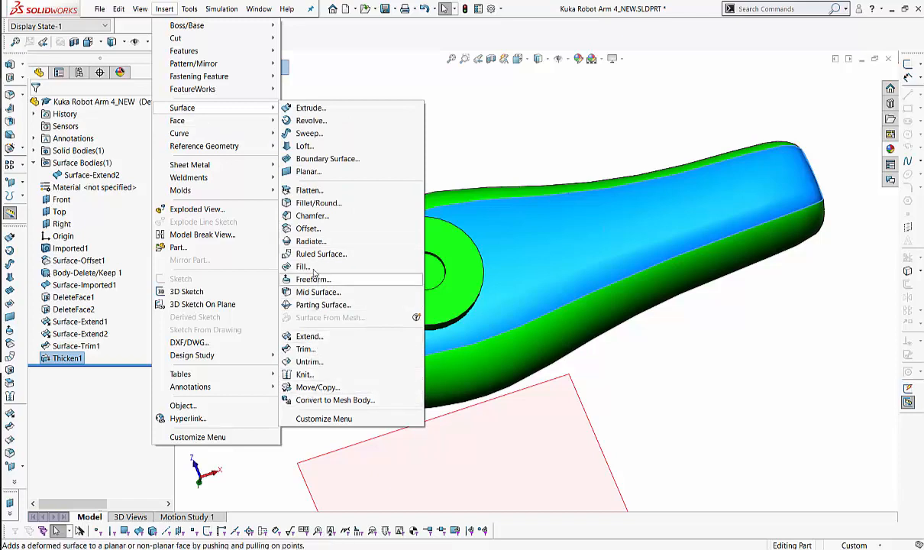
{"action": "left_click", "coordinate": [305, 229]}
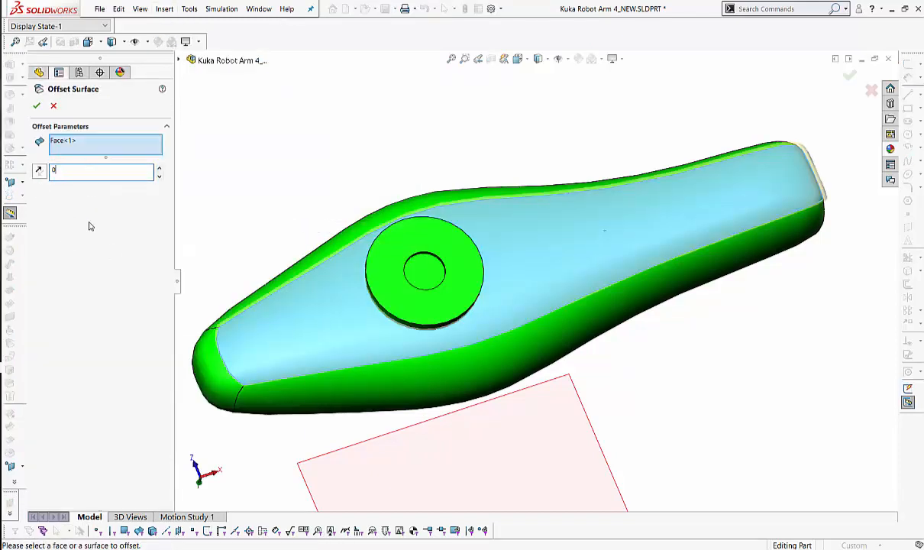
{"action": "type", "text": "0"}
{"action": "key", "text": "Return"}
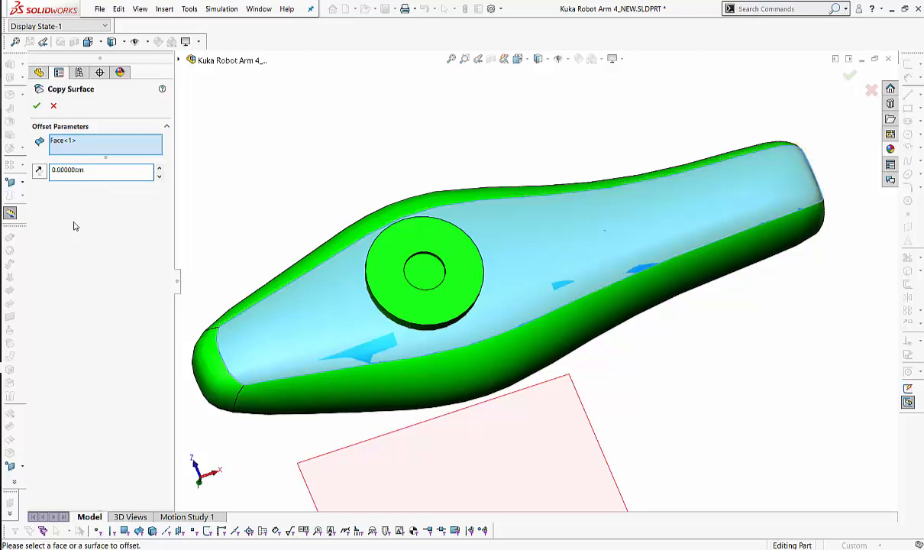
{"action": "left_click", "coordinate": [36, 107]}
Give the solid body Thicken1 its own light grey color, RGB 192, 192, 192, applied at body level.
{"action": "middle_click_drag", "start_coordinate": [375, 180], "coordinate": [342, 155]}
{"action": "middle_click_drag", "start_coordinate": [394, 354], "coordinate": [392, 288]}
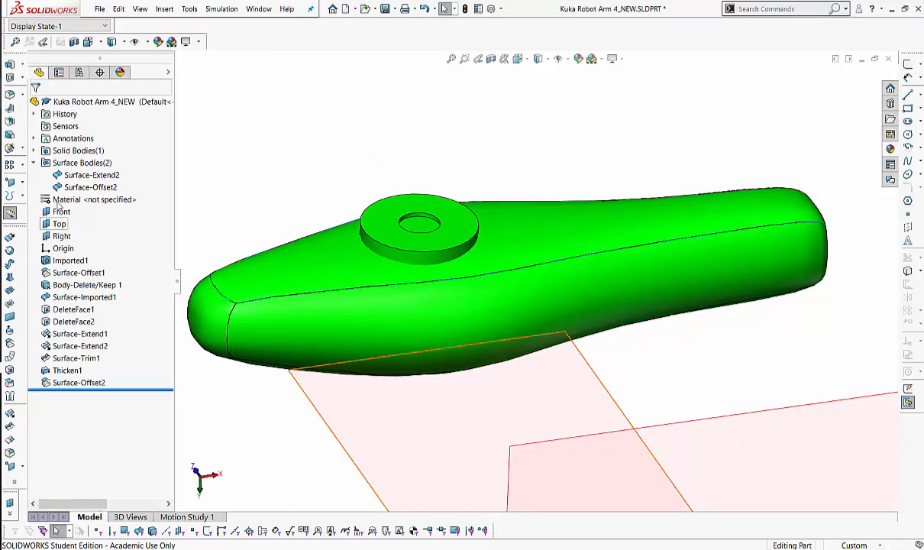
{"action": "left_click", "coordinate": [34, 150]}
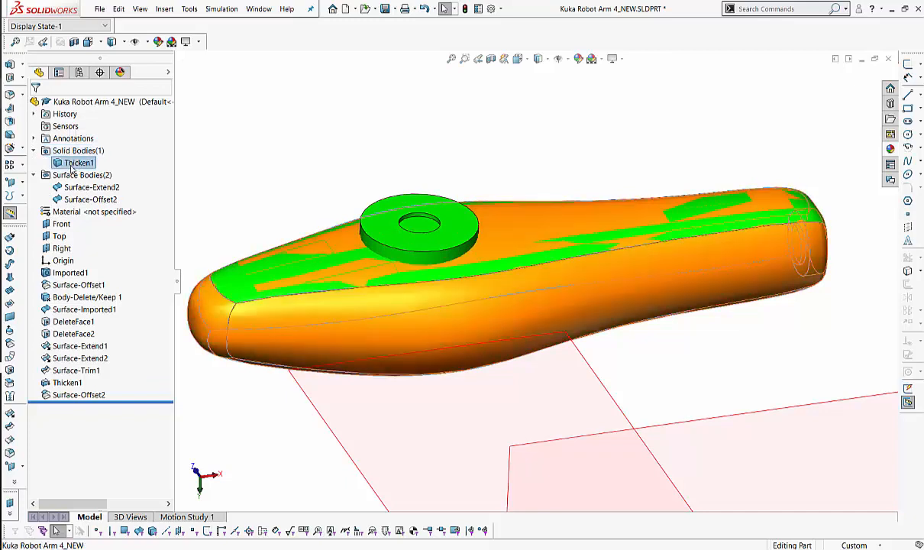
{"action": "left_click", "coordinate": [77, 163]}
{"action": "left_click", "coordinate": [137, 153]}
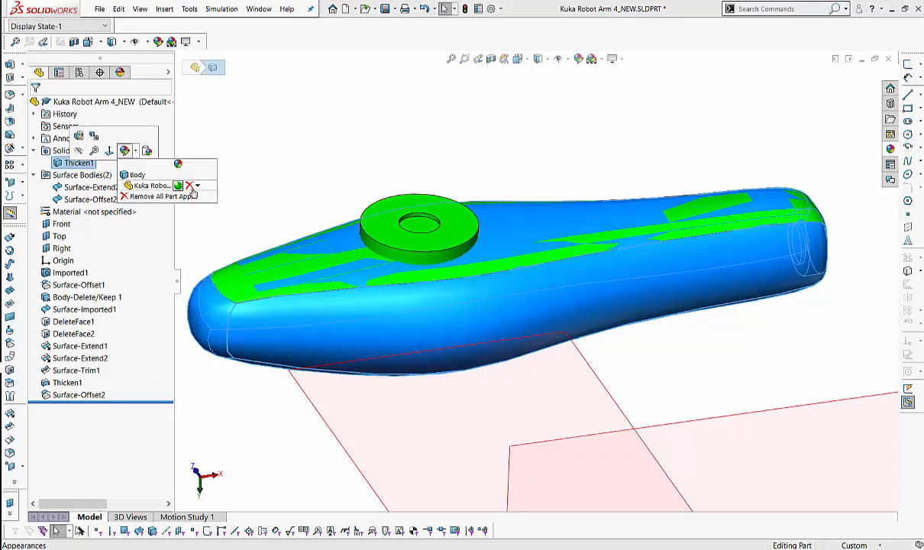
{"action": "left_click", "coordinate": [140, 180]}
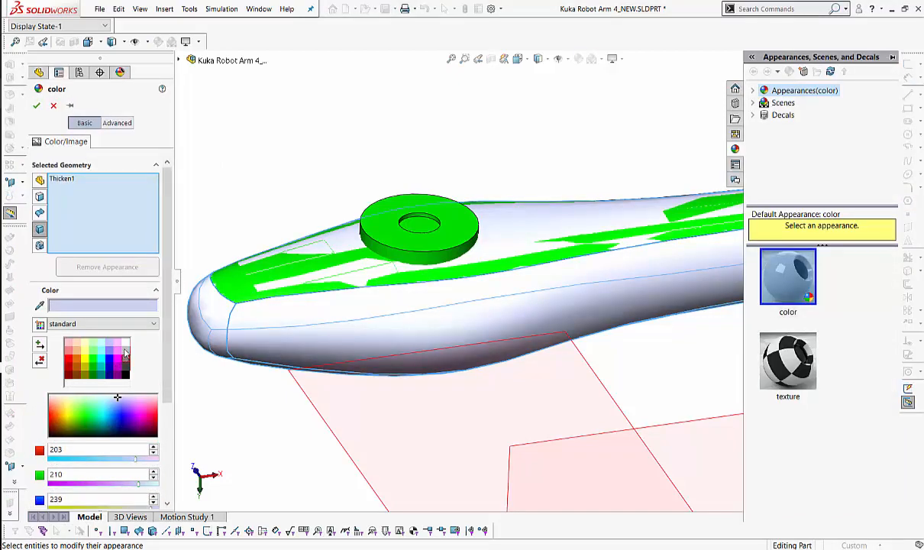
{"action": "left_click", "coordinate": [126, 351]}
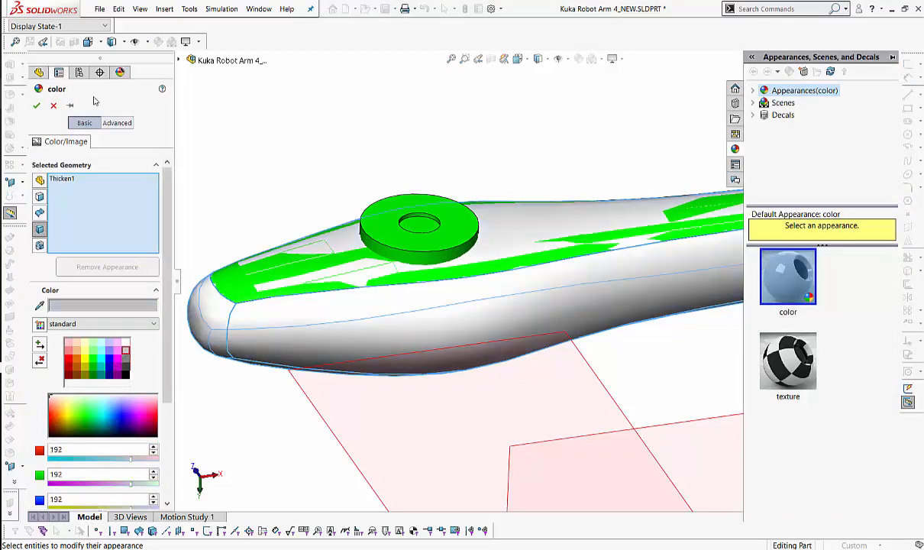
{"action": "left_click", "coordinate": [37, 105]}
Hide the solid arm body Thicken1 and inspect how the round joint passes through the copied arm face.
{"action": "middle_click_drag", "start_coordinate": [329, 130], "coordinate": [405, 157]}
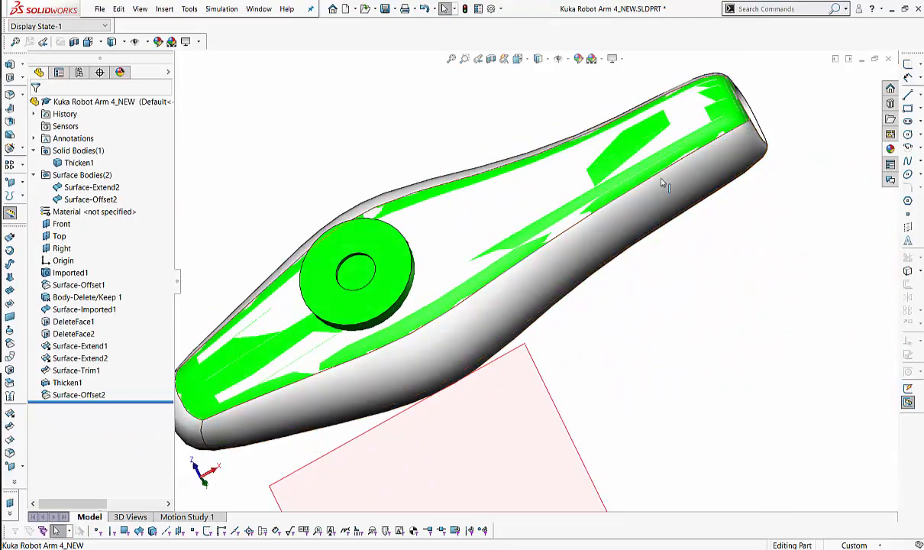
{"action": "middle_click_drag", "start_coordinate": [489, 172], "coordinate": [377, 146]}
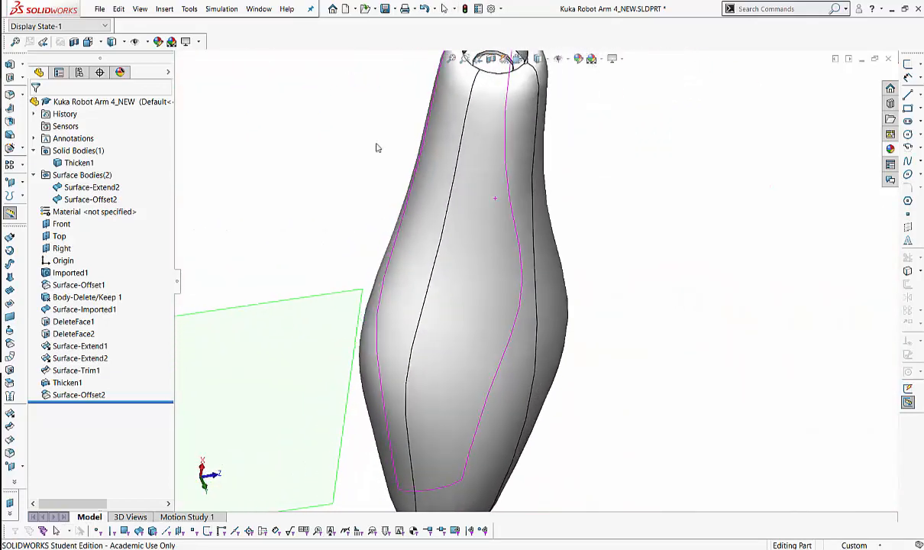
{"action": "left_click", "coordinate": [500, 276]}
{"action": "middle_click_drag", "start_coordinate": [505, 278], "coordinate": [405, 282]}
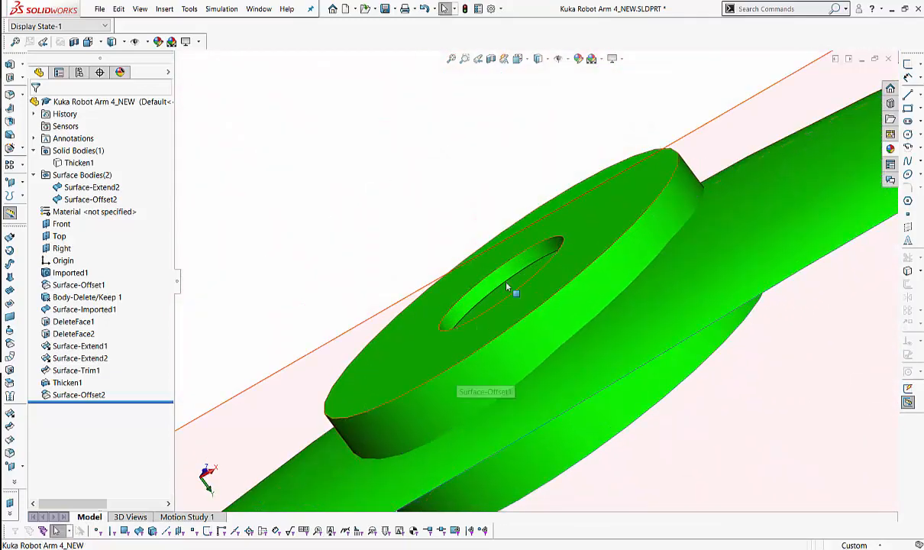
{"action": "middle_click_drag", "start_coordinate": [629, 379], "coordinate": [518, 164], "text": "ctrl"}
{"action": "middle_click_drag", "start_coordinate": [560, 374], "coordinate": [543, 282]}
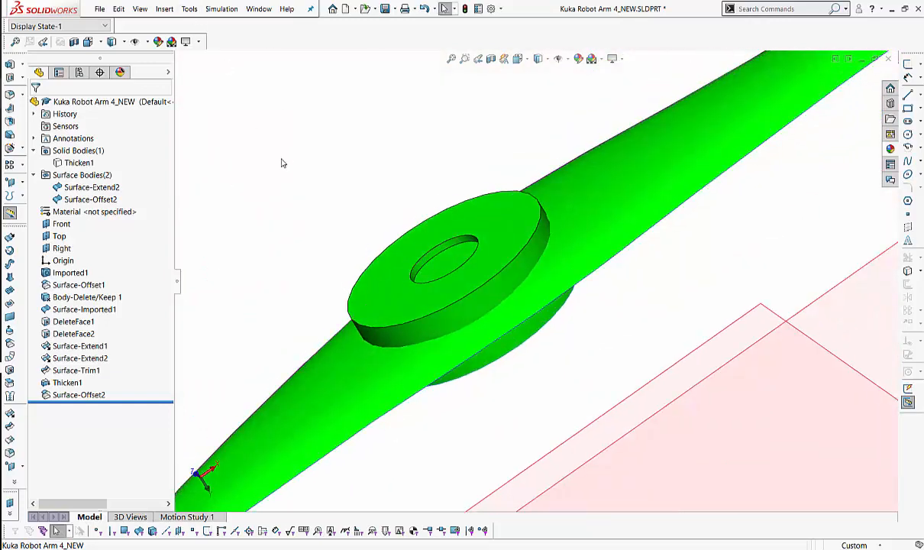
{"action": "middle_click_drag", "start_coordinate": [282, 163], "coordinate": [261, 146], "text": "ctrl"}
Save the part as Kuka Robot Arm 4_NEW.SLDPRT, replacing the existing file.
{"action": "left_click", "coordinate": [101, 10]}
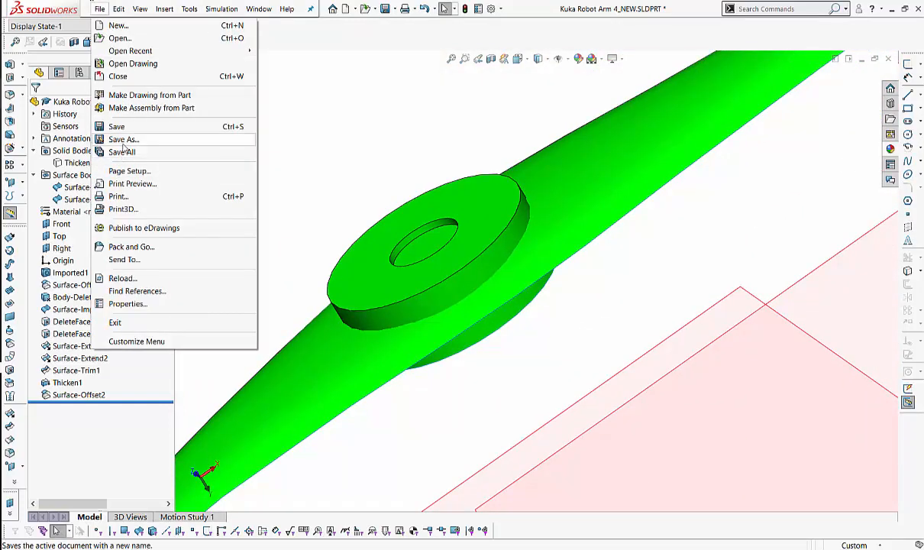
{"action": "left_click", "coordinate": [123, 141]}
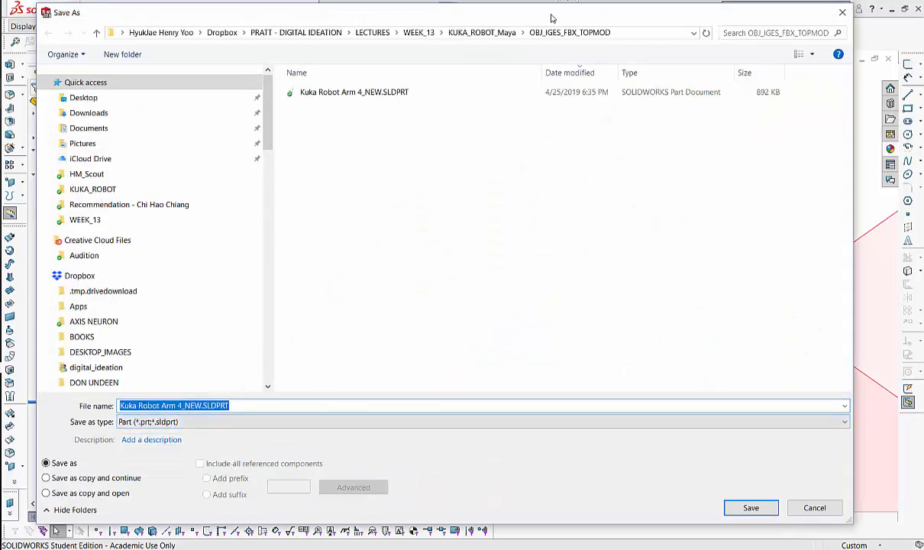
{"action": "left_click", "coordinate": [773, 511]}
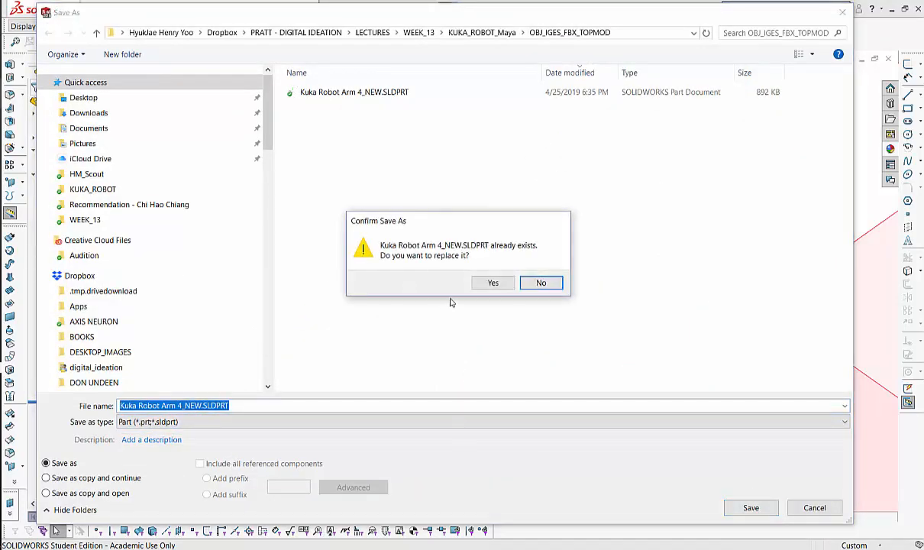
{"action": "left_click", "coordinate": [494, 283]}
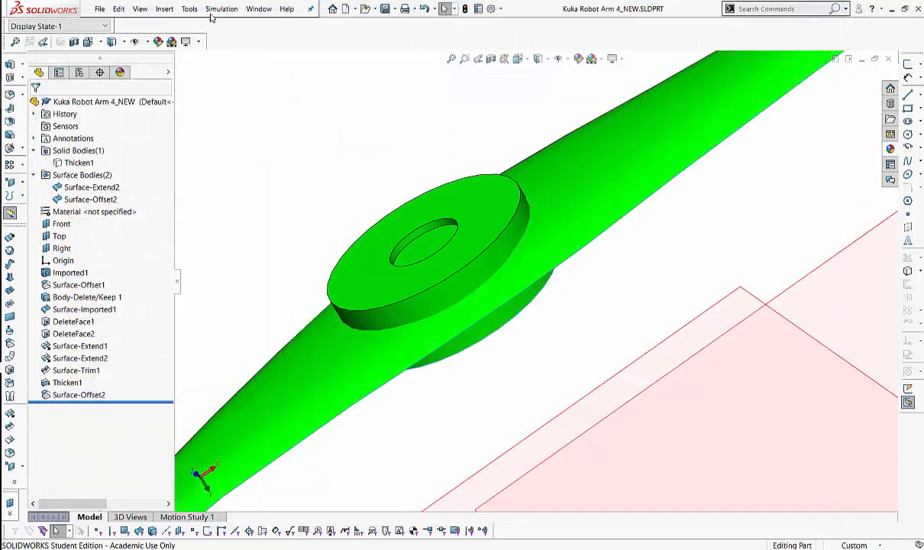
Mutually trim Surface-Offset2 and Surface-Extend2, removing the copied face outside the round joint and the joint's wall beneath that face.
{"action": "left_click", "coordinate": [165, 9]}
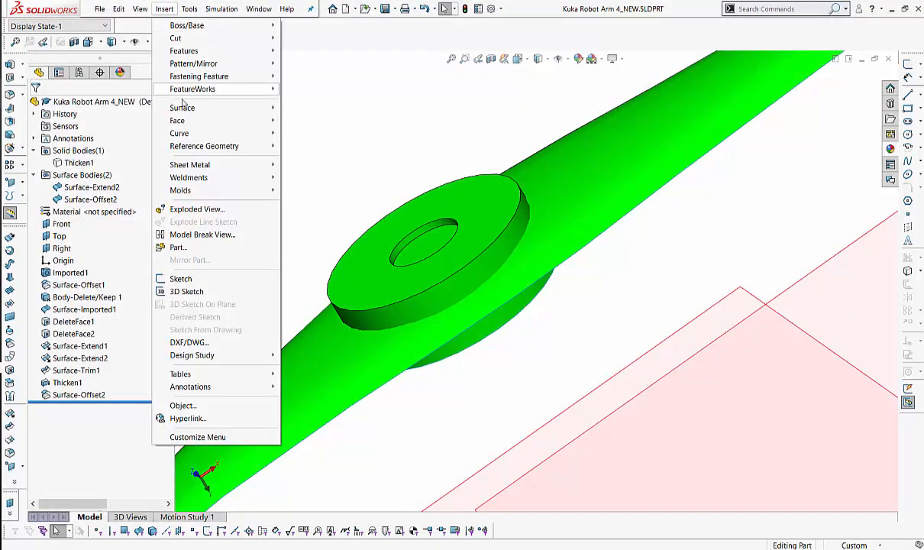
{"action": "mouse_move", "coordinate": [182, 109]}
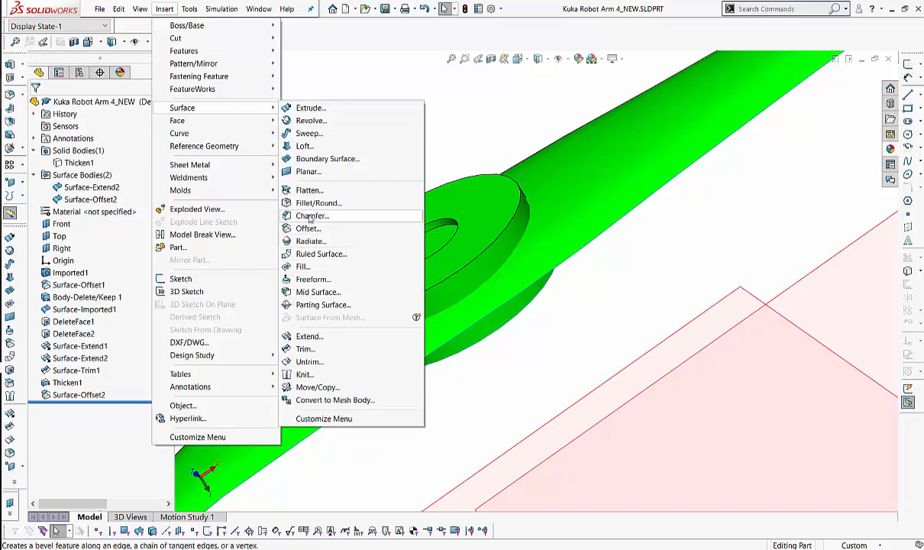
{"action": "left_click", "coordinate": [303, 349]}
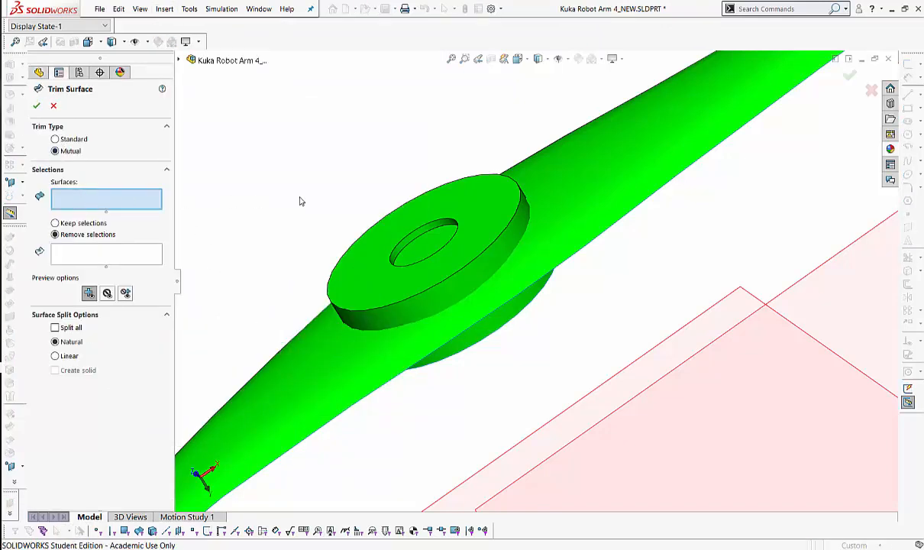
{"action": "left_click", "coordinate": [610, 155]}
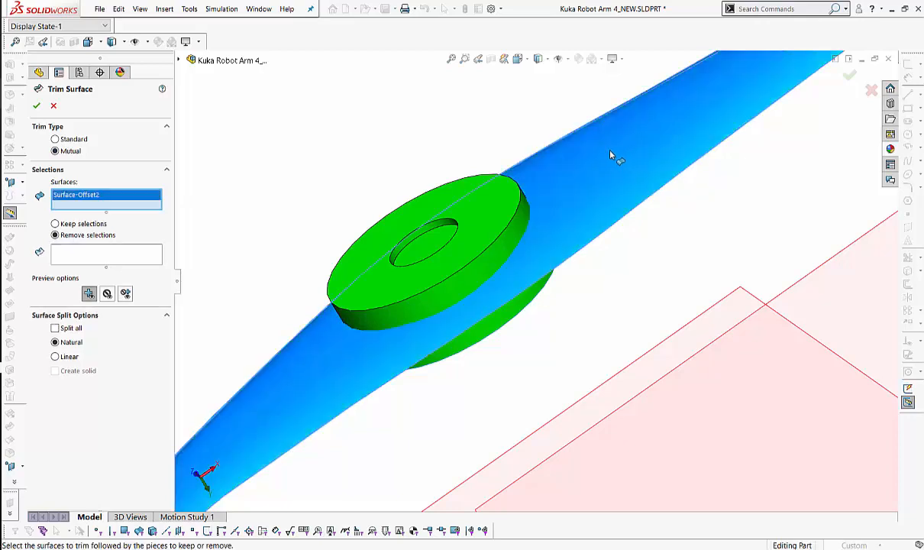
{"action": "left_click", "coordinate": [428, 201]}
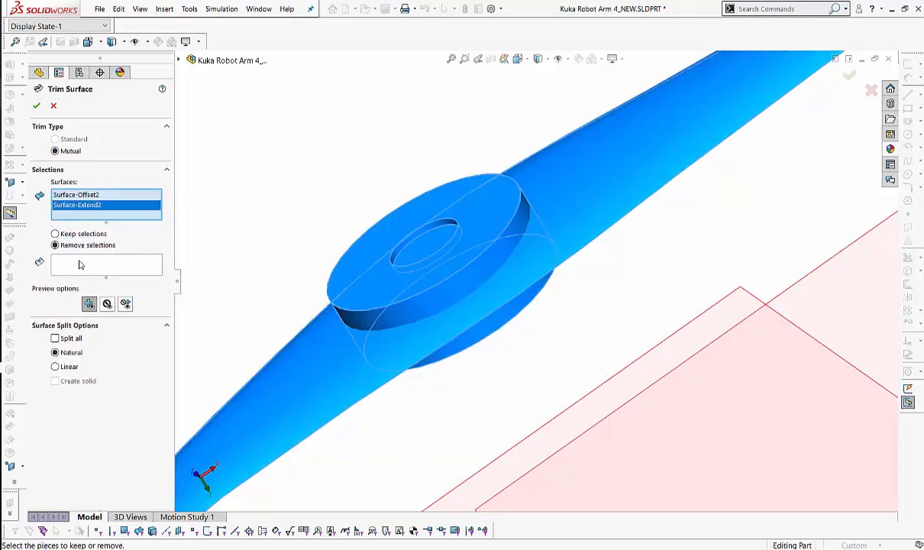
{"action": "left_click", "coordinate": [80, 265]}
{"action": "middle_click_drag", "start_coordinate": [309, 200], "coordinate": [359, 187]}
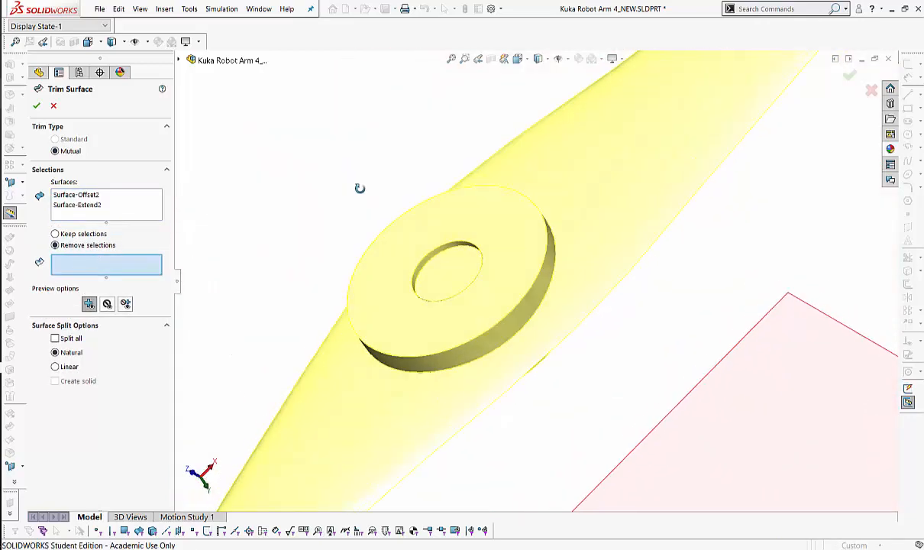
{"action": "left_click", "coordinate": [601, 164]}
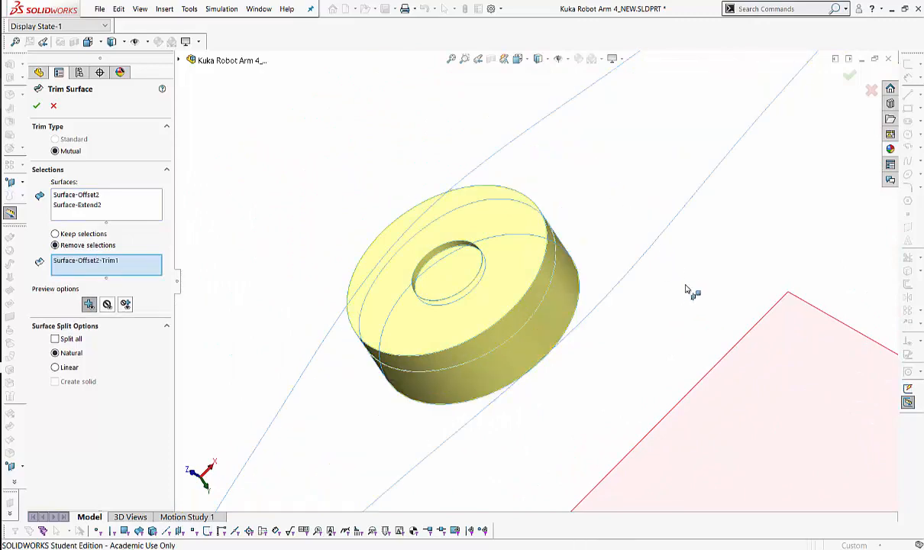
{"action": "middle_click_drag", "start_coordinate": [685, 290], "coordinate": [608, 270]}
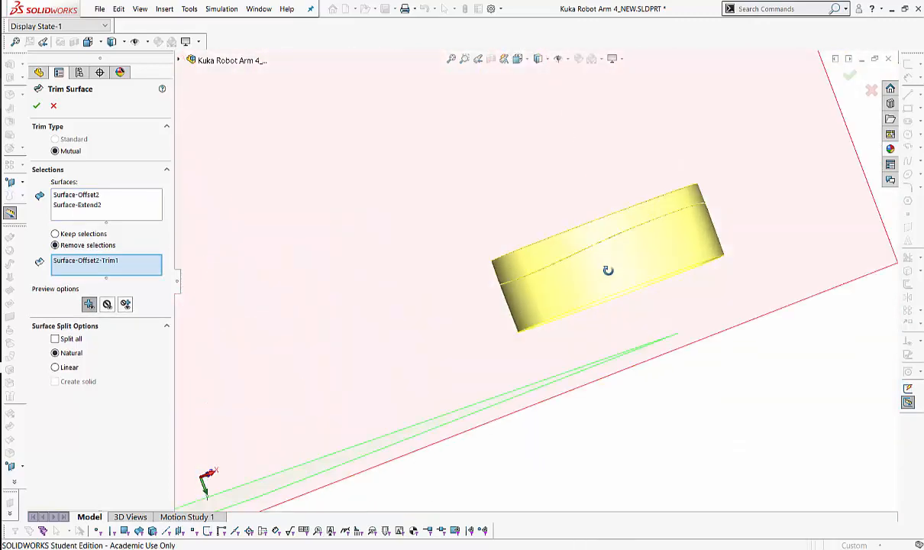
{"action": "left_click", "coordinate": [629, 272]}
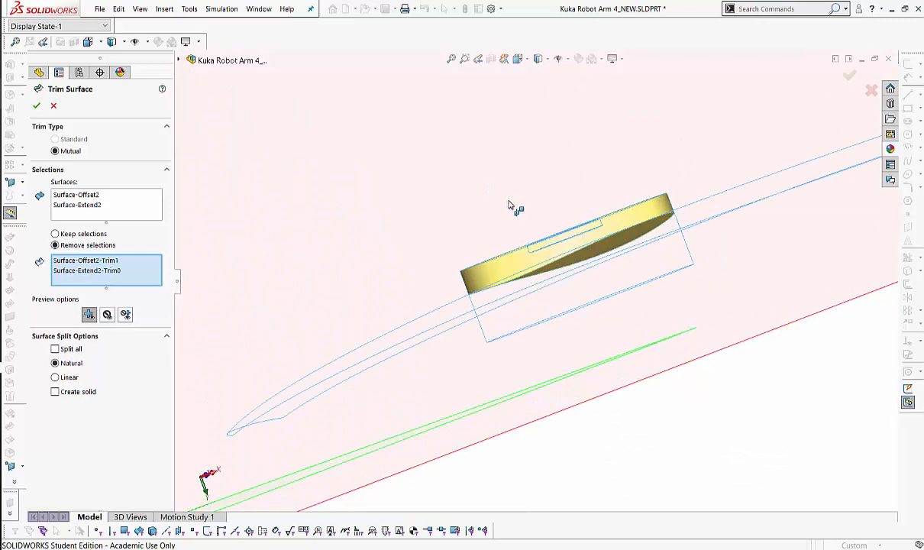
{"action": "middle_click_drag", "start_coordinate": [509, 205], "coordinate": [278, 156]}
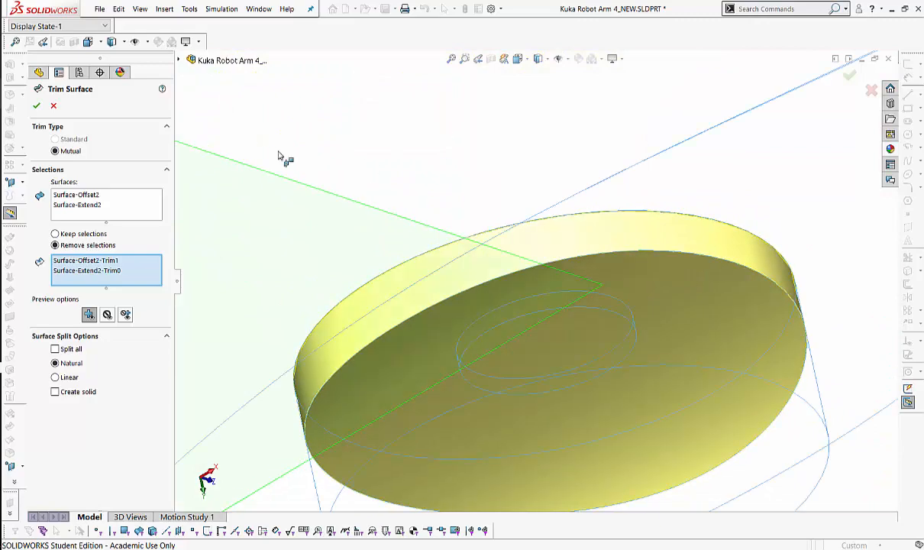
{"action": "left_click", "coordinate": [36, 105]}
Examine the inside of the trimmed round joint with a temporary section parallel to the Right plane at a 36.1 cm offset.
{"action": "middle_click_drag", "start_coordinate": [462, 238], "coordinate": [521, 150]}
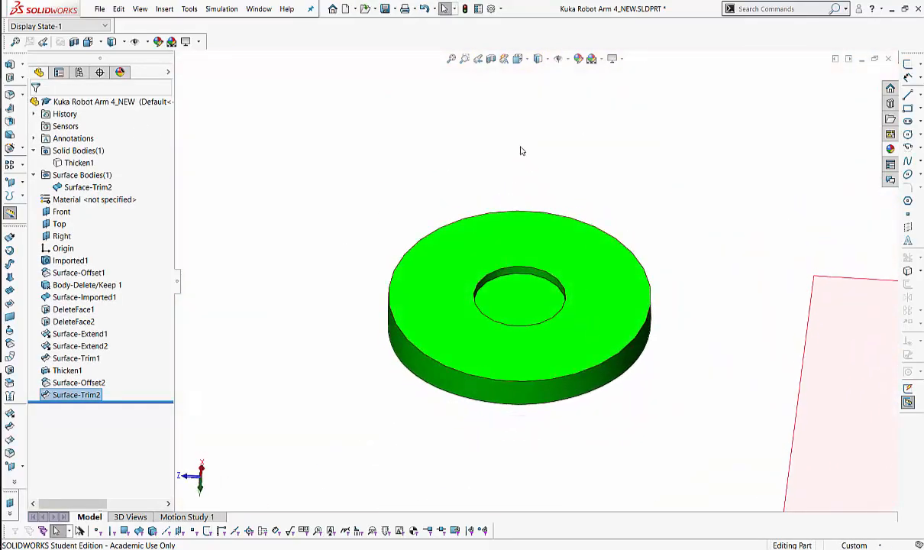
{"action": "left_click", "coordinate": [490, 59]}
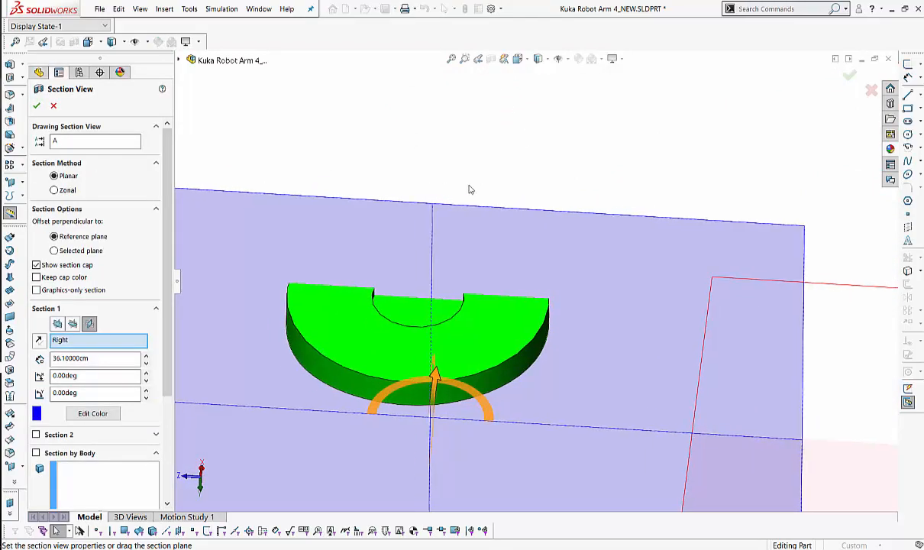
{"action": "middle_click_drag", "start_coordinate": [470, 189], "coordinate": [609, 319]}
{"action": "scroll", "coordinate": [581, 269], "scroll_direction": "down", "scroll_amount": 5}
{"action": "scroll", "coordinate": [564, 228], "scroll_direction": "up", "scroll_amount": 5}
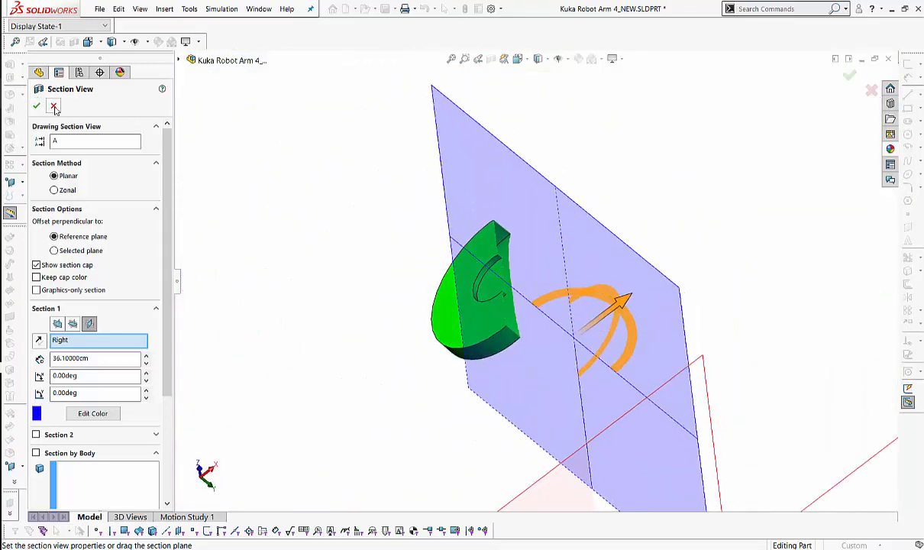
{"action": "left_click", "coordinate": [53, 106]}
{"action": "middle_click_drag", "start_coordinate": [283, 198], "coordinate": [367, 229]}
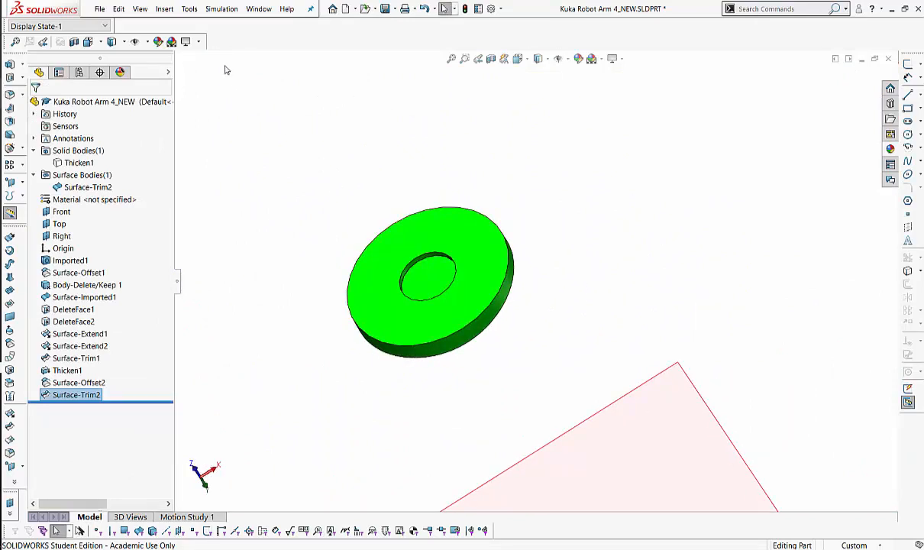
Thicken the closed surface Surface-Trim2 into a solid from its enclosed volume, without merging the result.
{"action": "left_click", "coordinate": [164, 9]}
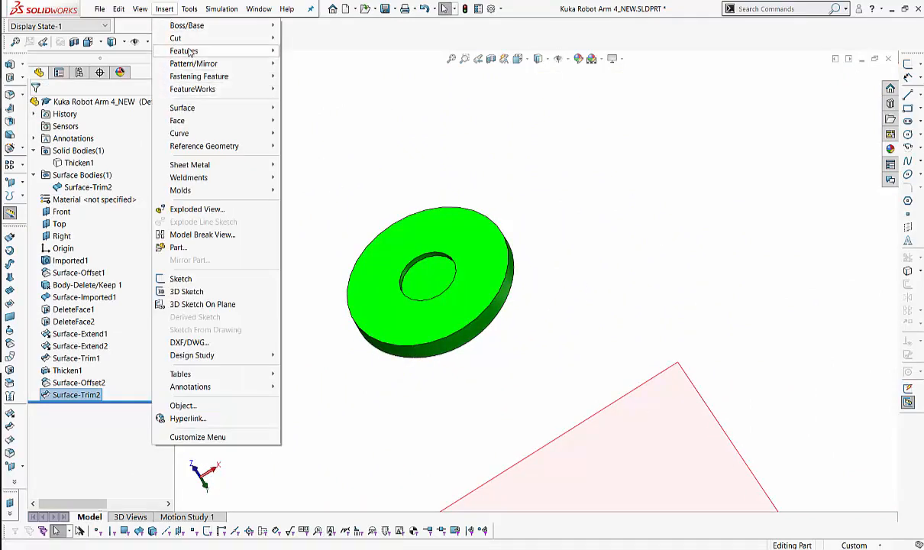
{"action": "mouse_move", "coordinate": [214, 25]}
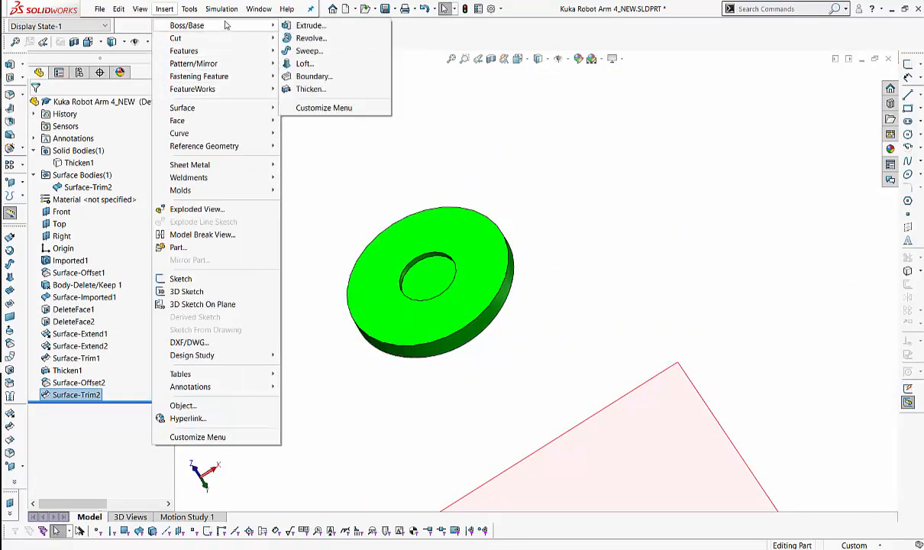
{"action": "left_click", "coordinate": [310, 89]}
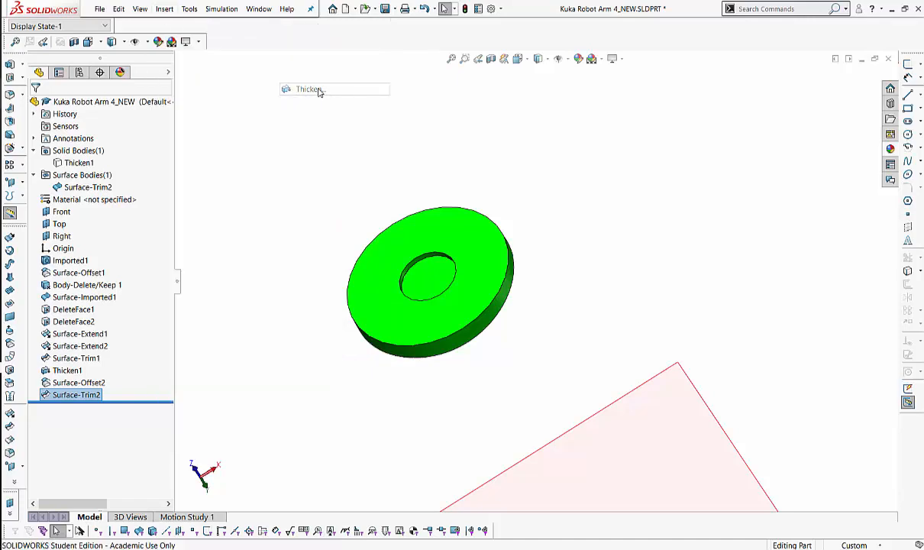
{"action": "middle_click_drag", "start_coordinate": [544, 225], "coordinate": [575, 190]}
{"action": "scroll", "coordinate": [543, 171], "scroll_direction": "down", "scroll_amount": 4}
{"action": "scroll", "coordinate": [535, 187], "scroll_direction": "up", "scroll_amount": 3}
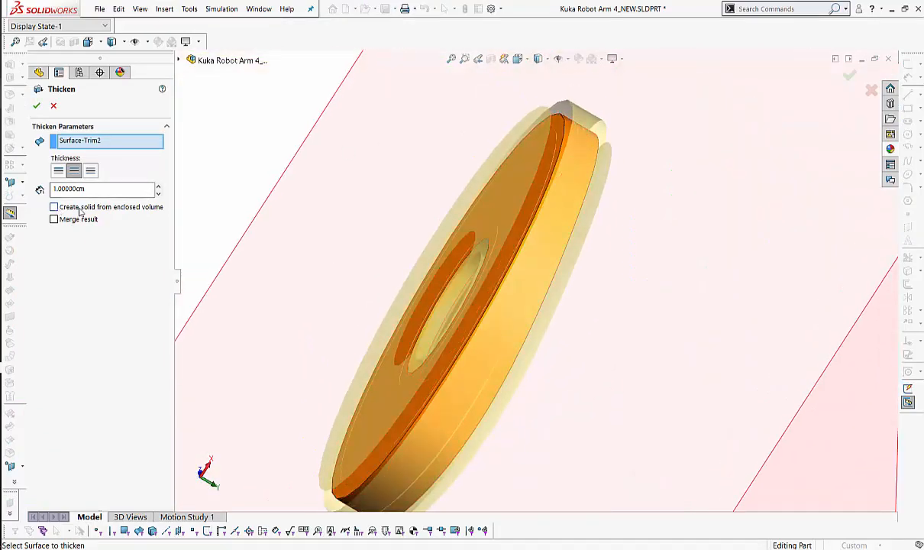
{"action": "left_click", "coordinate": [55, 207]}
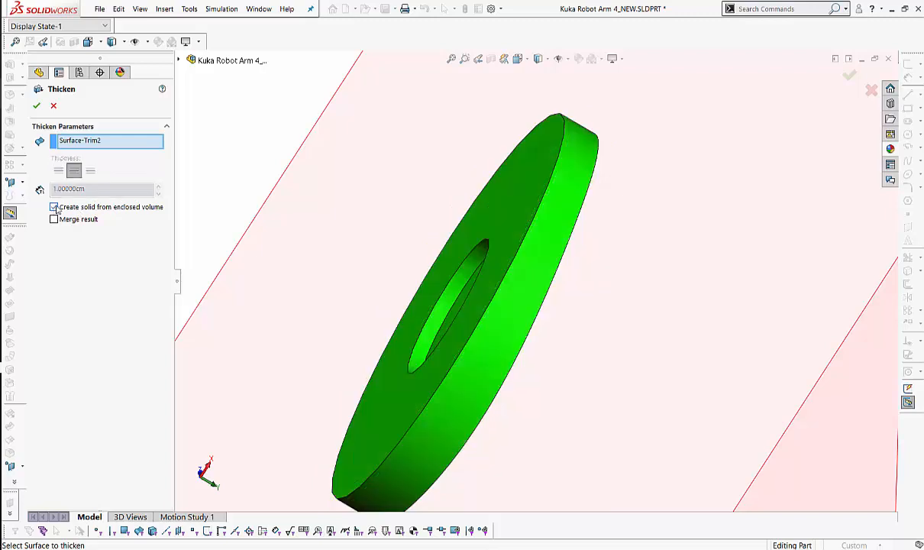
{"action": "middle_click_drag", "start_coordinate": [260, 167], "coordinate": [190, 154]}
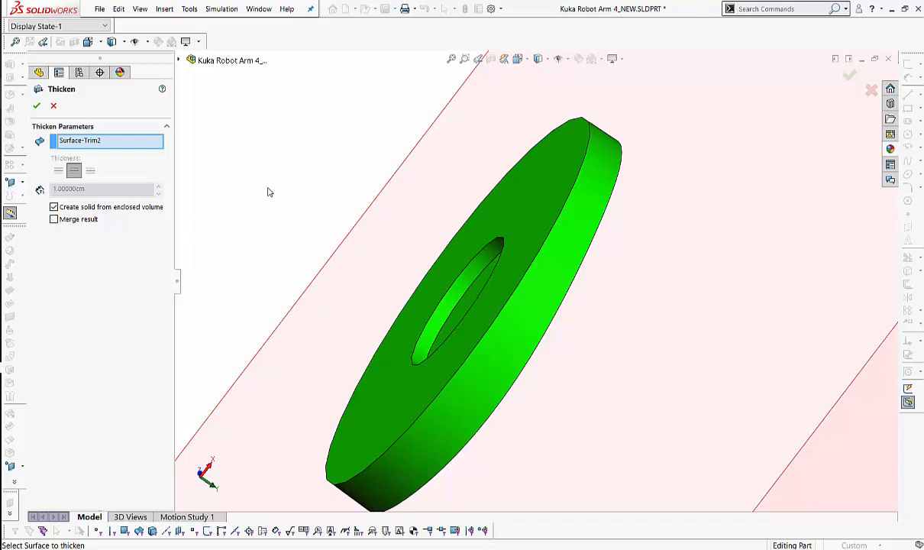
{"action": "middle_click_drag", "start_coordinate": [300, 178], "coordinate": [326, 155]}
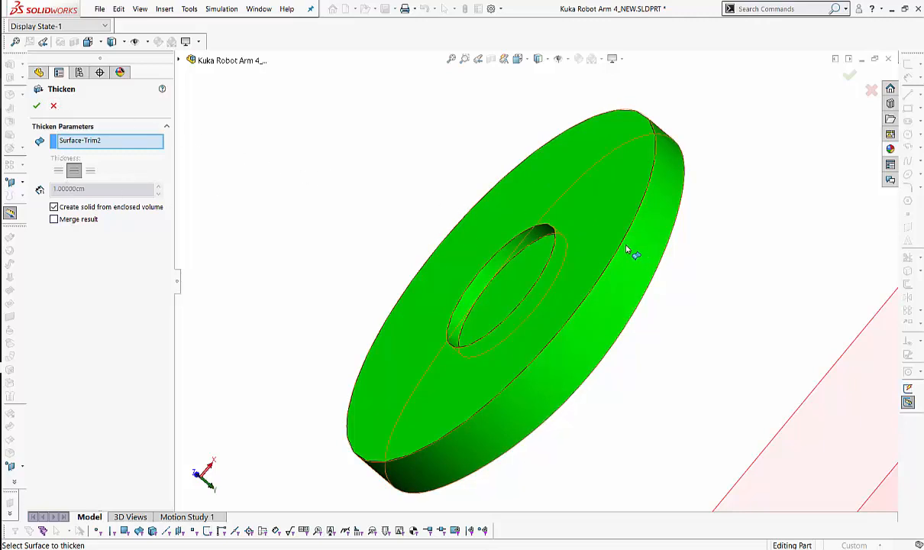
{"action": "left_click", "coordinate": [37, 106]}
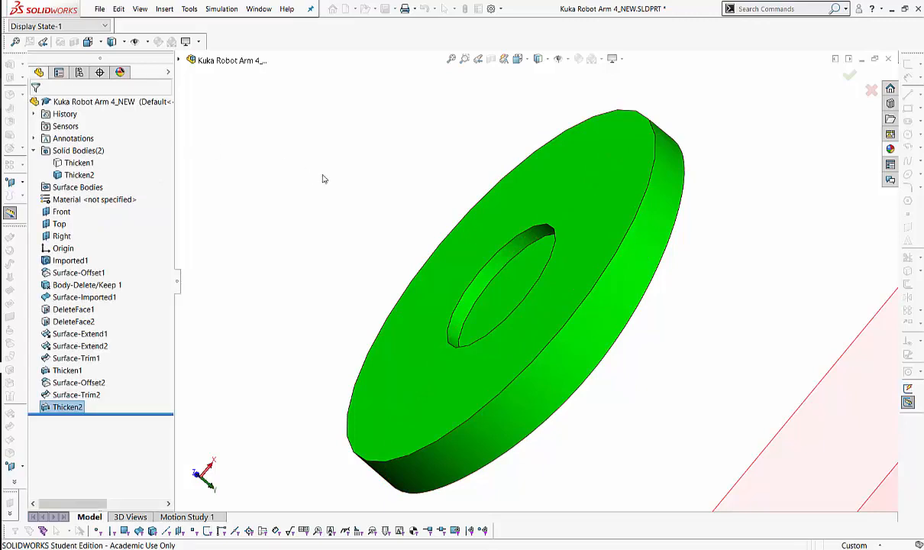
Show the hidden arm body Thicken1 and highlight the arm and round joint bodies in turn to tell them apart.
{"action": "middle_click_drag", "start_coordinate": [379, 191], "coordinate": [381, 280]}
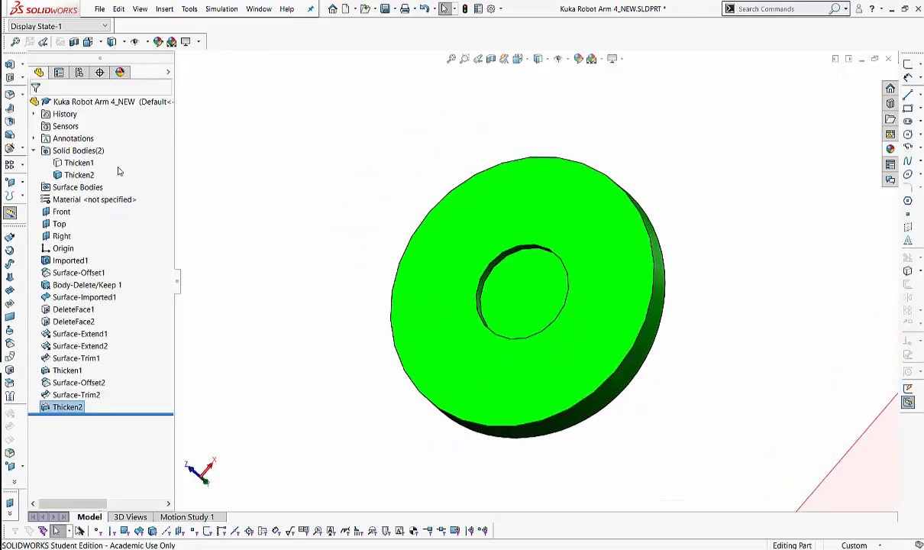
{"action": "left_click", "coordinate": [80, 164]}
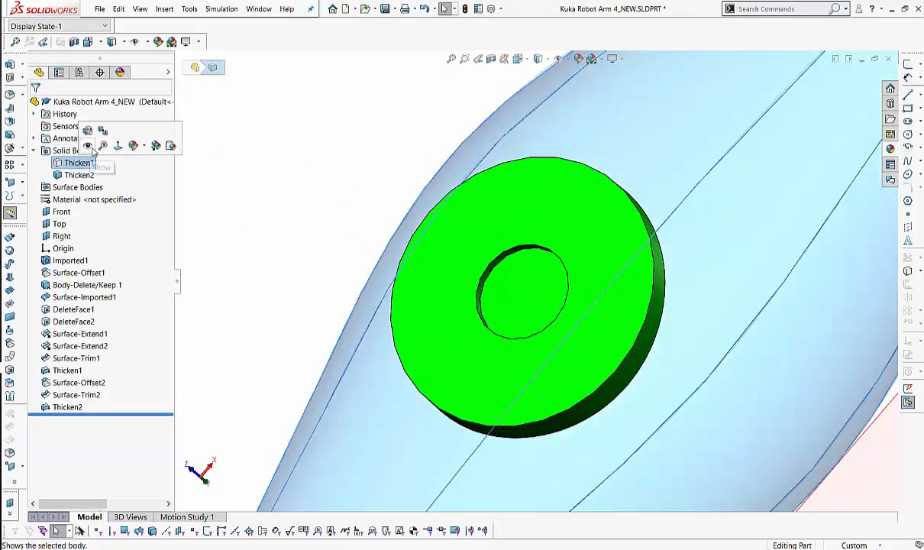
{"action": "middle_click_drag", "start_coordinate": [481, 241], "coordinate": [318, 263], "text": "ctrl"}
{"action": "left_click", "coordinate": [268, 156]}
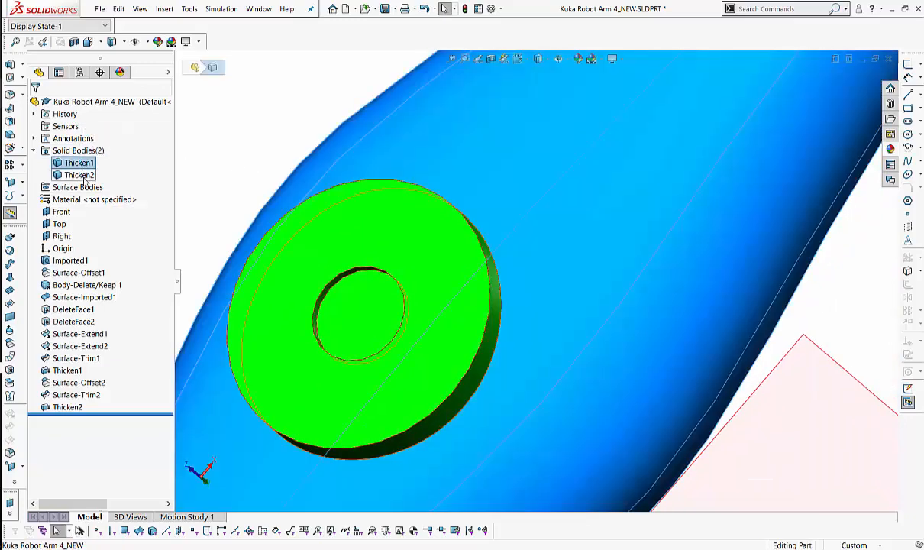
{"action": "left_click", "coordinate": [79, 175]}
{"action": "scroll", "coordinate": [582, 369], "scroll_direction": "up", "scroll_amount": 3}
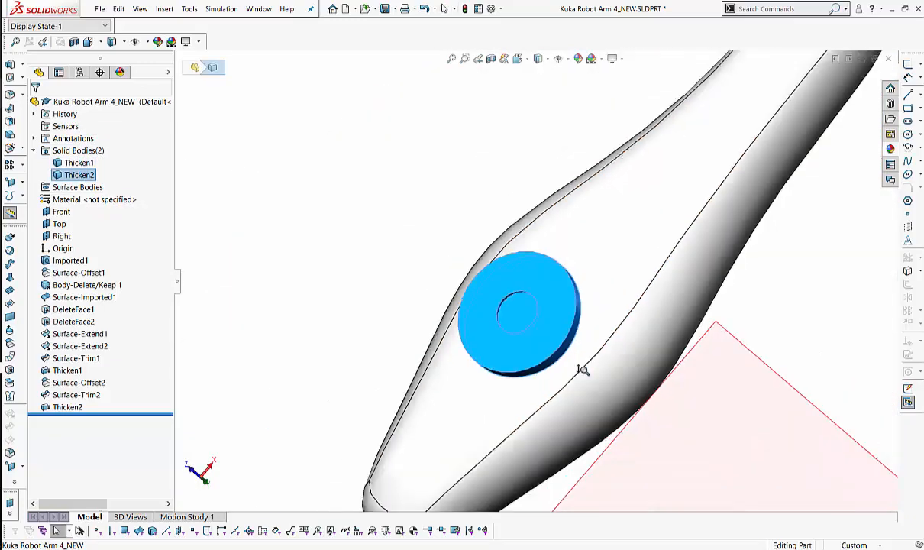
{"action": "middle_click_drag", "start_coordinate": [581, 370], "coordinate": [580, 353], "text": "shift"}
{"action": "left_click", "coordinate": [301, 172]}
{"action": "middle_click_drag", "start_coordinate": [301, 173], "coordinate": [300, 96]}
{"action": "middle_click_drag", "start_coordinate": [300, 96], "coordinate": [473, 103], "text": "shift"}
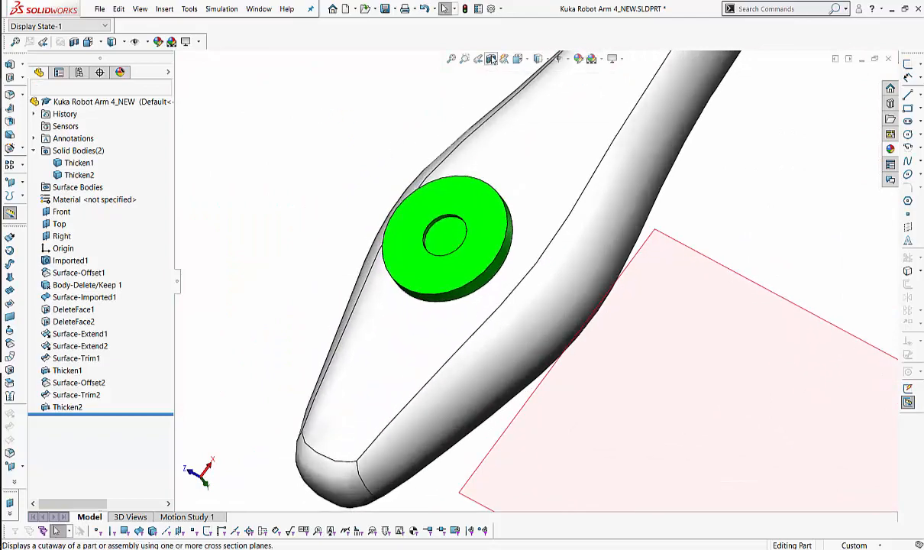
Examine where the solid round joint meets the arm with a temporary section parallel to the Right plane at a 32.4 cm offset.
{"action": "left_click", "coordinate": [492, 59]}
{"action": "middle_click_drag", "start_coordinate": [398, 201], "coordinate": [452, 266]}
{"action": "left_click_drag", "start_coordinate": [491, 286], "coordinate": [350, 200]}
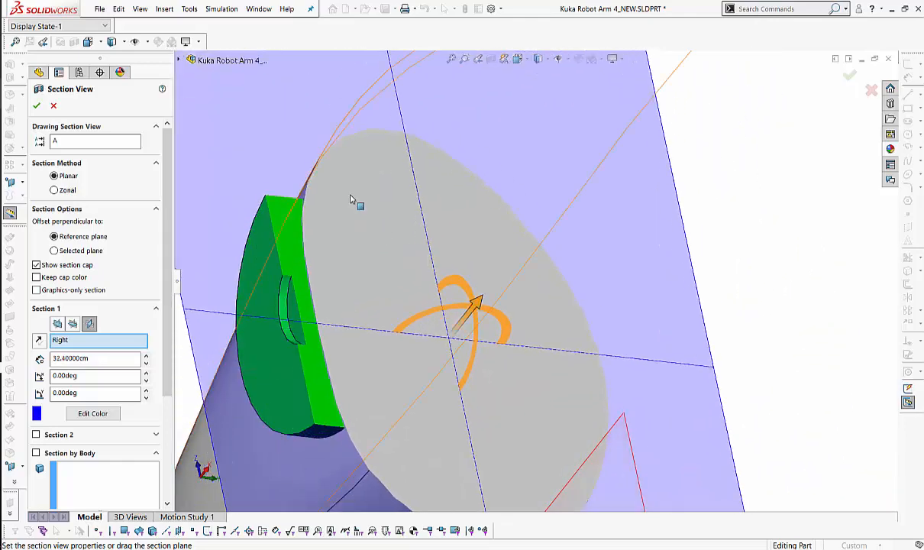
{"action": "key", "text": "Escape"}
{"action": "middle_click_drag", "start_coordinate": [384, 186], "coordinate": [602, 190]}
{"action": "middle_click_drag", "start_coordinate": [601, 191], "coordinate": [532, 230], "text": "shift"}
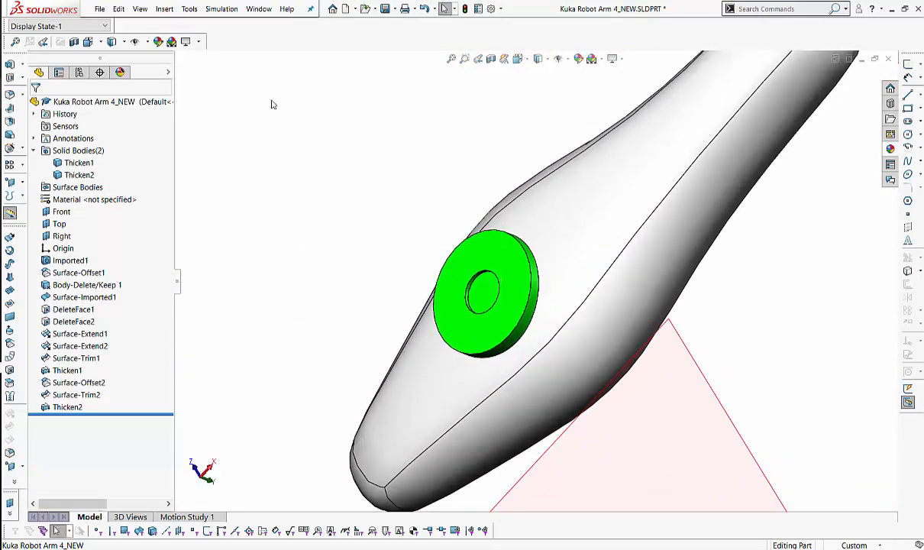
Combine the arm body Thicken1 and the round joint body Thicken2 into one solid with the Add operation.
{"action": "left_click", "coordinate": [164, 9]}
{"action": "mouse_move", "coordinate": [186, 54]}
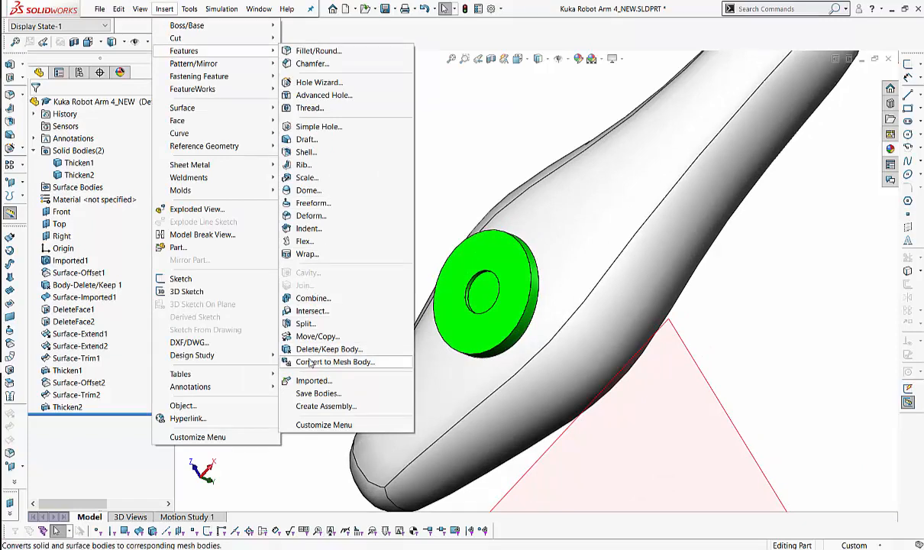
{"action": "left_click", "coordinate": [329, 304]}
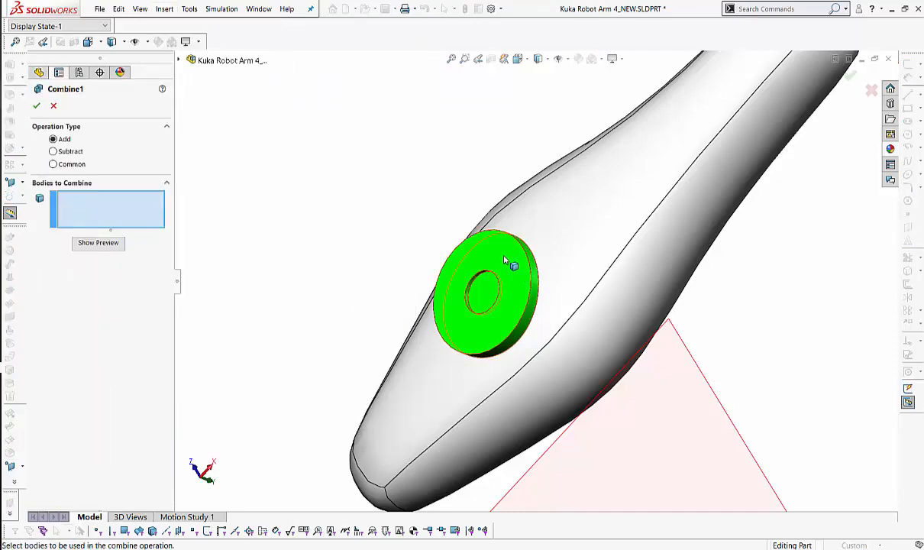
{"action": "middle_click_drag", "start_coordinate": [577, 249], "coordinate": [633, 202]}
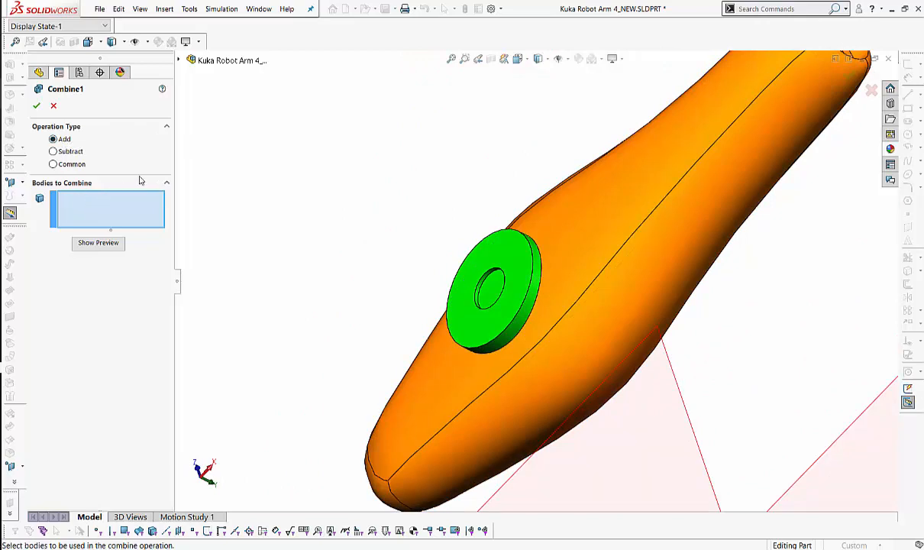
{"action": "left_click", "coordinate": [598, 226]}
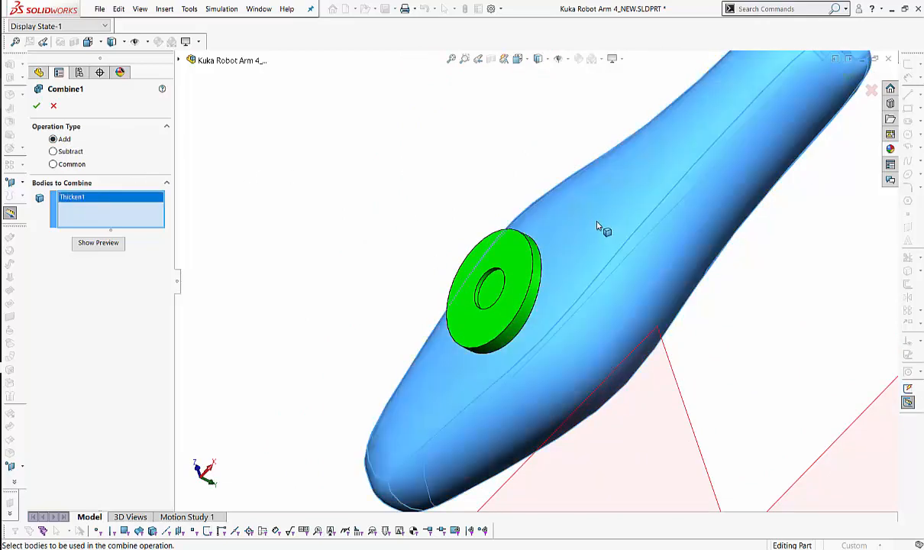
{"action": "left_click", "coordinate": [505, 255]}
{"action": "middle_click_drag", "start_coordinate": [371, 192], "coordinate": [67, 115]}
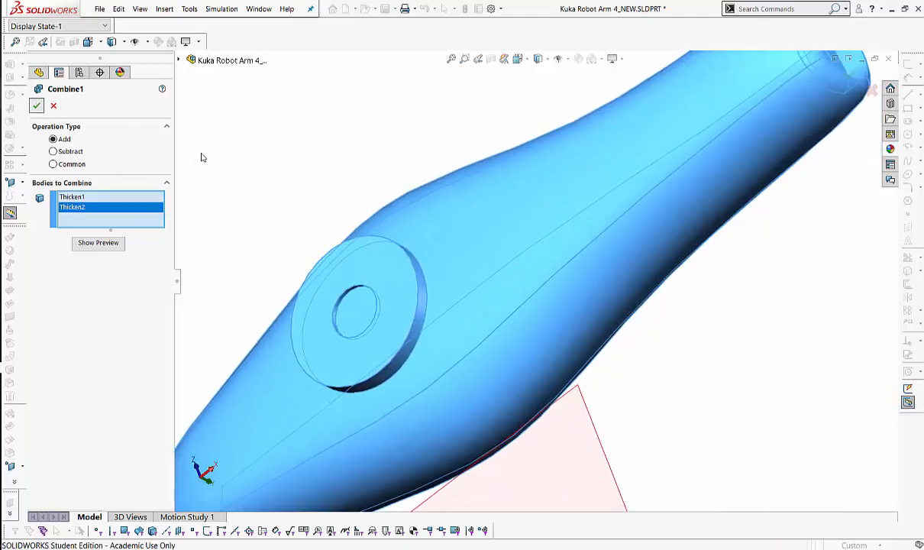
{"action": "key", "text": "Return"}
{"action": "scroll", "coordinate": [442, 206], "scroll_direction": "up", "scroll_amount": 6}
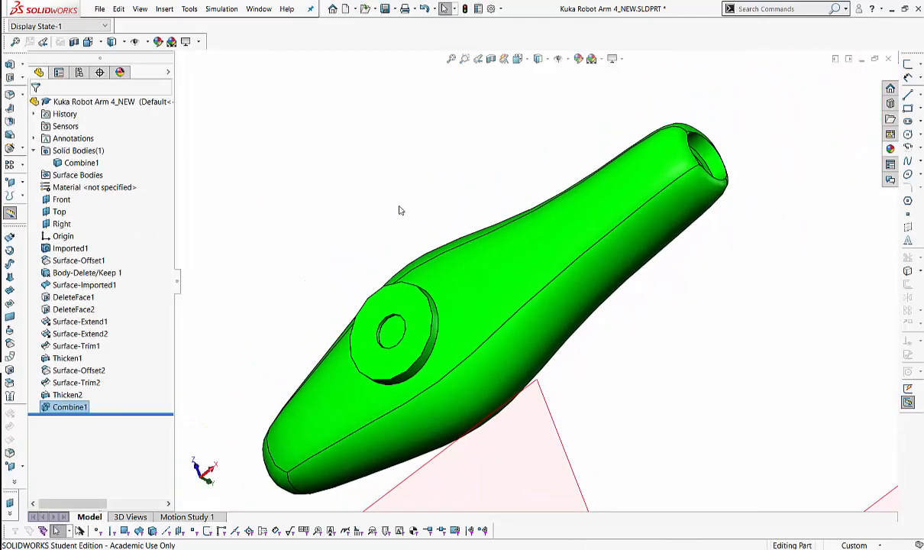
Examine the combined body from several angles and look inside the round joint with a temporary section view.
{"action": "middle_click_drag", "start_coordinate": [399, 210], "coordinate": [391, 315]}
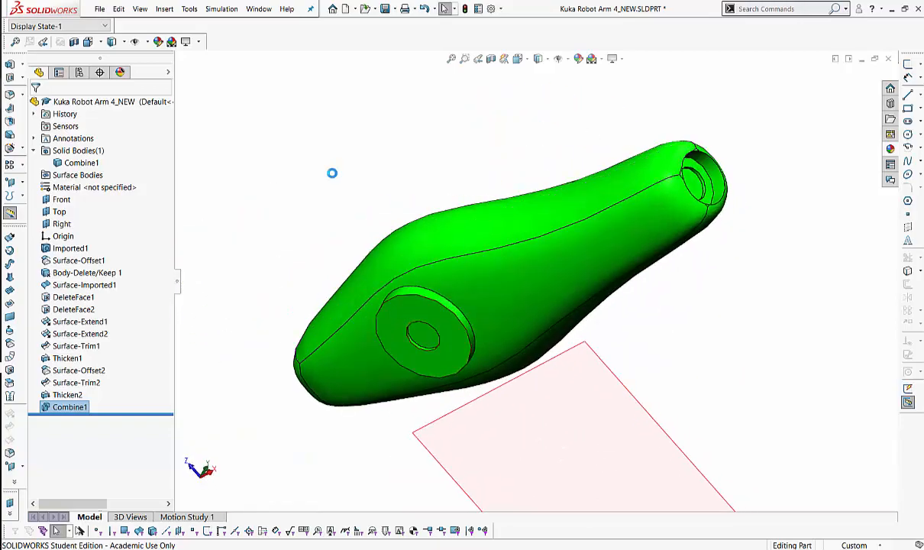
{"action": "left_click", "coordinate": [82, 163]}
{"action": "middle_click_drag", "start_coordinate": [311, 241], "coordinate": [343, 191]}
{"action": "left_click", "coordinate": [336, 188]}
{"action": "middle_click_drag", "start_coordinate": [403, 216], "coordinate": [444, 272], "text": "ctrl"}
{"action": "scroll", "coordinate": [402, 188], "scroll_direction": "down", "scroll_amount": 2}
{"action": "scroll", "coordinate": [402, 188], "scroll_direction": "down", "scroll_amount": 2}
{"action": "left_click", "coordinate": [491, 59]}
{"action": "middle_click_drag", "start_coordinate": [458, 258], "coordinate": [500, 271]}
{"action": "left_click_drag", "start_coordinate": [504, 318], "coordinate": [615, 191]}
{"action": "key", "text": "Escape"}
{"action": "middle_click_drag", "start_coordinate": [625, 249], "coordinate": [667, 206], "text": "ctrl"}
{"action": "scroll", "coordinate": [667, 207], "scroll_direction": "up", "scroll_amount": 4}
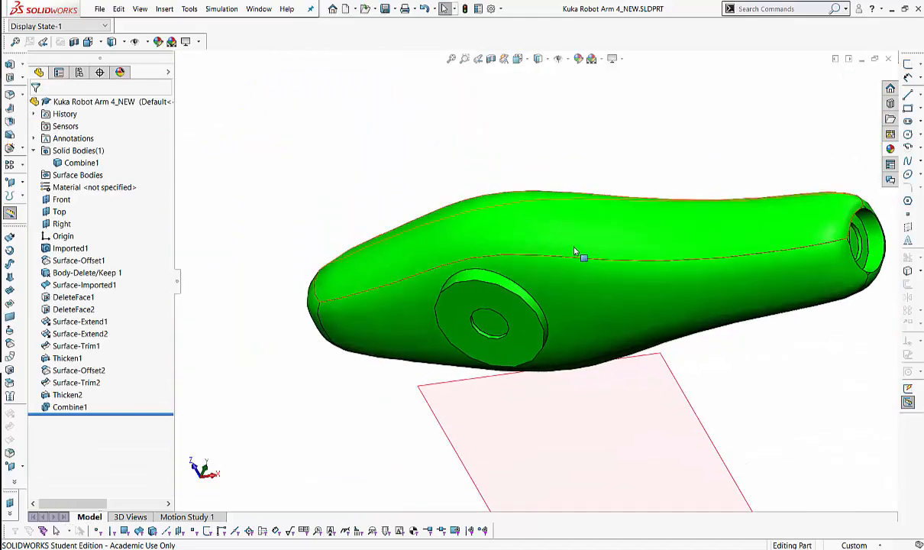
Begin a symmetric constant-size fillet with a 0.1 cm radius on the edge where the round joint meets the arm.
{"action": "middle_click_drag", "start_coordinate": [577, 253], "coordinate": [481, 264]}
{"action": "scroll", "coordinate": [524, 194], "scroll_direction": "down", "scroll_amount": 3}
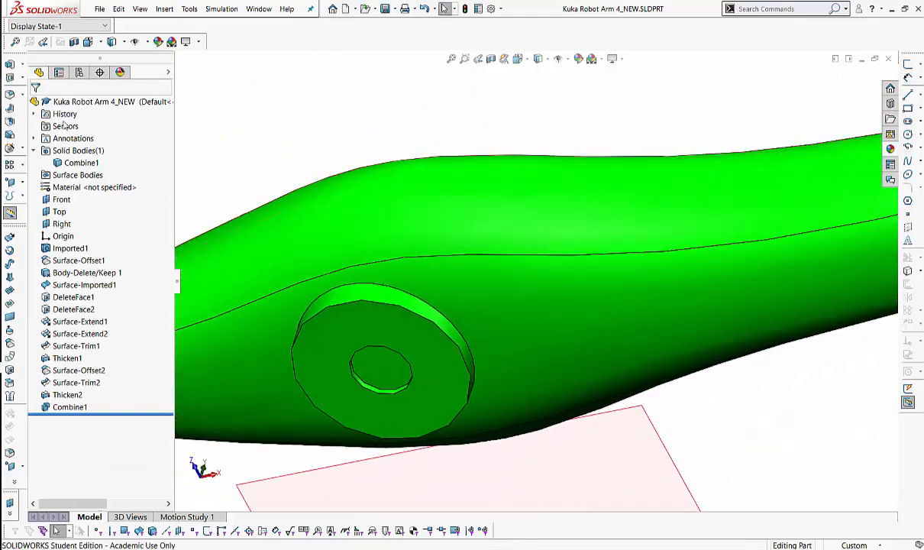
{"action": "left_click", "coordinate": [10, 95]}
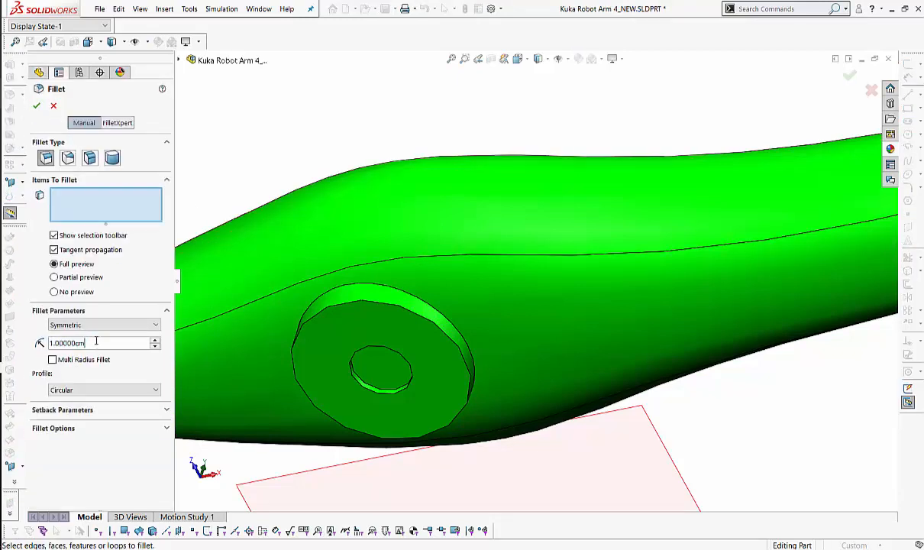
{"action": "type", "text": ".1"}
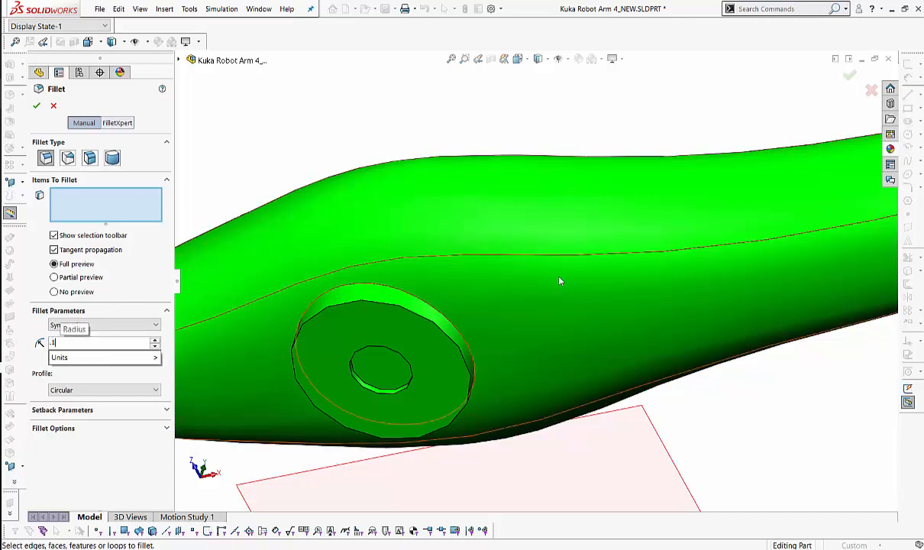
{"action": "middle_click_drag", "start_coordinate": [559, 280], "coordinate": [627, 194]}
{"action": "scroll", "coordinate": [548, 224], "scroll_direction": "up", "scroll_amount": 1}
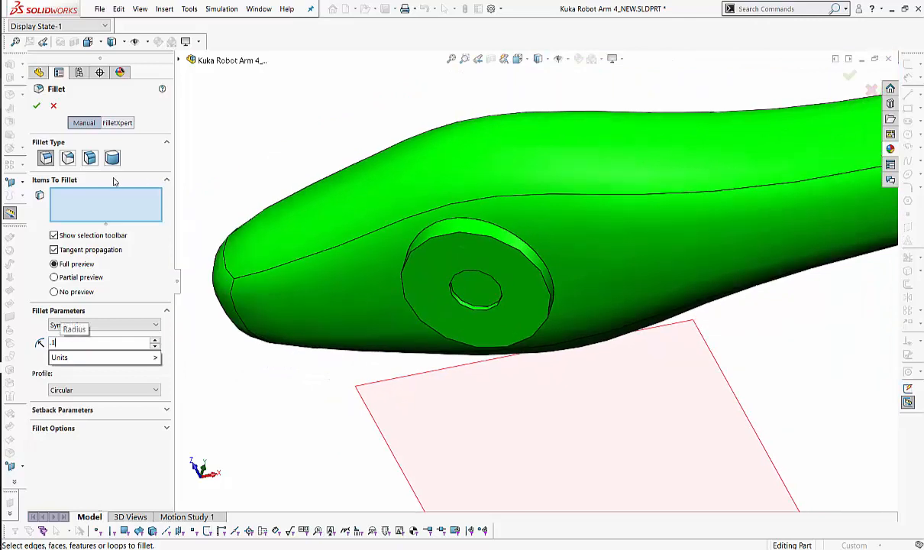
{"action": "left_click", "coordinate": [88, 194]}
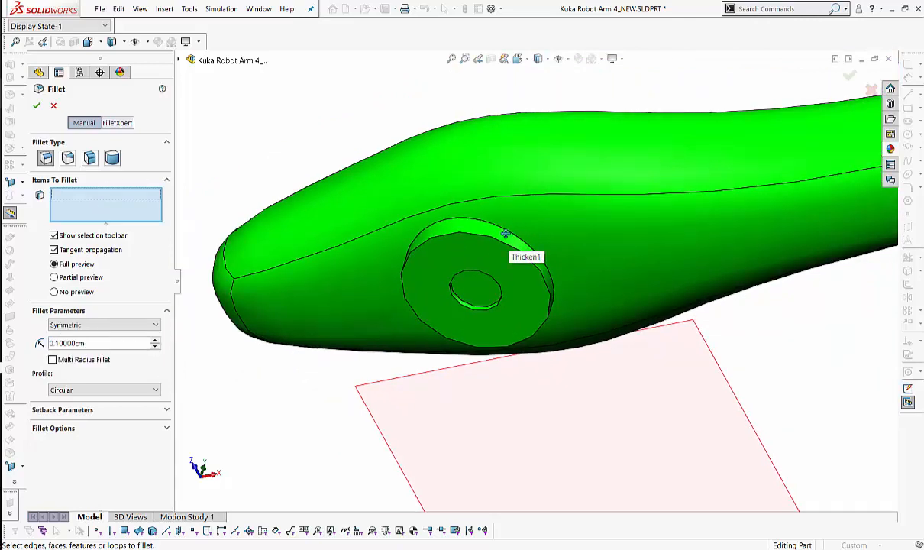
{"action": "middle_click_drag", "start_coordinate": [532, 180], "coordinate": [496, 205], "text": "ctrl"}
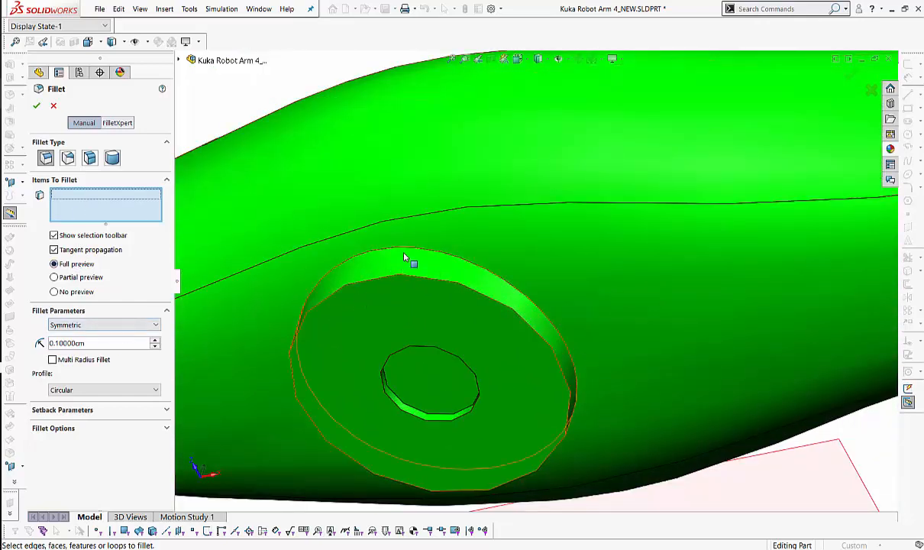
{"action": "left_click", "coordinate": [337, 269]}
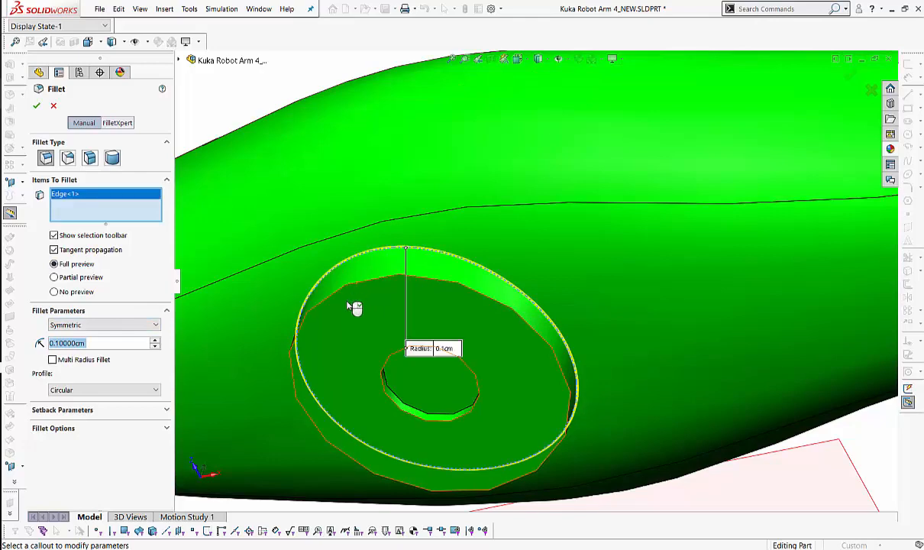
Set the radius of the fillet around the round joint's base to 1 cm.
{"action": "middle_click_drag", "start_coordinate": [340, 302], "coordinate": [343, 333]}
{"action": "scroll", "coordinate": [392, 221], "scroll_direction": "down", "scroll_amount": 5}
{"action": "scroll", "coordinate": [313, 305], "scroll_direction": "up", "scroll_amount": 5}
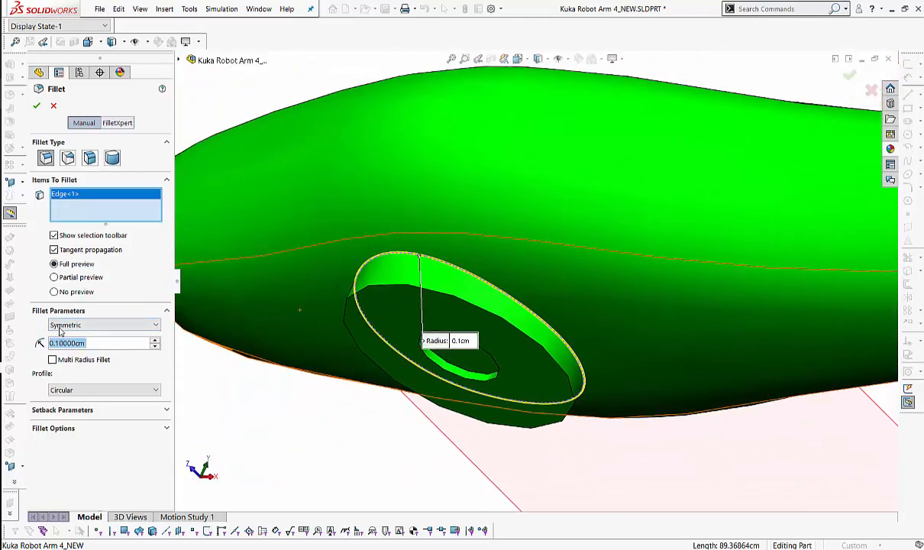
{"action": "type", "text": "1"}
{"action": "key", "text": "Return"}
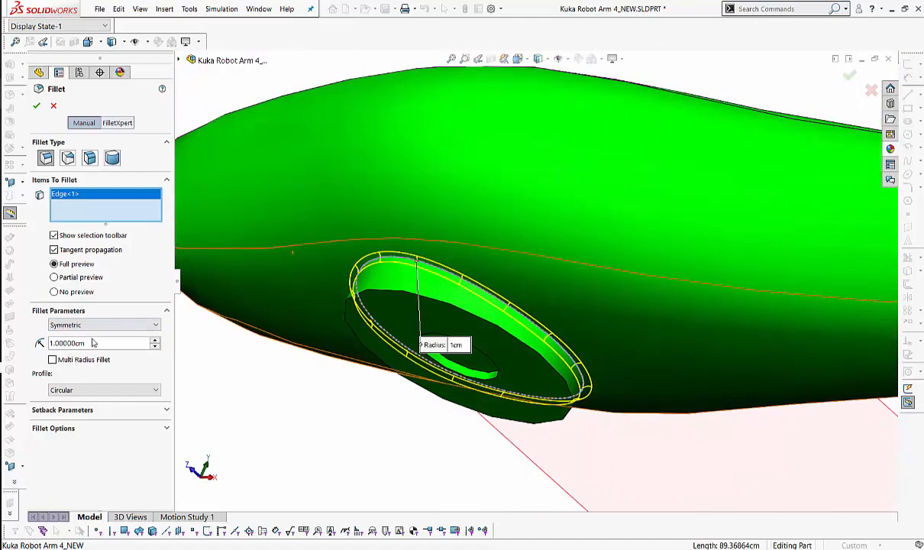
Try a 3 cm radius for the fillet around the round joint's base and check its preview.
{"action": "type", "text": "2"}
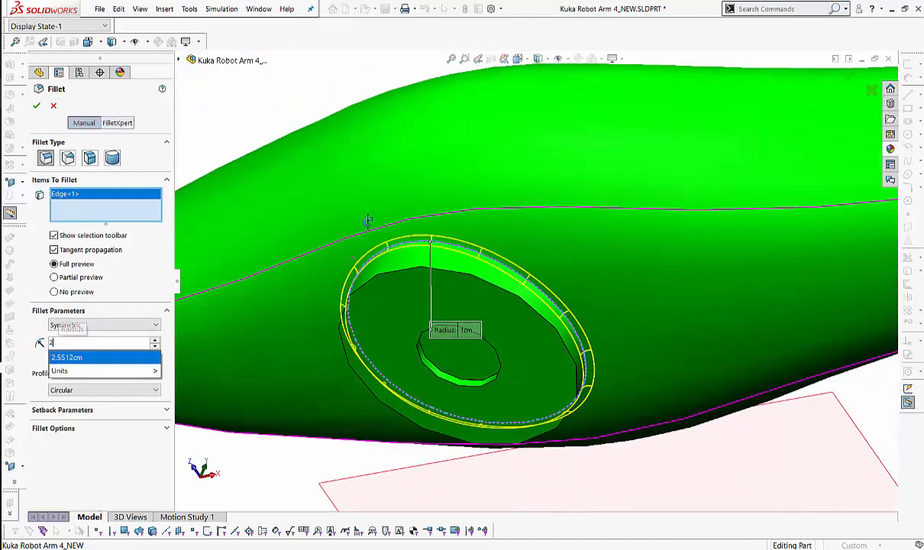
{"action": "key", "text": "Return"}
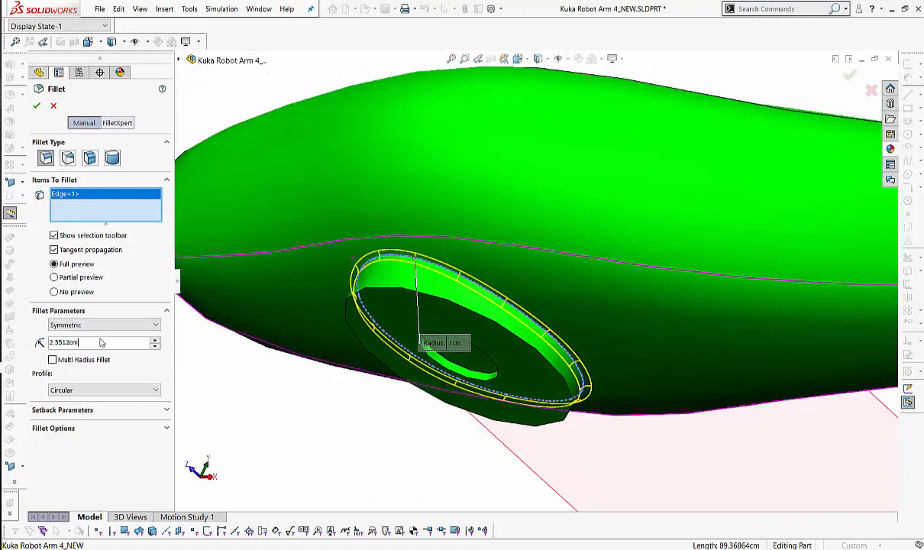
{"action": "left_click", "coordinate": [112, 341]}
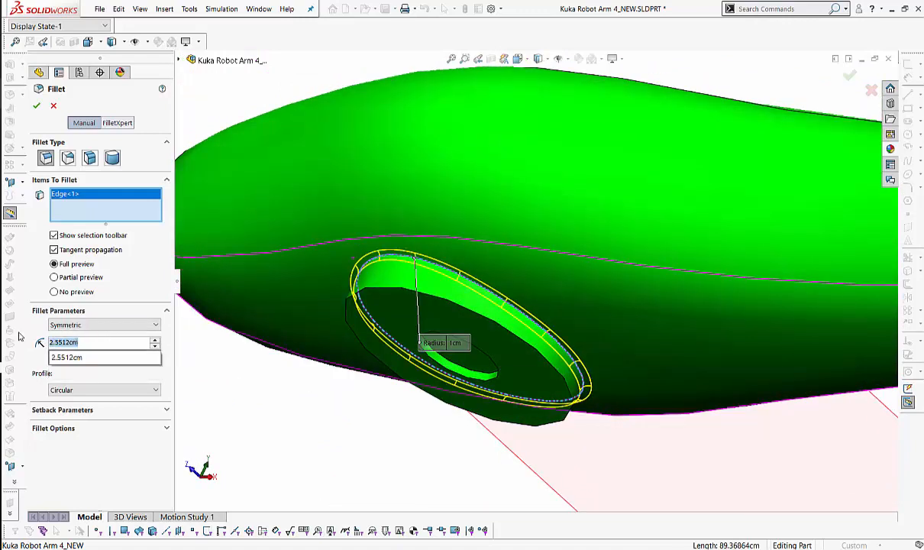
{"action": "type", "text": "3"}
{"action": "key", "text": "Return"}
{"action": "middle_click_drag", "start_coordinate": [314, 429], "coordinate": [315, 407]}
{"action": "scroll", "coordinate": [471, 382], "scroll_direction": "down", "scroll_amount": 5}
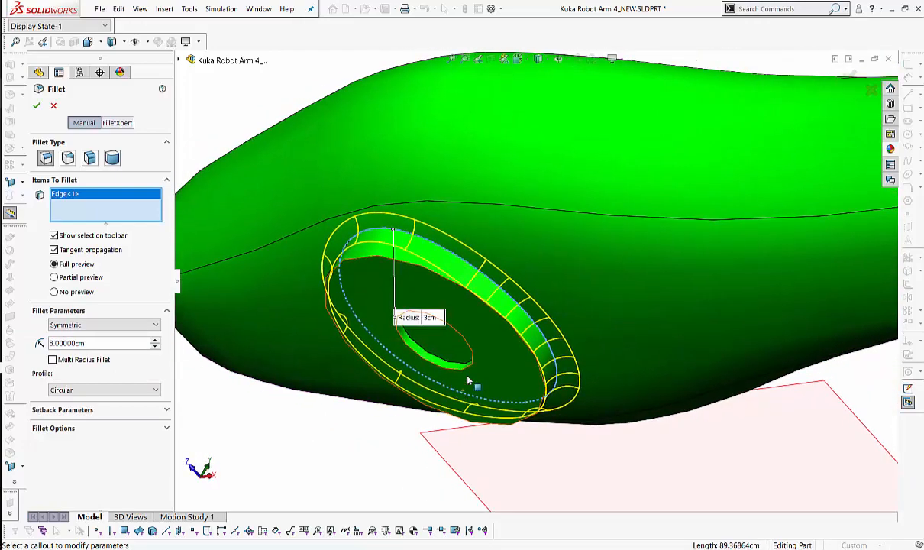
{"action": "middle_click_drag", "start_coordinate": [447, 381], "coordinate": [128, 361]}
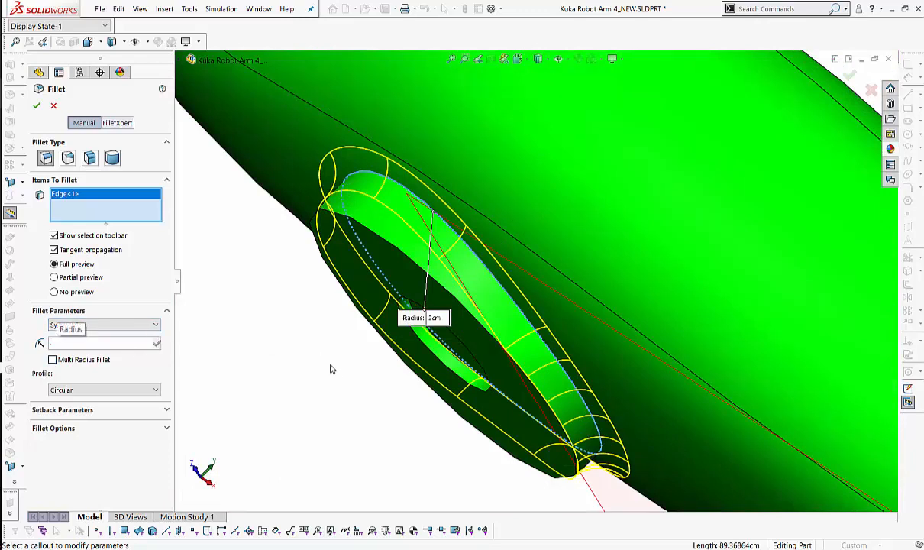
Try radii of 0.75 cm, 1 cm and 3 cm for the fillet around the round joint's base.
{"action": "type", "text": ".75"}
{"action": "key", "text": "Return"}
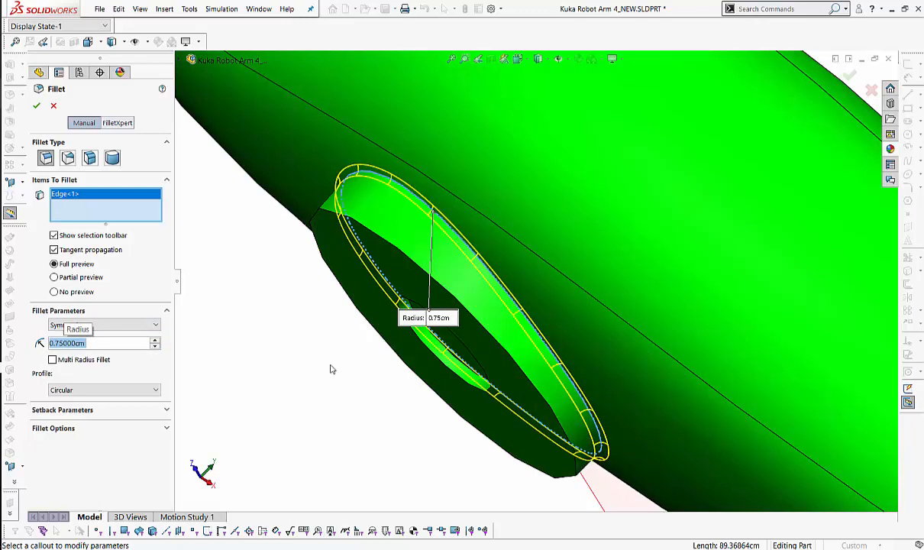
{"action": "middle_click_drag", "start_coordinate": [470, 367], "coordinate": [319, 351]}
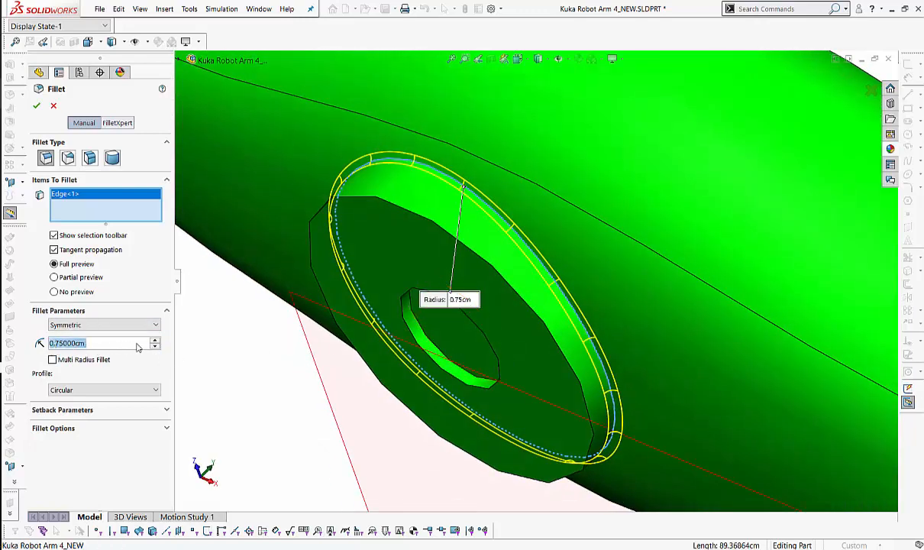
{"action": "type", "text": "1"}
{"action": "key", "text": "Return"}
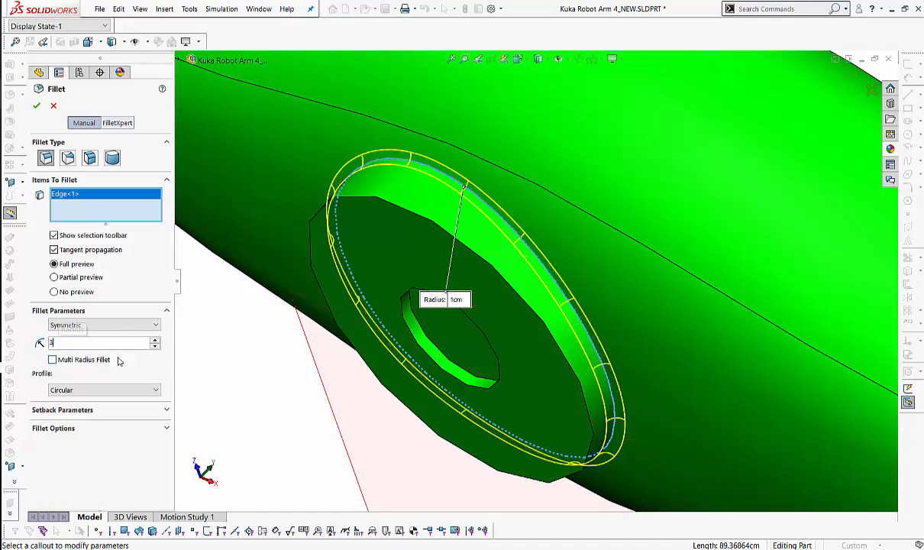
{"action": "key", "text": "Return"}
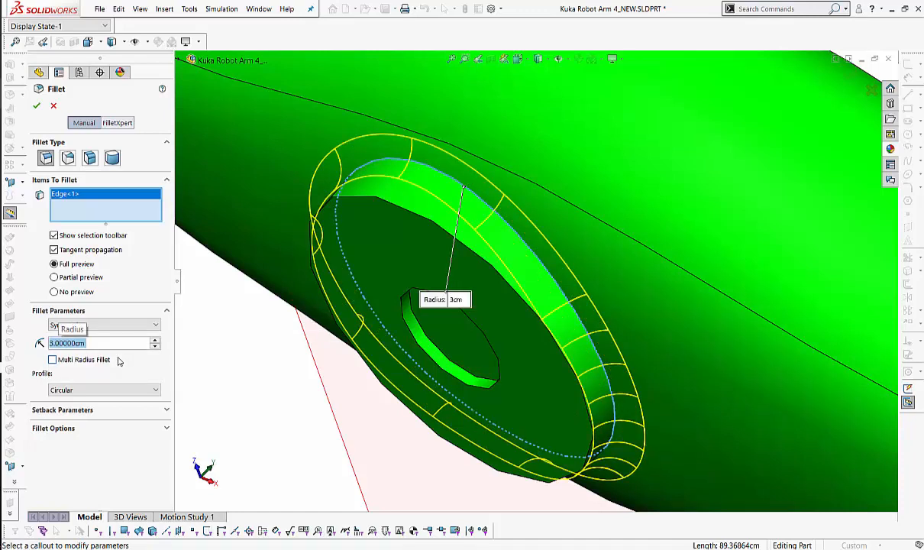
Set the joint's base fillet radius to 2 cm and create the fillet.
{"action": "type", "text": "2"}
{"action": "key", "text": "Return"}
{"action": "middle_click_drag", "start_coordinate": [301, 397], "coordinate": [580, 318]}
{"action": "left_click", "coordinate": [36, 107]}
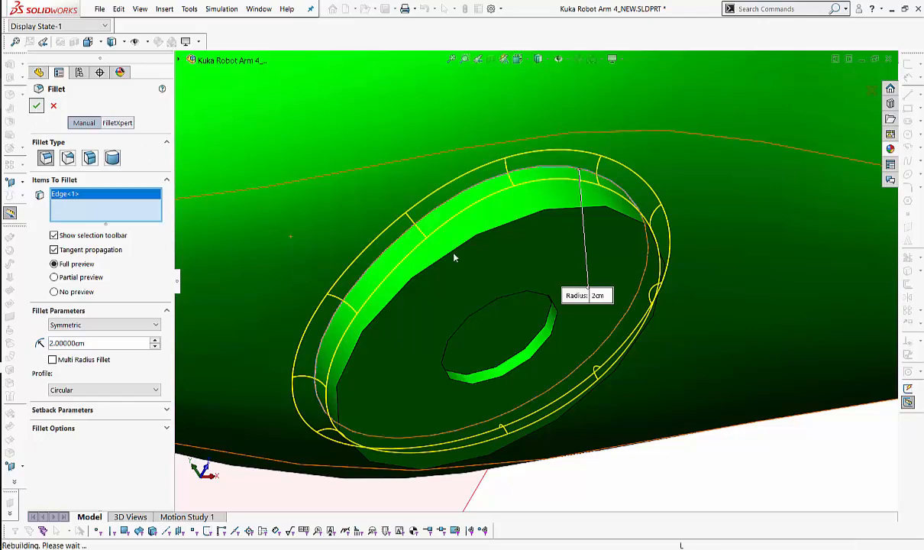
Fillet the edges of the round joint's flat end face, including its central recess, with a 0.5 cm radius.
{"action": "scroll", "coordinate": [502, 388], "scroll_direction": "up", "scroll_amount": 5}
{"action": "middle_click_drag", "start_coordinate": [502, 388], "coordinate": [561, 312]}
{"action": "scroll", "coordinate": [561, 312], "scroll_direction": "down", "scroll_amount": 2}
{"action": "scroll", "coordinate": [555, 307], "scroll_direction": "down", "scroll_amount": 3}
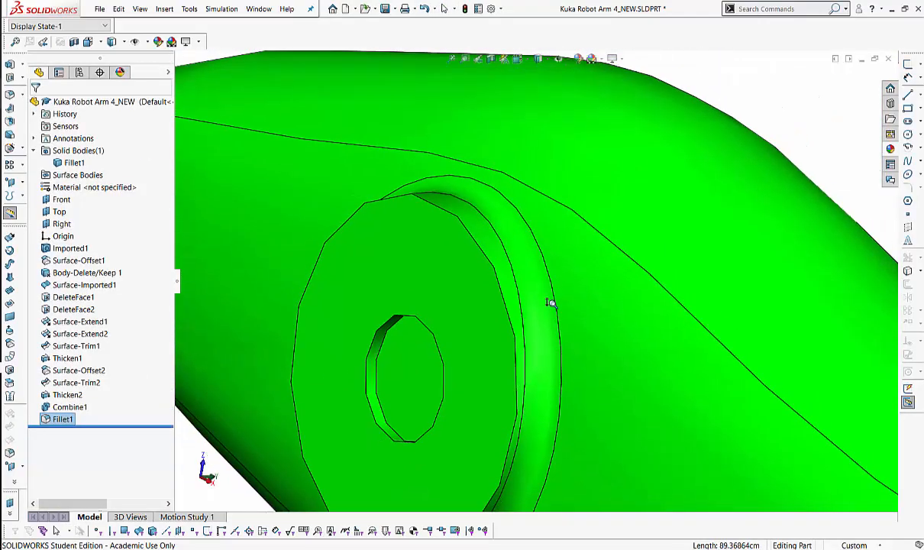
{"action": "left_click", "coordinate": [10, 94]}
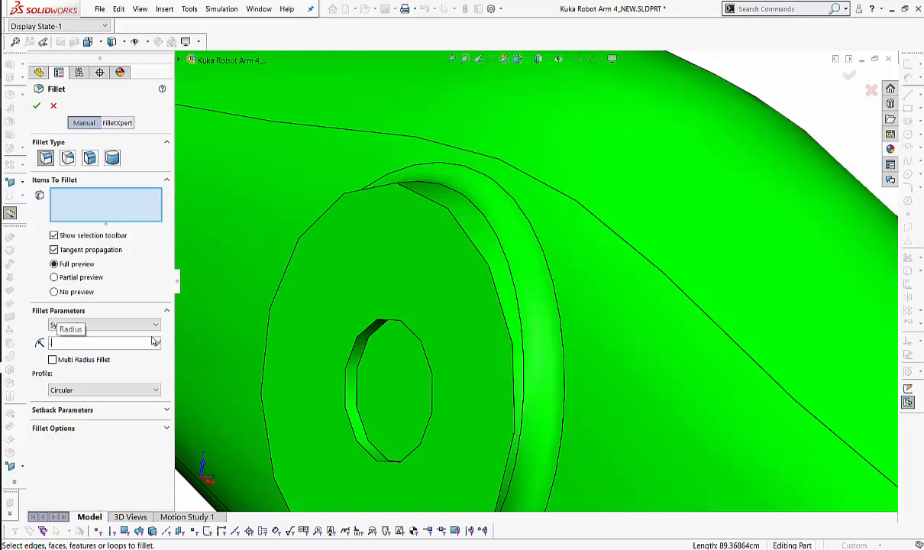
{"action": "type", "text": ".5"}
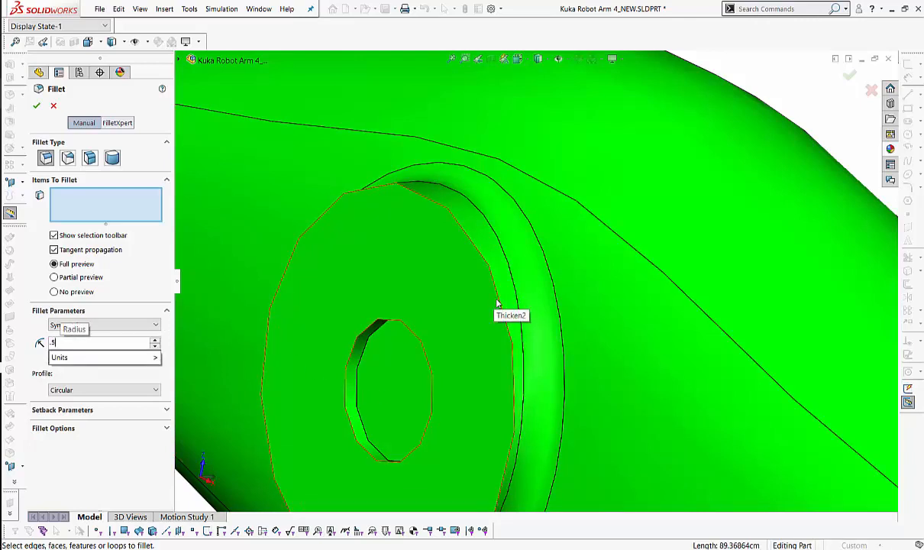
{"action": "left_click", "coordinate": [505, 336]}
{"action": "middle_click_drag", "start_coordinate": [532, 330], "coordinate": [582, 357]}
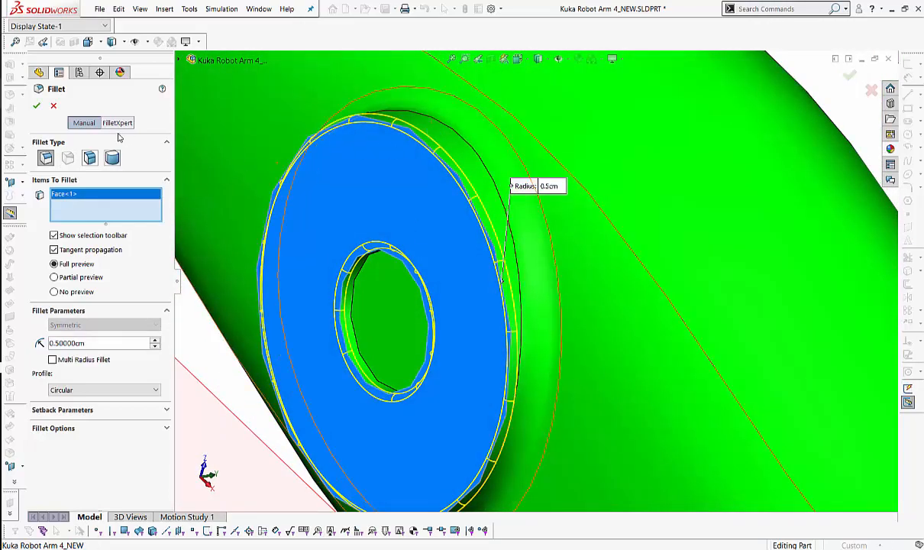
{"action": "left_click", "coordinate": [37, 107]}
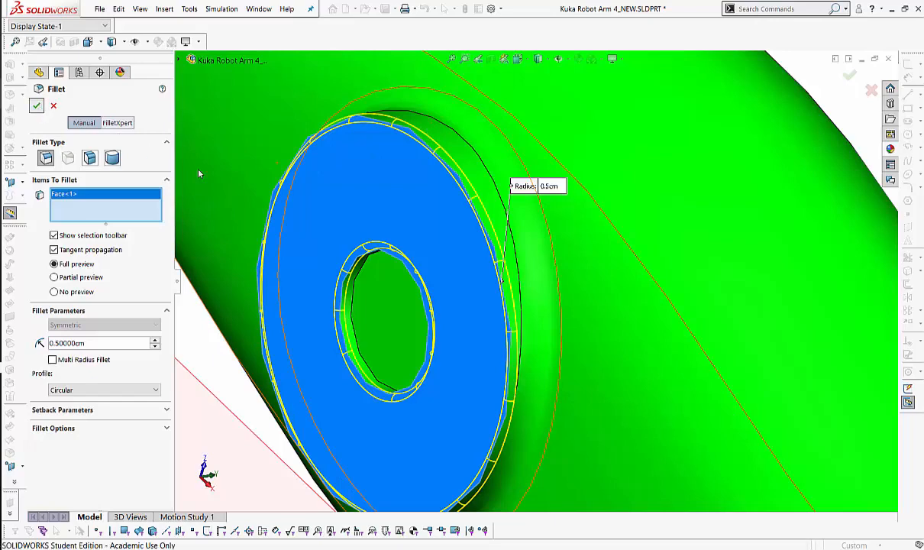
Try a symmetric 0.2 cm fillet on the rim edge of the arm's open end.
{"action": "middle_click_drag", "start_coordinate": [416, 256], "coordinate": [410, 183]}
{"action": "middle_click_drag", "start_coordinate": [519, 233], "coordinate": [543, 115], "text": "shift"}
{"action": "middle_click_drag", "start_coordinate": [679, 351], "coordinate": [596, 231], "text": "ctrl"}
{"action": "middle_click_drag", "start_coordinate": [599, 293], "coordinate": [605, 202], "text": "shift"}
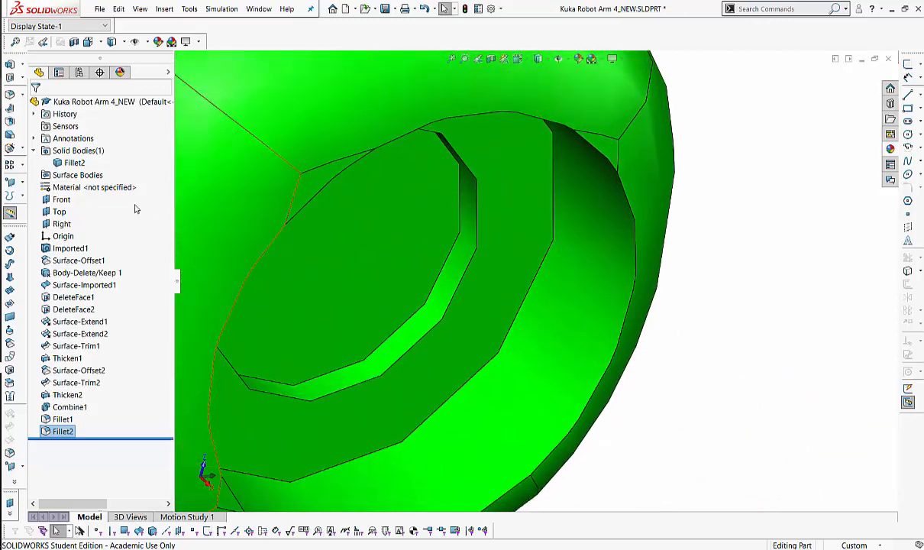
{"action": "left_click", "coordinate": [11, 107]}
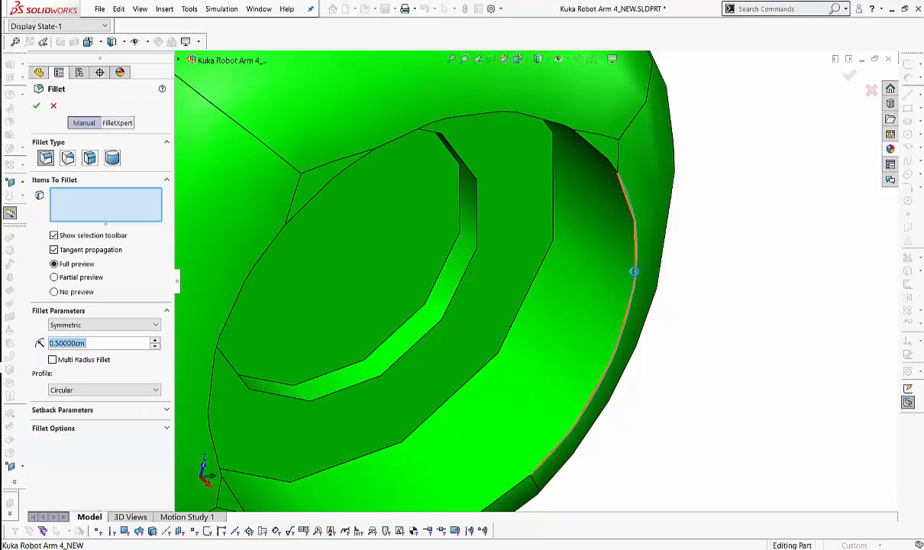
{"action": "left_click", "coordinate": [659, 357]}
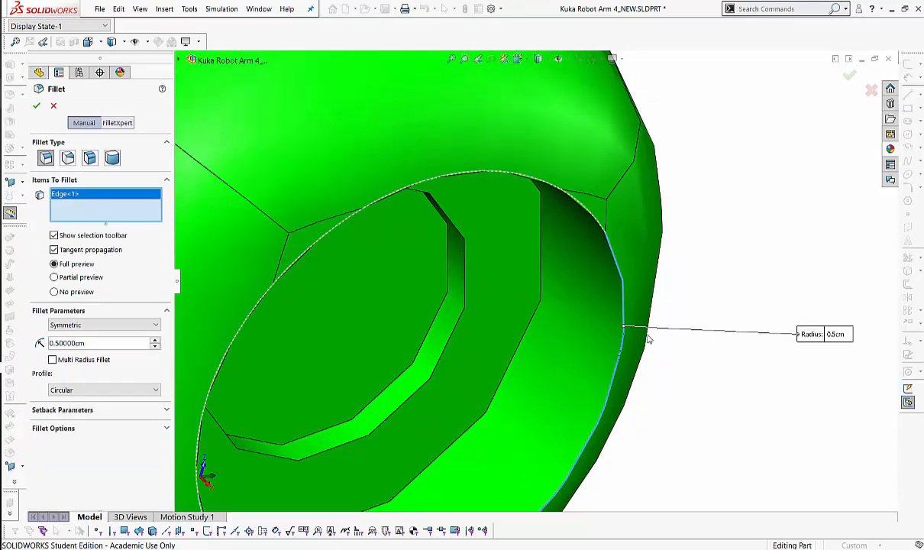
{"action": "left_click", "coordinate": [96, 343]}
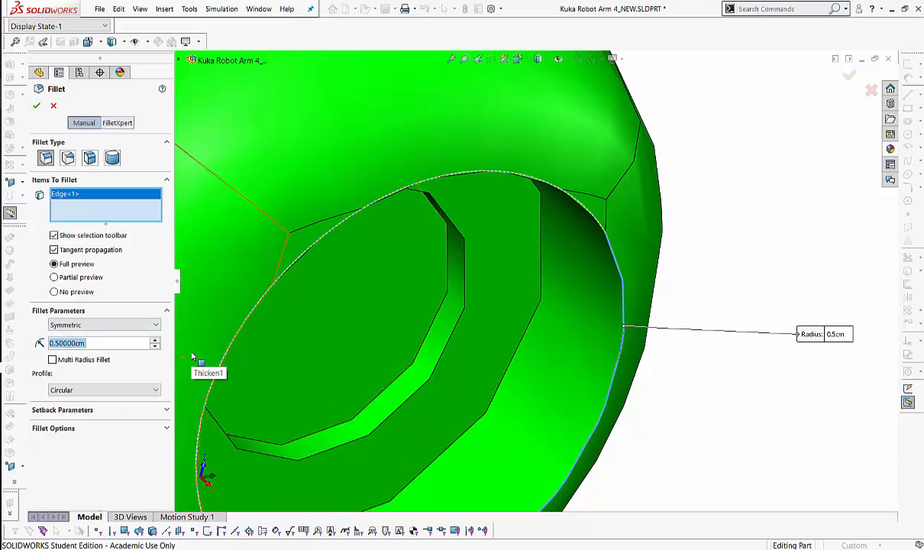
{"action": "type", "text": "0.2"}
{"action": "key", "text": "Return"}
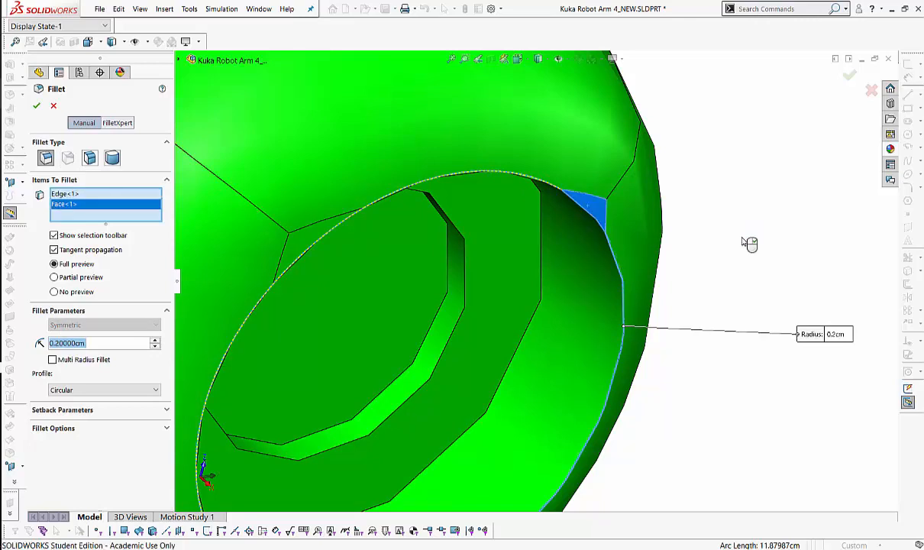
Clear the fillet selections, try the 0.2 cm fillet on another rim edge and the adjoining outer face, and cancel the command.
{"action": "right_click", "coordinate": [142, 208]}
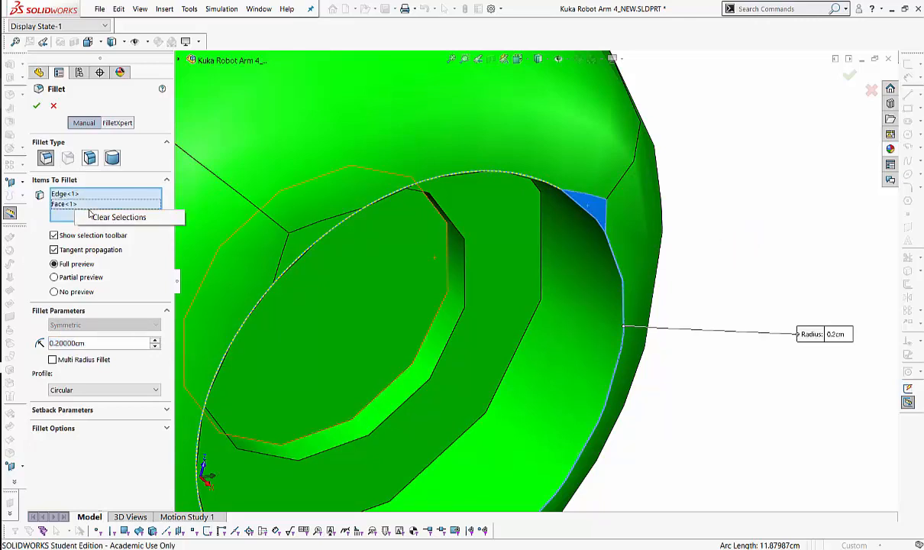
{"action": "left_click", "coordinate": [157, 215]}
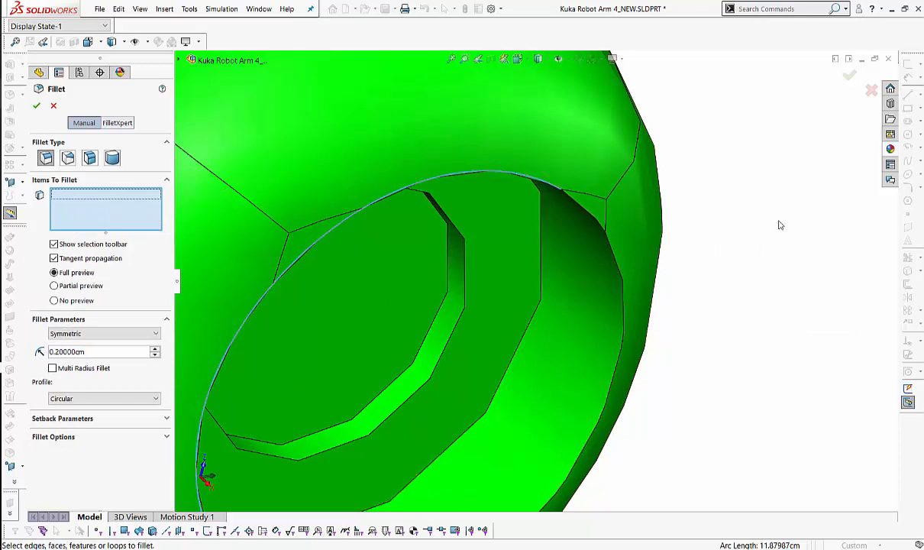
{"action": "middle_click_drag", "start_coordinate": [539, 269], "coordinate": [625, 112], "text": "ctrl"}
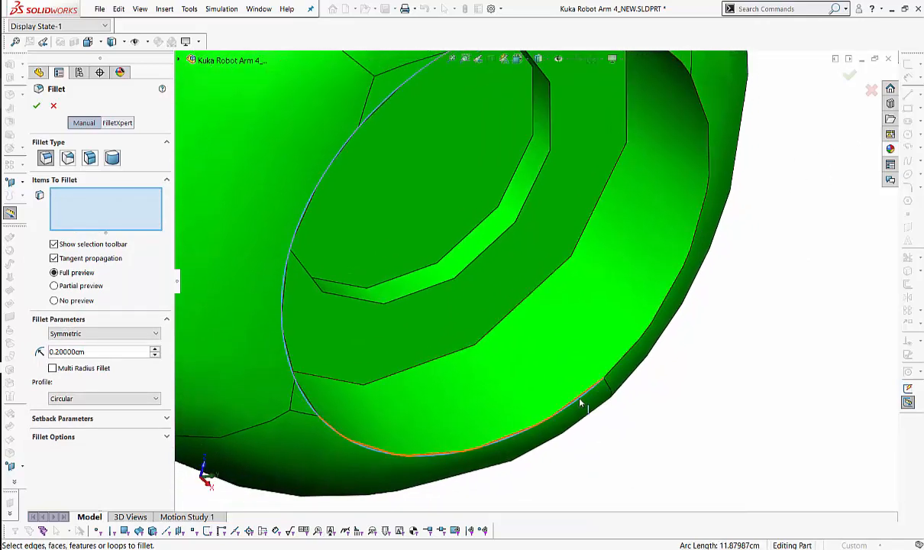
{"action": "left_click", "coordinate": [513, 428]}
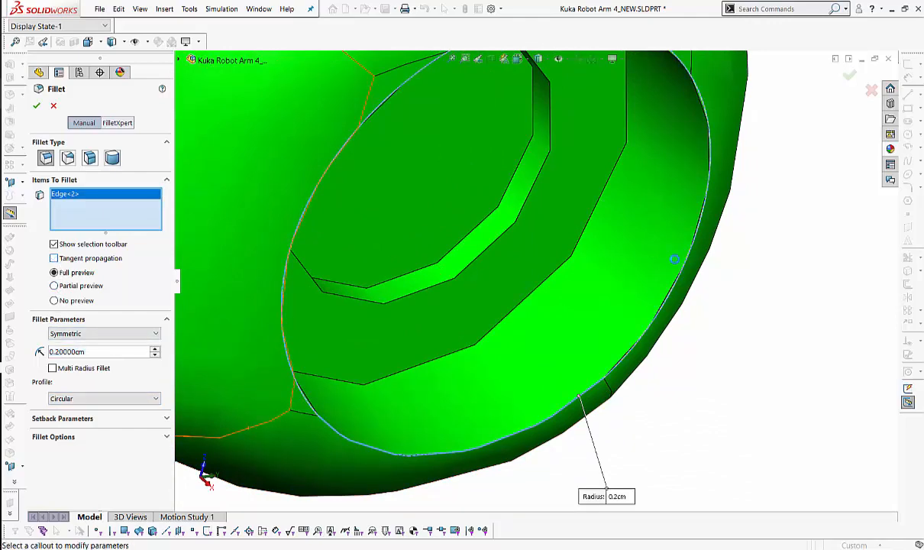
{"action": "middle_click_drag", "start_coordinate": [700, 378], "coordinate": [616, 266]}
{"action": "scroll", "coordinate": [565, 400], "scroll_direction": "down", "scroll_amount": 10}
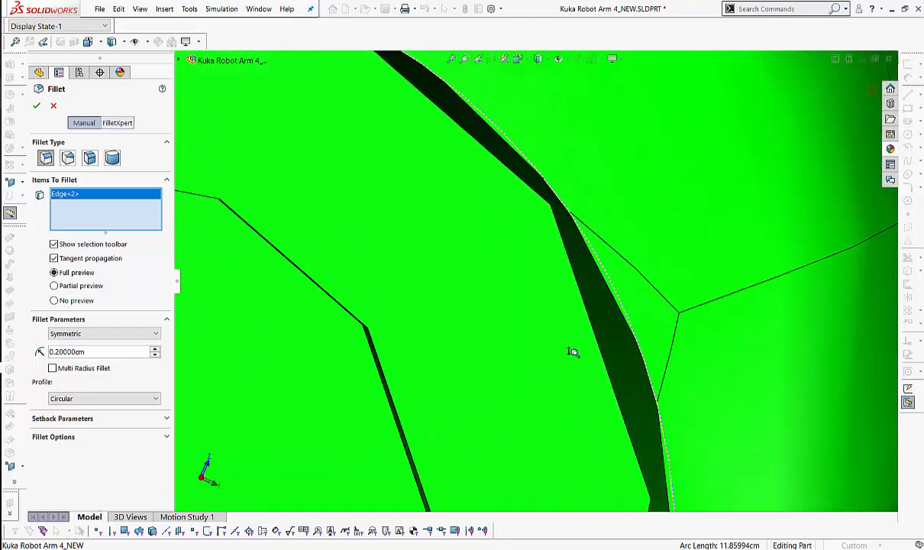
{"action": "middle_click_drag", "start_coordinate": [594, 353], "coordinate": [412, 374]}
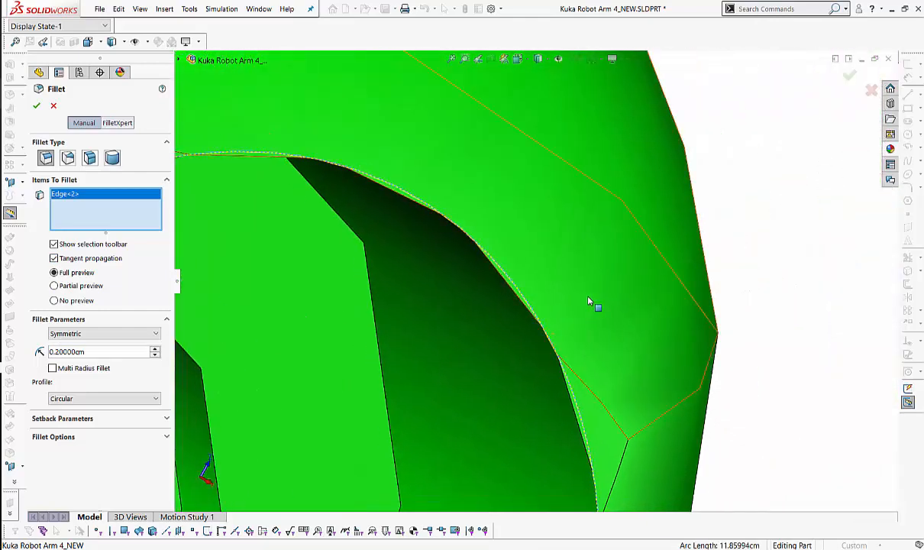
{"action": "left_click", "coordinate": [580, 381]}
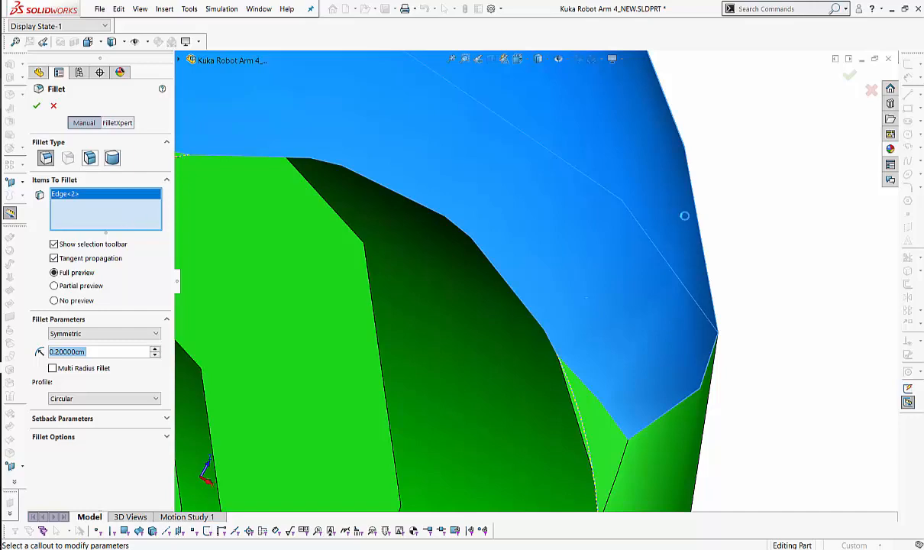
{"action": "right_click", "coordinate": [666, 179]}
Save the arm part and switch to the Kuka Robot Assembly_NEW document.
{"action": "scroll", "coordinate": [548, 319], "scroll_direction": "up", "scroll_amount": 10}
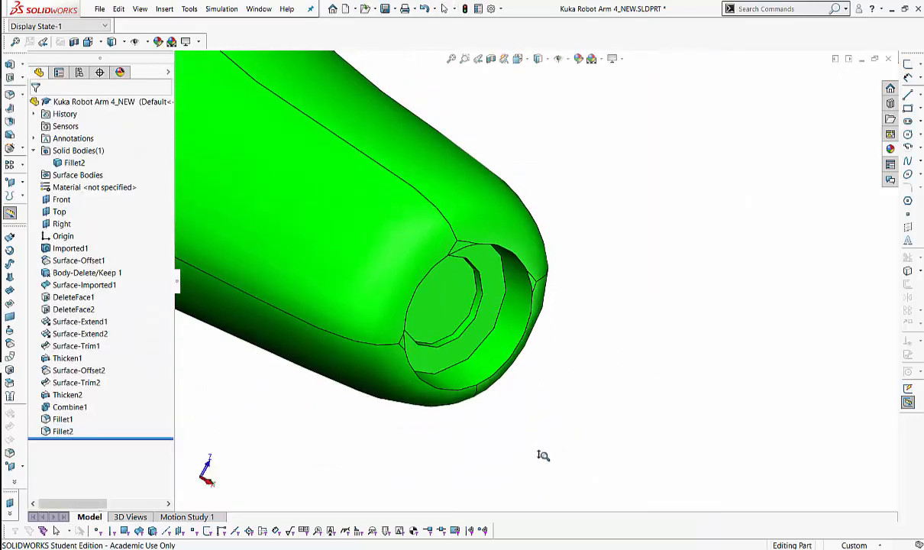
{"action": "middle_click_drag", "start_coordinate": [543, 456], "coordinate": [554, 349], "text": "shift"}
{"action": "middle_click_drag", "start_coordinate": [554, 348], "coordinate": [497, 367], "text": "ctrl"}
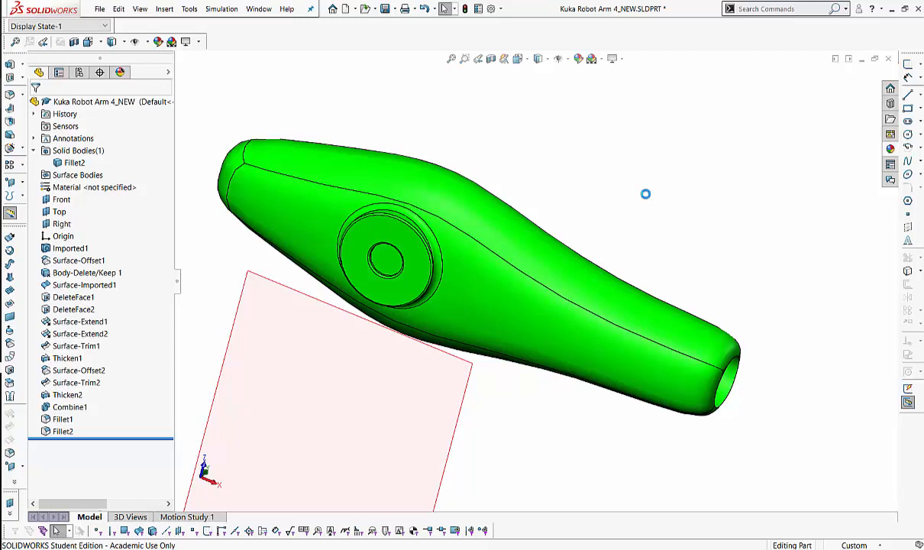
{"action": "left_click", "coordinate": [260, 9]}
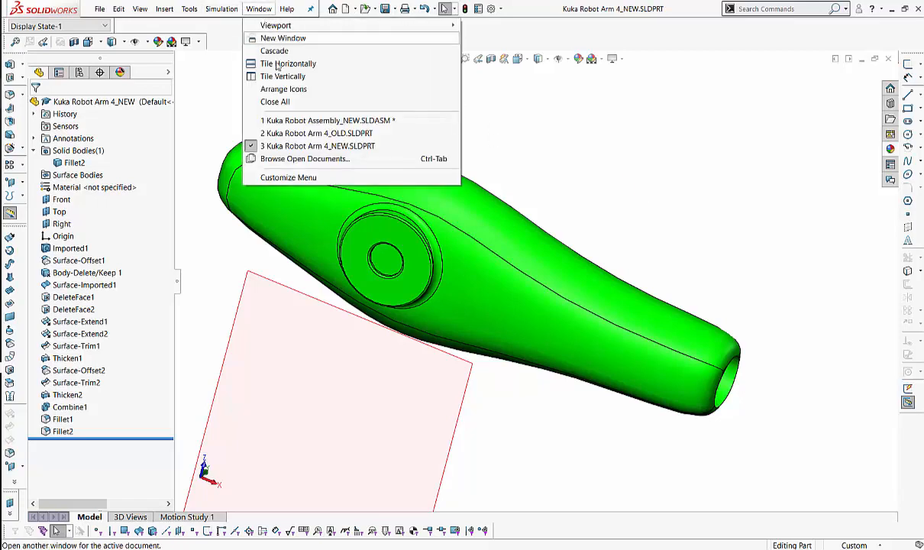
{"action": "left_click", "coordinate": [328, 120]}
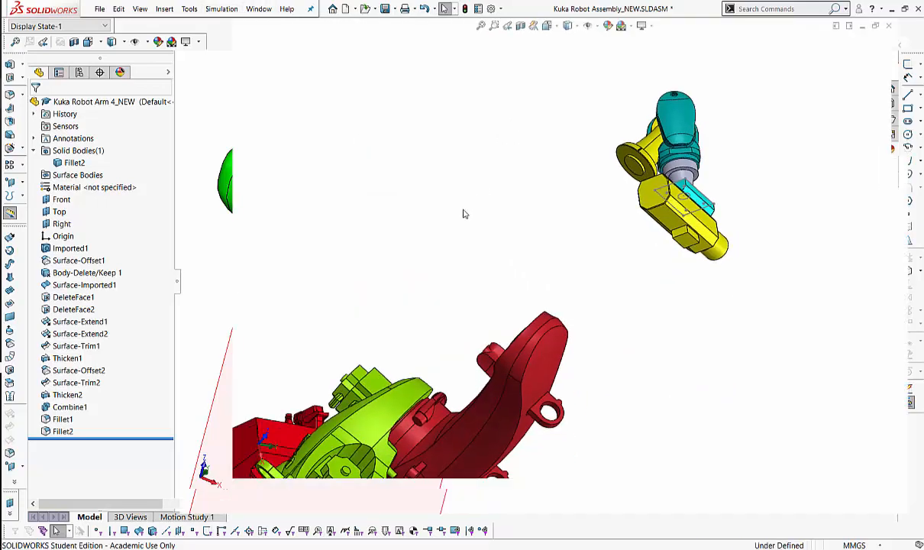
{"action": "middle_click_drag", "start_coordinate": [456, 321], "coordinate": [429, 297]}
{"action": "scroll", "coordinate": [429, 297], "scroll_direction": "up", "scroll_amount": 1}
Tile the open documents horizontally and insert the Kuka Robot Arm 4_NEW part between the red arm and the yellow wrist in the assembly.
{"action": "left_click", "coordinate": [264, 7]}
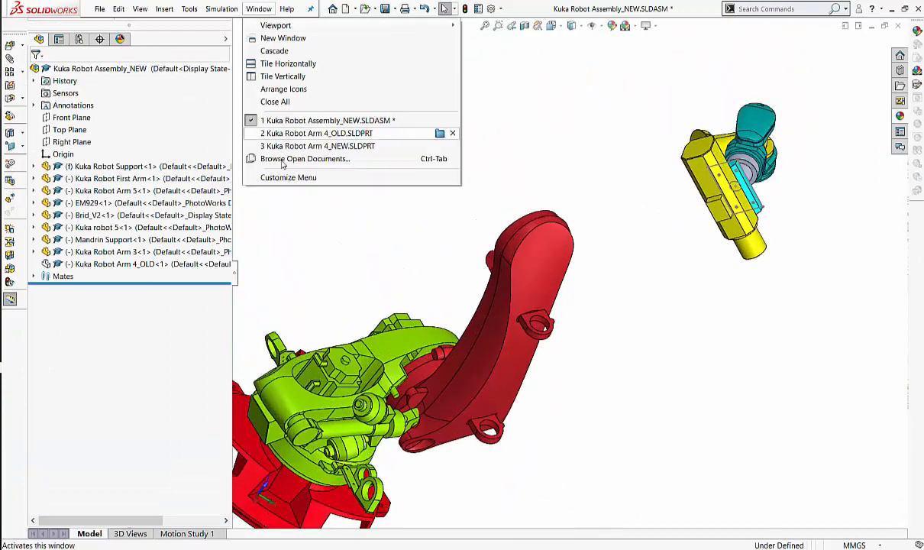
{"action": "left_click", "coordinate": [277, 65]}
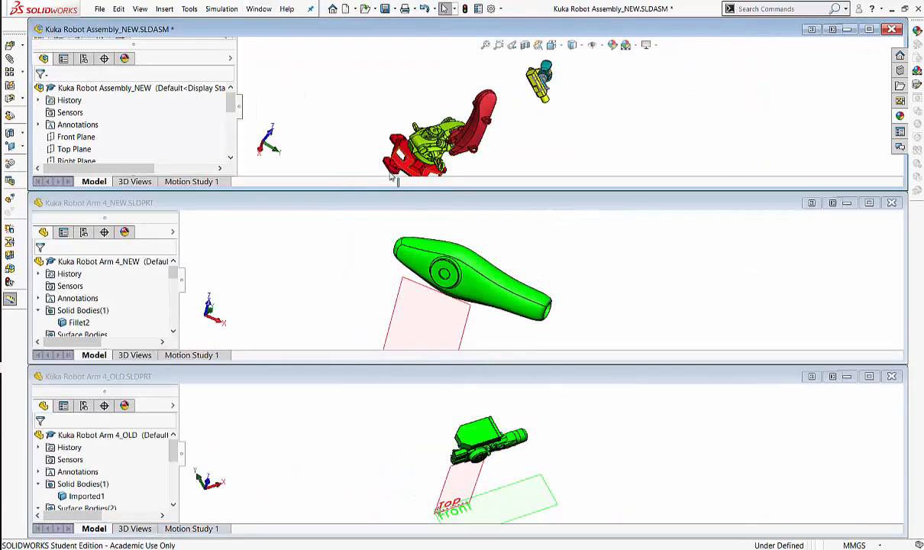
{"action": "left_click", "coordinate": [356, 292]}
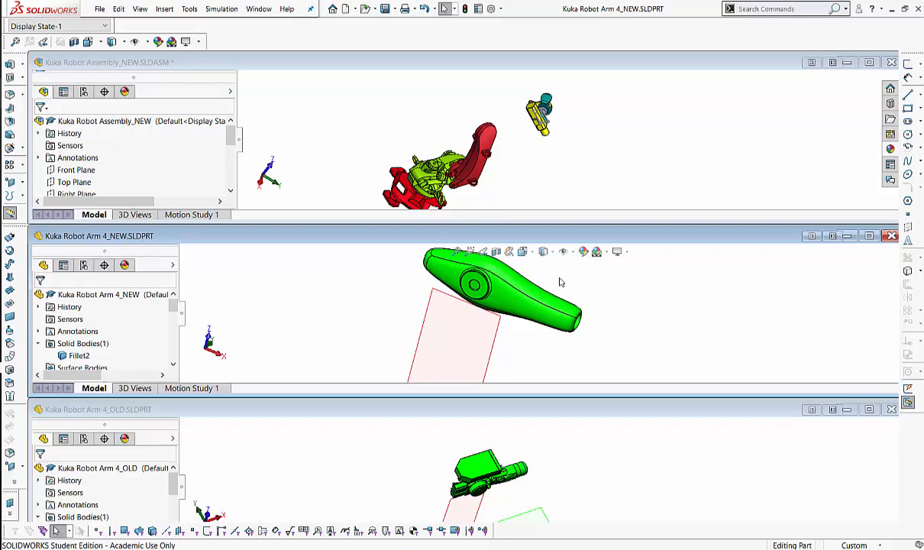
{"action": "left_click_drag", "start_coordinate": [496, 287], "coordinate": [515, 114]}
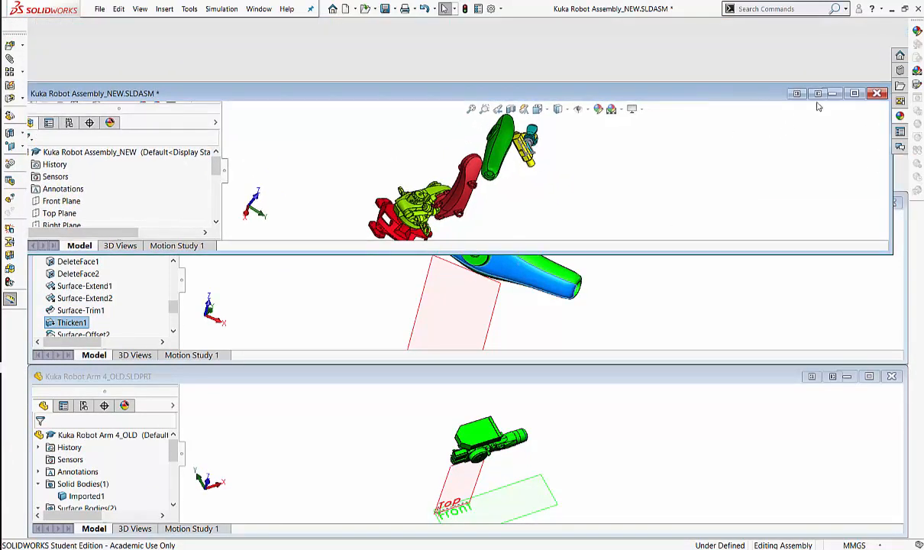
Maximize the assembly window and reposition the new green arm near the red arm.
{"action": "left_click", "coordinate": [855, 93]}
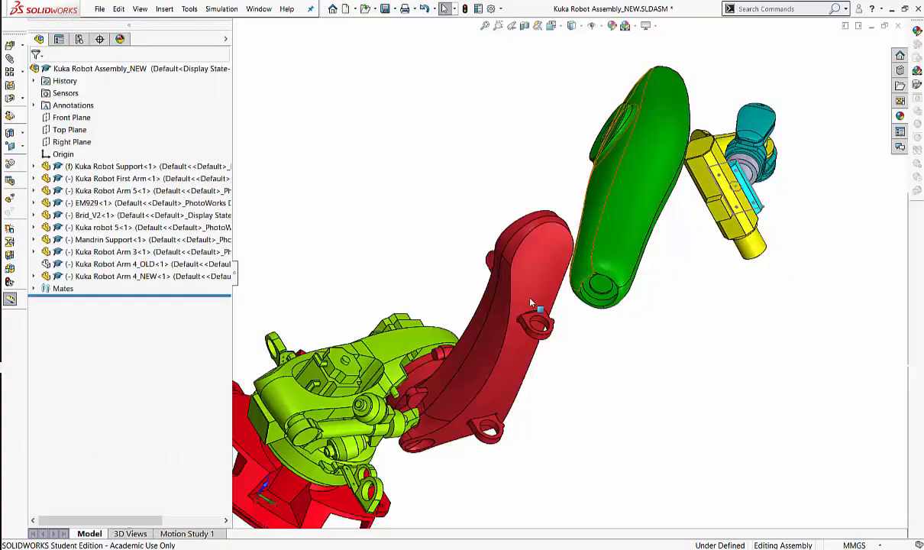
{"action": "scroll", "coordinate": [500, 281], "scroll_direction": "down", "scroll_amount": 5}
{"action": "middle_click_drag", "start_coordinate": [519, 306], "coordinate": [614, 270]}
{"action": "left_click_drag", "start_coordinate": [613, 270], "coordinate": [487, 208]}
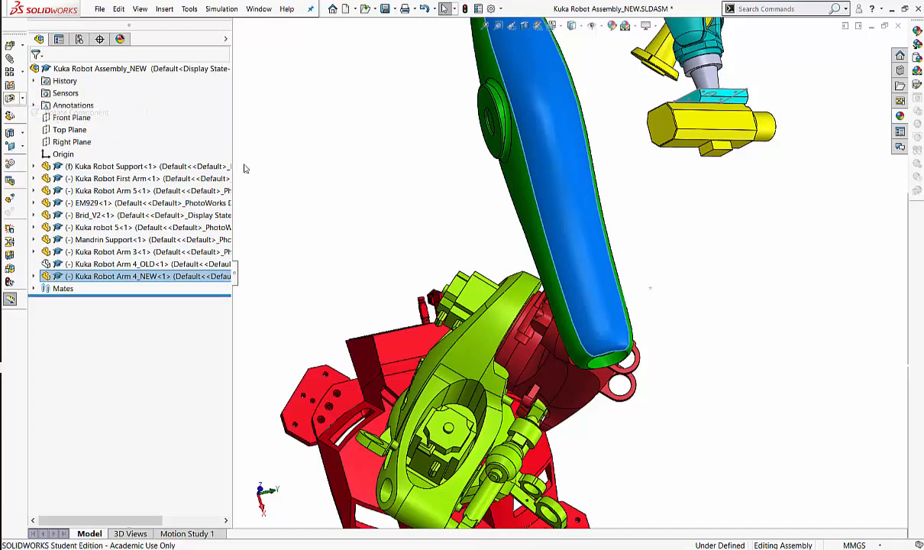
Rotate the Kuka Robot Arm 4_NEW component freely until its round joint is oriented toward the upper end of the red arm.
{"action": "middle_click_drag", "start_coordinate": [389, 190], "coordinate": [360, 281], "text": "ctrl"}
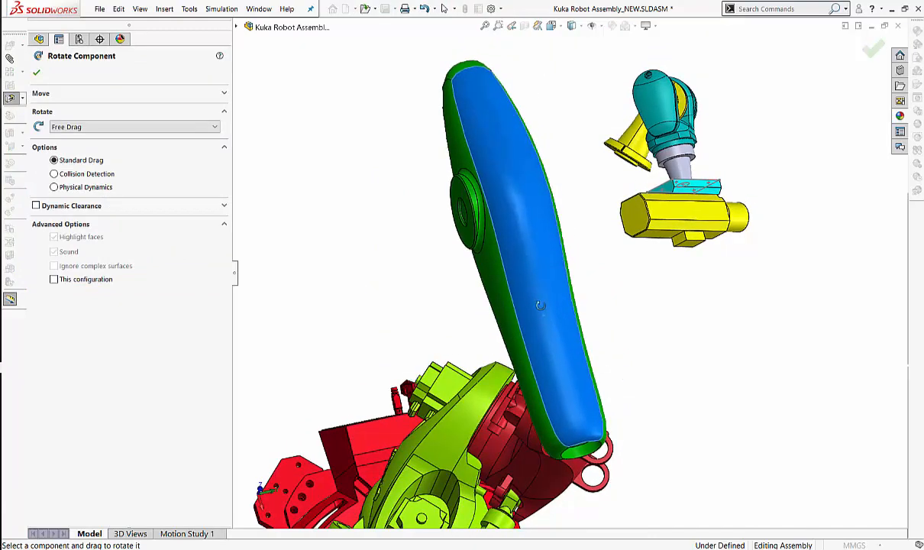
{"action": "left_click_drag", "start_coordinate": [540, 304], "coordinate": [320, 208]}
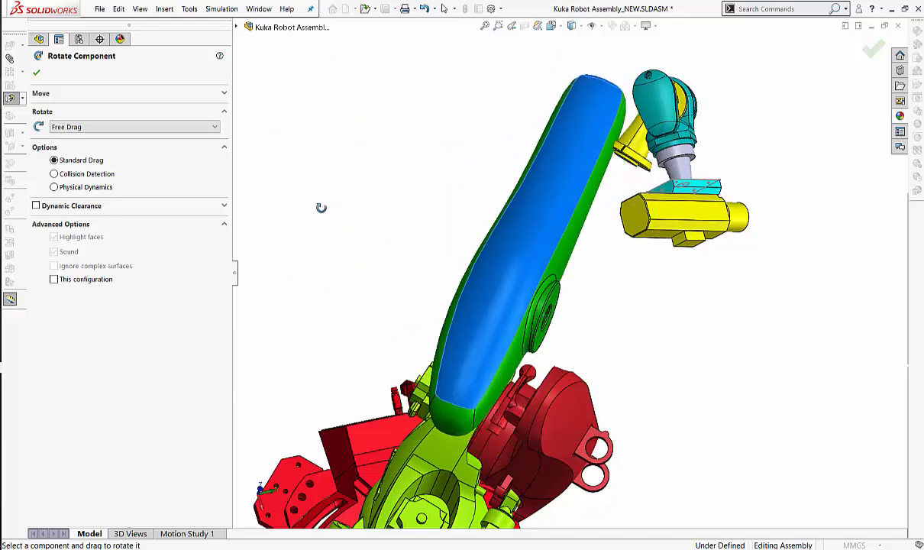
{"action": "scroll", "coordinate": [527, 287], "scroll_direction": "down", "scroll_amount": 5}
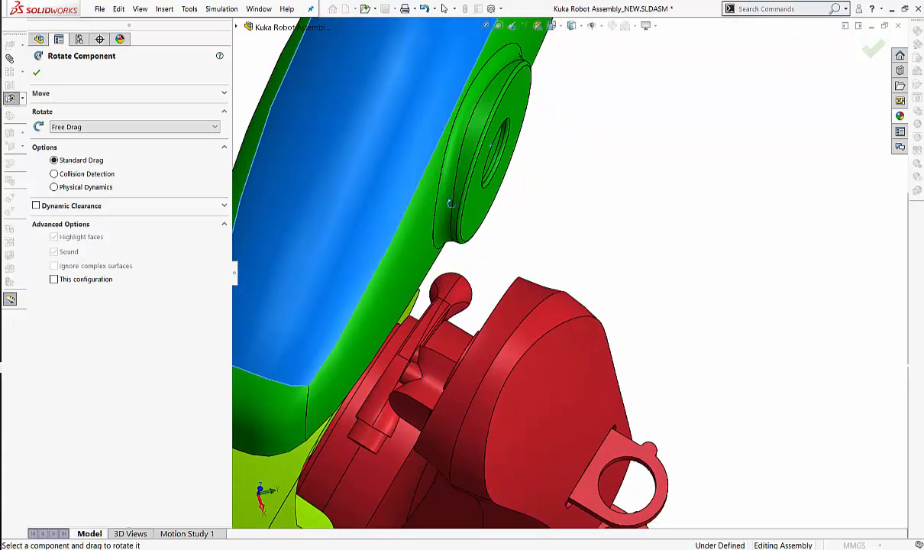
{"action": "left_click_drag", "start_coordinate": [429, 233], "coordinate": [609, 328]}
{"action": "middle_click_drag", "start_coordinate": [609, 328], "coordinate": [497, 226]}
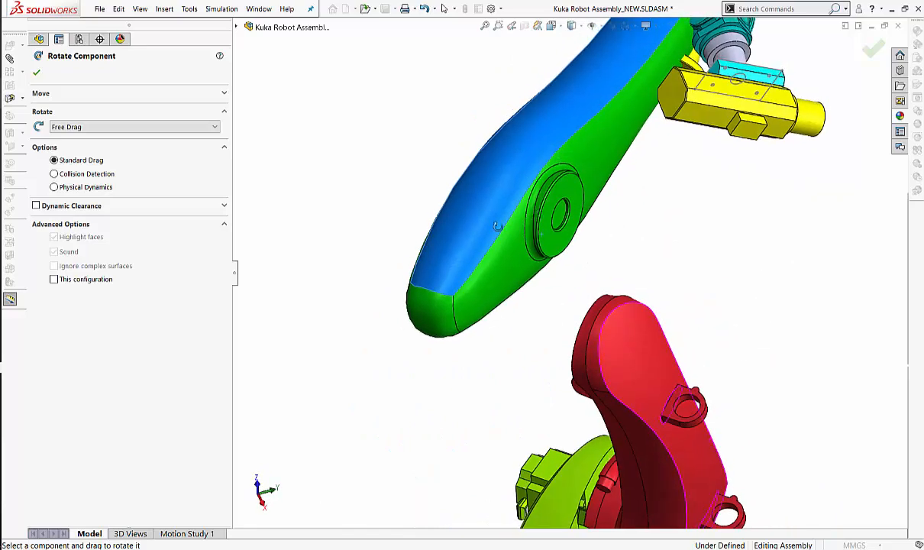
{"action": "left_click", "coordinate": [37, 74]}
Add a concentric mate between the bore in the new arm's round joint and the hole at the red arm's upper end.
{"action": "scroll", "coordinate": [351, 191], "scroll_direction": "down", "scroll_amount": 3}
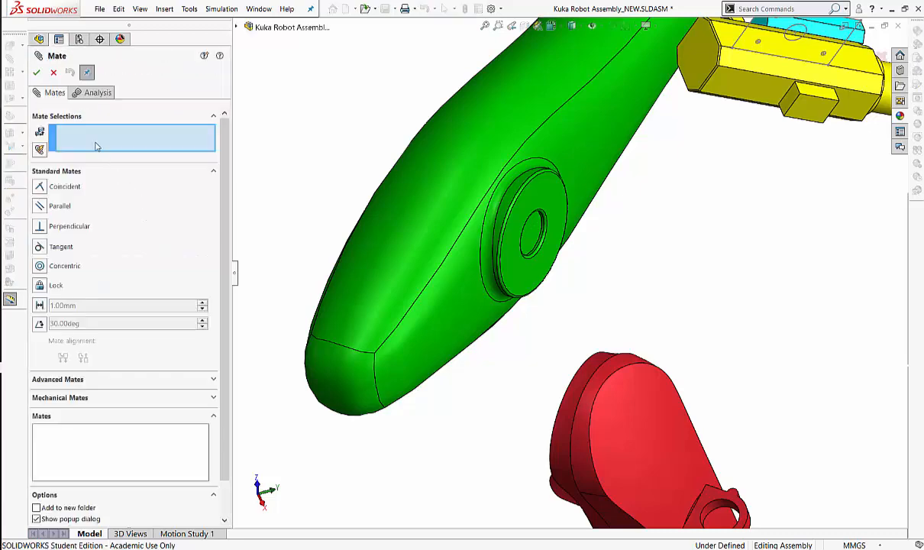
{"action": "scroll", "coordinate": [662, 171], "scroll_direction": "down", "scroll_amount": 6}
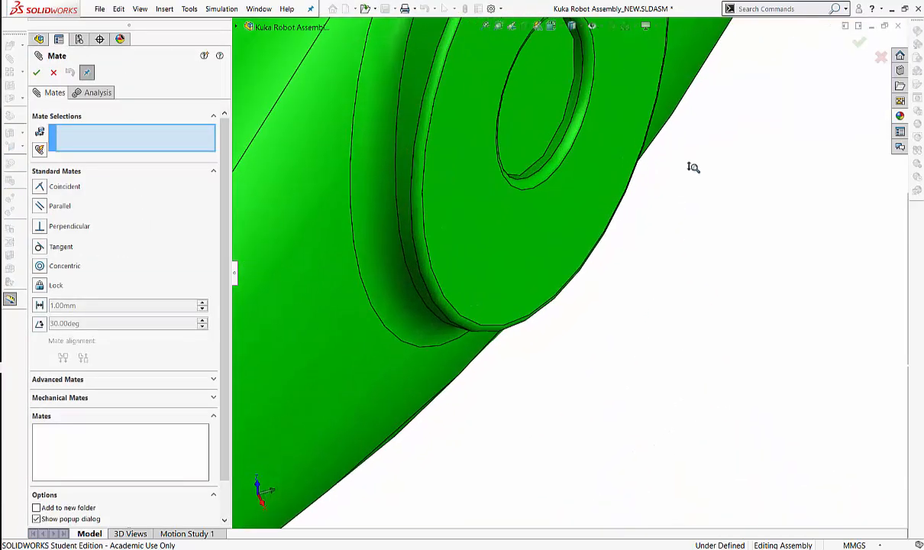
{"action": "mouse_move", "coordinate": [693, 167]}
{"action": "middle_mouse_down", "text": "shift"}
{"action": "mouse_move", "coordinate": [697, 439]}
{"action": "mouse_move", "coordinate": [707, 162]}
{"action": "middle_mouse_up", "text": "shift"}
{"action": "middle_click_drag", "start_coordinate": [707, 184], "coordinate": [732, 388], "text": "ctrl"}
{"action": "middle_click_drag", "start_coordinate": [732, 351], "coordinate": [707, 252], "text": "shift"}
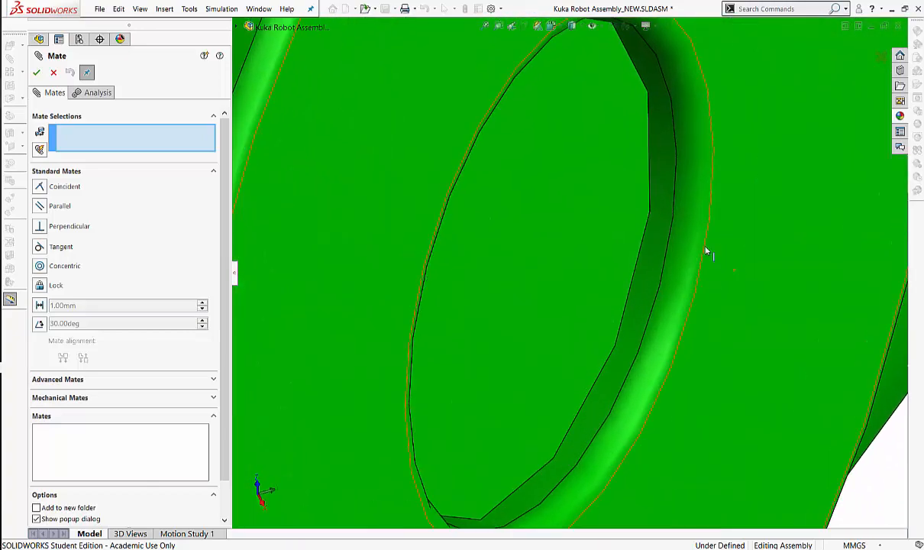
{"action": "left_click", "coordinate": [659, 246]}
{"action": "middle_click_drag", "start_coordinate": [798, 344], "coordinate": [759, 83], "text": "ctrl"}
{"action": "middle_click_drag", "start_coordinate": [705, 321], "coordinate": [660, 188], "text": "ctrl"}
{"action": "middle_click_drag", "start_coordinate": [661, 187], "coordinate": [359, 348], "text": "ctrl"}
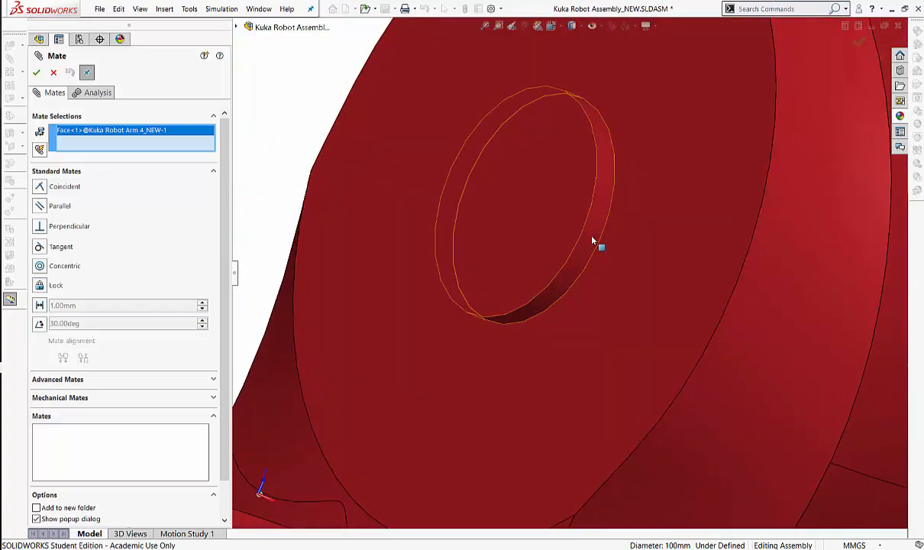
{"action": "left_click", "coordinate": [594, 246]}
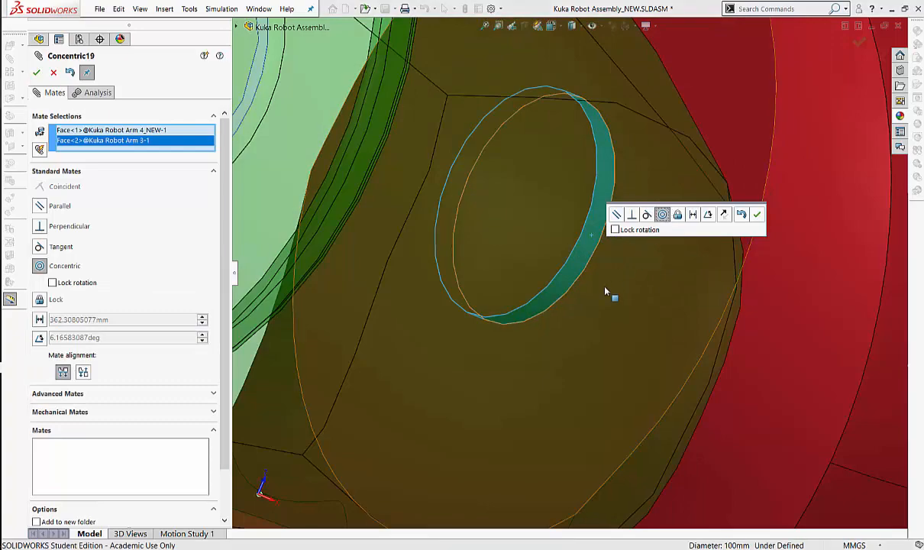
{"action": "scroll", "coordinate": [679, 188], "scroll_direction": "up", "scroll_amount": 5}
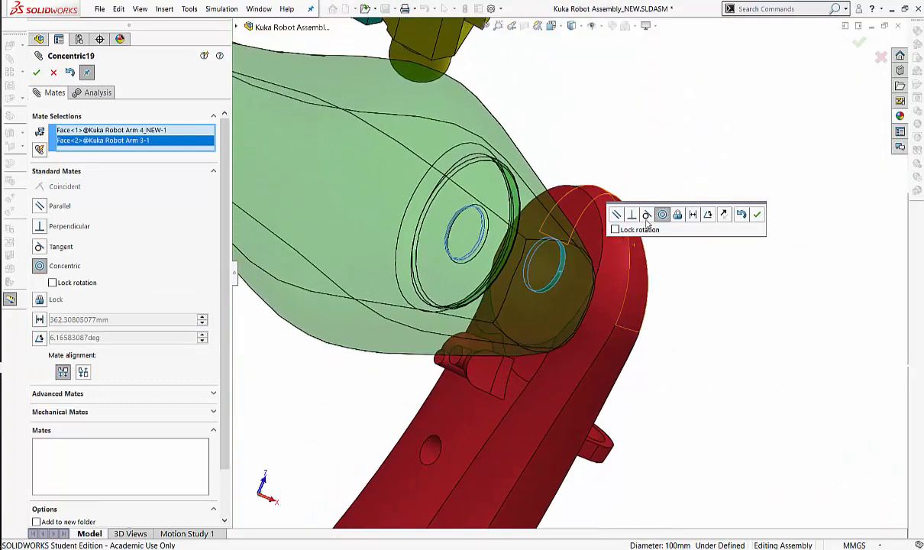
{"action": "middle_click_drag", "start_coordinate": [635, 157], "coordinate": [580, 183]}
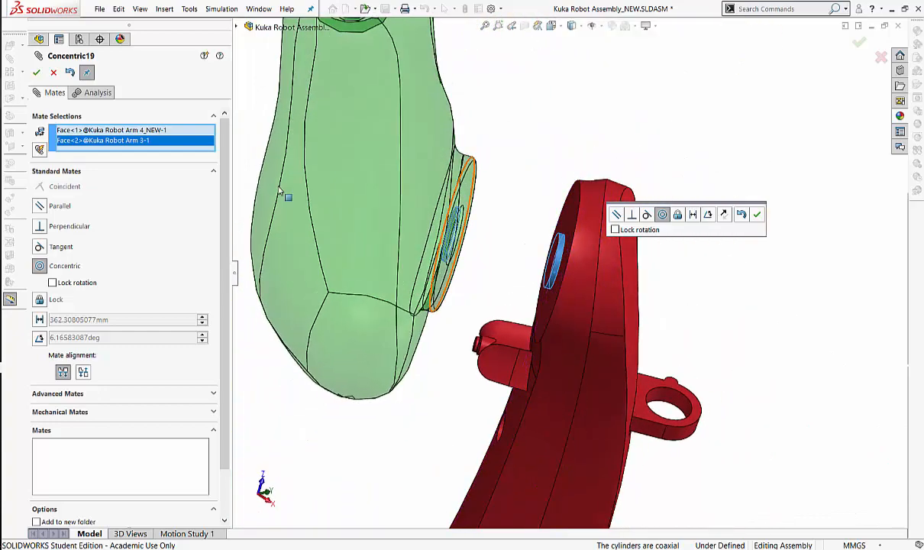
{"action": "left_click", "coordinate": [37, 72]}
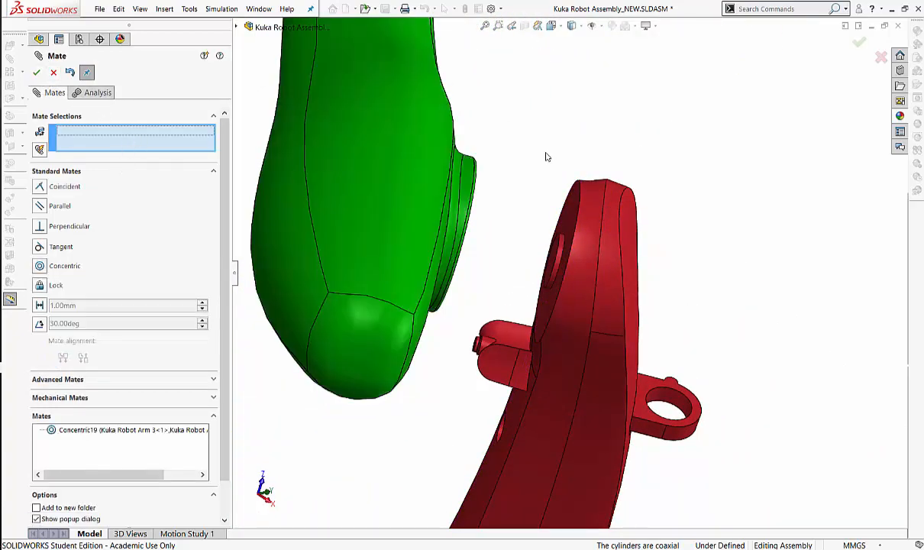
Add a coincident mate between the flat face of the new arm's round joint and the red arm's circular end face.
{"action": "middle_click_drag", "start_coordinate": [545, 156], "coordinate": [484, 168]}
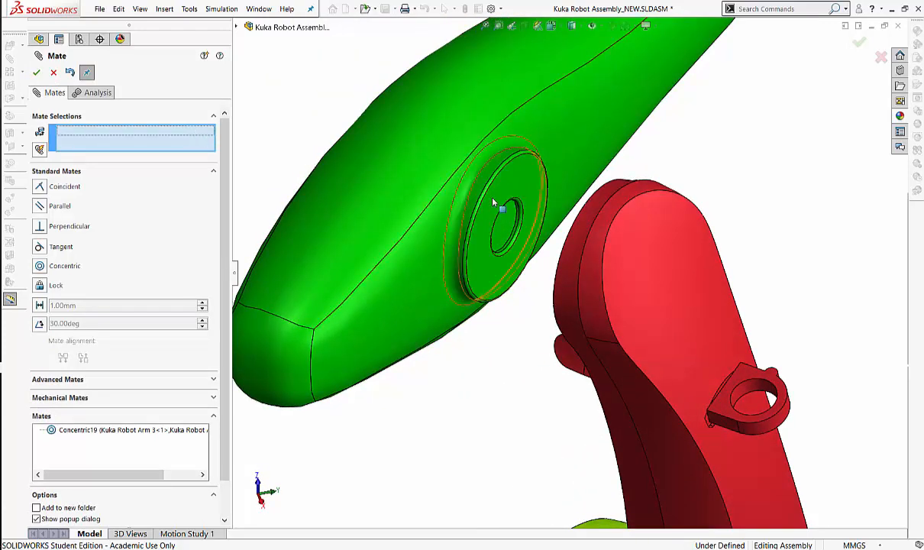
{"action": "left_click", "coordinate": [530, 203]}
{"action": "middle_click_drag", "start_coordinate": [737, 128], "coordinate": [630, 205]}
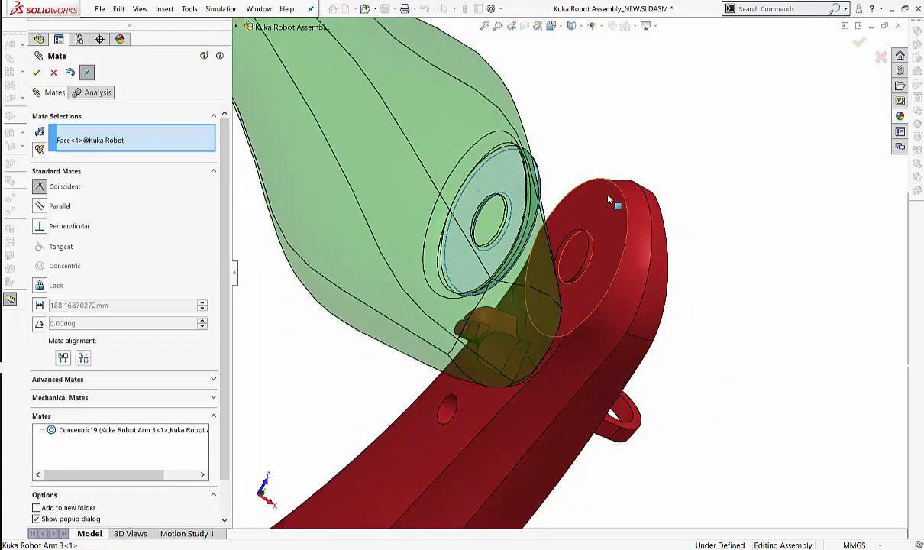
{"action": "left_click", "coordinate": [609, 200]}
{"action": "middle_click_drag", "start_coordinate": [673, 181], "coordinate": [628, 143]}
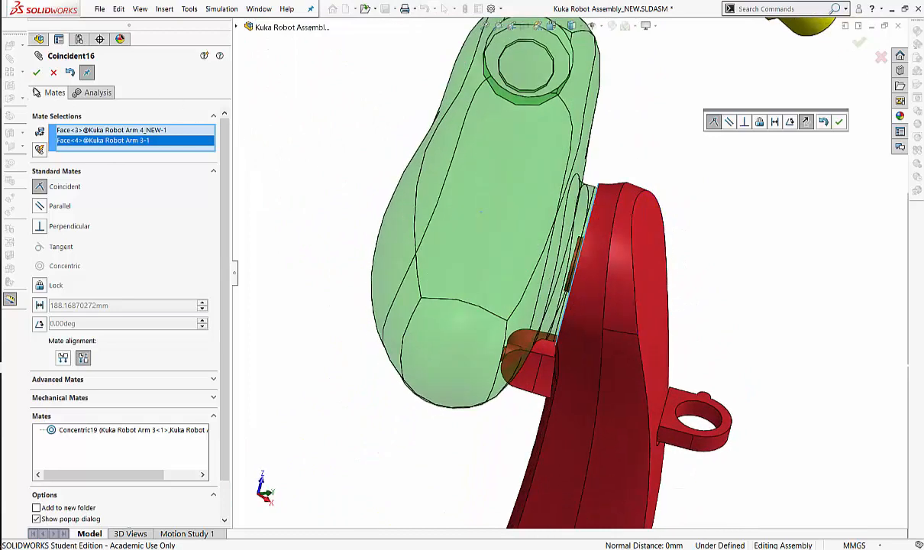
{"action": "left_click", "coordinate": [36, 73]}
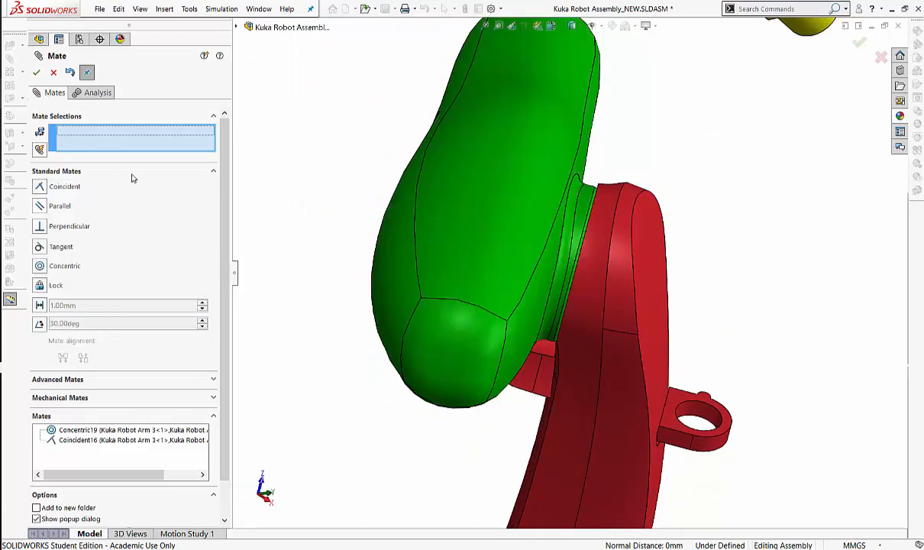
{"action": "key", "text": "Escape"}
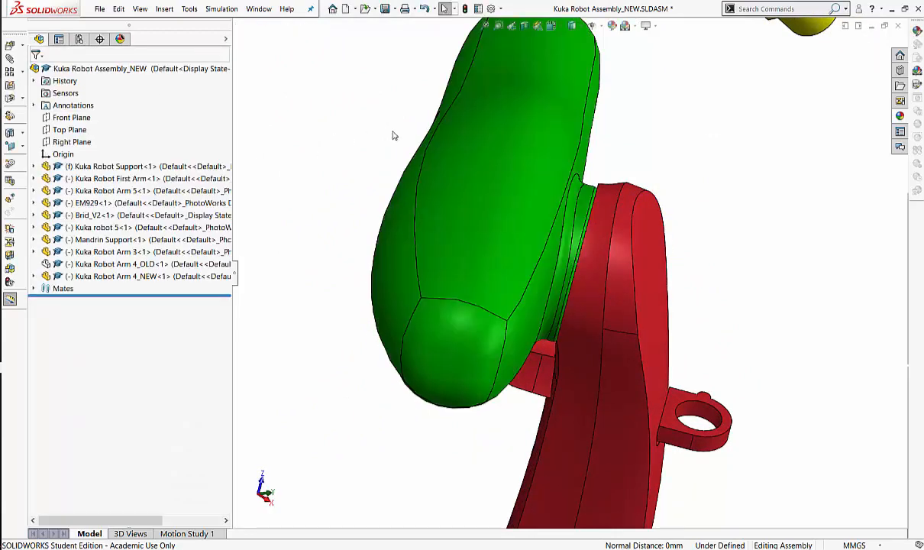
Swing the new arm about its joint on the red arm to bring its open end toward the wrist.
{"action": "middle_click_drag", "start_coordinate": [393, 120], "coordinate": [330, 251], "text": "ctrl"}
{"action": "middle_click_drag", "start_coordinate": [470, 296], "coordinate": [529, 269]}
{"action": "left_click_drag", "start_coordinate": [433, 282], "coordinate": [474, 251]}
Add a concentric mate between the yellow wrist flange's round boss and the cylindrical face inside the new arm's open end.
{"action": "scroll", "coordinate": [600, 244], "scroll_direction": "down", "scroll_amount": 5}
{"action": "middle_click_drag", "start_coordinate": [597, 178], "coordinate": [442, 216]}
{"action": "middle_click_drag", "start_coordinate": [533, 281], "coordinate": [487, 235], "text": "ctrl"}
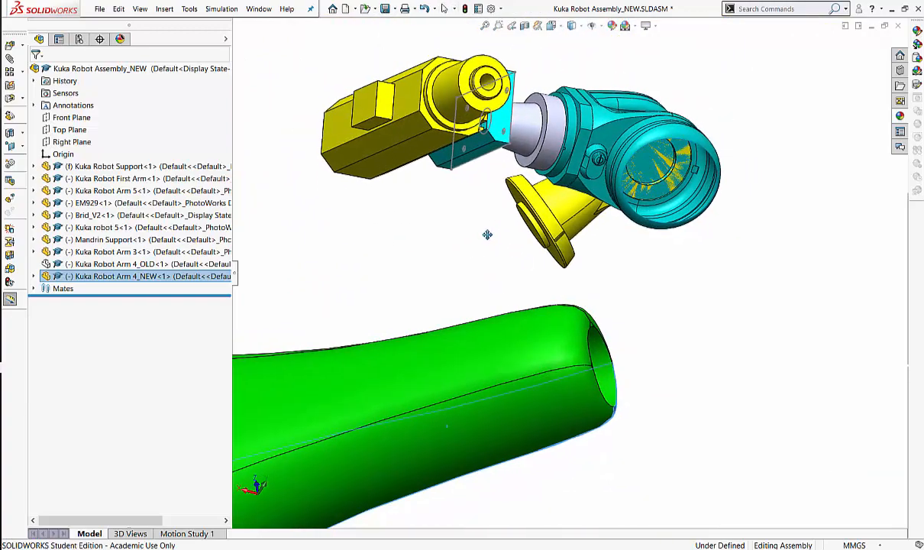
{"action": "scroll", "coordinate": [513, 182], "scroll_direction": "down", "scroll_amount": 4}
{"action": "middle_click_drag", "start_coordinate": [515, 182], "coordinate": [492, 190]}
{"action": "middle_click_drag", "start_coordinate": [492, 191], "coordinate": [445, 175], "text": "ctrl"}
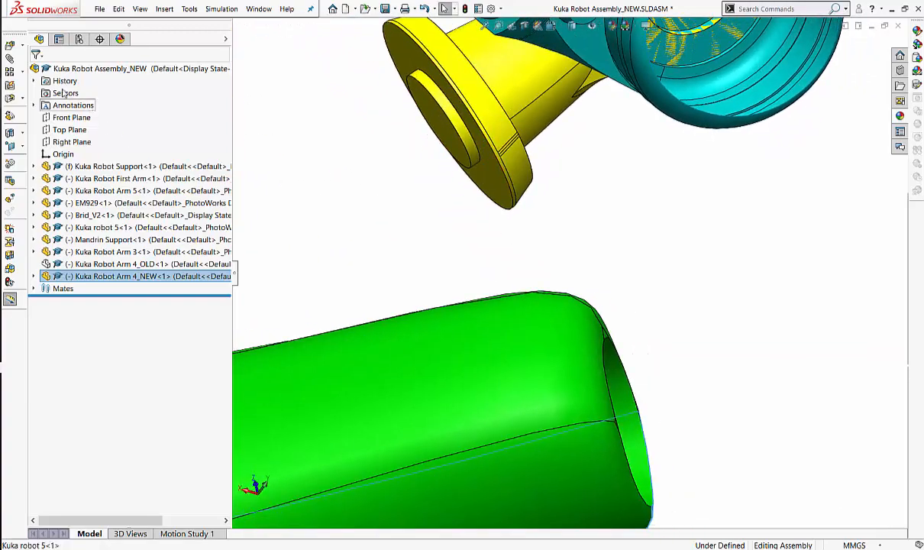
{"action": "left_click", "coordinate": [12, 66]}
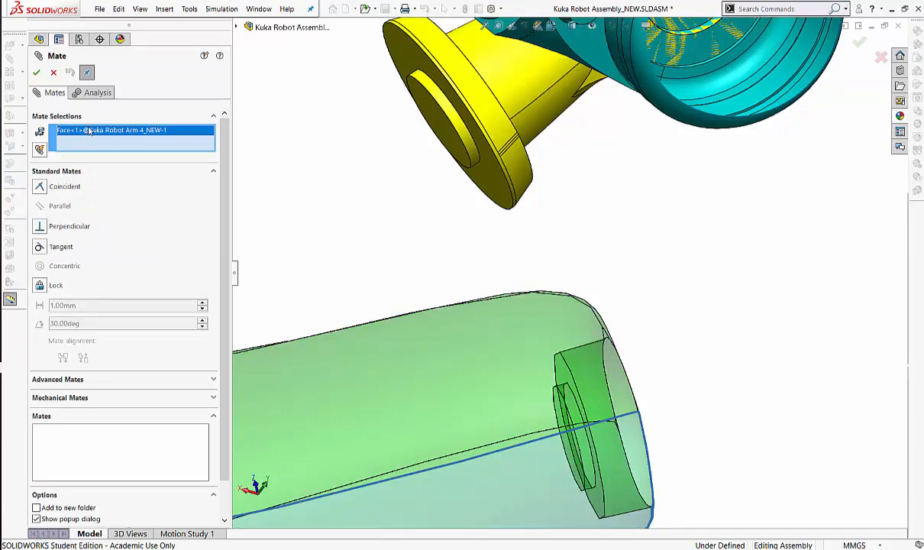
{"action": "left_click", "coordinate": [112, 145]}
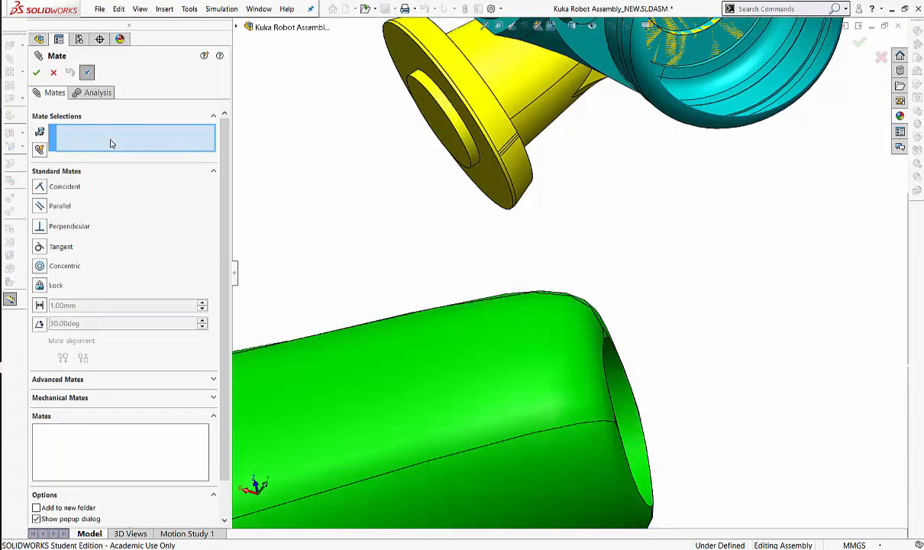
{"action": "middle_click_drag", "start_coordinate": [446, 173], "coordinate": [478, 113]}
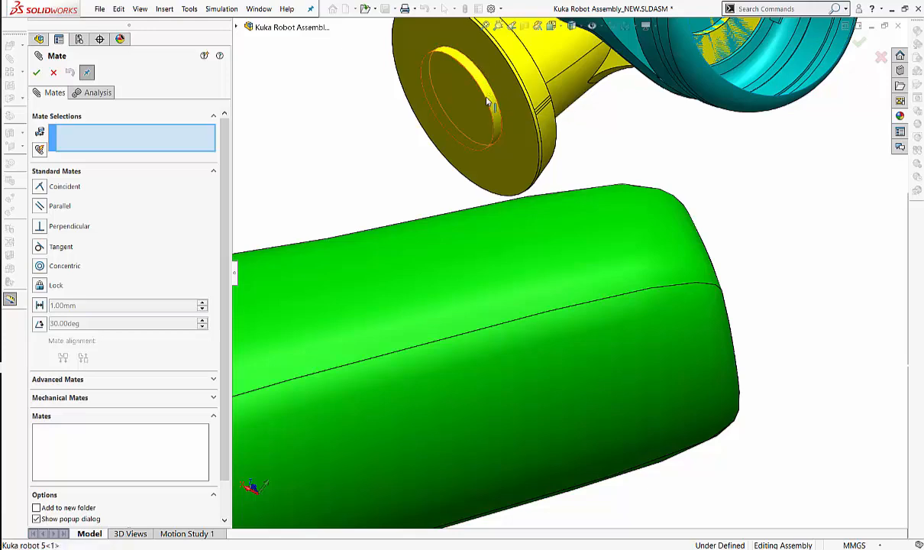
{"action": "left_click", "coordinate": [486, 100]}
{"action": "middle_click_drag", "start_coordinate": [776, 207], "coordinate": [720, 208]}
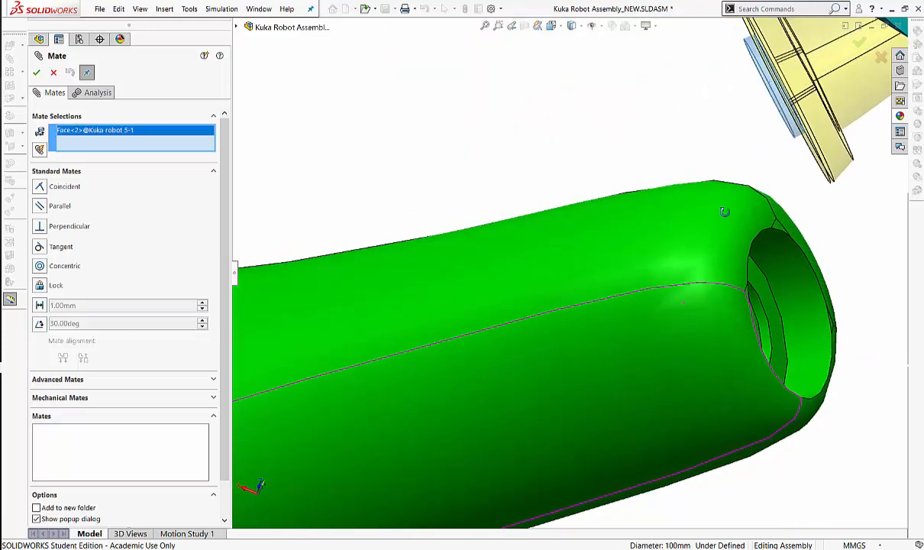
{"action": "left_click", "coordinate": [789, 303]}
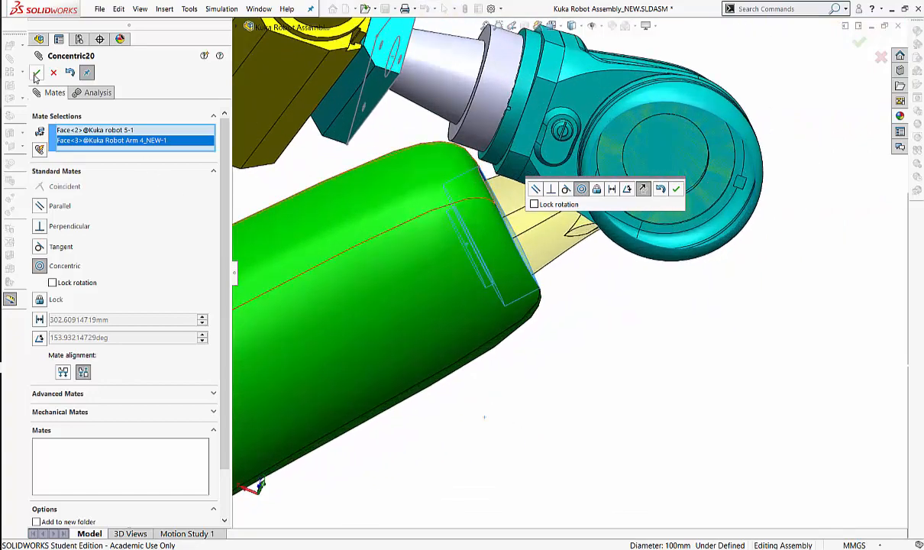
{"action": "left_click", "coordinate": [37, 75]}
{"action": "middle_click_drag", "start_coordinate": [585, 330], "coordinate": [641, 238], "text": "ctrl"}
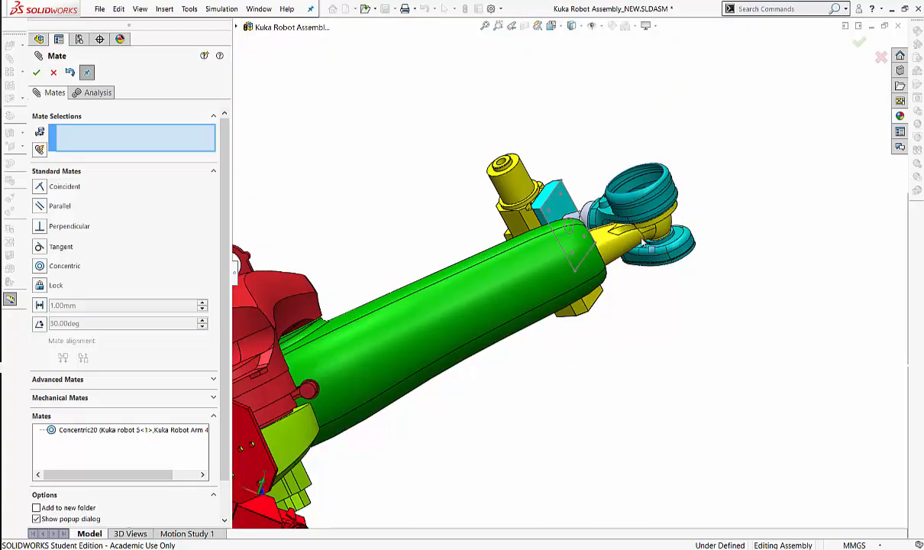
{"action": "middle_click_drag", "start_coordinate": [635, 280], "coordinate": [618, 316], "text": "ctrl"}
{"action": "middle_click_drag", "start_coordinate": [458, 240], "coordinate": [452, 263]}
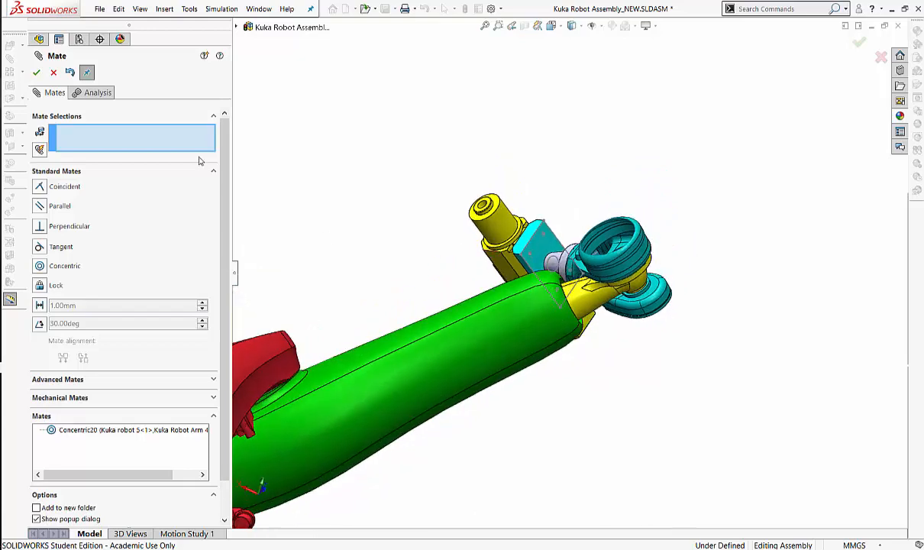
{"action": "left_click", "coordinate": [54, 73]}
Widen the feature tree and show the hidden Kuka Robot Arm 4_OLD component.
{"action": "middle_click_drag", "start_coordinate": [330, 171], "coordinate": [267, 289]}
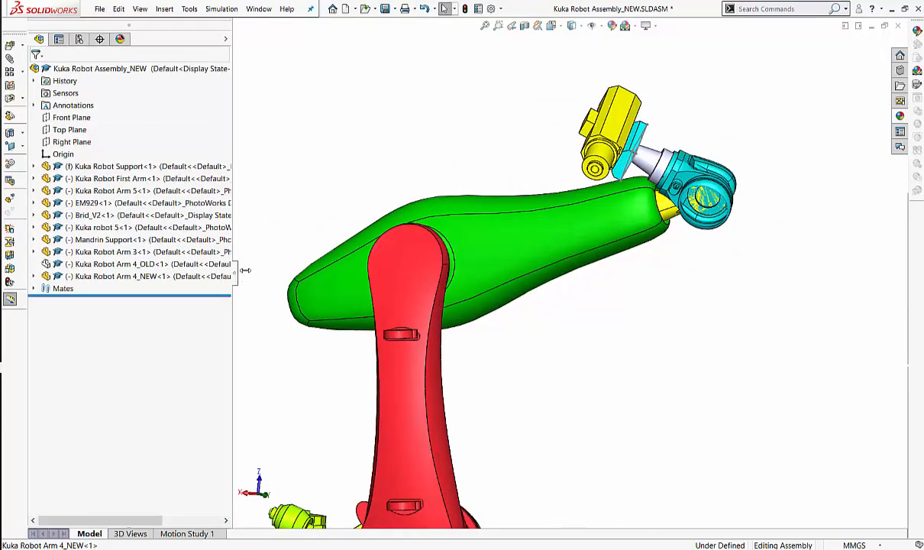
{"action": "left_click_drag", "start_coordinate": [245, 269], "coordinate": [357, 261]}
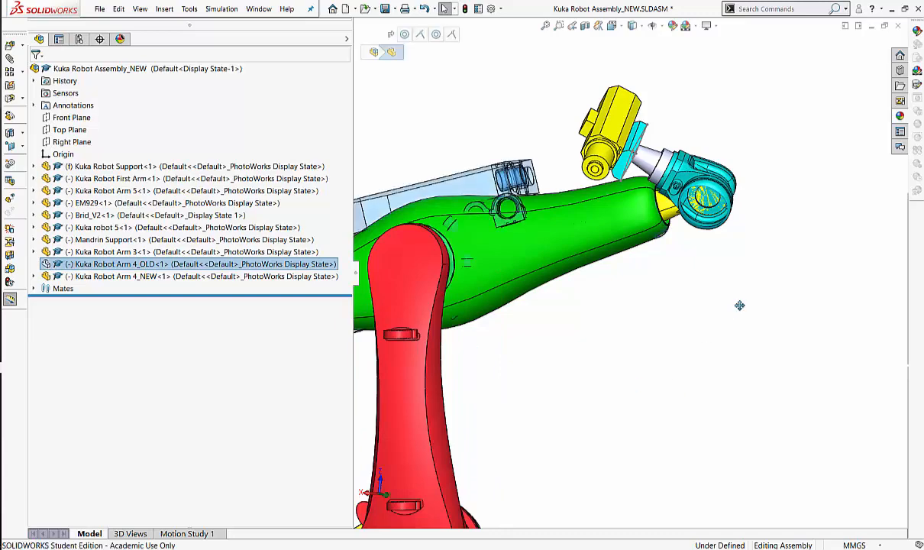
{"action": "middle_click_drag", "start_coordinate": [739, 305], "coordinate": [720, 410]}
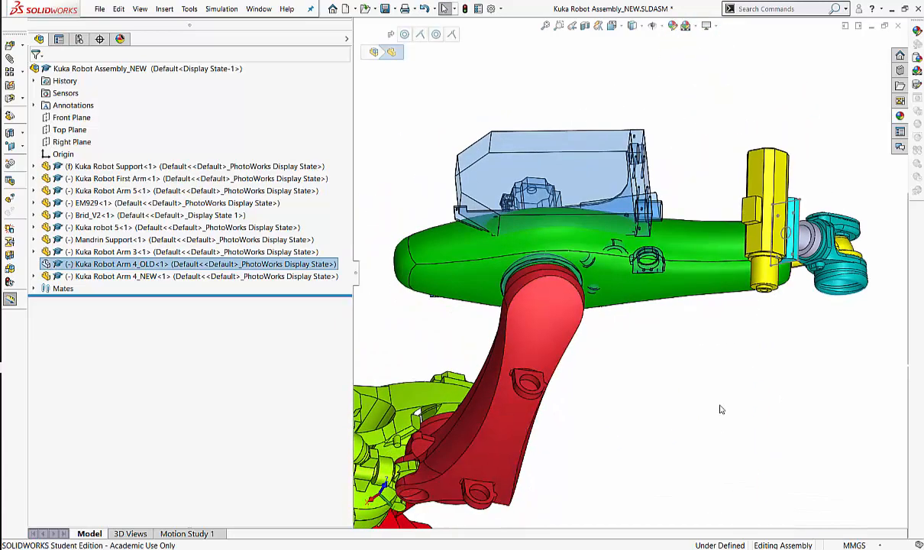
{"action": "key", "text": "Tab"}
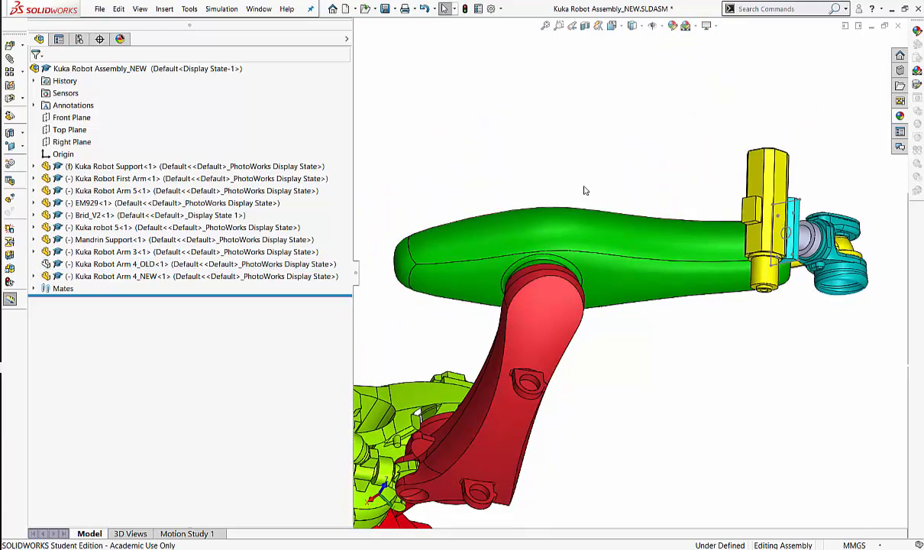
{"action": "middle_click_drag", "start_coordinate": [584, 190], "coordinate": [655, 359]}
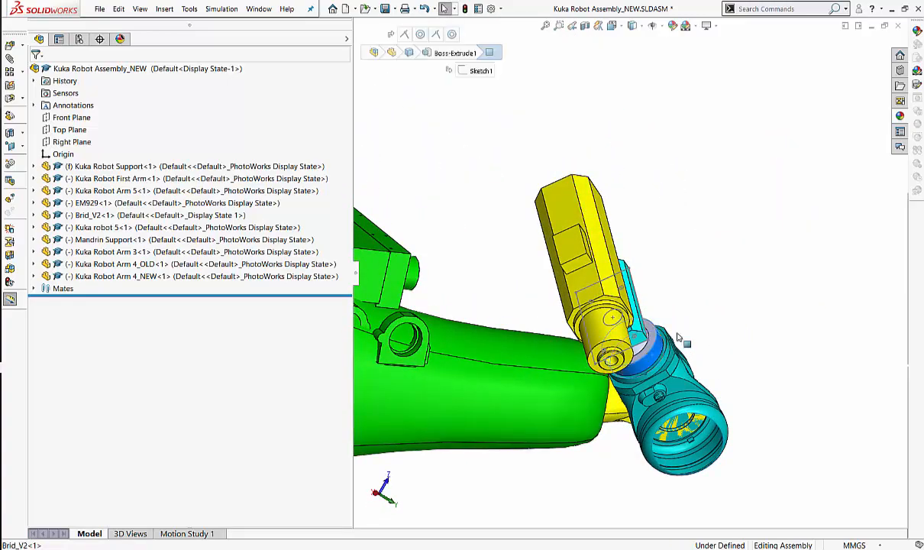
Swing the teal wrist and its attached parts to the far side of the new arm's end, and select the old arm's box.
{"action": "left_click_drag", "start_coordinate": [676, 337], "coordinate": [664, 362]}
{"action": "left_click_drag", "start_coordinate": [649, 423], "coordinate": [748, 309]}
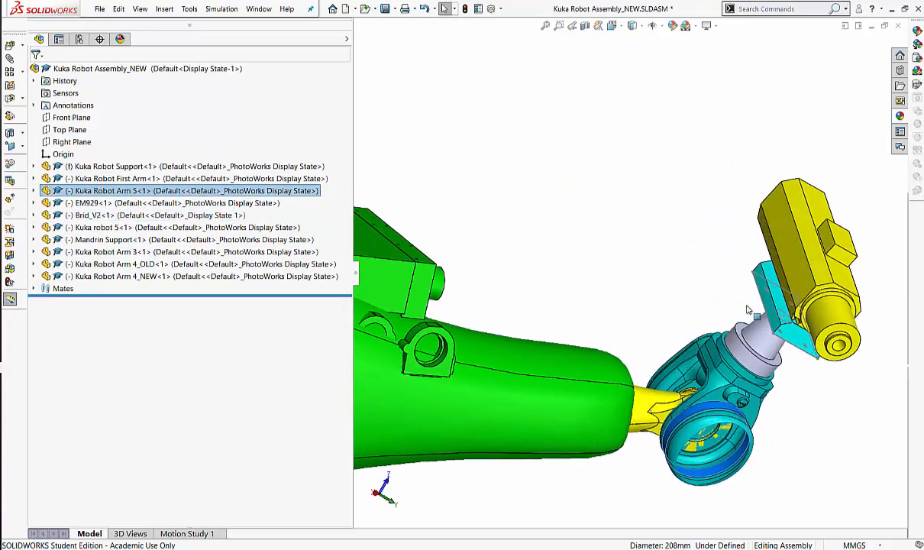
{"action": "middle_click_drag", "start_coordinate": [589, 291], "coordinate": [747, 264], "text": "ctrl"}
{"action": "left_click", "coordinate": [532, 217]}
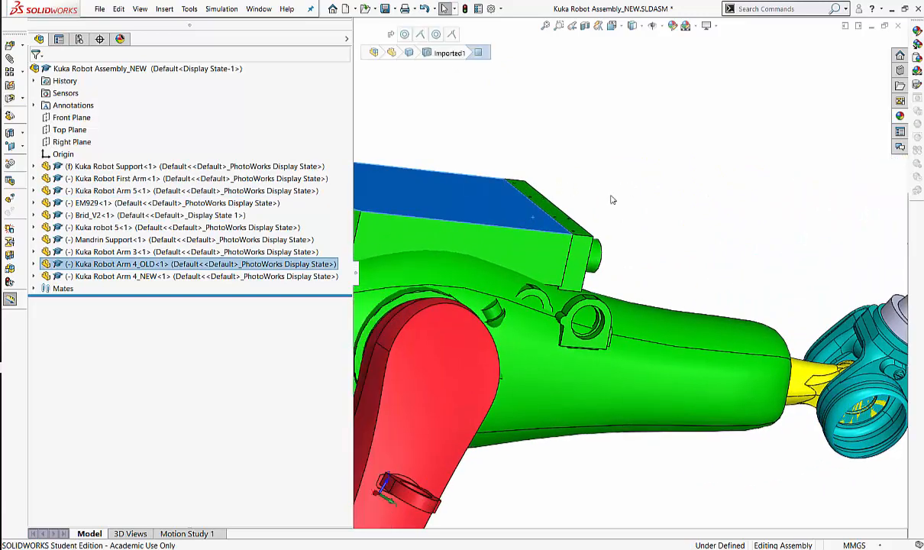
Suppress all four mates of the Kuka Robot Arm 4_OLD component, the two concentric and the two coincident ones.
{"action": "left_click", "coordinate": [611, 200]}
{"action": "left_click", "coordinate": [127, 265]}
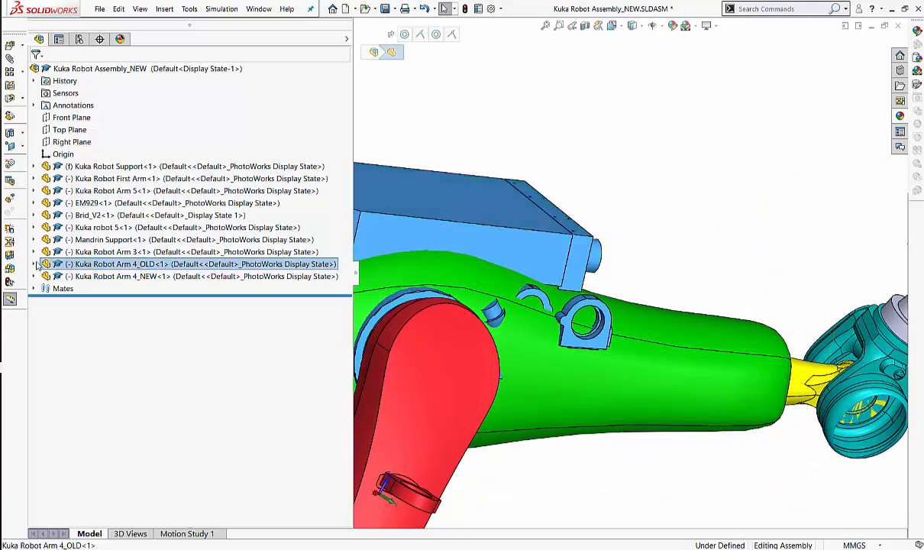
{"action": "left_click", "coordinate": [35, 264]}
{"action": "right_click", "coordinate": [87, 278]}
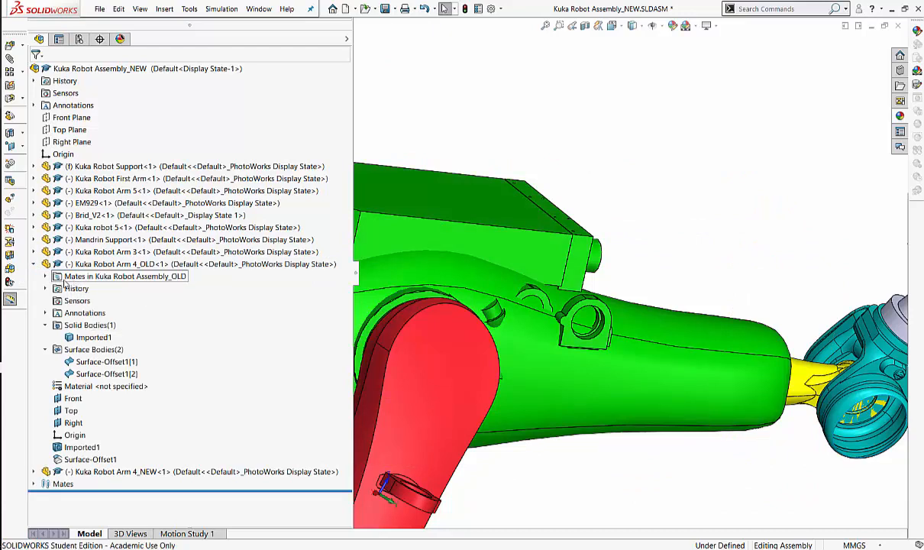
{"action": "left_click", "coordinate": [45, 277]}
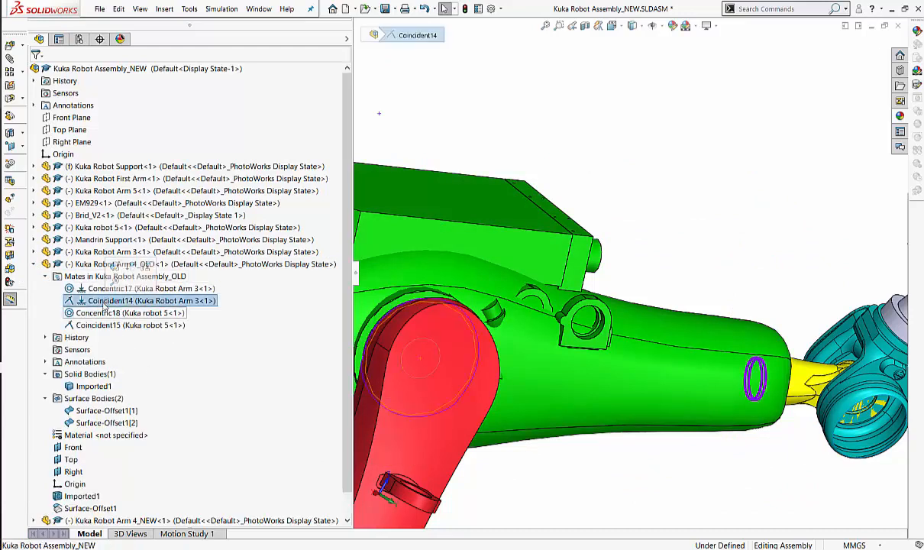
{"action": "right_click", "coordinate": [95, 324]}
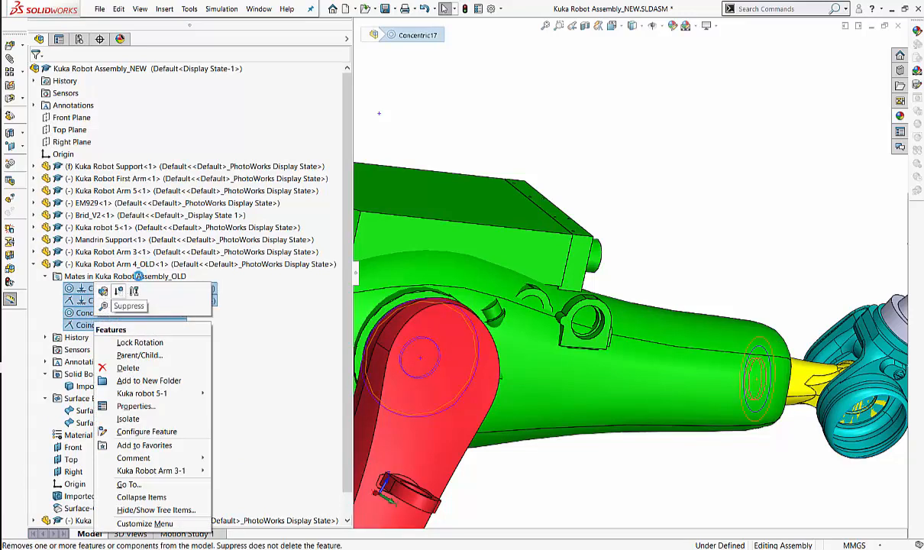
{"action": "left_click", "coordinate": [118, 291]}
{"action": "middle_click_drag", "start_coordinate": [609, 235], "coordinate": [507, 280], "text": "ctrl"}
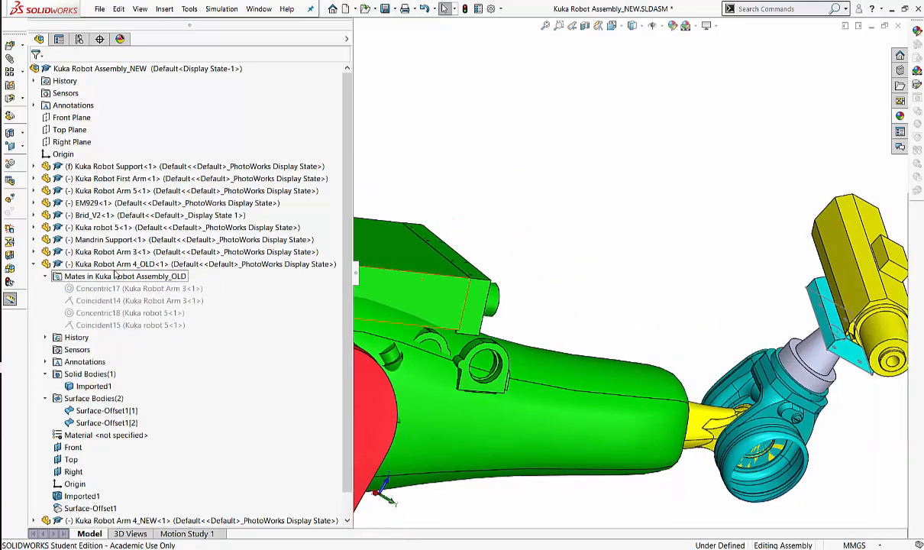
{"action": "left_click", "coordinate": [457, 230]}
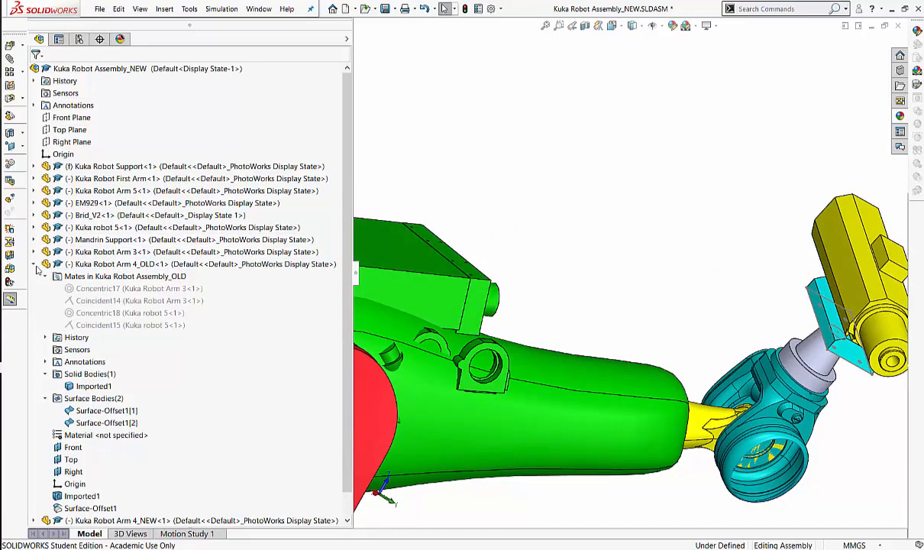
{"action": "left_click", "coordinate": [33, 264]}
Pull the teal wrist and its yellow flange out of the new arm's open end to expose the flange's mating side.
{"action": "scroll", "coordinate": [560, 206], "scroll_direction": "up", "scroll_amount": 6}
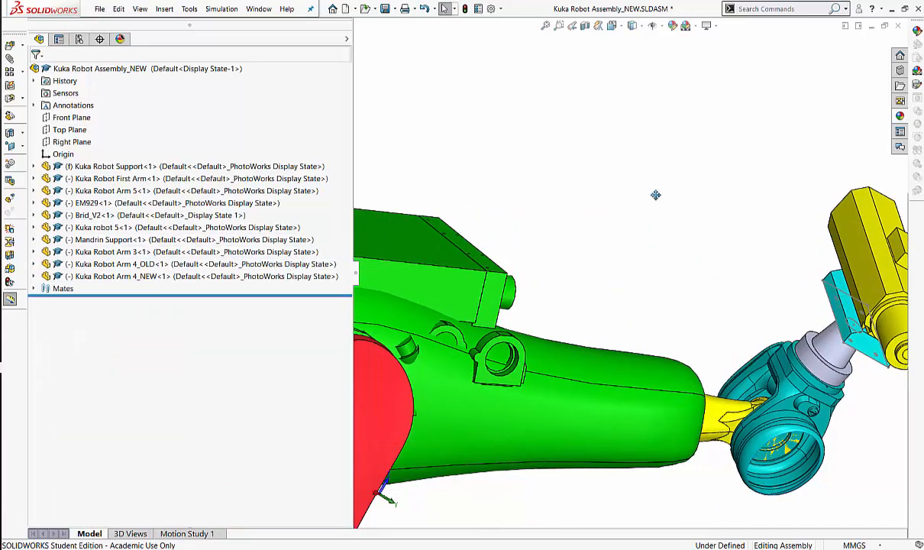
{"action": "middle_click_drag", "start_coordinate": [577, 276], "coordinate": [394, 267], "text": "ctrl"}
{"action": "scroll", "coordinate": [530, 233], "scroll_direction": "down", "scroll_amount": 5}
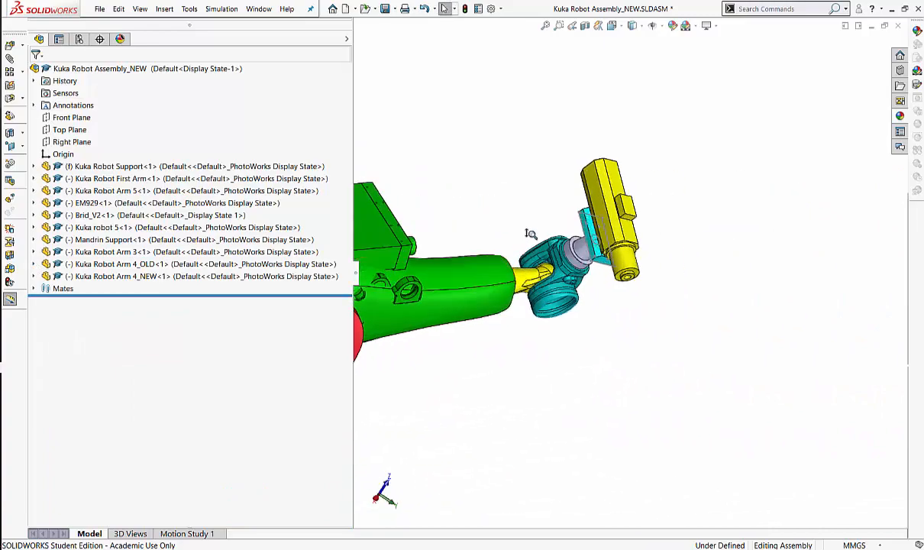
{"action": "mouse_move", "coordinate": [565, 267]}
{"action": "middle_mouse_down"}
{"action": "mouse_move", "coordinate": [605, 271]}
{"action": "mouse_move", "coordinate": [563, 269]}
{"action": "middle_mouse_up"}
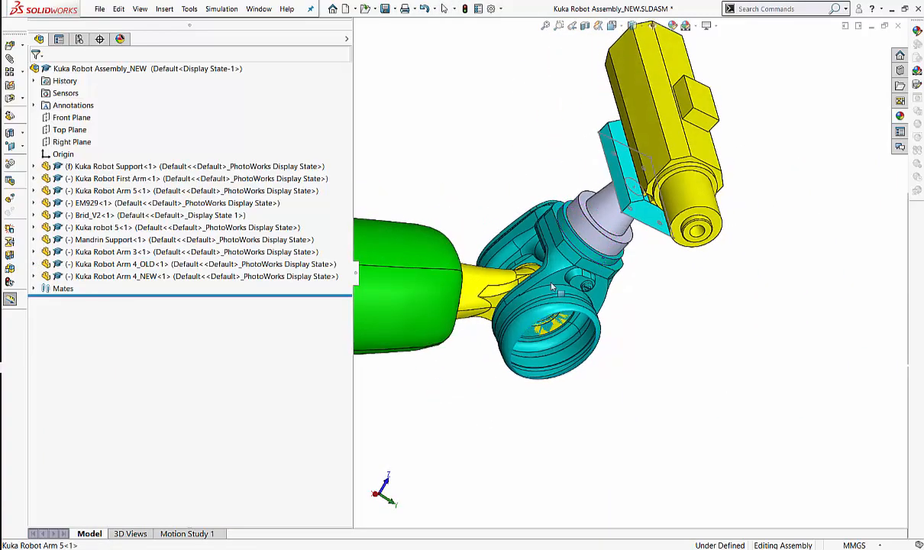
{"action": "left_click_drag", "start_coordinate": [567, 267], "coordinate": [613, 99]}
{"action": "middle_click_drag", "start_coordinate": [666, 318], "coordinate": [804, 406], "text": "ctrl"}
{"action": "middle_click_drag", "start_coordinate": [680, 342], "coordinate": [673, 458], "text": "shift"}
{"action": "middle_click_drag", "start_coordinate": [673, 458], "coordinate": [565, 355]}
{"action": "left_click_drag", "start_coordinate": [617, 273], "coordinate": [594, 364]}
{"action": "middle_click_drag", "start_coordinate": [595, 365], "coordinate": [641, 260]}
Turn the wrist assembly about the new arm's axis and slide its yellow flange farther from the open end.
{"action": "scroll", "coordinate": [643, 260], "scroll_direction": "down", "scroll_amount": 5}
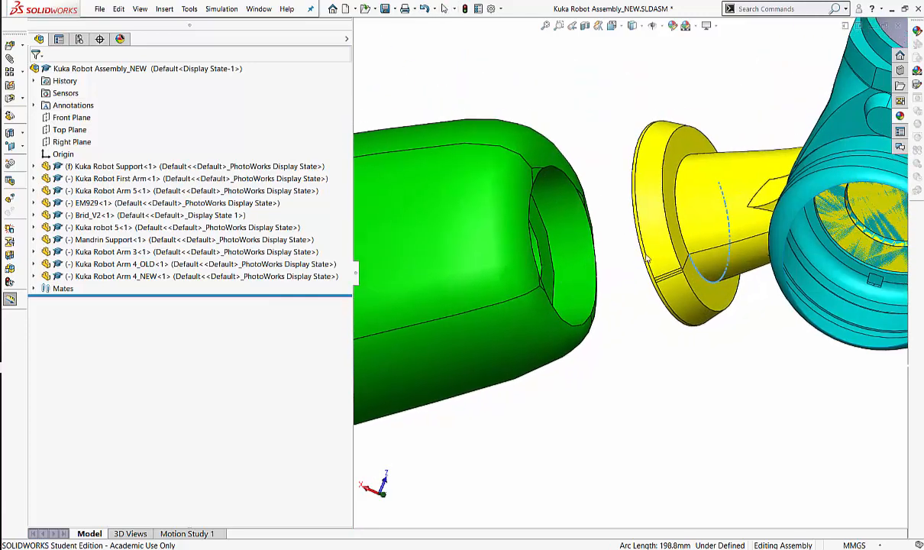
{"action": "left_click_drag", "start_coordinate": [723, 193], "coordinate": [676, 241]}
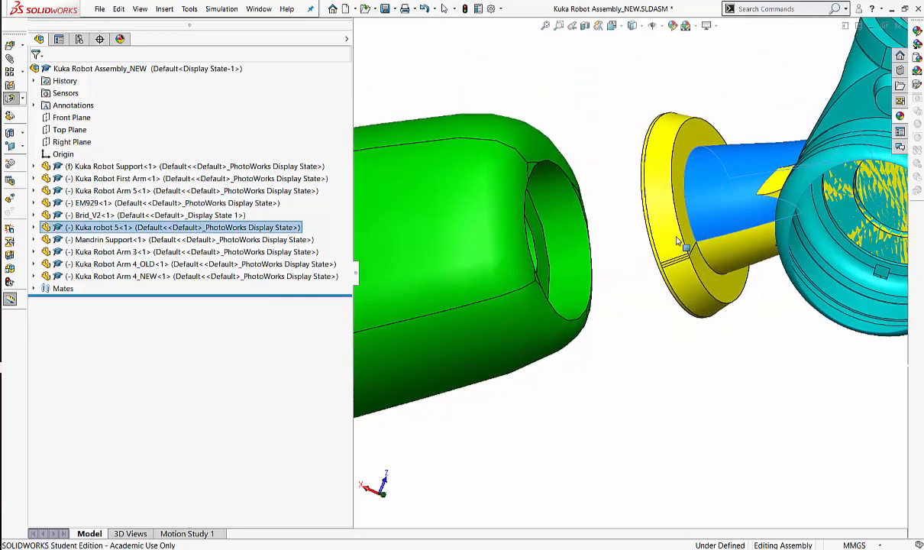
{"action": "left_click", "coordinate": [569, 212]}
{"action": "left_click_drag", "start_coordinate": [725, 216], "coordinate": [601, 292]}
{"action": "scroll", "coordinate": [611, 292], "scroll_direction": "up", "scroll_amount": 5}
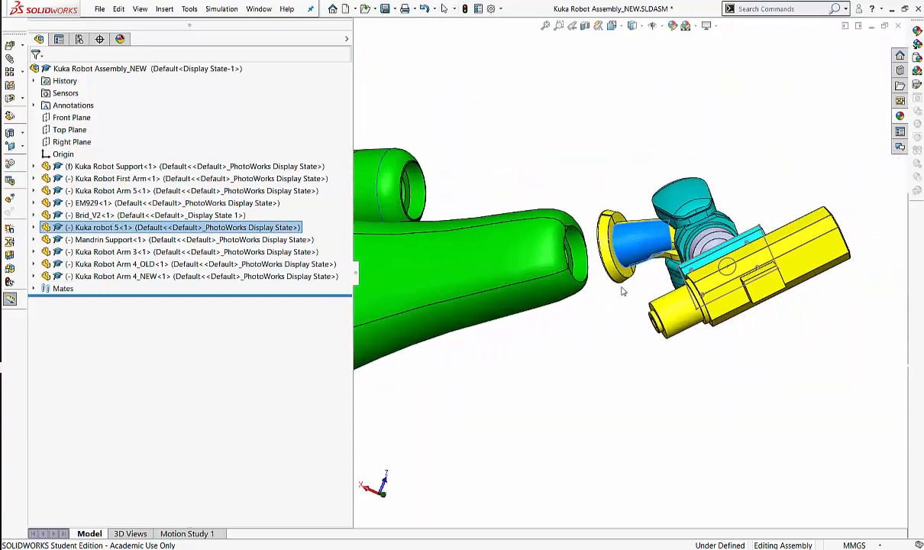
{"action": "left_click_drag", "start_coordinate": [636, 262], "coordinate": [649, 334]}
{"action": "scroll", "coordinate": [603, 343], "scroll_direction": "down", "scroll_amount": 5}
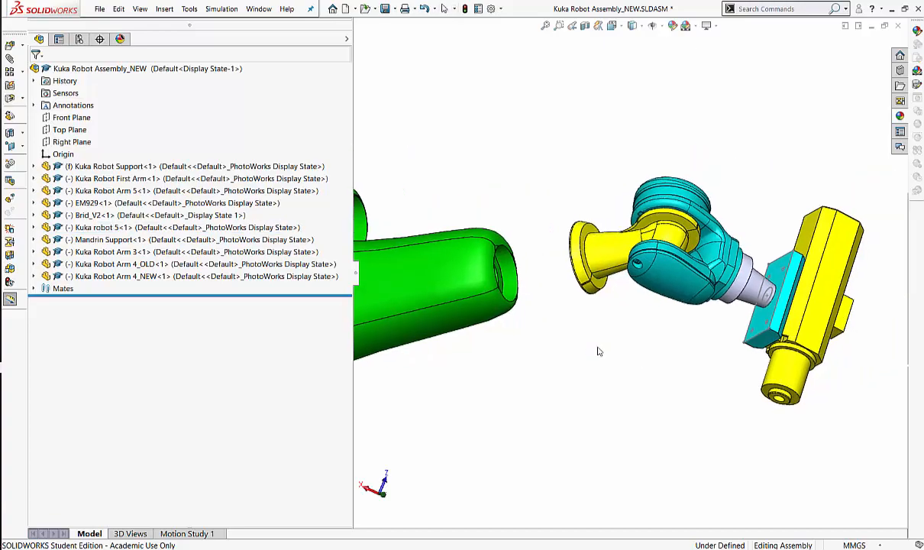
Narrow the feature tree and add a coincident mate between the yellow flange's flat ring face and the flat face inside the new arm's opening.
{"action": "scroll", "coordinate": [610, 267], "scroll_direction": "up", "scroll_amount": 5}
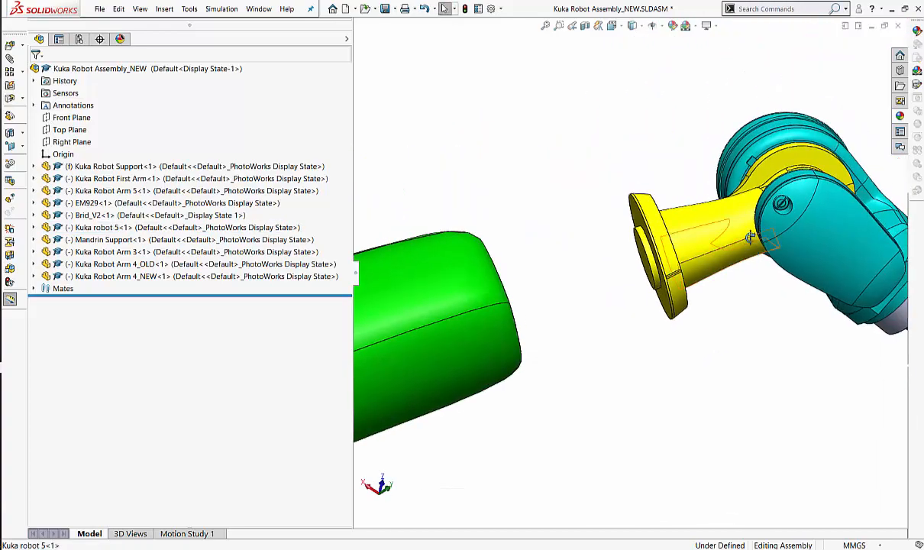
{"action": "middle_click_drag", "start_coordinate": [637, 240], "coordinate": [388, 260]}
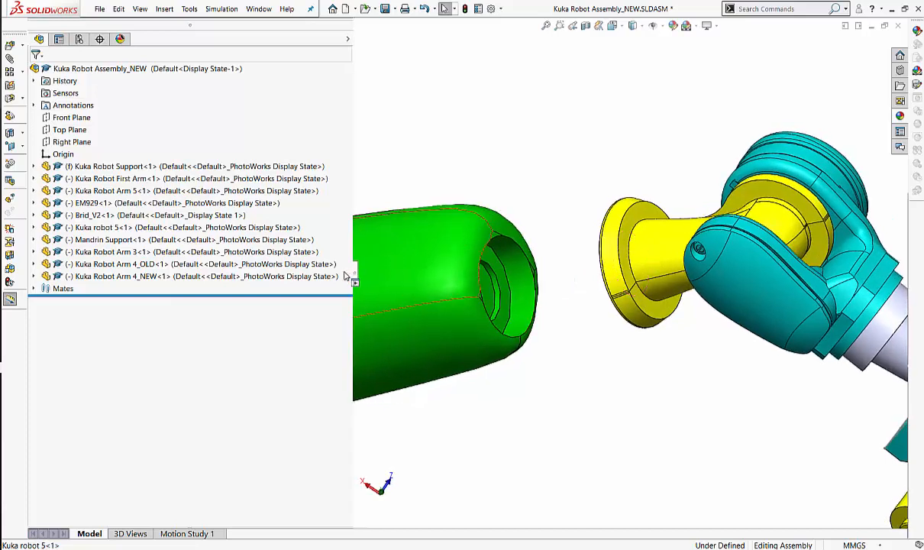
{"action": "left_click_drag", "start_coordinate": [345, 275], "coordinate": [219, 285]}
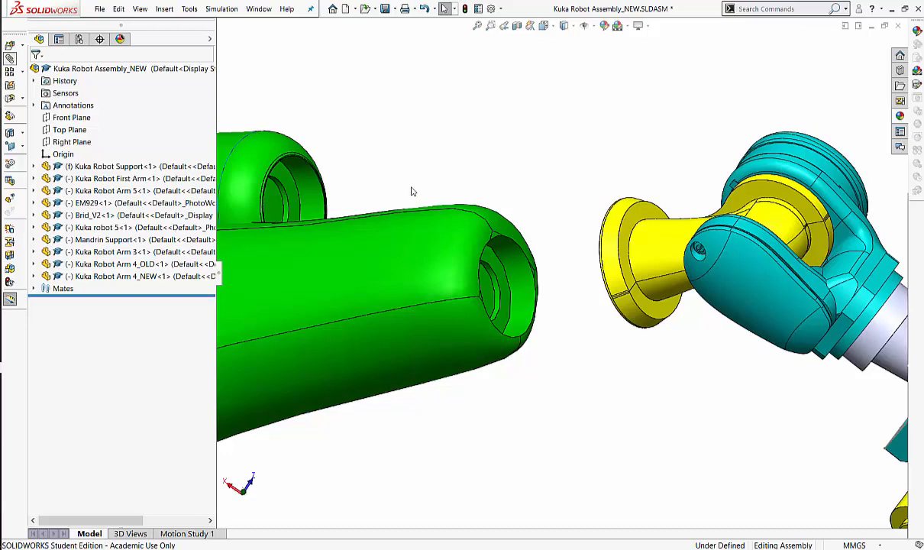
{"action": "middle_click_drag", "start_coordinate": [426, 154], "coordinate": [432, 198]}
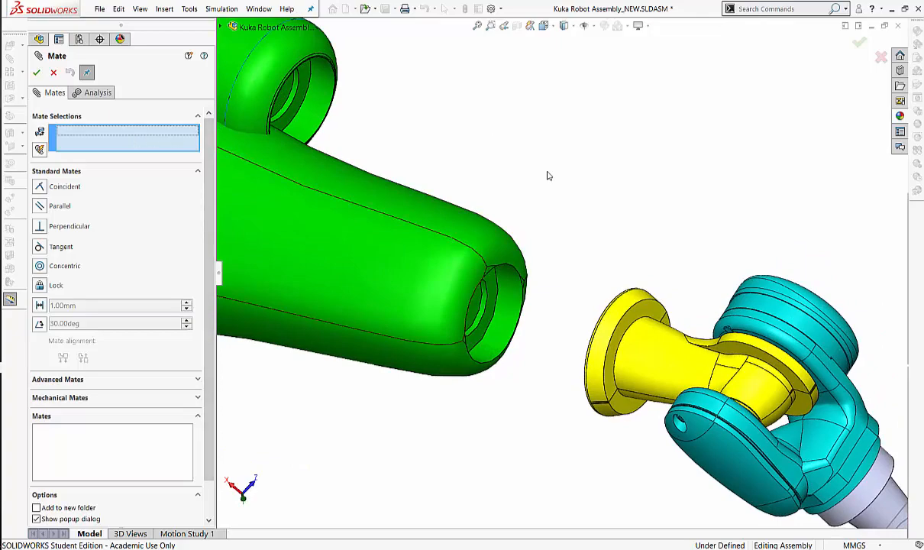
{"action": "middle_click_drag", "start_coordinate": [546, 175], "coordinate": [631, 262]}
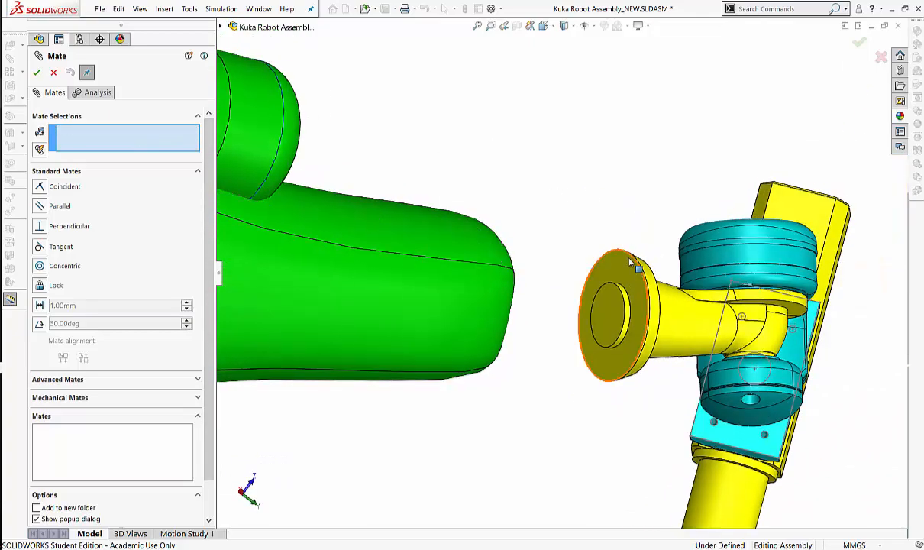
{"action": "left_click", "coordinate": [611, 259]}
{"action": "middle_click_drag", "start_coordinate": [569, 192], "coordinate": [584, 264]}
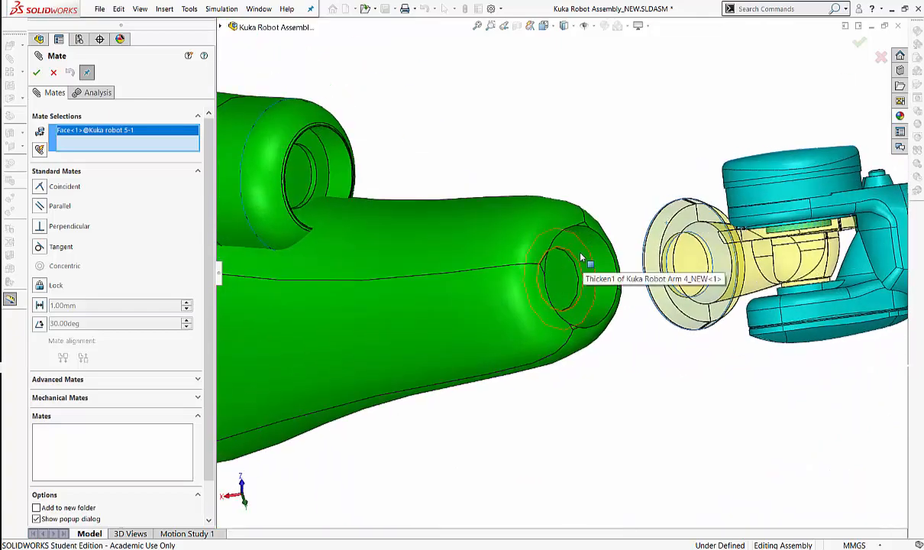
{"action": "left_click", "coordinate": [580, 258]}
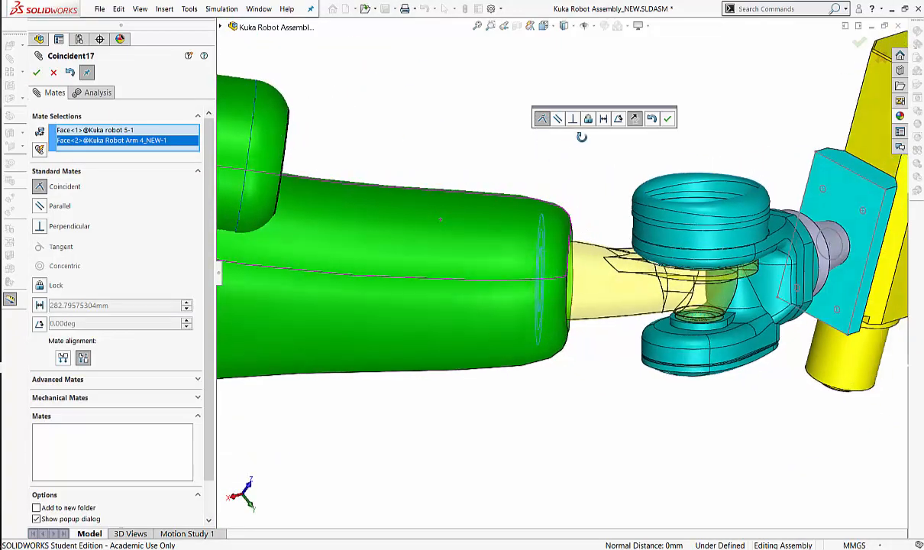
{"action": "left_click", "coordinate": [37, 72]}
Move the freed old arm up and clear of the robot, and finish mating.
{"action": "middle_click_drag", "start_coordinate": [450, 191], "coordinate": [588, 192], "text": "ctrl"}
{"action": "scroll", "coordinate": [544, 255], "scroll_direction": "up", "scroll_amount": 4}
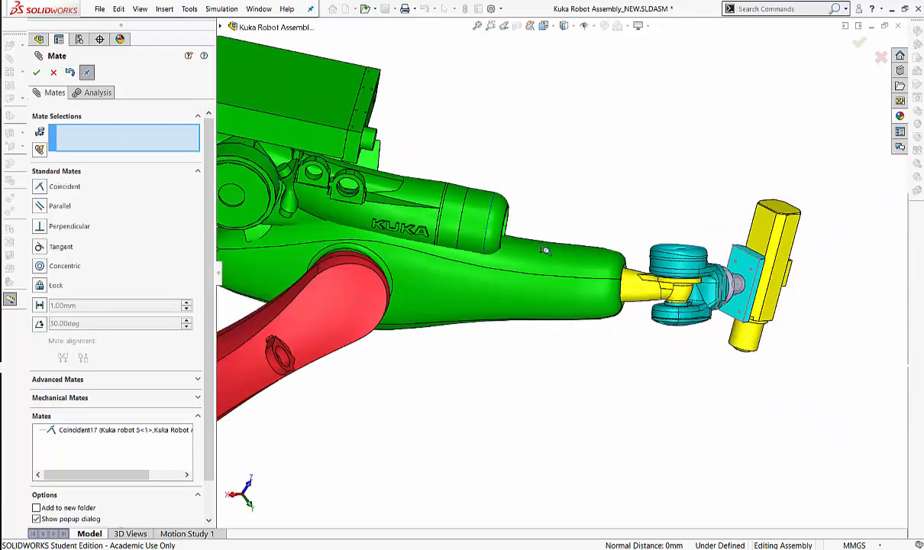
{"action": "middle_click_drag", "start_coordinate": [544, 249], "coordinate": [373, 156]}
{"action": "left_click_drag", "start_coordinate": [373, 156], "coordinate": [442, 84]}
{"action": "middle_click_drag", "start_coordinate": [441, 83], "coordinate": [422, 177]}
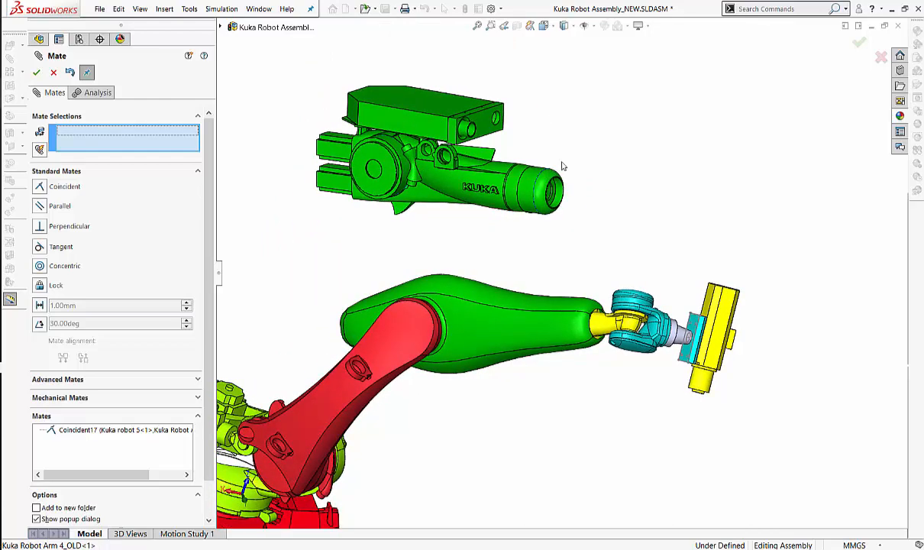
{"action": "left_click", "coordinate": [35, 72]}
Hide the old arm and orient the view square to the robot's side using the view selector.
{"action": "mouse_move", "coordinate": [286, 113]}
{"action": "middle_mouse_down"}
{"action": "mouse_move", "coordinate": [309, 89]}
{"action": "mouse_move", "coordinate": [304, 111]}
{"action": "middle_mouse_up"}
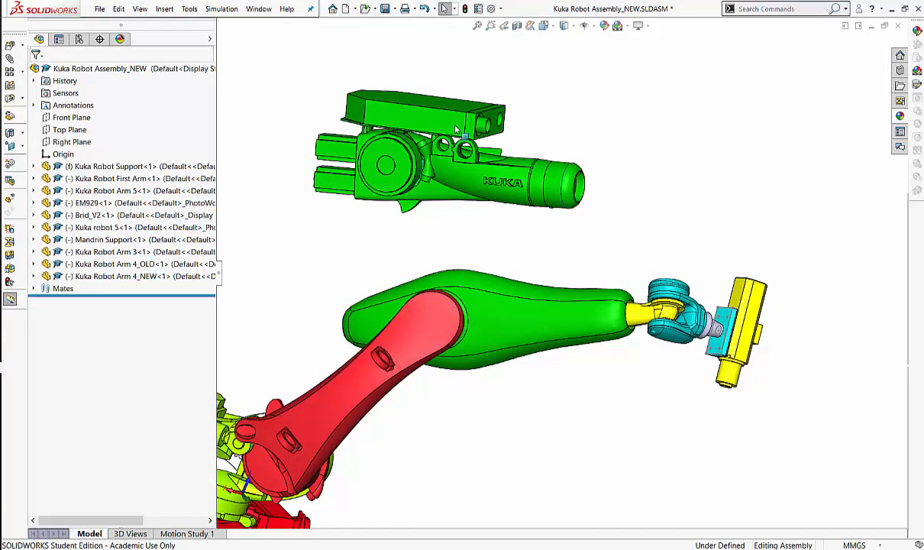
{"action": "middle_click_drag", "start_coordinate": [449, 127], "coordinate": [501, 124]}
{"action": "key", "text": "space"}
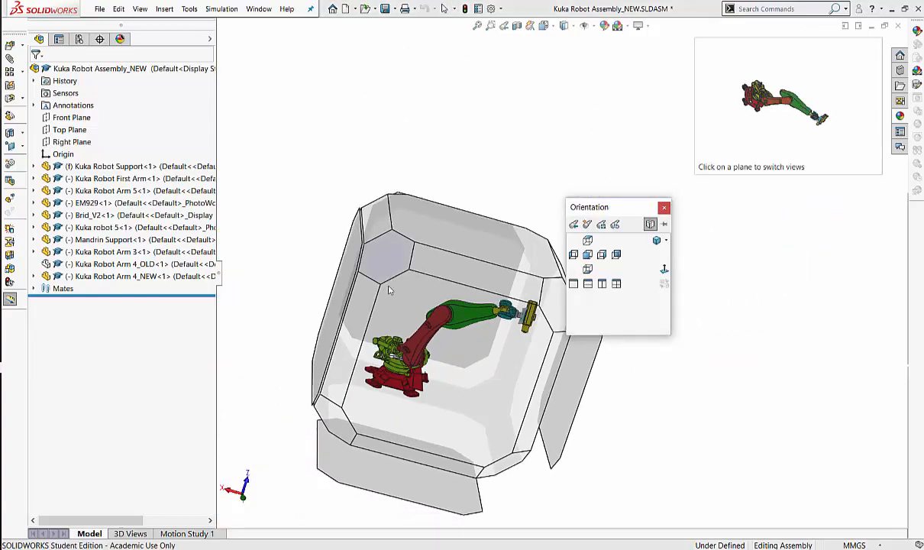
{"action": "left_click", "coordinate": [446, 258]}
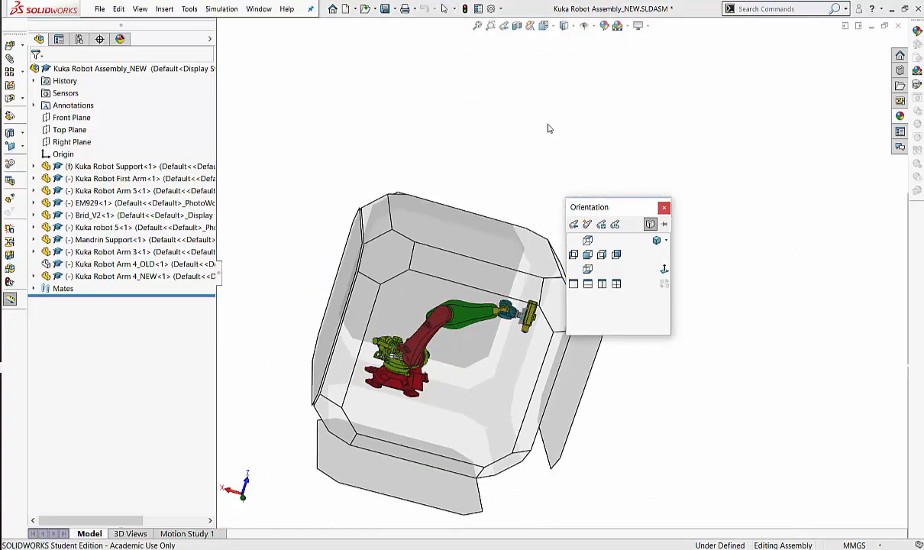
{"action": "key", "text": "space"}
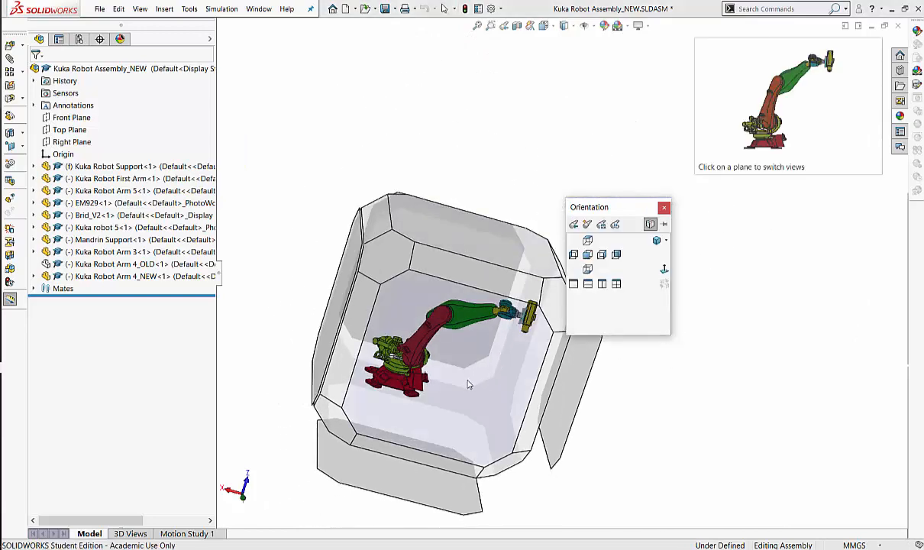
{"action": "left_click", "coordinate": [478, 389]}
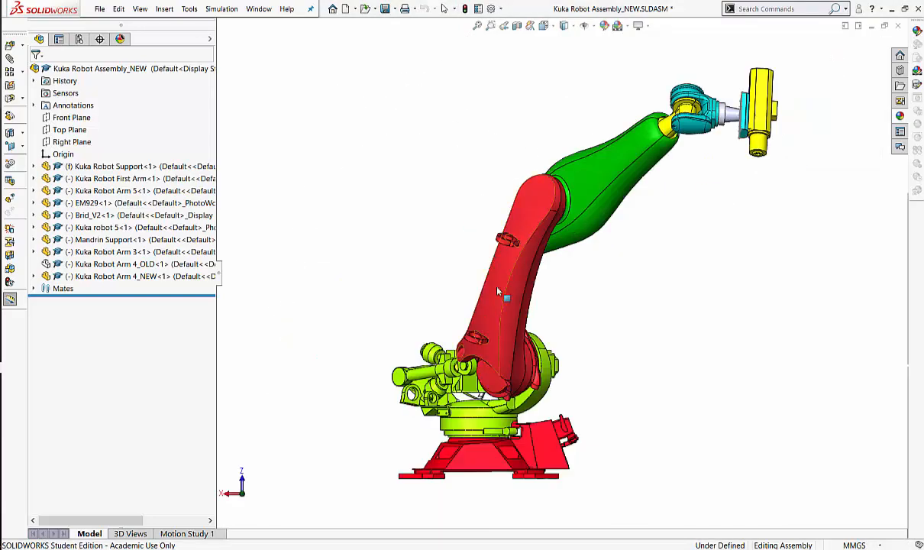
Pose the robot by swinging the red arm on its base and extending the new arm and wrist outward to a roughly horizontal position.
{"action": "middle_click_drag", "start_coordinate": [666, 287], "coordinate": [636, 304], "text": "ctrl"}
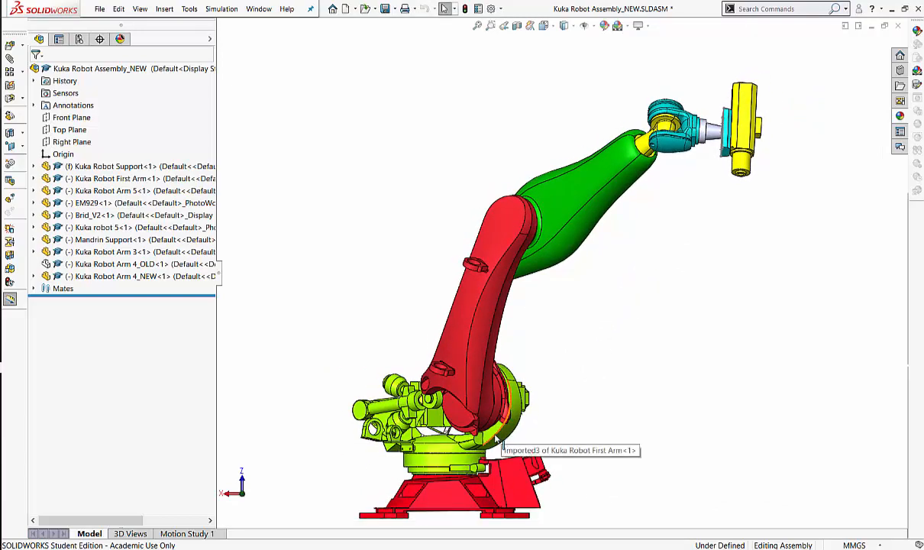
{"action": "left_click_drag", "start_coordinate": [492, 436], "coordinate": [406, 313]}
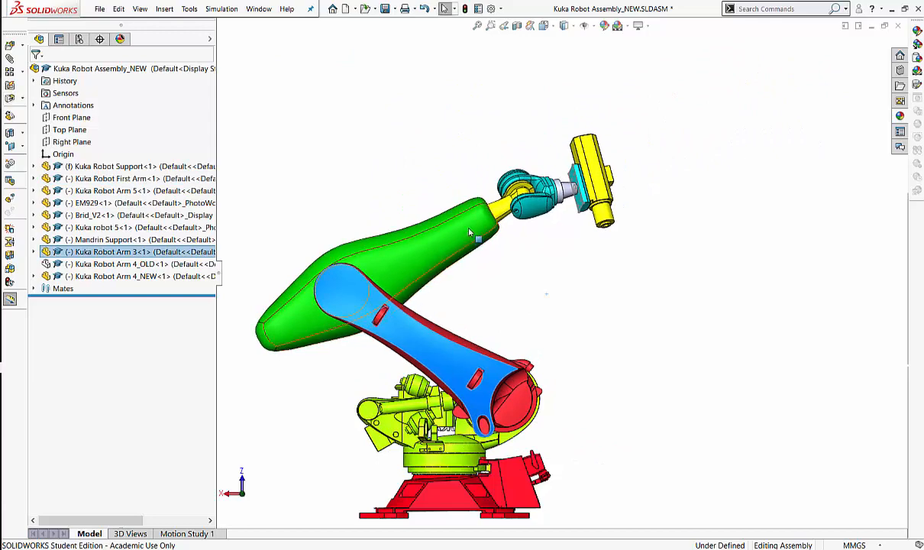
{"action": "left_click_drag", "start_coordinate": [468, 229], "coordinate": [643, 222]}
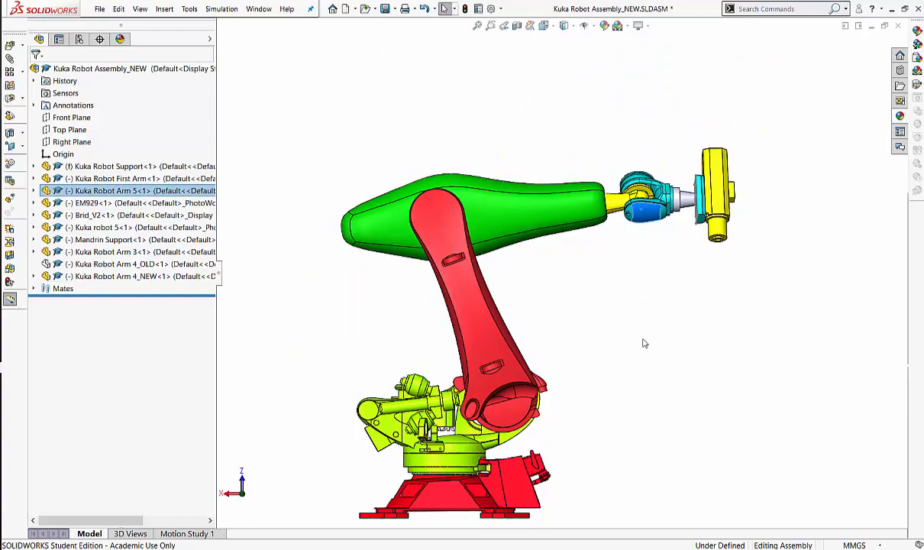
View the posed robot at an angle and save the Kuka Robot Assembly_NEW file.
{"action": "middle_click_drag", "start_coordinate": [607, 322], "coordinate": [579, 334]}
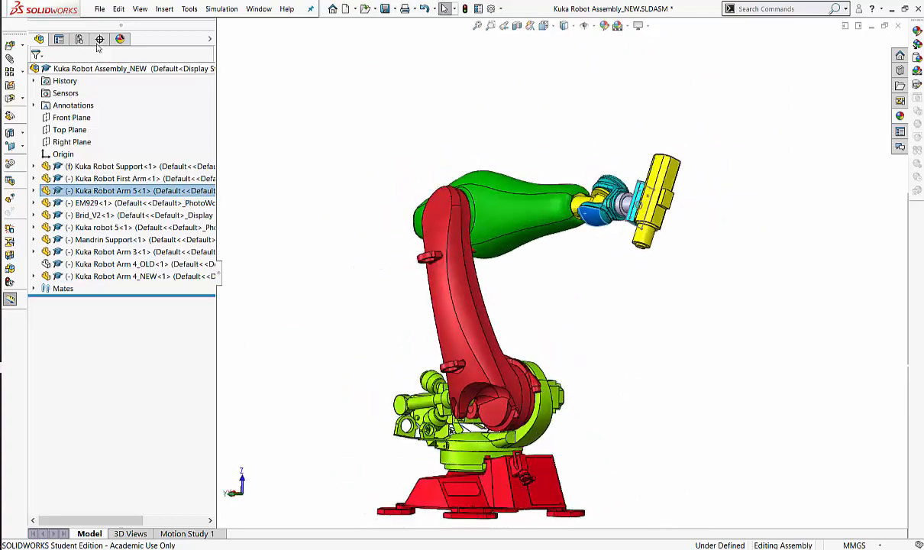
{"action": "left_click", "coordinate": [99, 10]}
{"action": "left_click", "coordinate": [120, 129]}
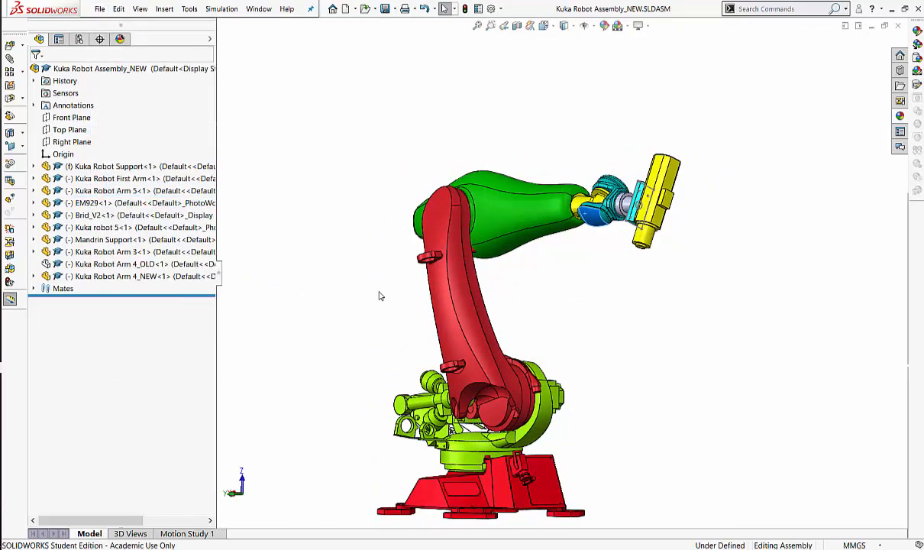
{"action": "key", "text": "alt+Tab"}
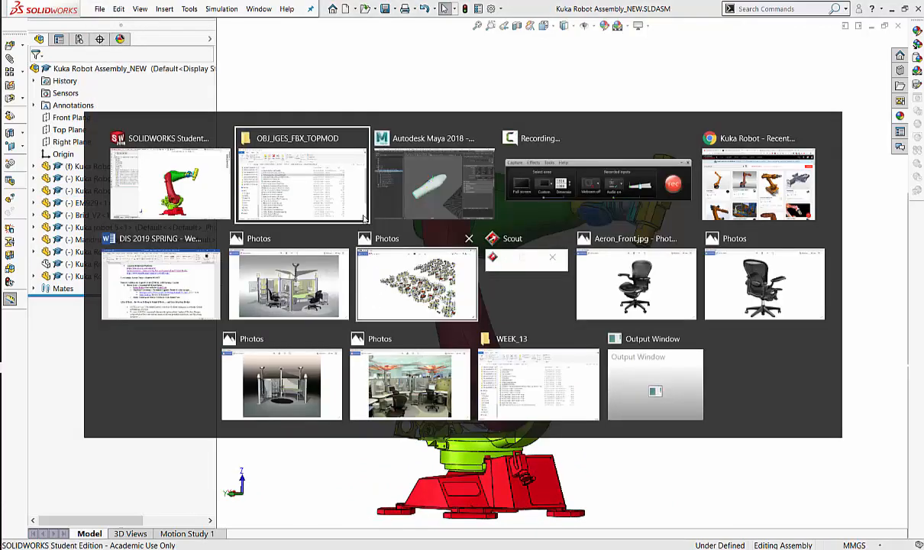
{"action": "left_click", "coordinate": [566, 184]}
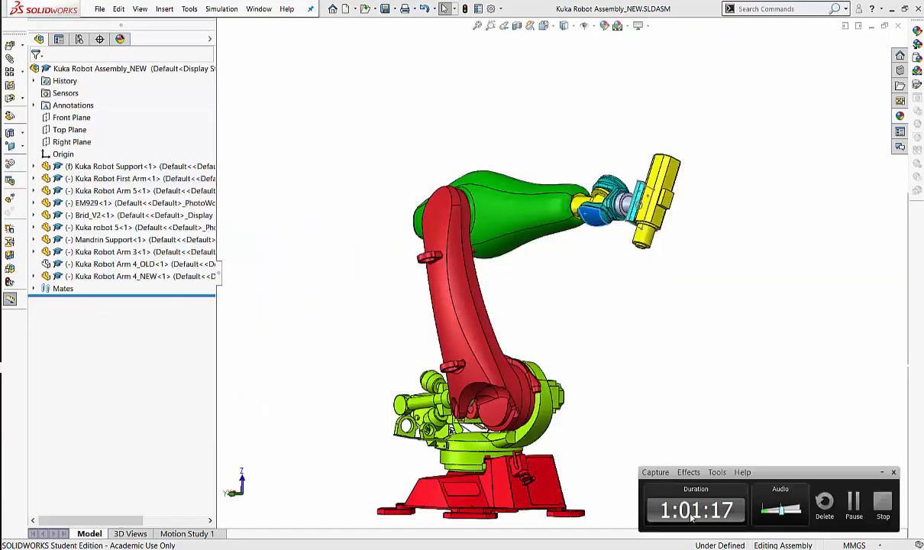